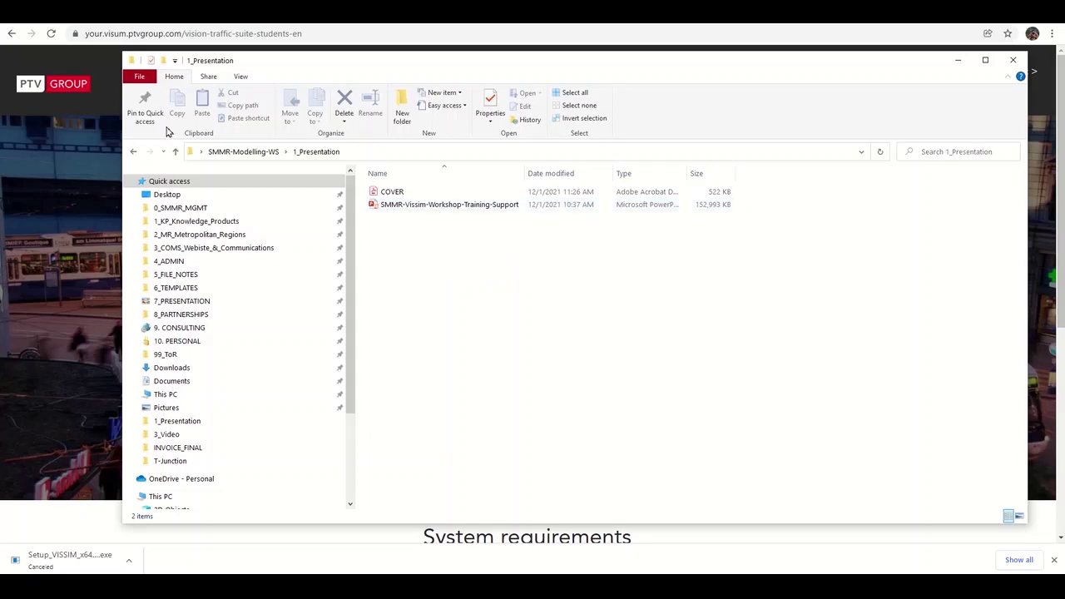
Open the 2_Tutorial > T-Junction folder to view its six Vissim input files.
{"action": "left_click", "coordinate": [136, 152]}
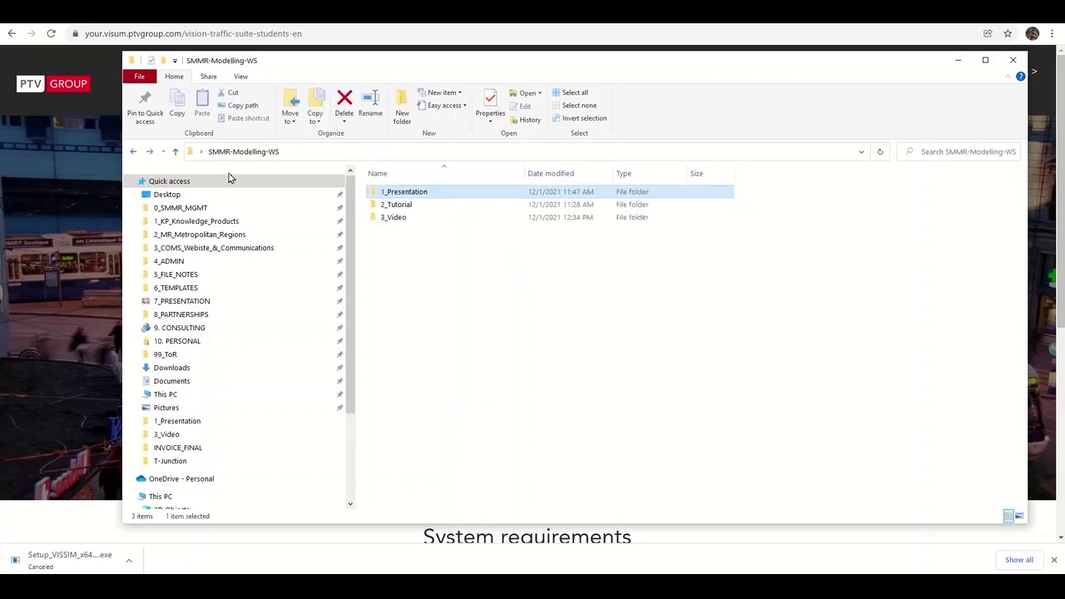
{"action": "double_click", "coordinate": [416, 208]}
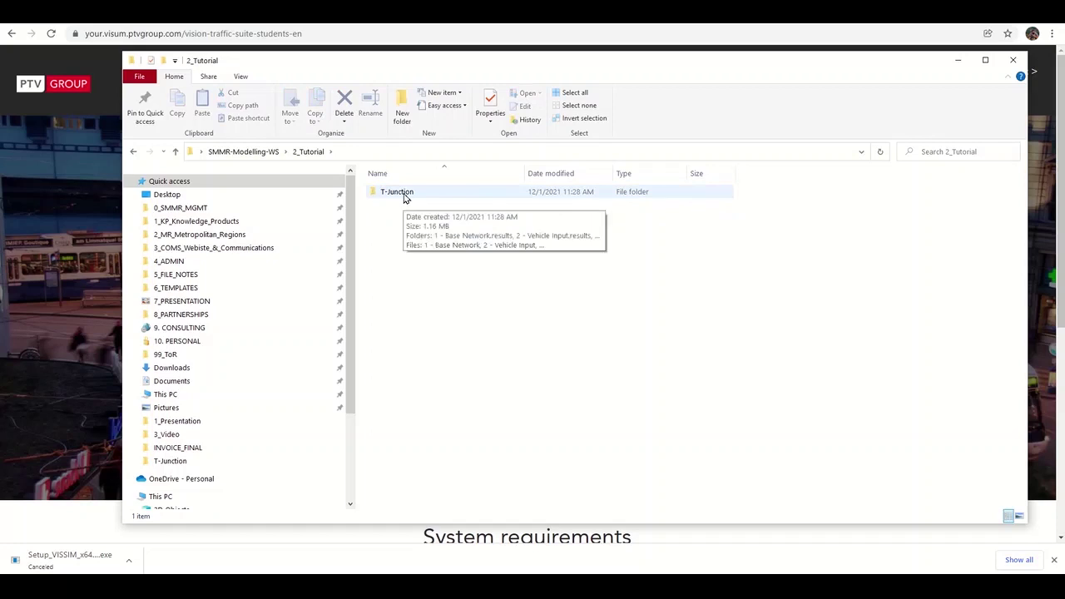
{"action": "double_click", "coordinate": [405, 198]}
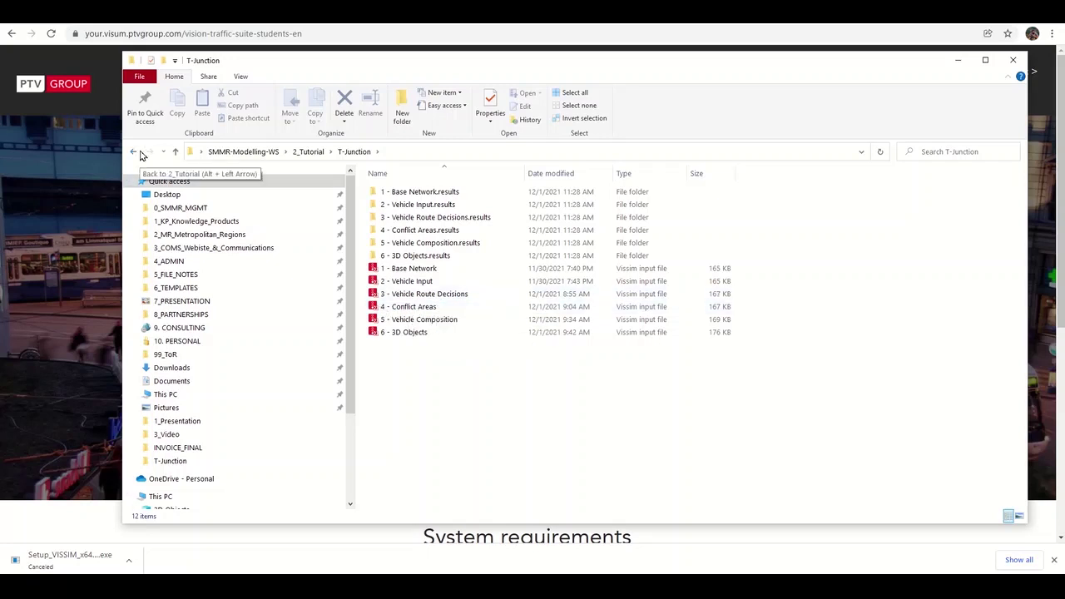
Go back to the SMMR-Modelling-WS folder and minimize File Explorer.
{"action": "left_click", "coordinate": [140, 153]}
{"action": "left_click", "coordinate": [141, 153]}
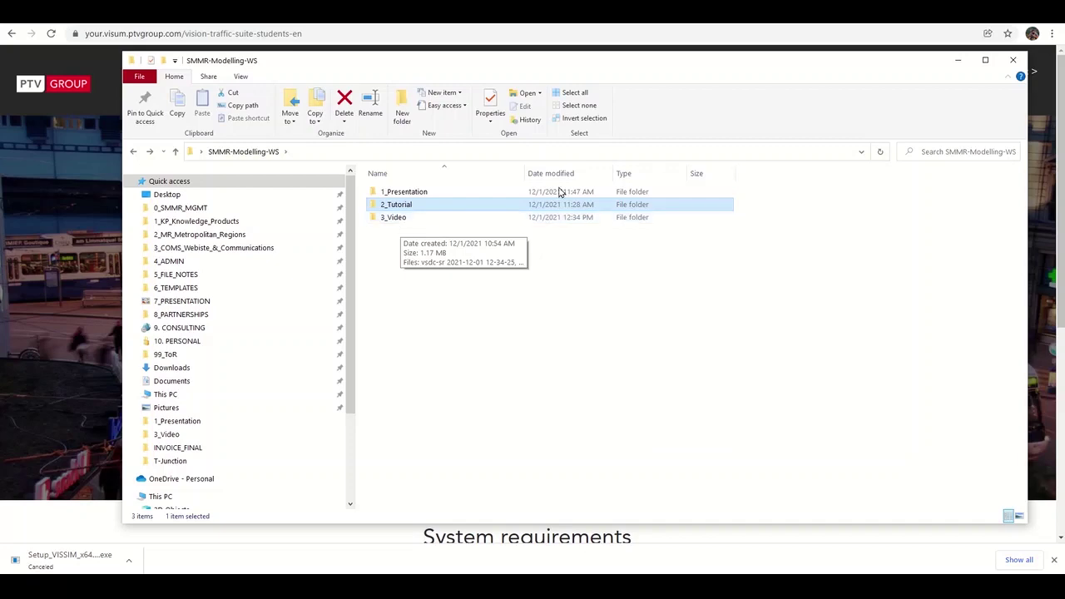
{"action": "left_click", "coordinate": [959, 61]}
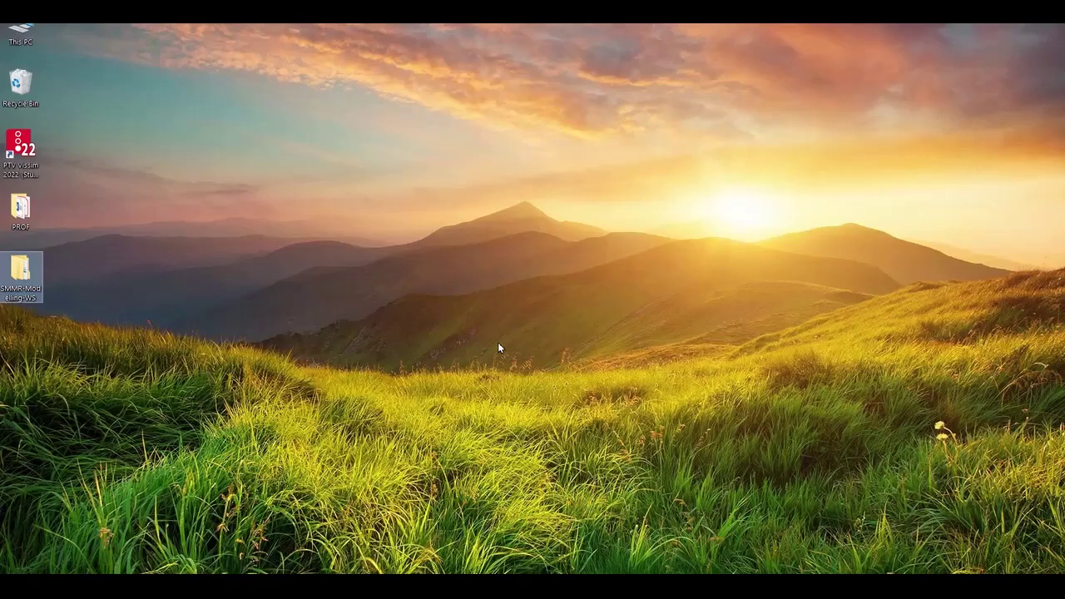
Start PTV Vissim 2022 Student Version from its desktop shortcut.
{"action": "left_click", "coordinate": [25, 150]}
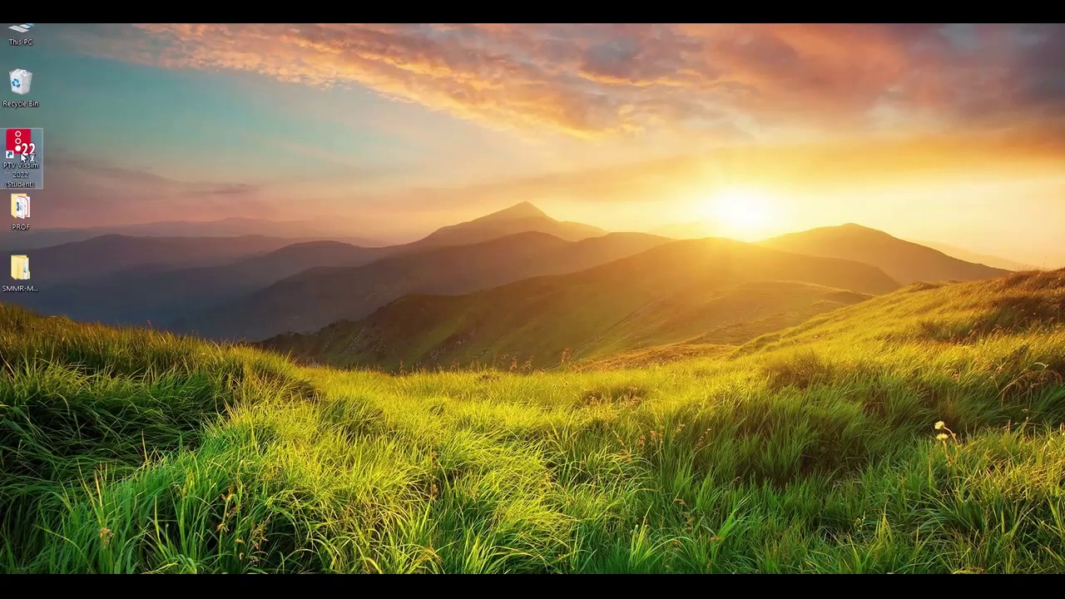
{"action": "double_click", "coordinate": [23, 155]}
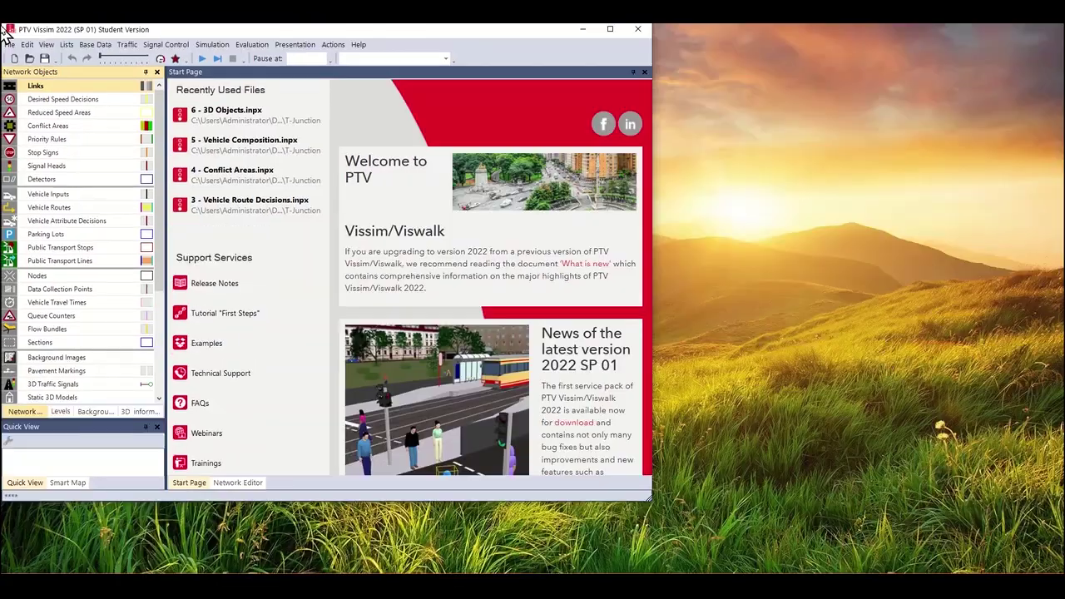
Enlarge the Vissim window and close the Start Page to reveal the empty satellite-map network editor.
{"action": "left_click_drag", "start_coordinate": [654, 502], "coordinate": [1057, 570]}
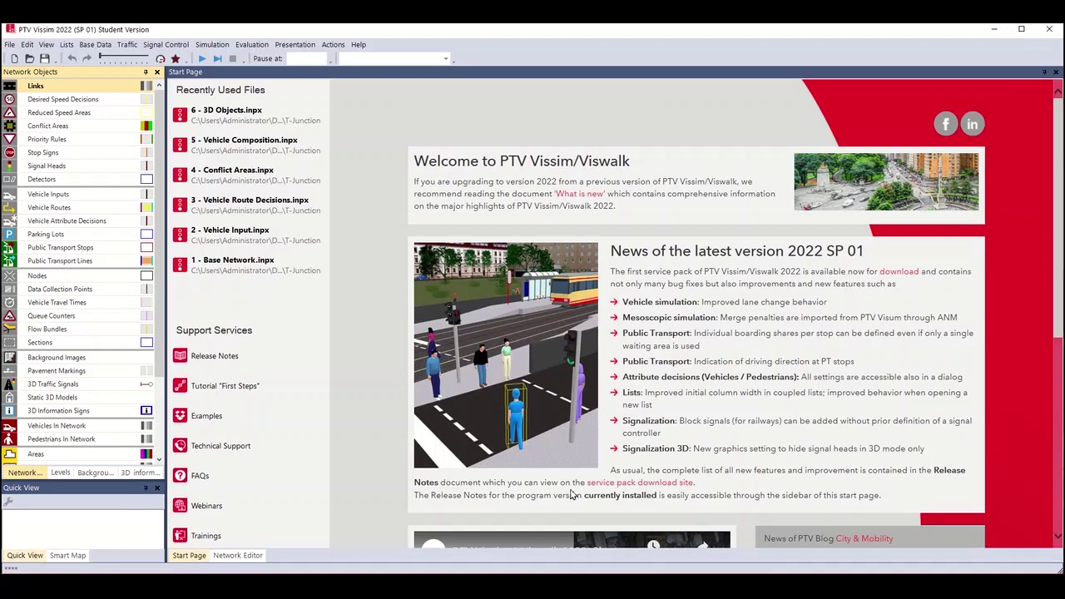
{"action": "scroll", "coordinate": [571, 495], "scroll_direction": "down", "scroll_amount": 5}
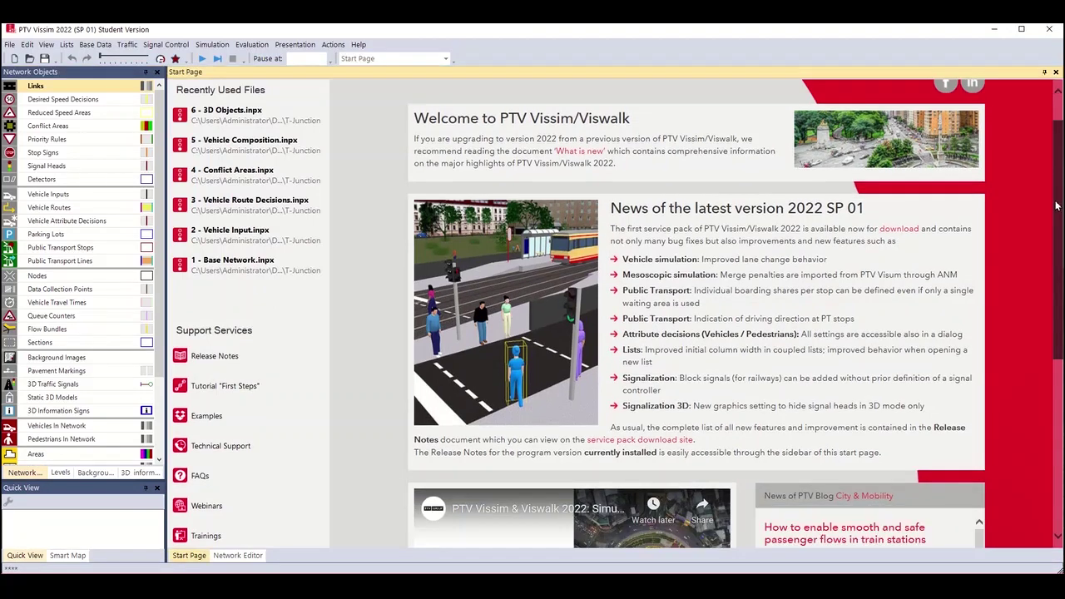
{"action": "scroll", "coordinate": [1040, 291], "scroll_direction": "up", "scroll_amount": 5}
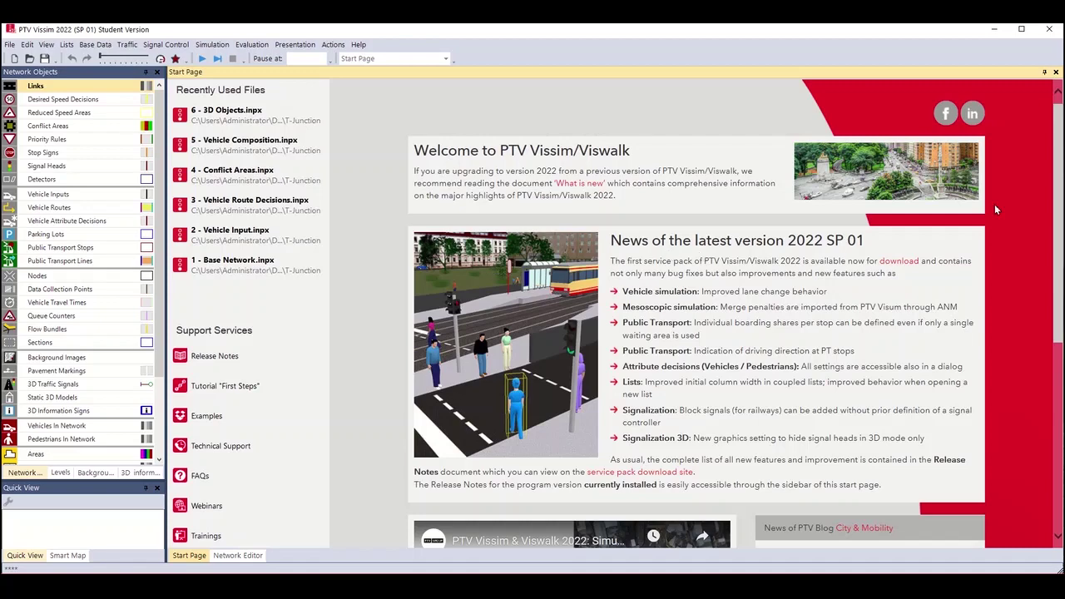
{"action": "left_click_drag", "start_coordinate": [1055, 191], "coordinate": [1055, 310]}
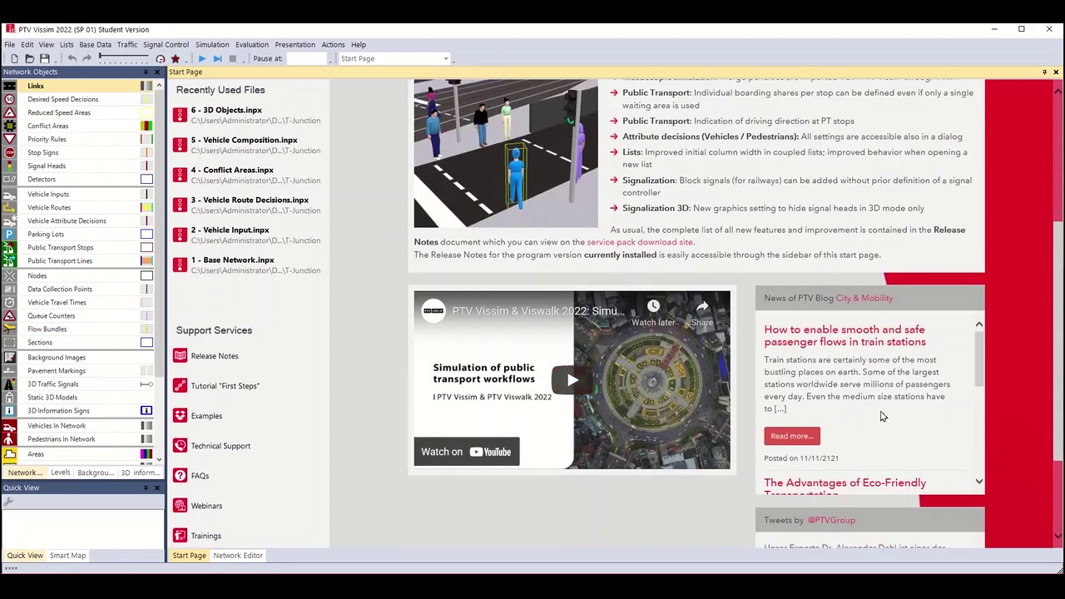
{"action": "scroll", "coordinate": [954, 353], "scroll_direction": "down", "scroll_amount": 2}
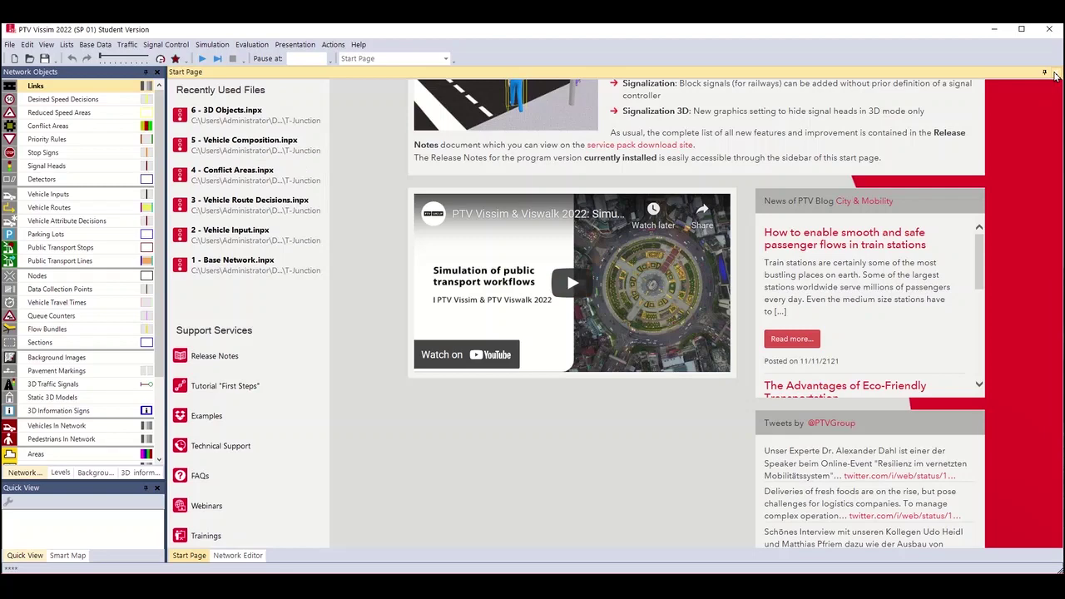
{"action": "left_click", "coordinate": [1054, 75]}
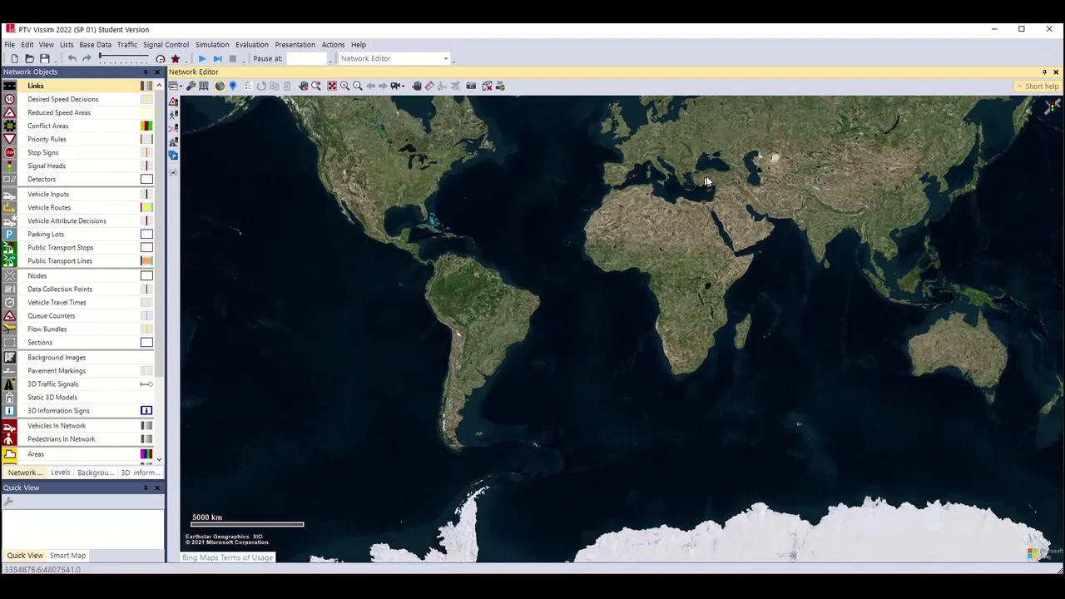
Pan and zoom the world map toward Asia, centring Southeast Asia.
{"action": "left_click_drag", "start_coordinate": [642, 289], "coordinate": [488, 407]}
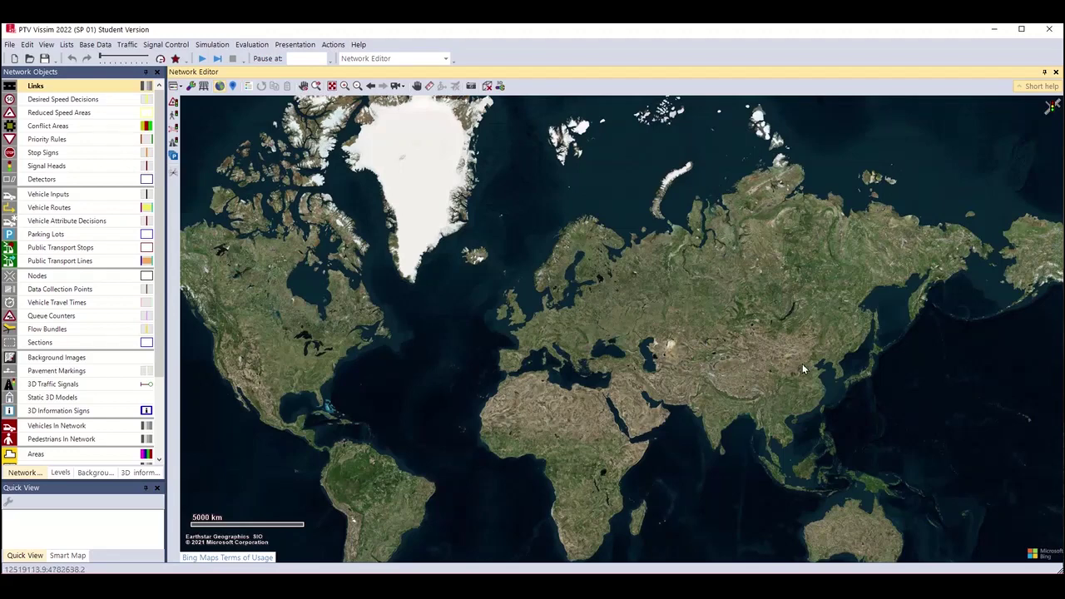
{"action": "scroll", "coordinate": [802, 364], "scroll_direction": "down", "scroll_amount": 2}
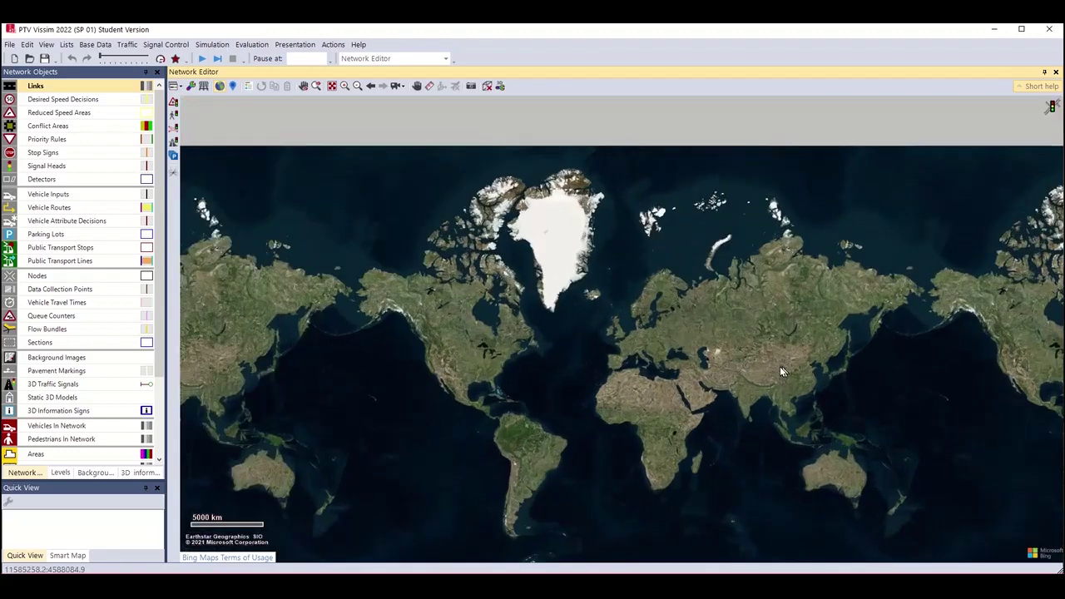
{"action": "scroll", "coordinate": [730, 367], "scroll_direction": "up", "scroll_amount": 3}
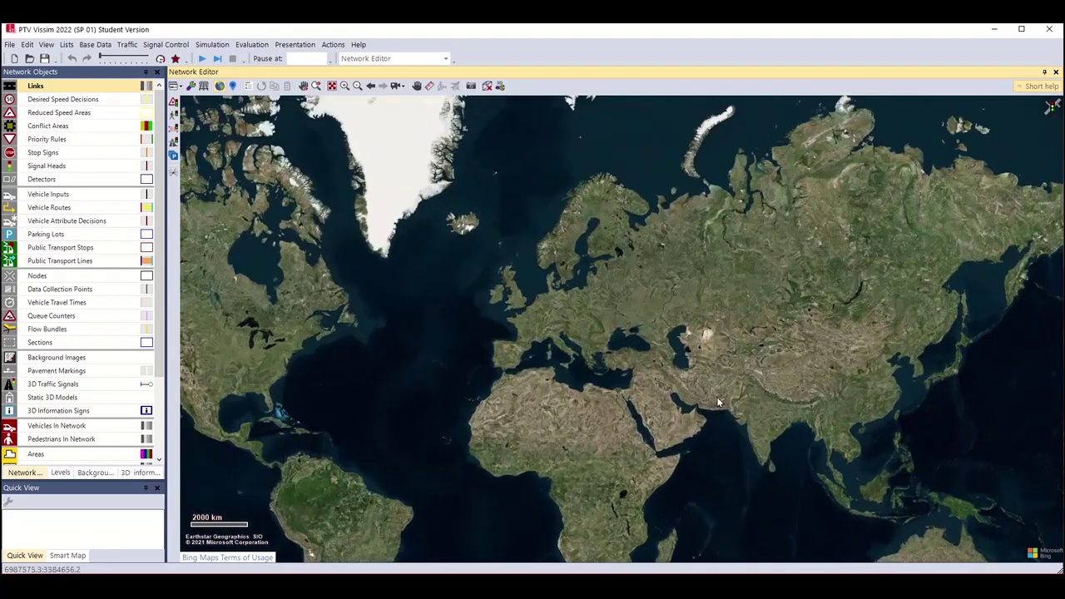
{"action": "scroll", "coordinate": [926, 464], "scroll_direction": "up", "scroll_amount": 2}
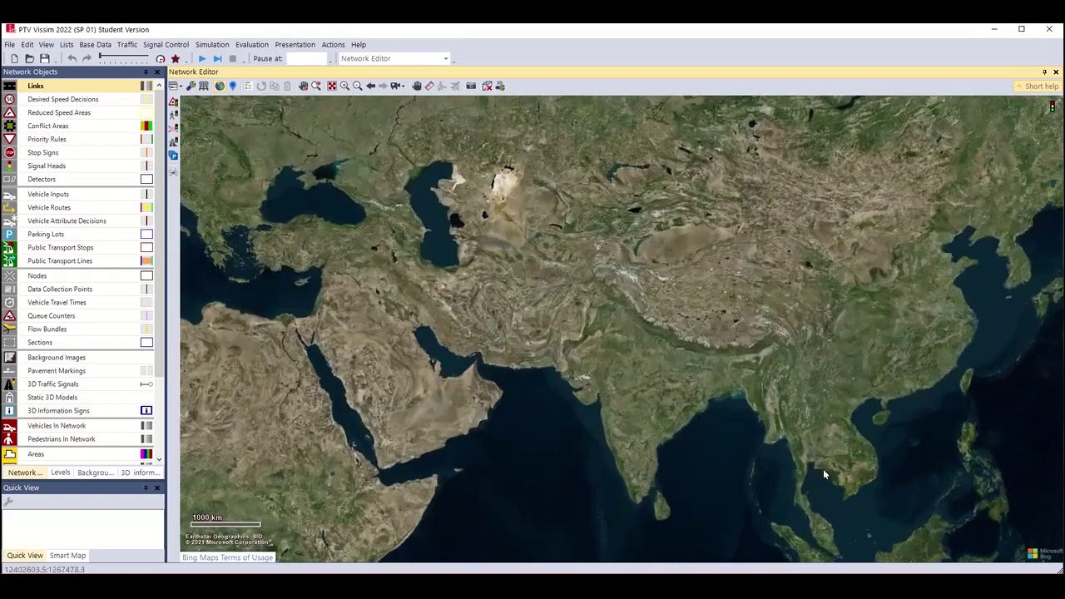
{"action": "scroll", "coordinate": [823, 474], "scroll_direction": "up", "scroll_amount": 1}
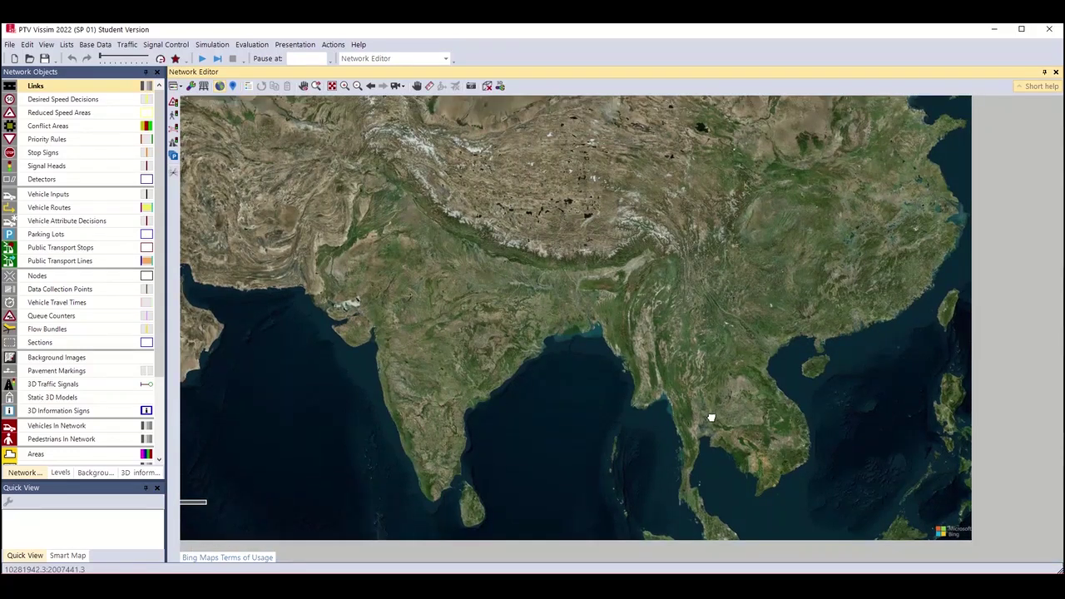
{"action": "left_click_drag", "start_coordinate": [802, 439], "coordinate": [777, 418]}
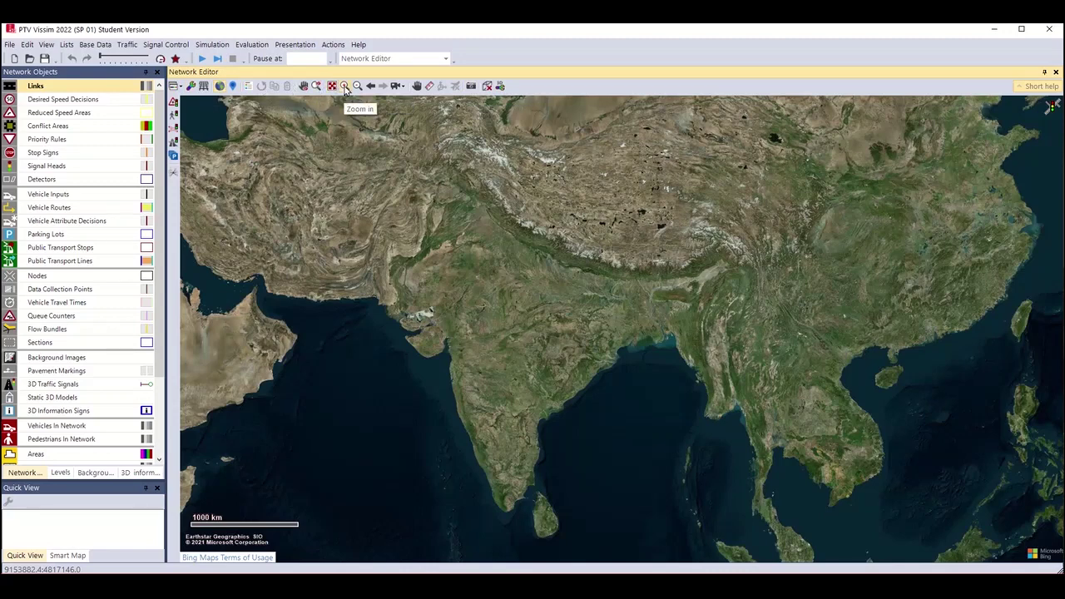
Box-zoom onto Indochina and pan it further right into view.
{"action": "left_click", "coordinate": [344, 86]}
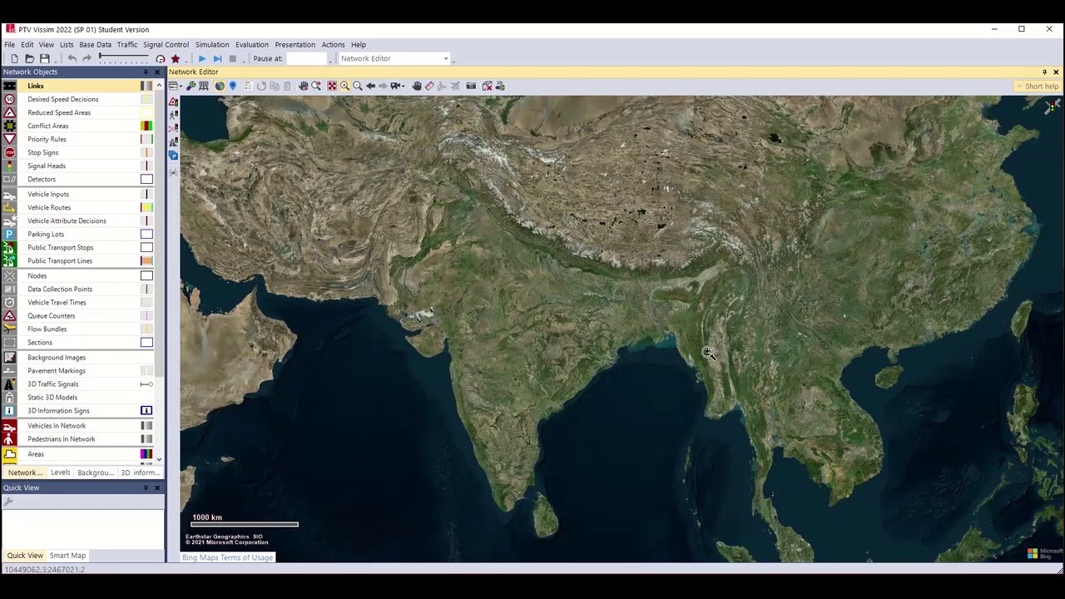
{"action": "left_click_drag", "start_coordinate": [730, 375], "coordinate": [868, 520]}
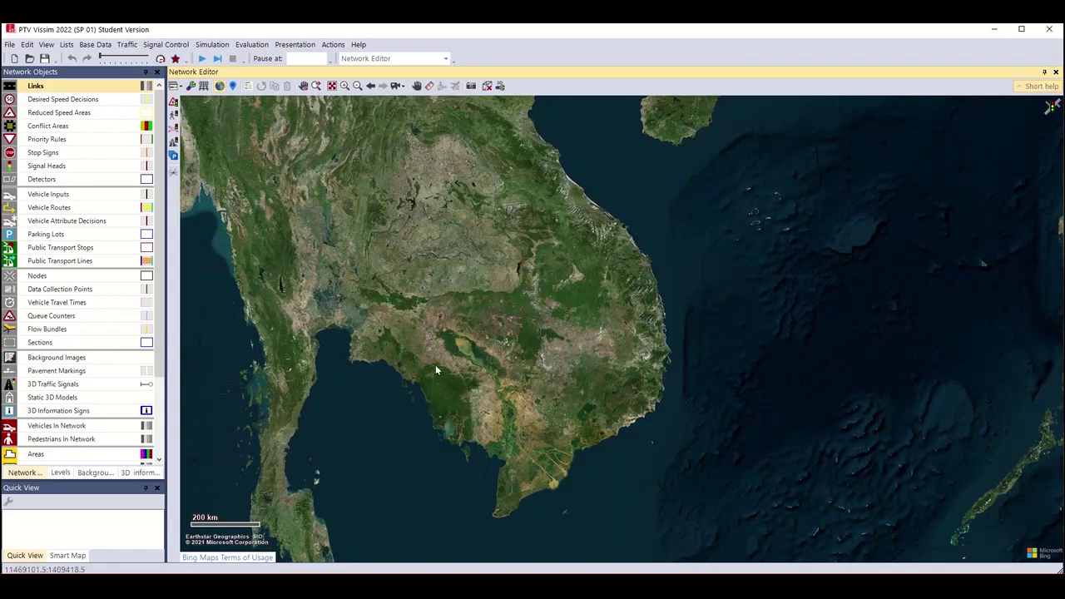
{"action": "left_click", "coordinate": [417, 86]}
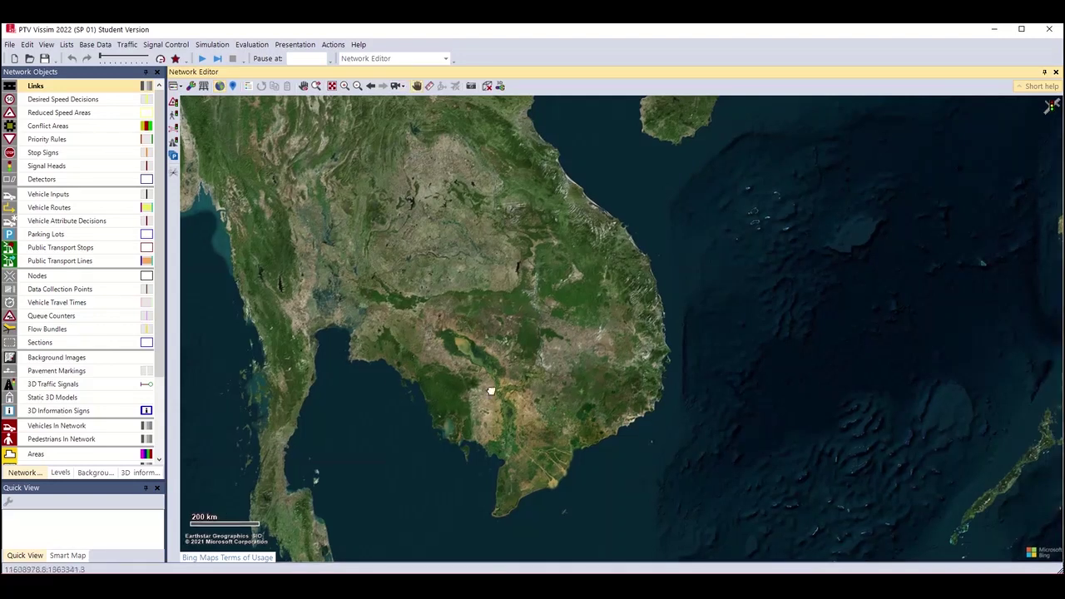
{"action": "left_click_drag", "start_coordinate": [491, 391], "coordinate": [612, 353]}
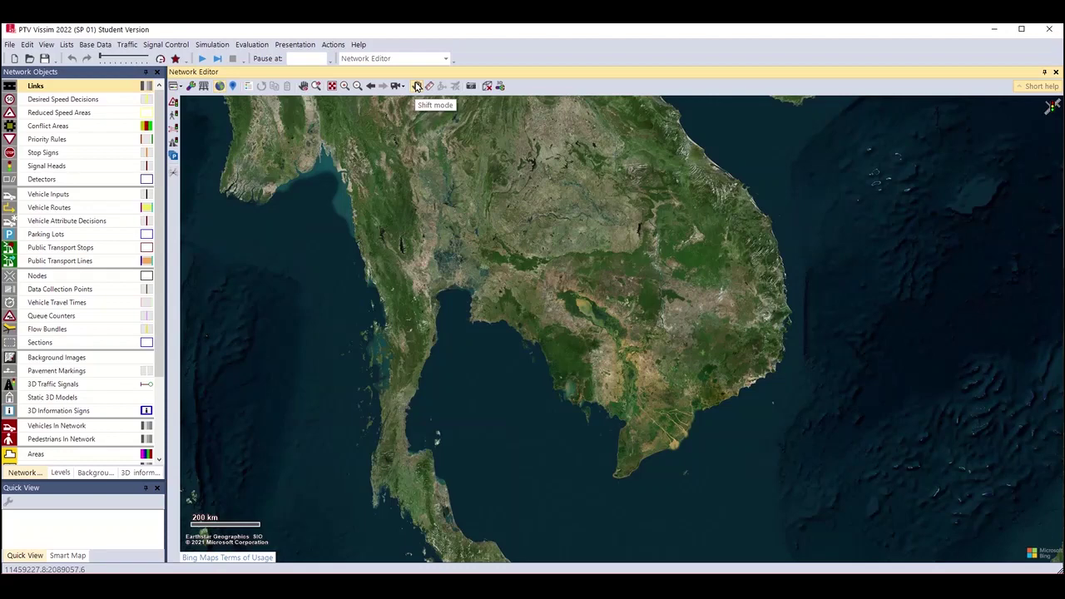
Move the SMMR-Vissim-Workshop-Training-Support PowerPoint deck off-screen so Vissim's map shows.
{"action": "key", "text": "alt+Tab"}
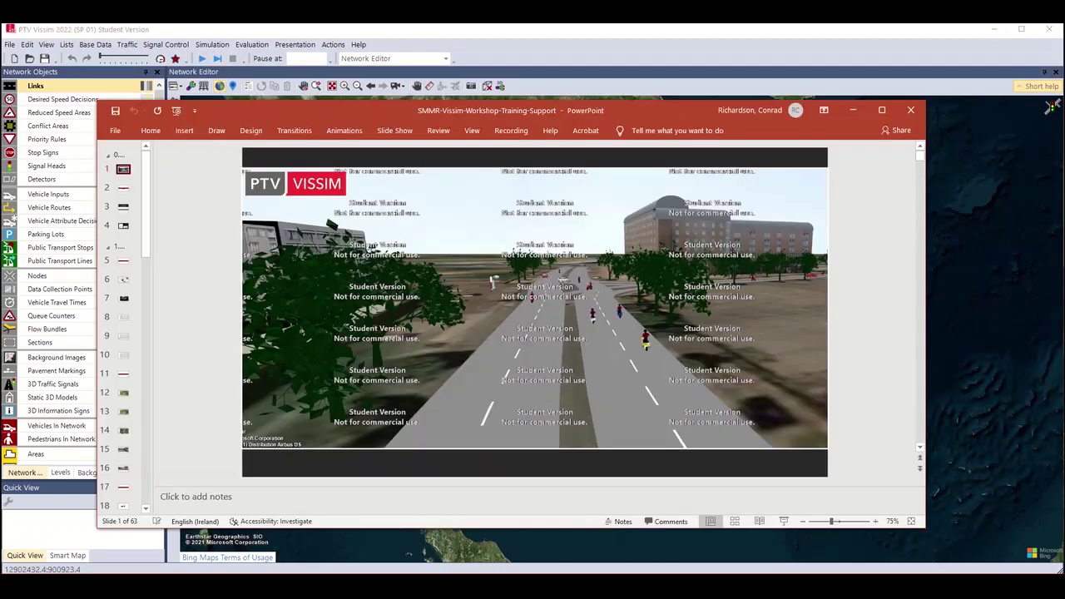
{"action": "left_click_drag", "start_coordinate": [217, 112], "coordinate": [1064, 141]}
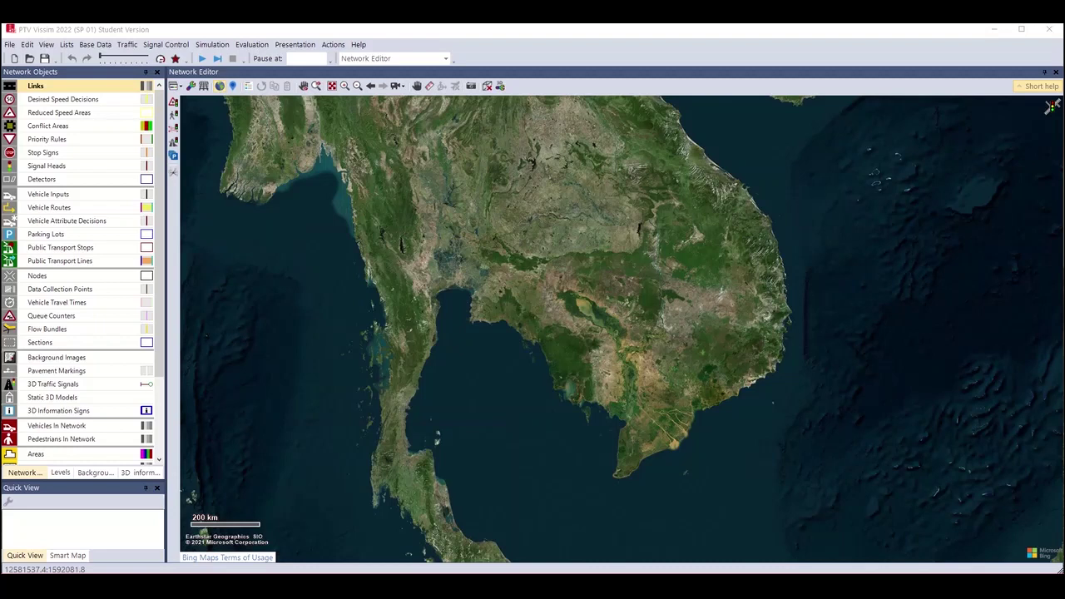
Nudge the Indochina map and select Links as the network object type to insert.
{"action": "left_click_drag", "start_coordinate": [658, 289], "coordinate": [679, 322]}
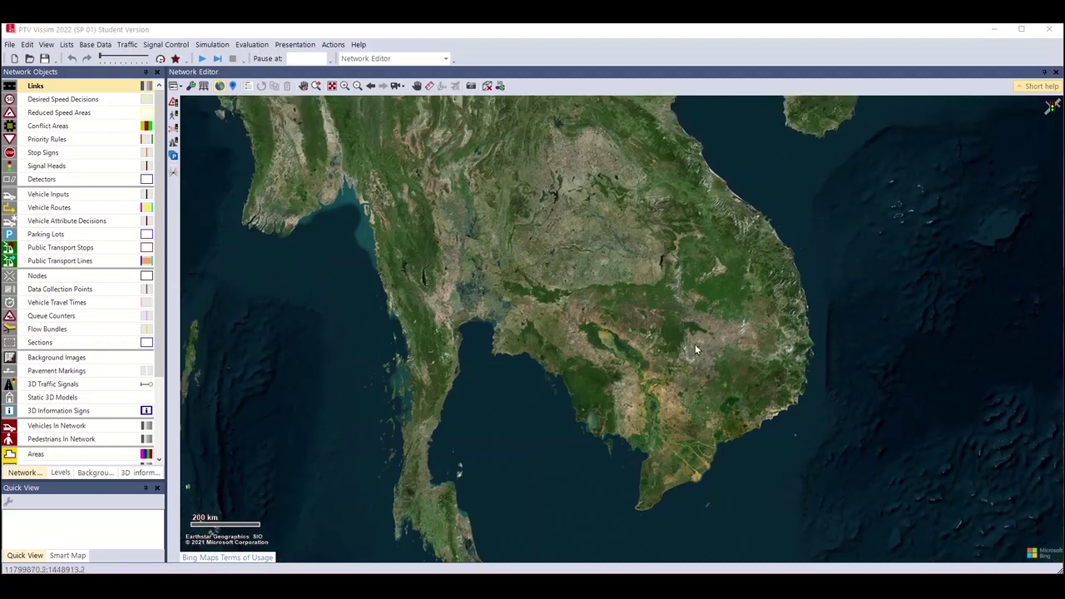
{"action": "left_click", "coordinate": [104, 71]}
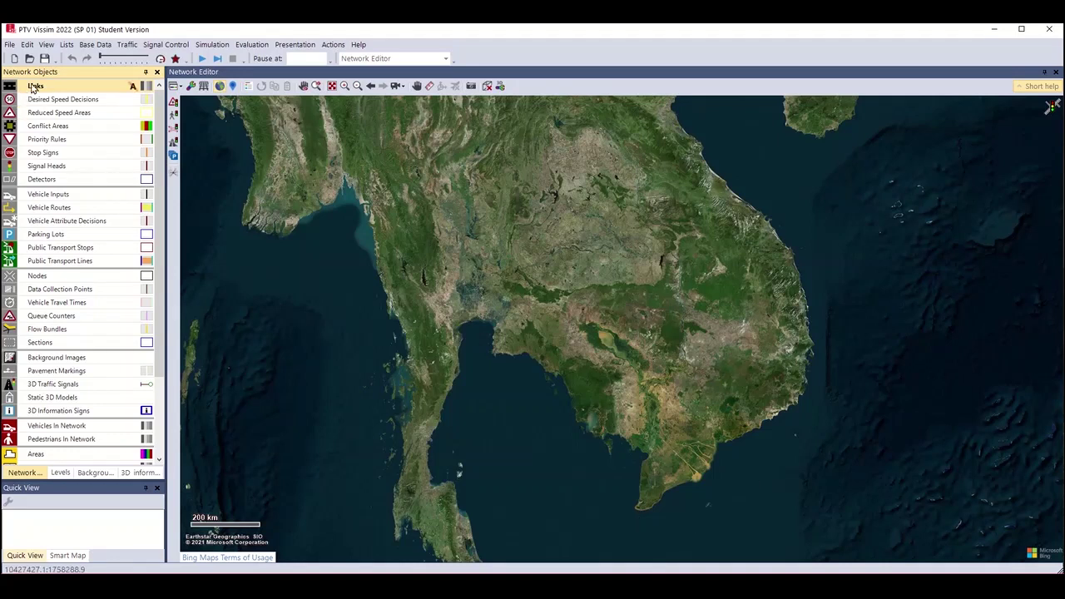
{"action": "left_click", "coordinate": [70, 93]}
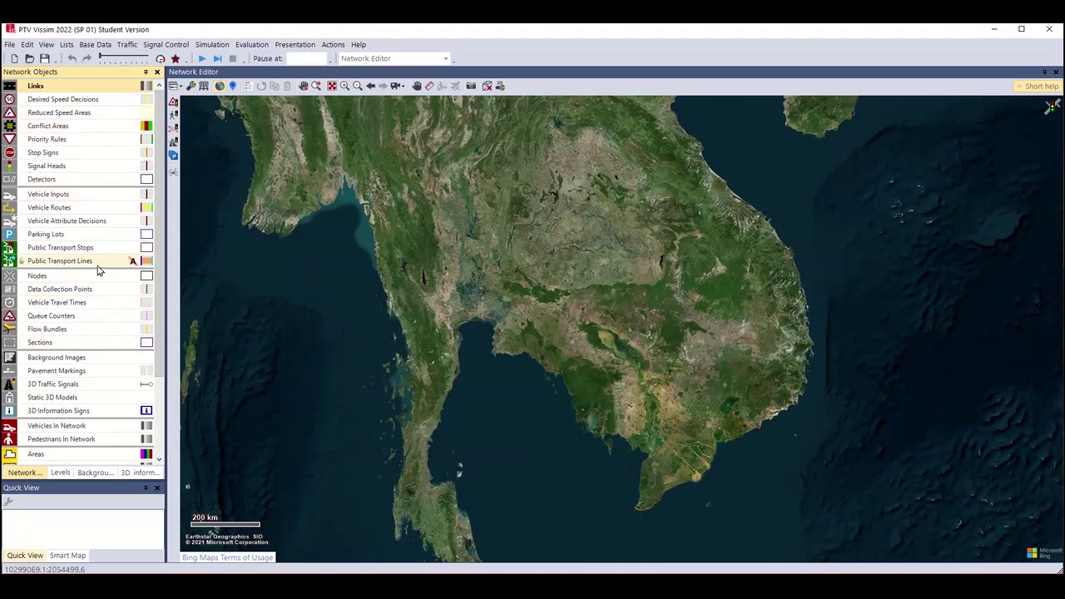
{"action": "scroll", "coordinate": [60, 333], "scroll_direction": "down", "scroll_amount": 2}
{"action": "scroll", "coordinate": [63, 283], "scroll_direction": "down", "scroll_amount": 1}
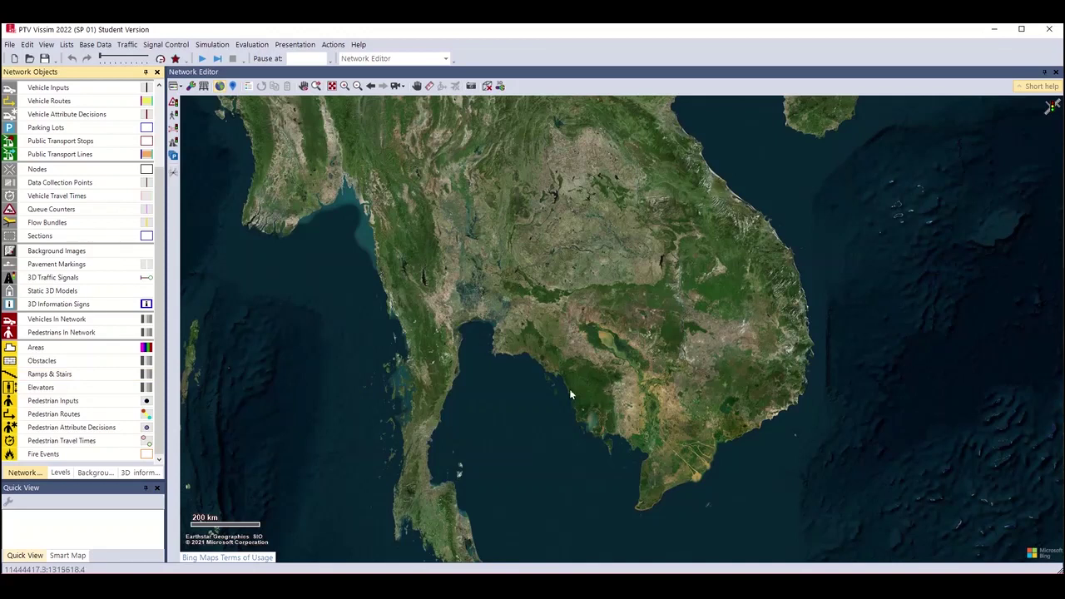
{"action": "left_click", "coordinate": [184, 76]}
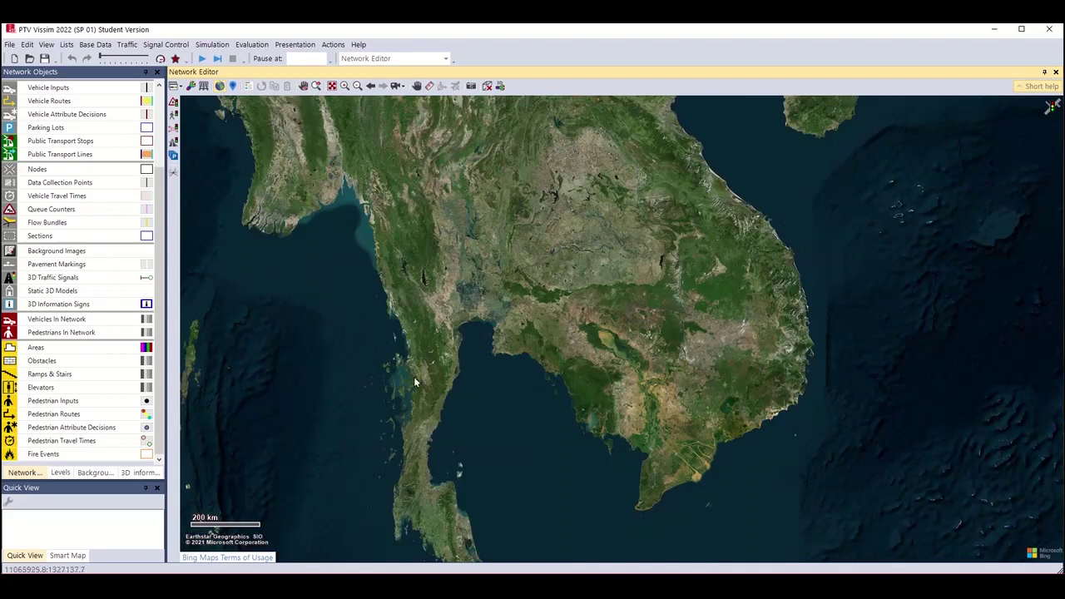
{"action": "left_click", "coordinate": [66, 71]}
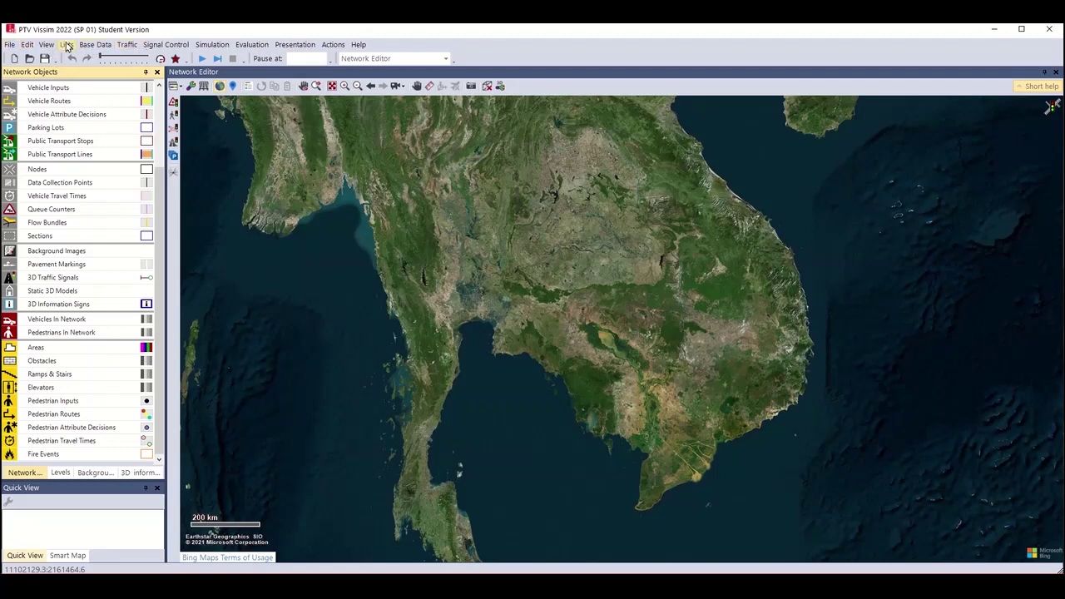
Glance at the Base Data menu, then pan and zoom onto central Cambodia around Tonle Sap.
{"action": "left_click", "coordinate": [93, 45]}
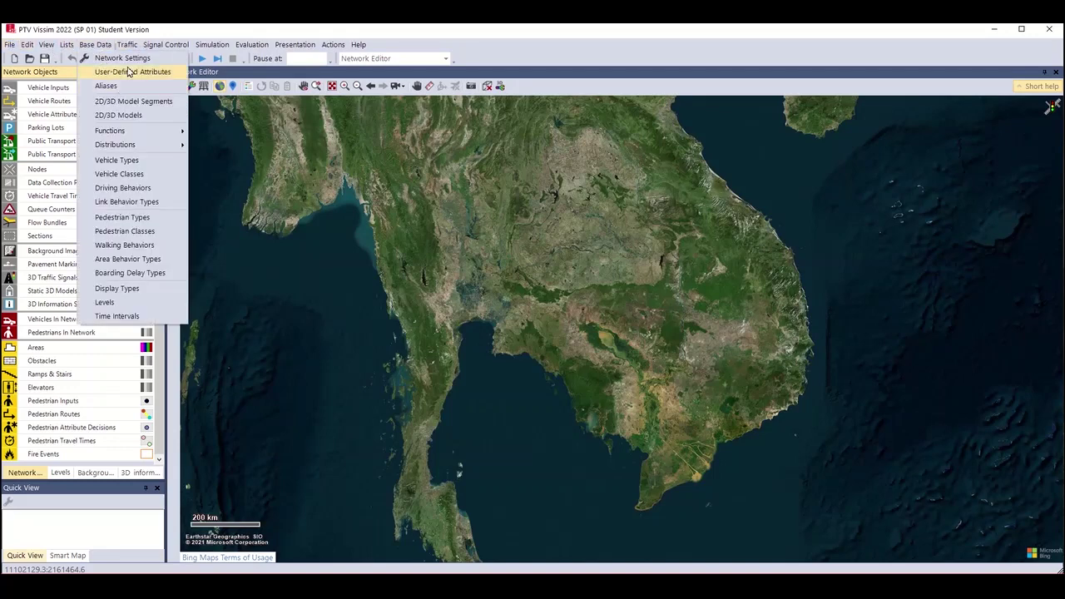
{"action": "left_click", "coordinate": [541, 292]}
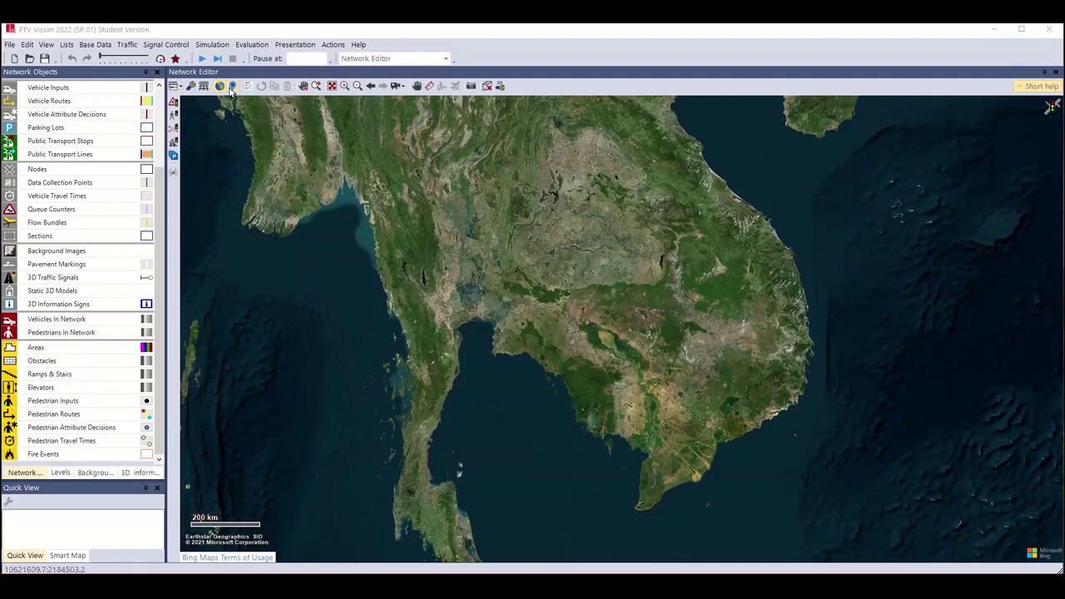
{"action": "left_click_drag", "start_coordinate": [654, 399], "coordinate": [661, 356]}
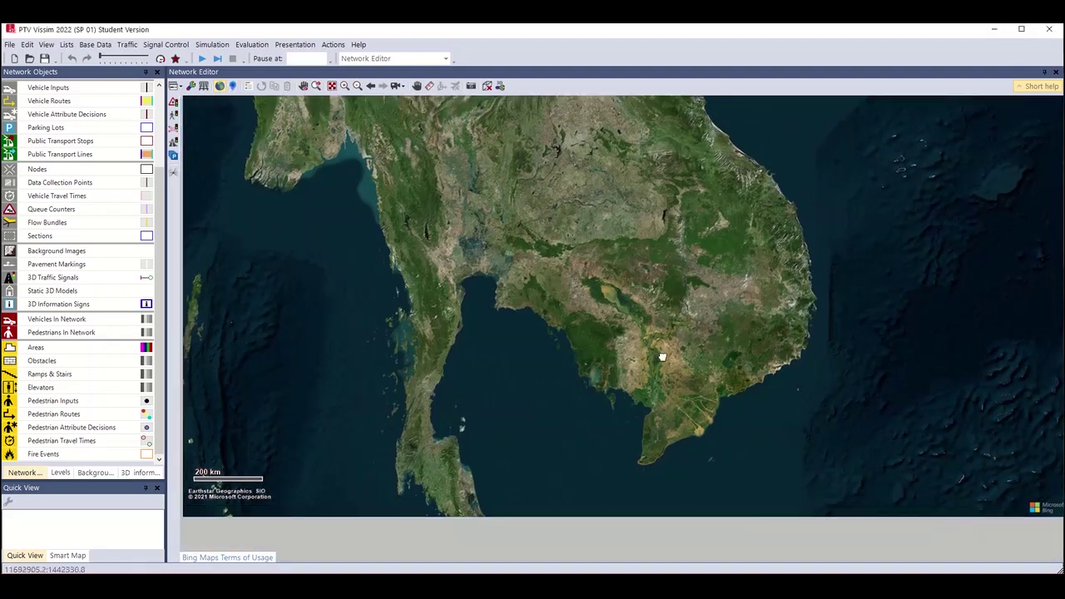
{"action": "scroll", "coordinate": [664, 357], "scroll_direction": "up", "scroll_amount": 1}
{"action": "scroll", "coordinate": [657, 364], "scroll_direction": "down", "scroll_amount": 2}
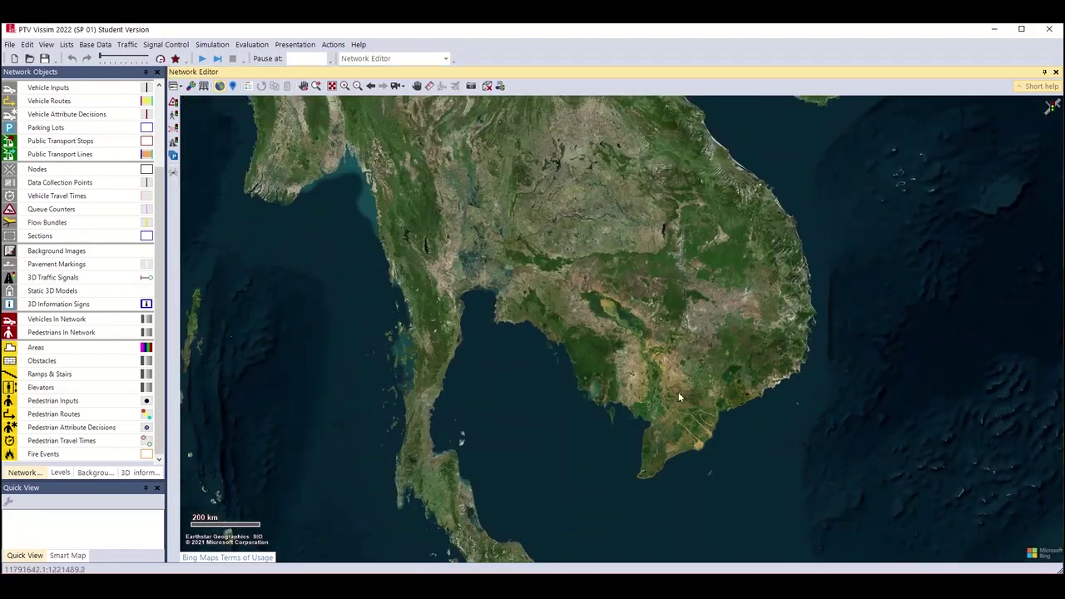
{"action": "scroll", "coordinate": [595, 302], "scroll_direction": "down", "scroll_amount": 1}
{"action": "scroll", "coordinate": [612, 374], "scroll_direction": "up", "scroll_amount": 1}
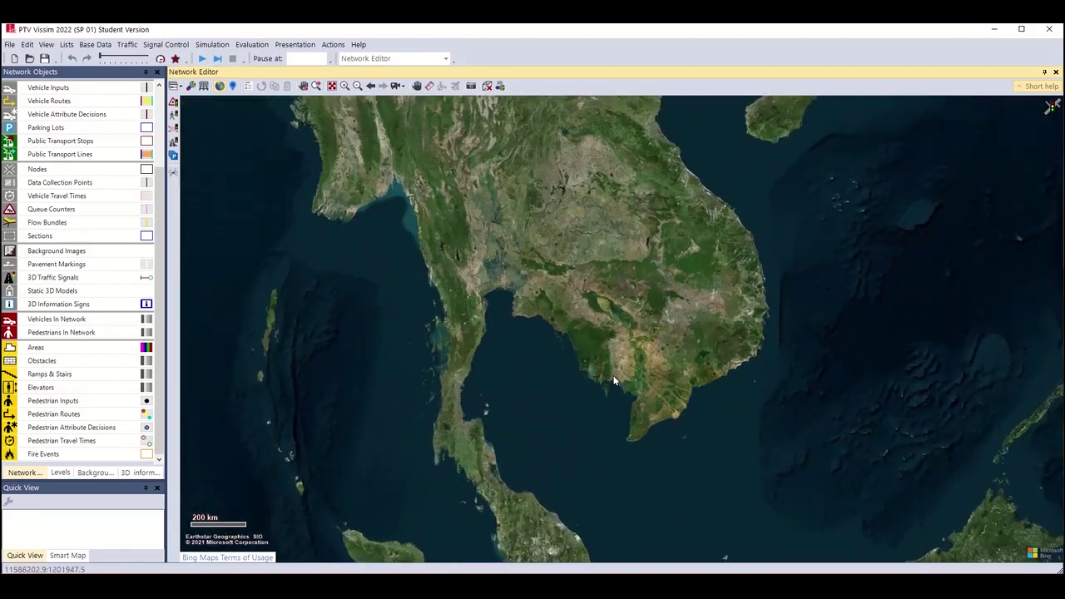
{"action": "scroll", "coordinate": [613, 372], "scroll_direction": "up", "scroll_amount": 2}
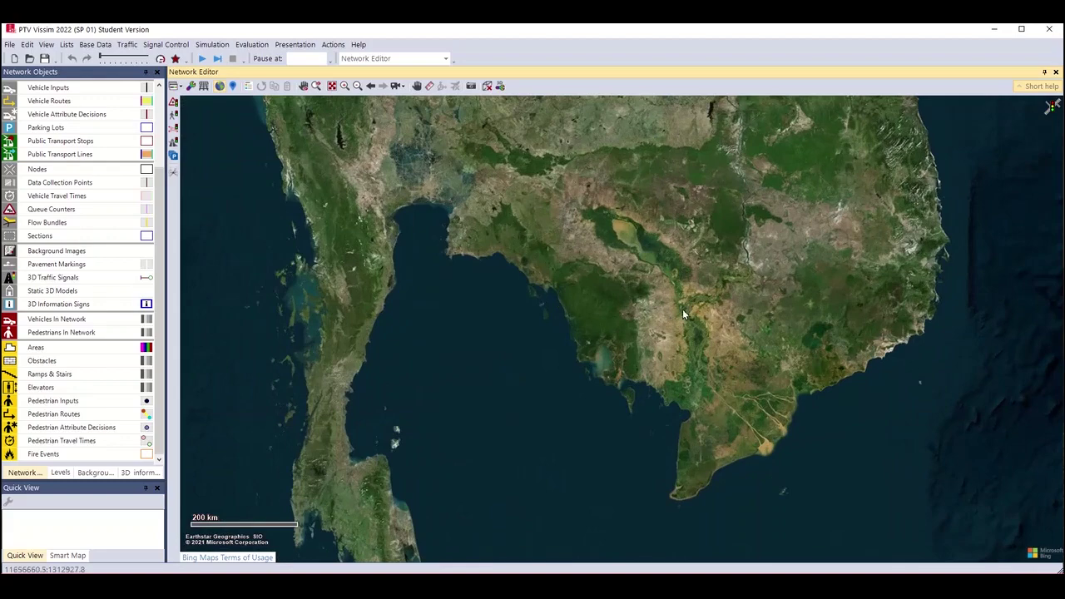
{"action": "scroll", "coordinate": [713, 300], "scroll_direction": "up", "scroll_amount": 2}
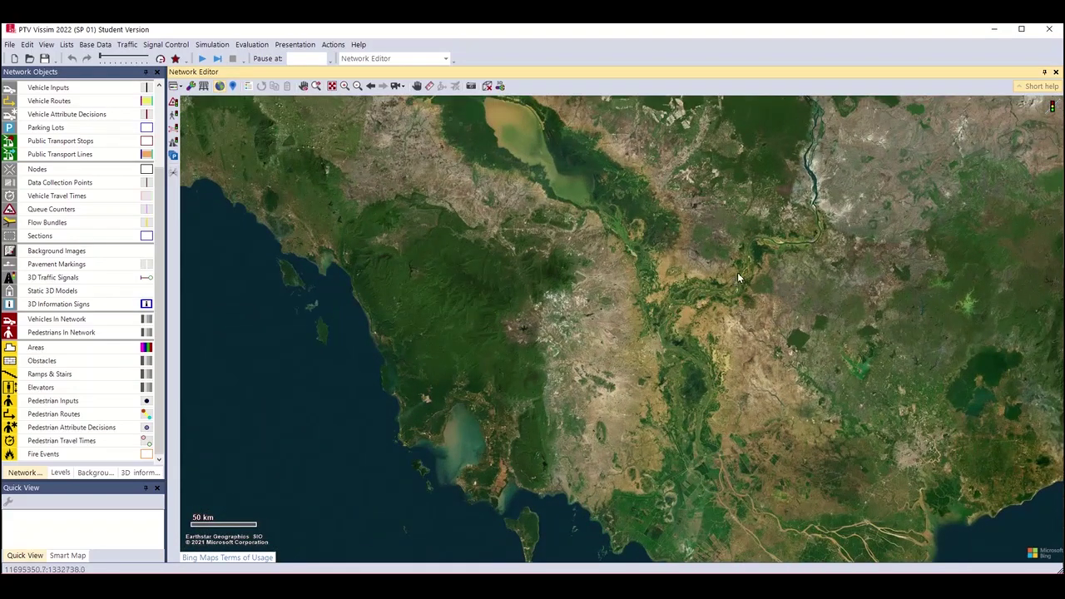
{"action": "scroll", "coordinate": [737, 272], "scroll_direction": "up", "scroll_amount": 1}
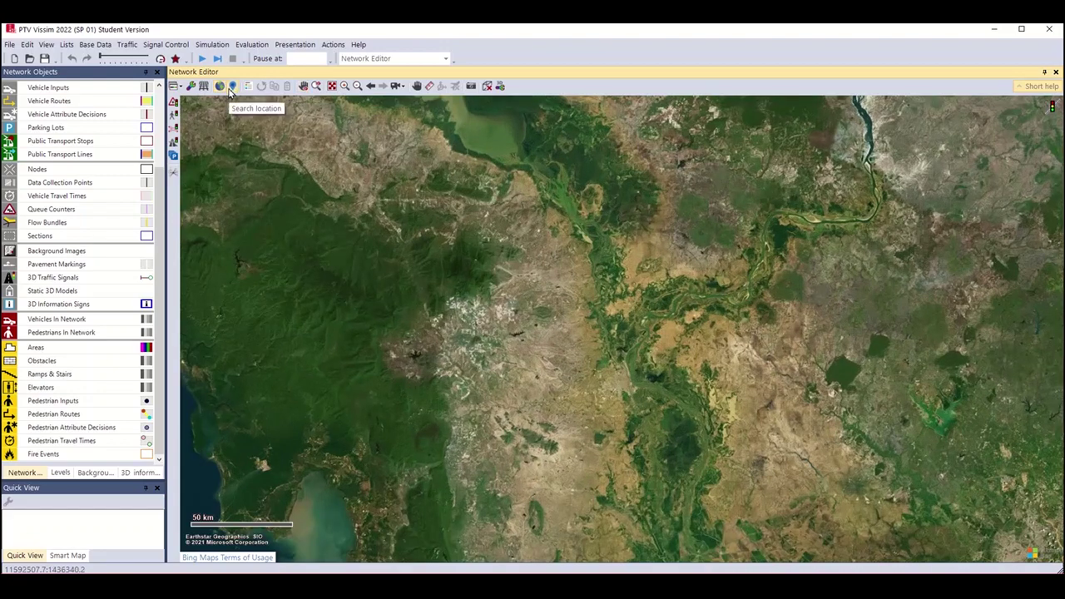
Search the map for 'phnom penh' and jump to Phnom Penh, Cambodia.
{"action": "left_click", "coordinate": [233, 86]}
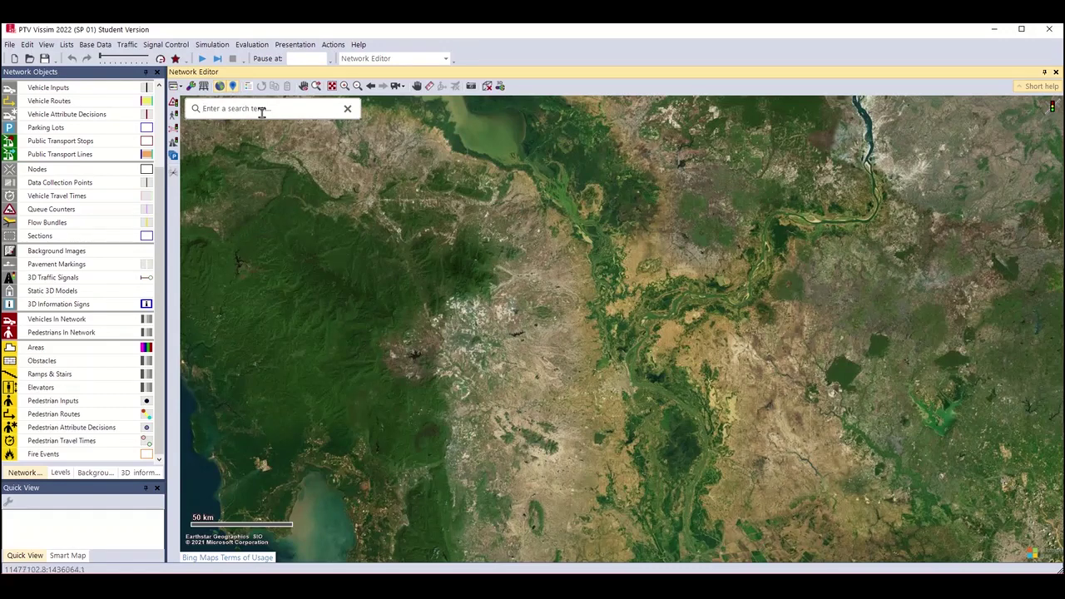
{"action": "left_click", "coordinate": [261, 112]}
{"action": "type", "text": "phnom penh"}
{"action": "left_click", "coordinate": [241, 156]}
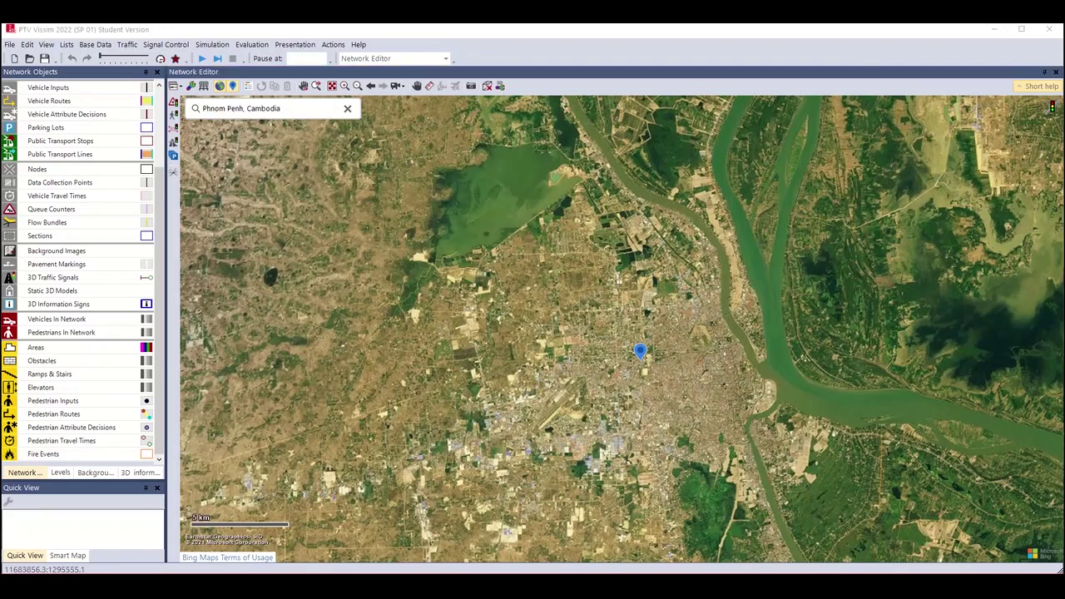
Pan and zoom in on Phnom Penh's riverside peninsula streets by the river junction.
{"action": "left_click_drag", "start_coordinate": [779, 420], "coordinate": [586, 379]}
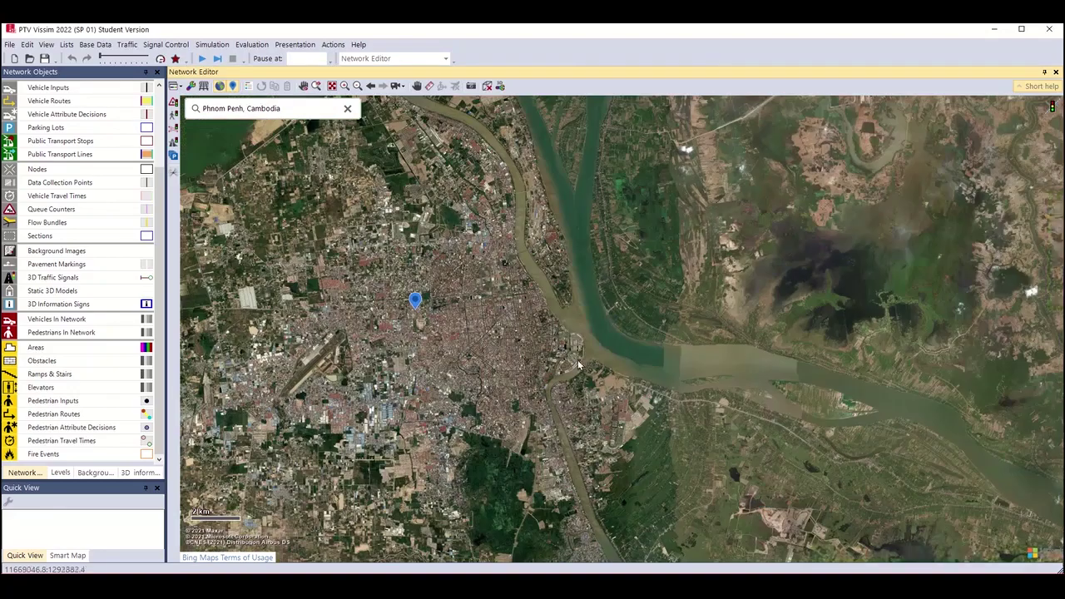
{"action": "scroll", "coordinate": [579, 369], "scroll_direction": "up", "scroll_amount": 2}
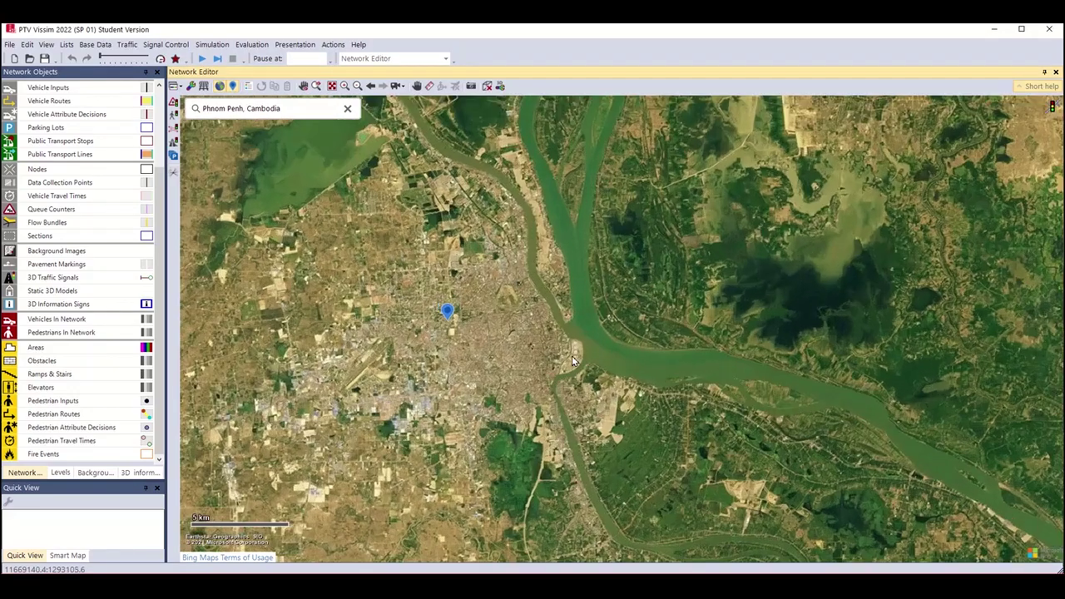
{"action": "scroll", "coordinate": [572, 359], "scroll_direction": "up", "scroll_amount": 1}
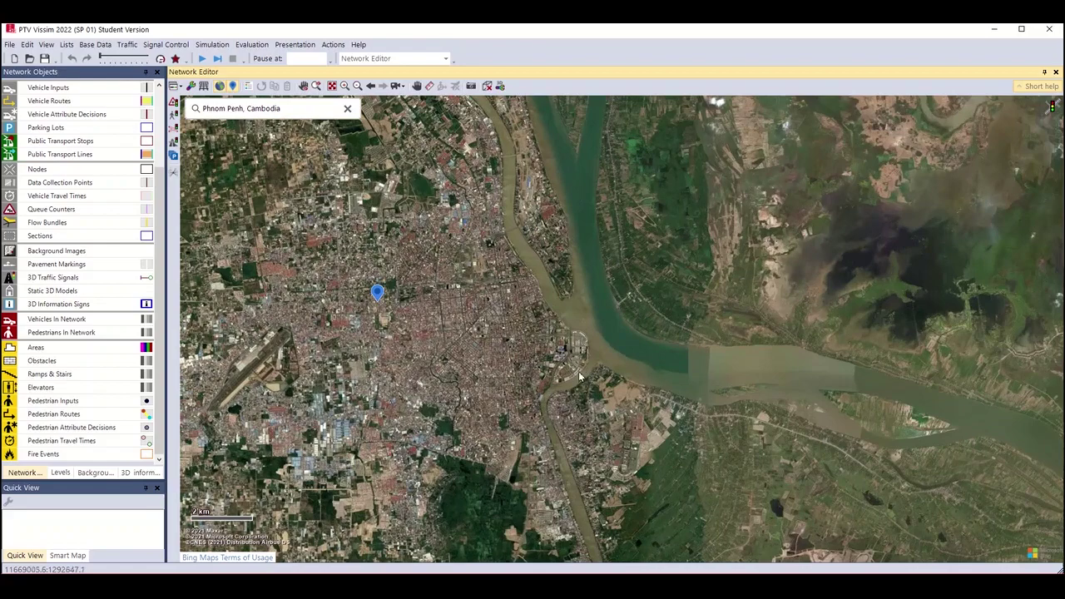
{"action": "scroll", "coordinate": [588, 376], "scroll_direction": "up", "scroll_amount": 3}
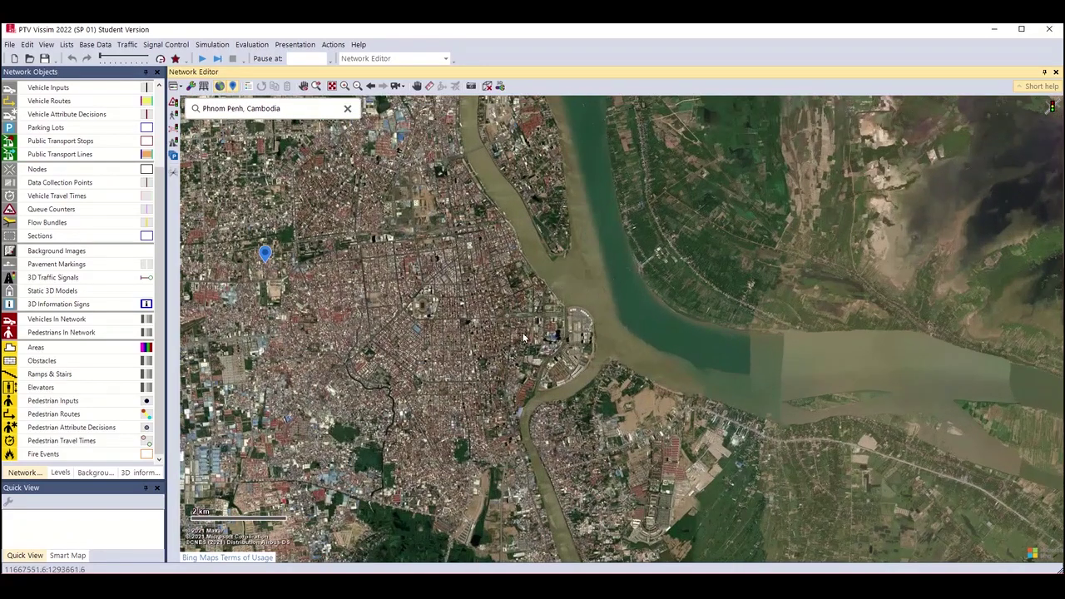
{"action": "scroll", "coordinate": [526, 372], "scroll_direction": "up", "scroll_amount": 2}
{"action": "scroll", "coordinate": [525, 371], "scroll_direction": "up", "scroll_amount": 2}
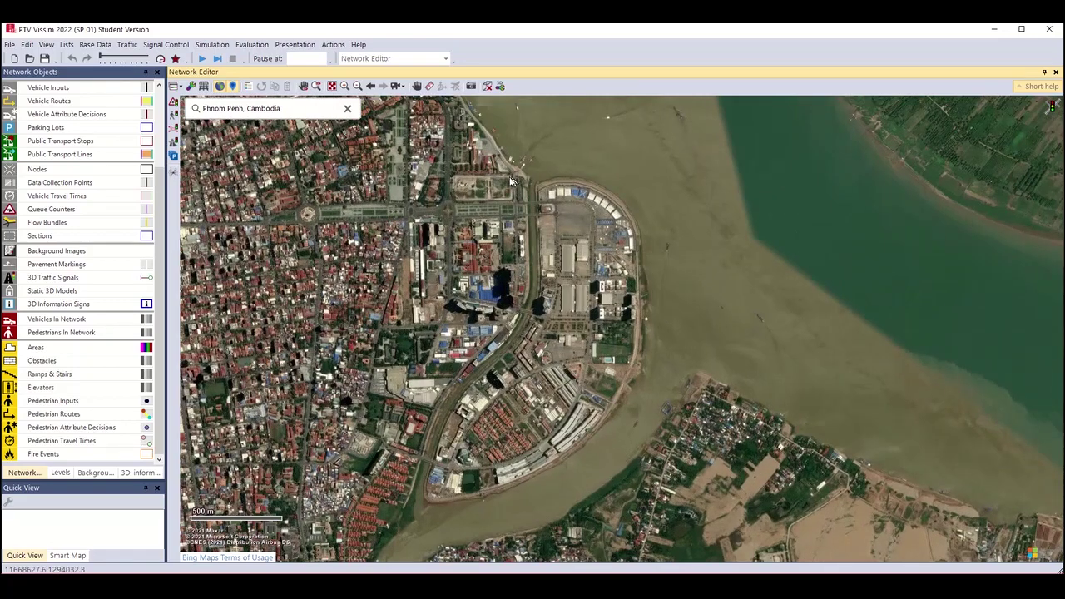
{"action": "scroll", "coordinate": [586, 413], "scroll_direction": "up", "scroll_amount": 1}
{"action": "scroll", "coordinate": [586, 413], "scroll_direction": "up", "scroll_amount": 1}
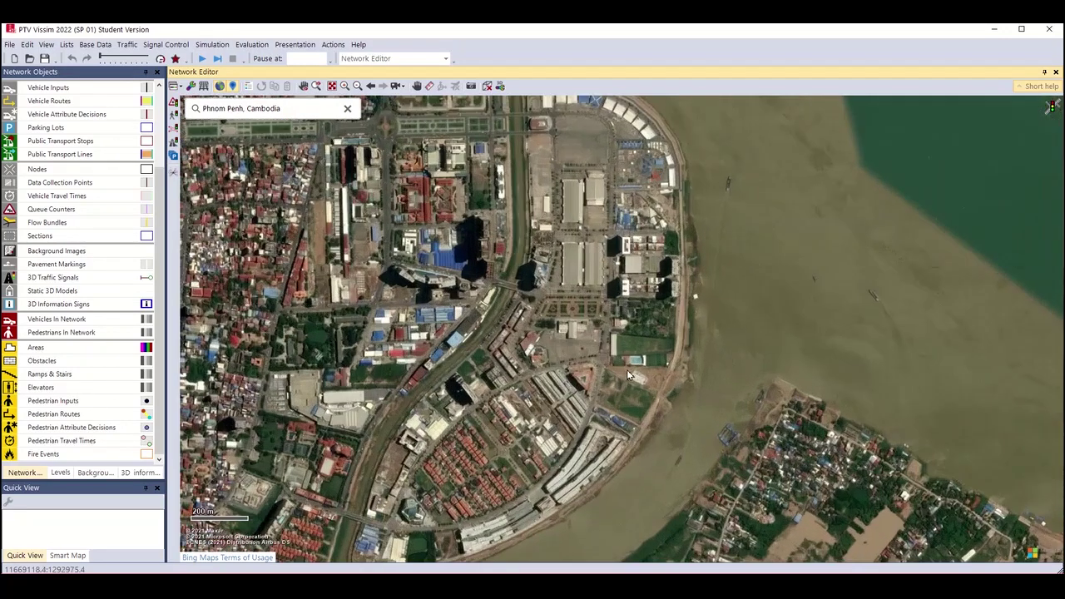
{"action": "scroll", "coordinate": [638, 297], "scroll_direction": "up", "scroll_amount": 1}
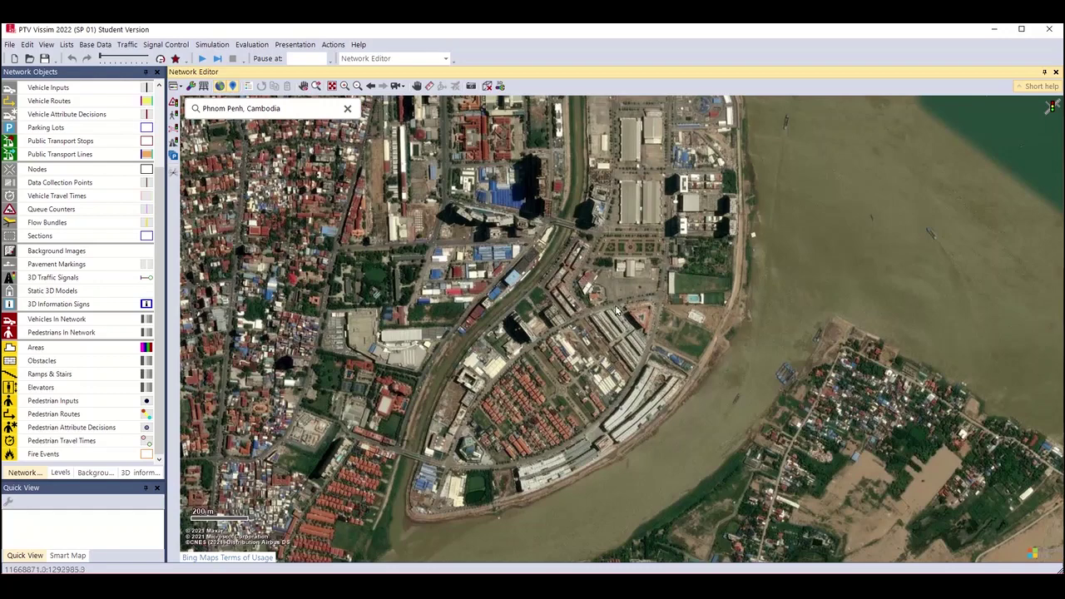
{"action": "scroll", "coordinate": [664, 305], "scroll_direction": "up", "scroll_amount": 2}
{"action": "scroll", "coordinate": [653, 306], "scroll_direction": "up", "scroll_amount": 3}
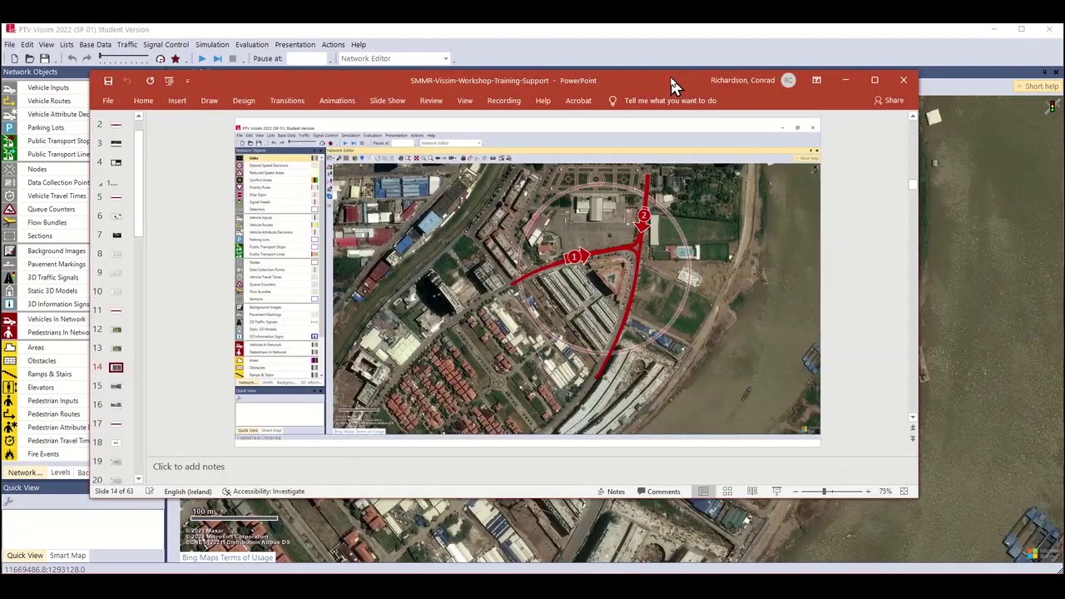
{"action": "left_click_drag", "start_coordinate": [670, 75], "coordinate": [661, 90]}
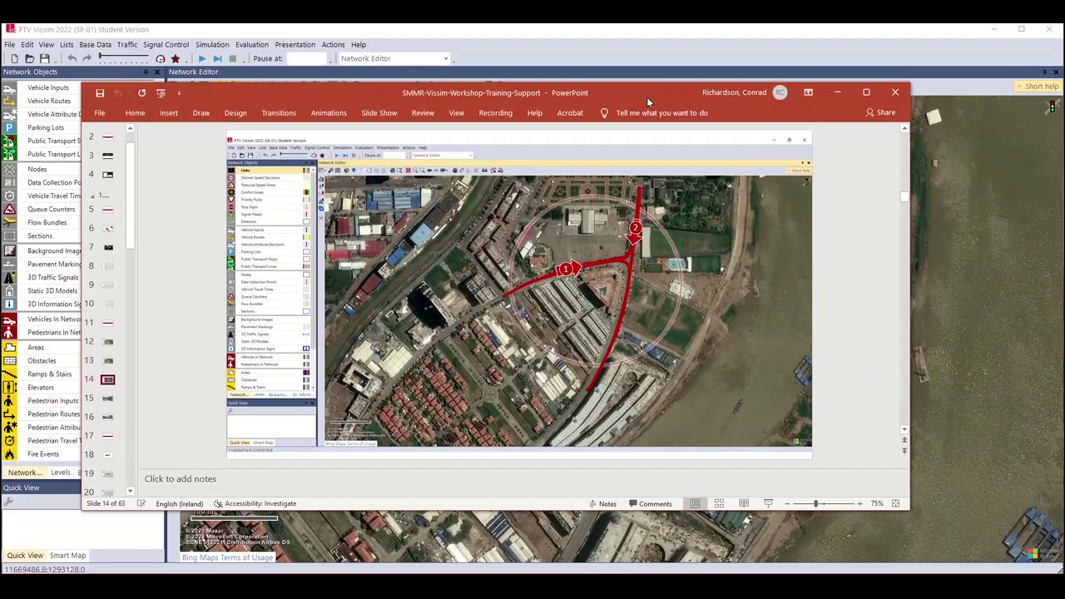
{"action": "left_click", "coordinate": [768, 503]}
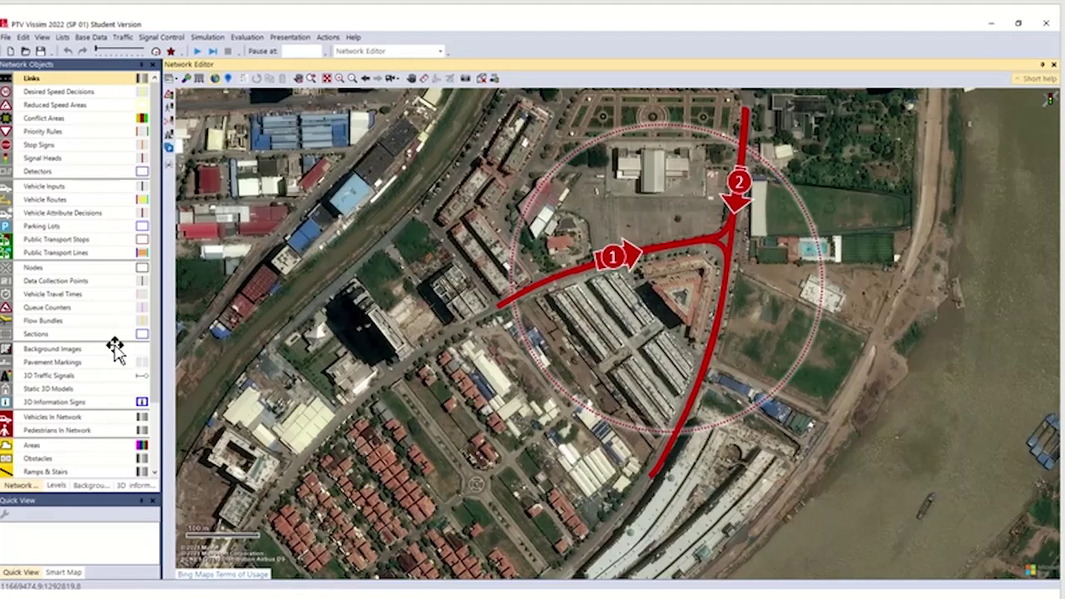
{"action": "key", "text": "Right"}
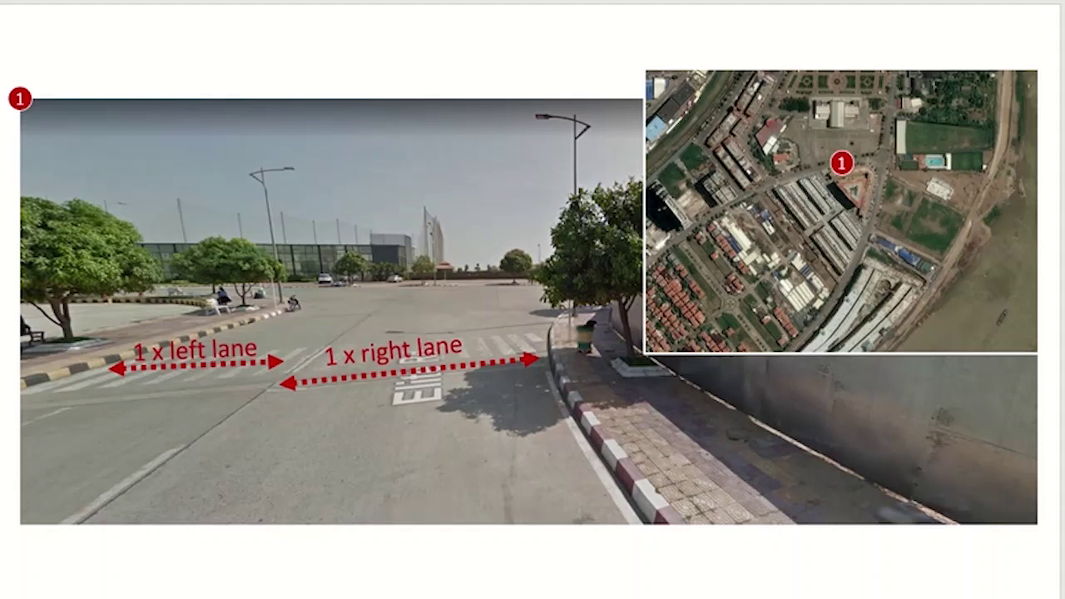
{"action": "key", "text": "Right"}
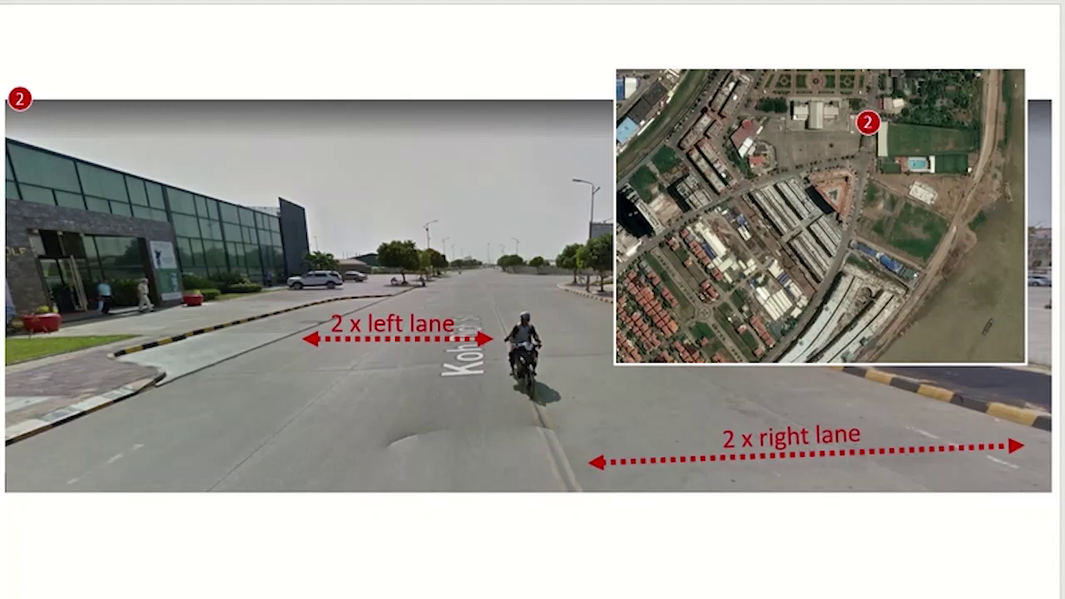
{"action": "key", "text": "Right"}
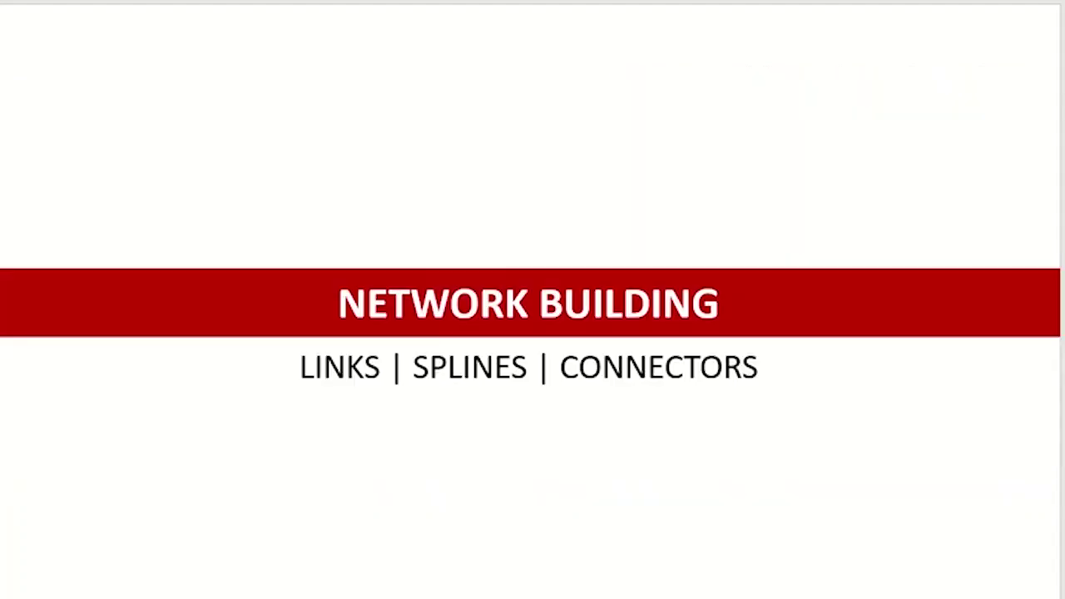
{"action": "key", "text": "Escape"}
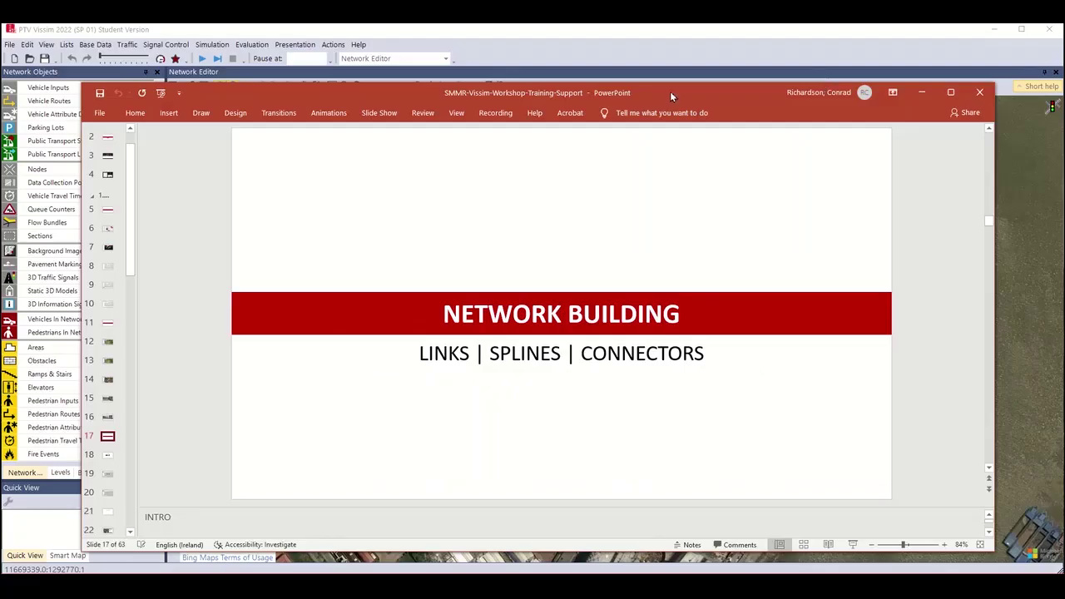
{"action": "key", "text": "alt+Tab"}
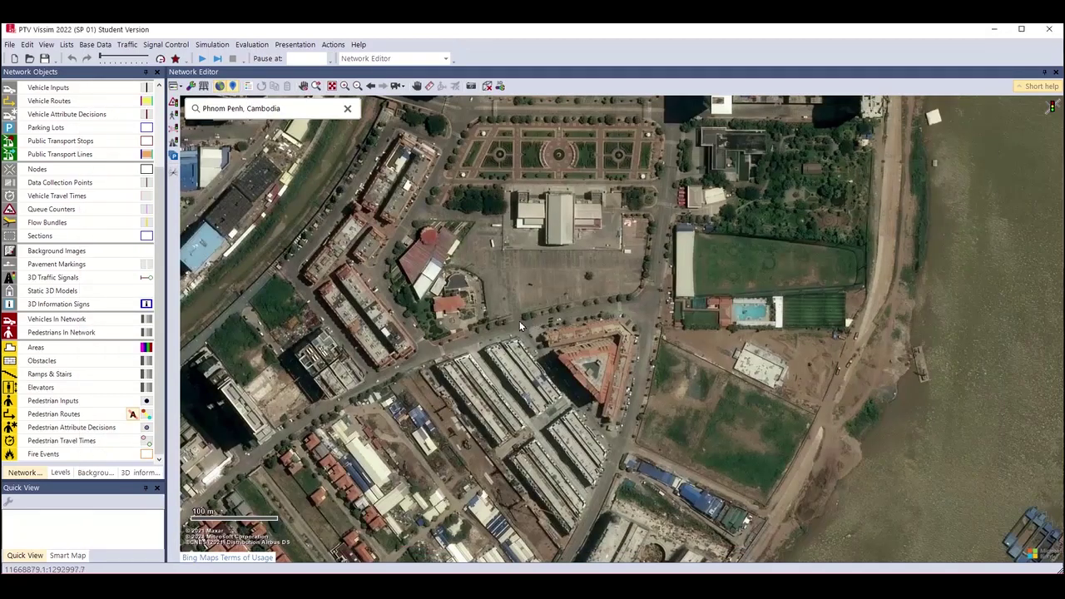
Zoom to about a 20 m scale on the junction beside the triangular red-roofed building.
{"action": "scroll", "coordinate": [528, 324], "scroll_direction": "up", "scroll_amount": 2}
{"action": "scroll", "coordinate": [525, 332], "scroll_direction": "up", "scroll_amount": 1}
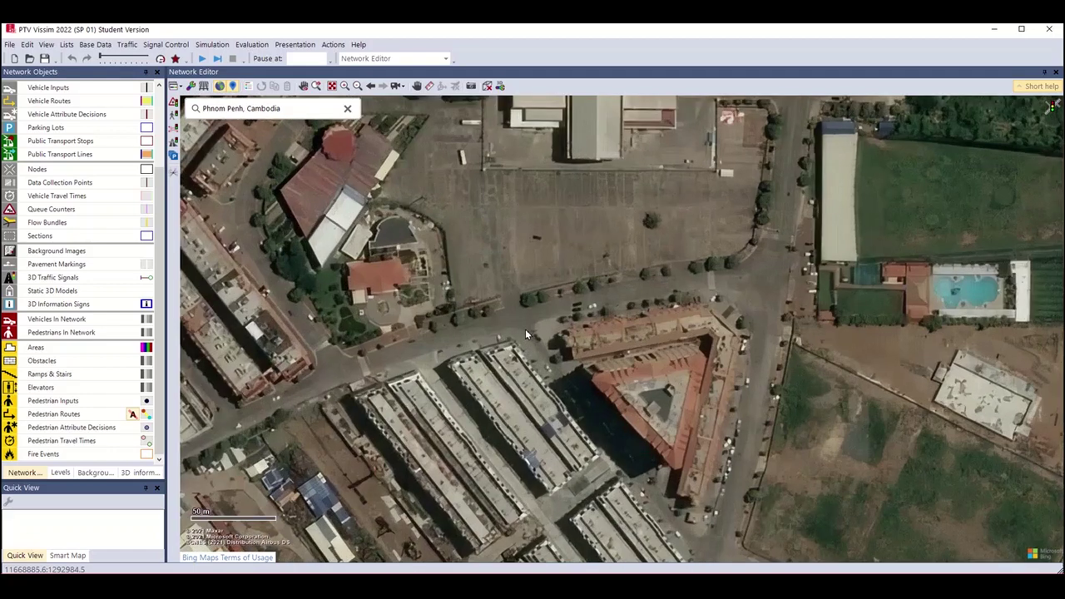
{"action": "scroll", "coordinate": [536, 320], "scroll_direction": "up", "scroll_amount": 2}
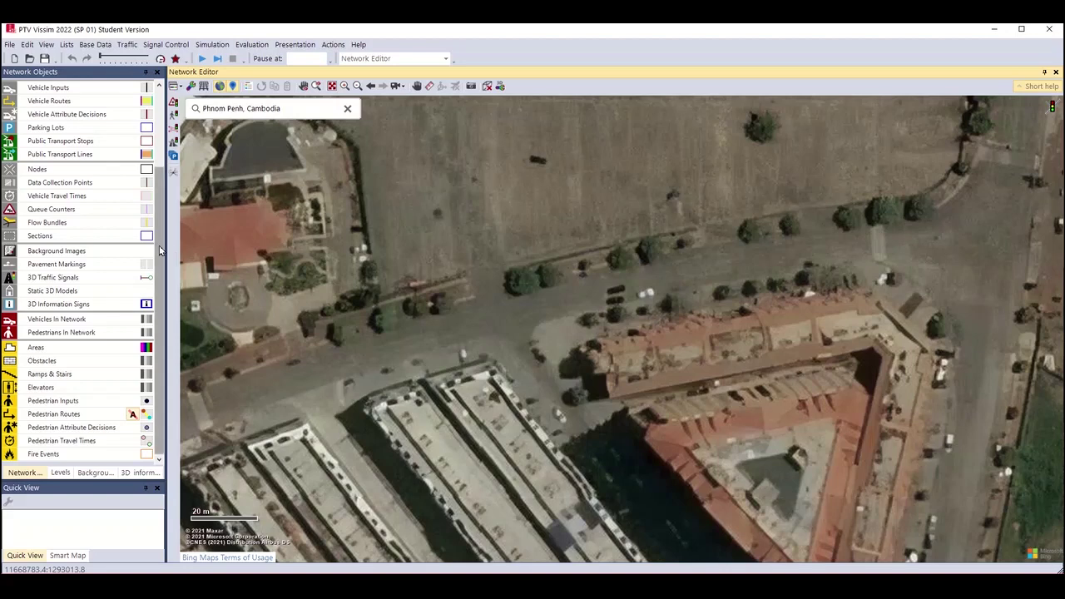
{"action": "scroll", "coordinate": [159, 246], "scroll_direction": "up", "scroll_amount": 3}
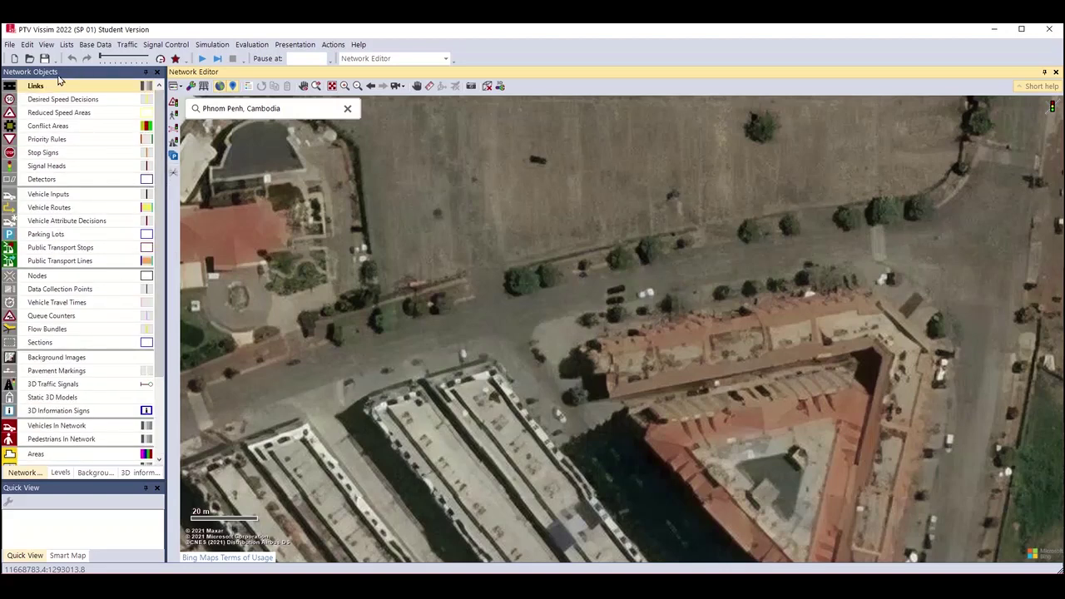
{"action": "left_click", "coordinate": [52, 86]}
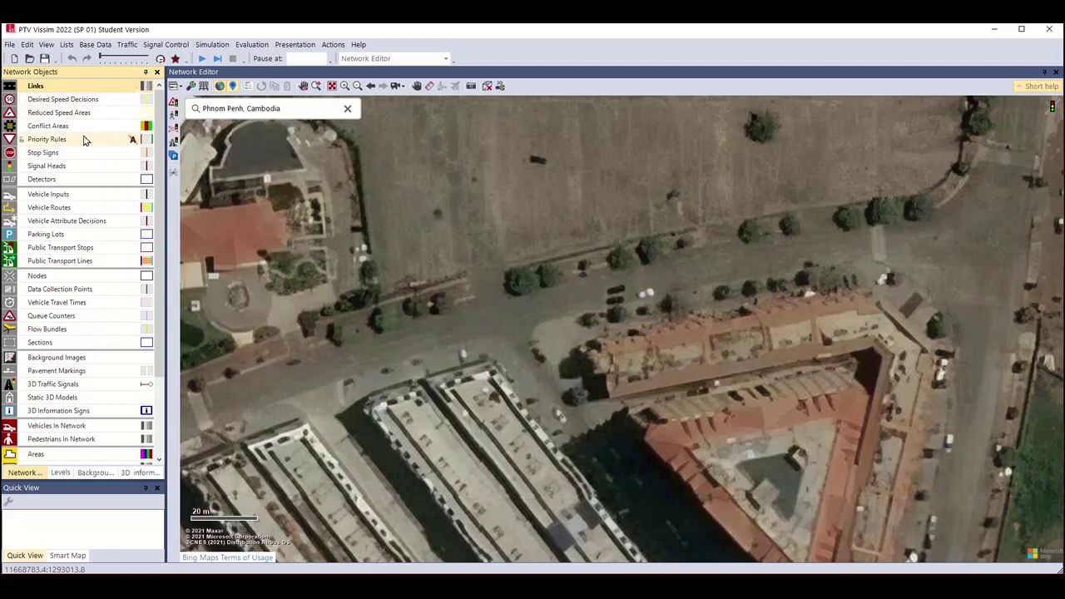
{"action": "left_click", "coordinate": [58, 139]}
{"action": "left_click", "coordinate": [71, 87]}
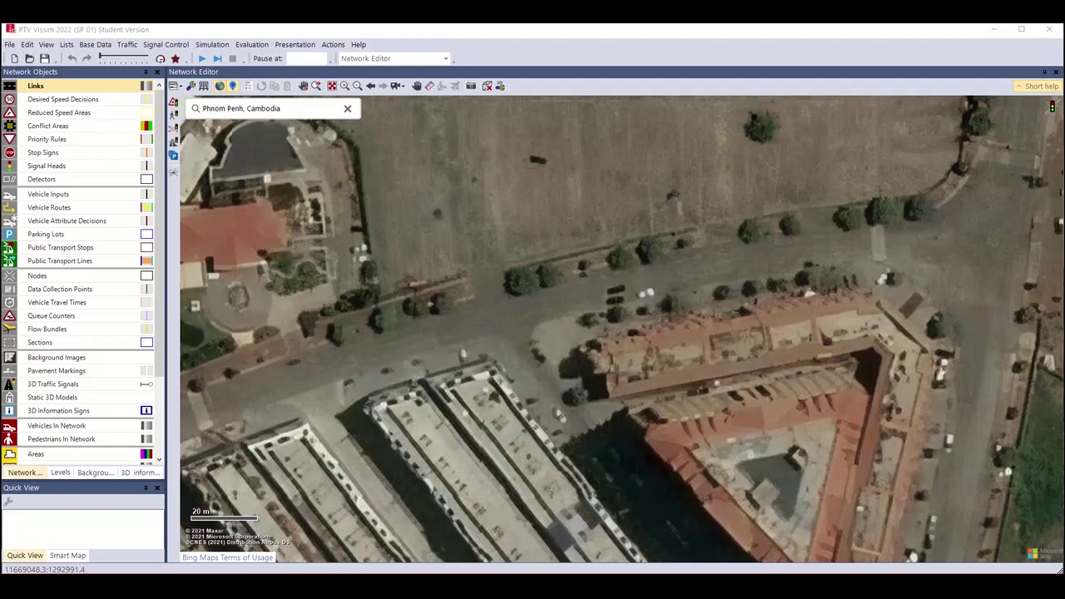
{"action": "key", "text": "alt+Tab"}
{"action": "left_click_drag", "start_coordinate": [939, 129], "coordinate": [770, 62]}
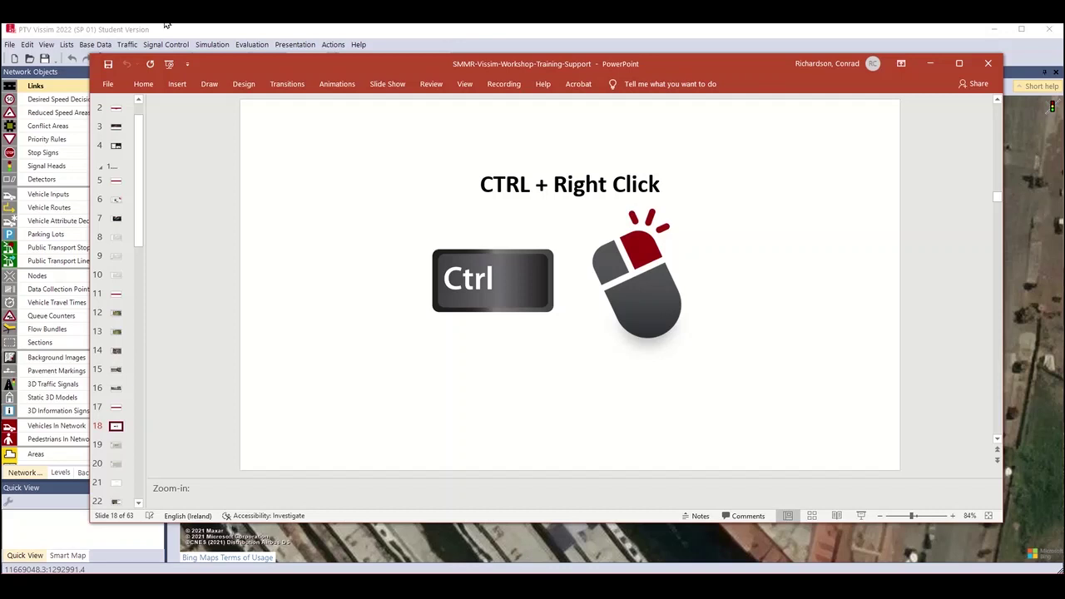
{"action": "left_click_drag", "start_coordinate": [209, 61], "coordinate": [230, 57]}
{"action": "key", "text": "alt+Tab"}
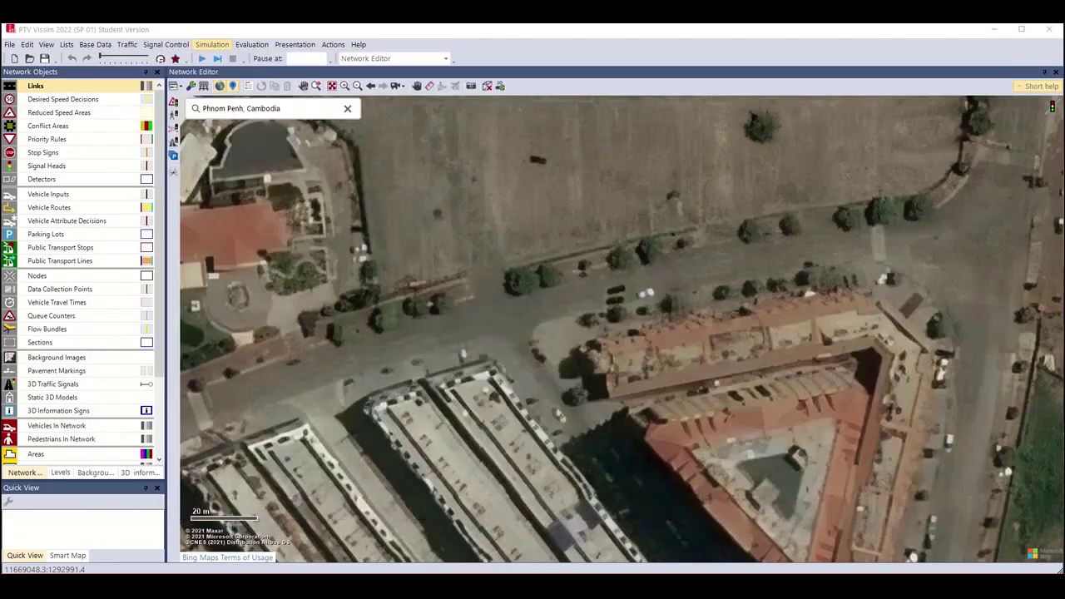
{"action": "left_click_drag", "start_coordinate": [640, 309], "coordinate": [574, 312]}
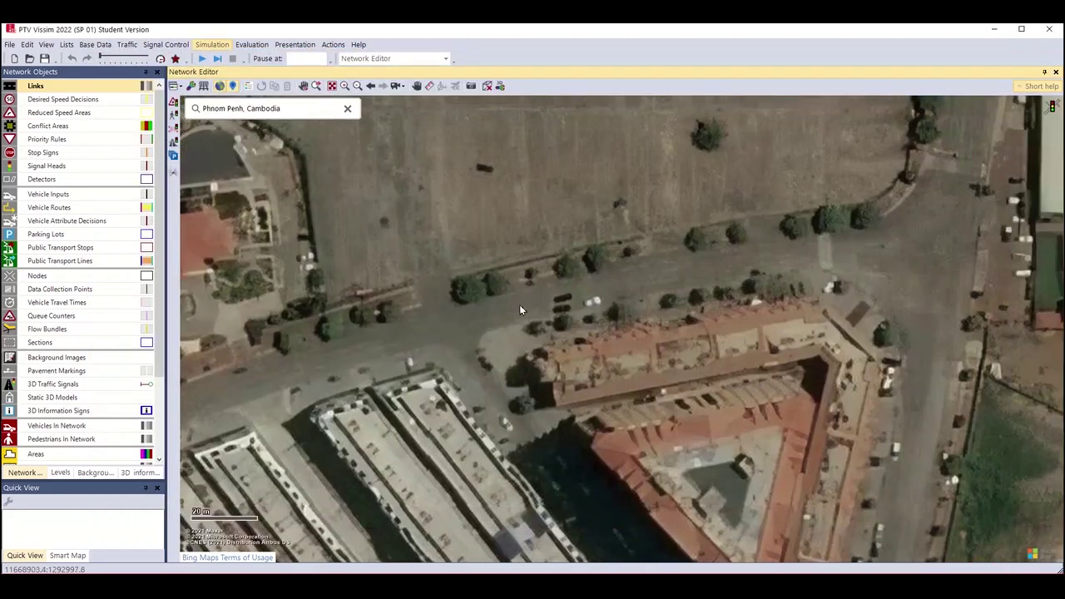
{"action": "left_click", "coordinate": [493, 317]}
Redraw the road link at 110.495 m with one 3.50 m lane, cancelling the first attempt.
{"action": "mouse_move", "coordinate": [475, 323]}
{"action": "left_mouse_down"}
{"action": "mouse_move", "coordinate": [1063, 236]}
{"action": "mouse_move", "coordinate": [376, 312]}
{"action": "mouse_move", "coordinate": [641, 233]}
{"action": "mouse_move", "coordinate": [906, 211]}
{"action": "mouse_move", "coordinate": [812, 265]}
{"action": "mouse_move", "coordinate": [828, 268]}
{"action": "left_mouse_up"}
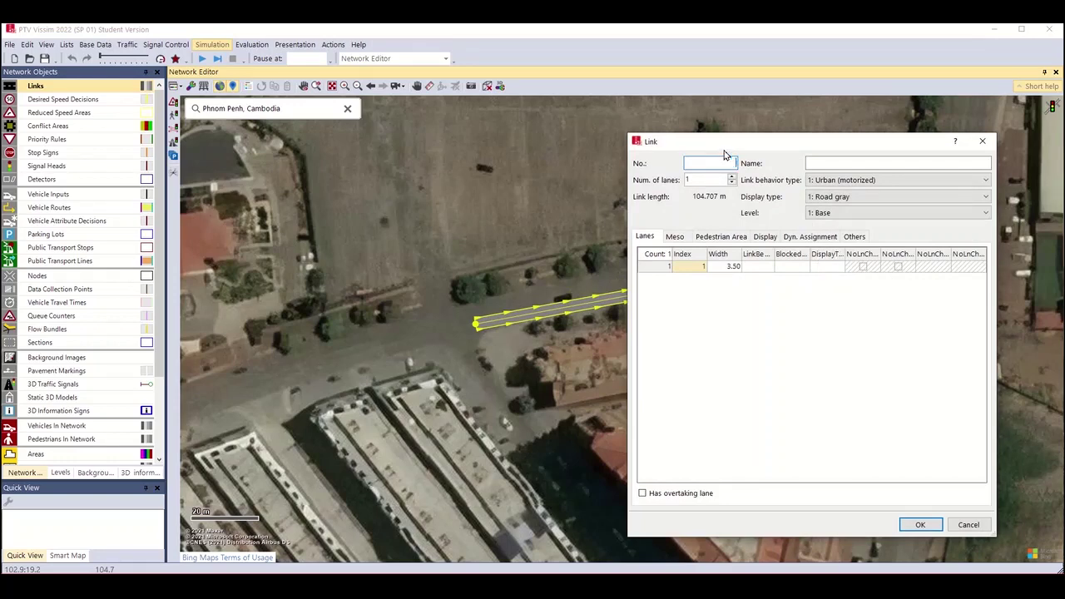
{"action": "left_click", "coordinate": [967, 523]}
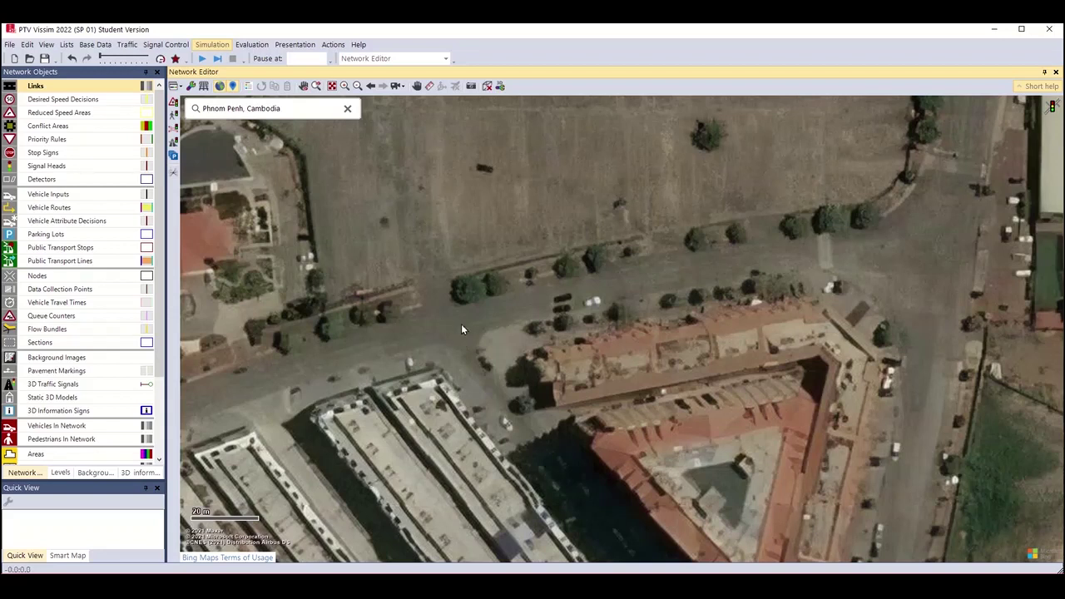
{"action": "left_click_drag", "start_coordinate": [460, 323], "coordinate": [826, 266]}
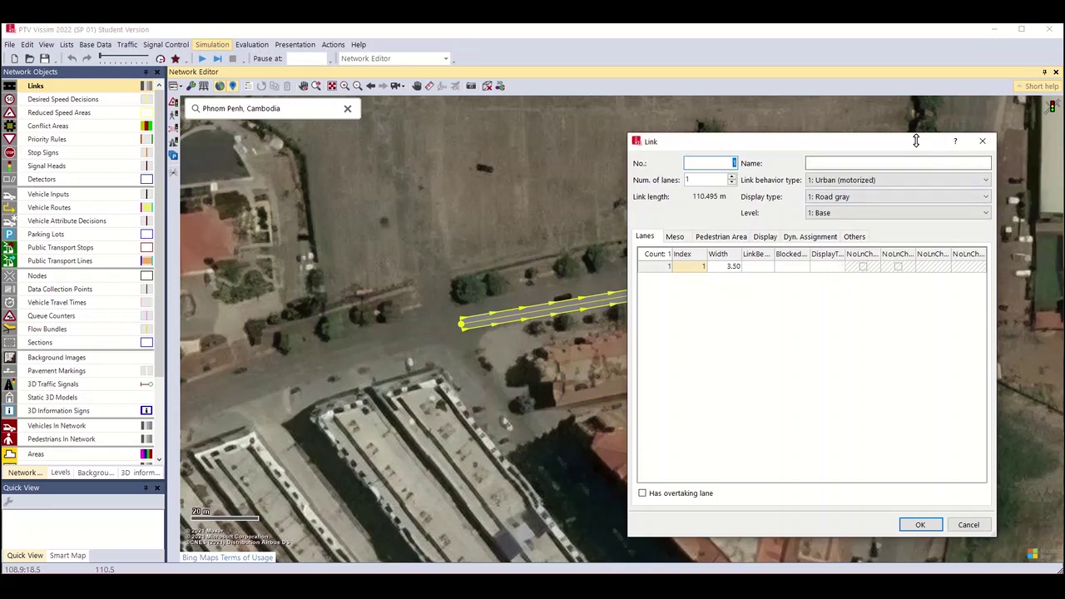
Set link 1's single lane width to 4 m and confirm the Link dialog.
{"action": "left_click_drag", "start_coordinate": [912, 146], "coordinate": [552, 149]}
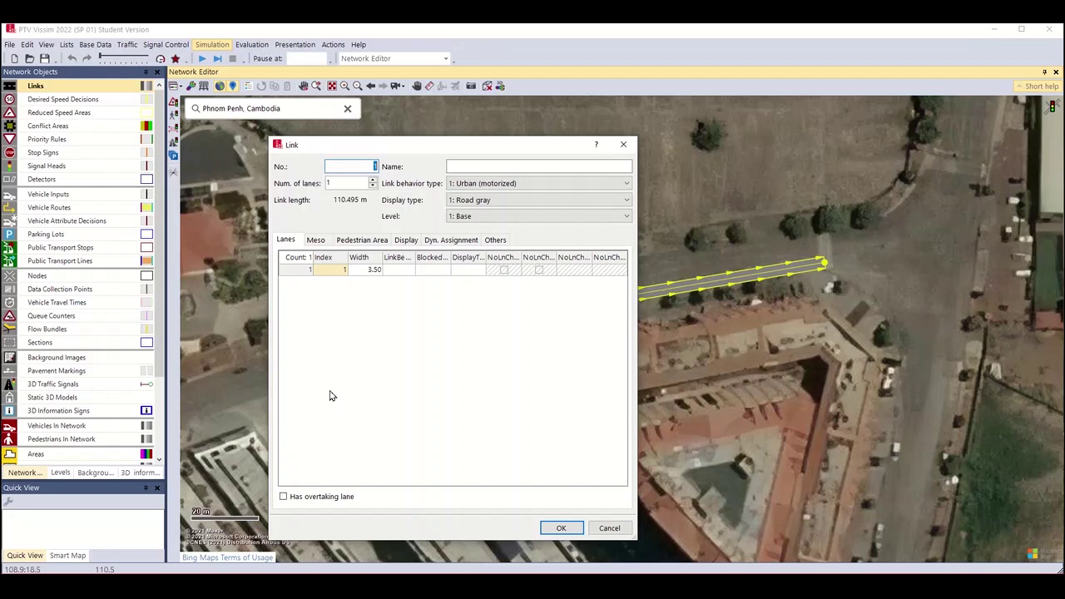
{"action": "left_click_drag", "start_coordinate": [333, 145], "coordinate": [655, 121]}
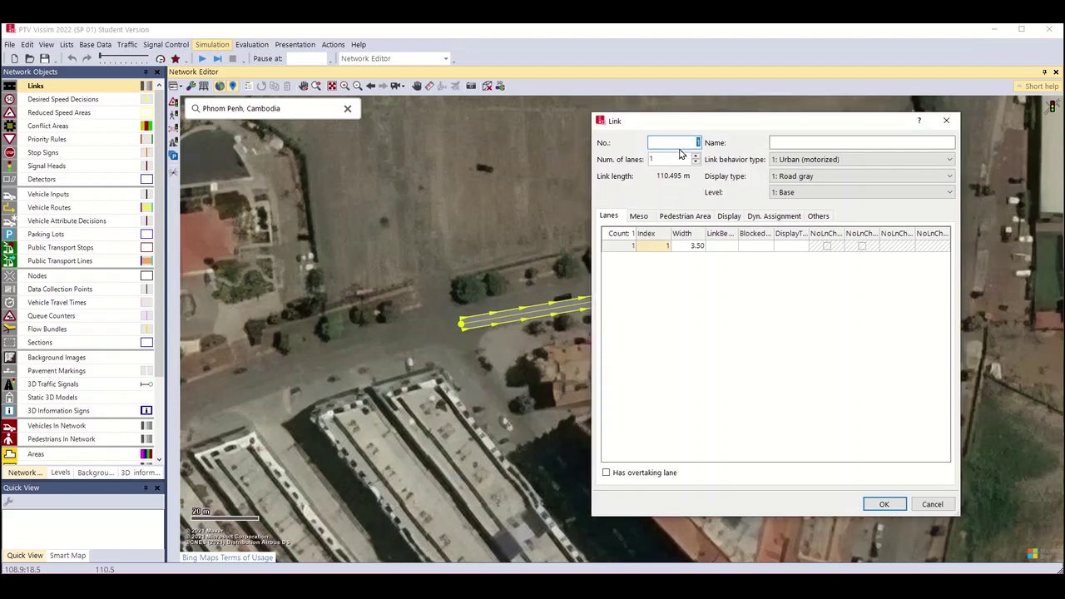
{"action": "left_click", "coordinate": [803, 147]}
{"action": "double_click", "coordinate": [695, 248]}
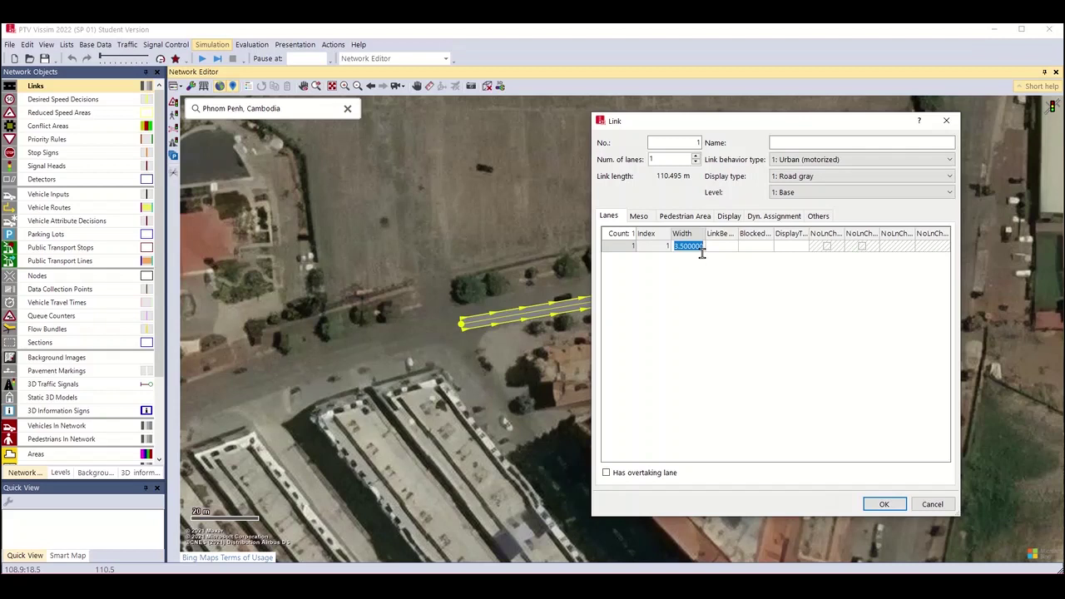
{"action": "type", "text": "4"}
{"action": "key", "text": "Return"}
{"action": "left_click", "coordinate": [885, 505]}
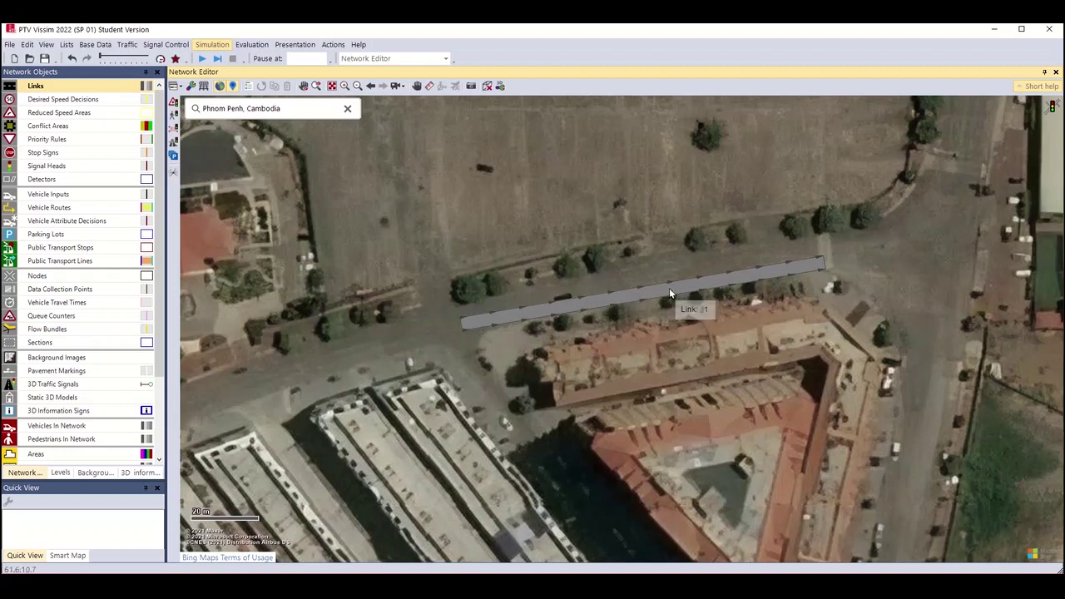
Select link 1, zoom in, and switch the network to wireframe display.
{"action": "left_click", "coordinate": [814, 265]}
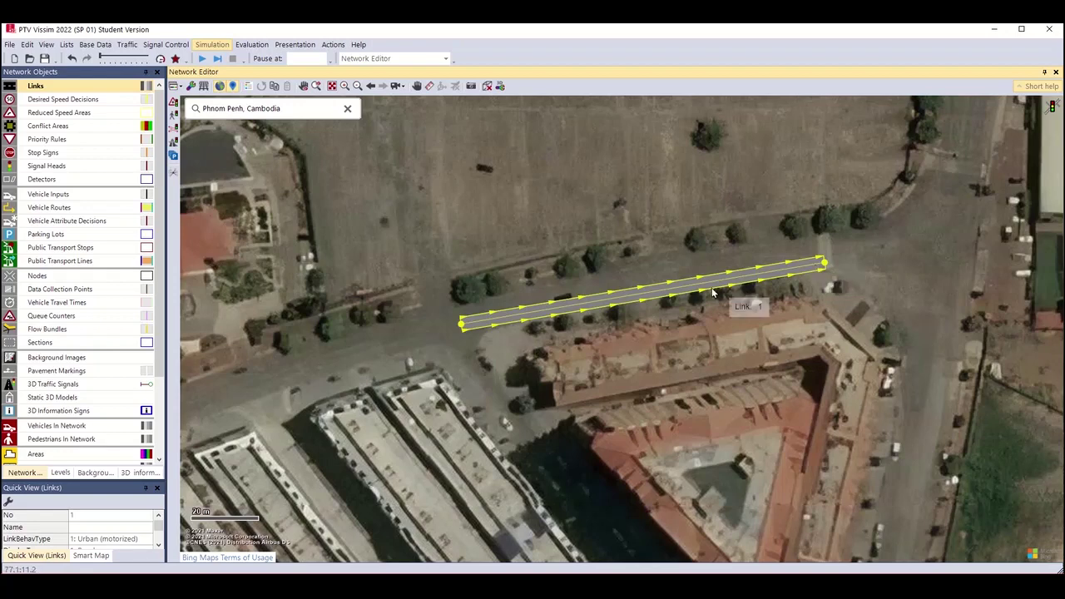
{"action": "scroll", "coordinate": [663, 306], "scroll_direction": "down", "scroll_amount": 1}
{"action": "scroll", "coordinate": [653, 311], "scroll_direction": "up", "scroll_amount": 3}
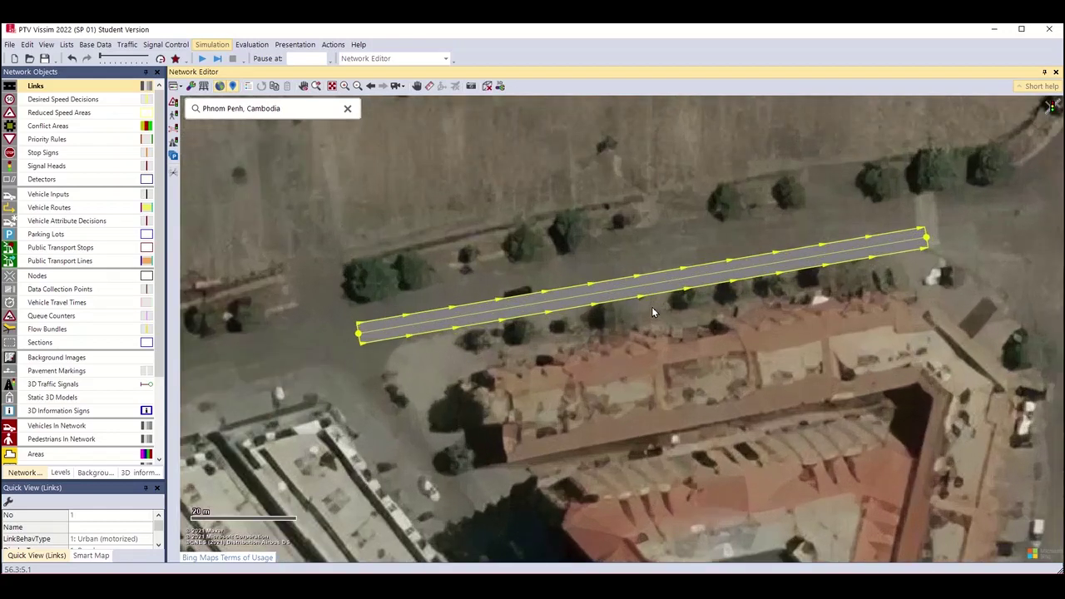
{"action": "scroll", "coordinate": [653, 310], "scroll_direction": "up", "scroll_amount": 2}
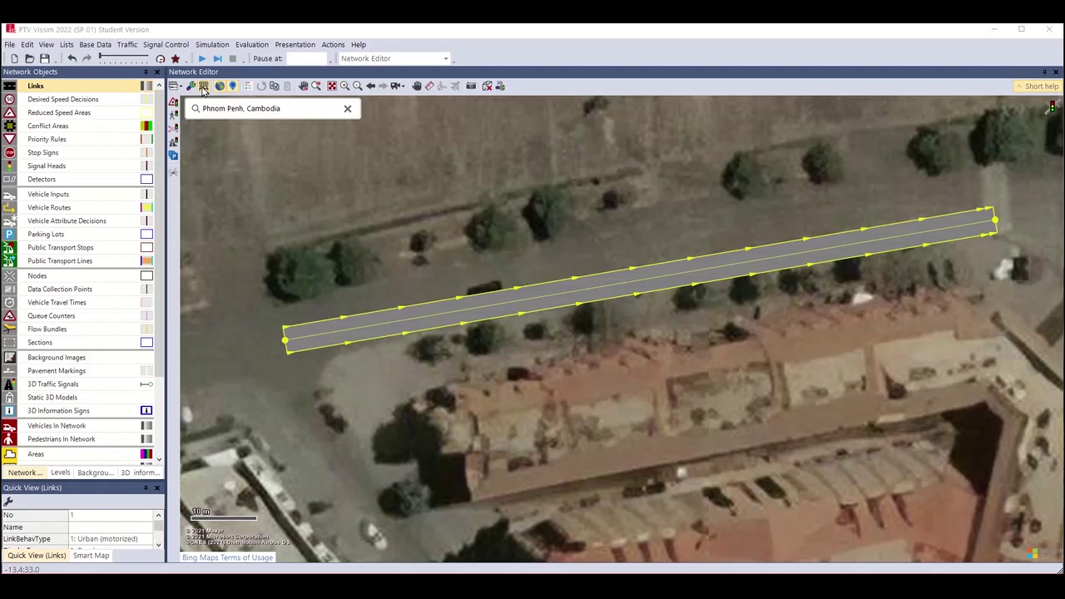
{"action": "left_click", "coordinate": [203, 87]}
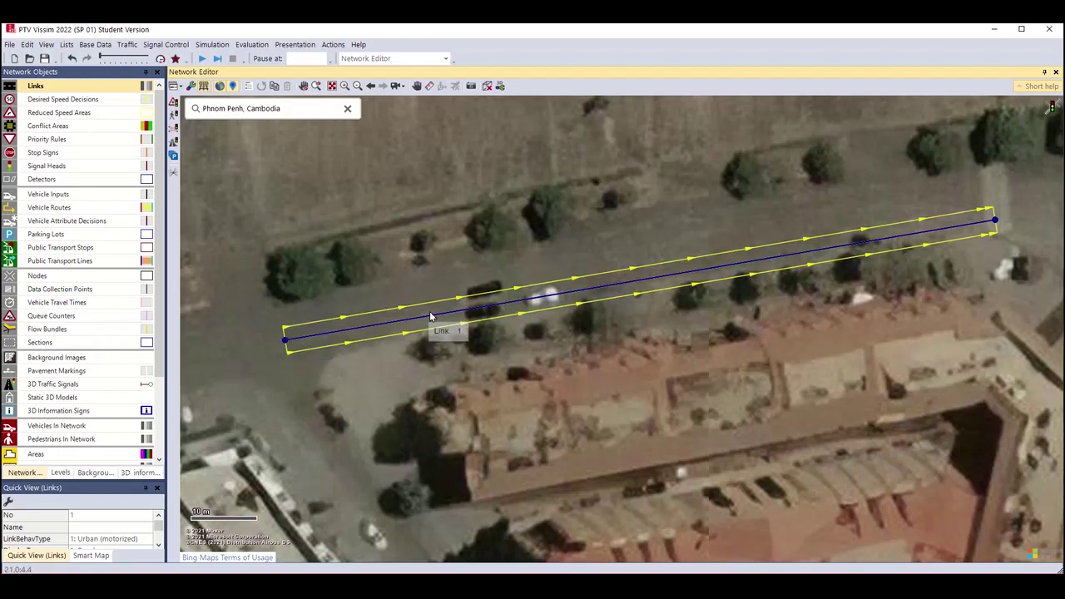
{"action": "left_click", "coordinate": [371, 272]}
{"action": "left_click", "coordinate": [379, 321]}
Add three intermediate points to link 1 and drag them and its start point onto the road.
{"action": "double_click", "coordinate": [408, 317]}
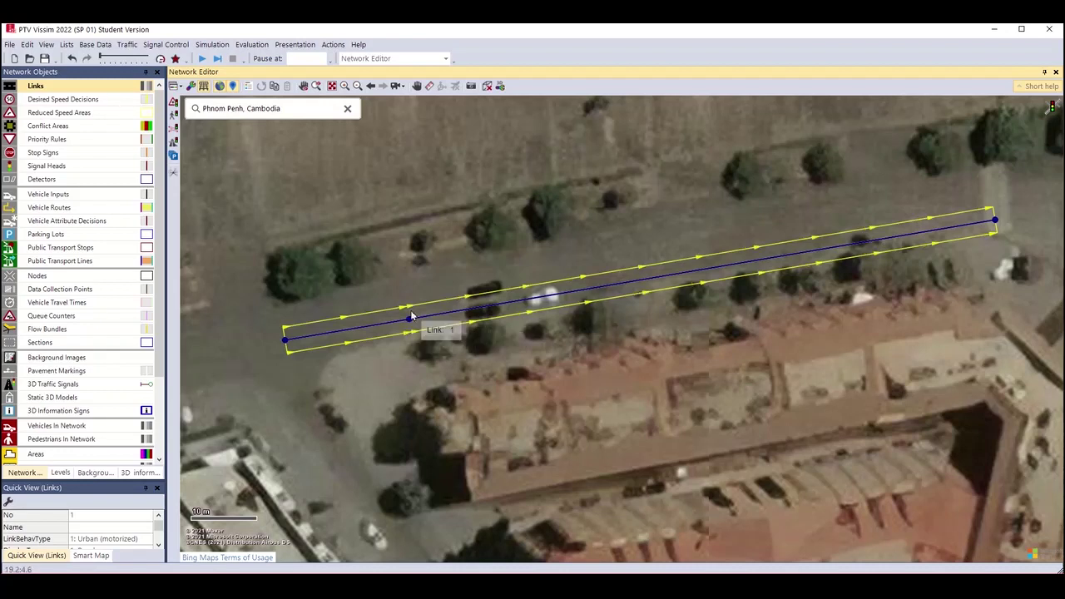
{"action": "left_click_drag", "start_coordinate": [410, 323], "coordinate": [428, 304]}
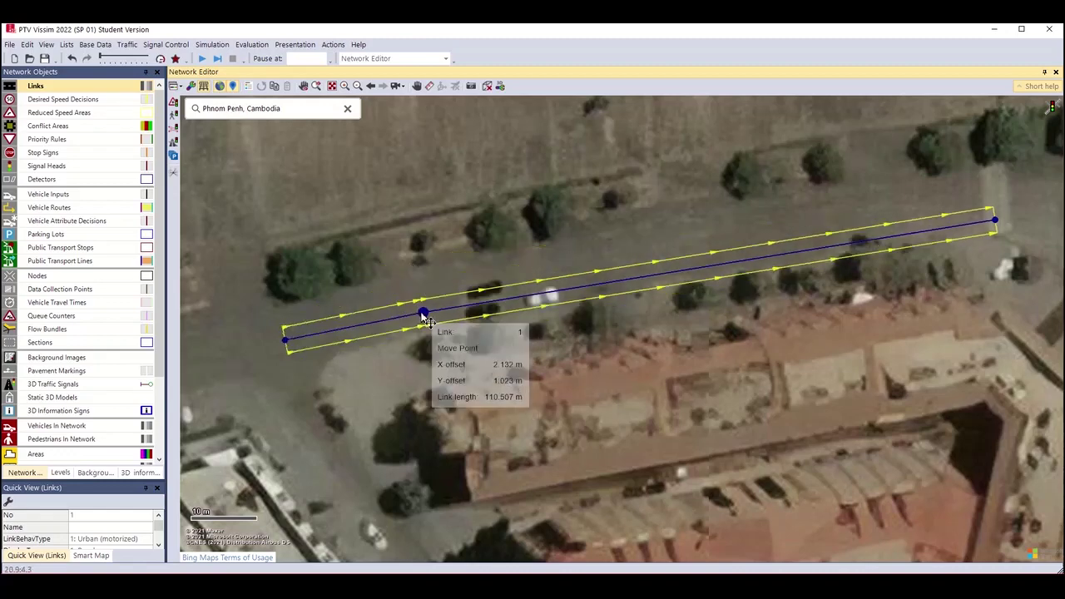
{"action": "left_click_drag", "start_coordinate": [289, 346], "coordinate": [285, 356]}
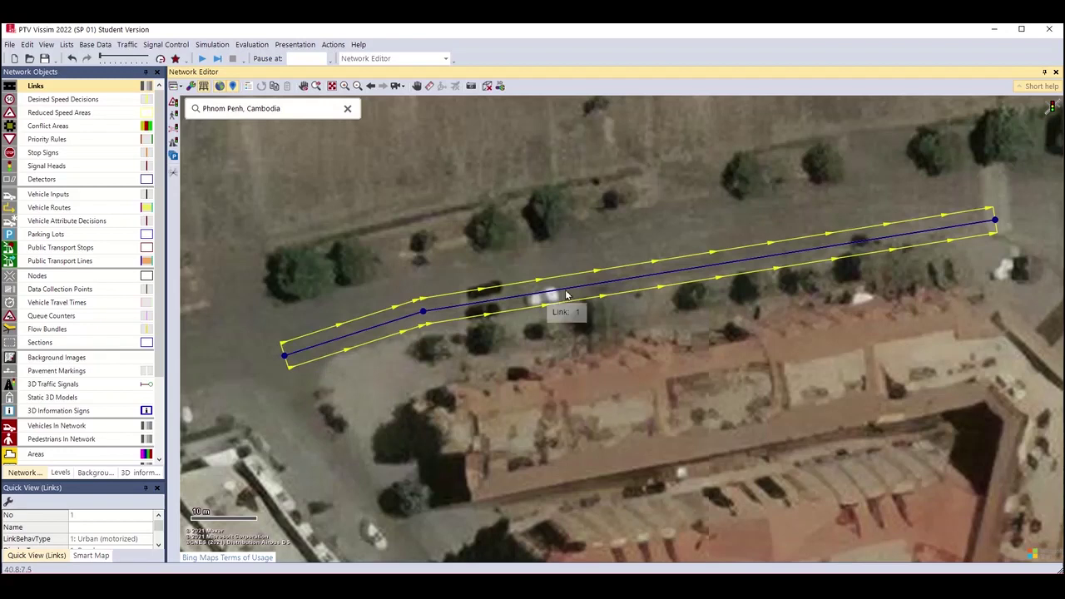
{"action": "double_click", "coordinate": [657, 276]}
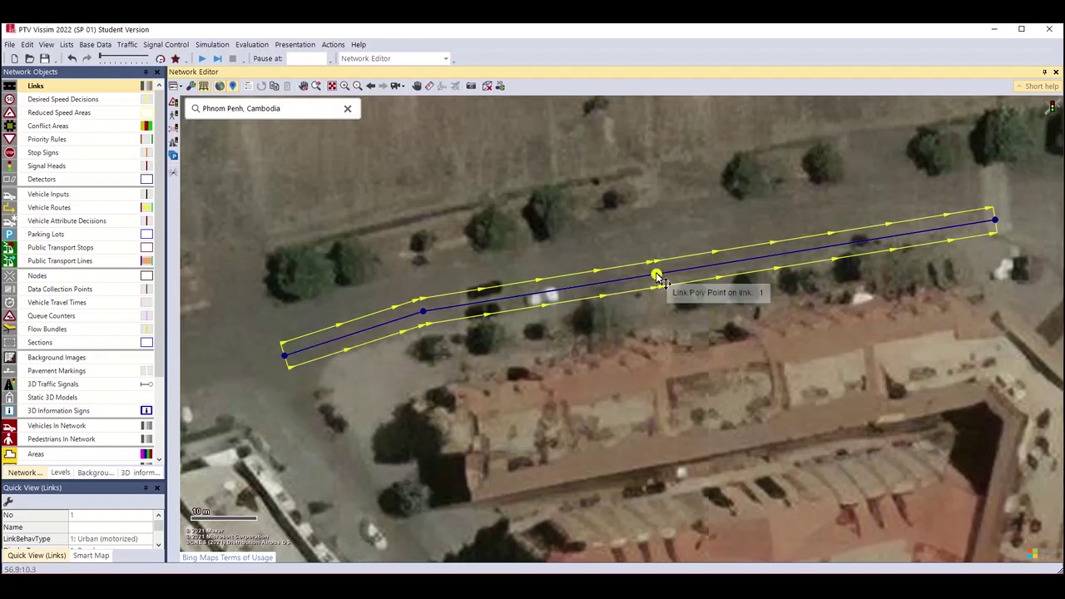
{"action": "double_click", "coordinate": [829, 247]}
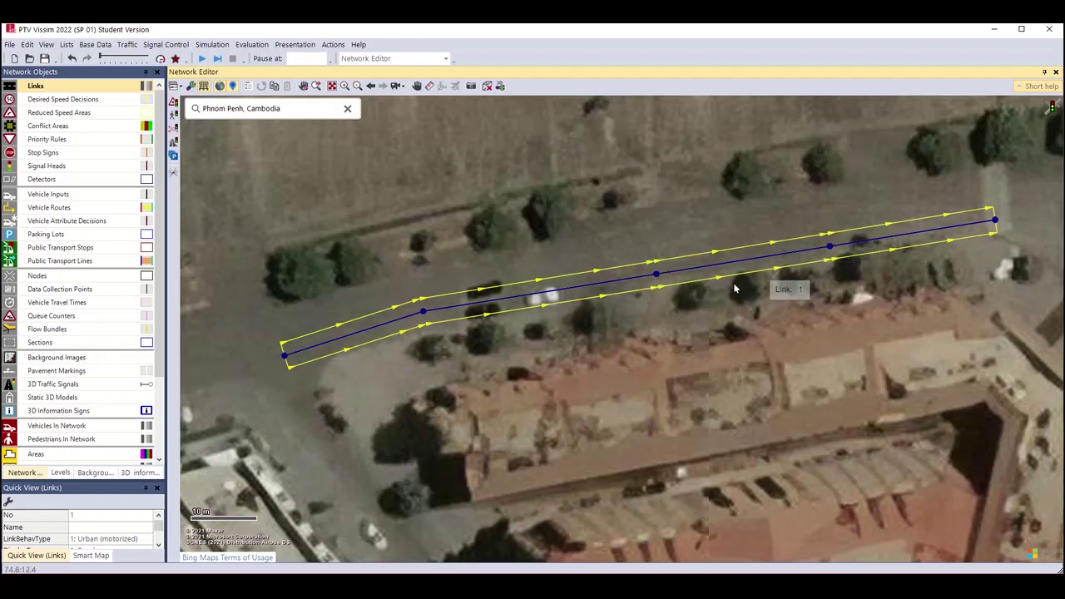
{"action": "left_click_drag", "start_coordinate": [658, 275], "coordinate": [663, 268]}
{"action": "left_click_drag", "start_coordinate": [830, 246], "coordinate": [833, 243]}
Recentre link 1, return links to grey road-surface display, and zoom out.
{"action": "left_click_drag", "start_coordinate": [817, 298], "coordinate": [734, 378]}
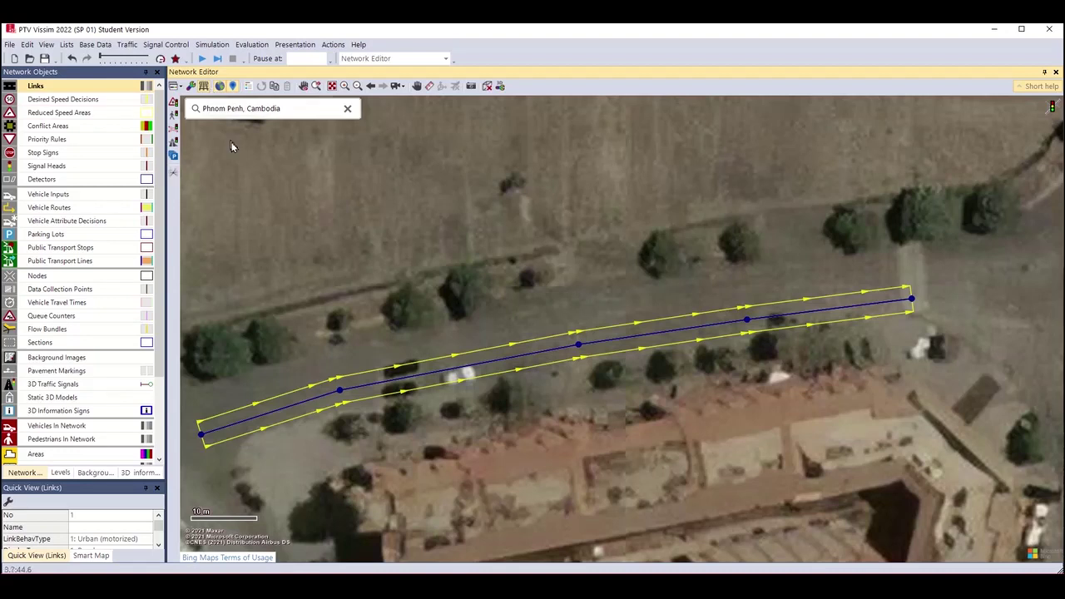
{"action": "key", "text": "ctrl+w"}
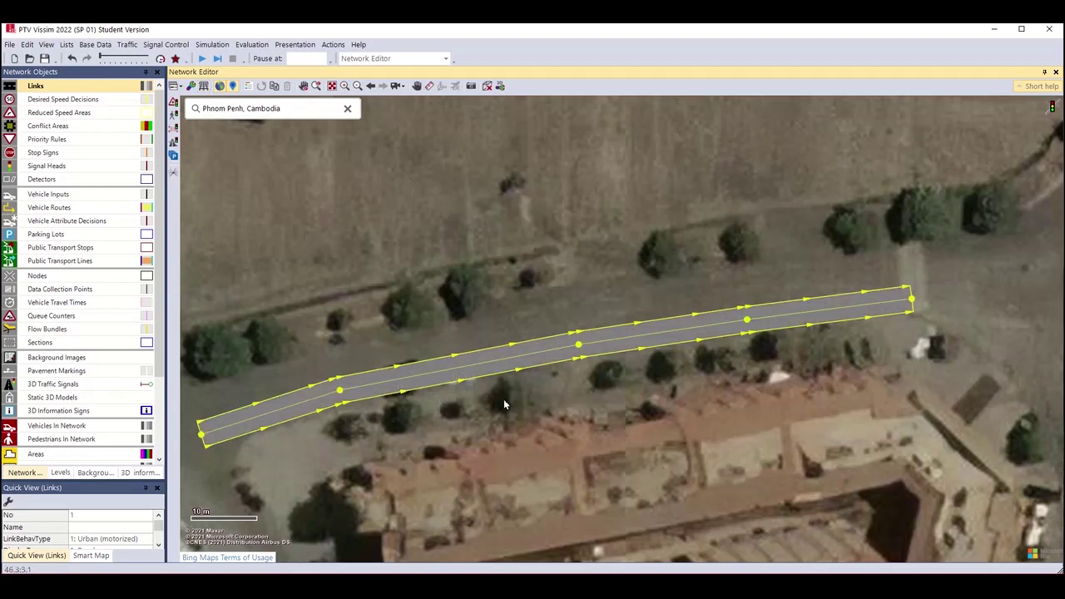
{"action": "scroll", "coordinate": [508, 401], "scroll_direction": "down", "scroll_amount": 1}
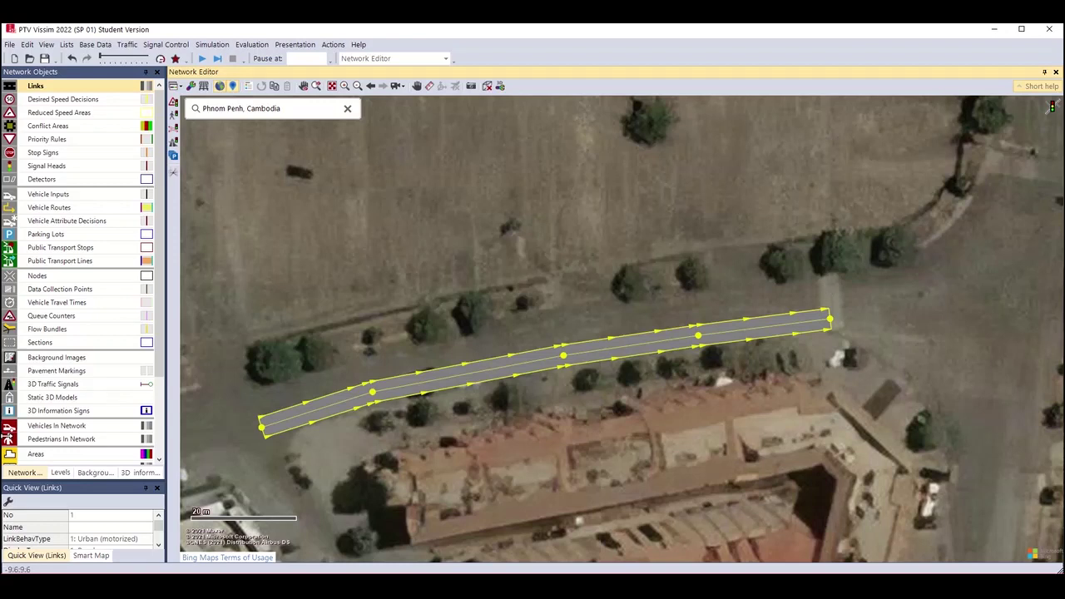
Generate a one-lane opposite-direction link 2 from link 1 and nudge it into place.
{"action": "right_click", "coordinate": [633, 349]}
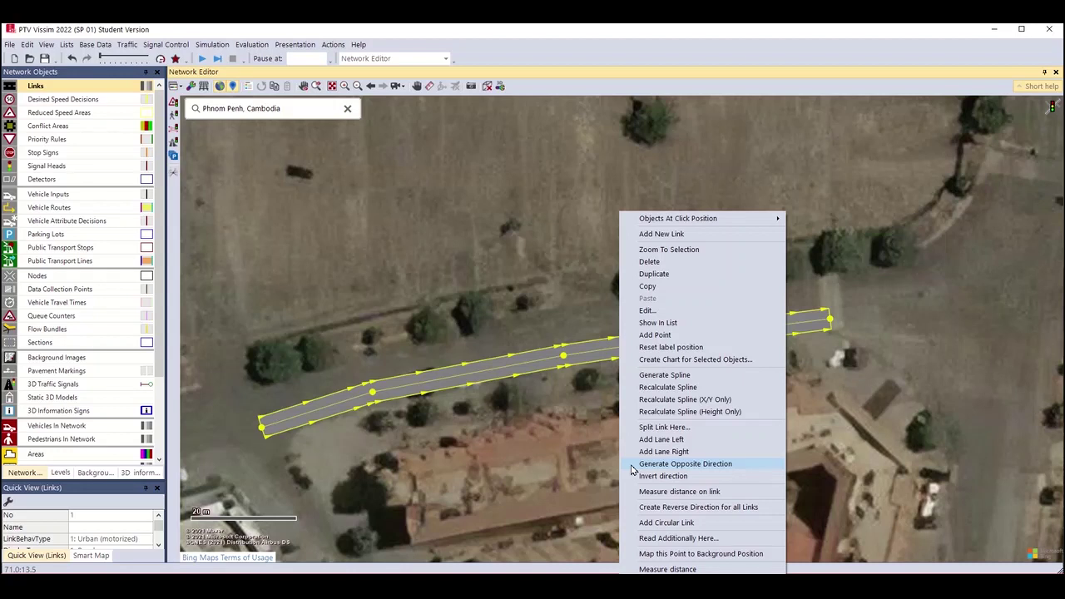
{"action": "left_click", "coordinate": [633, 471]}
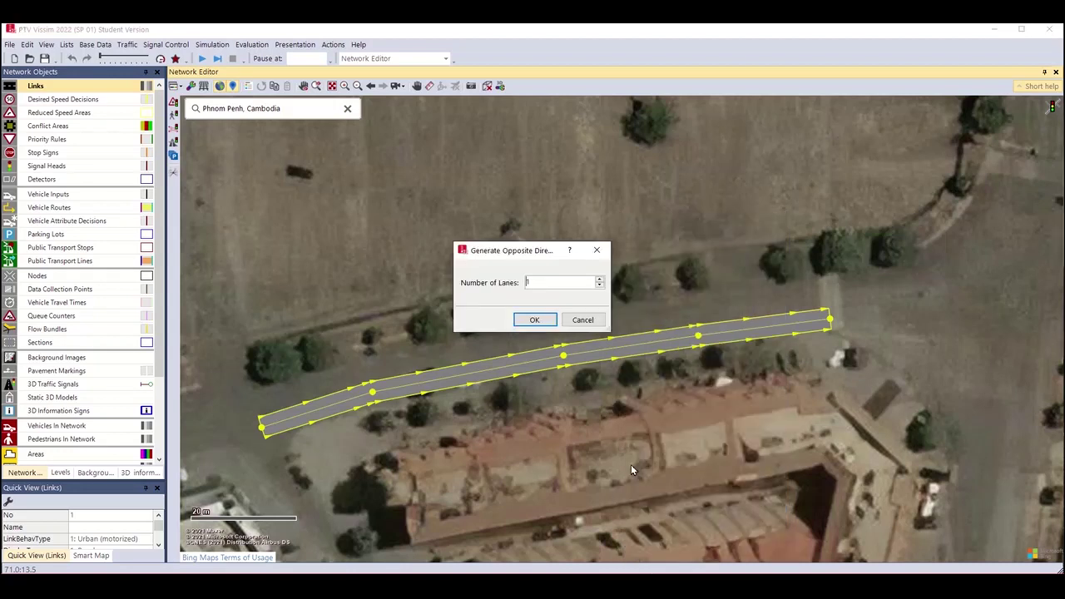
{"action": "left_click", "coordinate": [534, 321]}
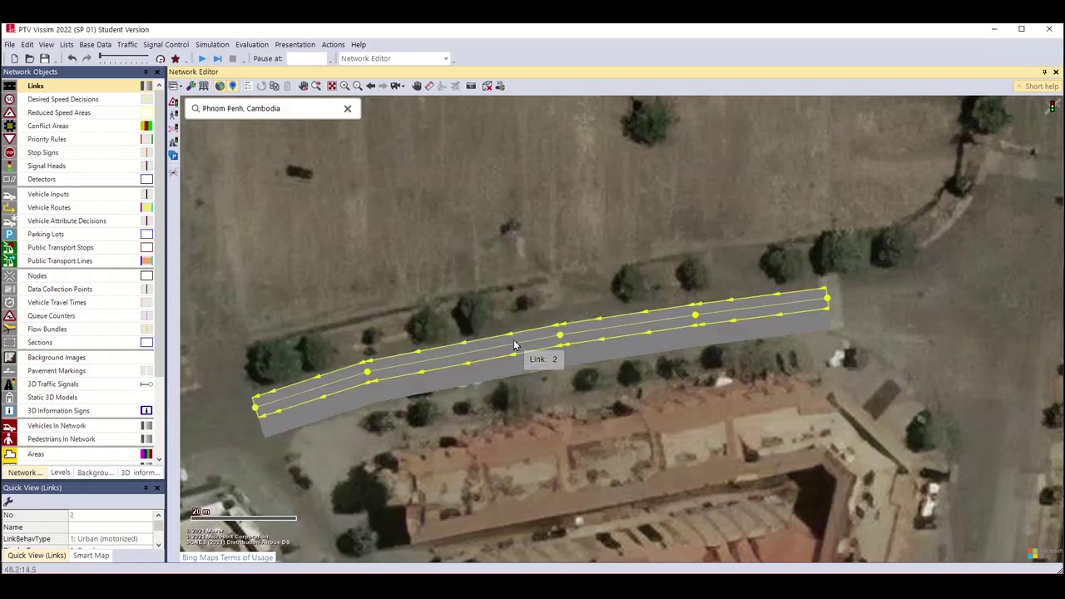
{"action": "left_click_drag", "start_coordinate": [514, 344], "coordinate": [513, 334]}
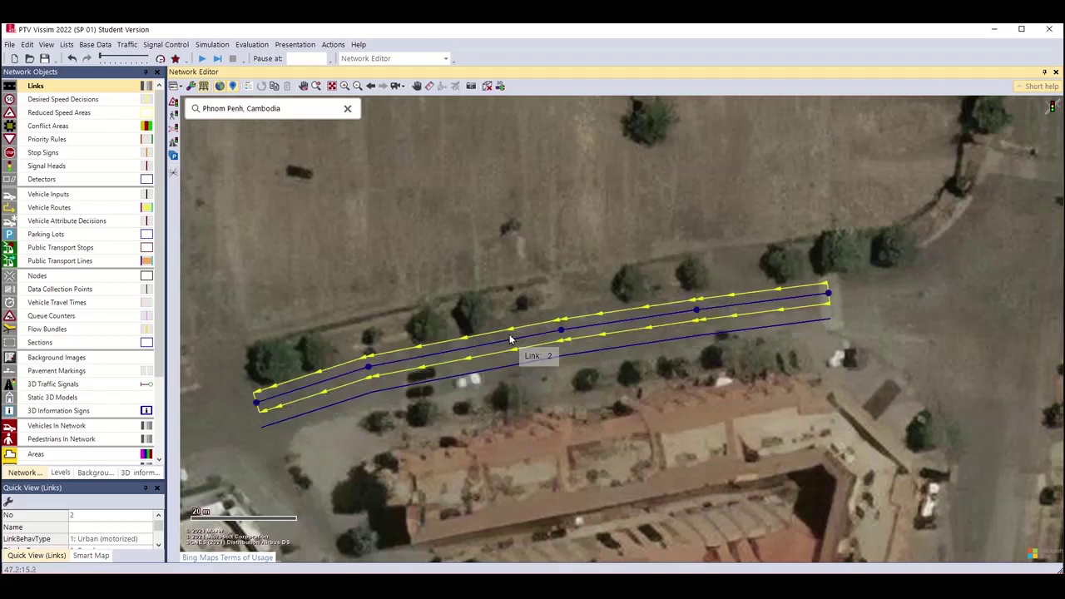
{"action": "scroll", "coordinate": [620, 320], "scroll_direction": "up", "scroll_amount": 1}
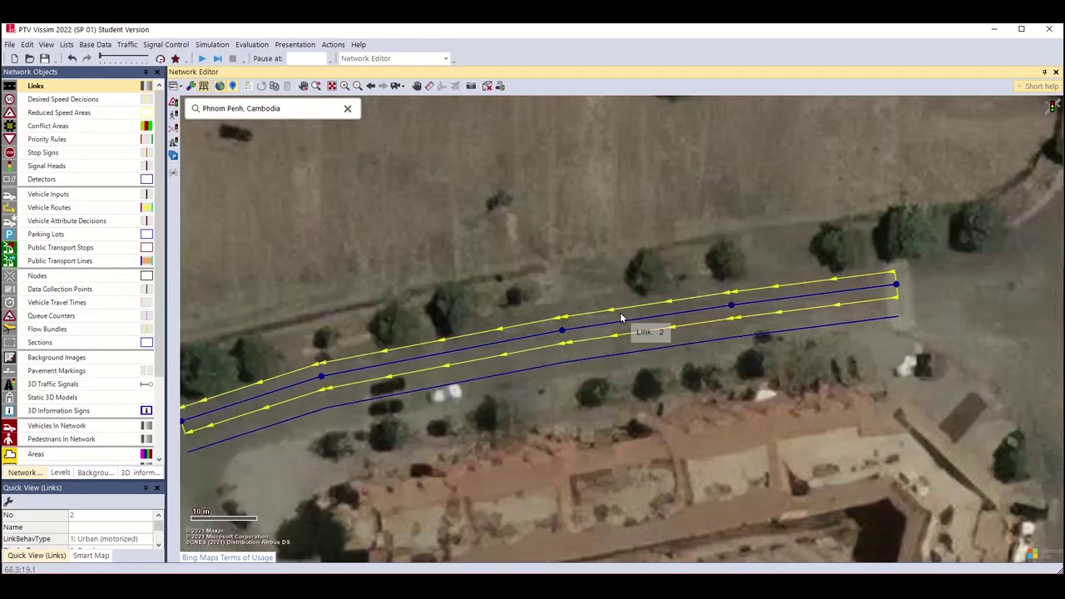
{"action": "scroll", "coordinate": [620, 312], "scroll_direction": "down", "scroll_amount": 1}
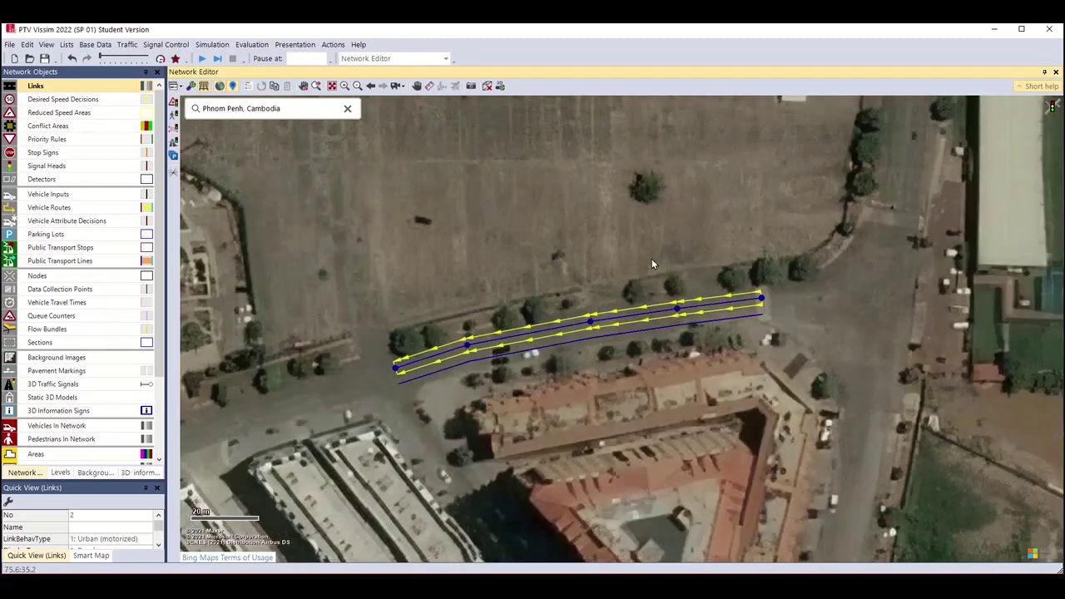
Pan and zoom out to show the wider T-junction area around links 1 and 2.
{"action": "left_click_drag", "start_coordinate": [638, 338], "coordinate": [515, 396]}
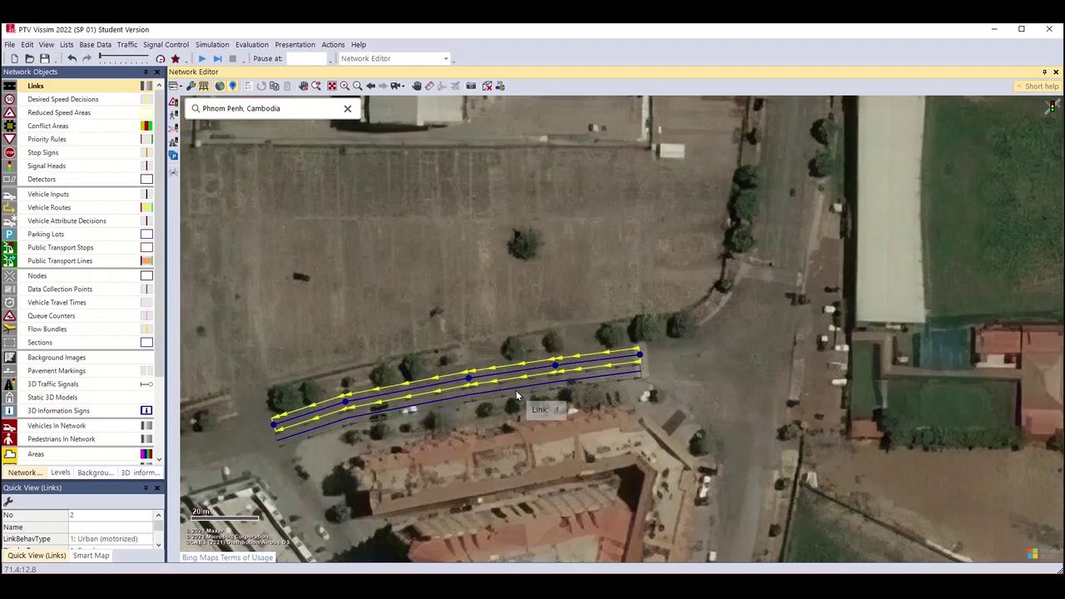
{"action": "left_click", "coordinate": [333, 383]}
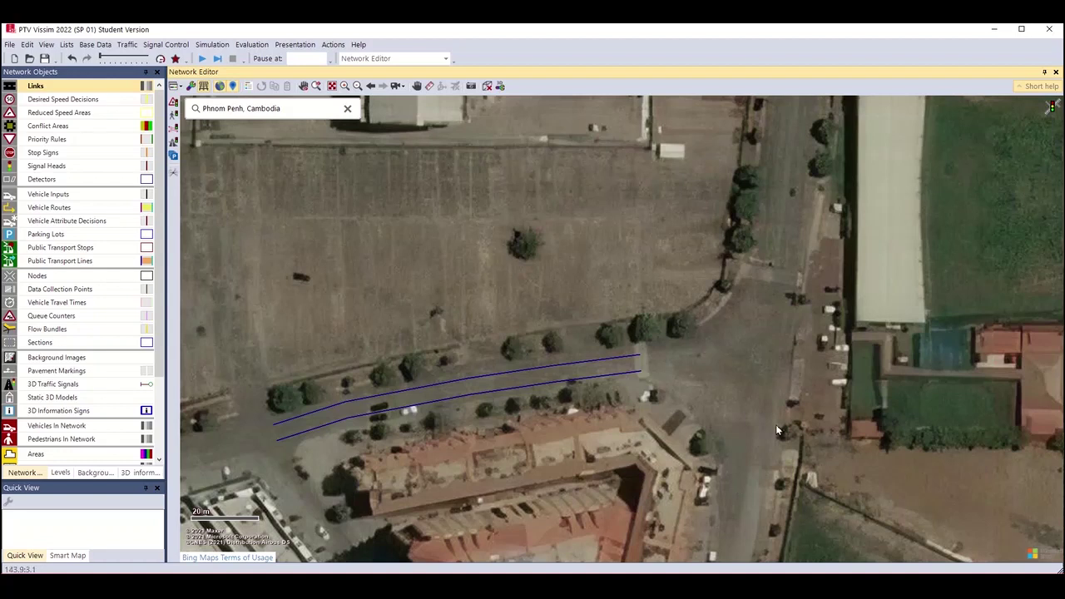
{"action": "left_click", "coordinate": [319, 433]}
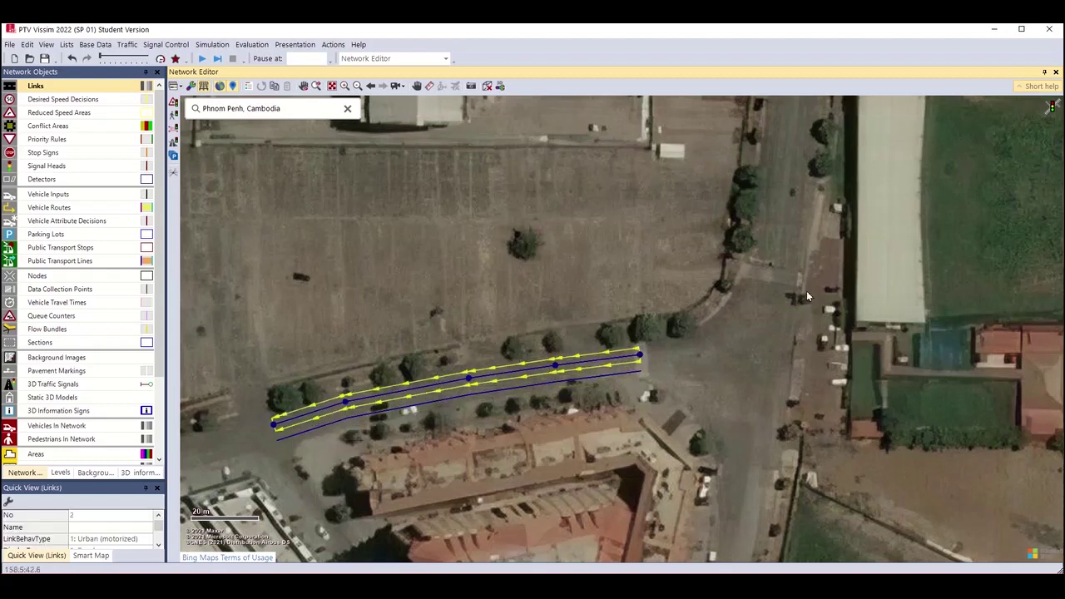
{"action": "left_click_drag", "start_coordinate": [806, 290], "coordinate": [766, 345]}
{"action": "scroll", "coordinate": [766, 345], "scroll_direction": "down", "scroll_amount": 3}
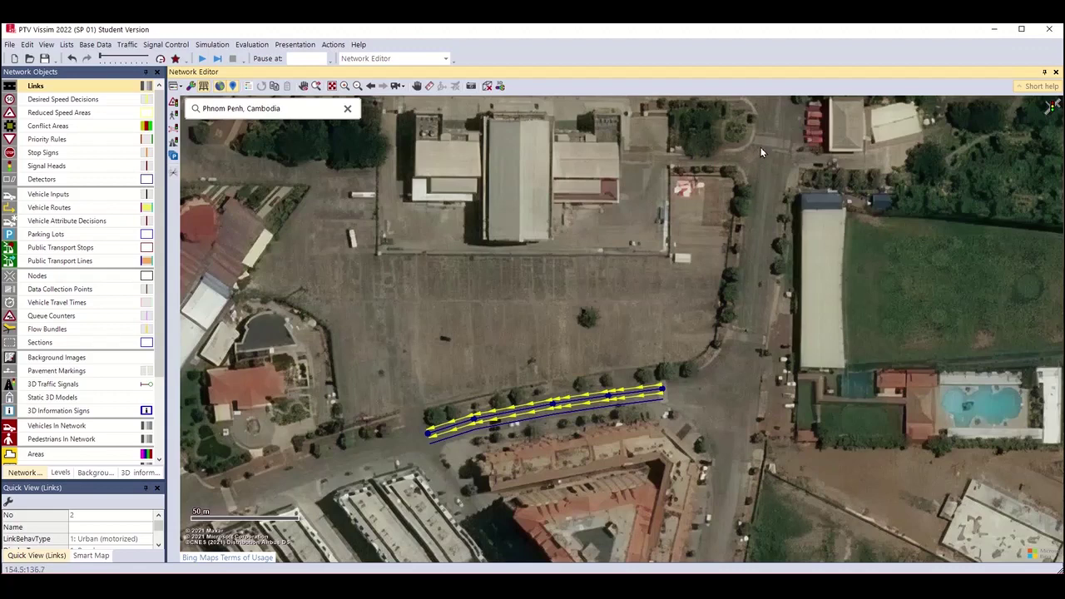
Draw link 3 along the northern road with 2 lanes, each 3.60 m wide.
{"action": "left_click_drag", "start_coordinate": [761, 147], "coordinate": [735, 341]}
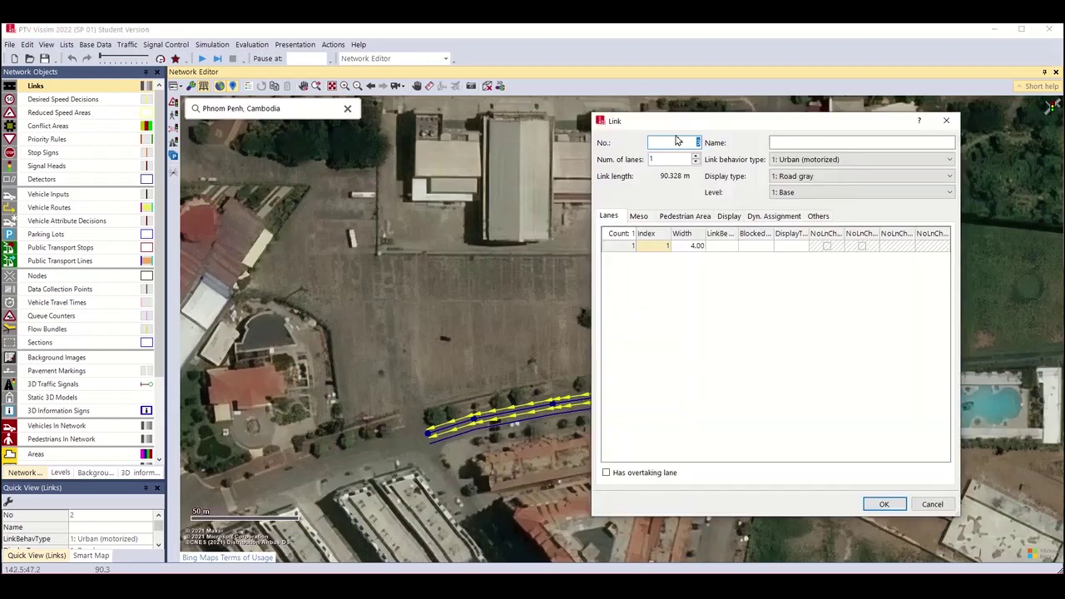
{"action": "left_click_drag", "start_coordinate": [677, 122], "coordinate": [373, 126]}
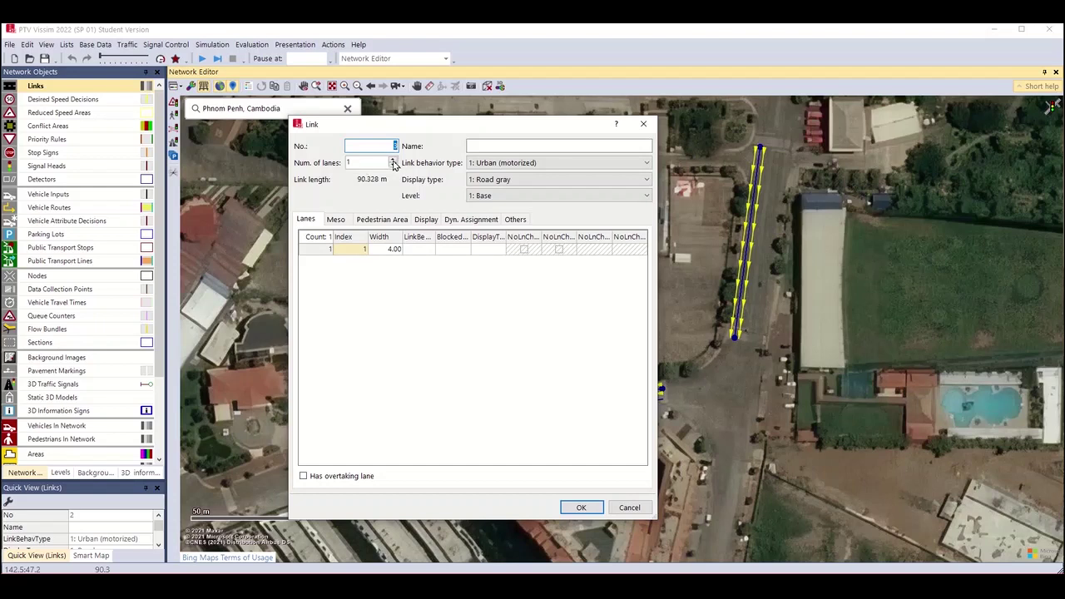
{"action": "left_click", "coordinate": [394, 159]}
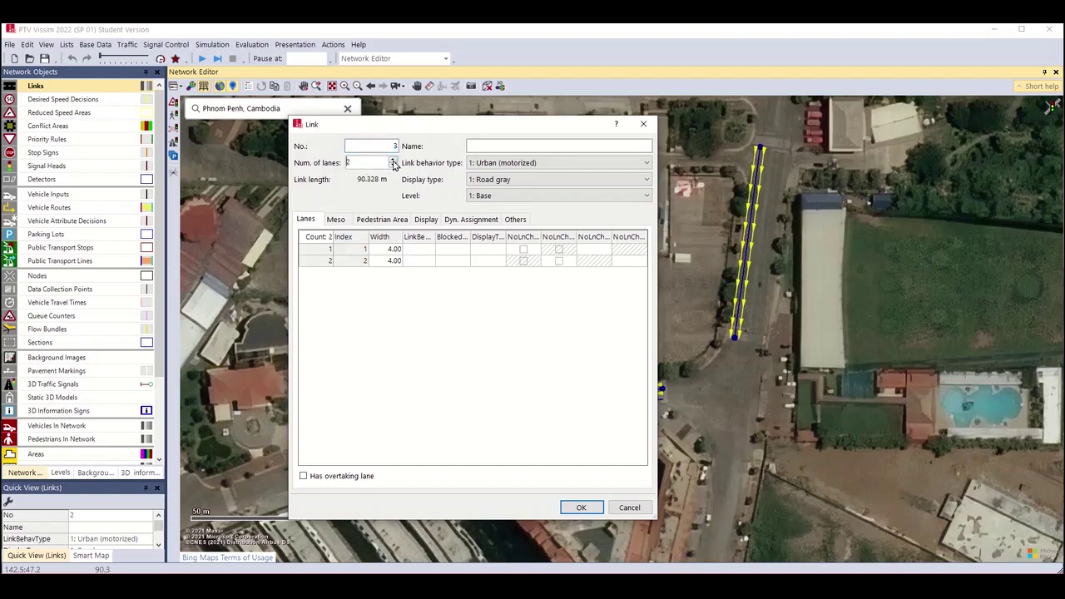
{"action": "left_click", "coordinate": [391, 250]}
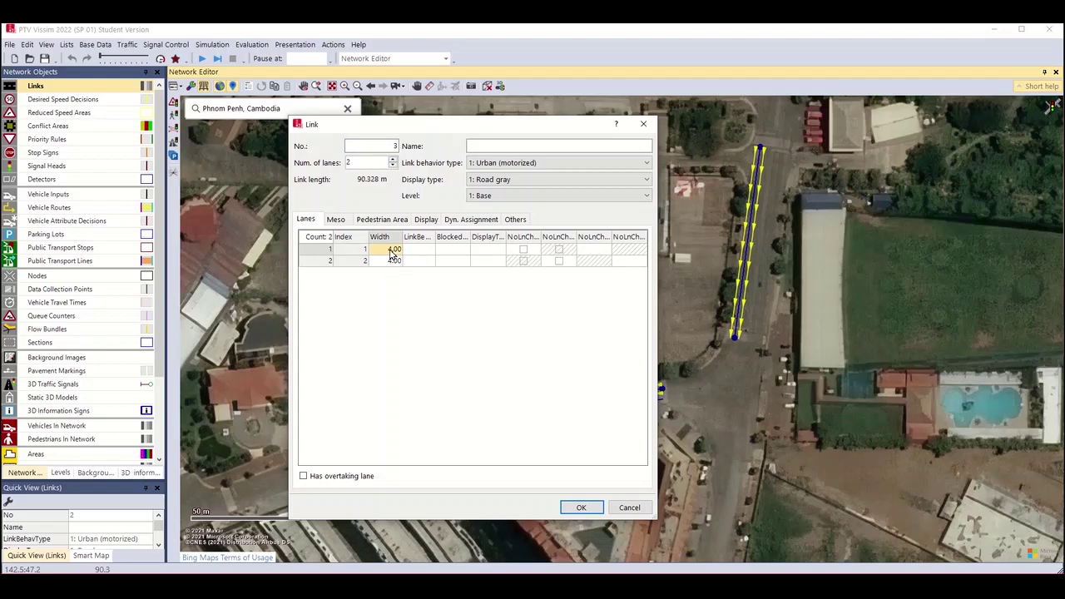
{"action": "type", "text": "3.6"}
{"action": "left_click", "coordinate": [373, 264]}
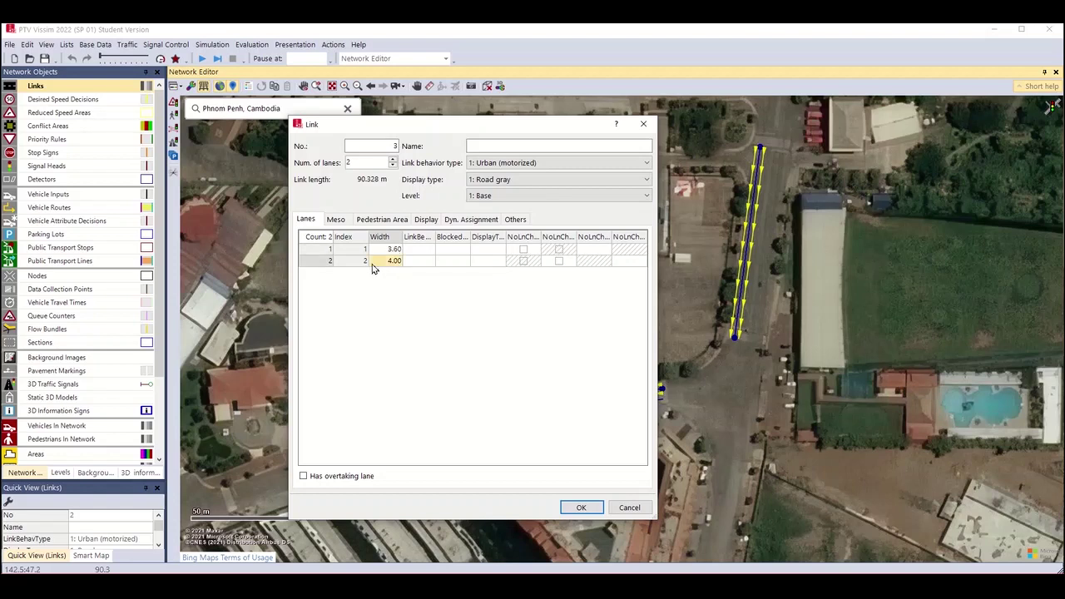
{"action": "type", "text": "3.6"}
{"action": "left_click", "coordinate": [395, 351]}
{"action": "left_click", "coordinate": [594, 509]}
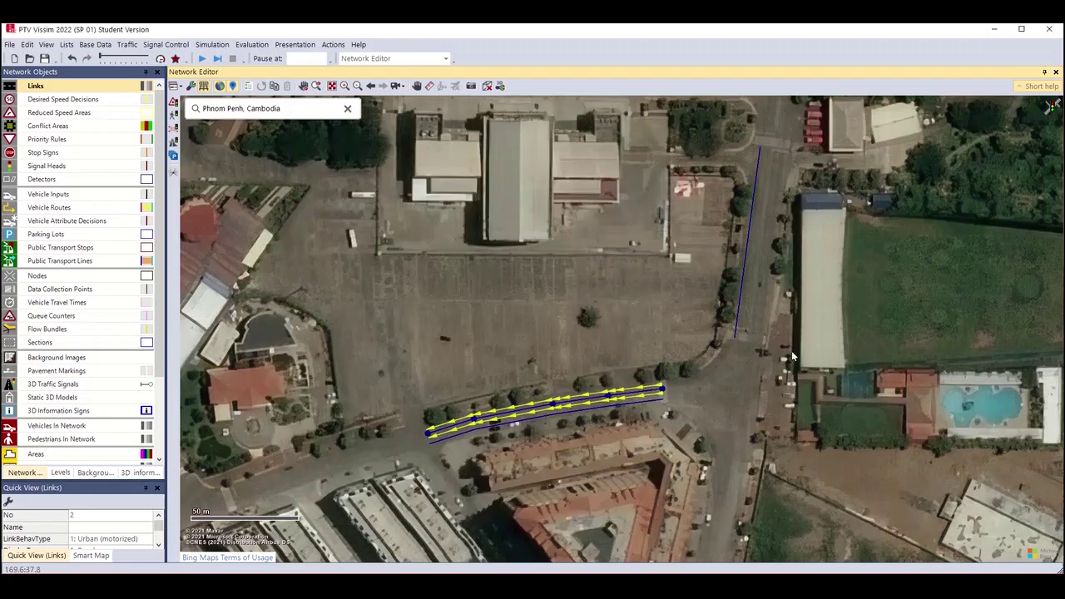
Zoom in on link 3, move its end point onto the road, and add an intermediate point.
{"action": "left_click", "coordinate": [741, 292]}
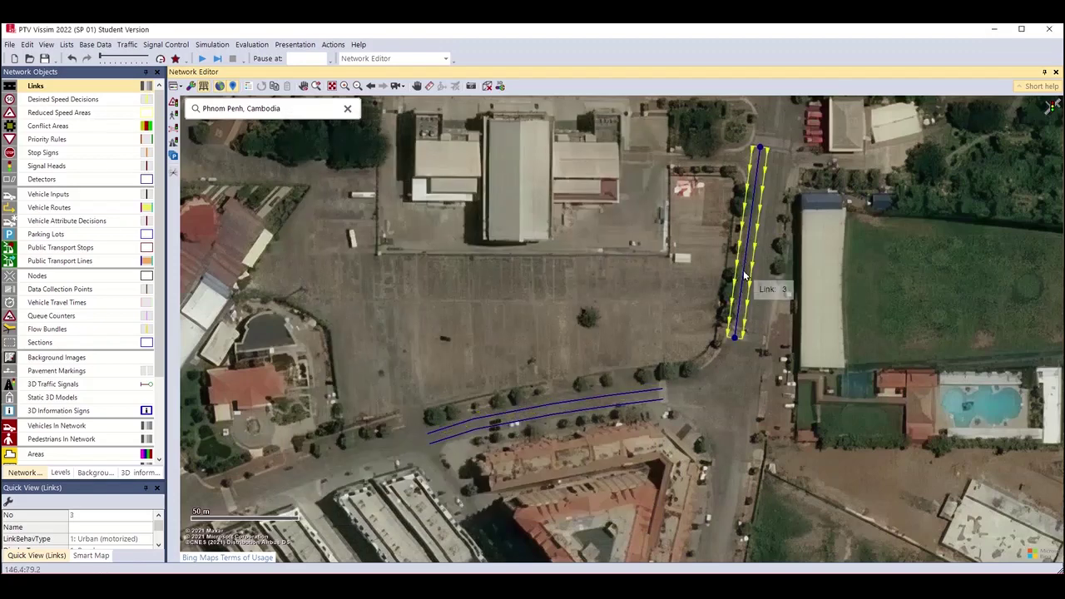
{"action": "scroll", "coordinate": [744, 276], "scroll_direction": "up", "scroll_amount": 1}
{"action": "scroll", "coordinate": [744, 276], "scroll_direction": "up", "scroll_amount": 1}
{"action": "scroll", "coordinate": [737, 286], "scroll_direction": "up", "scroll_amount": 1}
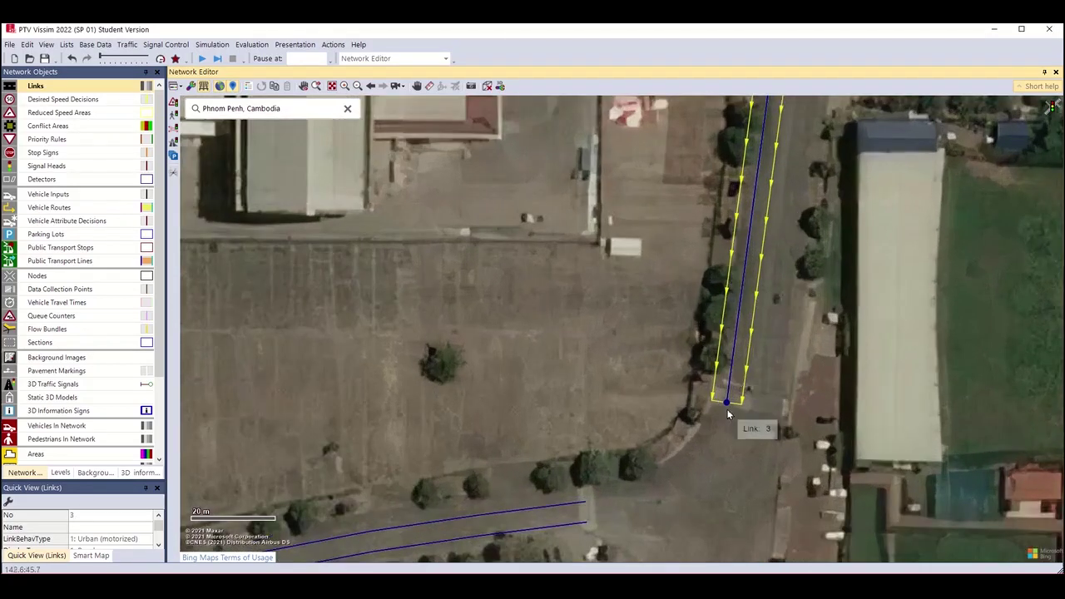
{"action": "left_click_drag", "start_coordinate": [728, 405], "coordinate": [734, 403]}
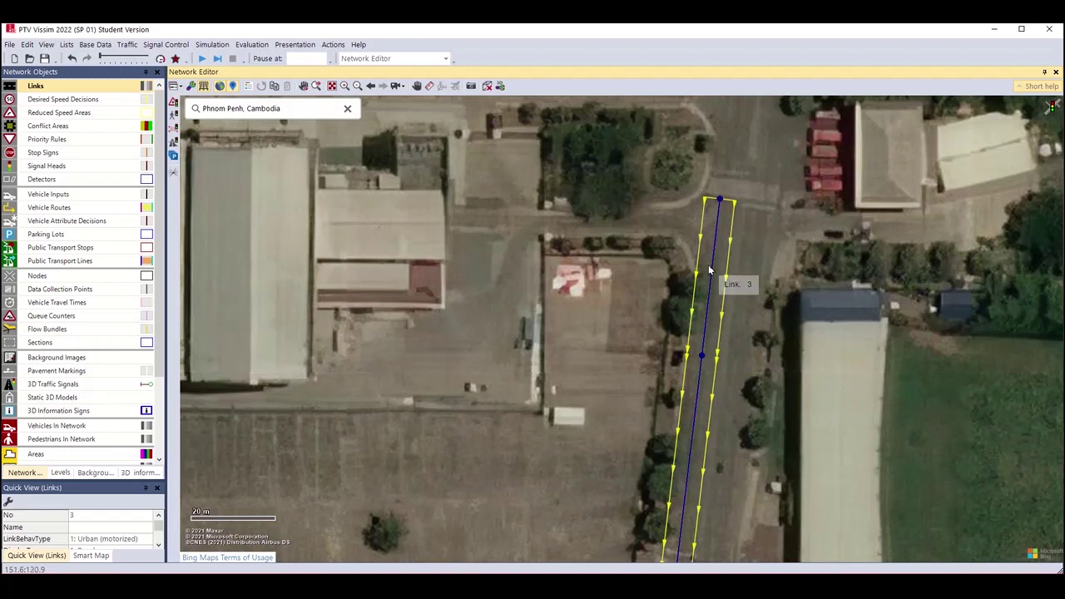
{"action": "double_click", "coordinate": [712, 271]}
{"action": "right_click", "coordinate": [713, 273]}
{"action": "key", "text": "Escape"}
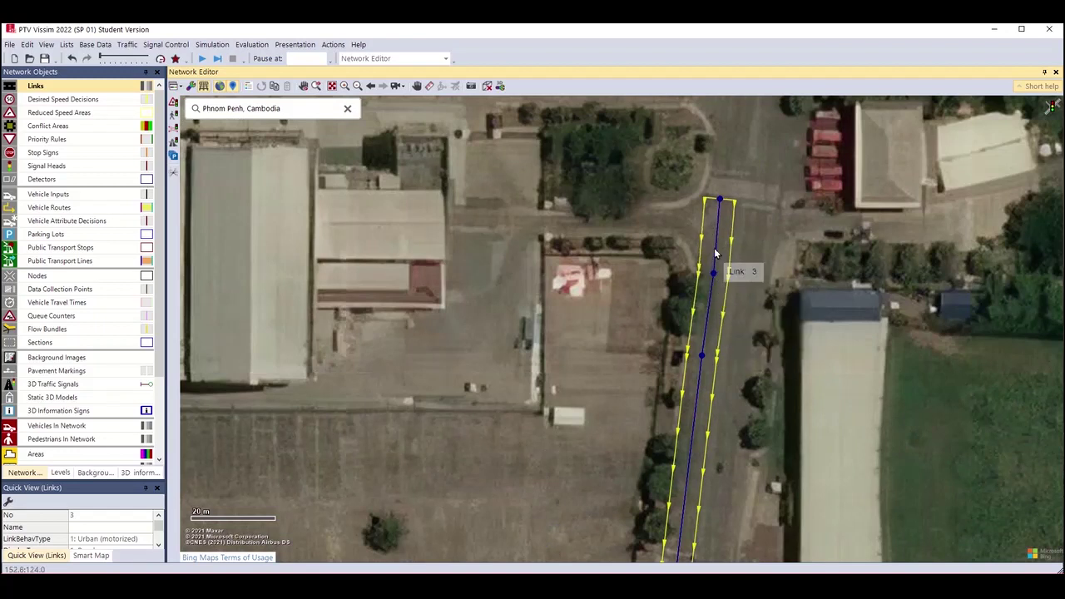
{"action": "right_click", "coordinate": [720, 202]}
{"action": "key", "text": "Escape"}
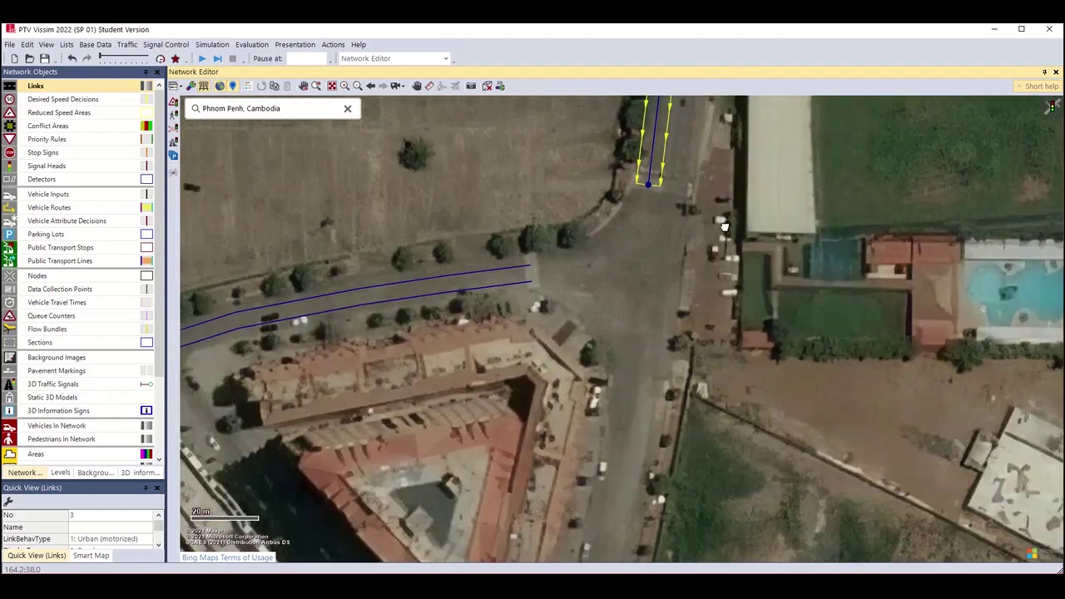
{"action": "left_click_drag", "start_coordinate": [724, 225], "coordinate": [723, 378]}
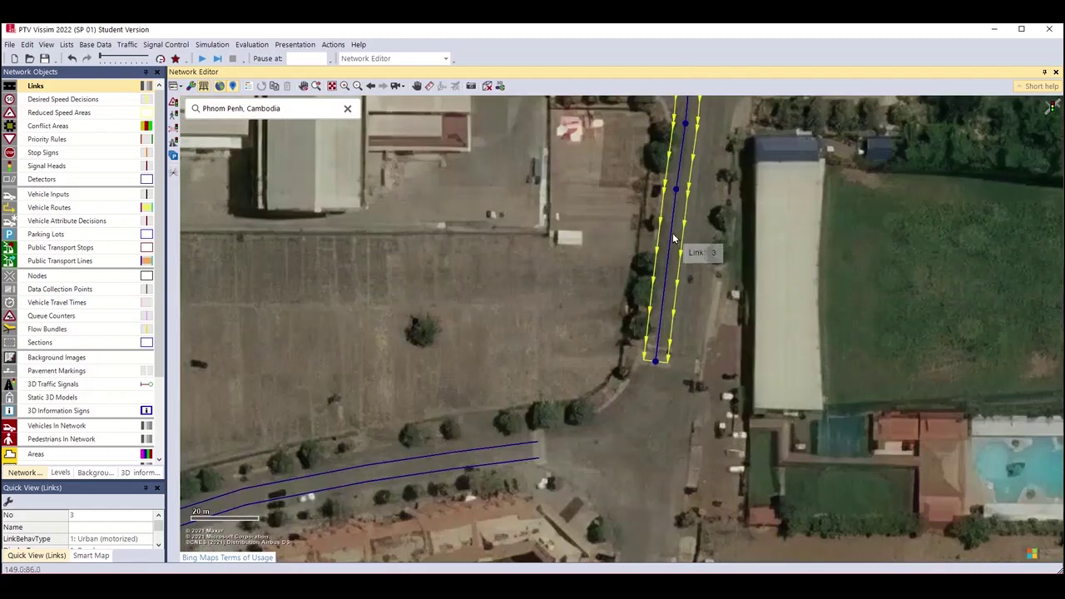
Generate a 2-lane opposite-direction link 4 from link 3.
{"action": "right_click", "coordinate": [612, 218]}
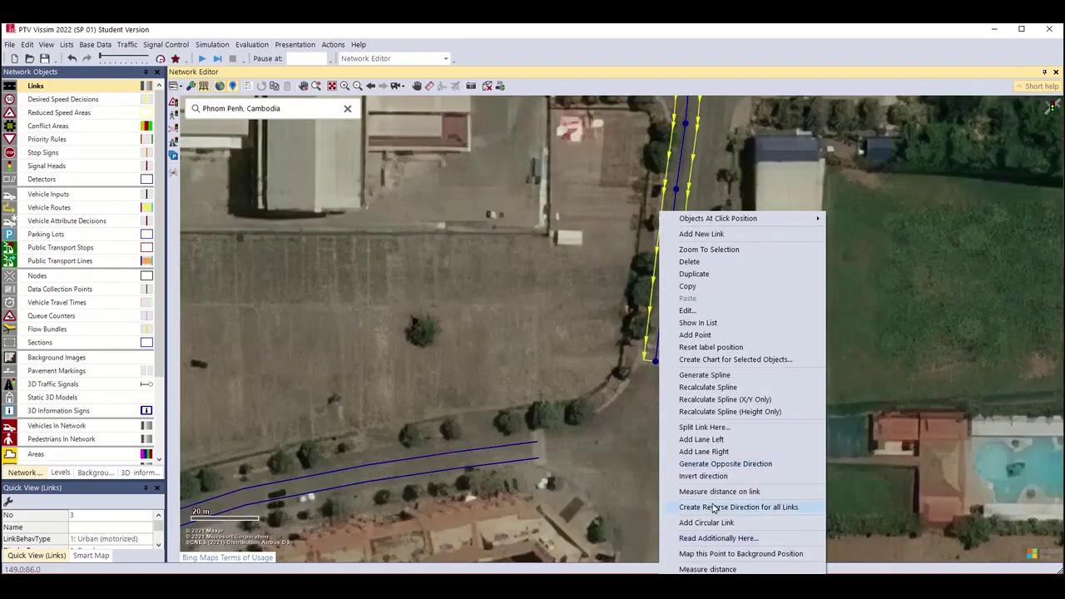
{"action": "left_click", "coordinate": [723, 463]}
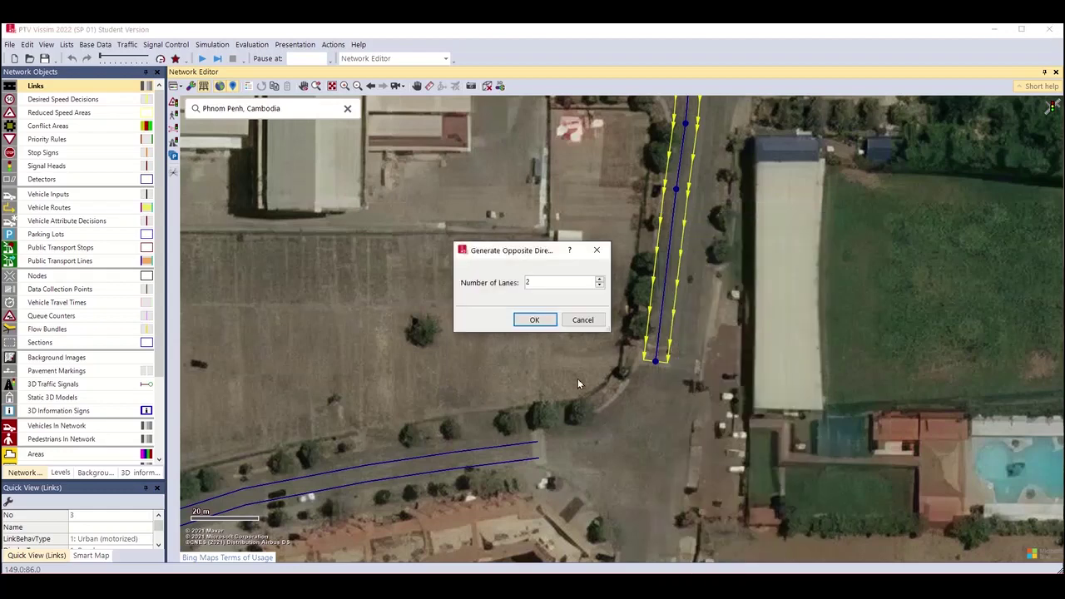
{"action": "left_click", "coordinate": [532, 323]}
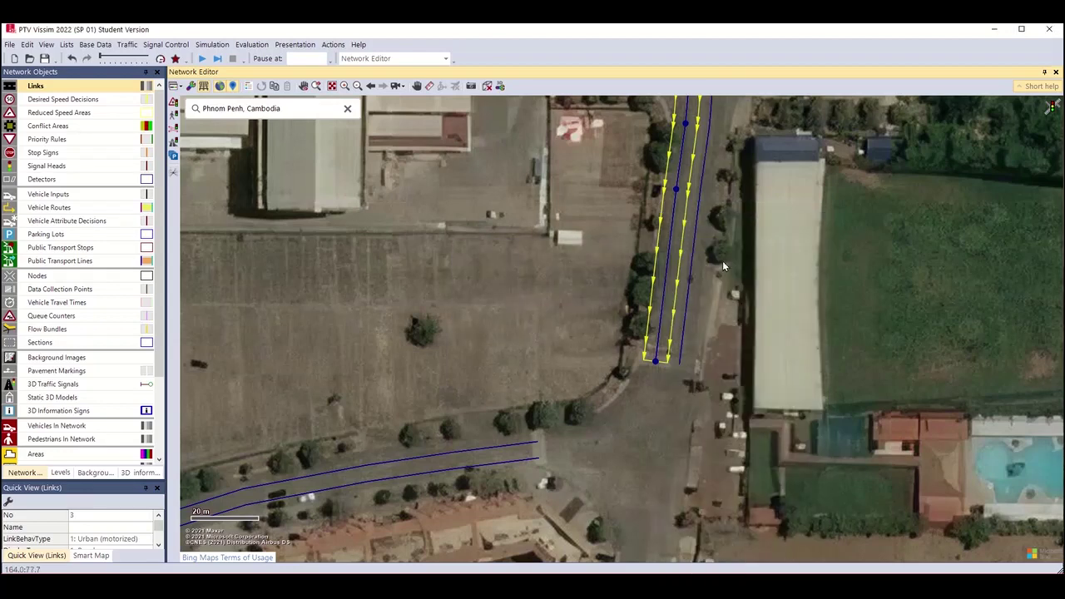
Drag link 4's far end point to match the road, then pan back to the junction.
{"action": "left_click", "coordinate": [686, 271]}
{"action": "left_click_drag", "start_coordinate": [903, 233], "coordinate": [849, 511]}
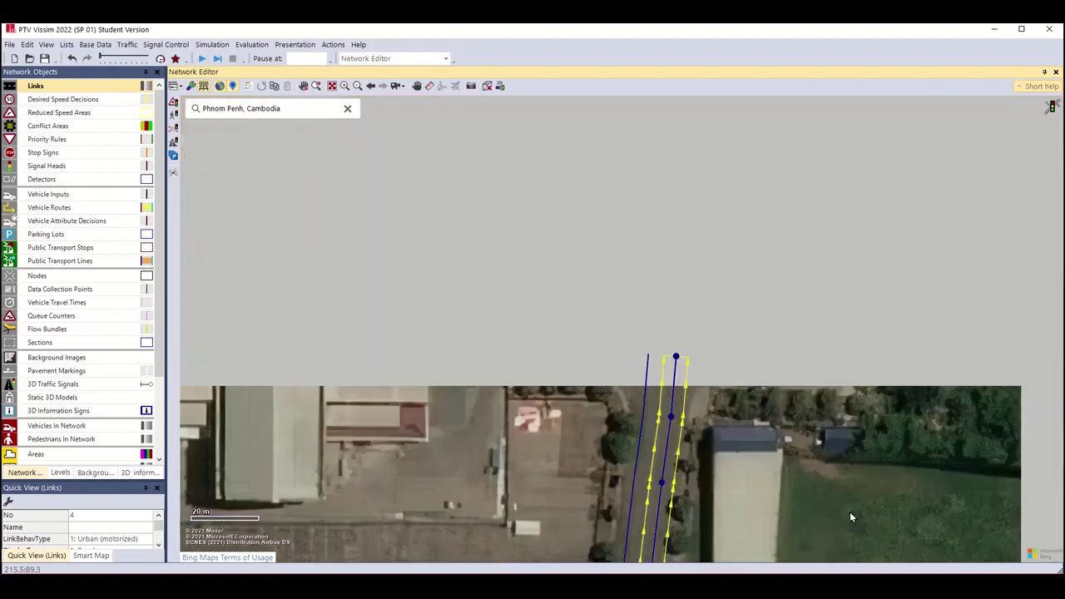
{"action": "left_click_drag", "start_coordinate": [678, 358], "coordinate": [684, 356]}
{"action": "left_click_drag", "start_coordinate": [787, 506], "coordinate": [805, 335]}
{"action": "scroll", "coordinate": [802, 310], "scroll_direction": "up", "scroll_amount": 1}
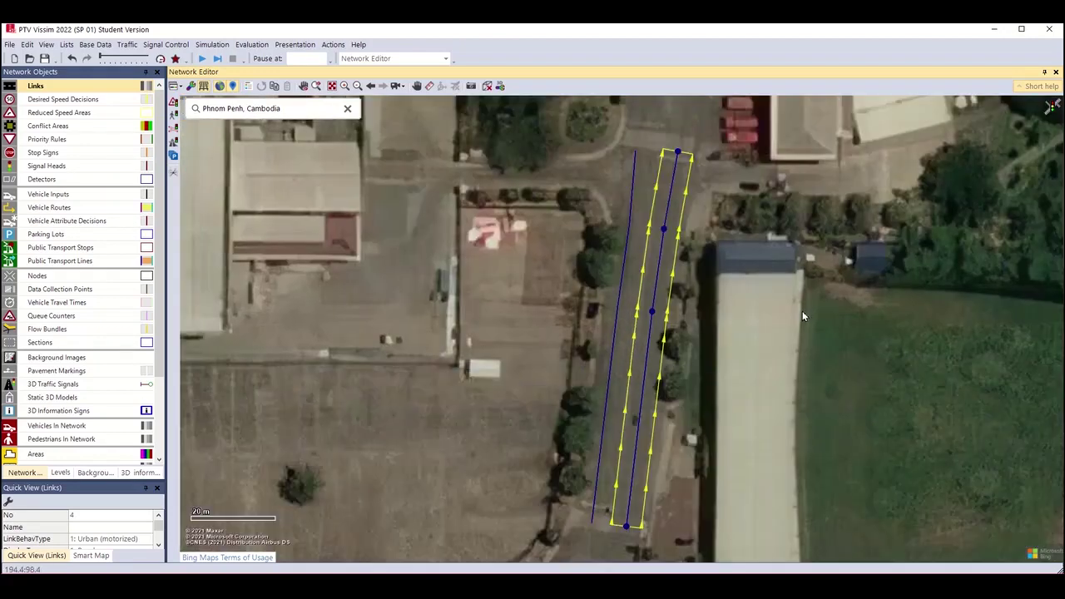
{"action": "scroll", "coordinate": [805, 372], "scroll_direction": "down", "scroll_amount": 1}
{"action": "left_click_drag", "start_coordinate": [804, 371], "coordinate": [819, 191]}
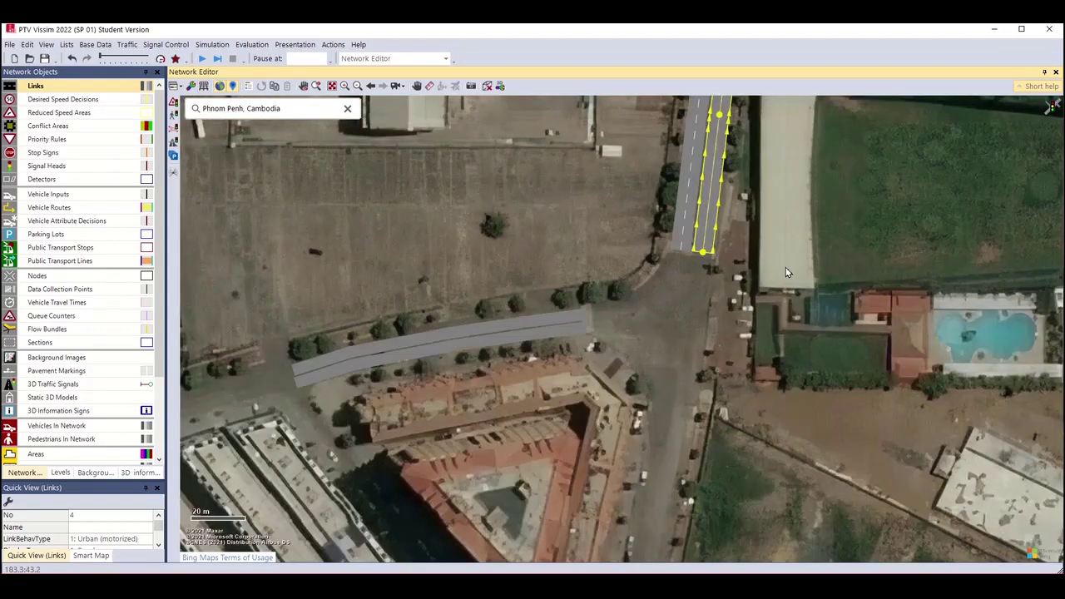
Zoom out and inspect links 1, 3 and 2 over the satellite map, then recentre the junction.
{"action": "scroll", "coordinate": [788, 279], "scroll_direction": "up", "scroll_amount": 1}
{"action": "scroll", "coordinate": [791, 297], "scroll_direction": "down", "scroll_amount": 1}
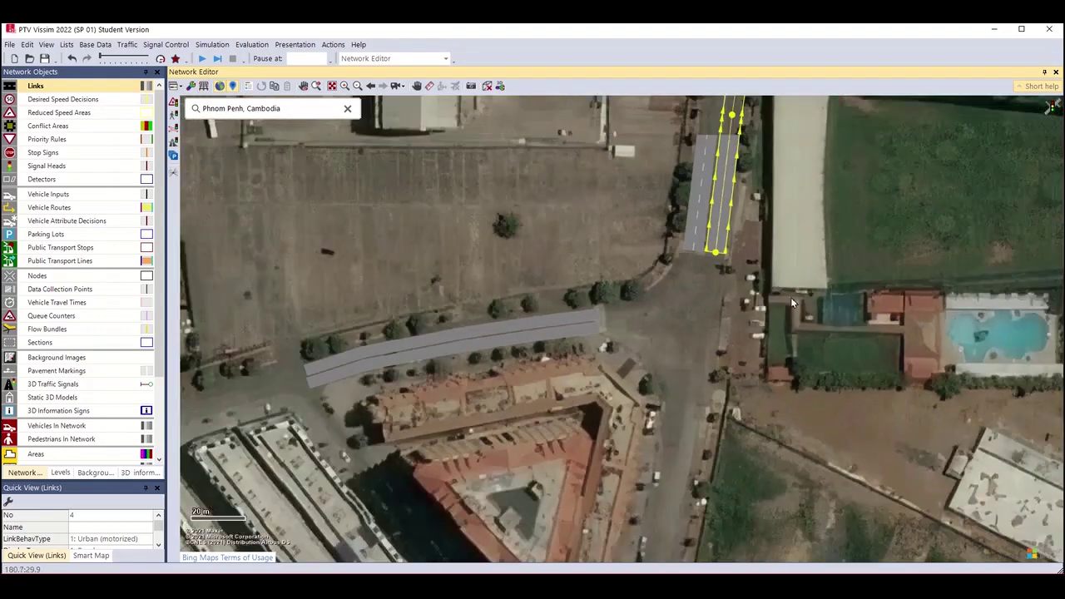
{"action": "left_click_drag", "start_coordinate": [790, 297], "coordinate": [788, 381]}
{"action": "scroll", "coordinate": [789, 381], "scroll_direction": "down", "scroll_amount": 1}
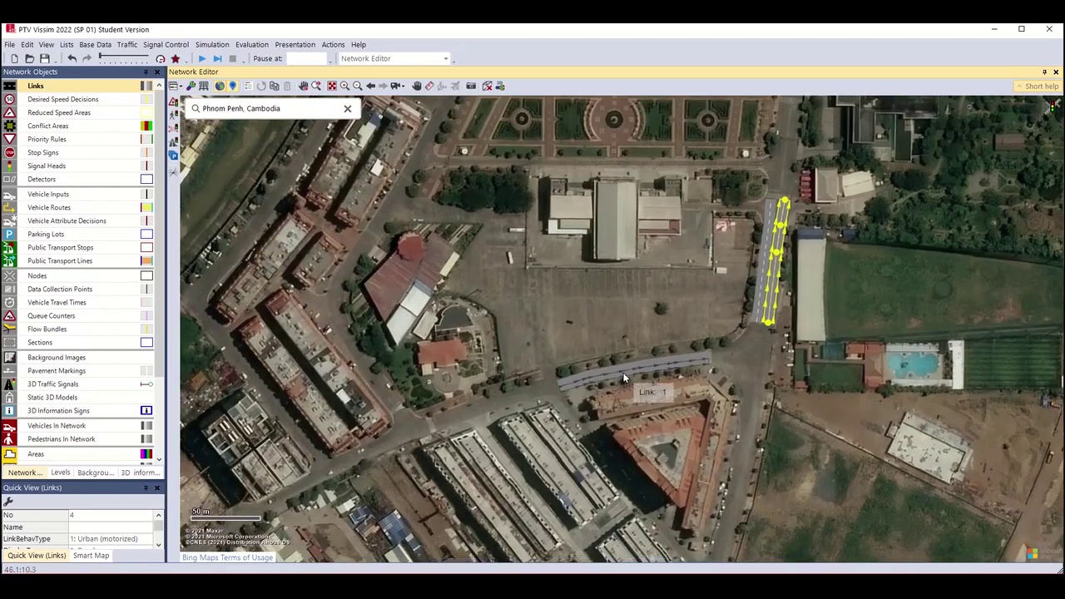
{"action": "left_click", "coordinate": [624, 379]}
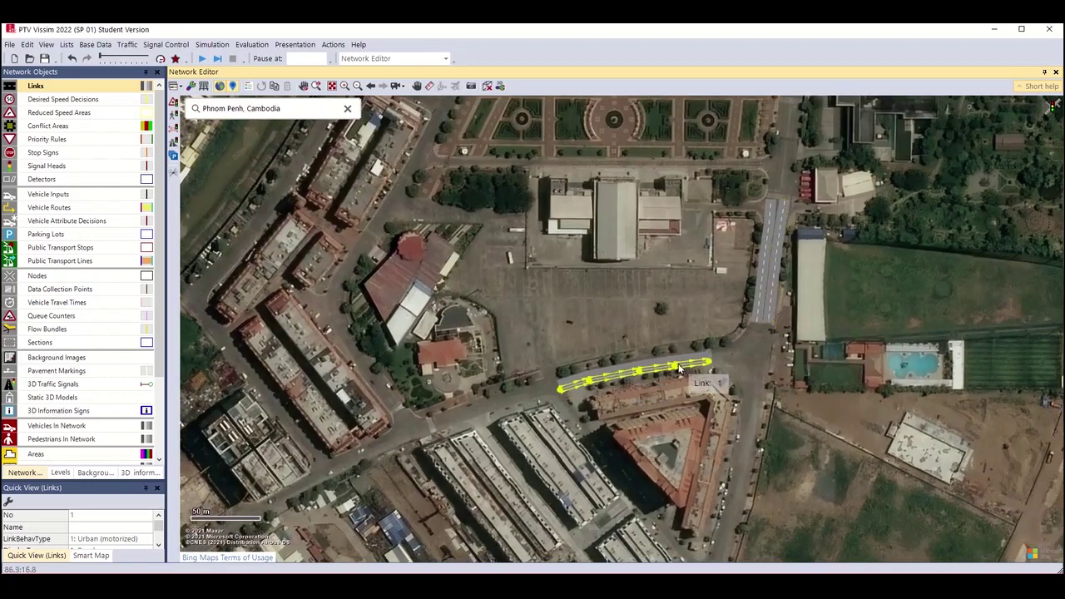
{"action": "scroll", "coordinate": [582, 437], "scroll_direction": "up", "scroll_amount": 1}
{"action": "scroll", "coordinate": [566, 381], "scroll_direction": "up", "scroll_amount": 1}
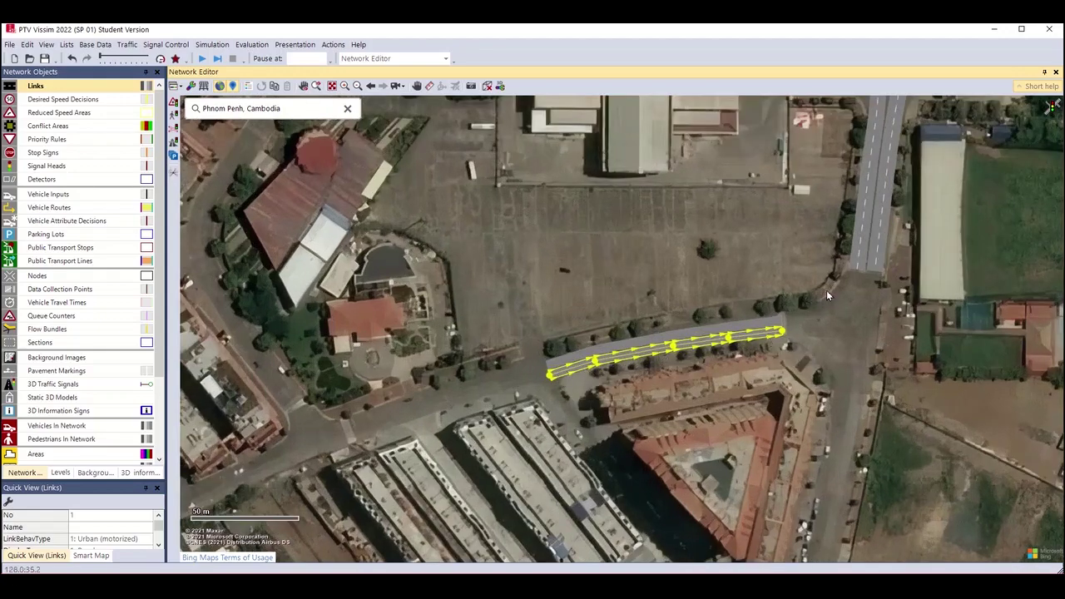
{"action": "left_click", "coordinate": [874, 262]}
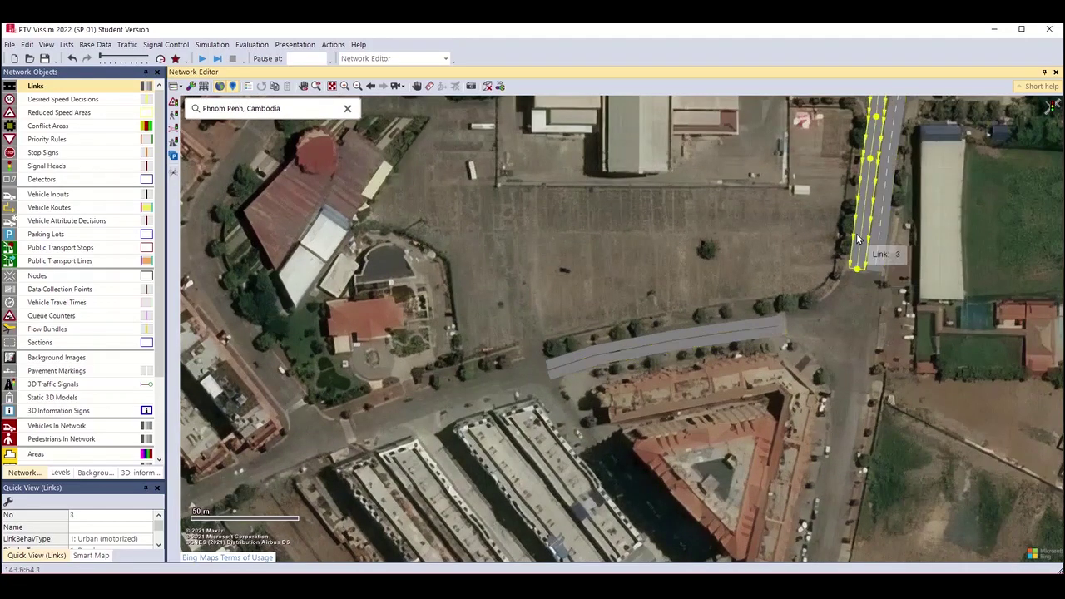
{"action": "left_click", "coordinate": [772, 321]}
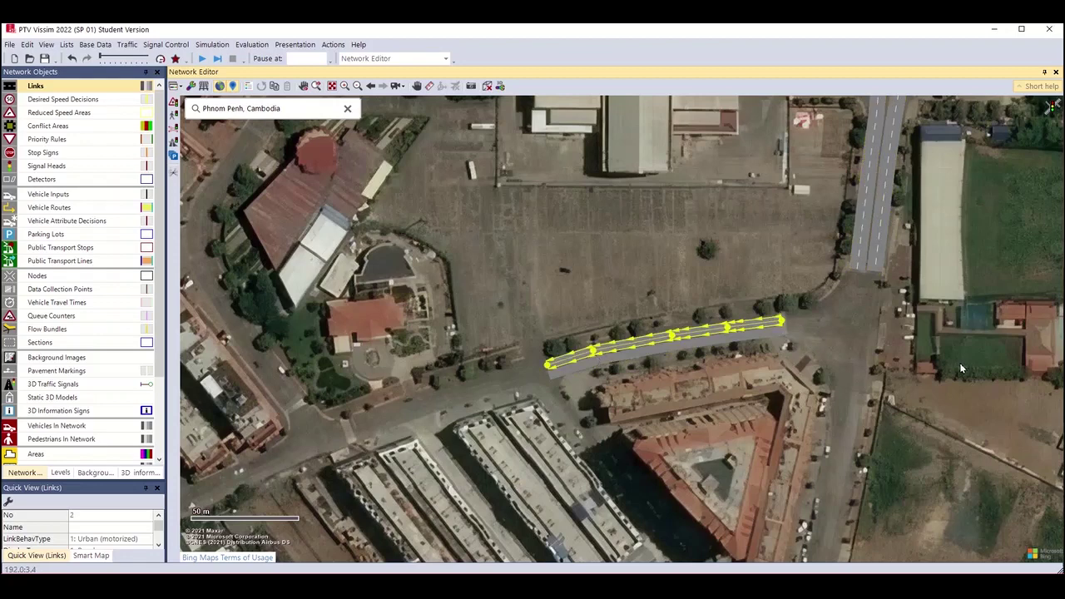
{"action": "left_click", "coordinate": [896, 374]}
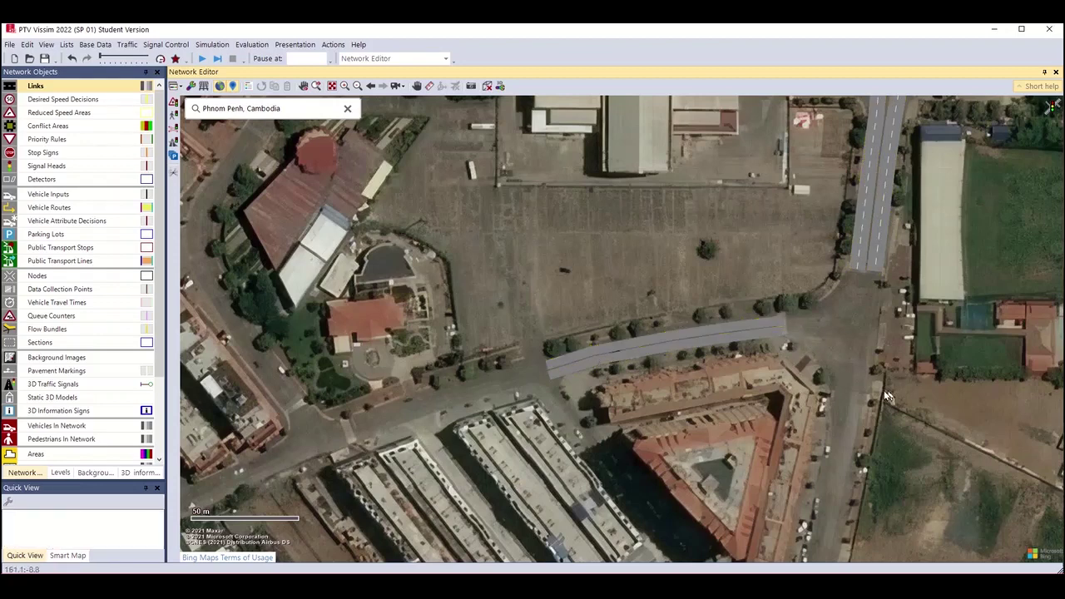
{"action": "left_click_drag", "start_coordinate": [953, 406], "coordinate": [910, 370]}
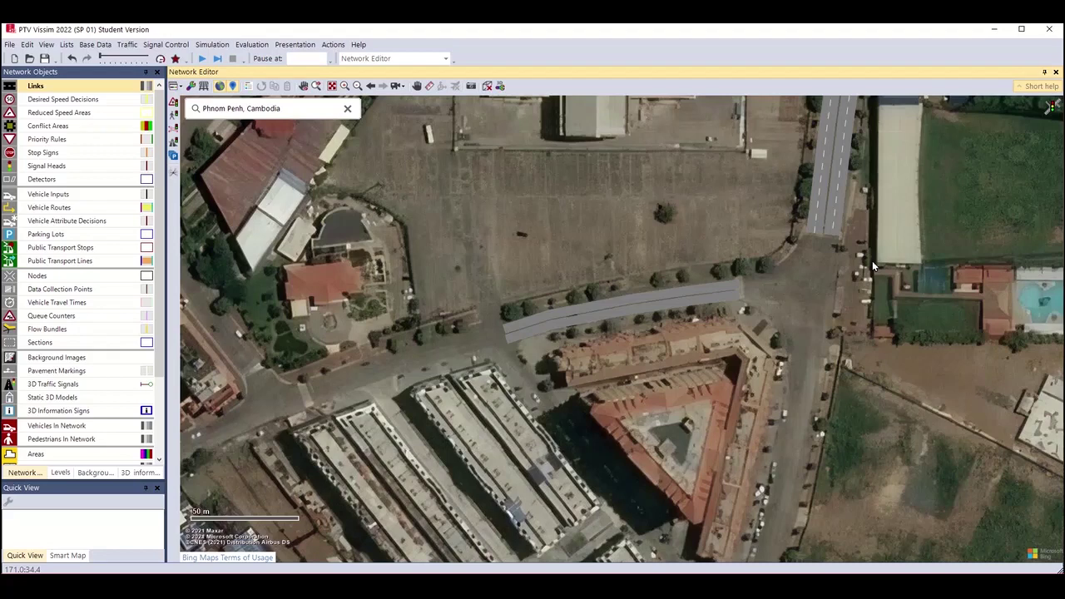
{"action": "left_click_drag", "start_coordinate": [886, 403], "coordinate": [880, 370]}
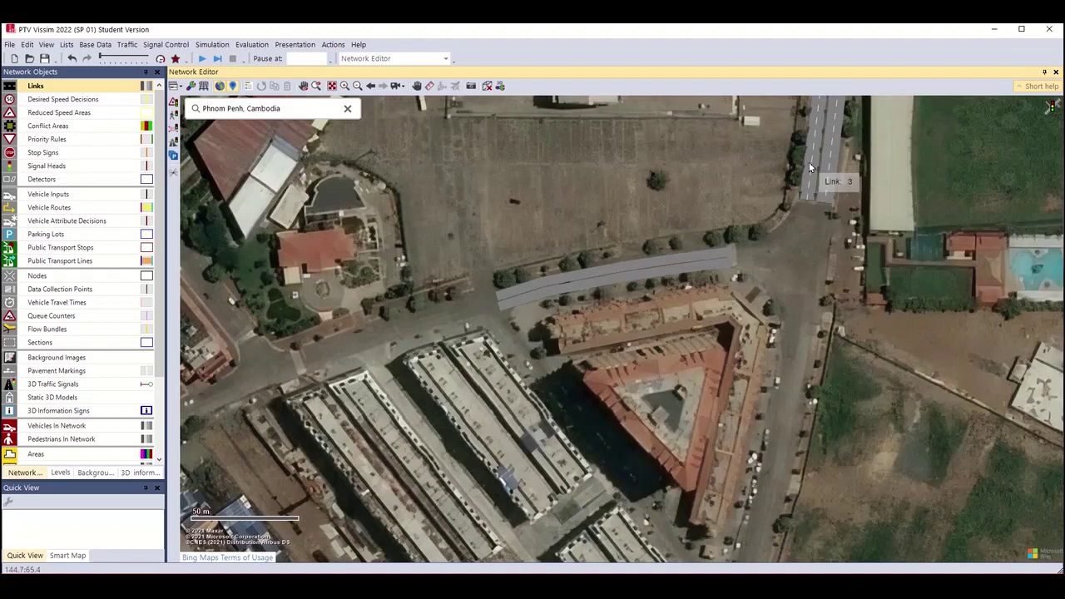
Duplicate link 3 as link 5 and drag its points along the southern road past the triangular building.
{"action": "left_click_drag", "start_coordinate": [809, 168], "coordinate": [759, 510]}
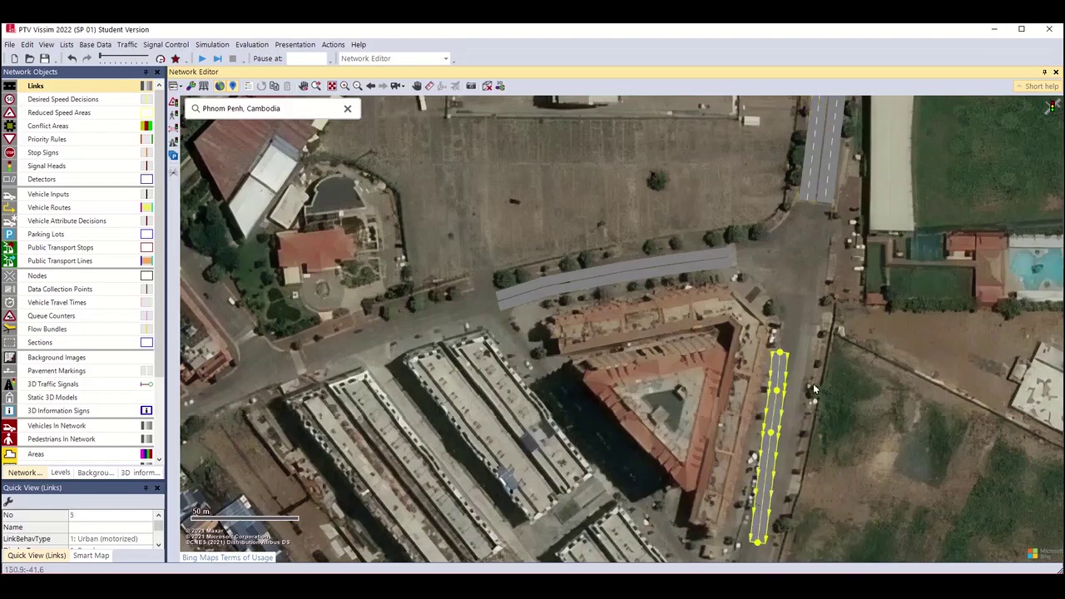
{"action": "scroll", "coordinate": [824, 414], "scroll_direction": "up", "scroll_amount": 2}
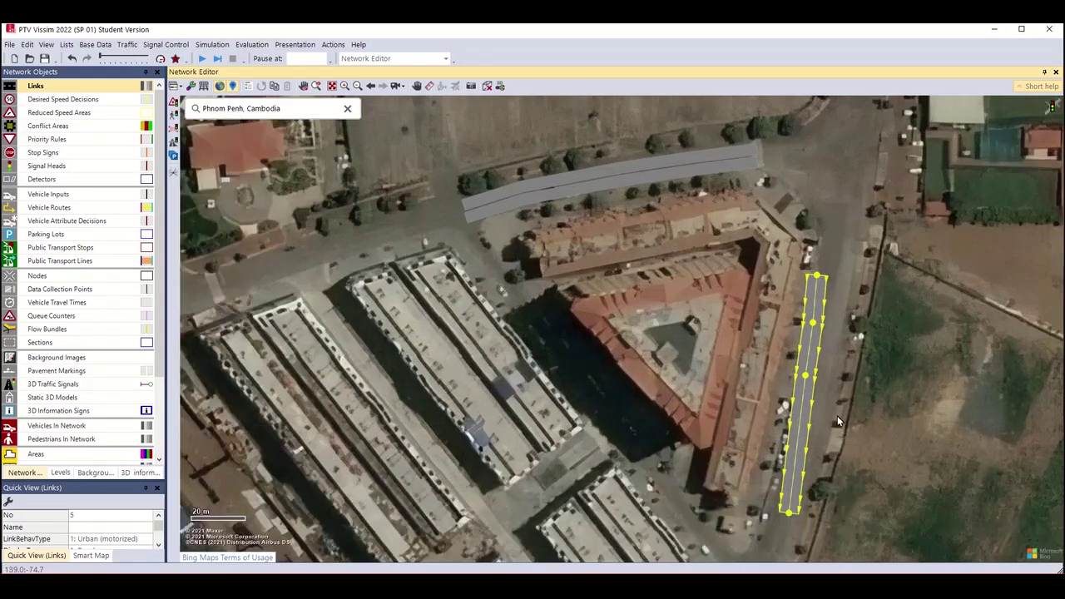
{"action": "scroll", "coordinate": [837, 415], "scroll_direction": "up", "scroll_amount": 1}
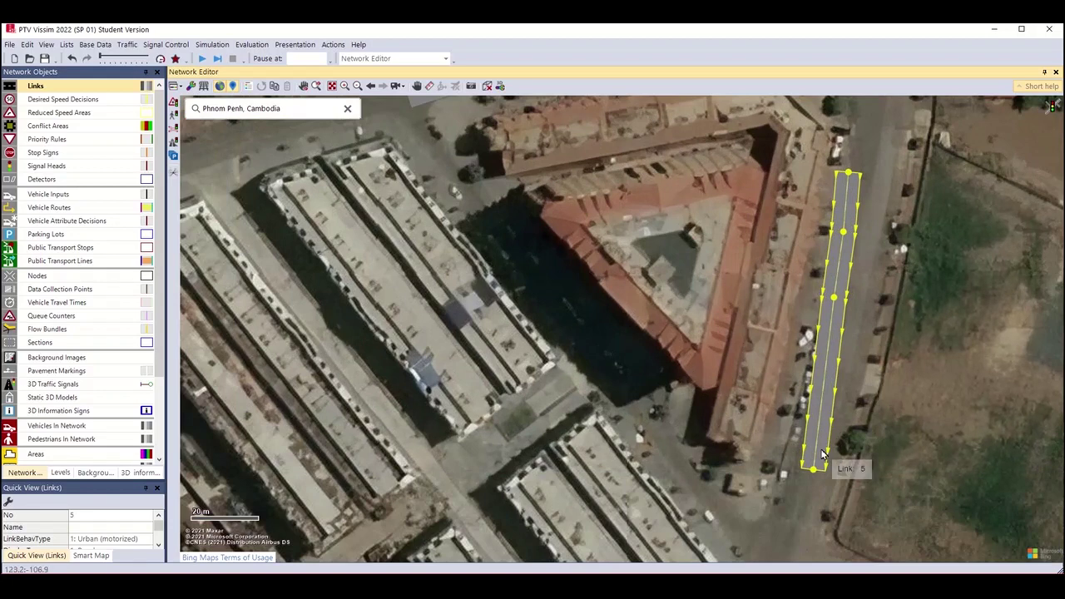
{"action": "left_click_drag", "start_coordinate": [813, 468], "coordinate": [772, 522]}
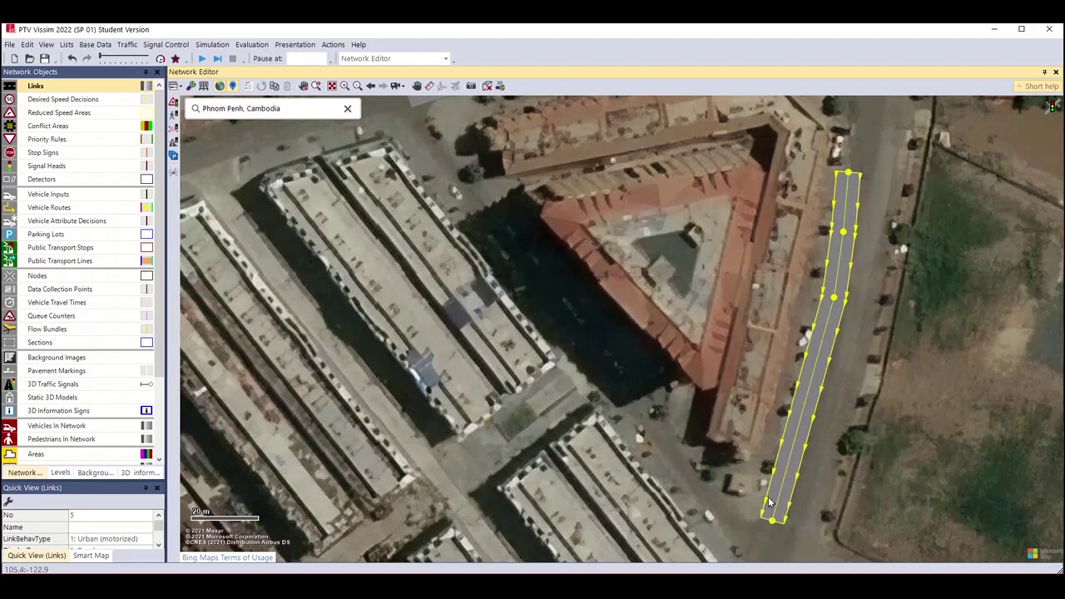
{"action": "left_click_drag", "start_coordinate": [830, 310], "coordinate": [811, 407]}
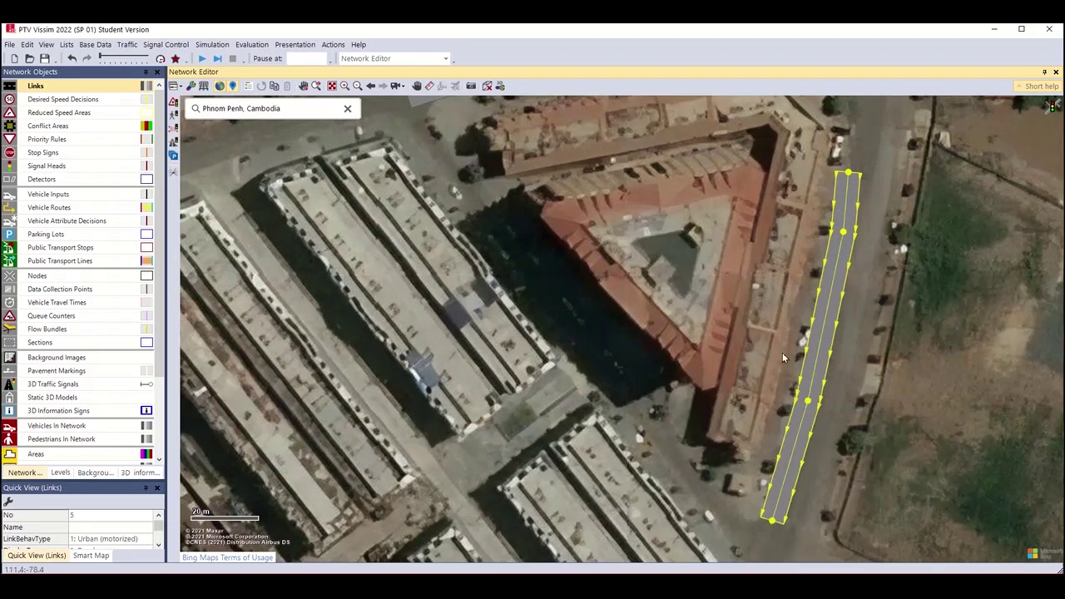
{"action": "left_click_drag", "start_coordinate": [843, 231], "coordinate": [844, 287]}
{"action": "left_click_drag", "start_coordinate": [968, 168], "coordinate": [917, 312]}
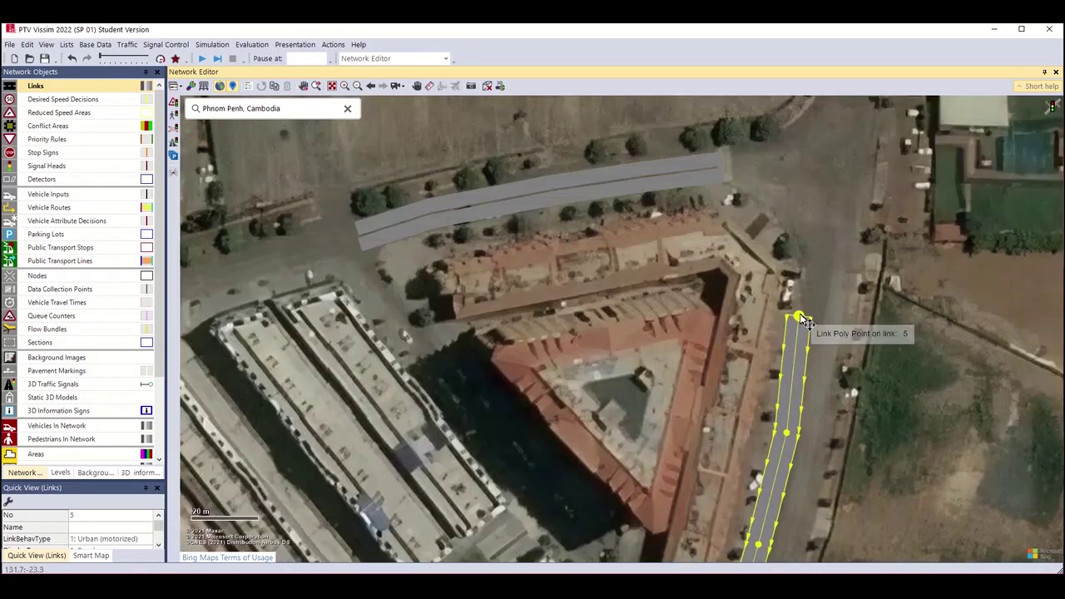
{"action": "left_click_drag", "start_coordinate": [798, 316], "coordinate": [817, 263]}
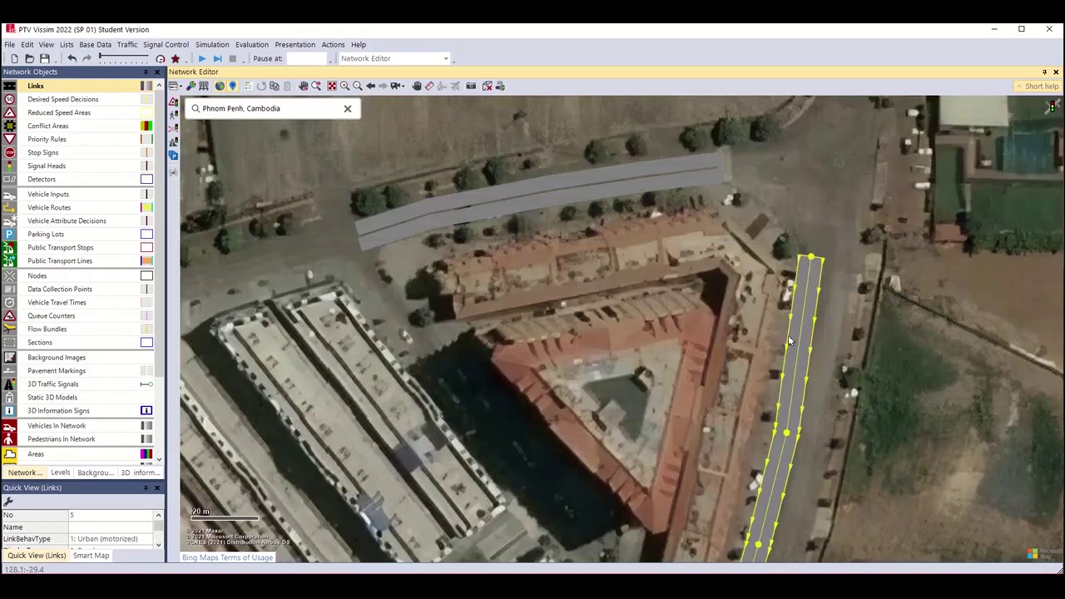
{"action": "key", "text": "ctrl+a"}
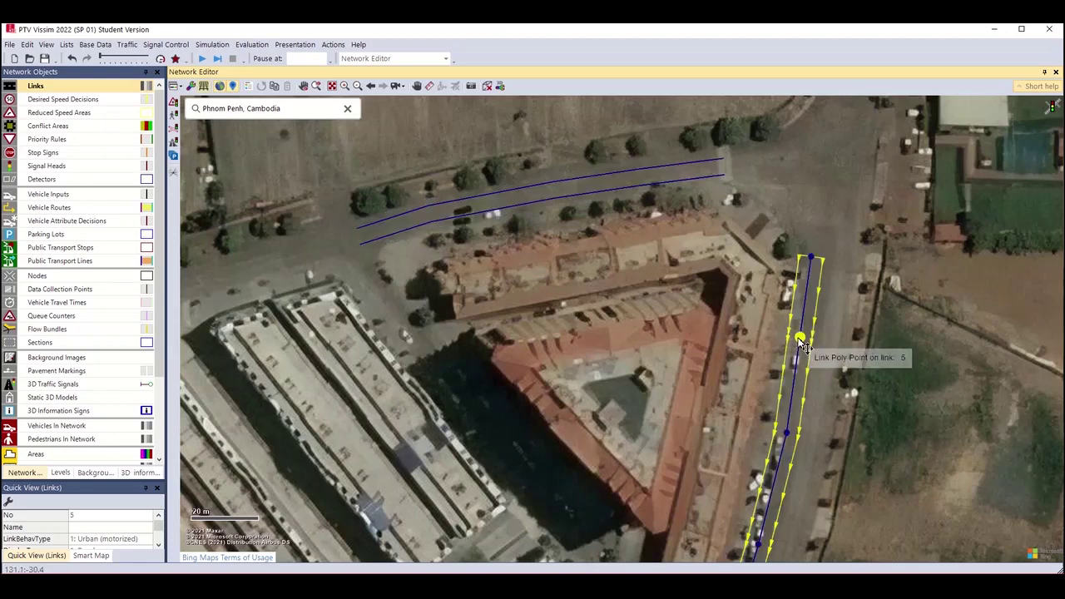
Nudge a point of link 5 onto the southern road to finish aligning it.
{"action": "left_click_drag", "start_coordinate": [799, 344], "coordinate": [805, 350]}
{"action": "left_click", "coordinate": [939, 349]}
{"action": "scroll", "coordinate": [940, 350], "scroll_direction": "down", "scroll_amount": 2}
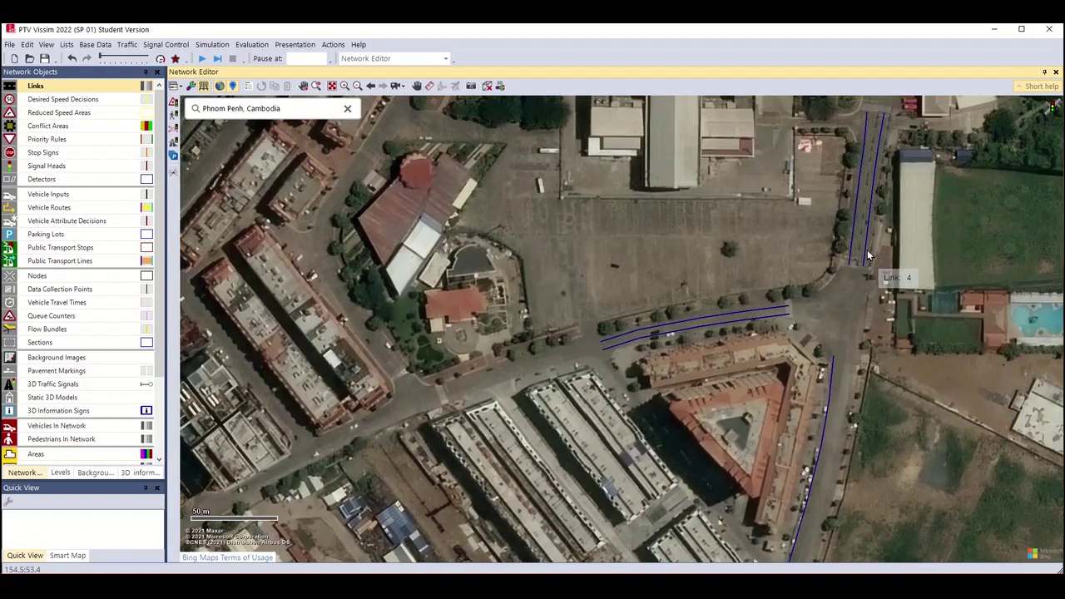
Duplicate link 4 onto the southern road as link 6 and stretch its bottom end down-left.
{"action": "left_click", "coordinate": [873, 256]}
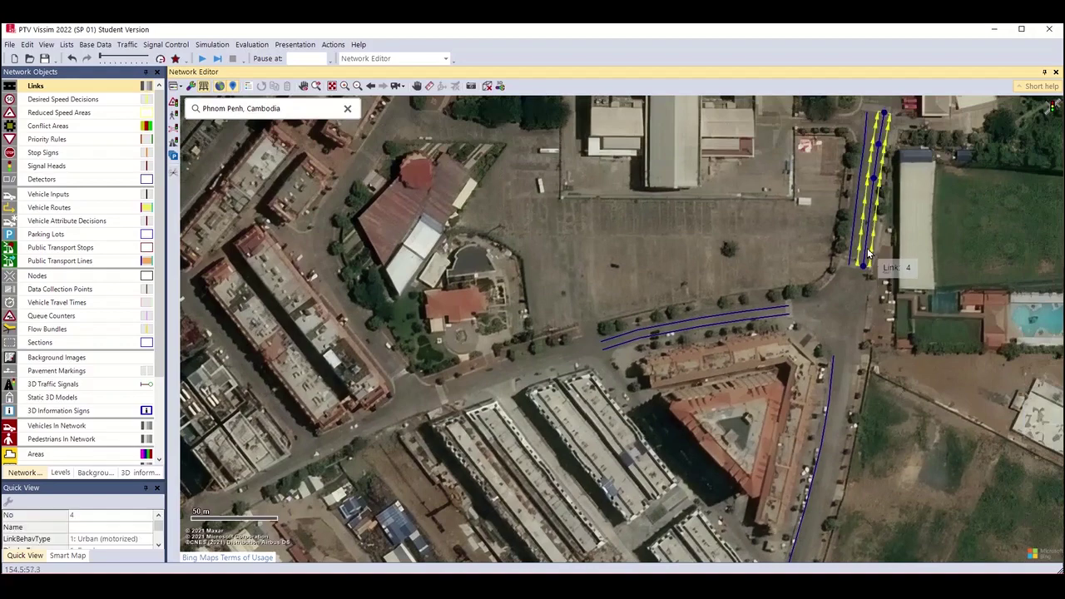
{"action": "left_click_drag", "start_coordinate": [873, 256], "coordinate": [833, 526]}
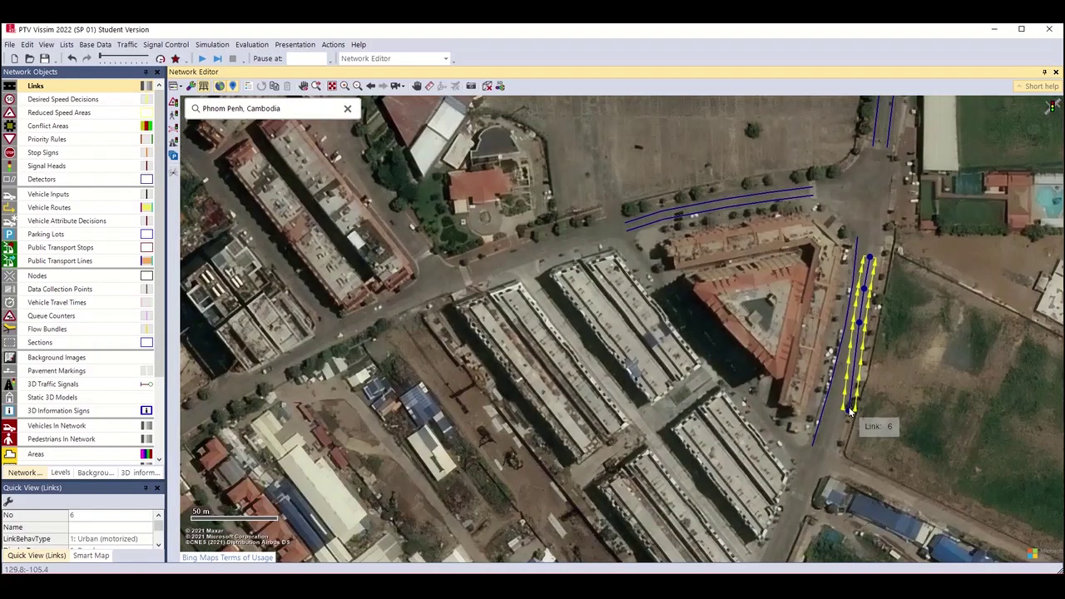
{"action": "left_click_drag", "start_coordinate": [855, 416], "coordinate": [827, 452]}
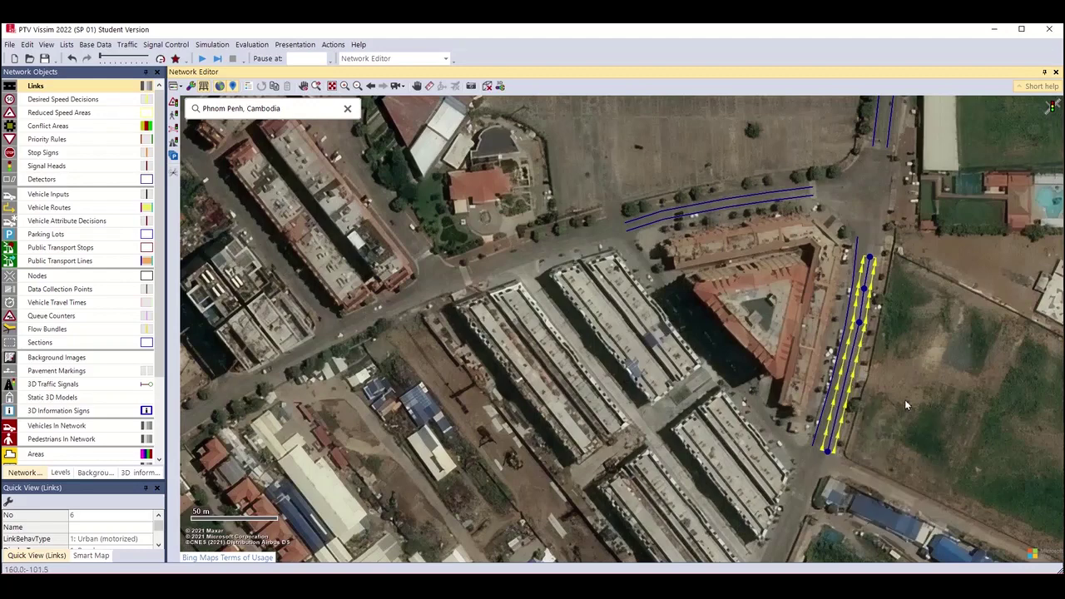
{"action": "scroll", "coordinate": [904, 399], "scroll_direction": "up", "scroll_amount": 1}
{"action": "scroll", "coordinate": [841, 374], "scroll_direction": "down", "scroll_amount": 2}
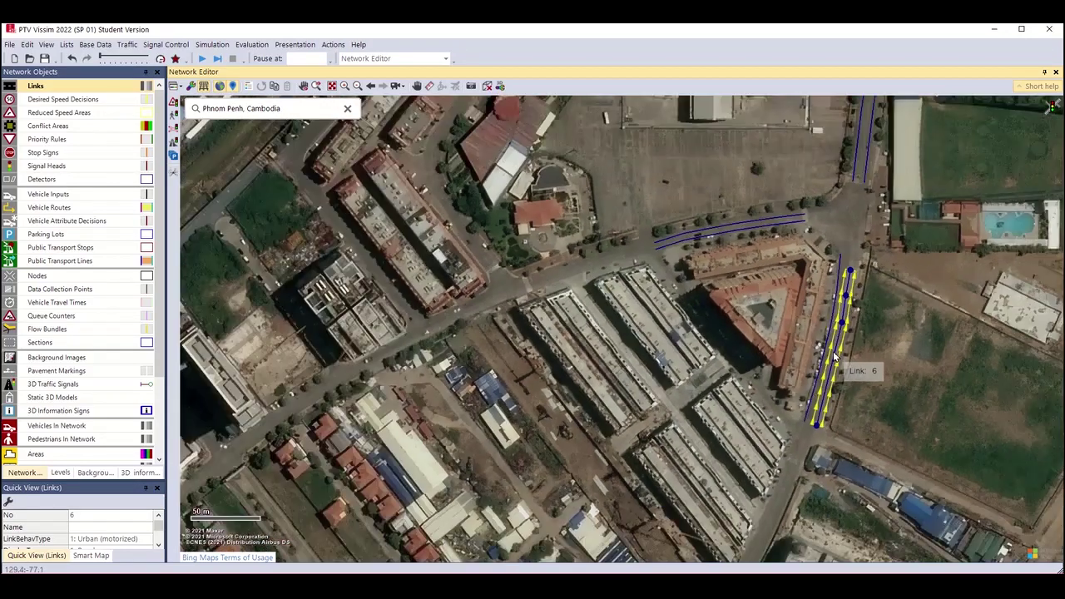
{"action": "scroll", "coordinate": [834, 354], "scroll_direction": "up", "scroll_amount": 4}
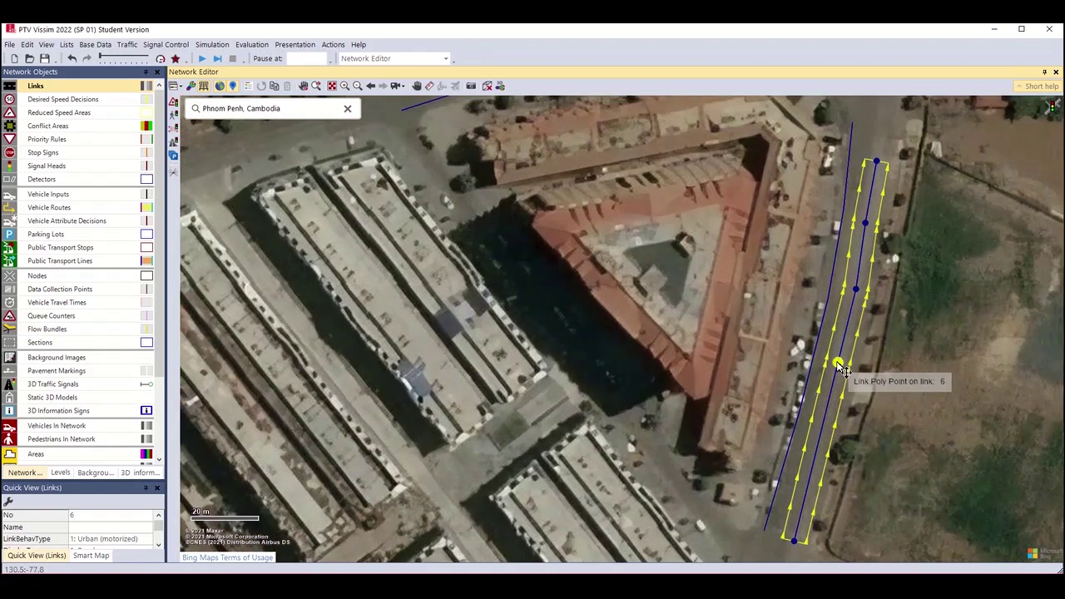
Reshape link 6's points to run alongside link 5, extending its top toward the junction.
{"action": "left_click_drag", "start_coordinate": [837, 374], "coordinate": [837, 374]}
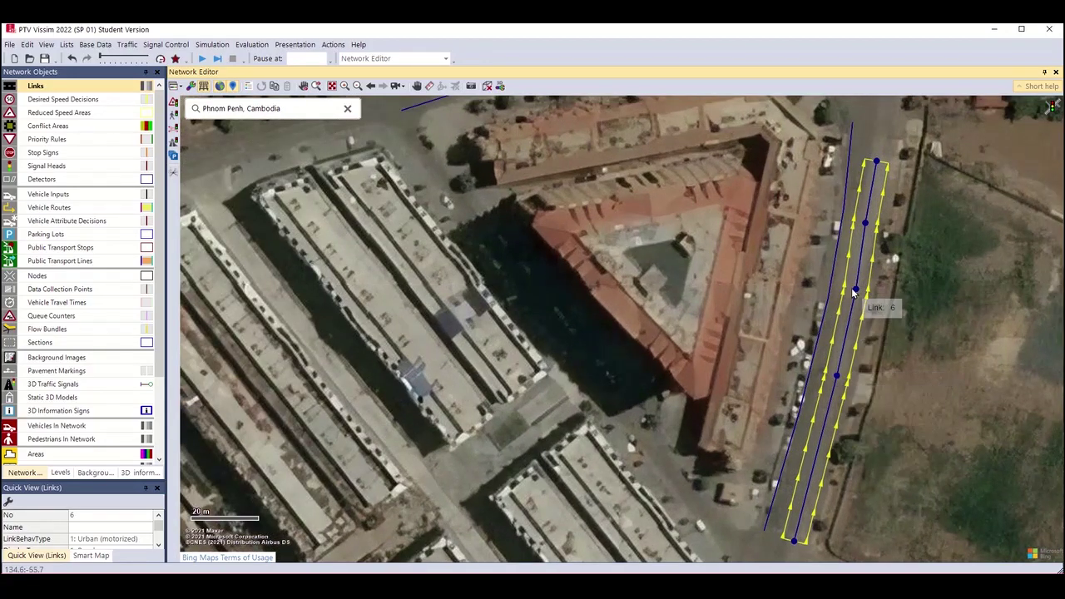
{"action": "left_click_drag", "start_coordinate": [852, 291], "coordinate": [852, 288]}
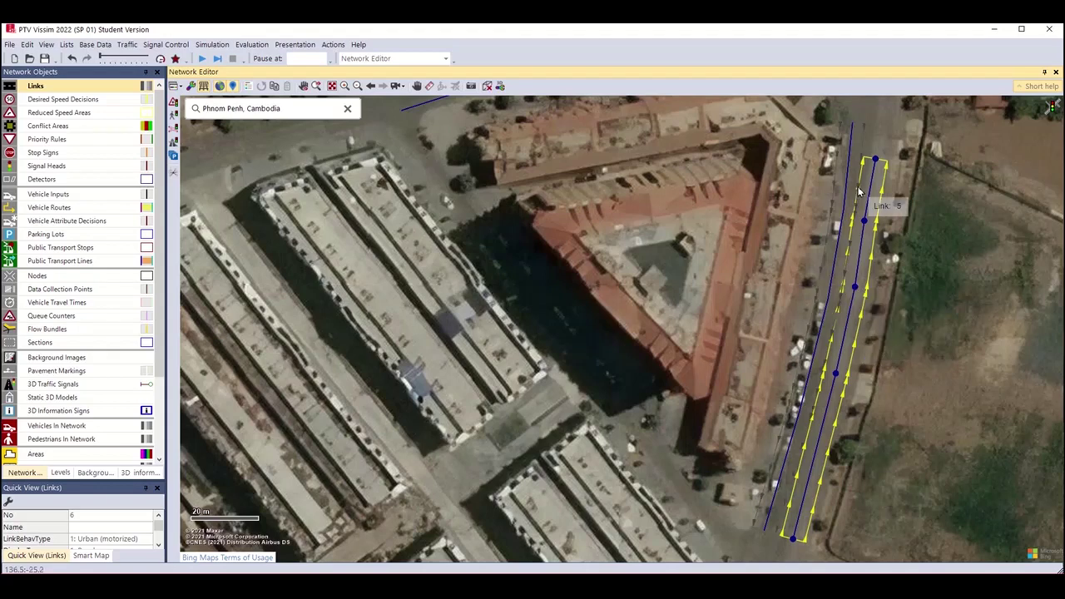
{"action": "left_click_drag", "start_coordinate": [875, 158], "coordinate": [882, 133]}
{"action": "left_click_drag", "start_coordinate": [866, 221], "coordinate": [870, 207]}
{"action": "left_click_drag", "start_coordinate": [856, 287], "coordinate": [857, 288]}
{"action": "left_click", "coordinate": [924, 319]}
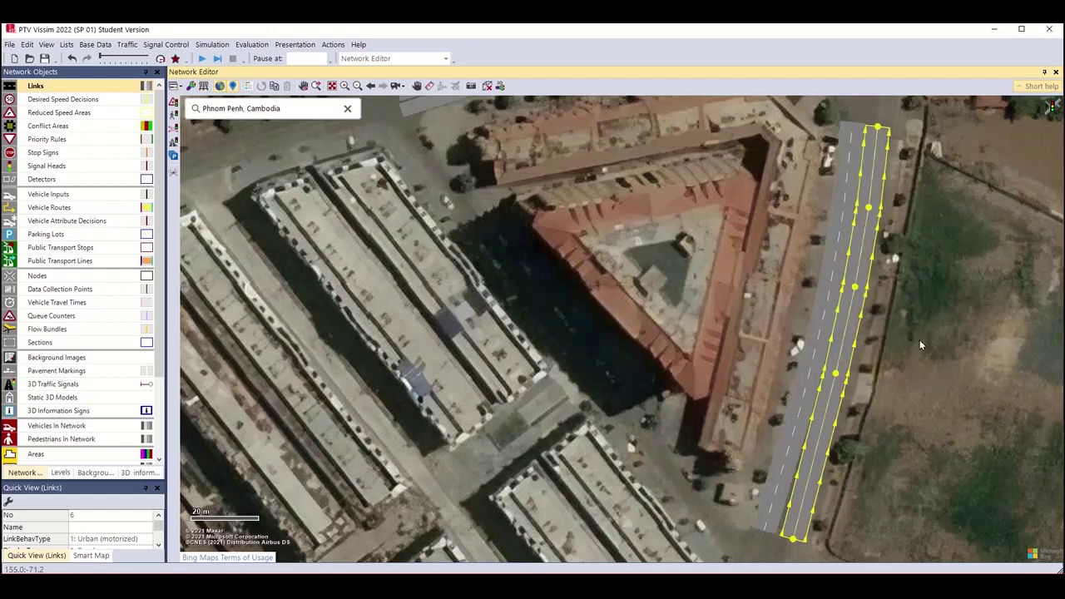
{"action": "left_click", "coordinate": [920, 340]}
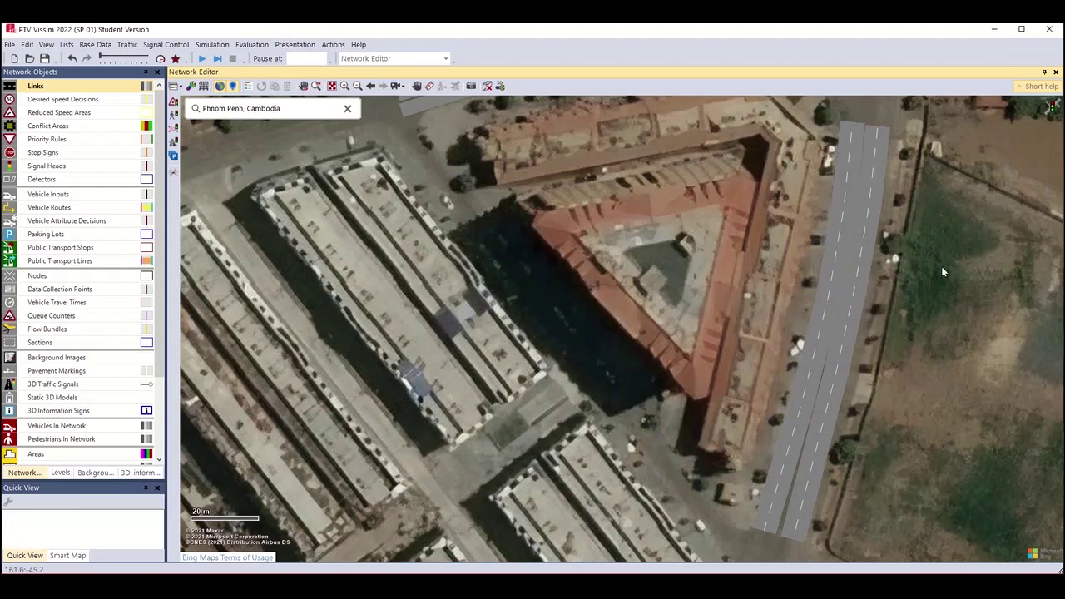
{"action": "left_click_drag", "start_coordinate": [941, 265], "coordinate": [883, 457]}
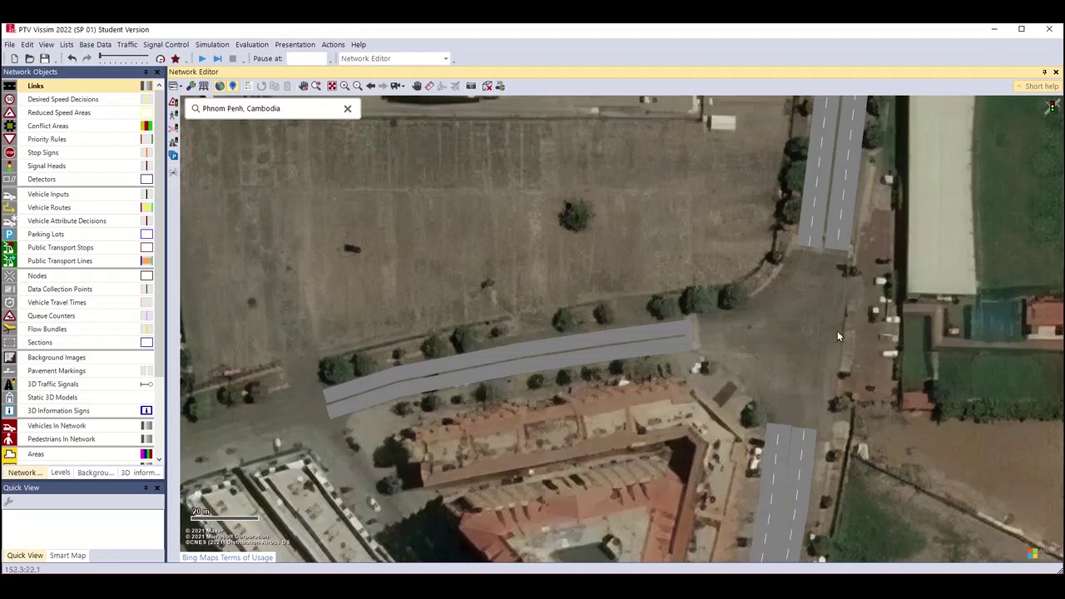
{"action": "scroll", "coordinate": [837, 331], "scroll_direction": "down", "scroll_amount": 1}
{"action": "left_click_drag", "start_coordinate": [837, 331], "coordinate": [876, 371]}
{"action": "scroll", "coordinate": [876, 371], "scroll_direction": "down", "scroll_amount": 2}
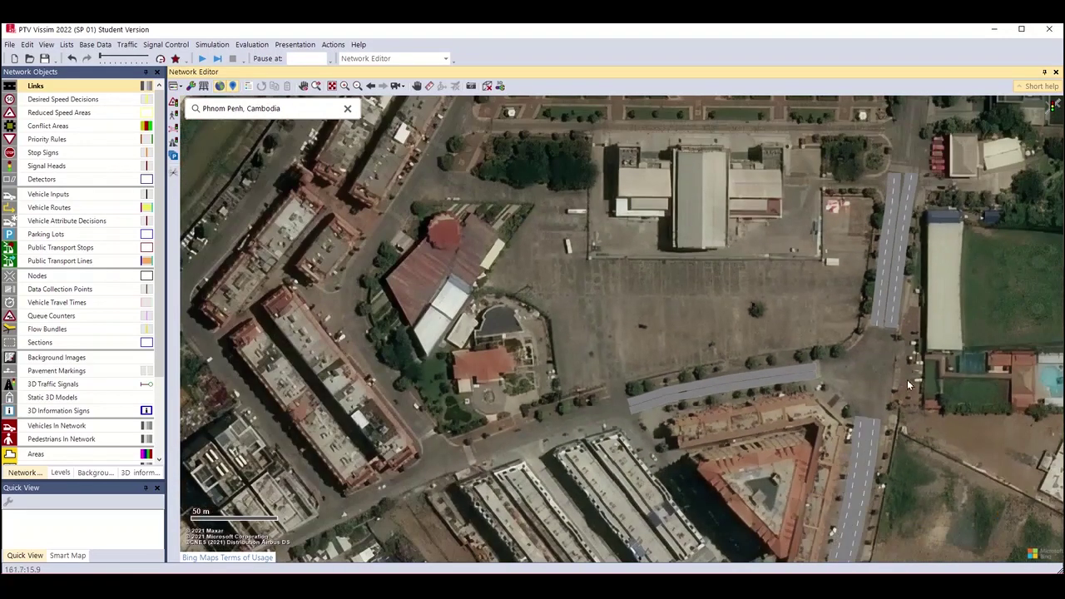
{"action": "scroll", "coordinate": [908, 385], "scroll_direction": "up", "scroll_amount": 2}
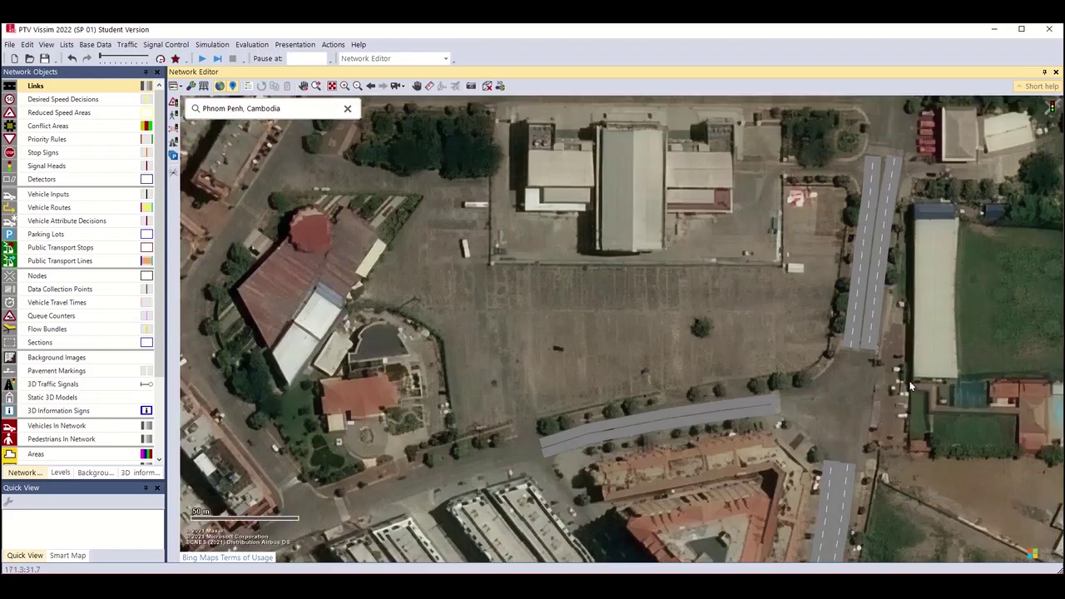
{"action": "scroll", "coordinate": [915, 385], "scroll_direction": "up", "scroll_amount": 1}
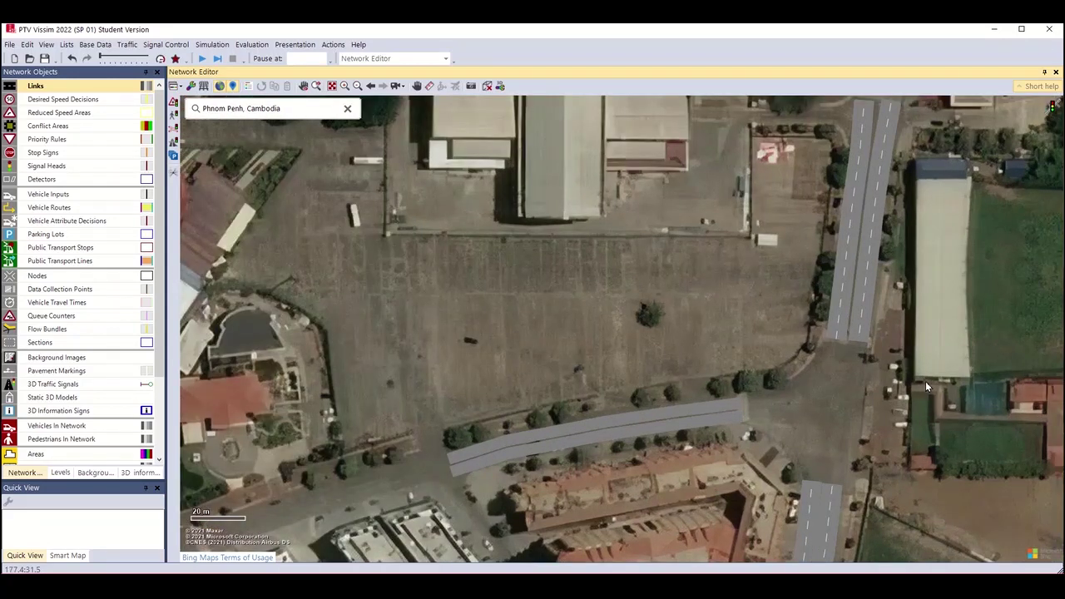
Show links as wireframe outlines, then select link 1 and link 5 to inspect them.
{"action": "key", "text": "ctrl+w"}
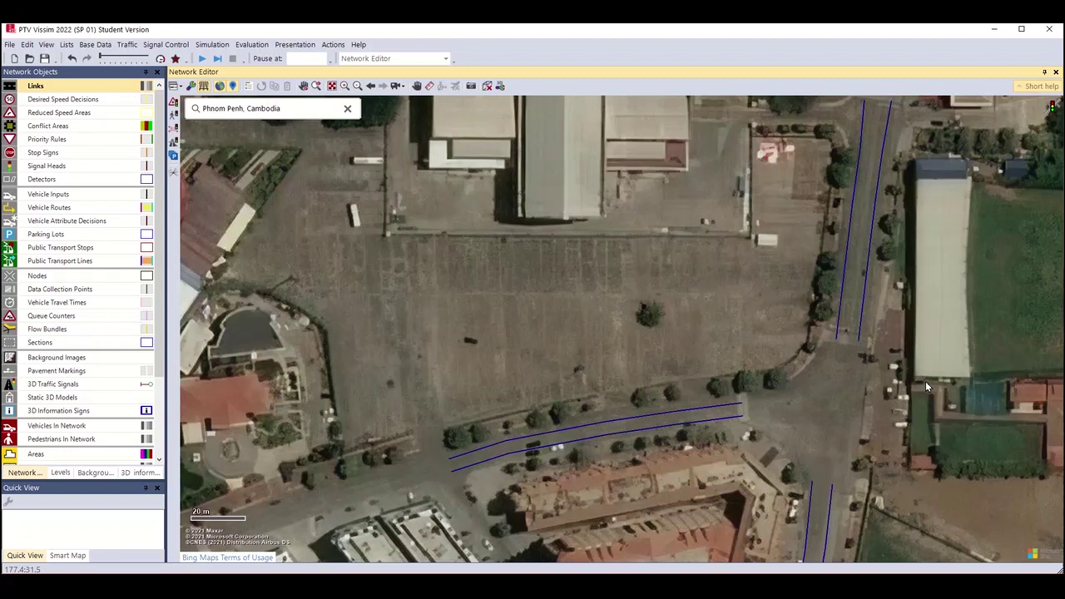
{"action": "scroll", "coordinate": [925, 381], "scroll_direction": "up", "scroll_amount": 1}
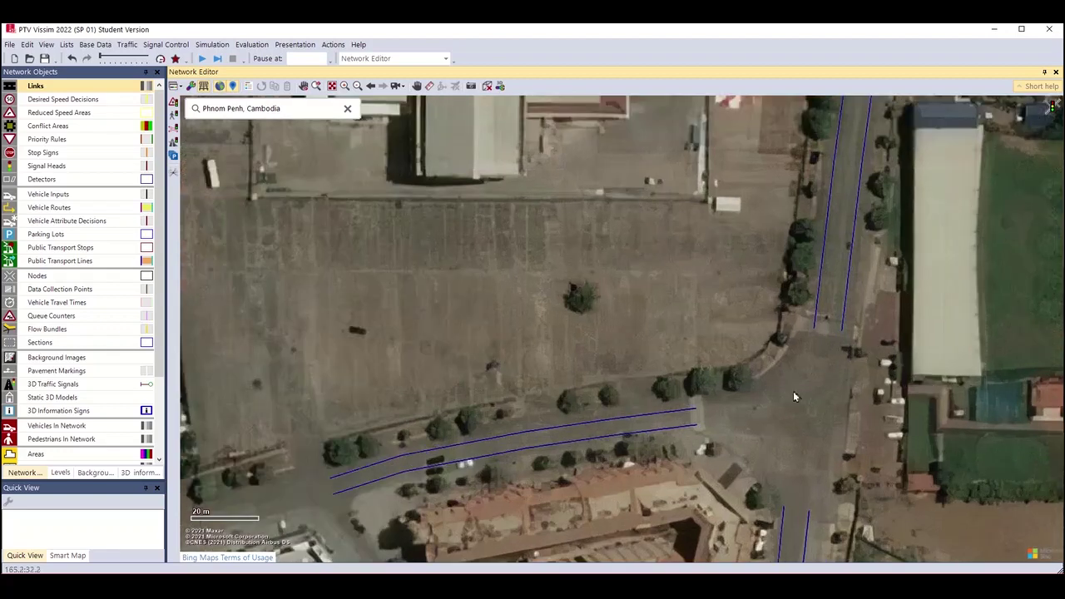
{"action": "left_click", "coordinate": [515, 451]}
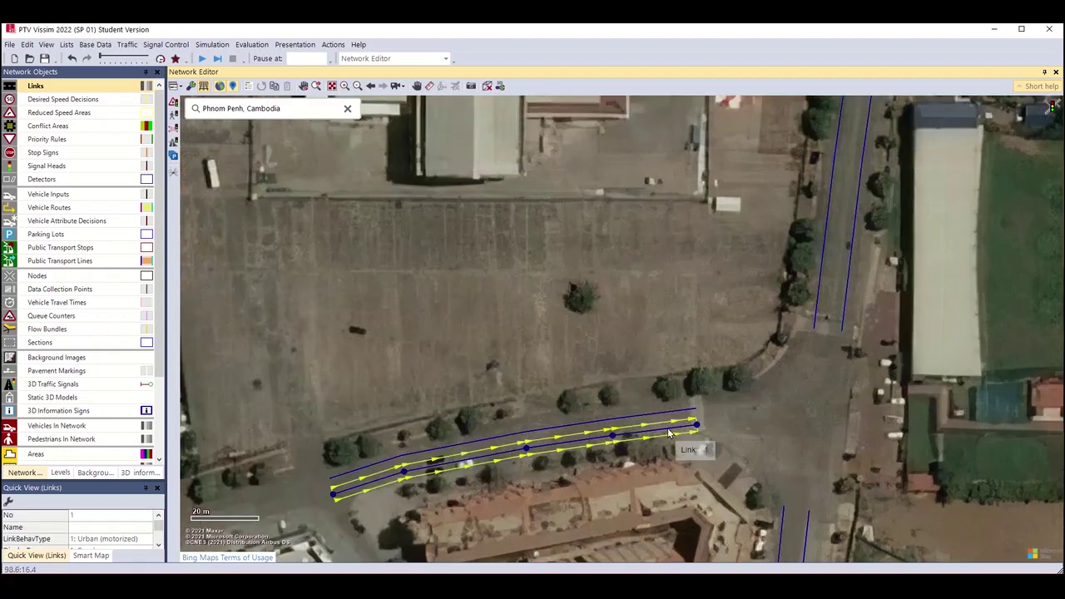
{"action": "left_click", "coordinate": [786, 526]}
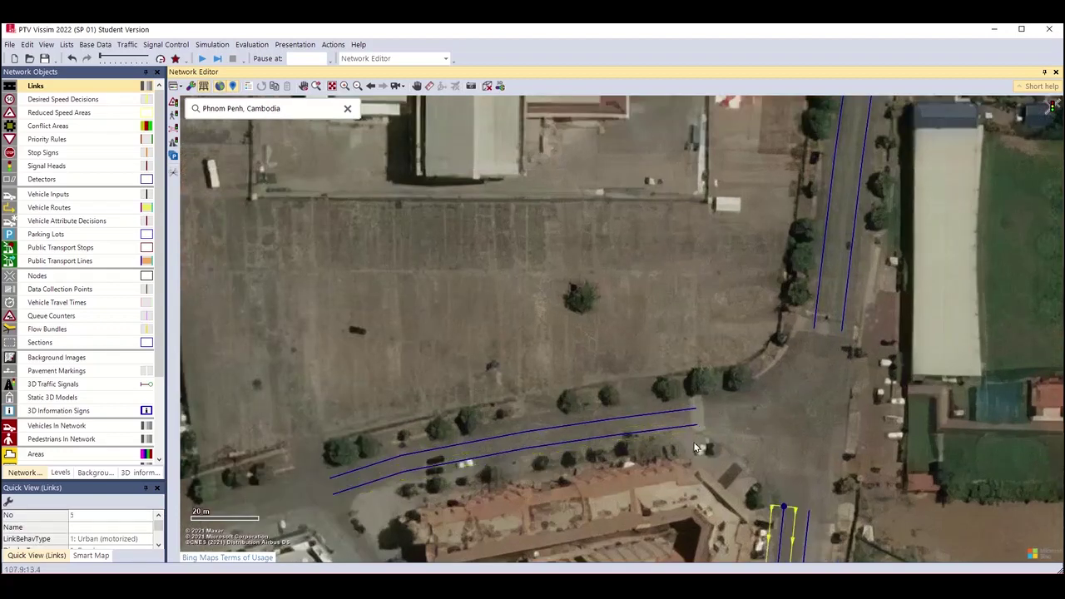
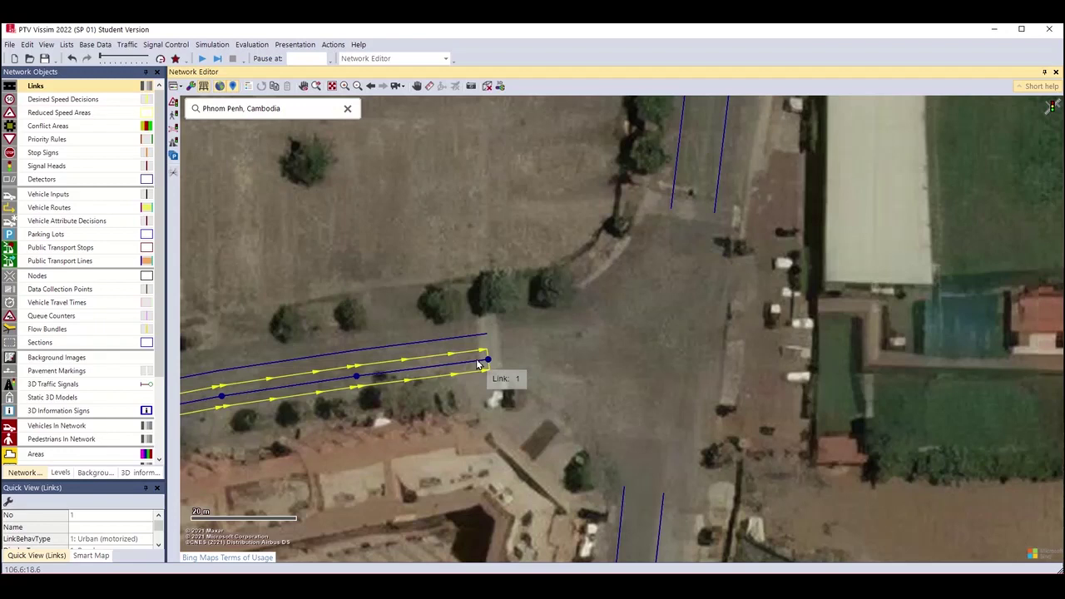
Draw curved spline connector 10000 from the end of link 1 onto link 5 on the south road.
{"action": "left_click_drag", "start_coordinate": [478, 364], "coordinate": [619, 497]}
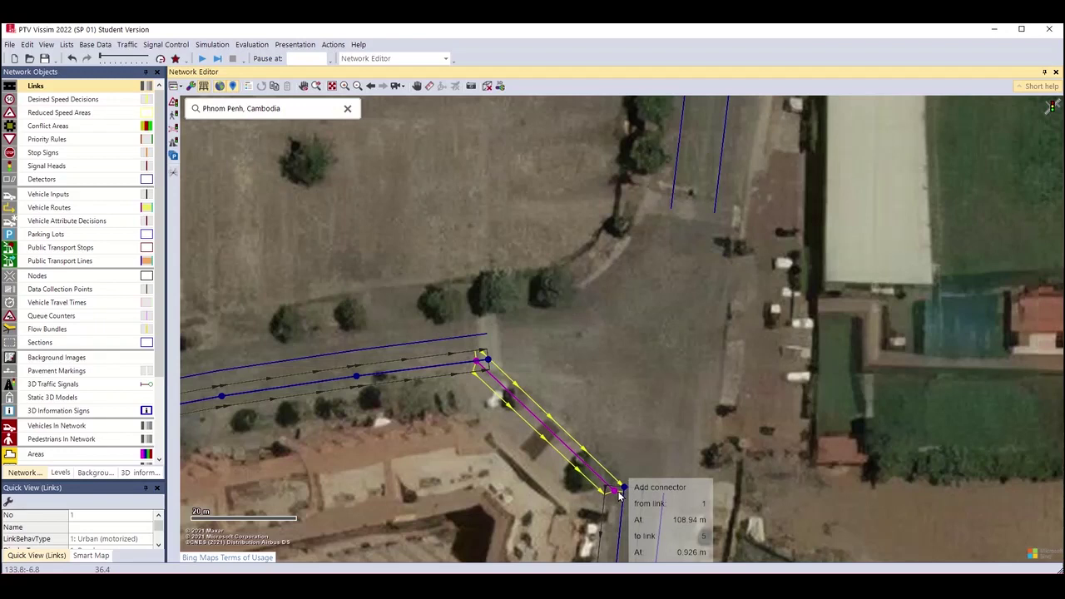
{"action": "left_click_drag", "start_coordinate": [619, 495], "coordinate": [619, 496]}
{"action": "left_click_drag", "start_coordinate": [619, 496], "coordinate": [619, 496]}
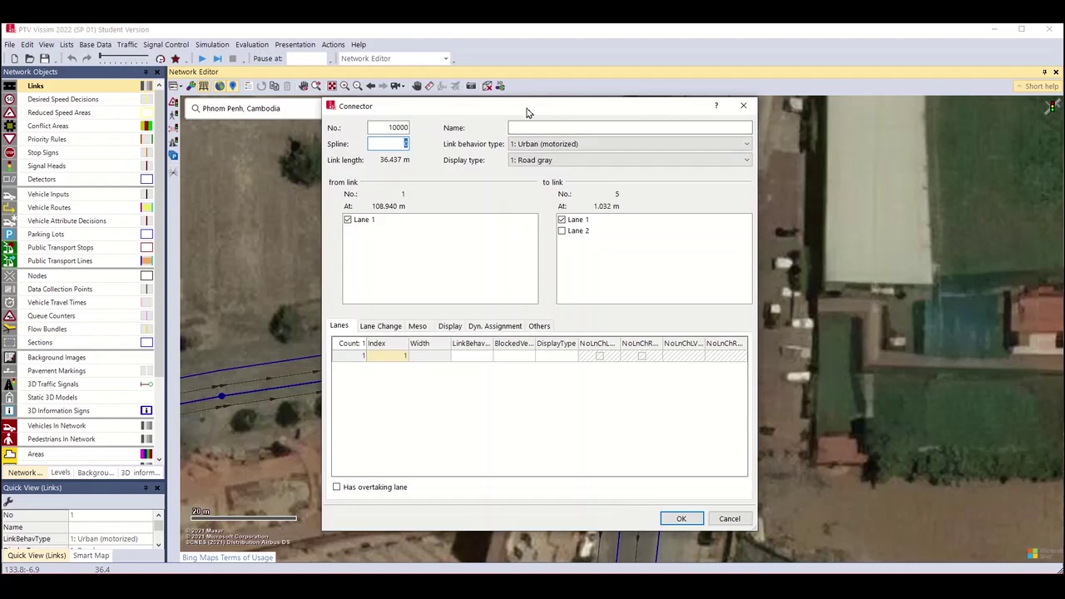
{"action": "left_click_drag", "start_coordinate": [527, 109], "coordinate": [809, 120]}
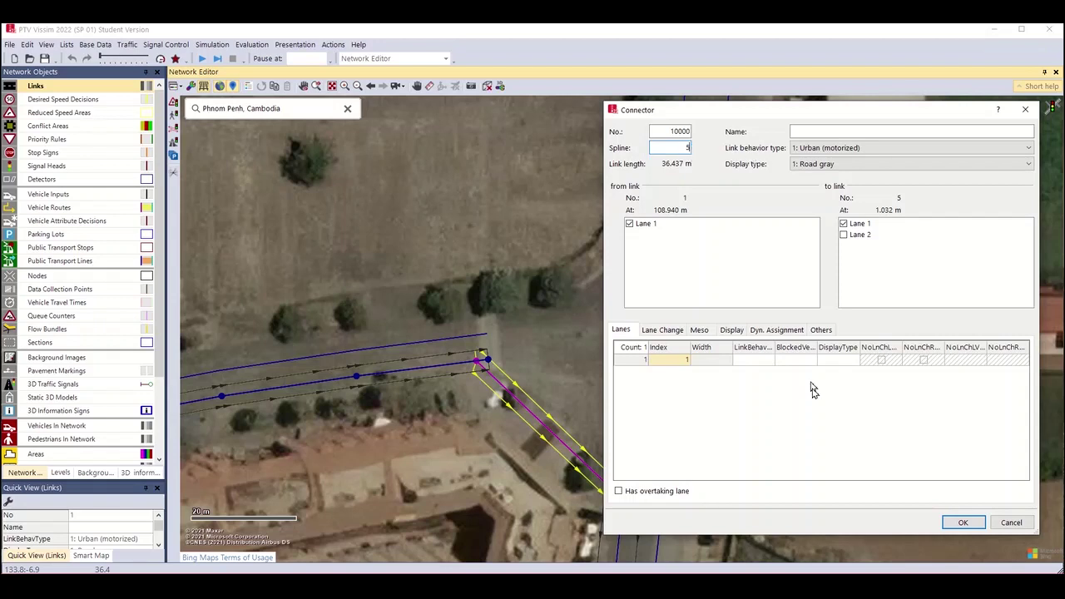
{"action": "left_click", "coordinate": [947, 522]}
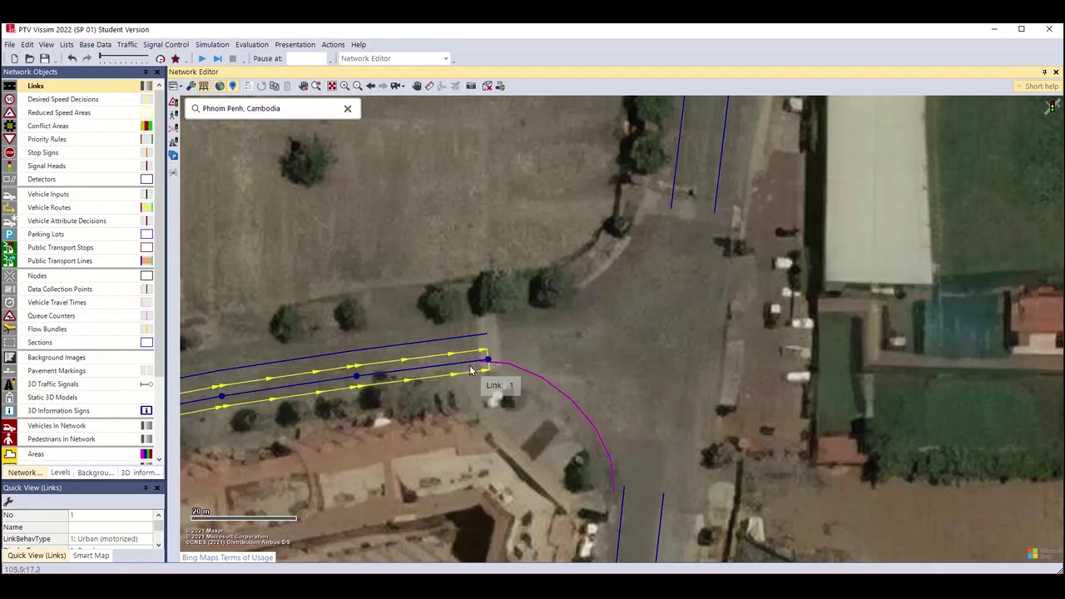
Connect link 1's lane 1 to lane 2 of link 4 with curved connector 10001 heading north.
{"action": "mouse_move", "coordinate": [470, 364]}
{"action": "left_mouse_down"}
{"action": "mouse_move", "coordinate": [563, 357]}
{"action": "mouse_move", "coordinate": [713, 266]}
{"action": "mouse_move", "coordinate": [715, 214]}
{"action": "left_mouse_up"}
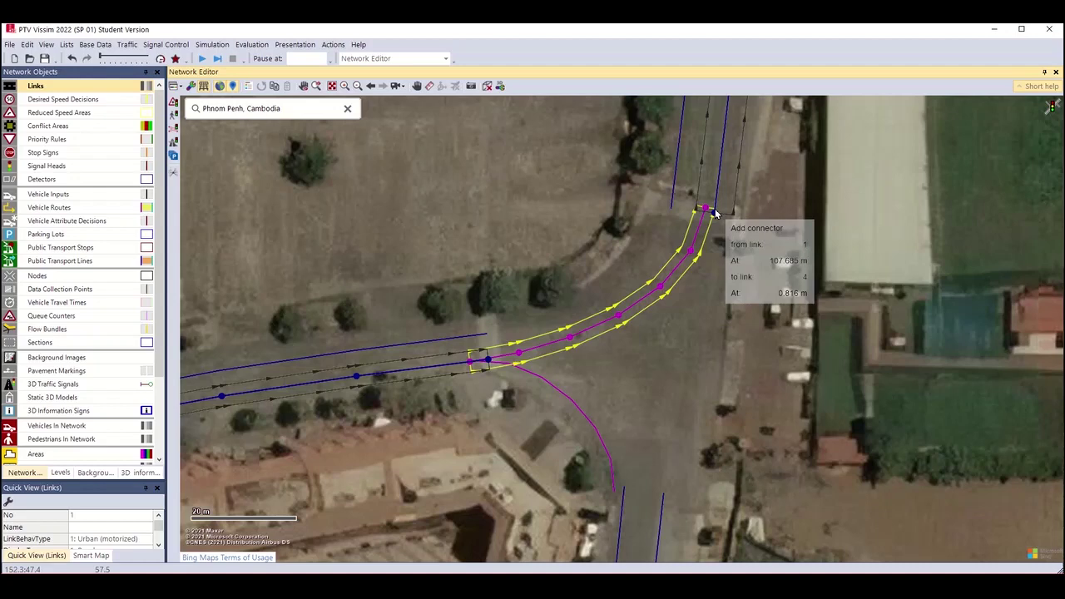
{"action": "left_click_drag", "start_coordinate": [714, 214], "coordinate": [715, 214]}
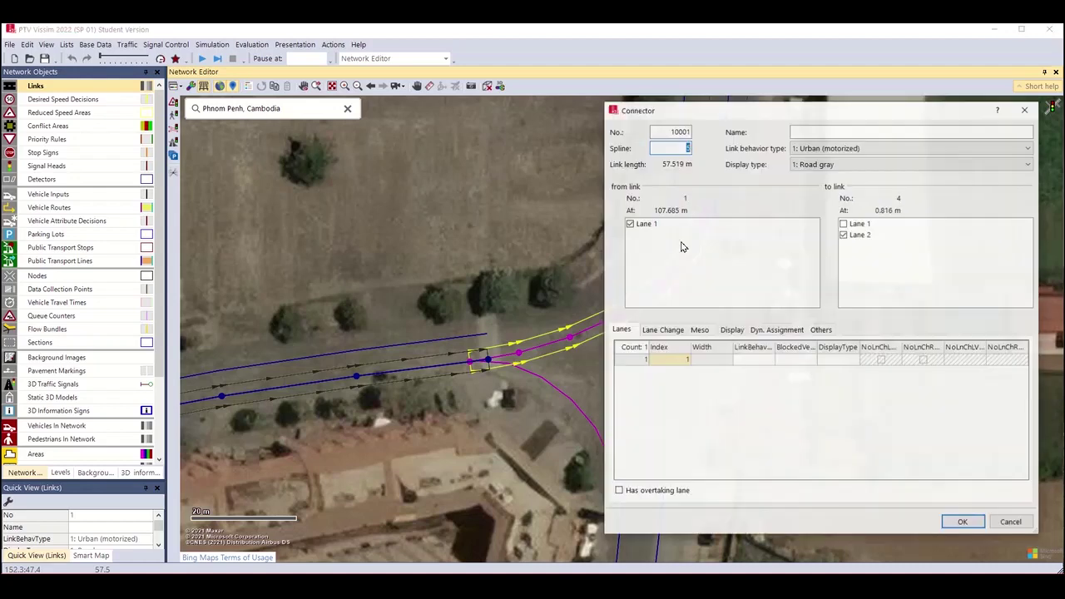
{"action": "left_click", "coordinate": [962, 522]}
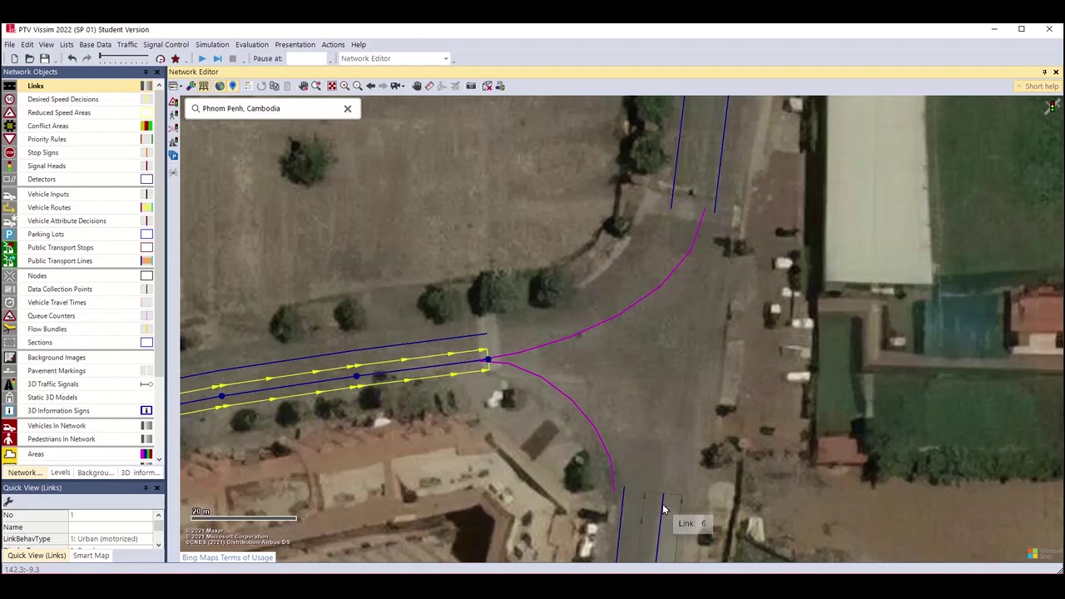
Create the two-lane straight connector 10002 from the end of link 6 into link 4.
{"action": "left_click_drag", "start_coordinate": [663, 504], "coordinate": [689, 210]}
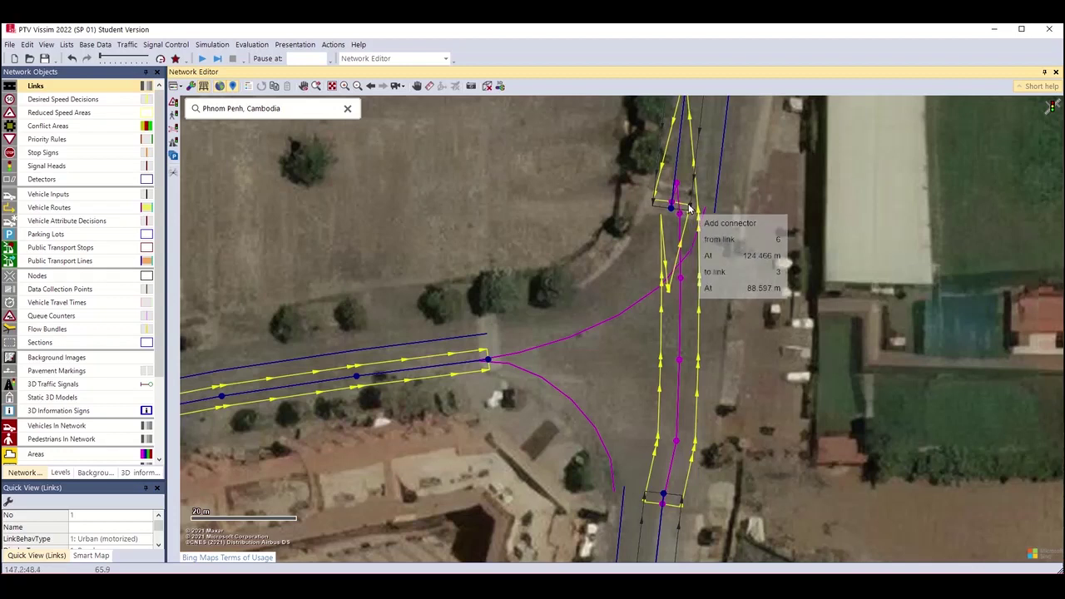
{"action": "left_click_drag", "start_coordinate": [689, 210], "coordinate": [706, 211]}
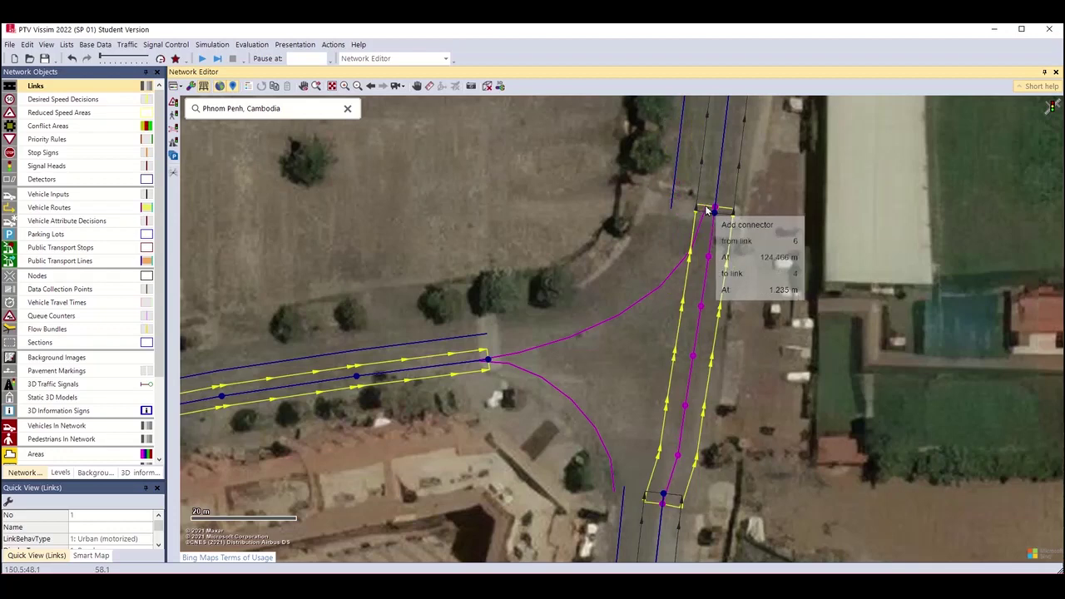
{"action": "left_click_drag", "start_coordinate": [707, 211], "coordinate": [707, 211]}
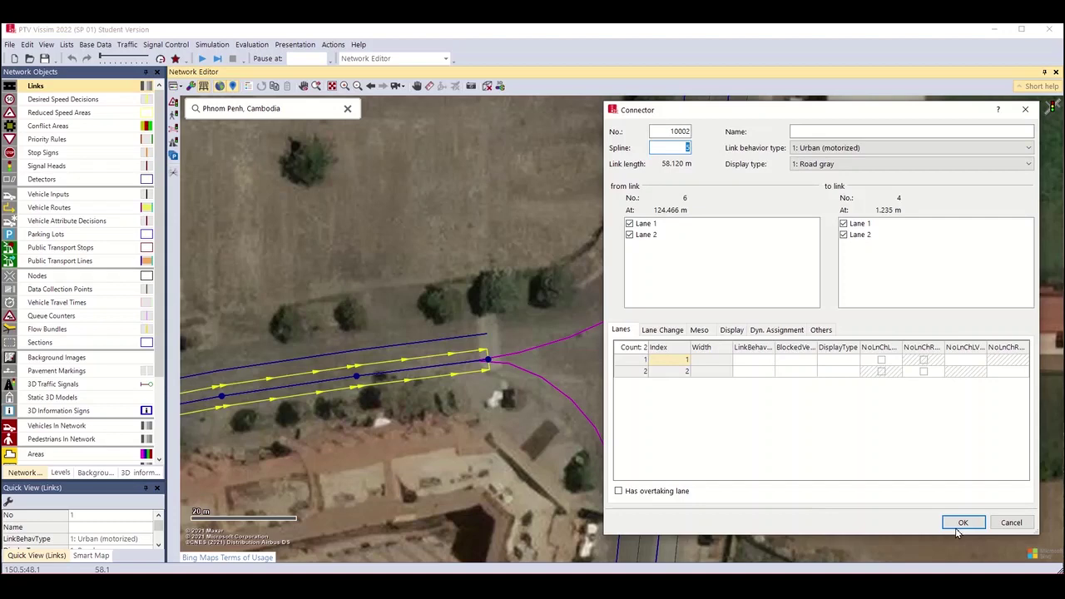
{"action": "left_click", "coordinate": [957, 529]}
Nudge one point of connector 10002 to straighten its path.
{"action": "left_click", "coordinate": [681, 462]}
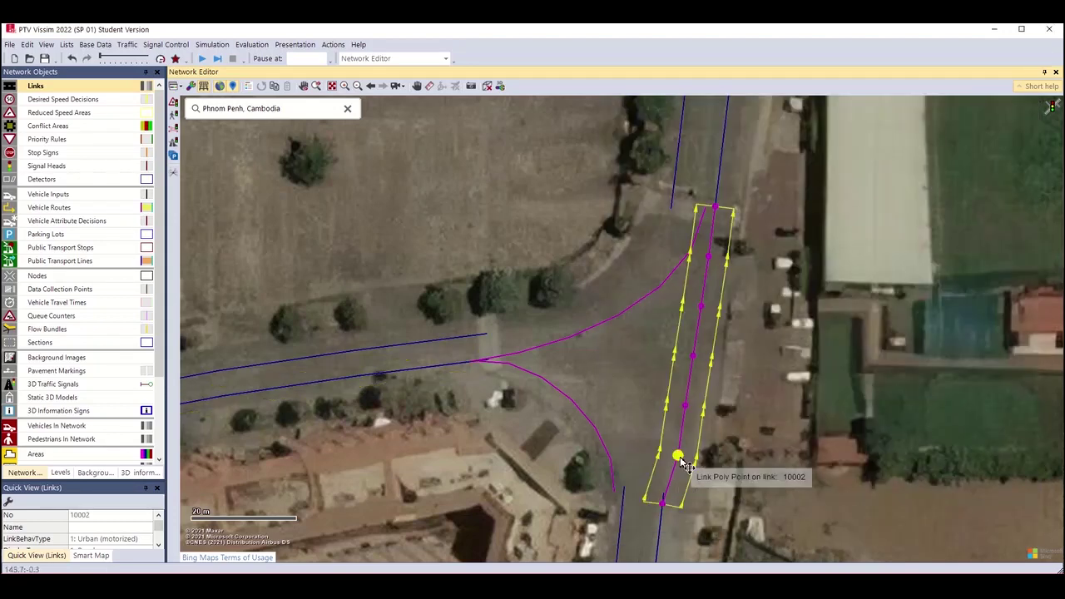
{"action": "left_click_drag", "start_coordinate": [678, 455], "coordinate": [672, 446]}
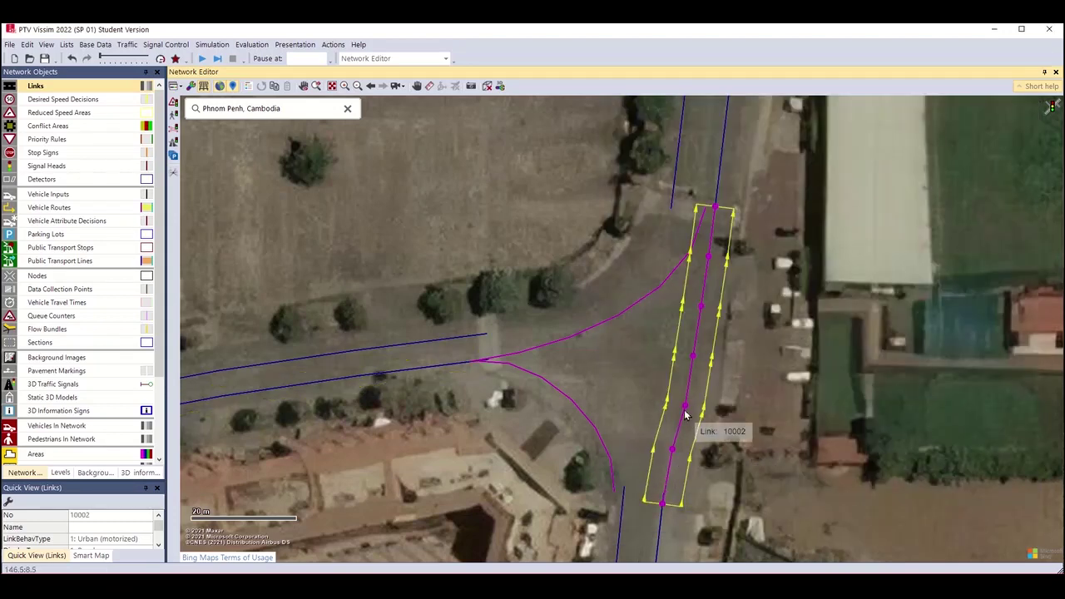
{"action": "left_click", "coordinate": [663, 518]}
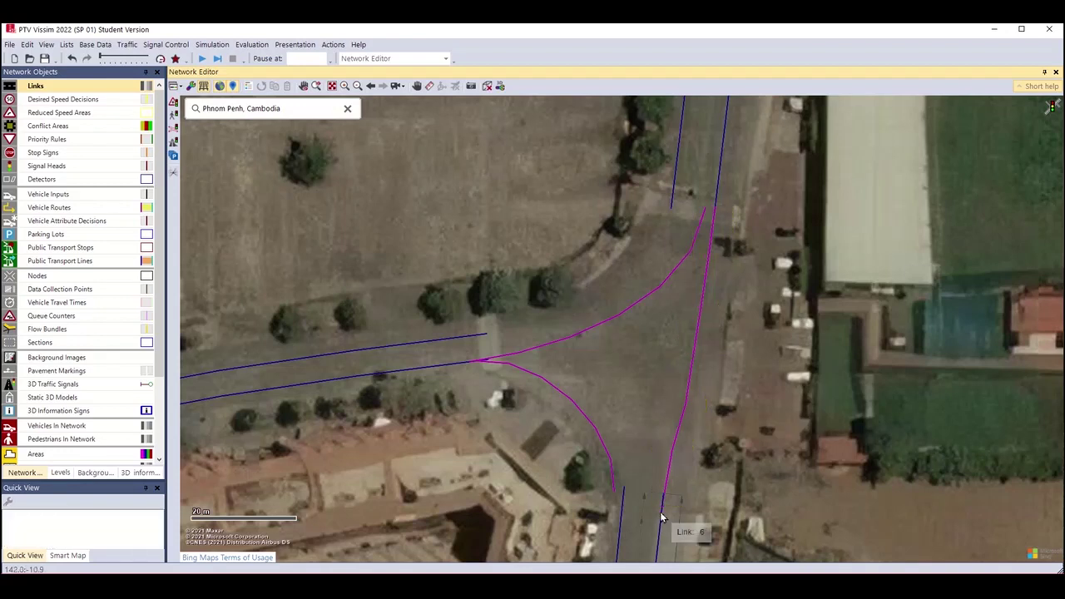
{"action": "left_click", "coordinate": [663, 519]}
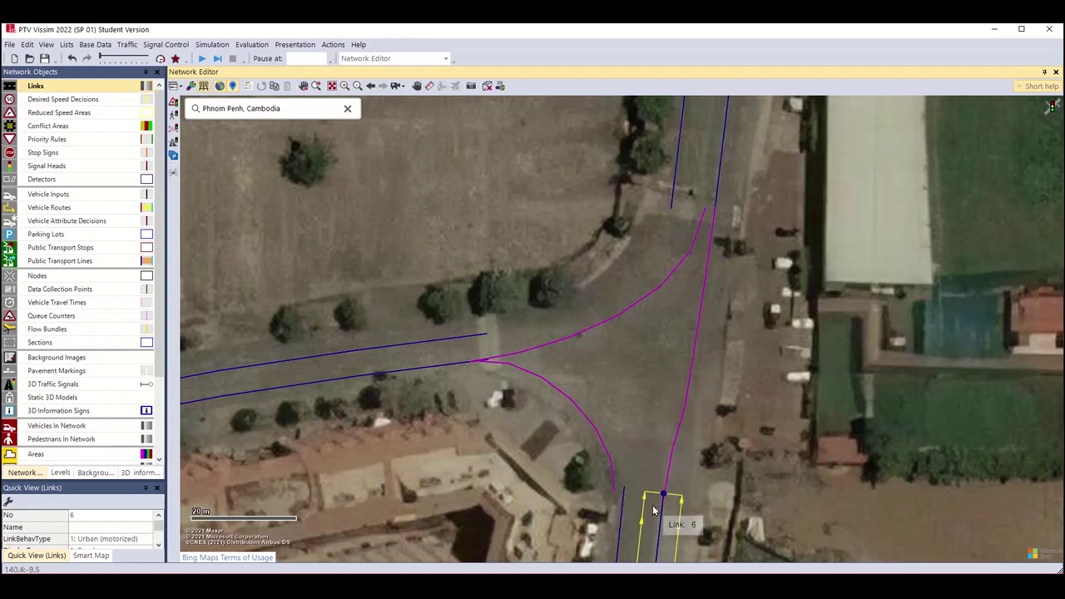
Draw connectors link 6→2, link 3→5 (10004) and link 3's lane 1→link 2 (10005).
{"action": "left_click_drag", "start_coordinate": [654, 506], "coordinate": [488, 341]}
{"action": "left_click", "coordinate": [955, 520]}
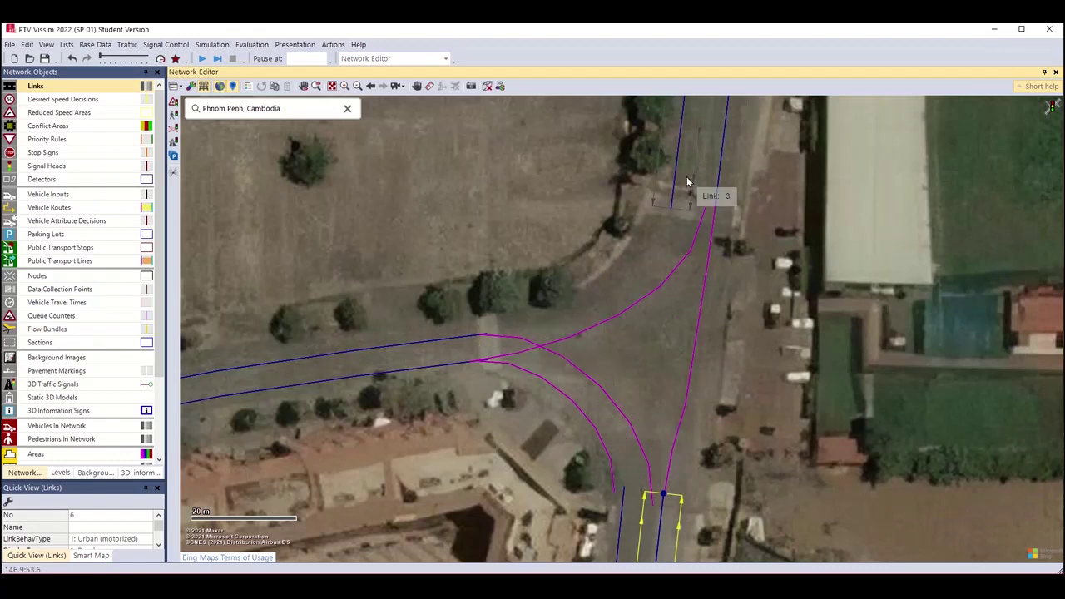
{"action": "left_click_drag", "start_coordinate": [674, 205], "coordinate": [623, 501]}
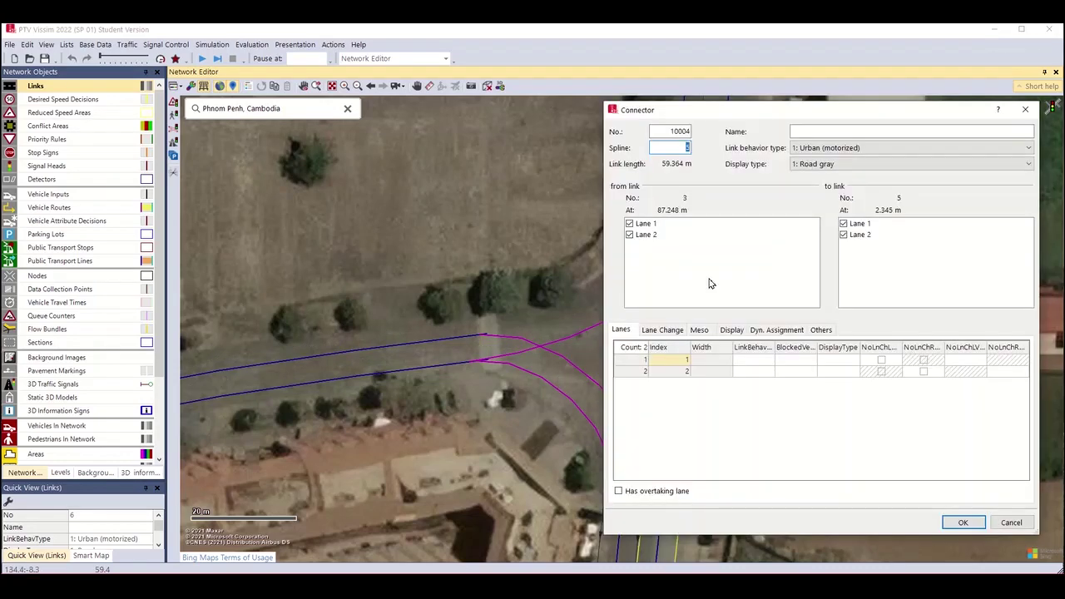
{"action": "left_click", "coordinate": [944, 521]}
{"action": "left_click", "coordinate": [660, 243]}
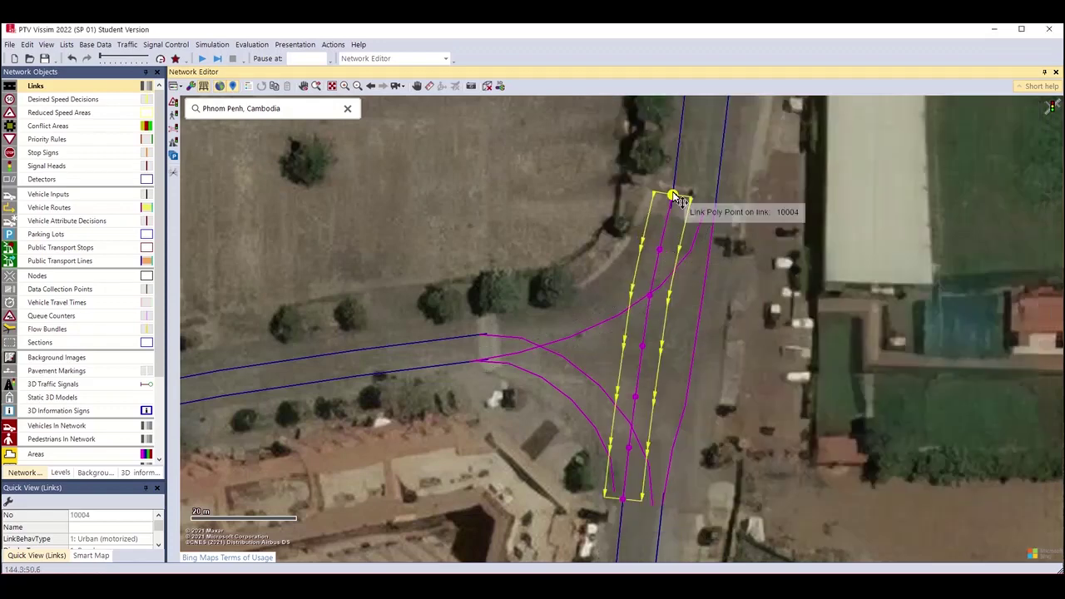
{"action": "left_click_drag", "start_coordinate": [674, 196], "coordinate": [485, 341]}
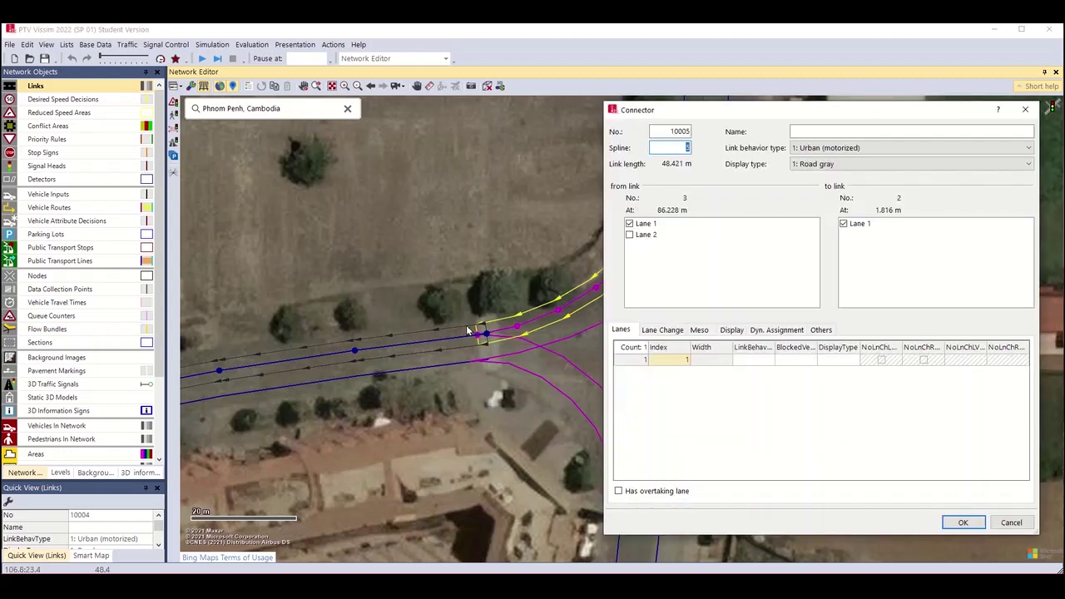
{"action": "left_click", "coordinate": [961, 523]}
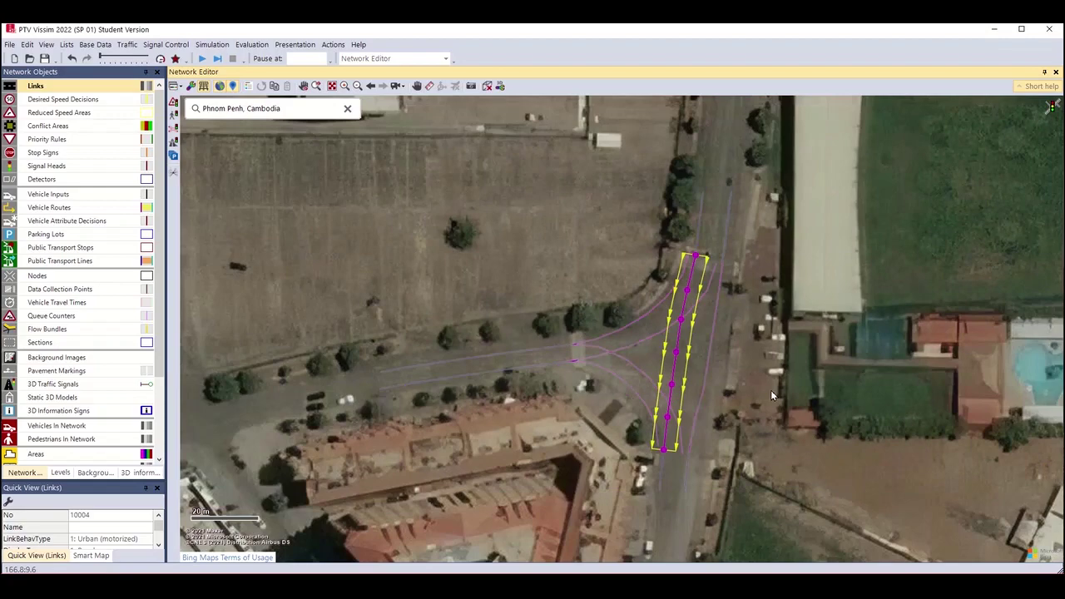
Render links as grey road surfaces with lane markings, recentre on the junction, and choose Vehicle Inputs.
{"action": "scroll", "coordinate": [770, 389], "scroll_direction": "down", "scroll_amount": 3}
{"action": "left_click", "coordinate": [626, 430]}
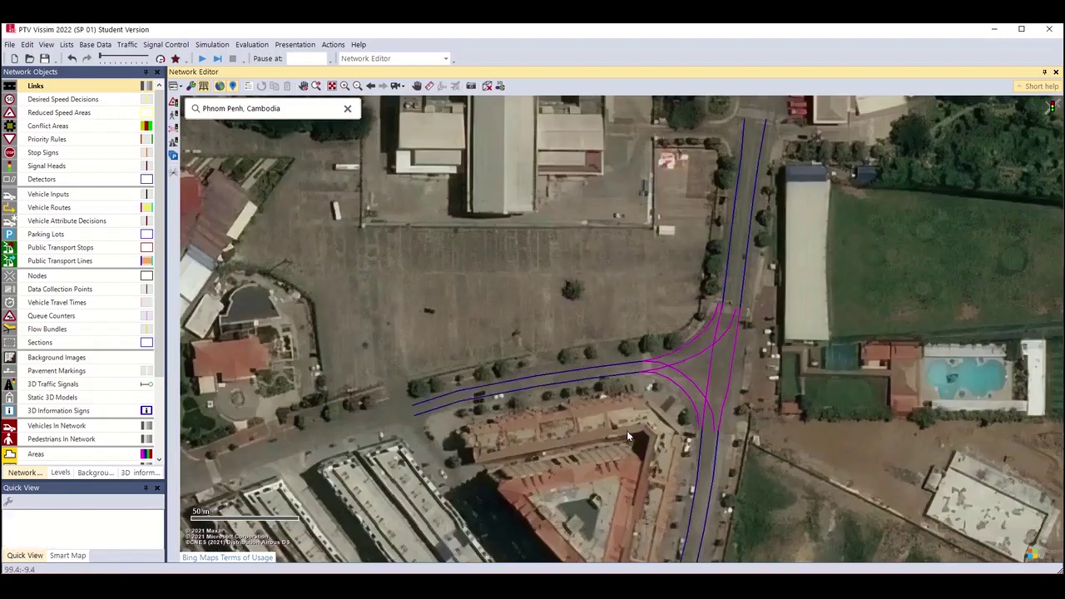
{"action": "scroll", "coordinate": [626, 430], "scroll_direction": "down", "scroll_amount": 2}
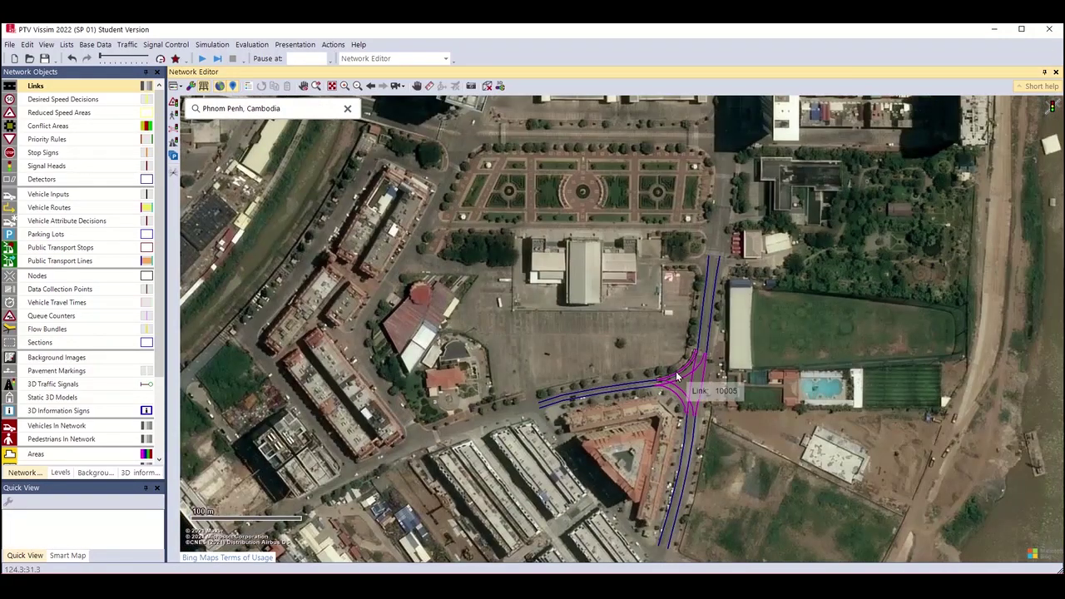
{"action": "key", "text": "ctrl+w"}
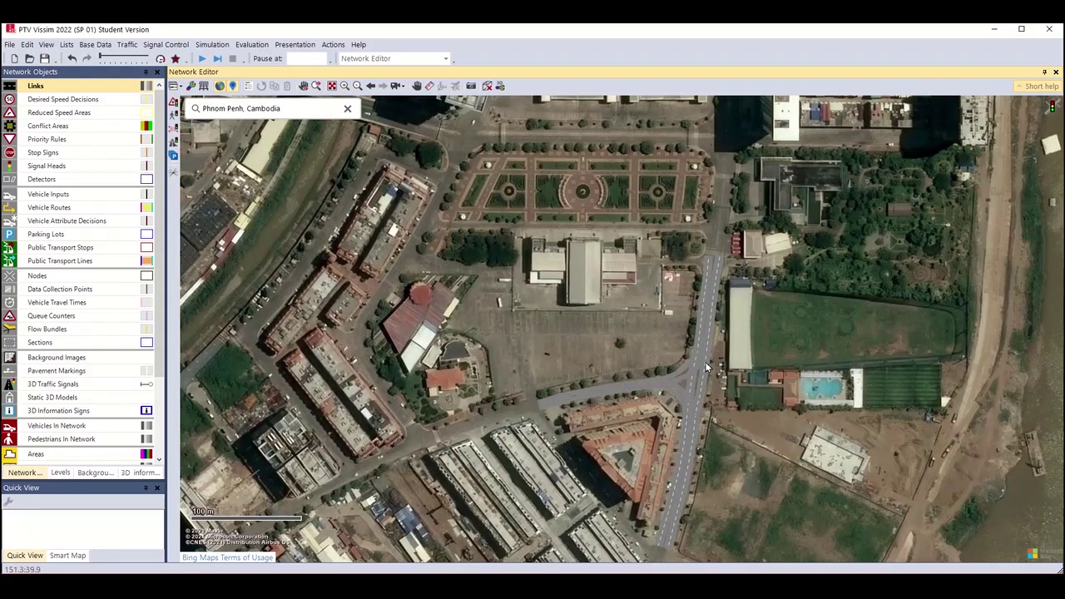
{"action": "scroll", "coordinate": [705, 366], "scroll_direction": "up", "scroll_amount": 1}
{"action": "scroll", "coordinate": [674, 398], "scroll_direction": "up", "scroll_amount": 1}
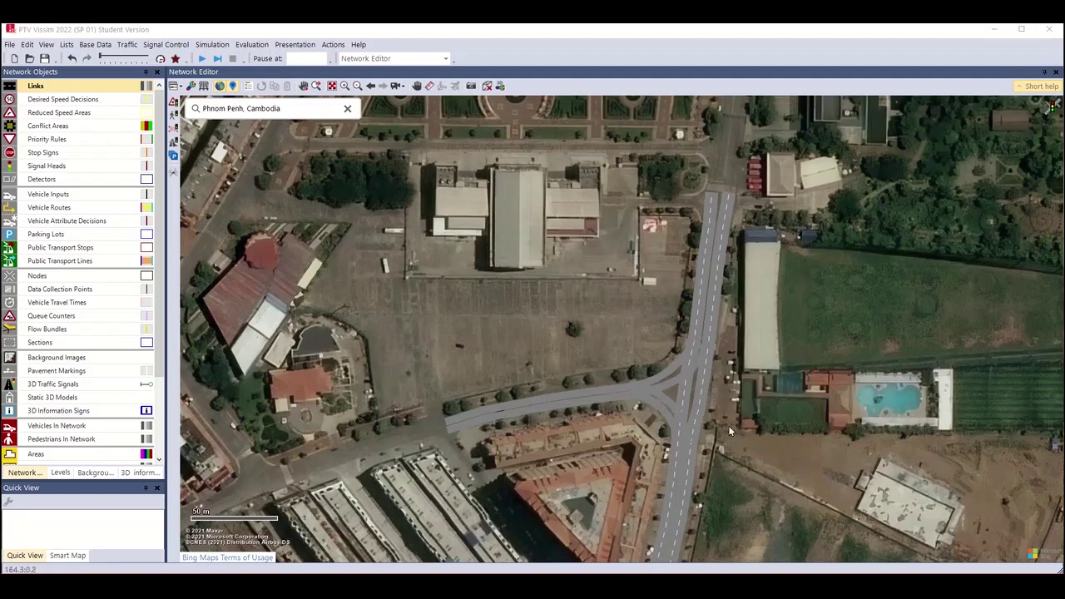
{"action": "left_click_drag", "start_coordinate": [728, 425], "coordinate": [726, 333]}
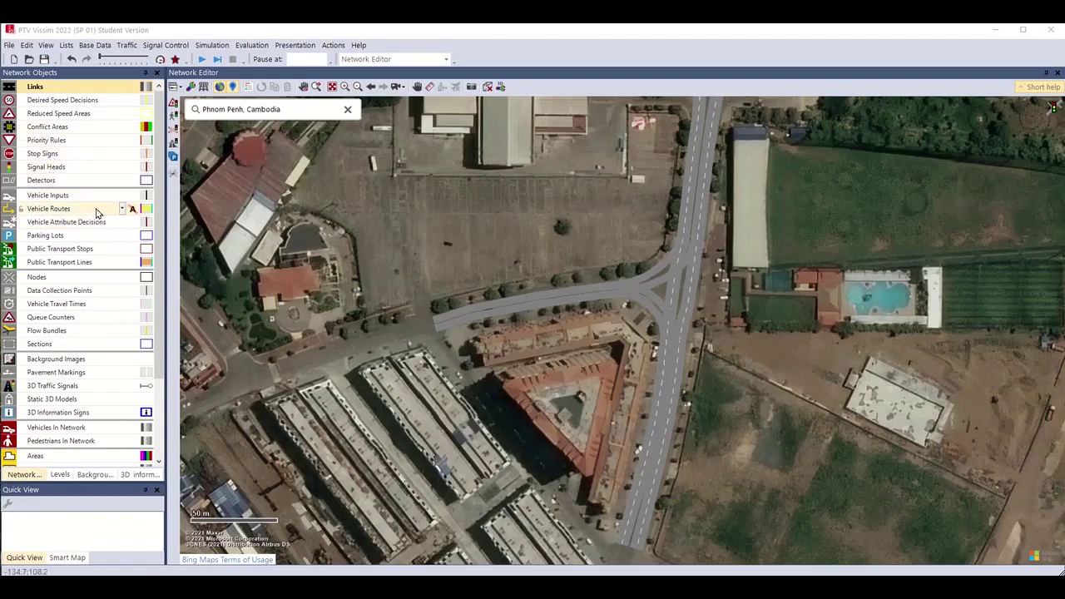
{"action": "left_click", "coordinate": [50, 195]}
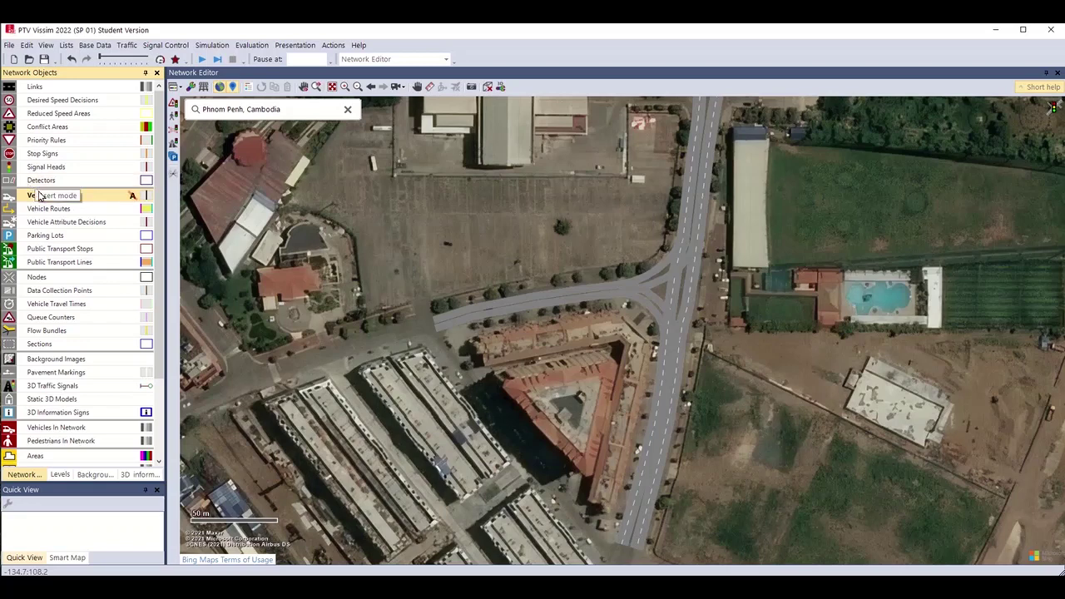
Add a vehicle input at the start of link 1.
{"action": "left_click", "coordinate": [797, 476]}
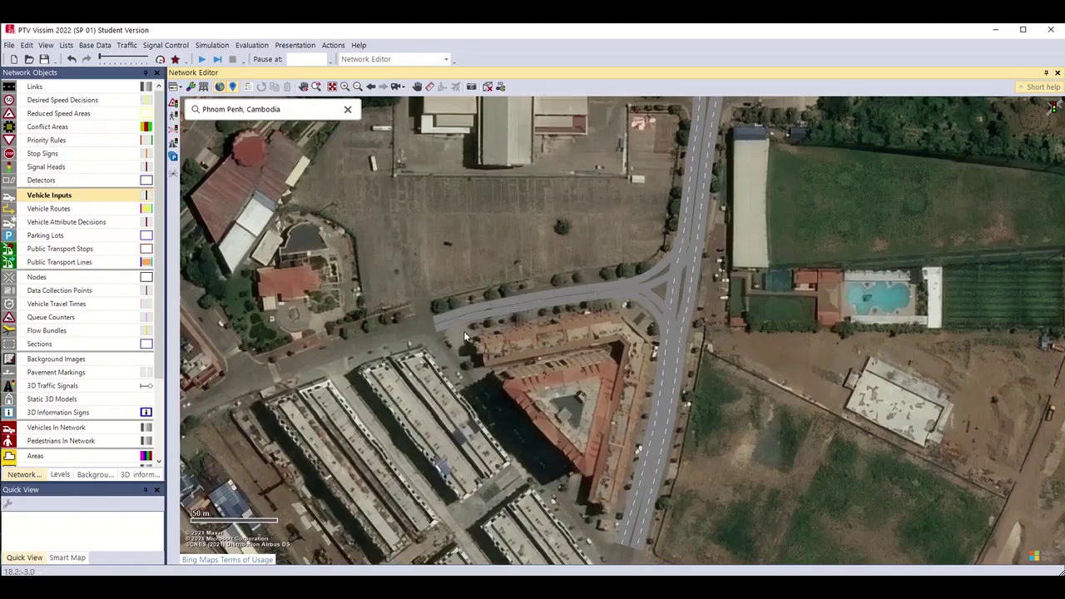
{"action": "scroll", "coordinate": [549, 349], "scroll_direction": "down", "scroll_amount": 2}
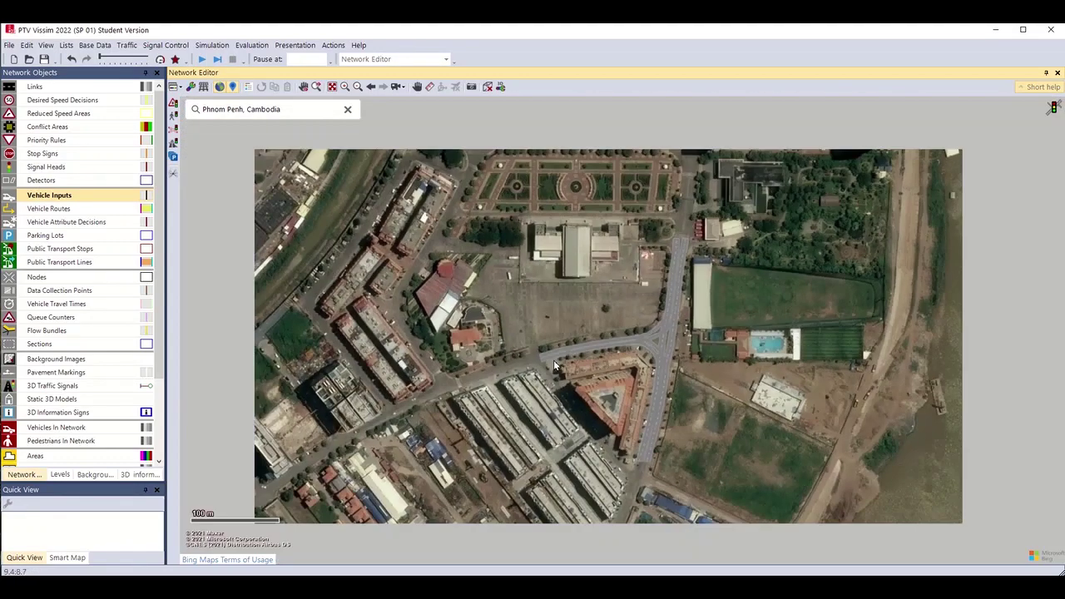
{"action": "scroll", "coordinate": [583, 358], "scroll_direction": "up", "scroll_amount": 2}
{"action": "scroll", "coordinate": [598, 357], "scroll_direction": "up", "scroll_amount": 1}
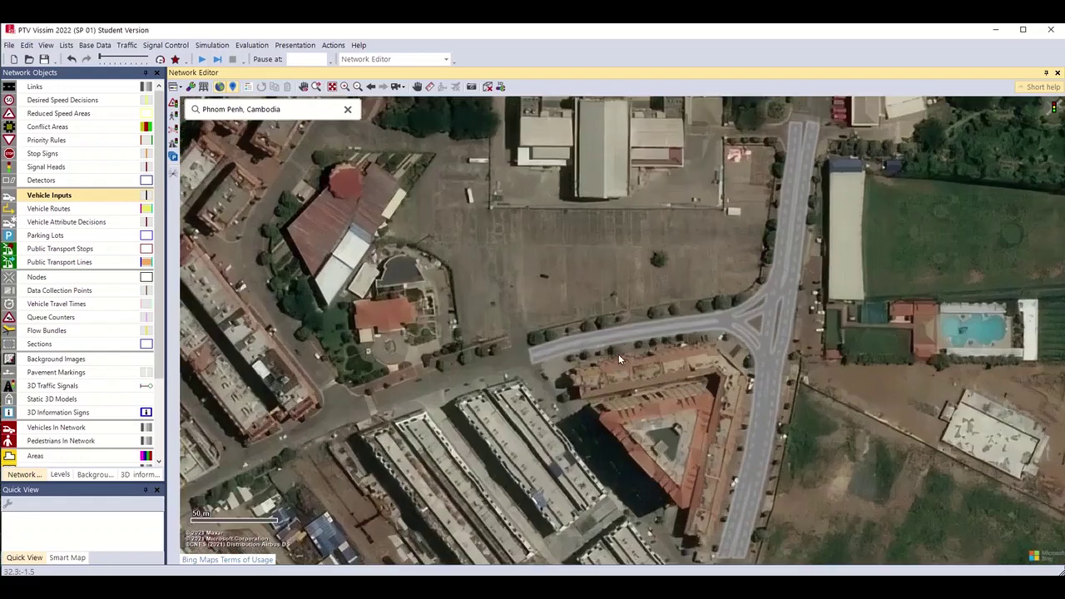
{"action": "scroll", "coordinate": [618, 354], "scroll_direction": "up", "scroll_amount": 2}
{"action": "scroll", "coordinate": [566, 358], "scroll_direction": "up", "scroll_amount": 1}
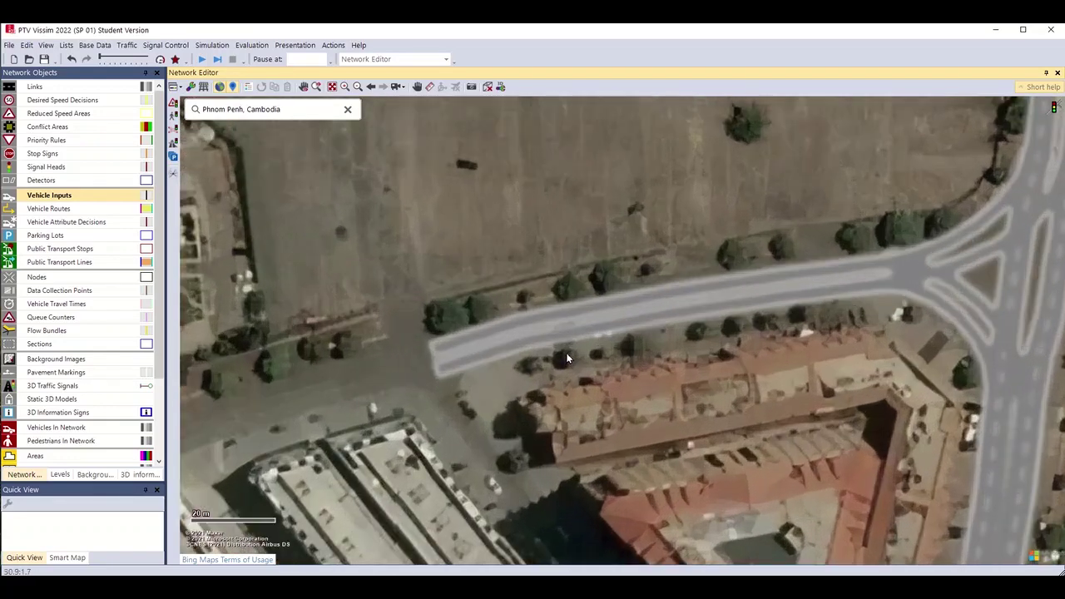
{"action": "scroll", "coordinate": [557, 368], "scroll_direction": "up", "scroll_amount": 1}
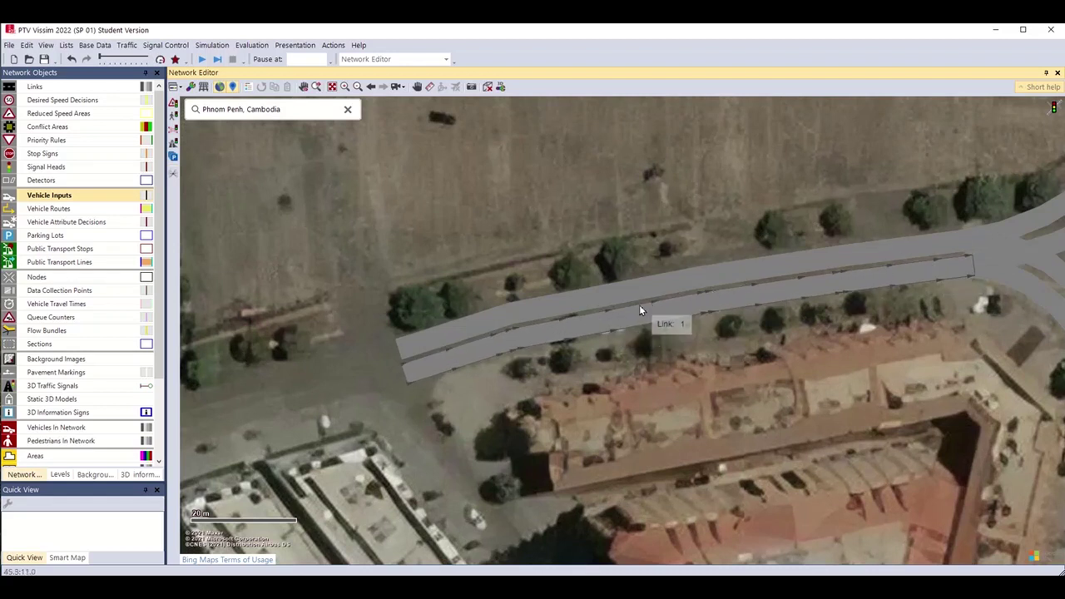
{"action": "right_click", "coordinate": [520, 334], "text": "ctrl"}
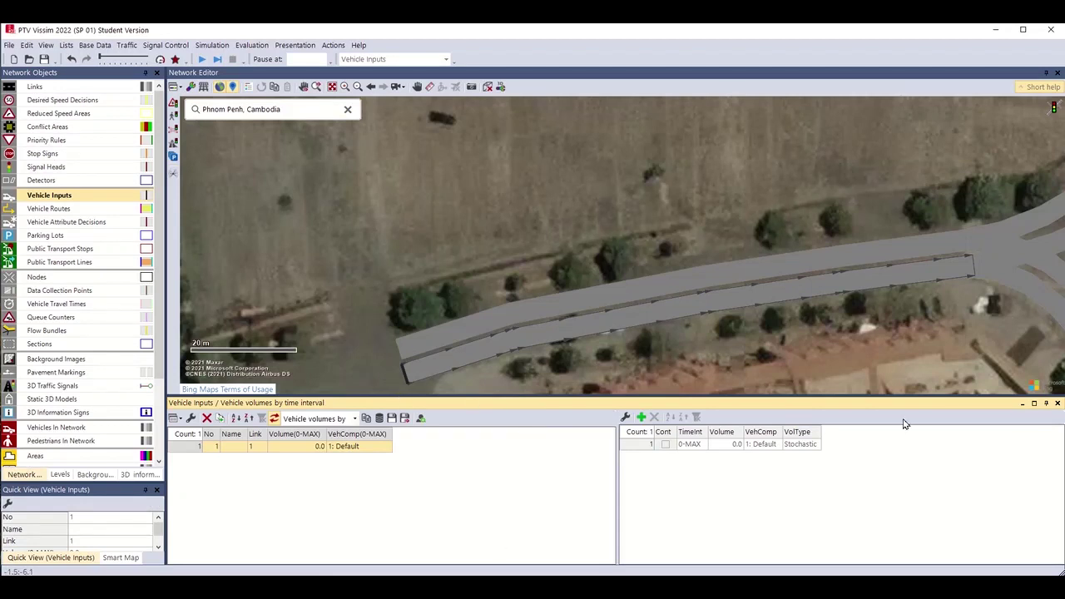
Display link 1's vehicle input in the Vehicle Inputs list.
{"action": "left_click", "coordinate": [1057, 404]}
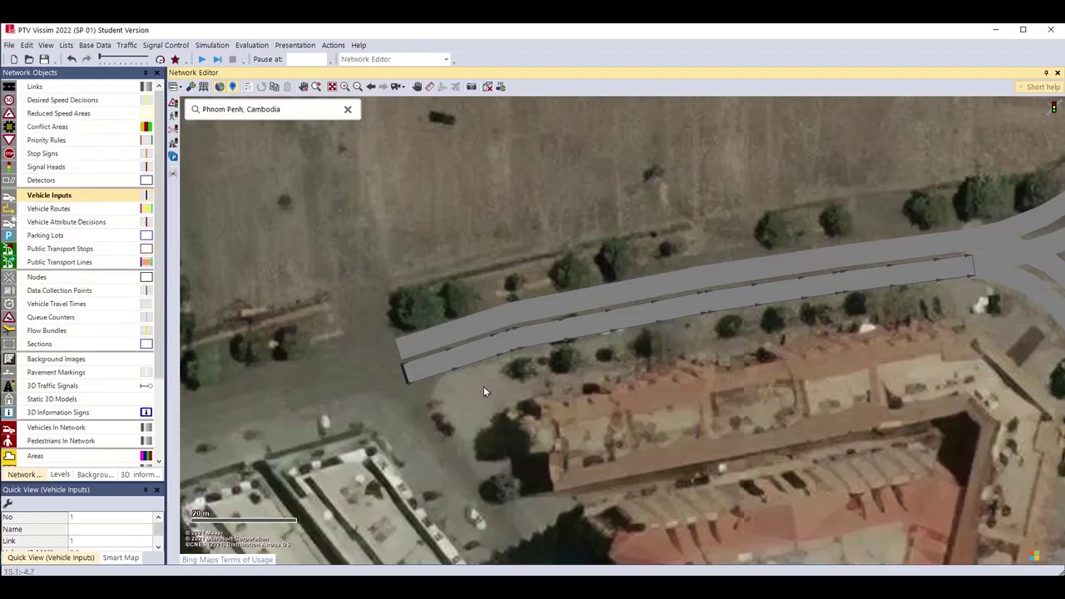
{"action": "right_click", "coordinate": [406, 379]}
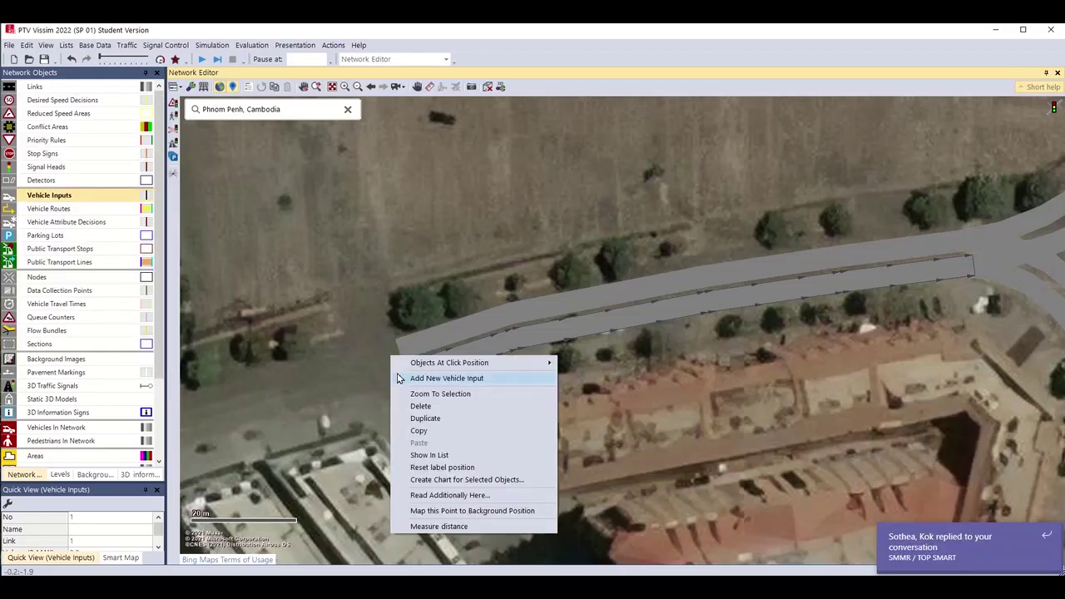
{"action": "mouse_move", "coordinate": [401, 368]}
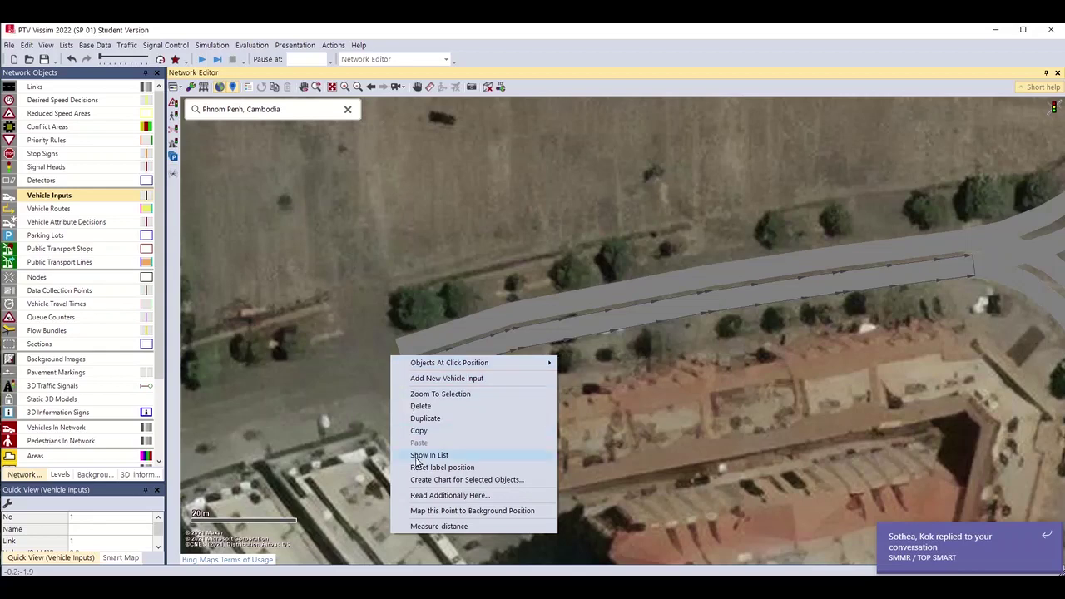
{"action": "left_click", "coordinate": [450, 455]}
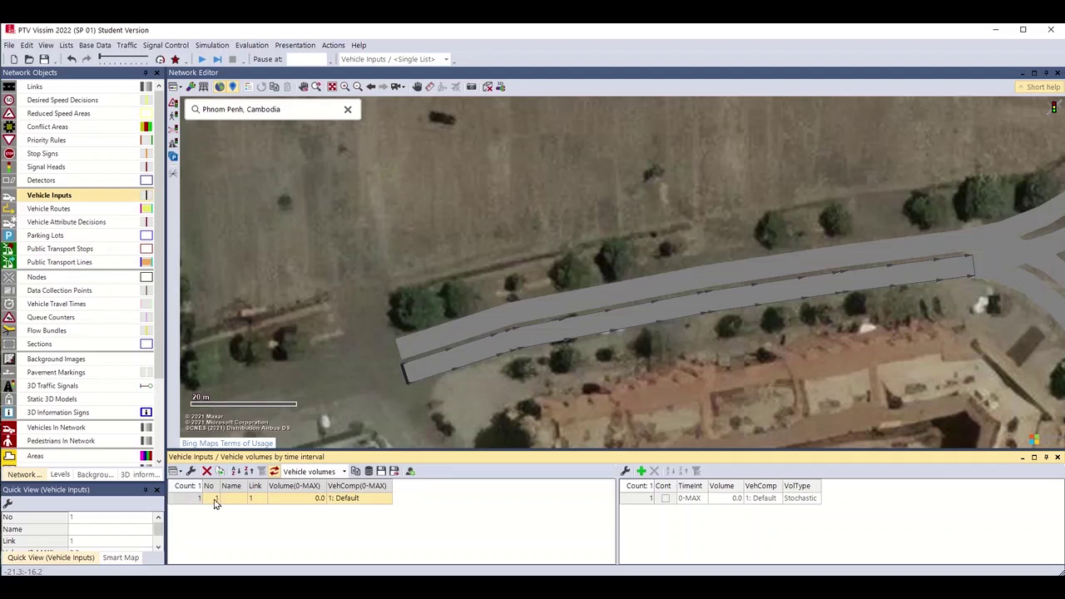
Set vehicle input 1's Volume(0-MAX) to 250.
{"action": "double_click", "coordinate": [308, 499]}
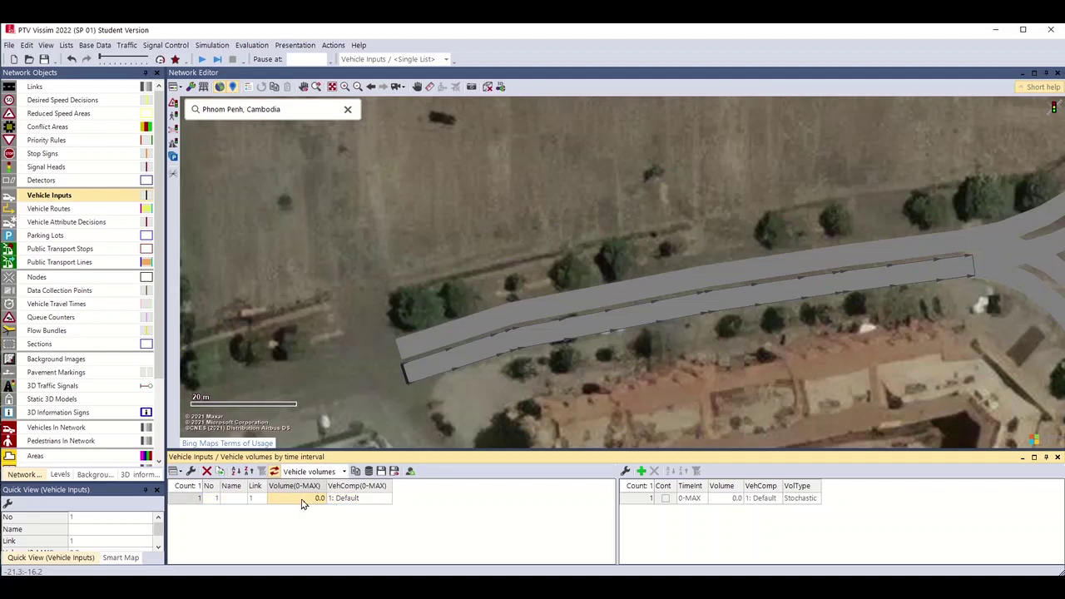
{"action": "key", "text": "ctrl+a"}
{"action": "type", "text": "250"}
{"action": "key", "text": "Return"}
Assign the 1: Default vehicle composition to input 1's time interval.
{"action": "left_click", "coordinate": [622, 497]}
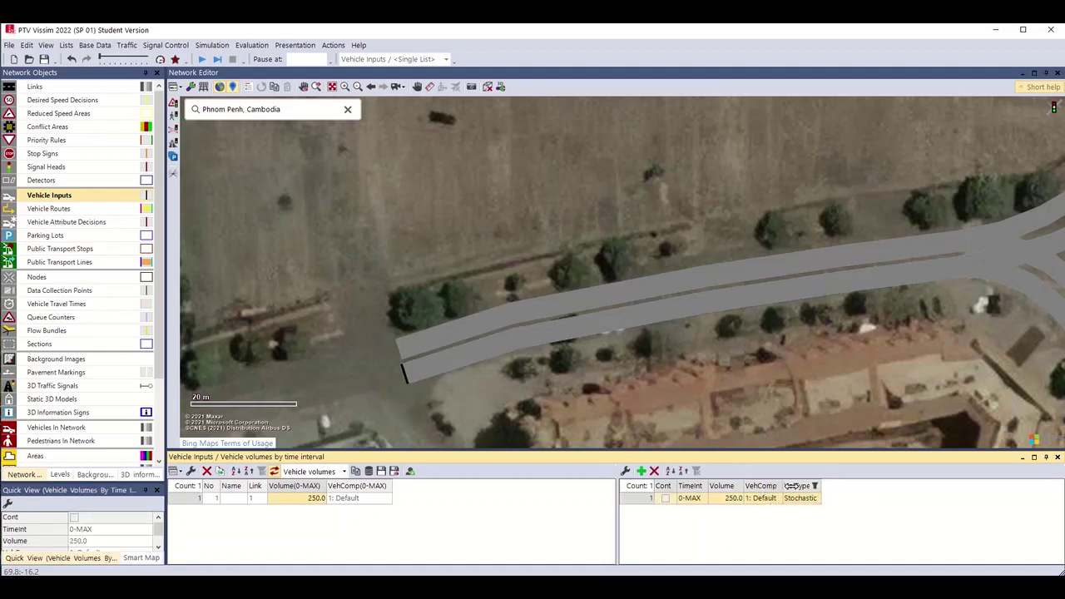
{"action": "left_click_drag", "start_coordinate": [782, 486], "coordinate": [836, 486]}
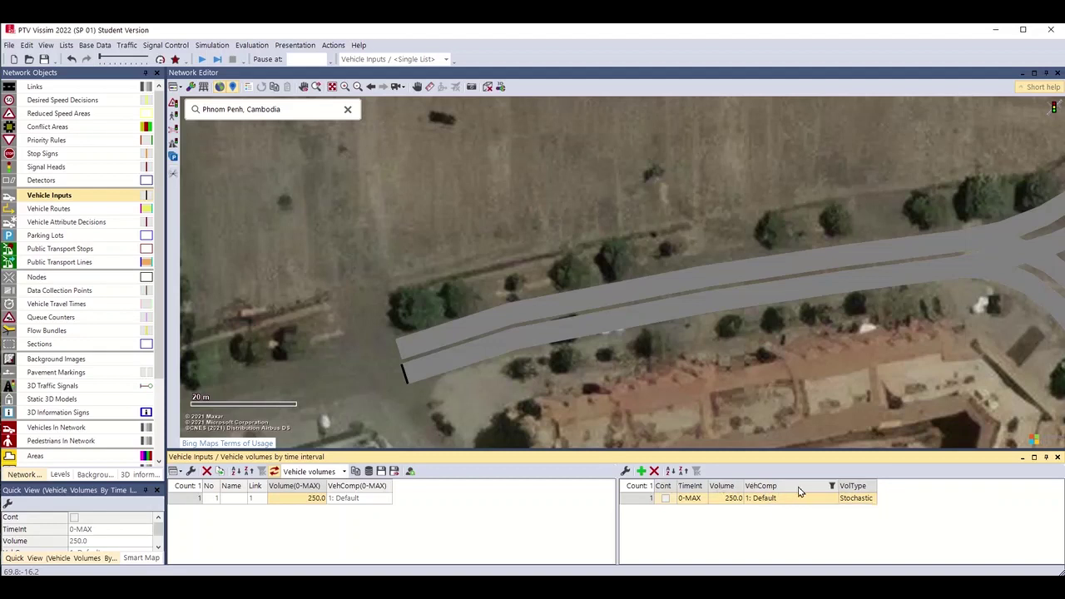
{"action": "left_click", "coordinate": [830, 499]}
{"action": "left_click", "coordinate": [832, 500]}
{"action": "left_click", "coordinate": [757, 510]}
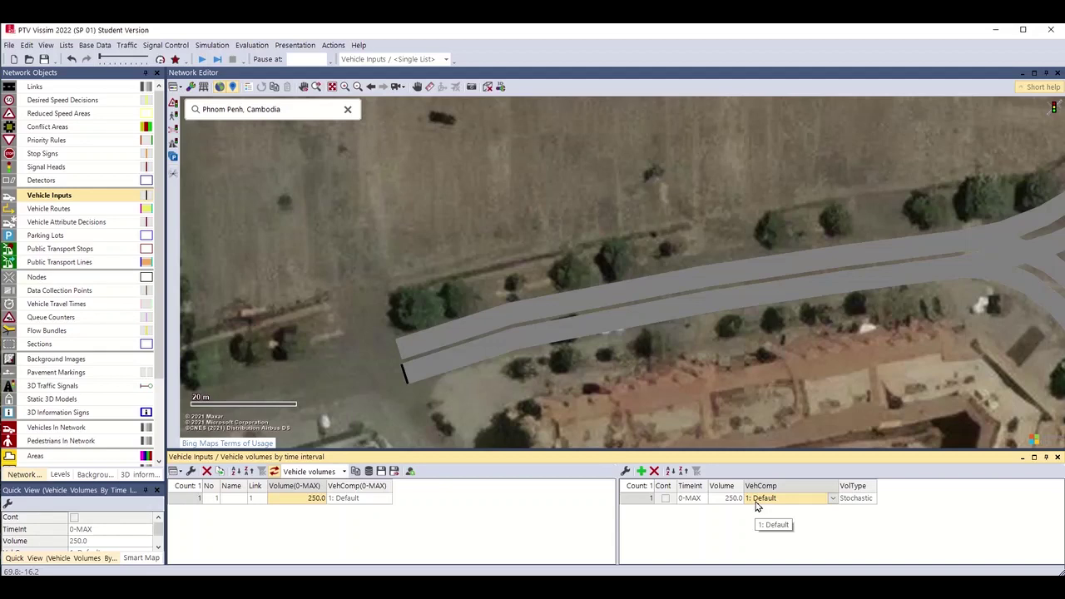
{"action": "left_click", "coordinate": [823, 357]}
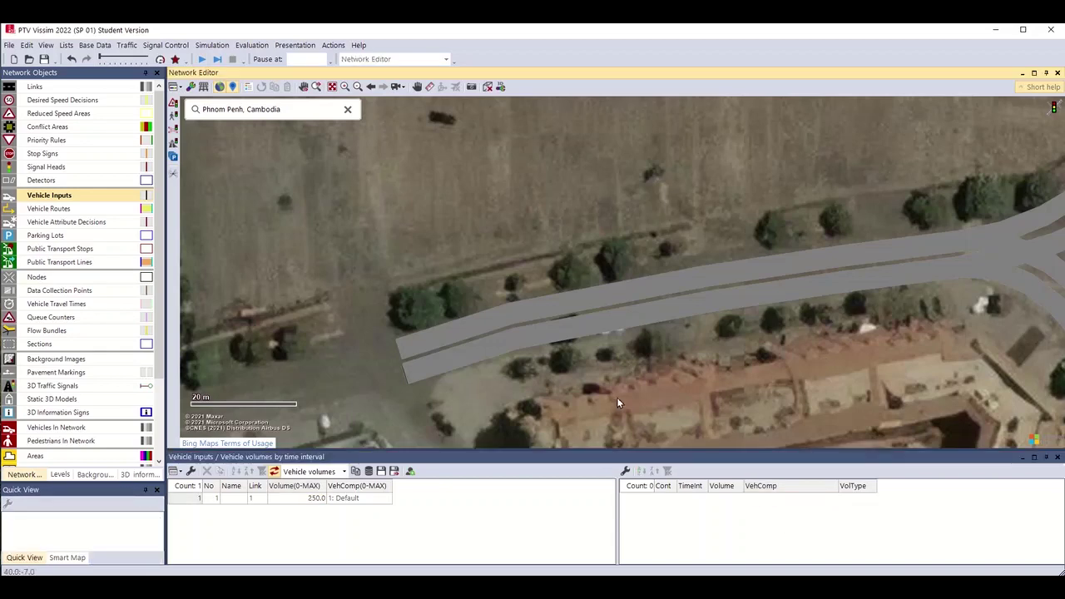
{"action": "scroll", "coordinate": [618, 397], "scroll_direction": "down", "scroll_amount": 2}
{"action": "left_click_drag", "start_coordinate": [679, 380], "coordinate": [524, 446]}
Add vehicle input 2 at the start of Link 3 and input 3 on Link 6.
{"action": "scroll", "coordinate": [747, 177], "scroll_direction": "down", "scroll_amount": 2}
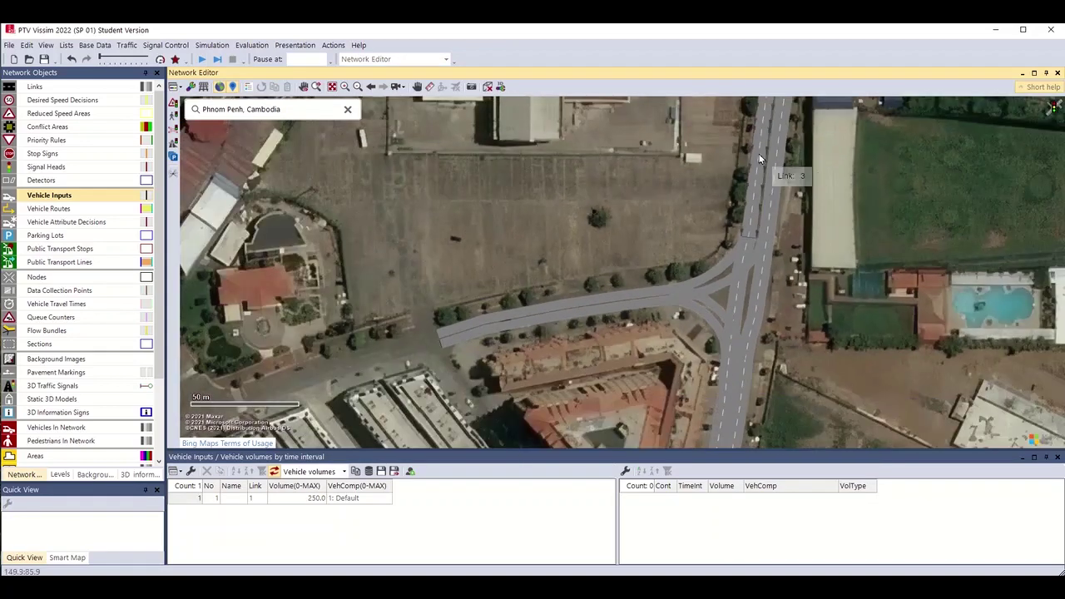
{"action": "left_click_drag", "start_coordinate": [758, 158], "coordinate": [759, 295]}
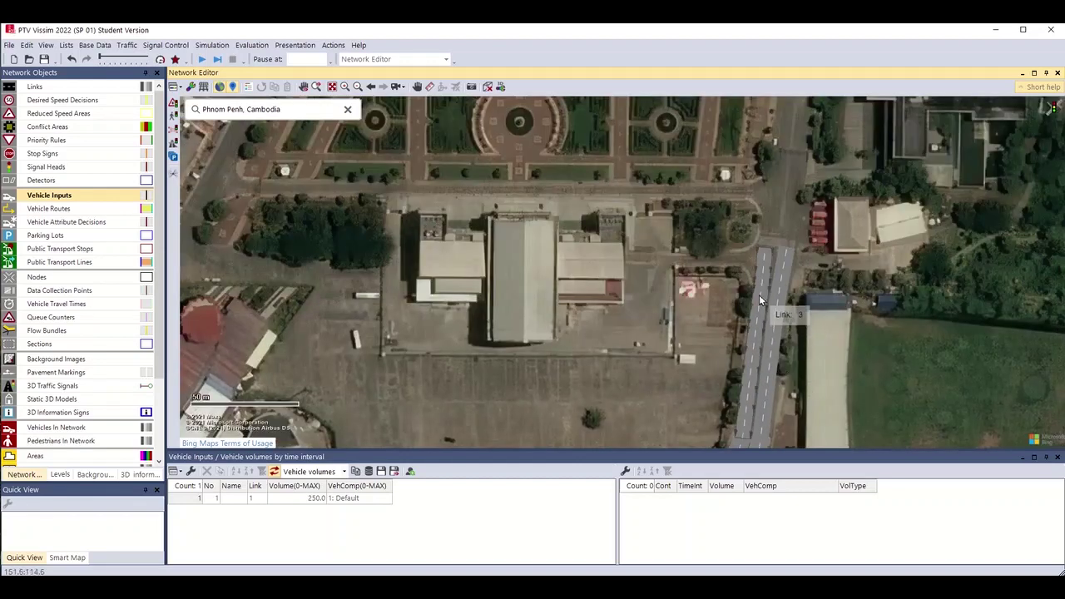
{"action": "left_click_drag", "start_coordinate": [837, 346], "coordinate": [865, 141]}
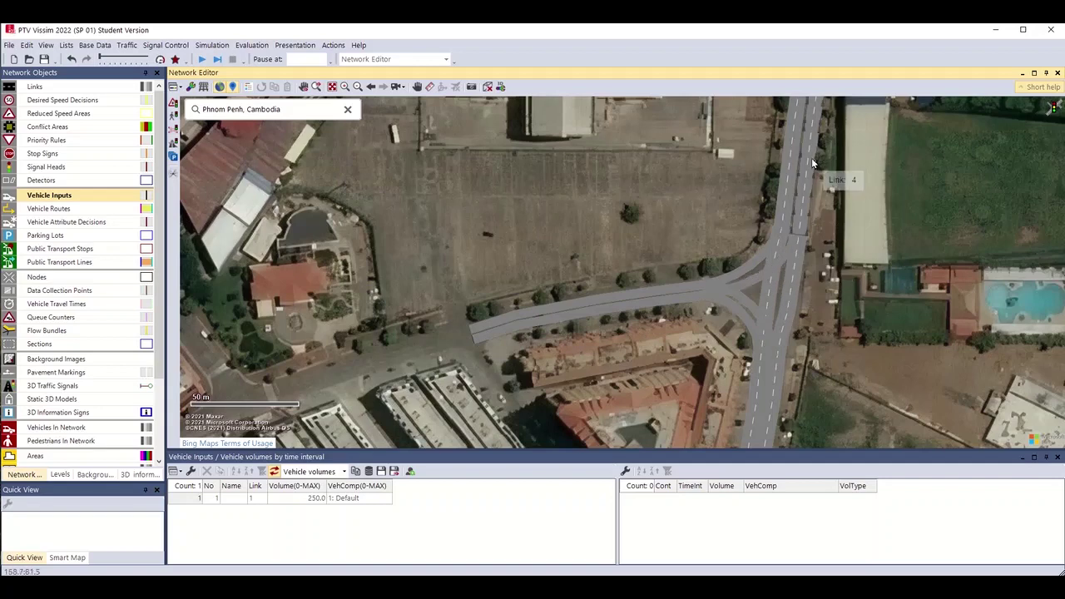
{"action": "scroll", "coordinate": [786, 275], "scroll_direction": "up", "scroll_amount": 3}
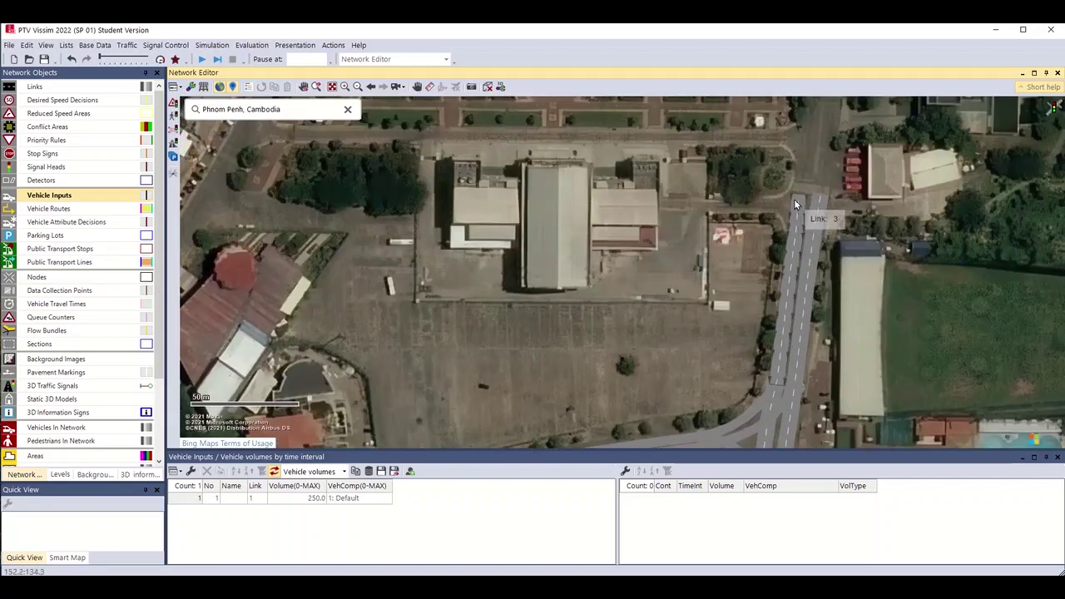
{"action": "right_click", "coordinate": [794, 199]}
{"action": "left_click", "coordinate": [806, 206]}
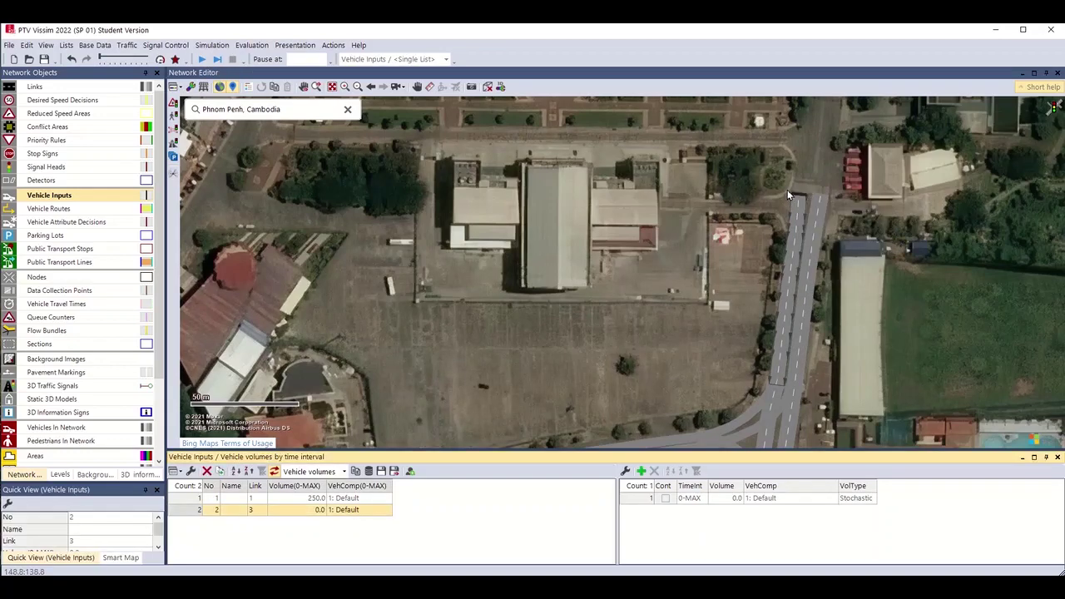
{"action": "left_click_drag", "start_coordinate": [840, 363], "coordinate": [838, 196]}
{"action": "left_click", "coordinate": [807, 213]}
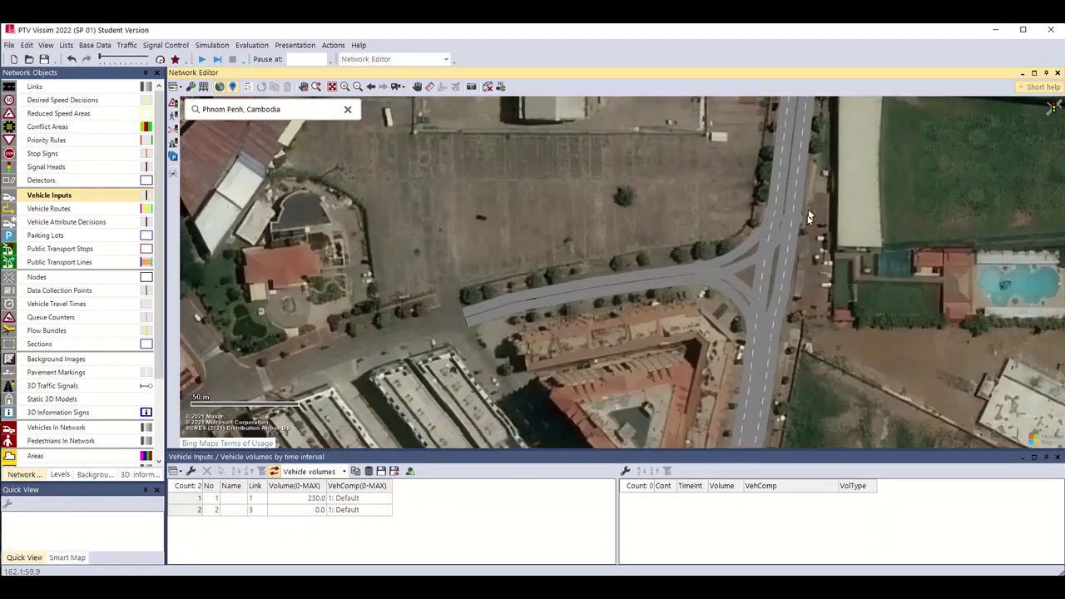
{"action": "left_click_drag", "start_coordinate": [803, 353], "coordinate": [809, 181]}
{"action": "scroll", "coordinate": [739, 352], "scroll_direction": "up", "scroll_amount": 1}
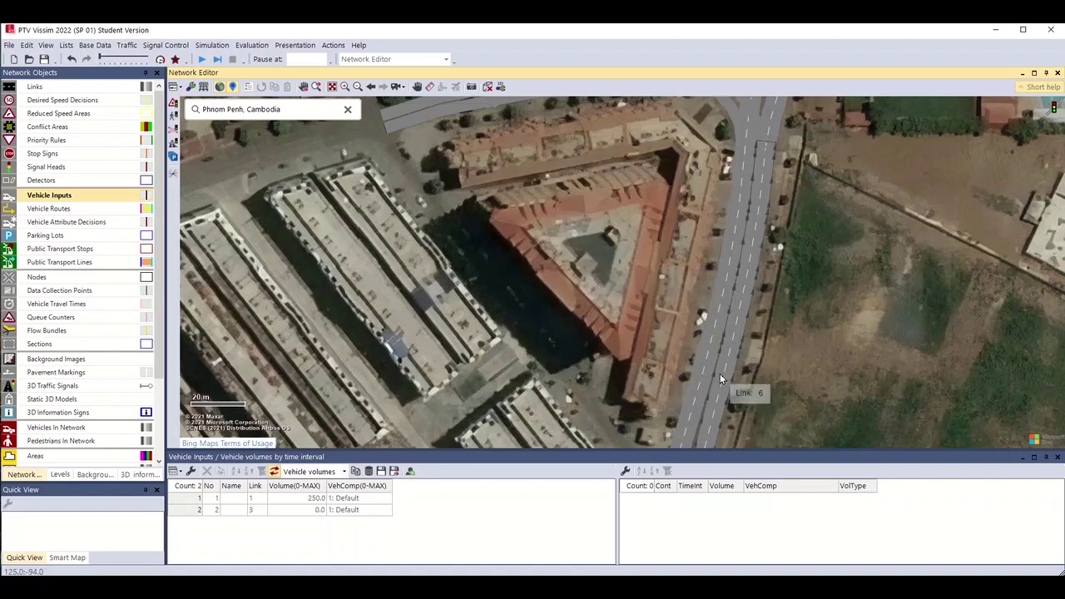
{"action": "right_click", "coordinate": [719, 376]}
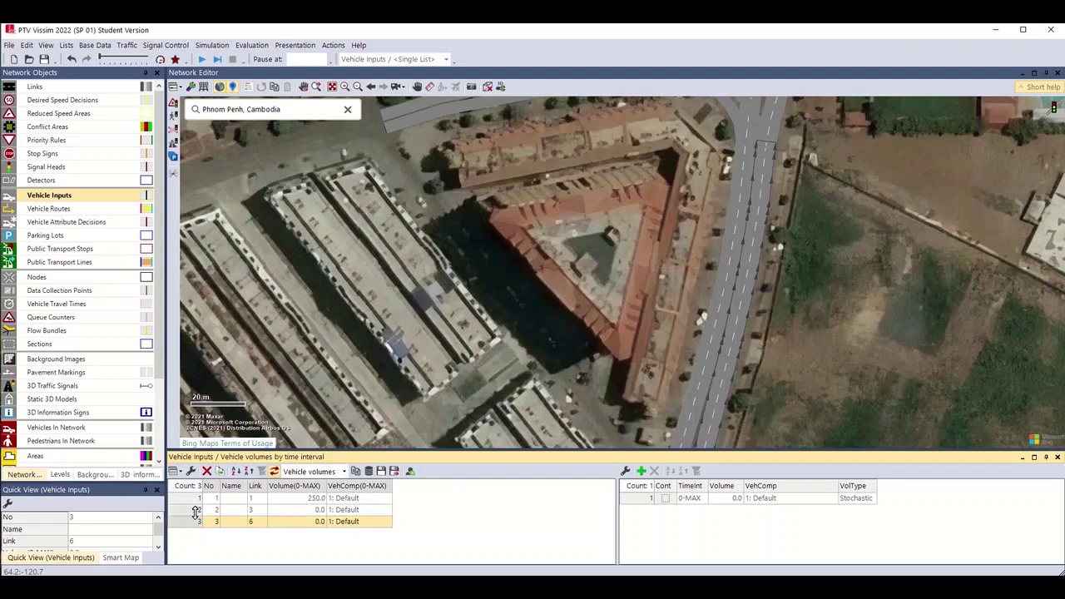
{"action": "scroll", "coordinate": [564, 352], "scroll_direction": "down", "scroll_amount": 3}
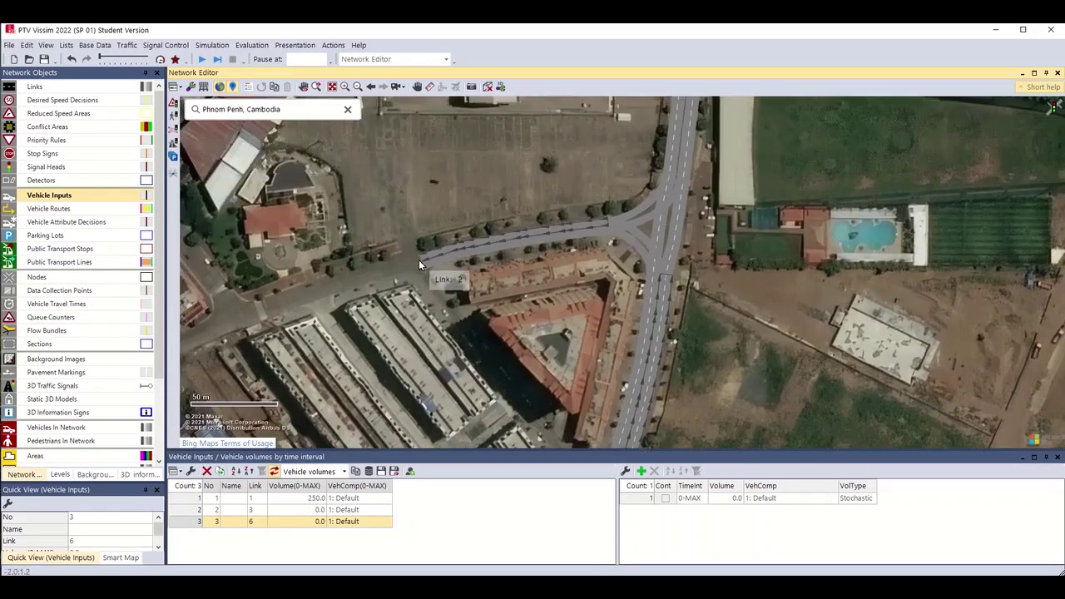
Check in the list which link each of vehicle inputs 1, 2 and 3 sits on.
{"action": "left_click", "coordinate": [193, 499]}
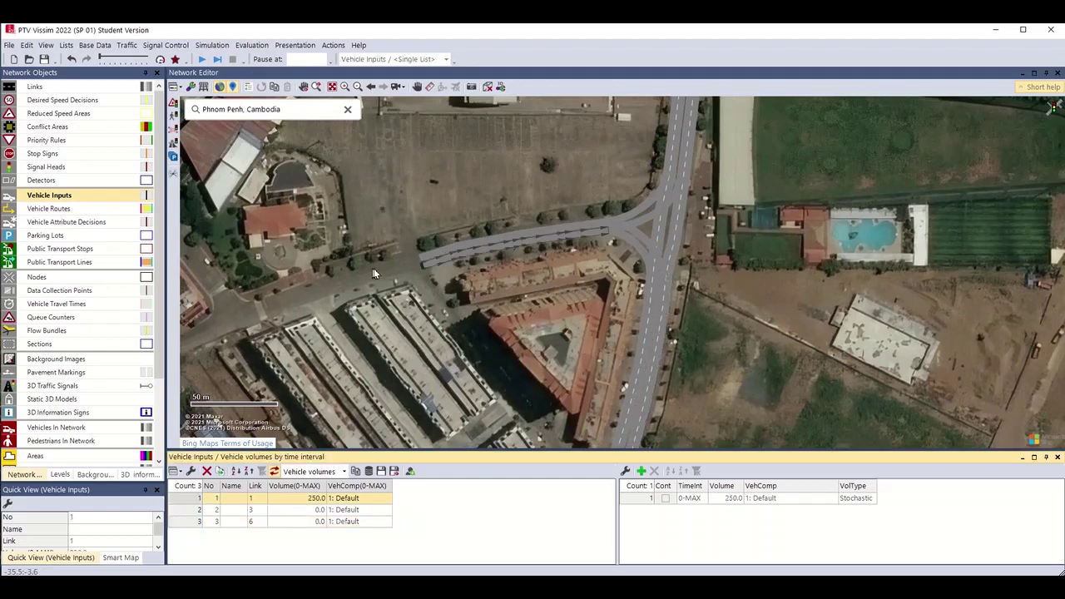
{"action": "left_click_drag", "start_coordinate": [488, 293], "coordinate": [463, 377]}
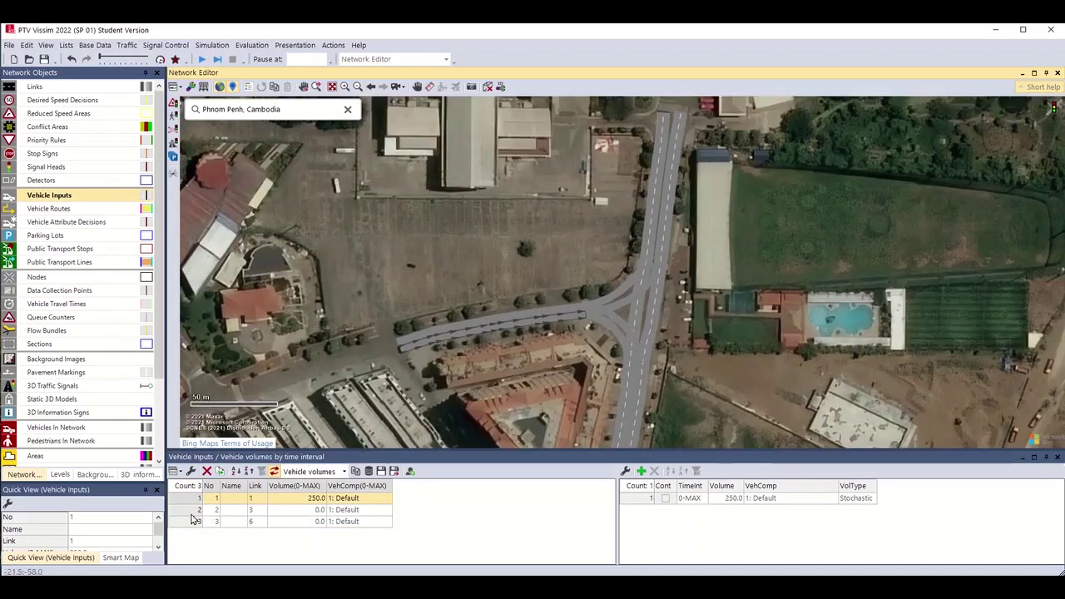
{"action": "left_click", "coordinate": [191, 510]}
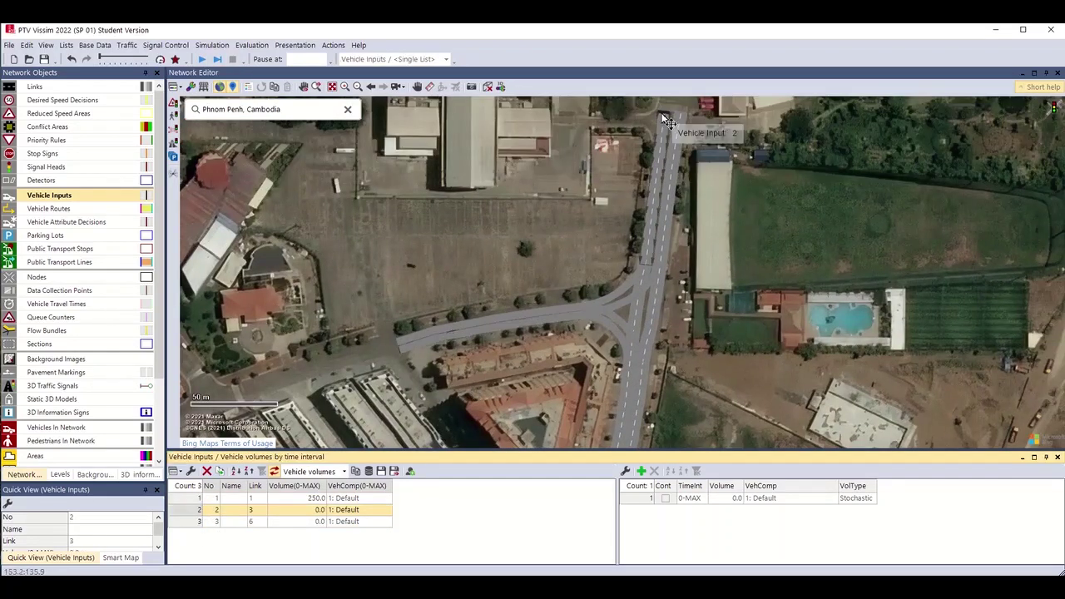
{"action": "left_click_drag", "start_coordinate": [657, 275], "coordinate": [674, 189]}
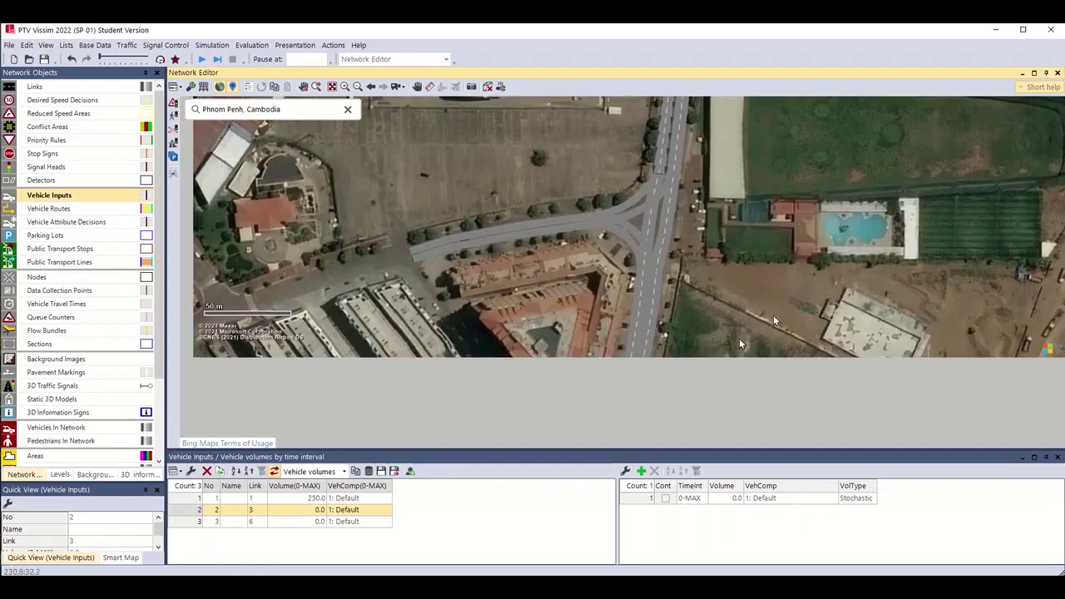
{"action": "left_click", "coordinate": [174, 522]}
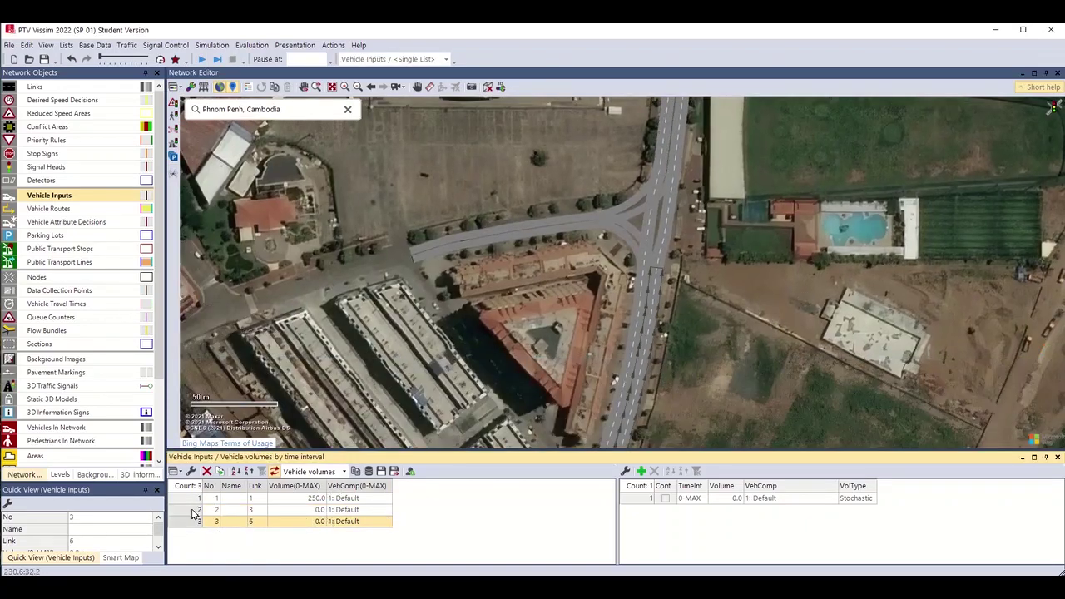
{"action": "left_click", "coordinate": [191, 510]}
{"action": "left_click_drag", "start_coordinate": [742, 234], "coordinate": [767, 317]}
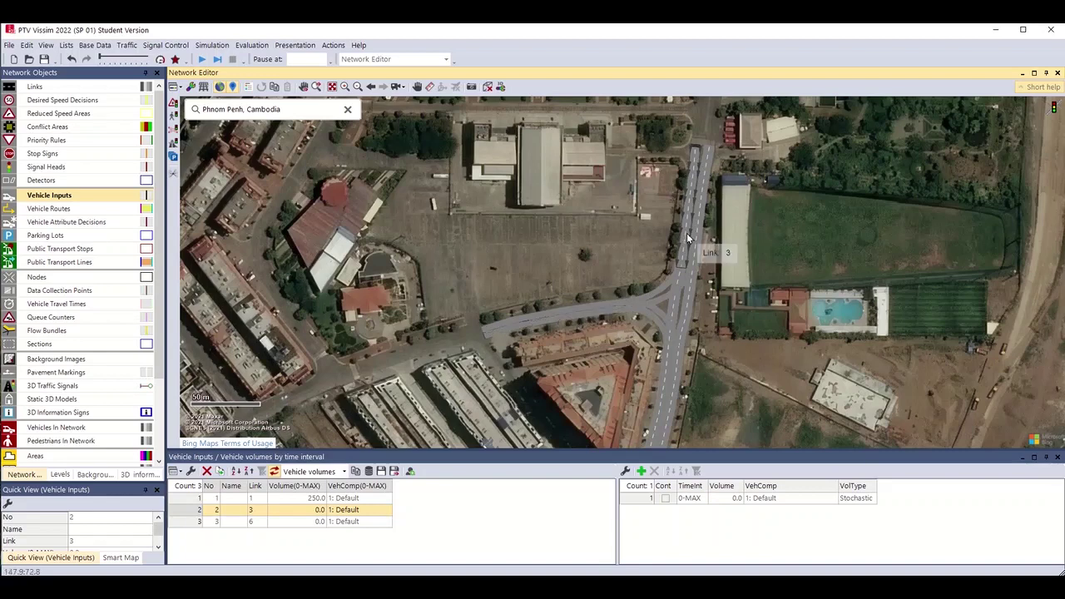
Enter volume 500 for input 2 on Link 3 and 600 for input 3 on Link 6.
{"action": "left_click", "coordinate": [298, 510]}
{"action": "type", "text": "500"}
{"action": "key", "text": "Return"}
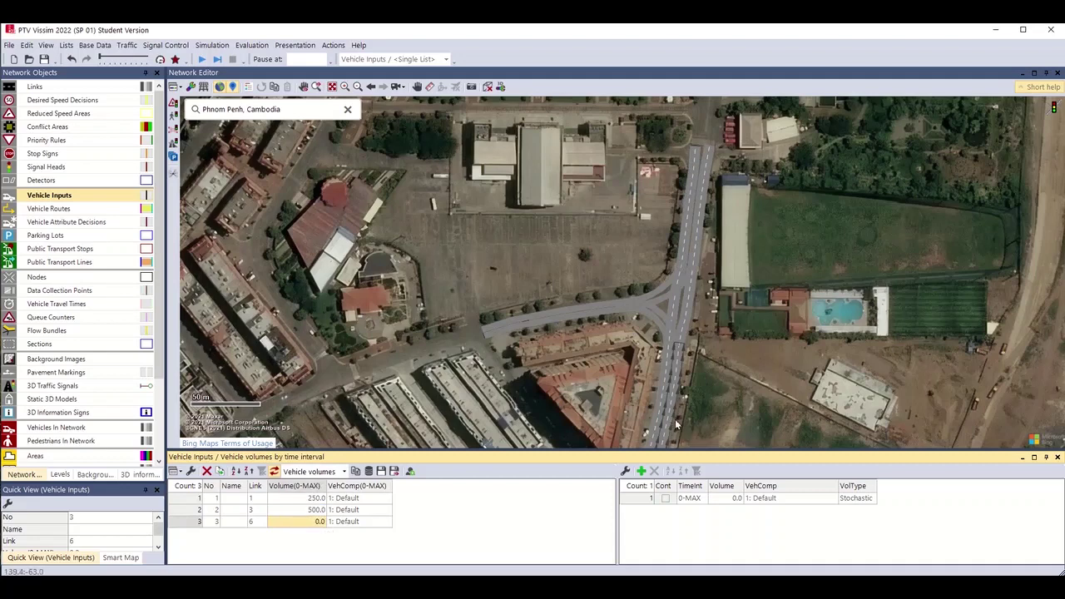
{"action": "left_click", "coordinate": [287, 522]}
{"action": "type", "text": "600"}
{"action": "key", "text": "Return"}
{"action": "left_click", "coordinate": [182, 502], "text": "shift"}
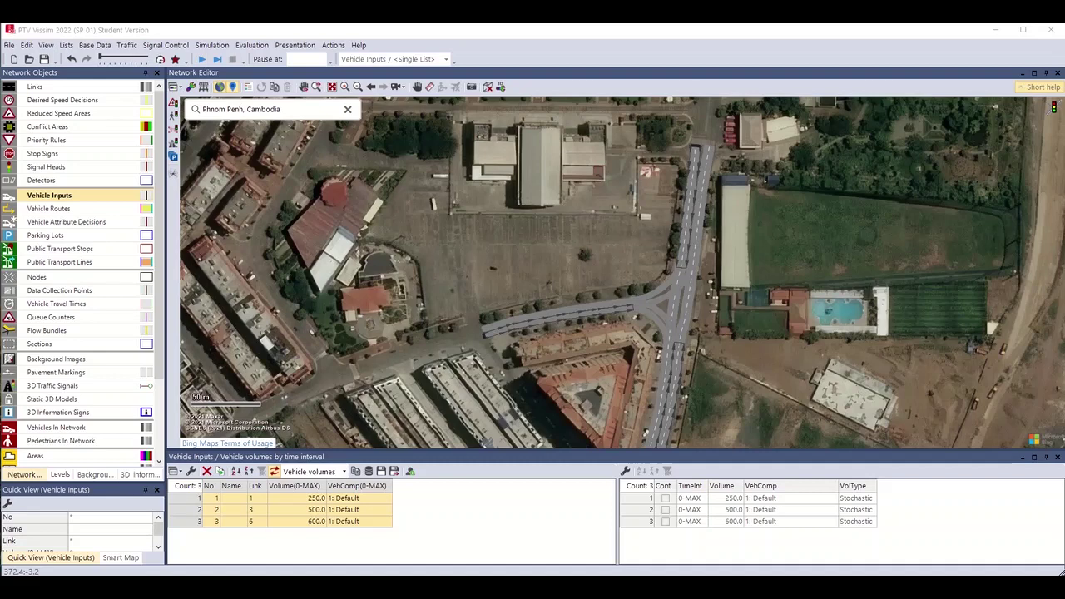
{"action": "left_click_drag", "start_coordinate": [578, 390], "coordinate": [580, 356]}
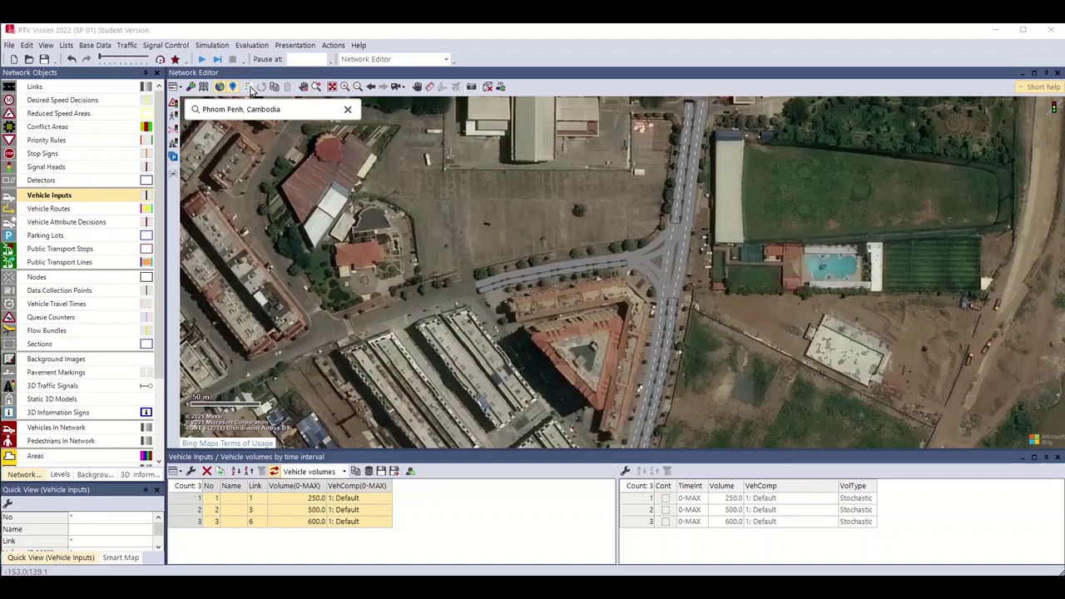
Start the simulation and, in the save prompt, browse into the T-Junction project folder.
{"action": "left_click", "coordinate": [203, 60]}
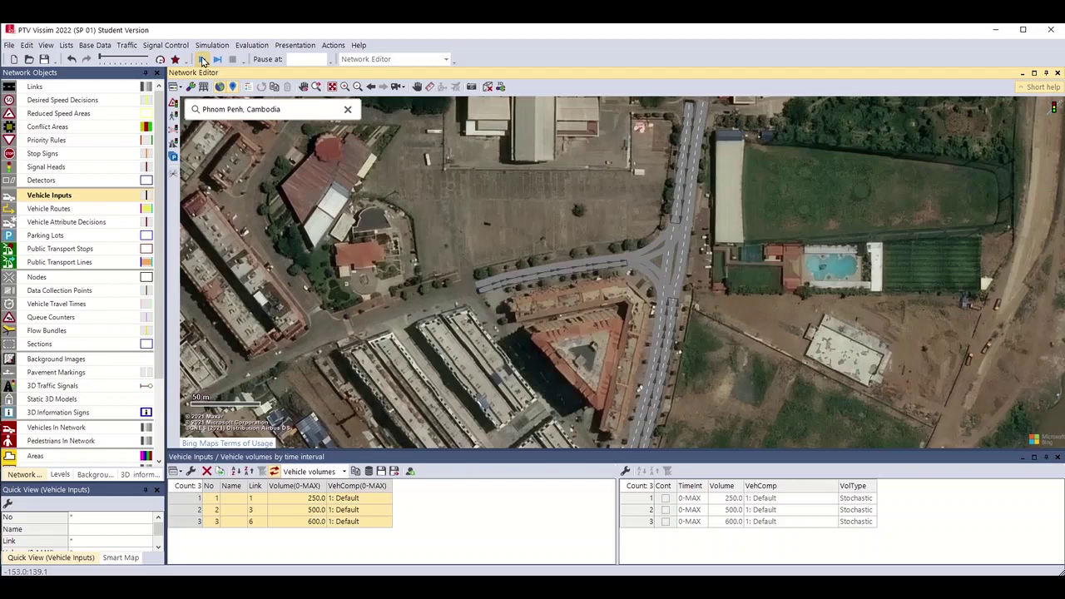
{"action": "left_click", "coordinate": [203, 60]}
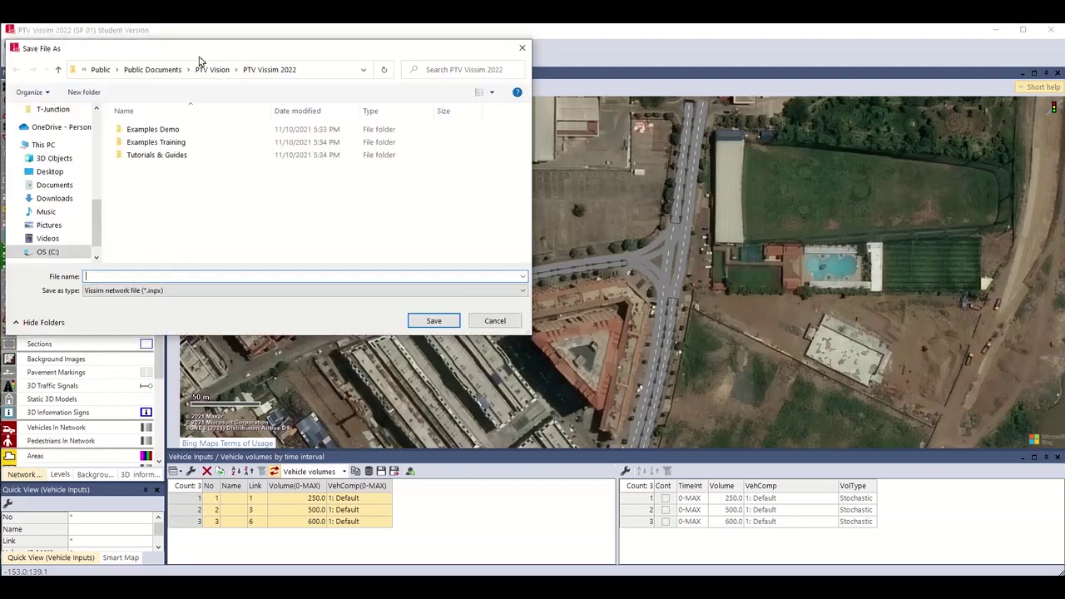
{"action": "left_click_drag", "start_coordinate": [164, 48], "coordinate": [292, 53]}
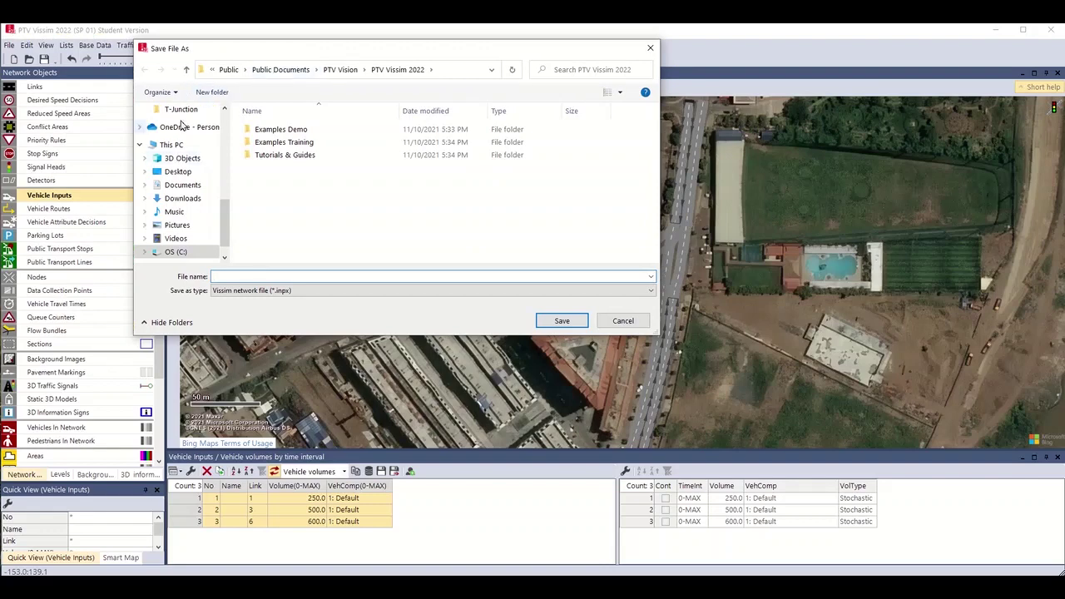
{"action": "scroll", "coordinate": [183, 145], "scroll_direction": "up", "scroll_amount": 2}
{"action": "left_click", "coordinate": [181, 163]}
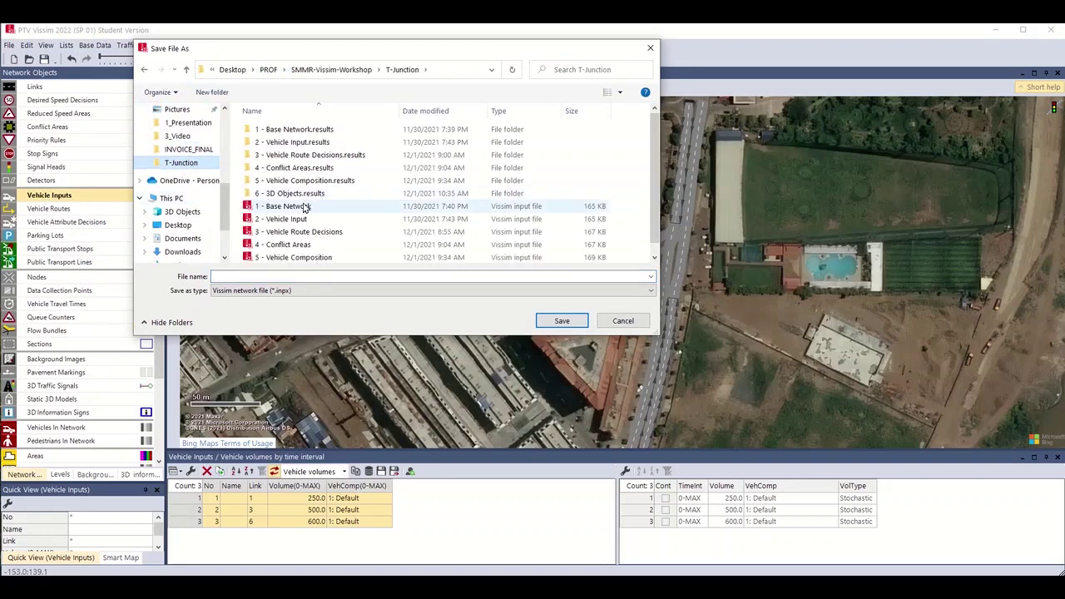
{"action": "scroll", "coordinate": [268, 204], "scroll_direction": "down", "scroll_amount": 1}
{"action": "scroll", "coordinate": [266, 208], "scroll_direction": "up", "scroll_amount": 1}
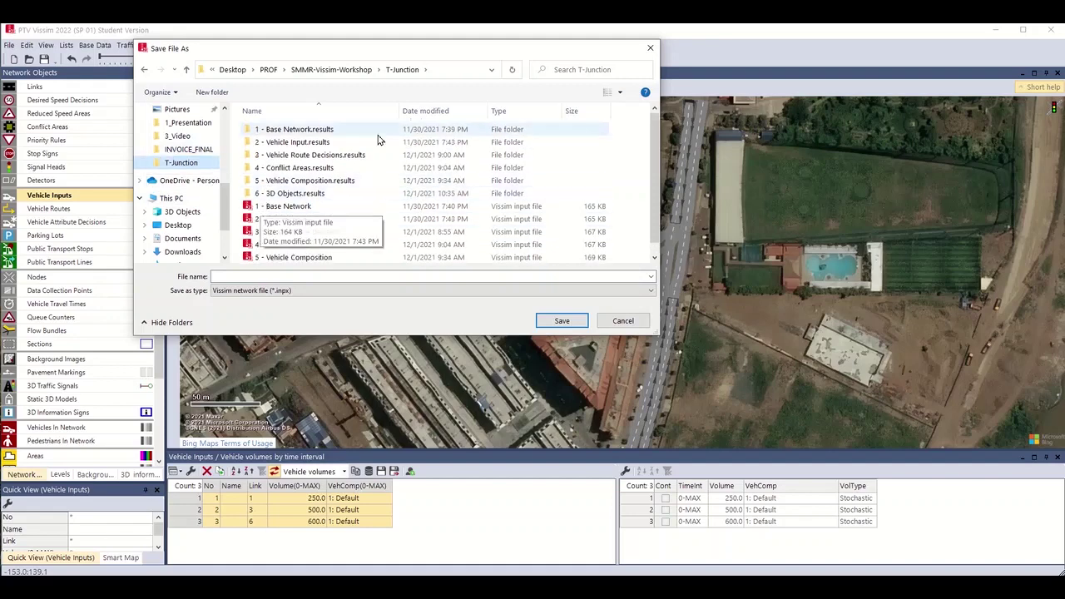
Create a new folder named T-Junction_KohPich inside T-Junction and open it.
{"action": "right_click", "coordinate": [619, 256]}
{"action": "mouse_move", "coordinate": [653, 381]}
{"action": "left_click", "coordinate": [798, 381]}
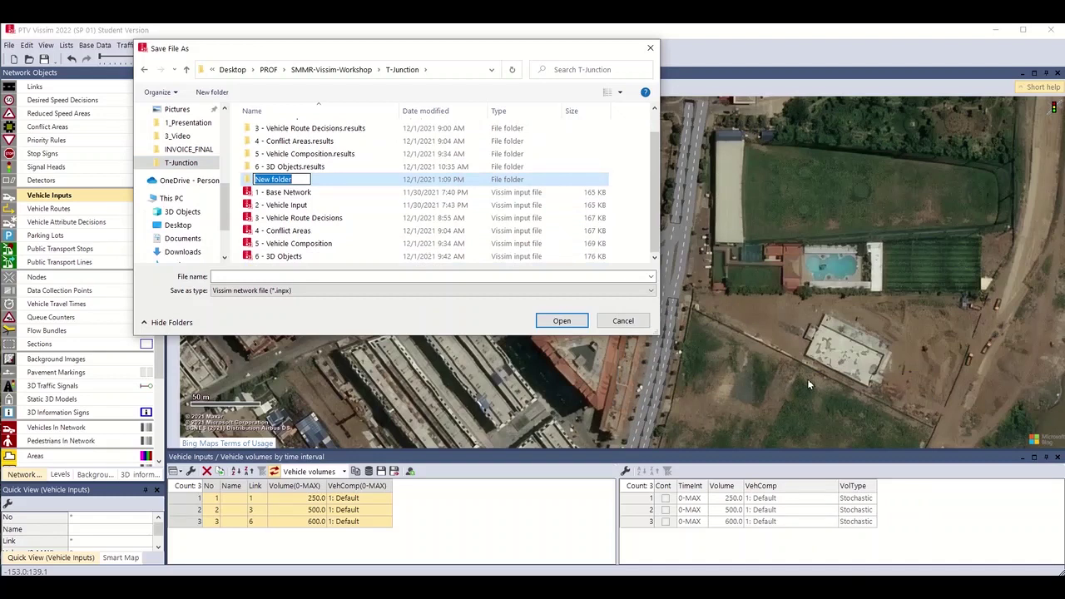
{"action": "type", "text": "T-Junction_Koh"}
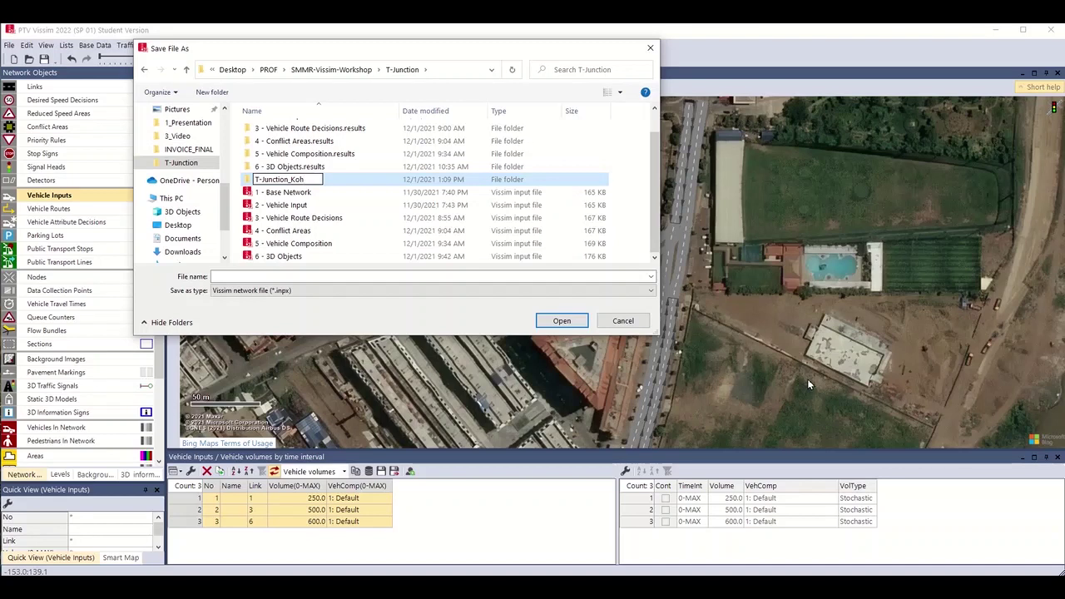
{"action": "type", "text": "Pich"}
{"action": "double_click", "coordinate": [247, 183]}
Save the network as '1 - Base_Network_Vehicle_Inputs'.
{"action": "left_click", "coordinate": [246, 276]}
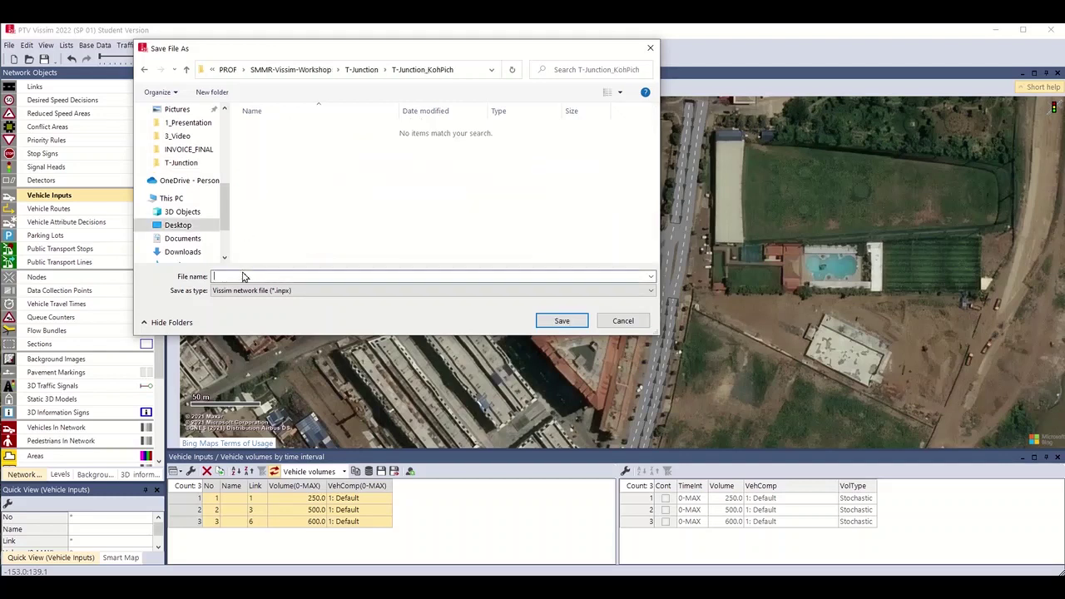
{"action": "type", "text": "1 -"}
{"action": "type", "text": "Base_Netow"}
{"action": "key", "text": "BackSpace"}
{"action": "key", "text": "BackSpace"}
{"action": "type", "text": "work_Vehicle_Inputs"}
{"action": "left_click", "coordinate": [554, 321]}
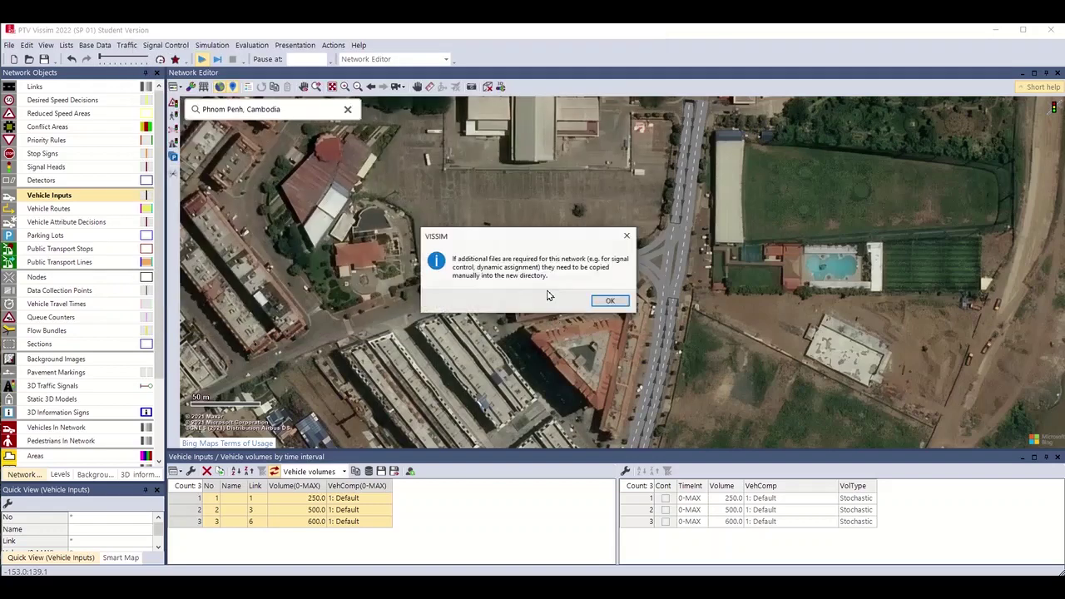
Dismiss the additional-files notice and zoom in to inspect right-hand link 10002.
{"action": "left_click", "coordinate": [609, 302]}
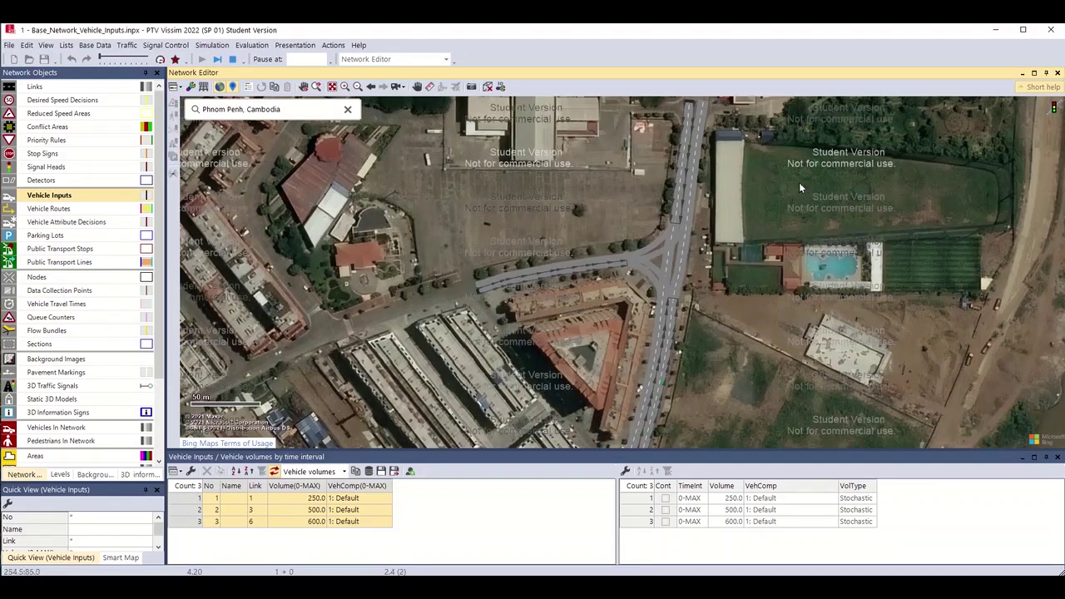
{"action": "scroll", "coordinate": [657, 279], "scroll_direction": "down", "scroll_amount": 3}
{"action": "scroll", "coordinate": [665, 283], "scroll_direction": "up", "scroll_amount": 3}
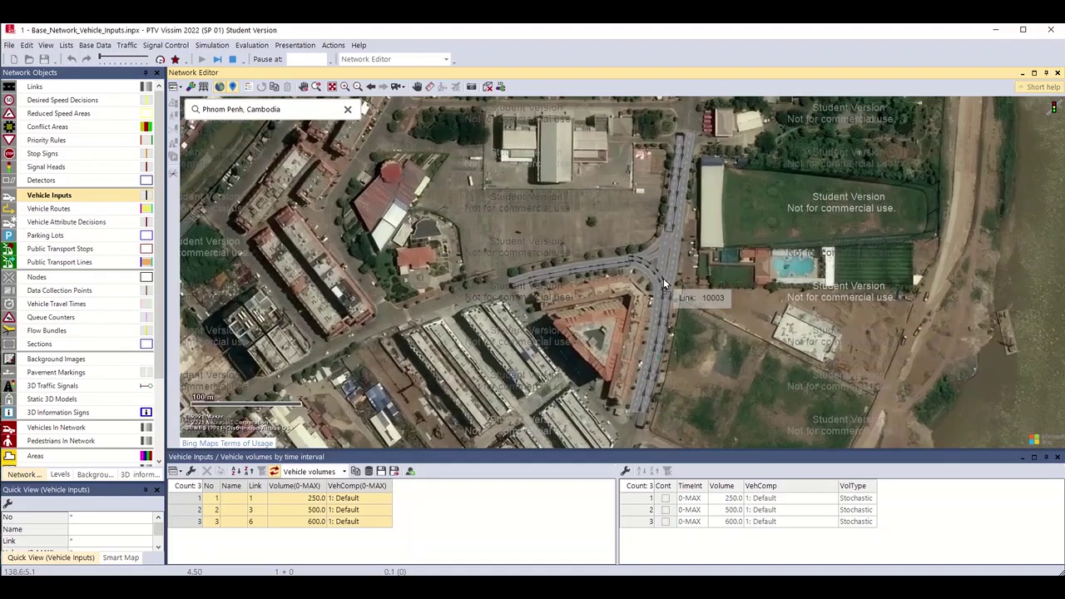
{"action": "scroll", "coordinate": [684, 258], "scroll_direction": "up", "scroll_amount": 3}
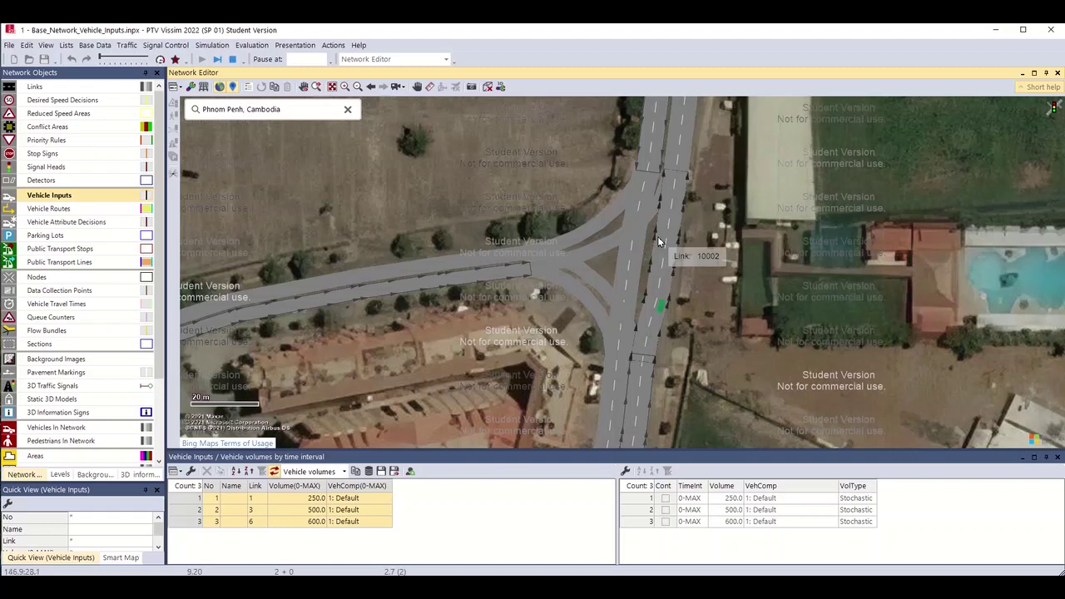
{"action": "left_click", "coordinate": [657, 236]}
Adjust the zoom on the running junction and switch the network view to 3D.
{"action": "scroll", "coordinate": [674, 243], "scroll_direction": "up", "scroll_amount": 2}
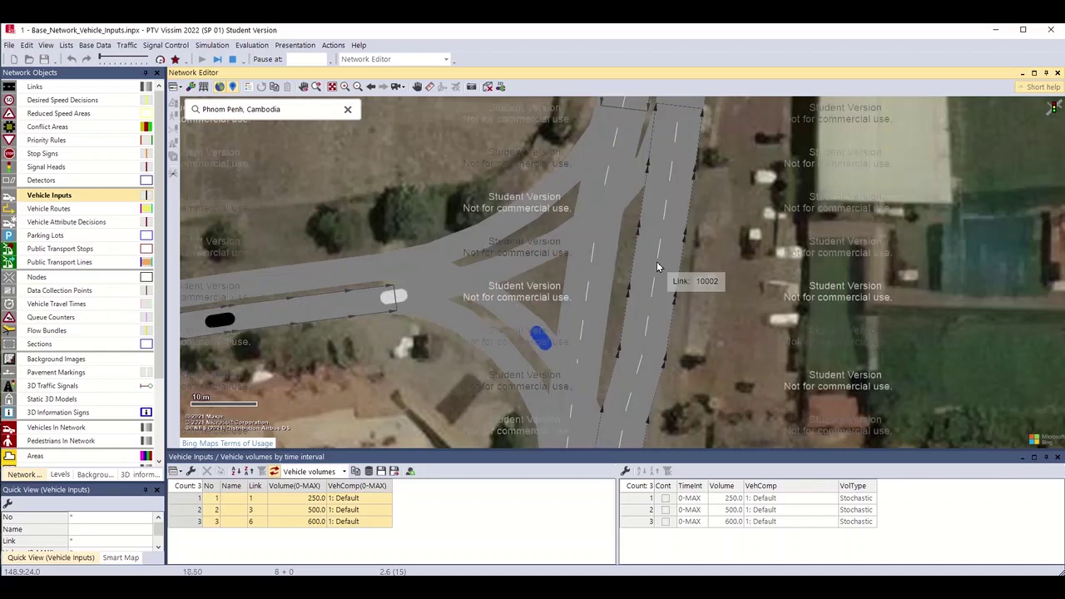
{"action": "scroll", "coordinate": [504, 283], "scroll_direction": "down", "scroll_amount": 2}
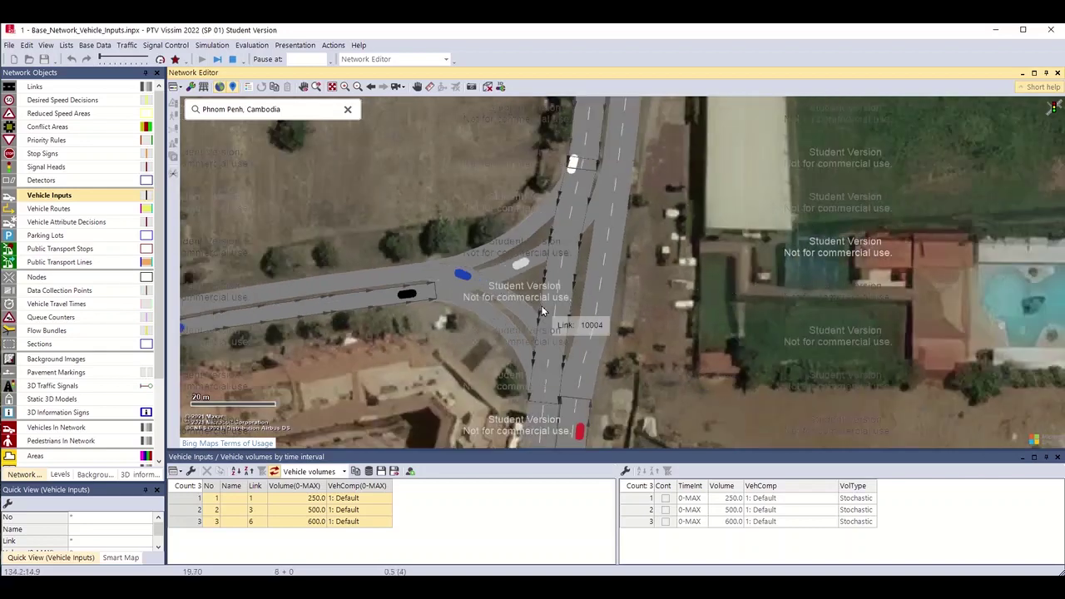
{"action": "scroll", "coordinate": [541, 310], "scroll_direction": "down", "scroll_amount": 2}
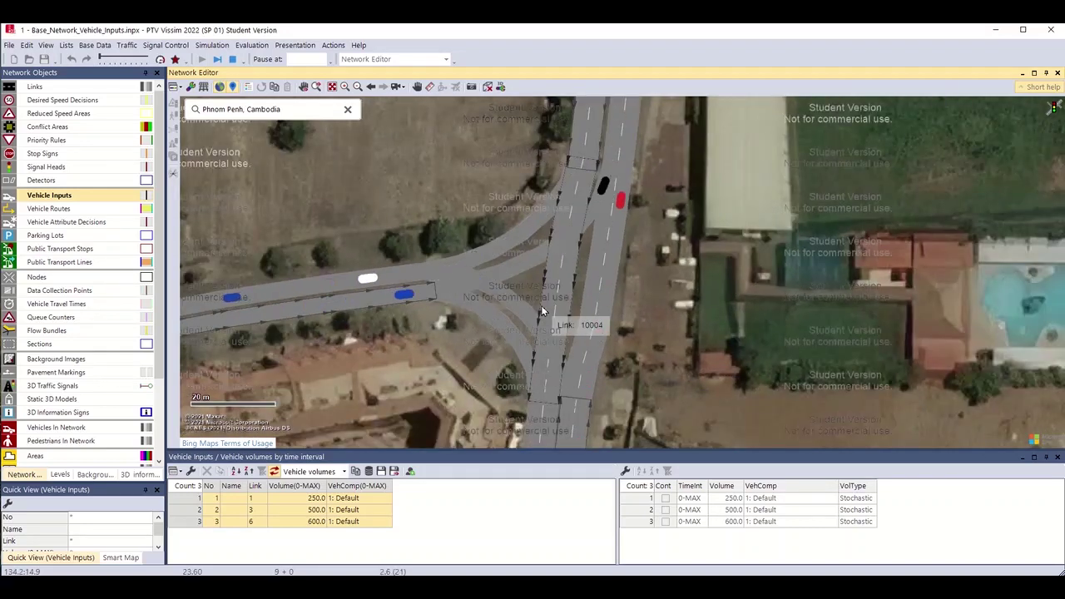
{"action": "key", "text": "ctrl+d"}
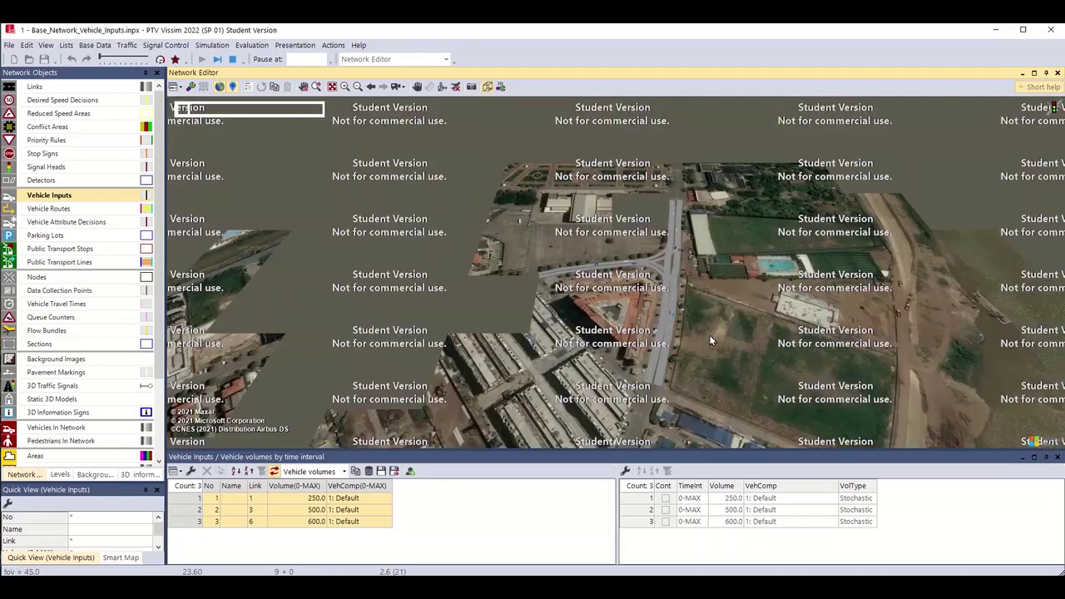
Orbit the 3D view around the junction and select main-road link 10004.
{"action": "key", "text": "ctrl+d"}
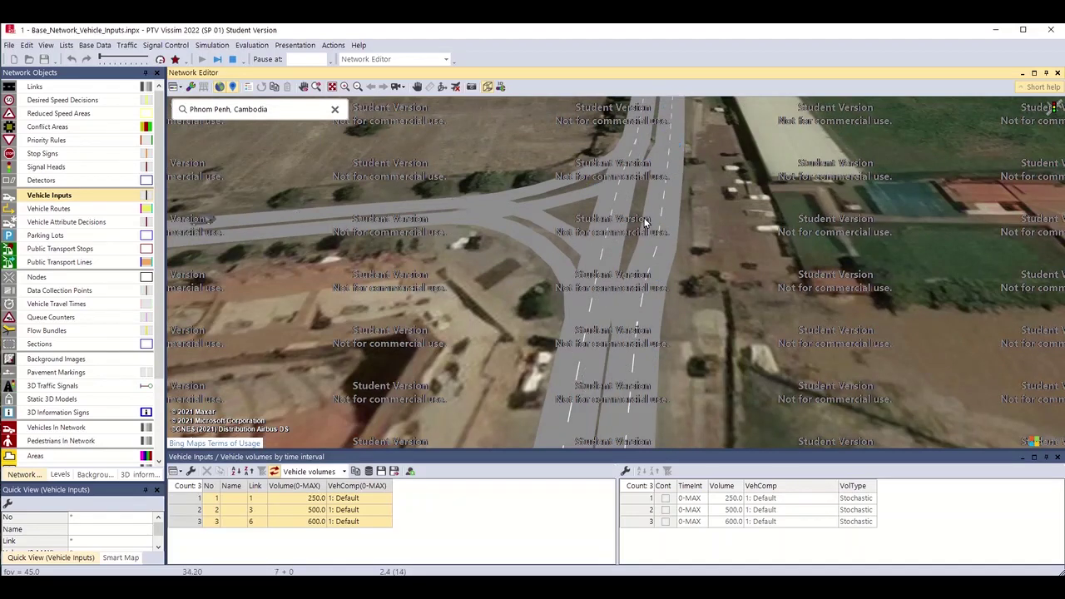
{"action": "left_click_drag", "start_coordinate": [650, 215], "coordinate": [505, 237]}
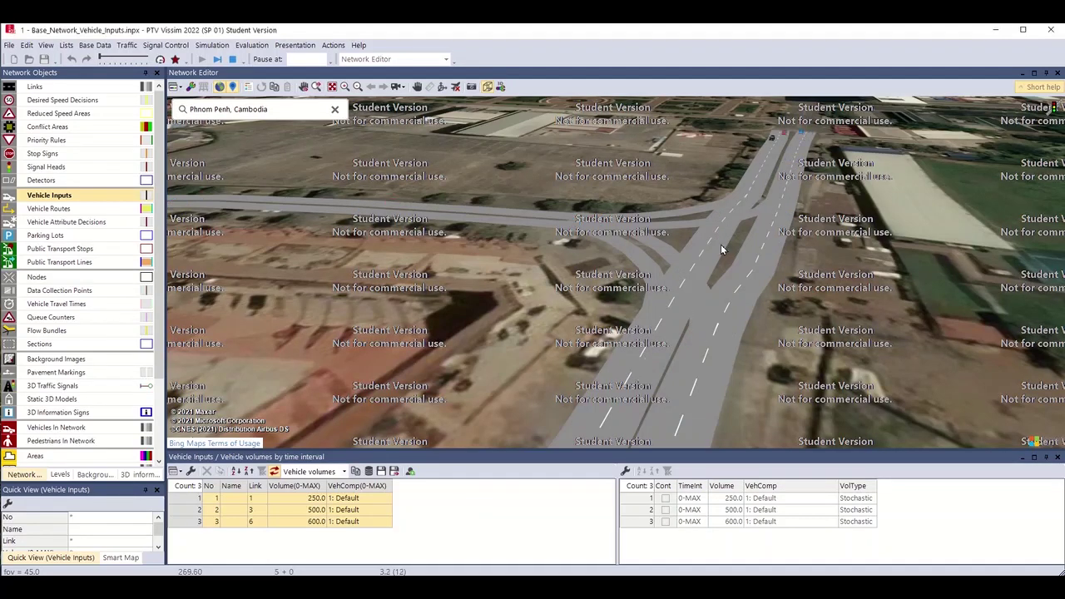
{"action": "left_click", "coordinate": [721, 247]}
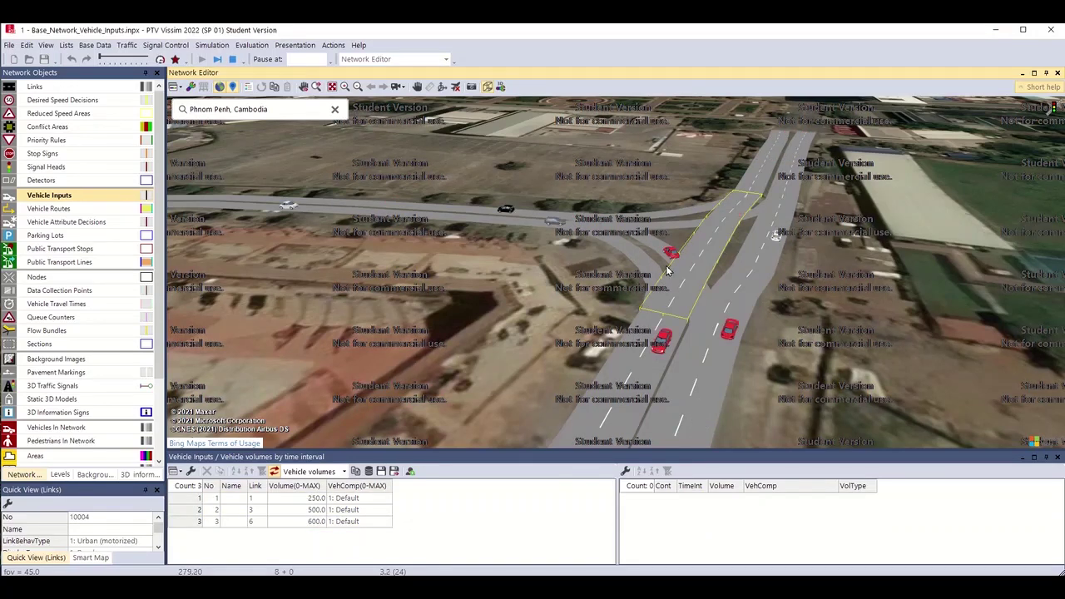
{"action": "scroll", "coordinate": [626, 225], "scroll_direction": "up", "scroll_amount": 5}
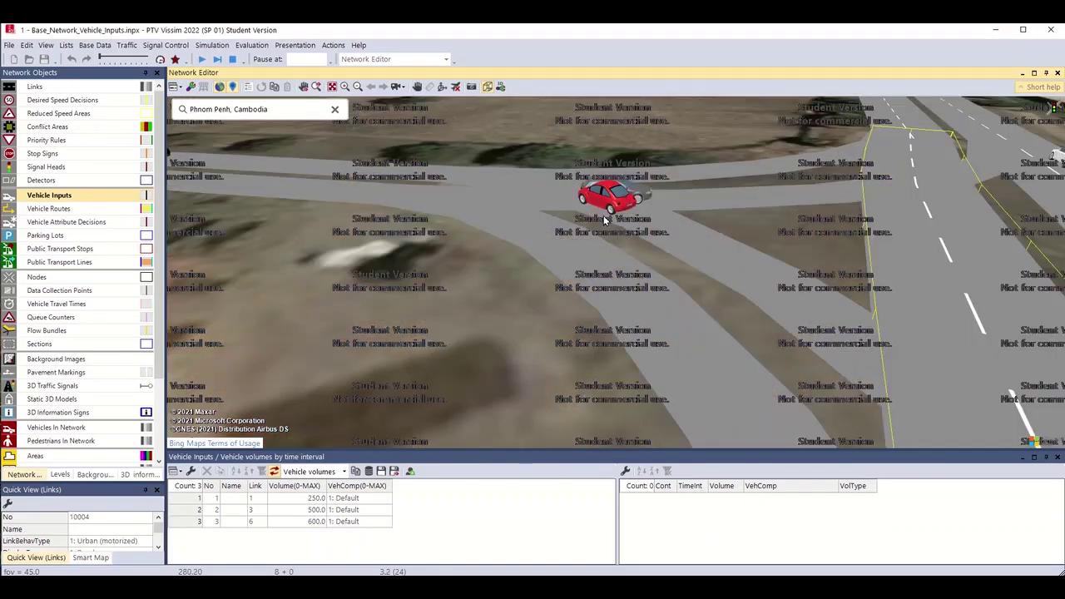
{"action": "scroll", "coordinate": [607, 250], "scroll_direction": "up", "scroll_amount": 3}
Tilt the camera over the red car, ride in a driver's view, then stop the simulation.
{"action": "left_click_drag", "start_coordinate": [610, 271], "coordinate": [597, 204]}
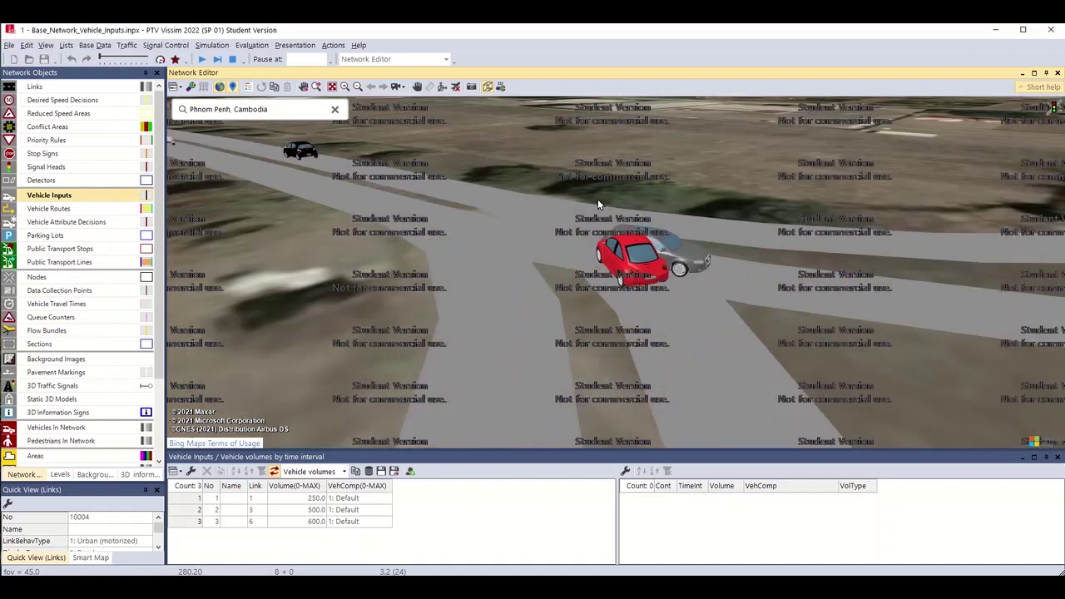
{"action": "scroll", "coordinate": [630, 262], "scroll_direction": "down", "scroll_amount": 3}
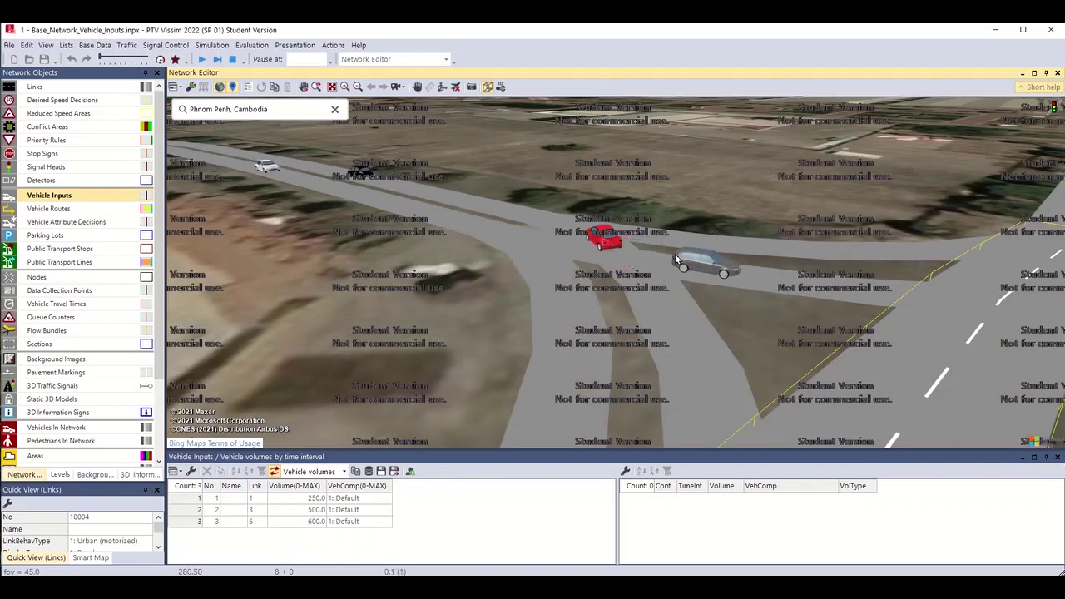
{"action": "left_click_drag", "start_coordinate": [588, 275], "coordinate": [562, 317]}
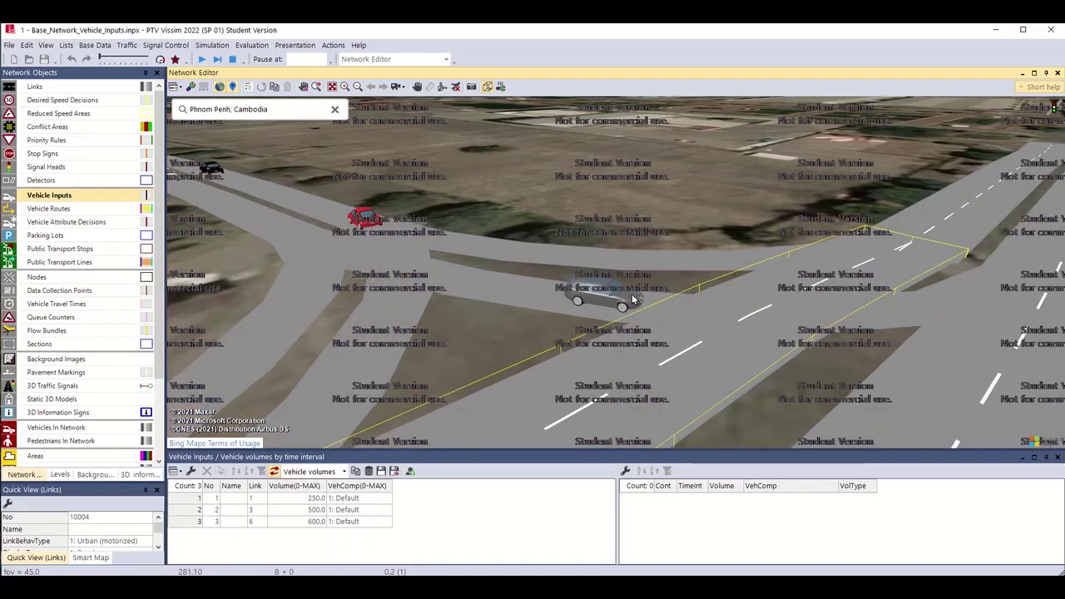
{"action": "double_click", "coordinate": [632, 293]}
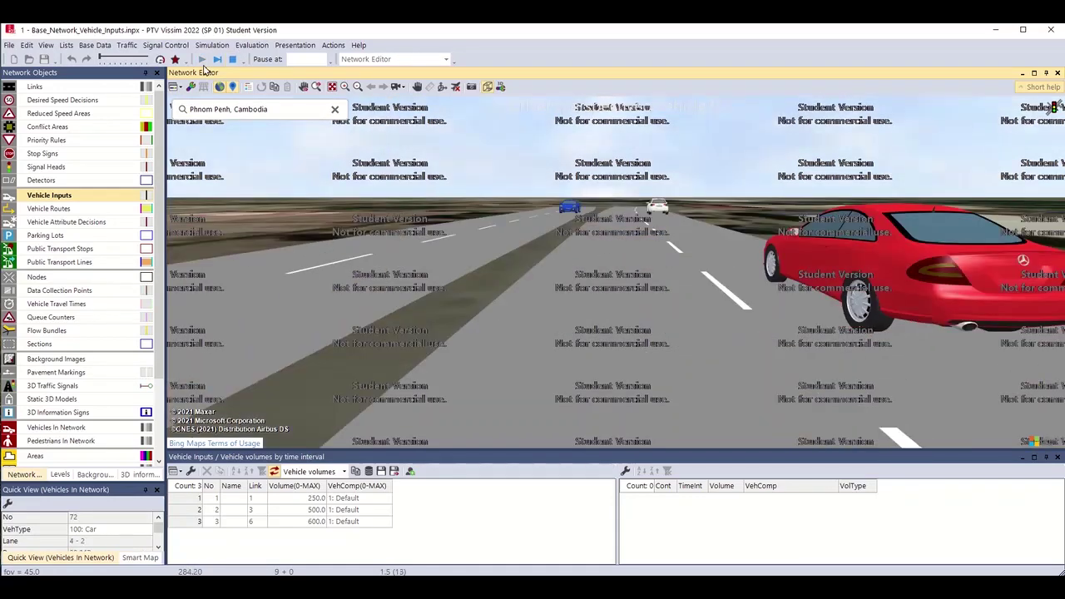
{"action": "left_click", "coordinate": [233, 59]}
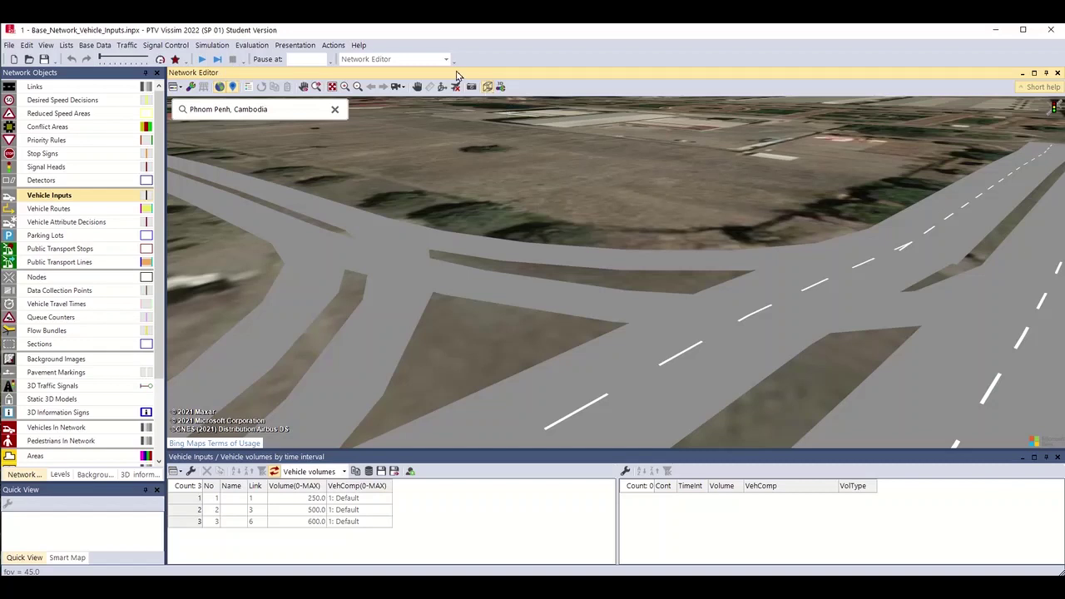
Return to the 2D map centred on the junction and choose Vehicle Routes in Network Objects.
{"action": "left_click", "coordinate": [491, 90]}
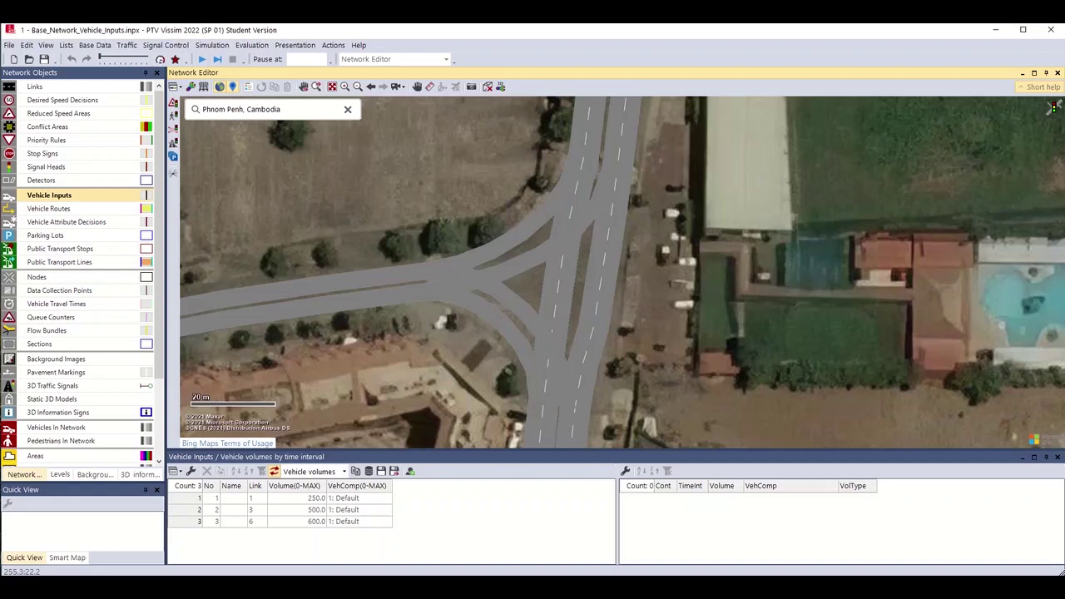
{"action": "scroll", "coordinate": [616, 277], "scroll_direction": "down", "scroll_amount": 3}
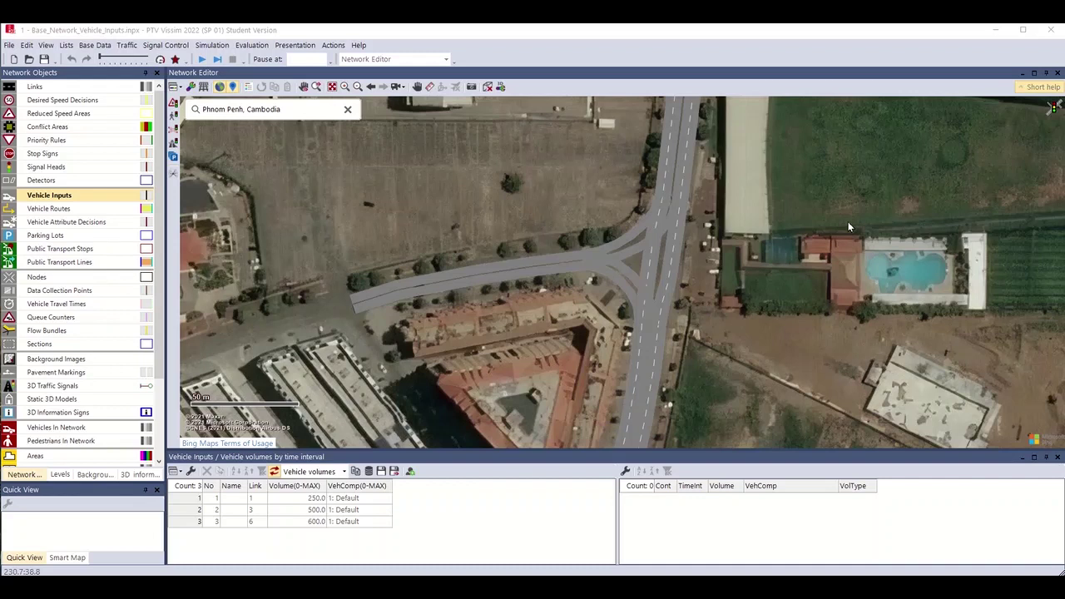
{"action": "left_click_drag", "start_coordinate": [778, 305], "coordinate": [775, 267]}
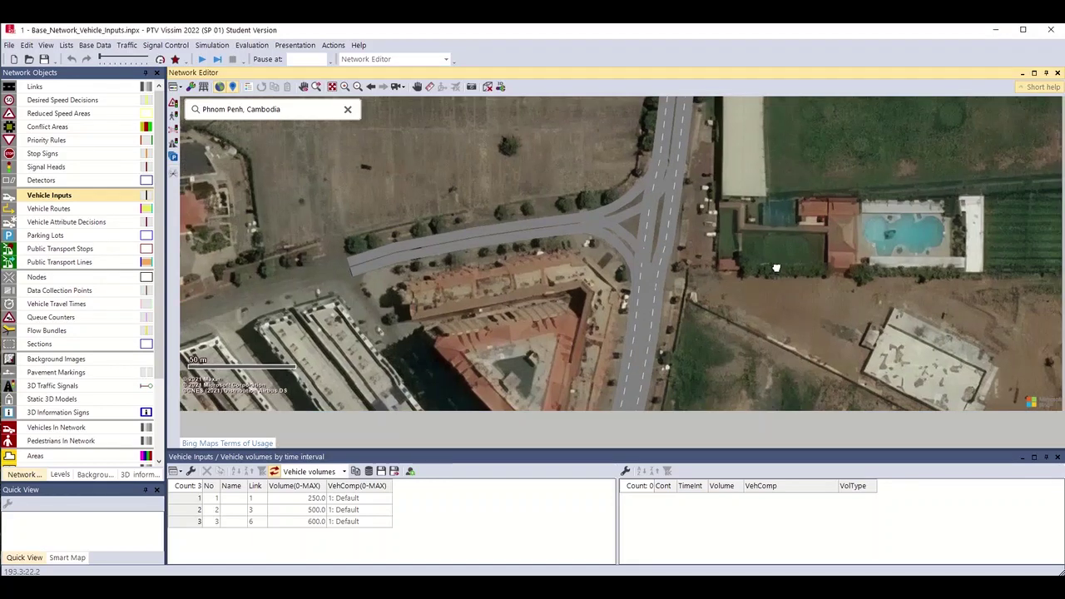
{"action": "scroll", "coordinate": [776, 267], "scroll_direction": "down", "scroll_amount": 2}
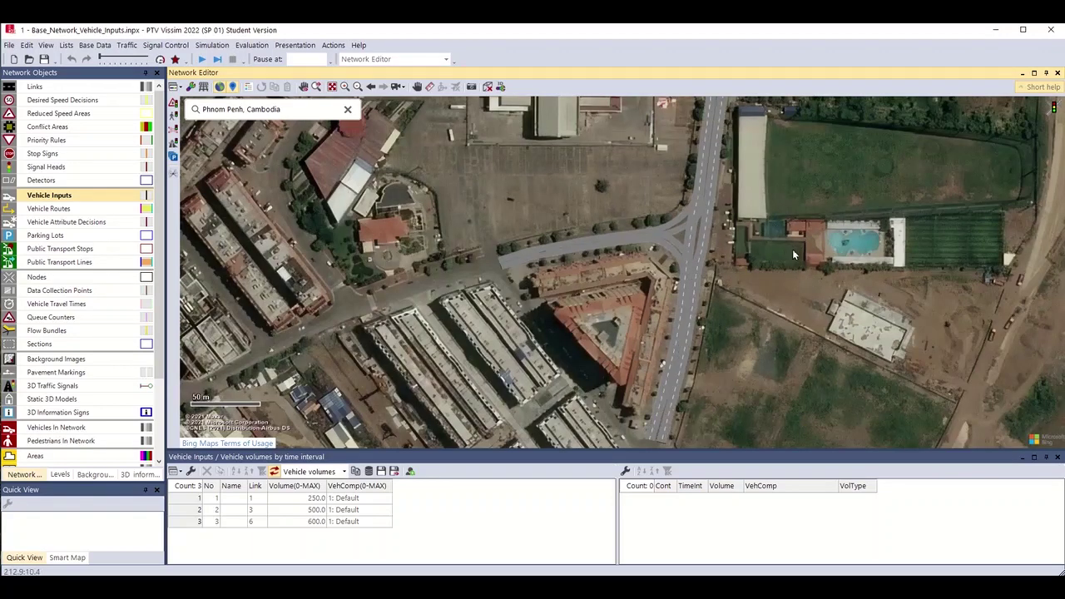
{"action": "scroll", "coordinate": [792, 249], "scroll_direction": "down", "scroll_amount": 1}
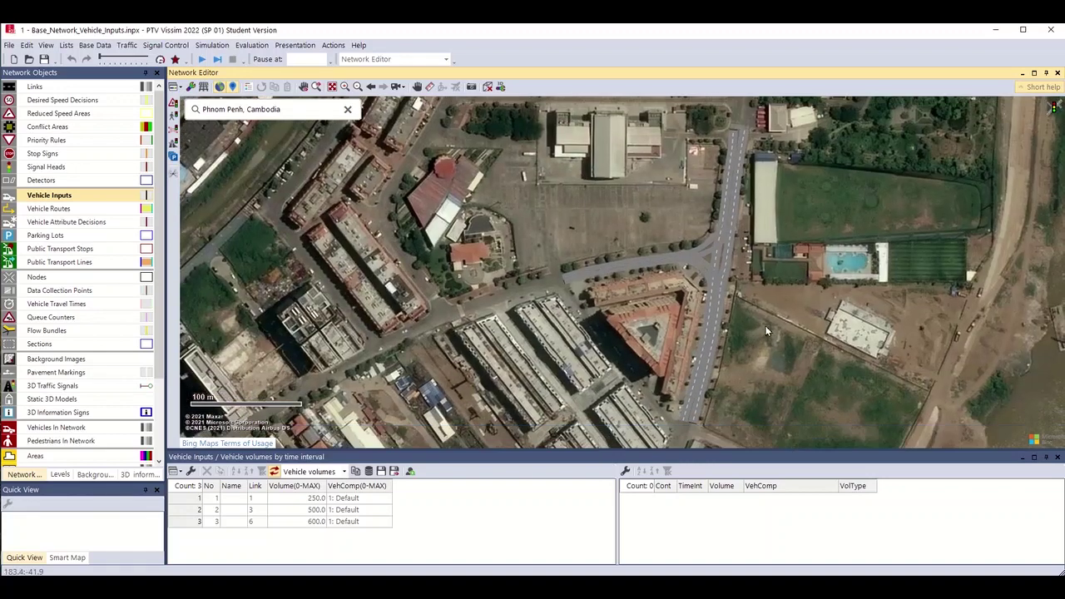
{"action": "scroll", "coordinate": [766, 331], "scroll_direction": "up", "scroll_amount": 1}
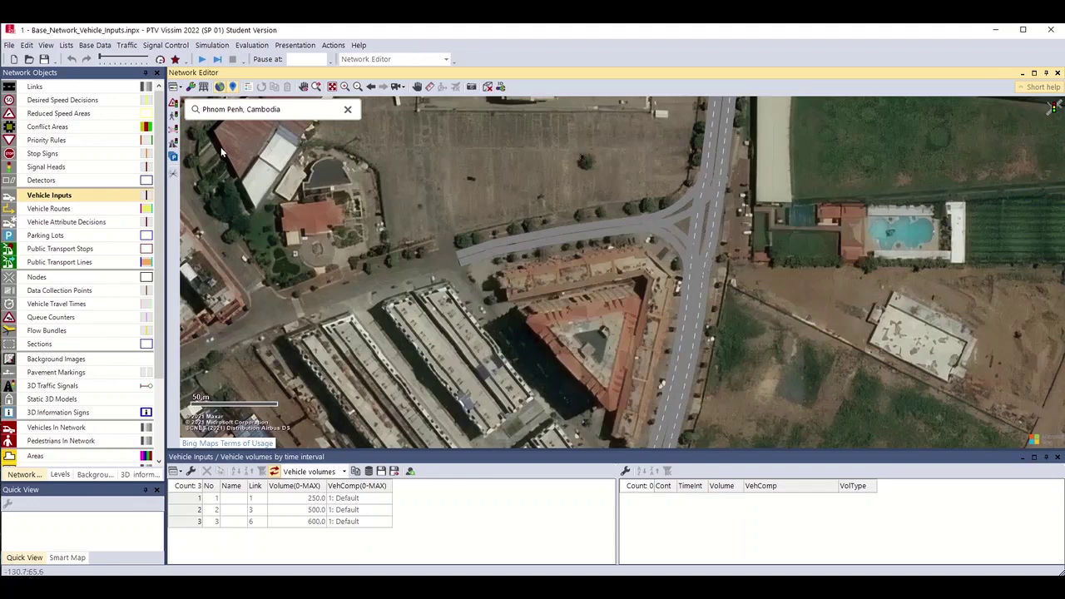
{"action": "left_click", "coordinate": [94, 209]}
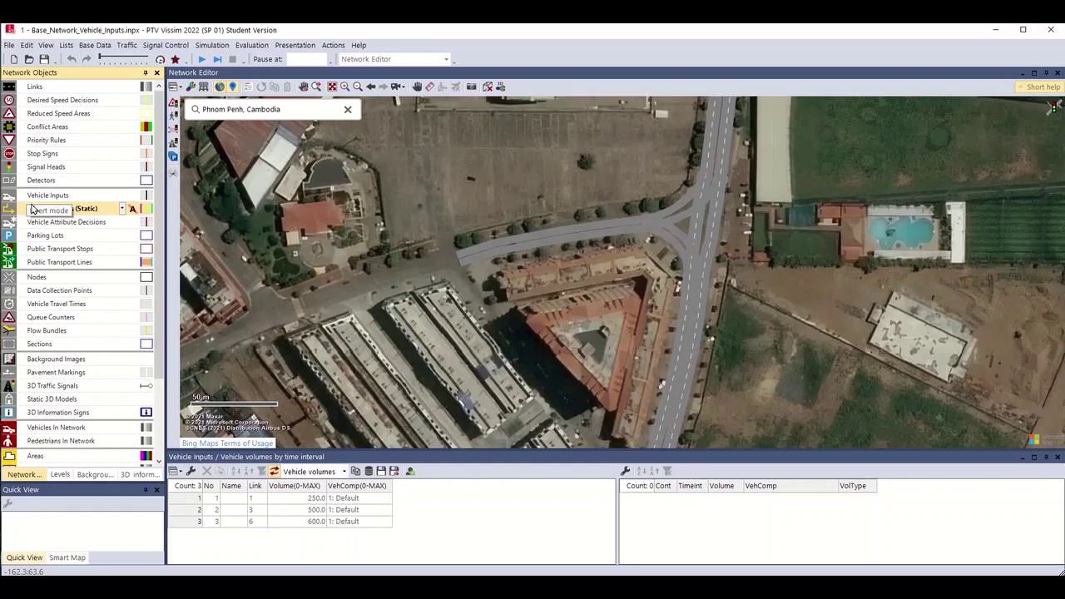
Place static routing decision 1 on link 1 with routes ending on northern link 4 and southern link 5.
{"action": "left_click", "coordinate": [32, 210]}
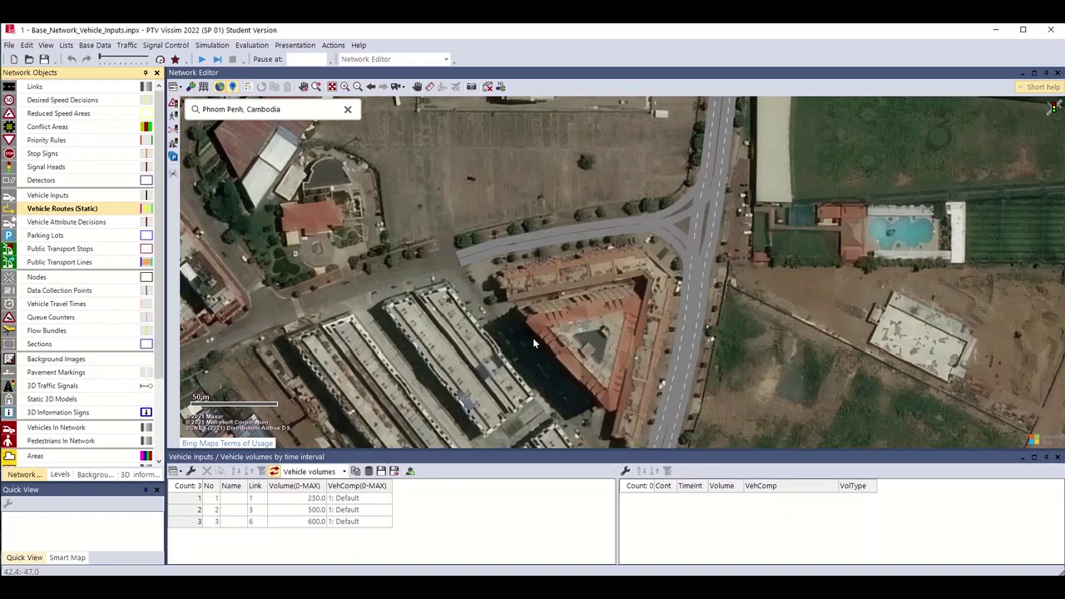
{"action": "left_click", "coordinate": [475, 255]}
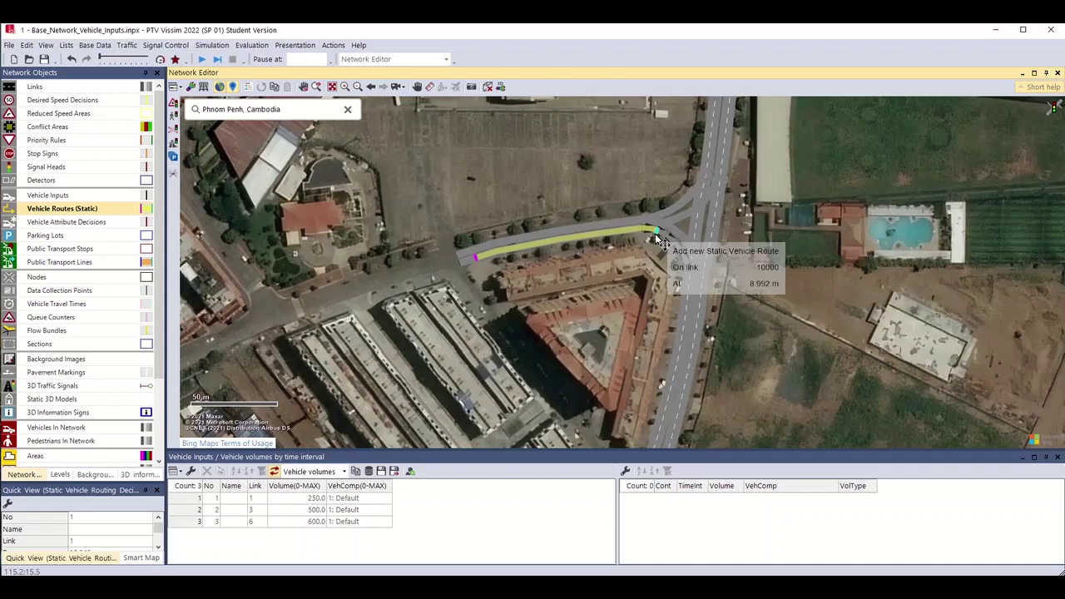
{"action": "left_click", "coordinate": [480, 267]}
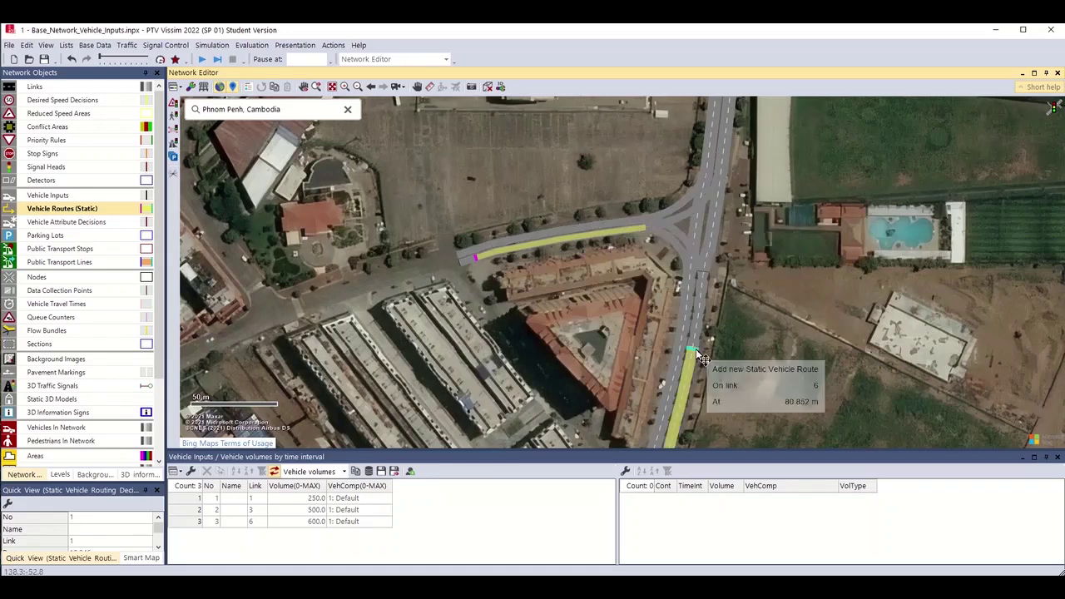
{"action": "left_click_drag", "start_coordinate": [644, 238], "coordinate": [657, 341]}
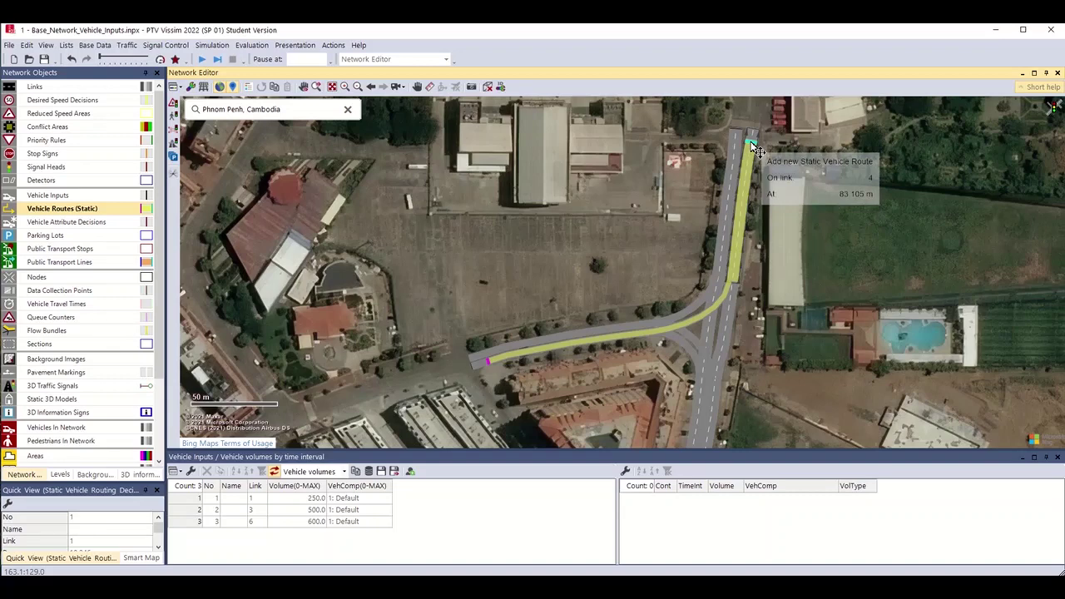
{"action": "left_click", "coordinate": [752, 147]}
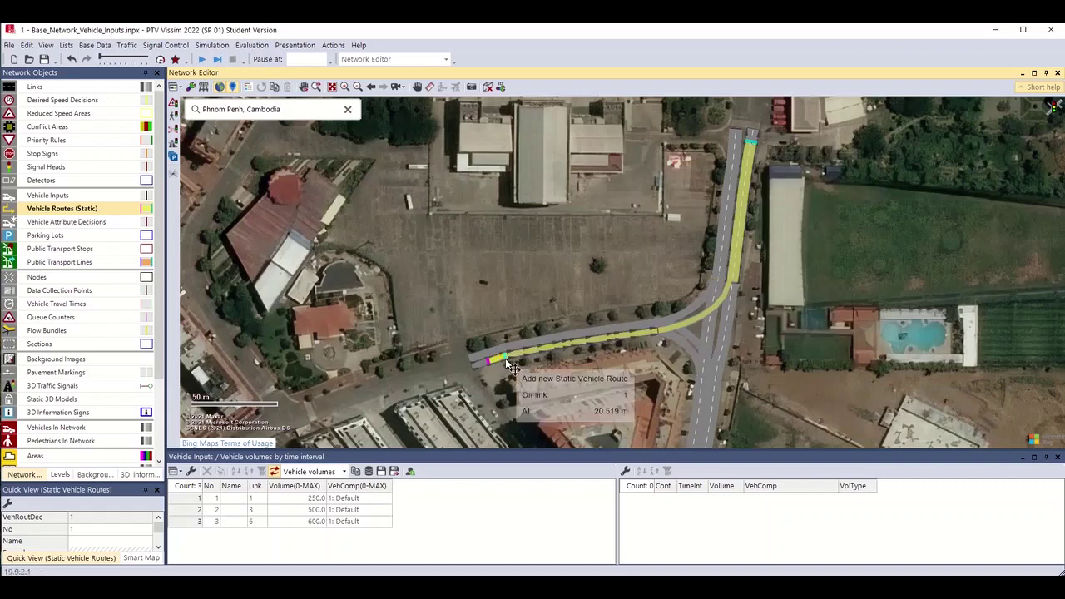
{"action": "left_click_drag", "start_coordinate": [819, 349], "coordinate": [836, 209]}
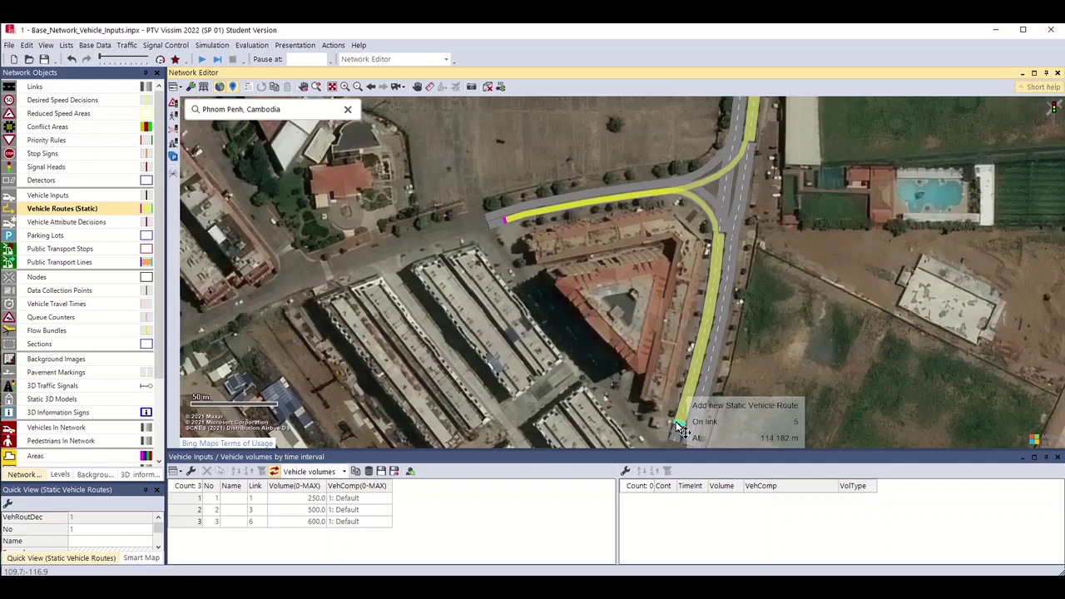
{"action": "left_click", "coordinate": [681, 426]}
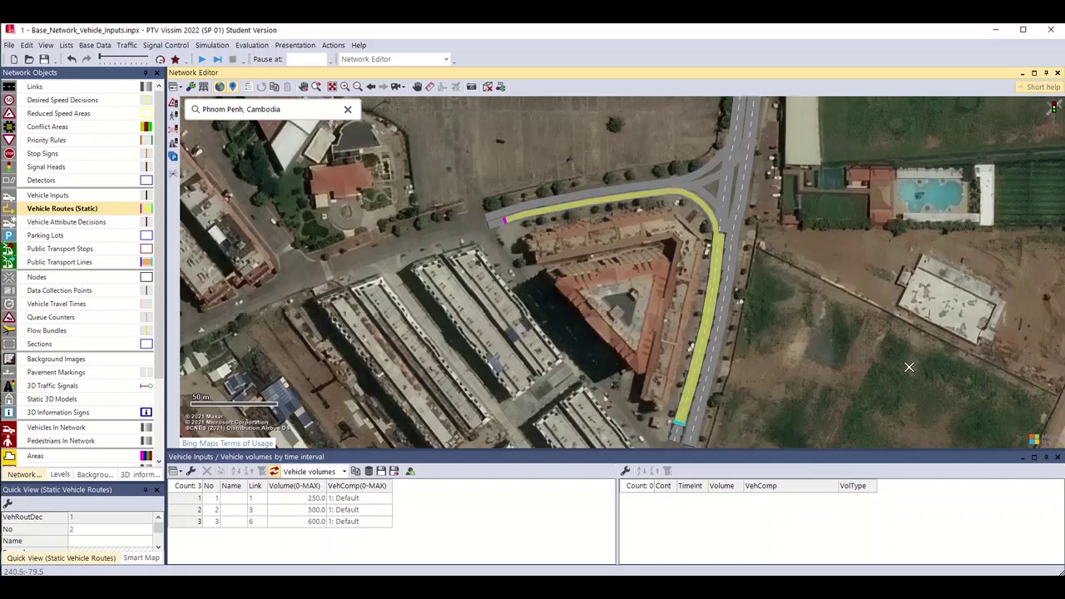
{"action": "left_click", "coordinate": [807, 392]}
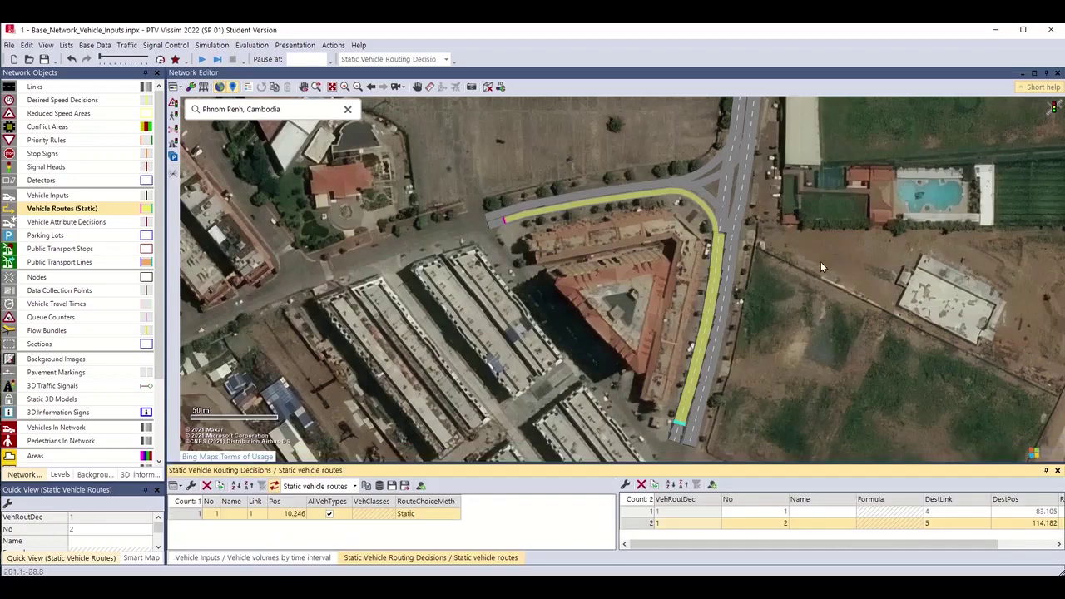
Zoom out and recentre the map so the whole junction is visible.
{"action": "left_click", "coordinate": [792, 277]}
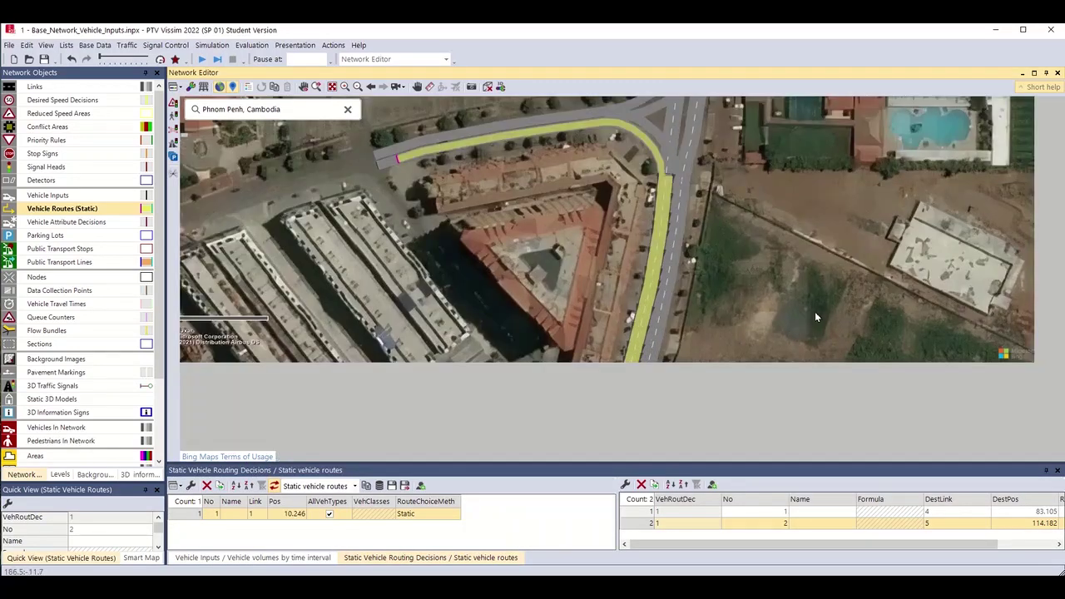
{"action": "scroll", "coordinate": [815, 311], "scroll_direction": "down", "scroll_amount": 1}
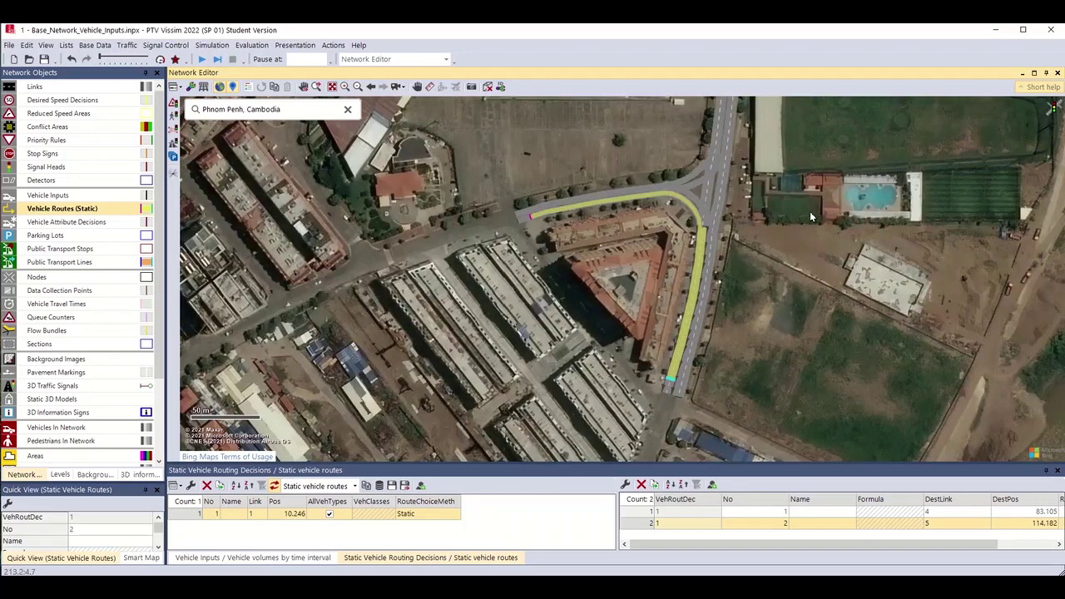
{"action": "left_click_drag", "start_coordinate": [812, 217], "coordinate": [774, 346]}
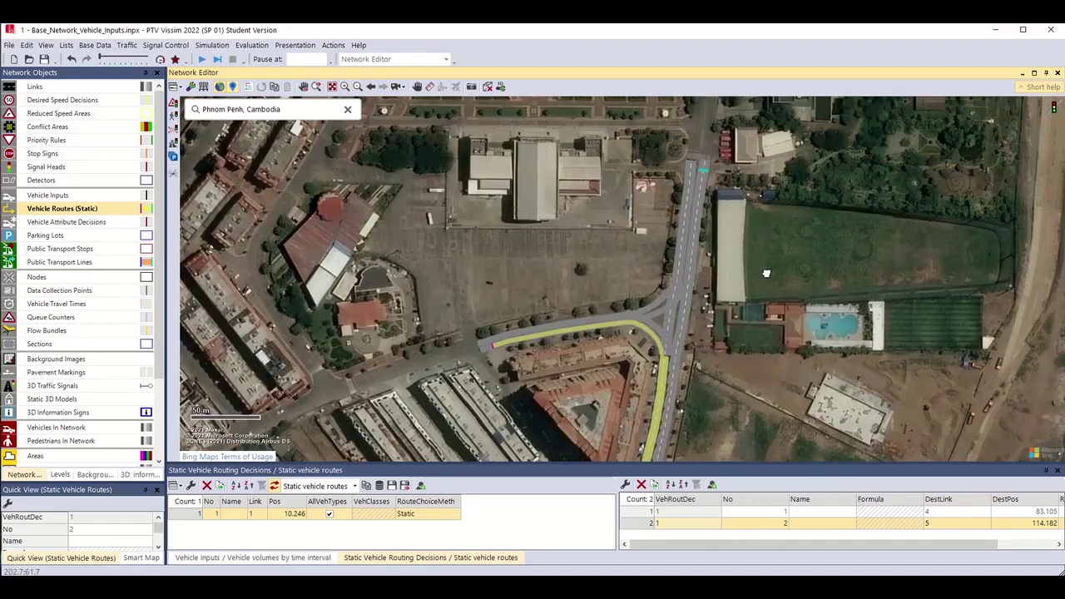
{"action": "left_click_drag", "start_coordinate": [767, 273], "coordinate": [770, 206]}
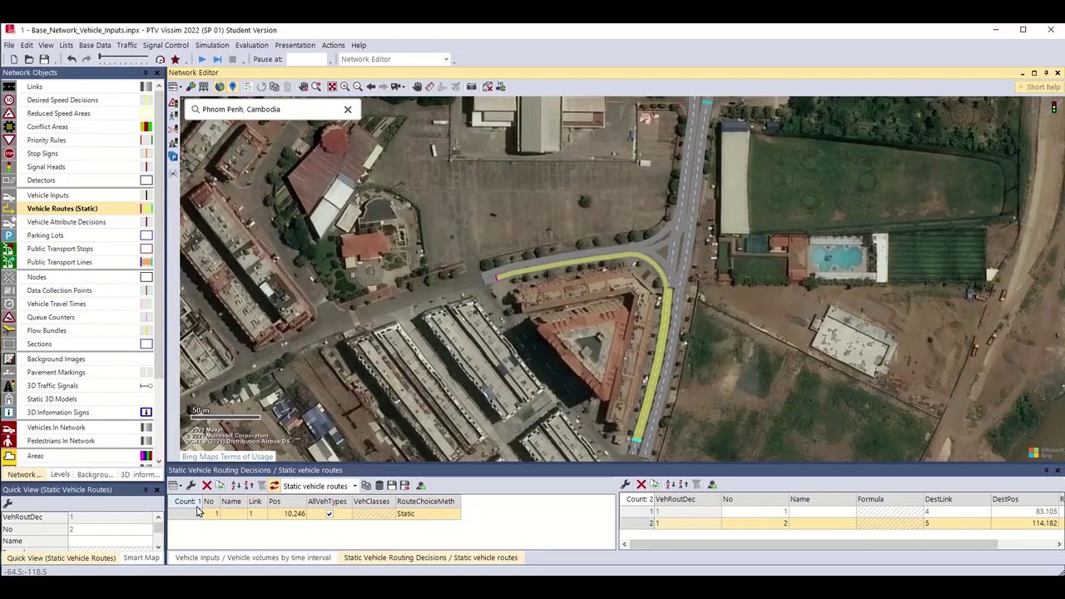
Scroll the routes table right and auto-fit the Name and DestLink columns to reveal RelFlow.
{"action": "left_click", "coordinate": [198, 512]}
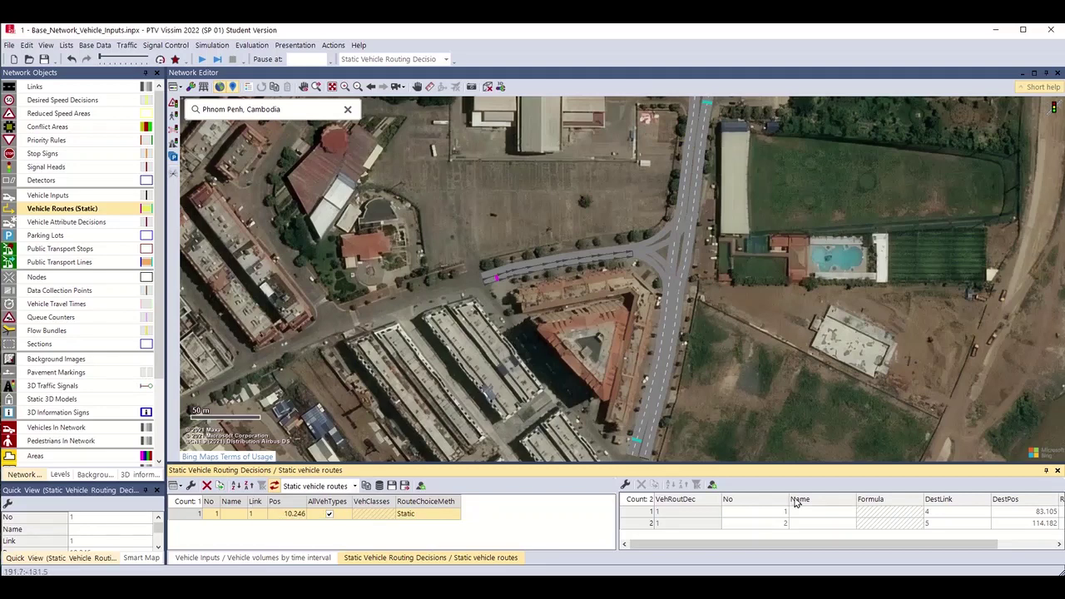
{"action": "left_click_drag", "start_coordinate": [639, 545], "coordinate": [768, 544]}
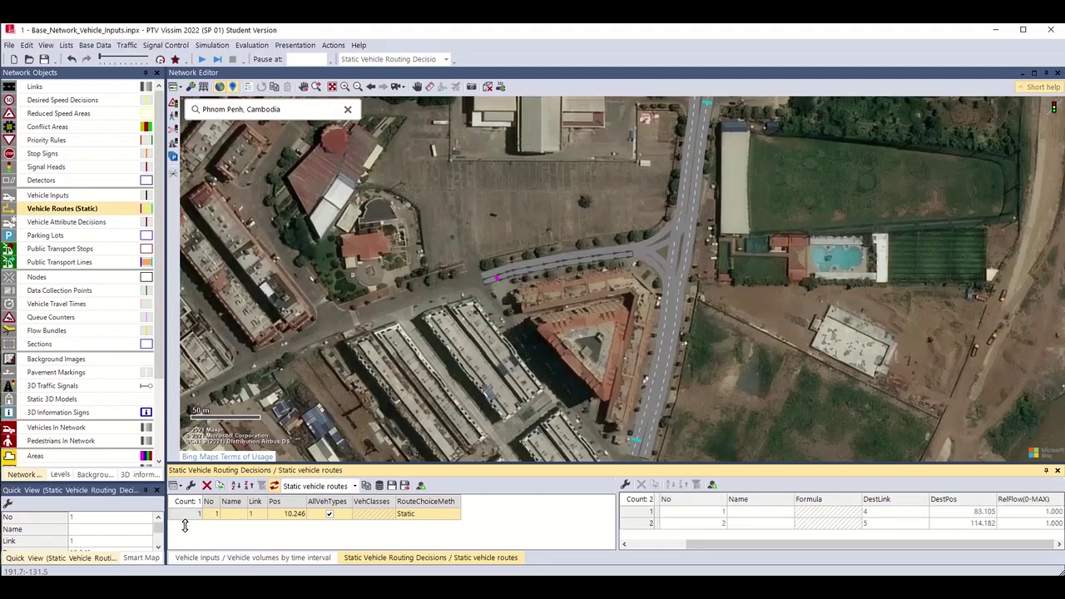
{"action": "double_click", "coordinate": [801, 499]}
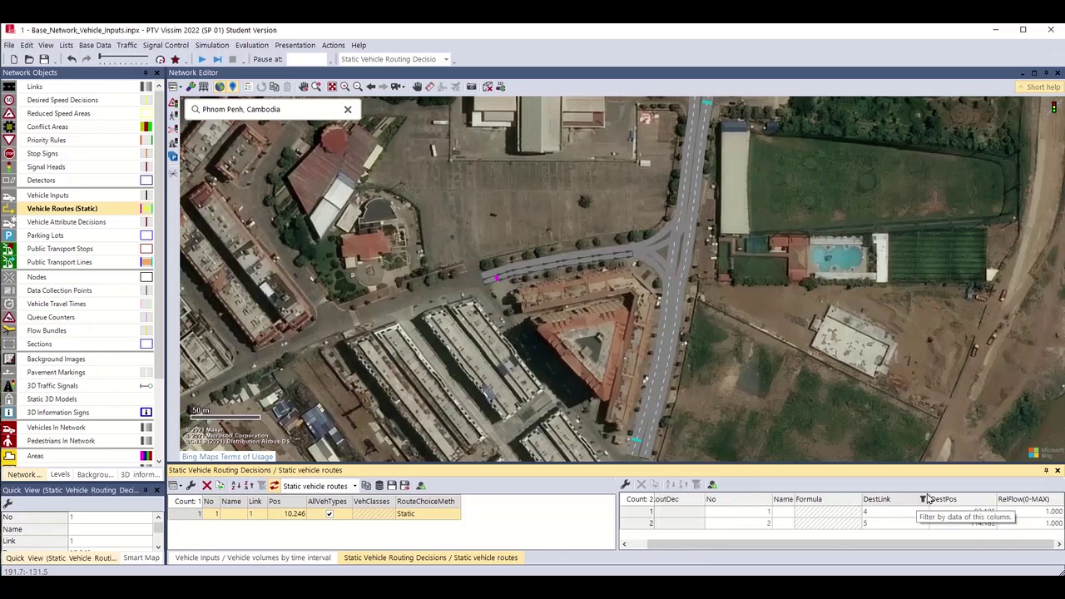
{"action": "double_click", "coordinate": [926, 499]}
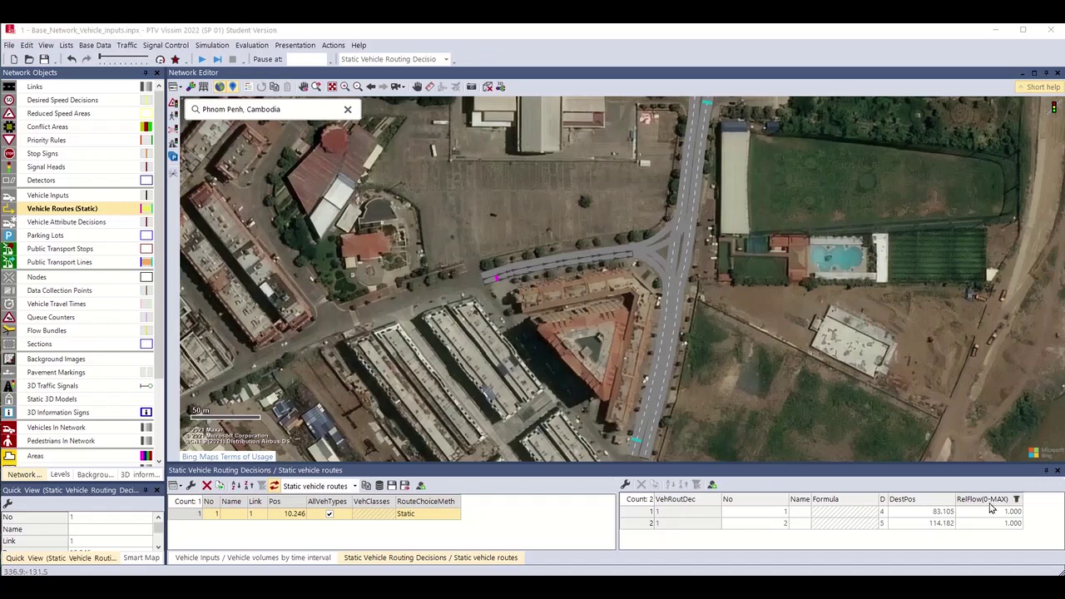
Set route 1's relative flow to 70 and route 2's to 30.
{"action": "left_click", "coordinate": [956, 513]}
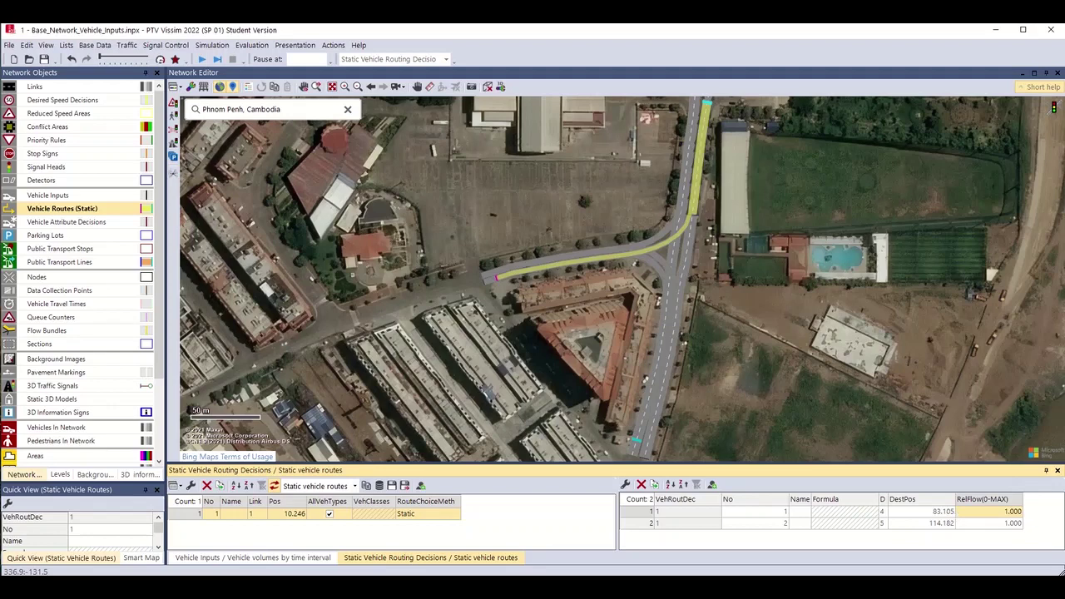
{"action": "type", "text": "7"}
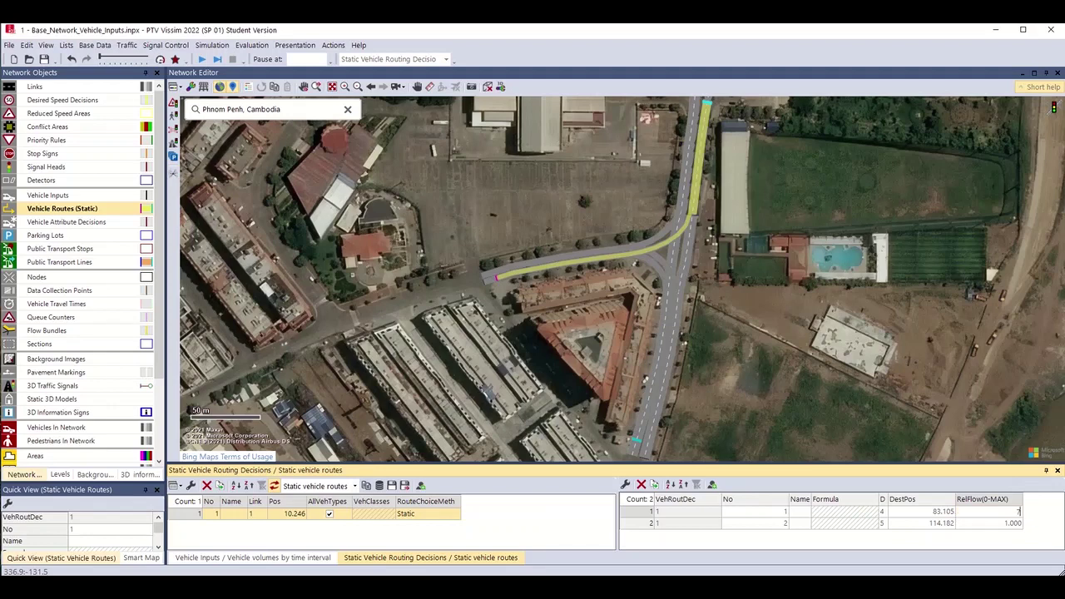
{"action": "type", "text": "0"}
{"action": "key", "text": "Return"}
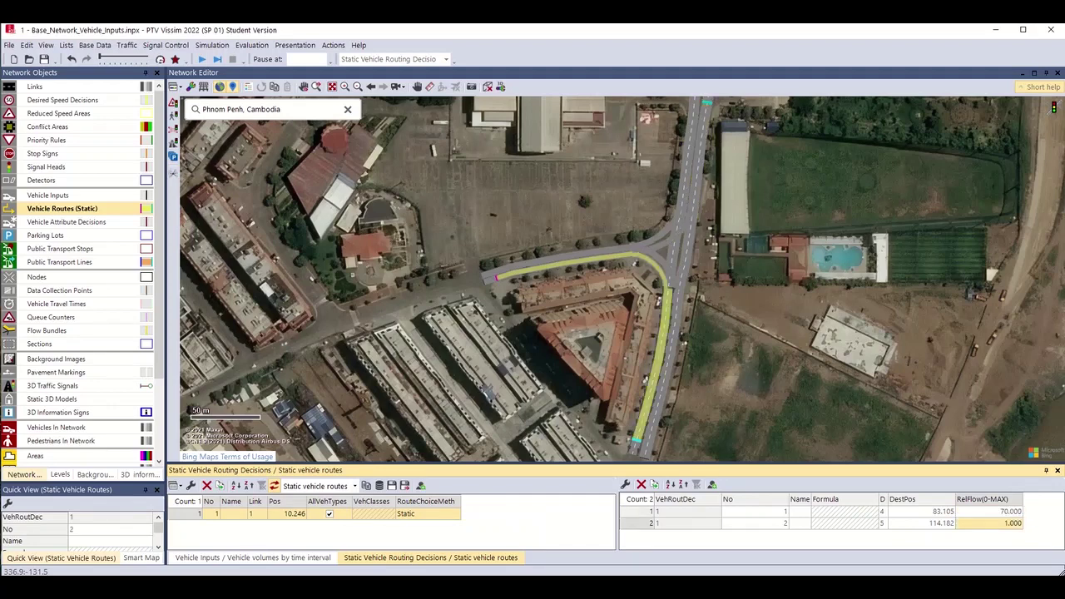
{"action": "left_click", "coordinate": [978, 523]}
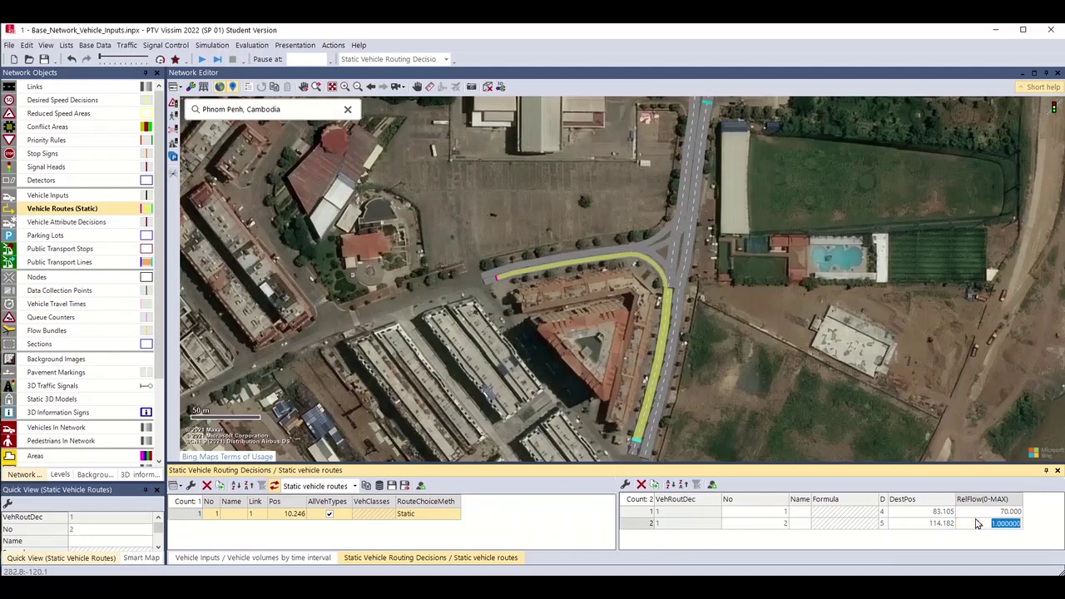
{"action": "type", "text": "30"}
{"action": "key", "text": "Return"}
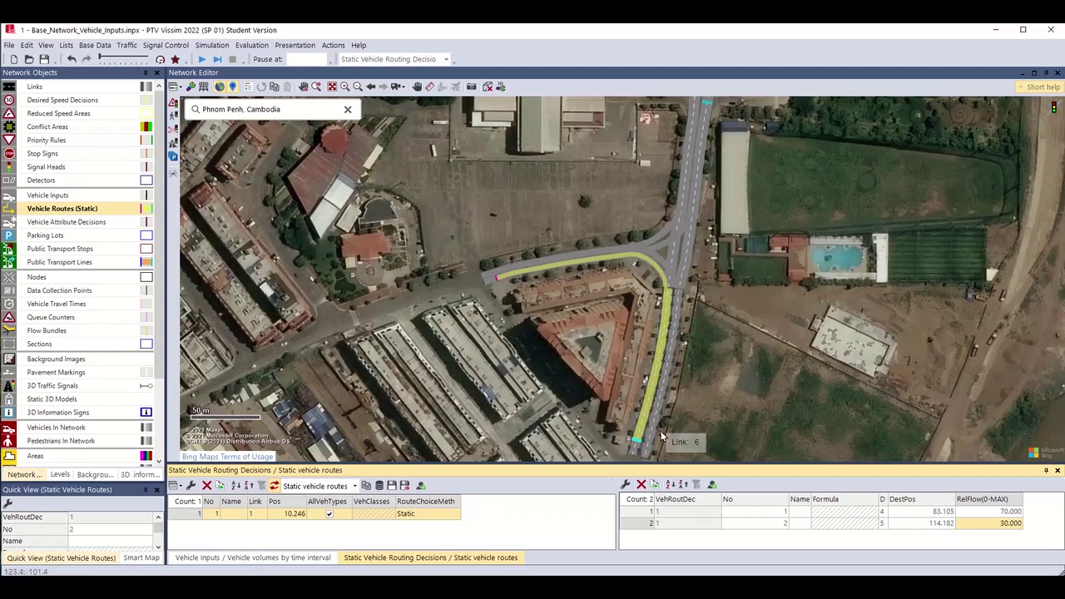
{"action": "left_click_drag", "start_coordinate": [698, 114], "coordinate": [713, 196]}
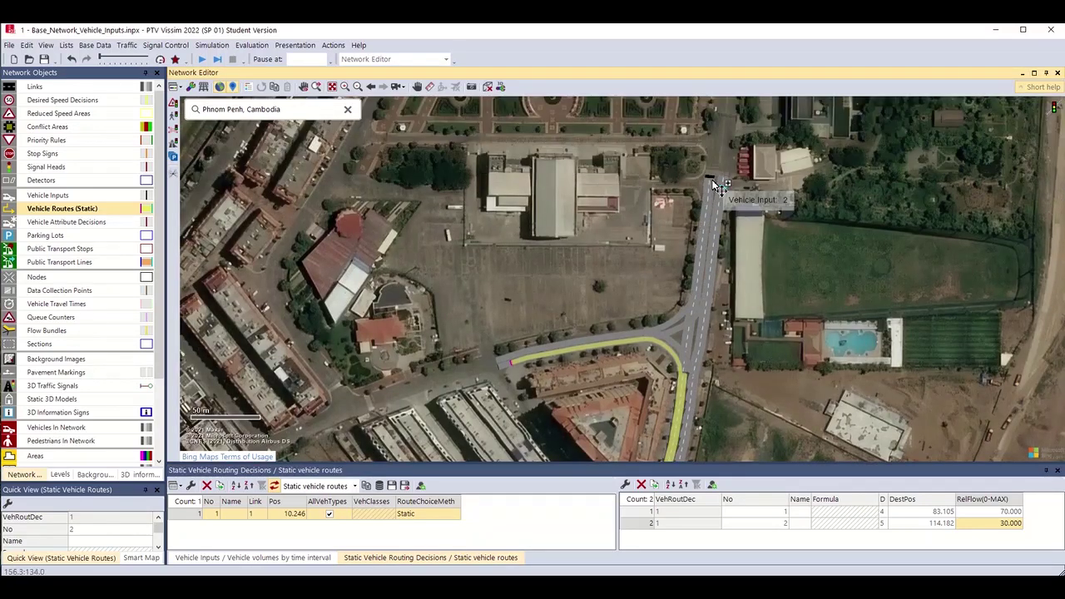
Remove an unwanted route and add a routing decision on north-road link 3 with routes to links 5 and 2.
{"action": "left_click", "coordinate": [715, 185]}
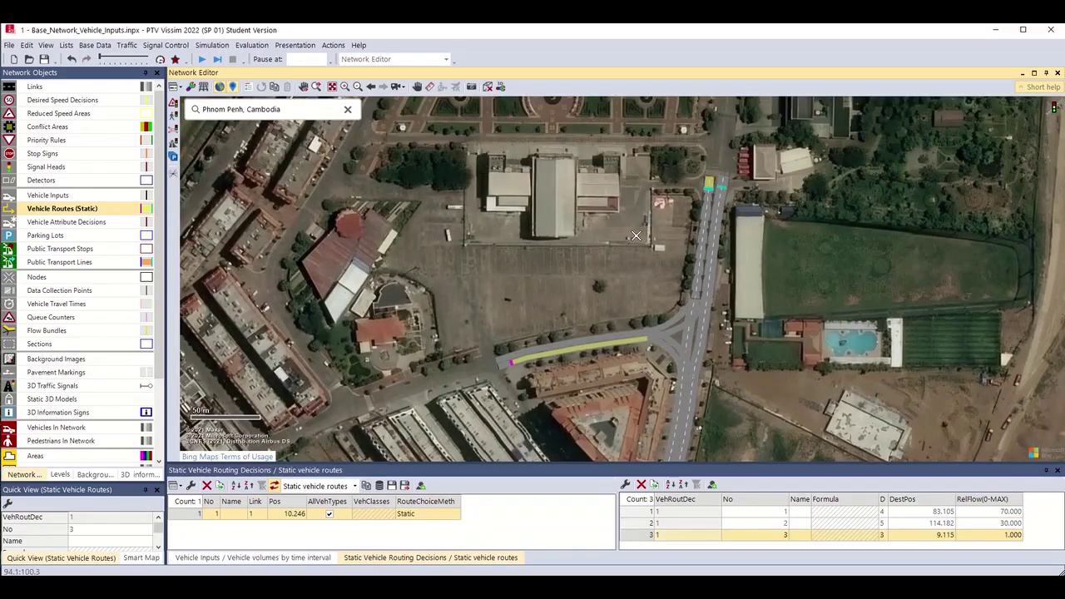
{"action": "key", "text": "Delete"}
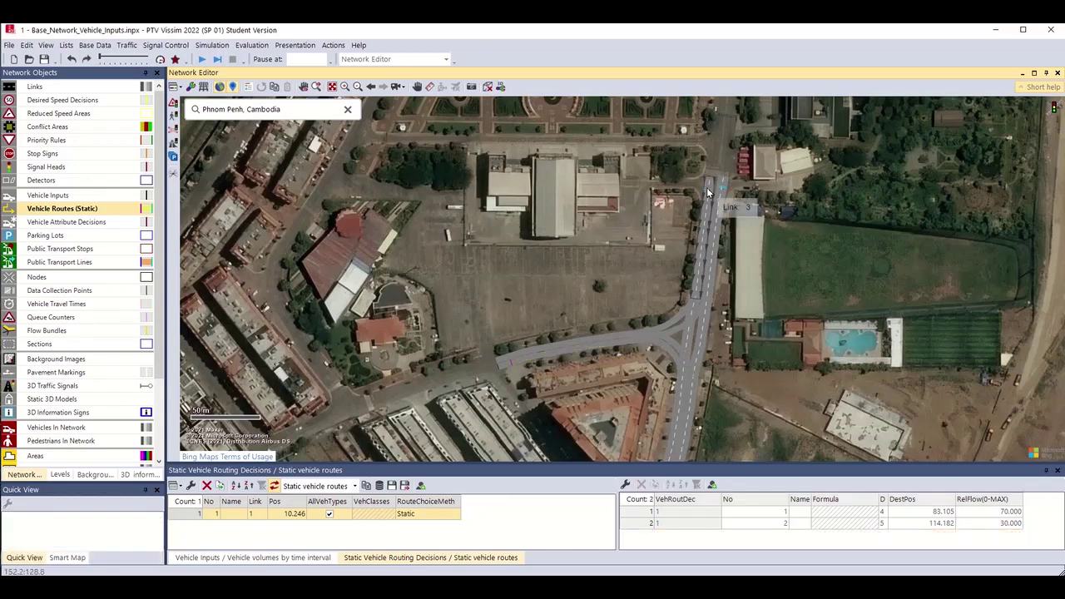
{"action": "right_click", "coordinate": [707, 187]}
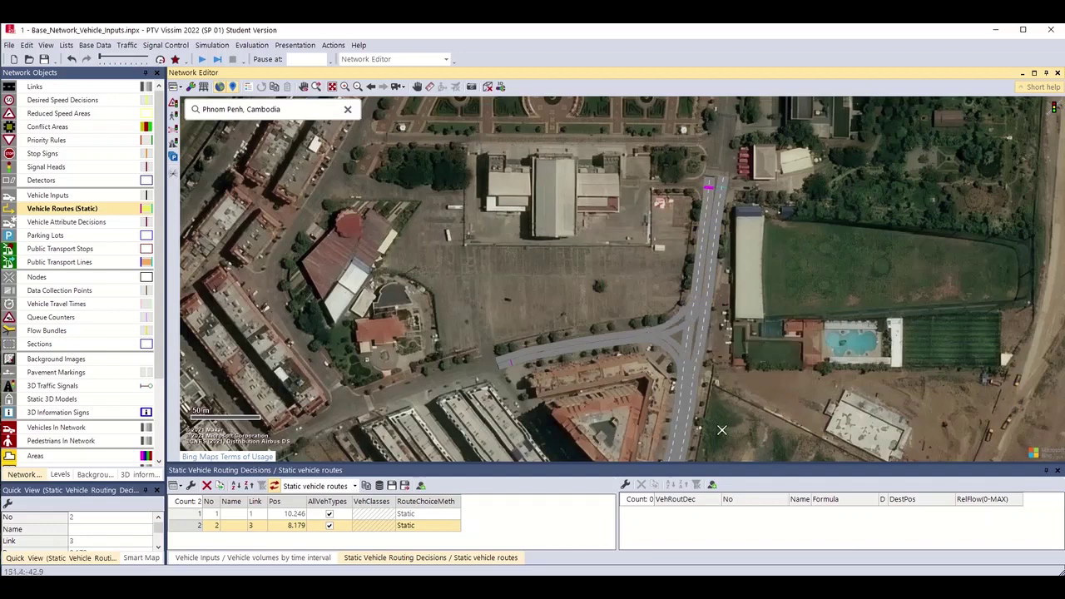
{"action": "scroll", "coordinate": [721, 430], "scroll_direction": "down", "scroll_amount": 3}
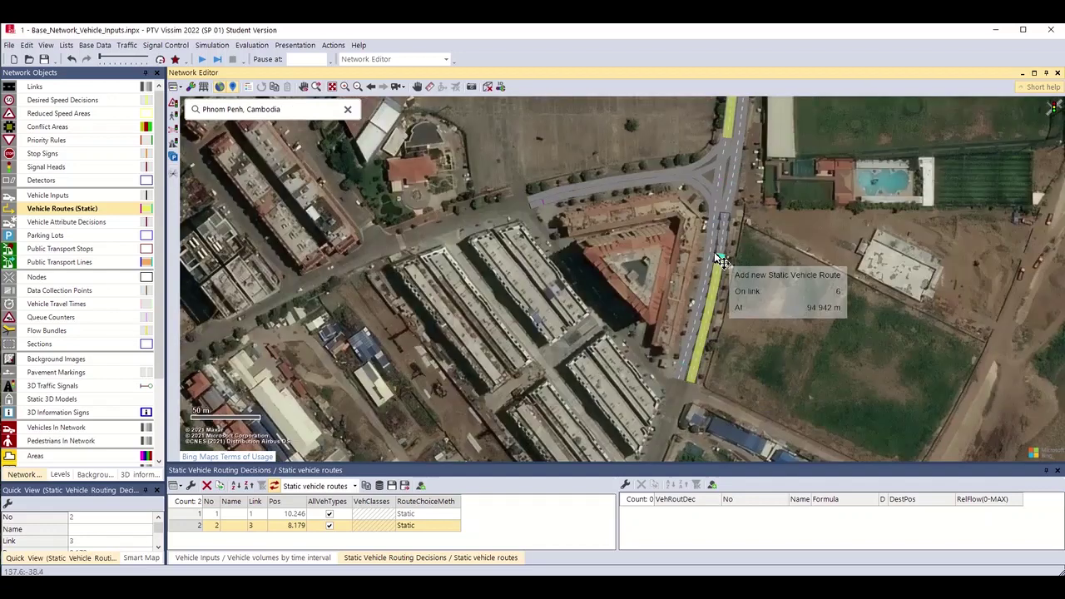
{"action": "left_click", "coordinate": [684, 365]}
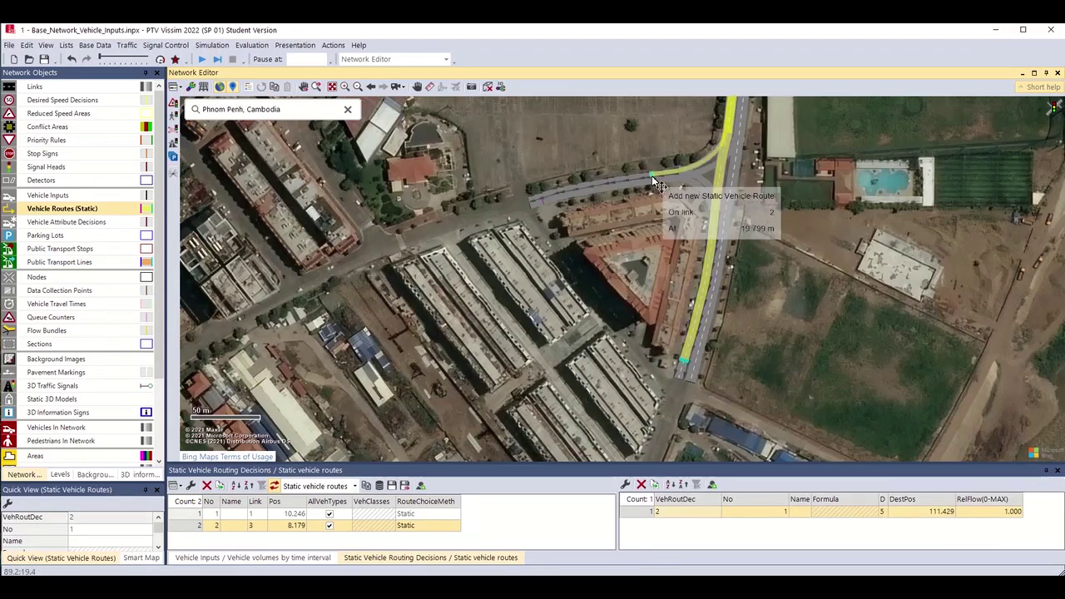
{"action": "left_click", "coordinate": [553, 205]}
Add a routing decision on southern link 6 with routes ending on links 4 and 2.
{"action": "key", "text": "Up"}
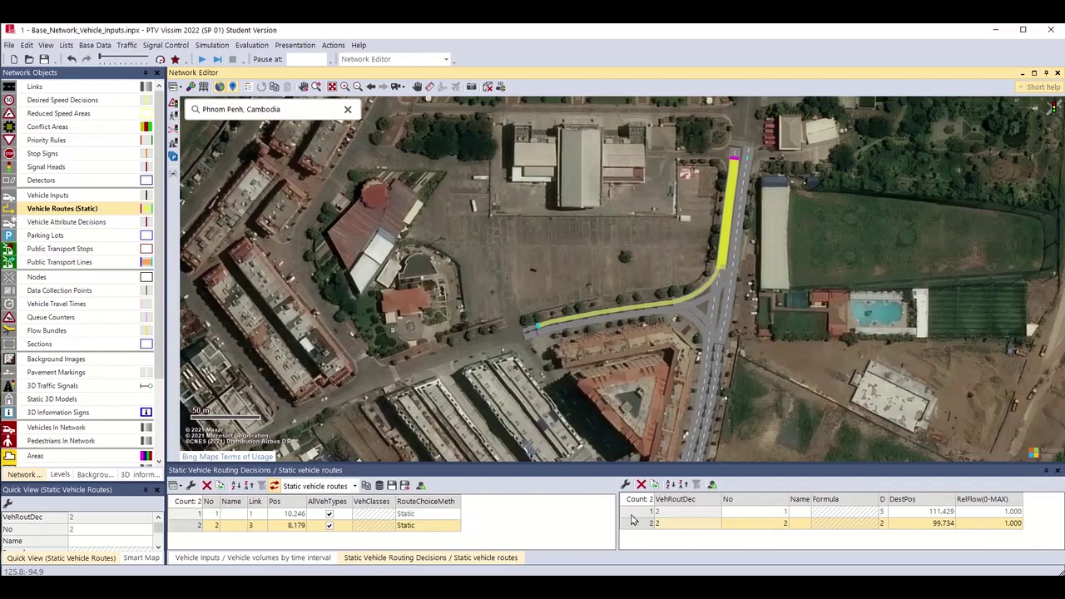
{"action": "left_click", "coordinate": [631, 519]}
{"action": "left_click_drag", "start_coordinate": [716, 417], "coordinate": [740, 336]}
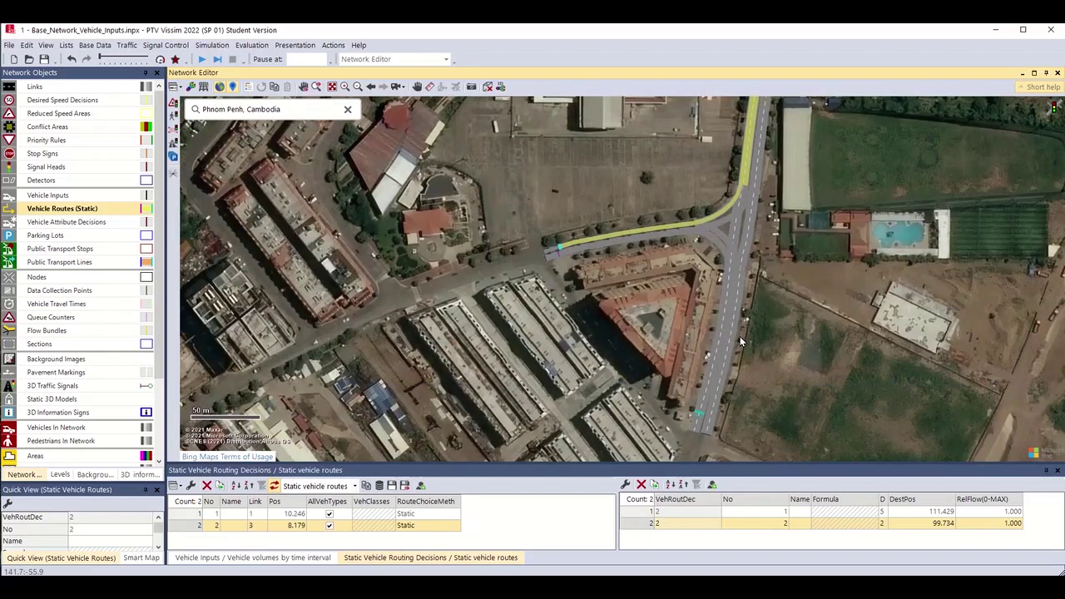
{"action": "left_click", "coordinate": [710, 424]}
{"action": "left_click", "coordinate": [713, 424]}
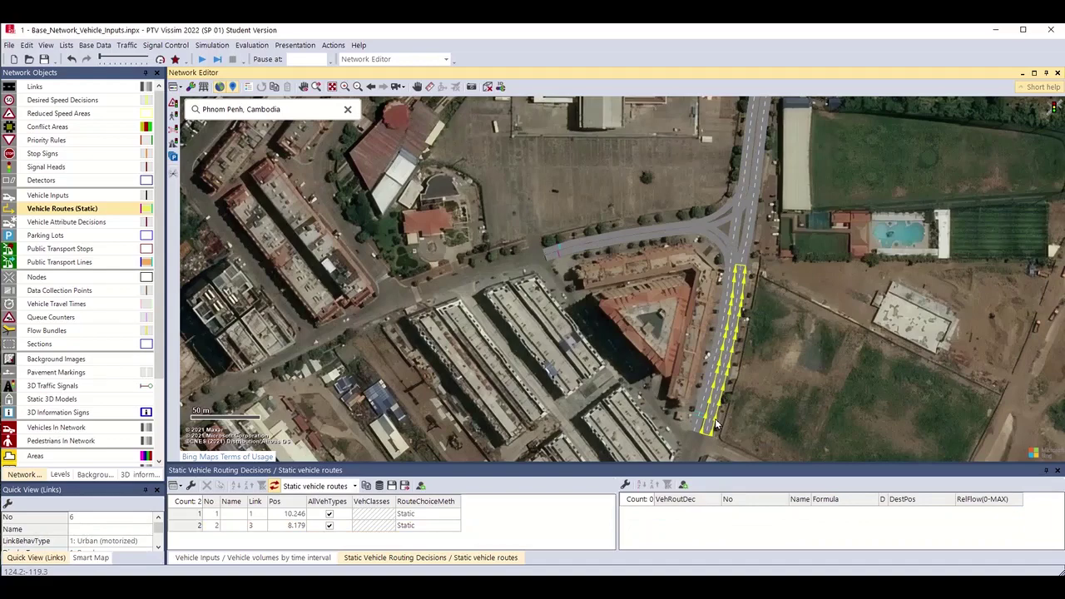
{"action": "right_click", "coordinate": [716, 424]}
{"action": "left_click_drag", "start_coordinate": [750, 338], "coordinate": [790, 465]}
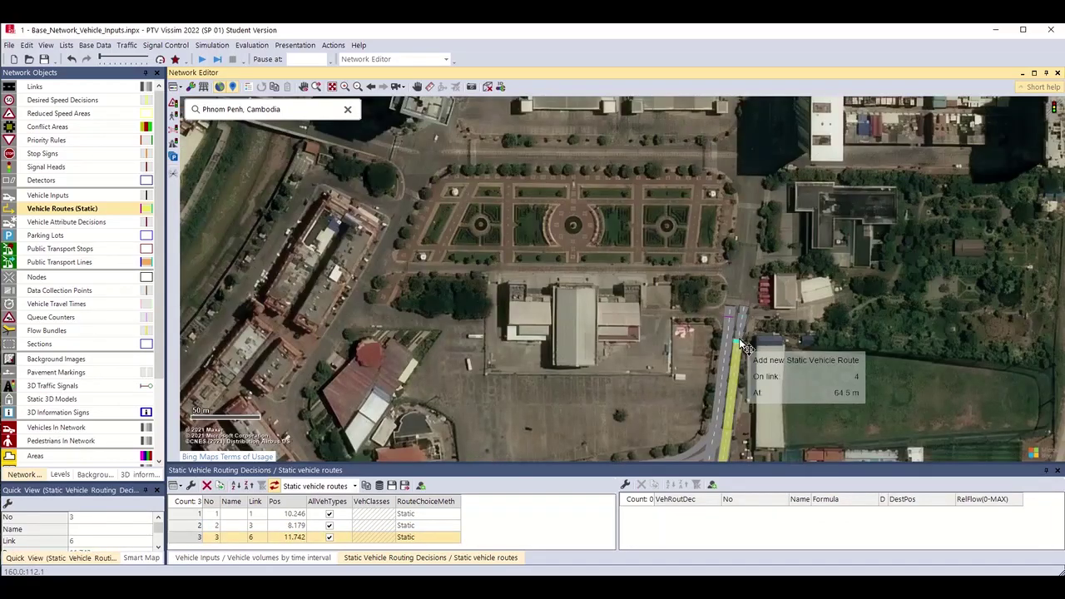
{"action": "right_click", "coordinate": [744, 348]}
{"action": "left_click_drag", "start_coordinate": [774, 388], "coordinate": [917, 189]}
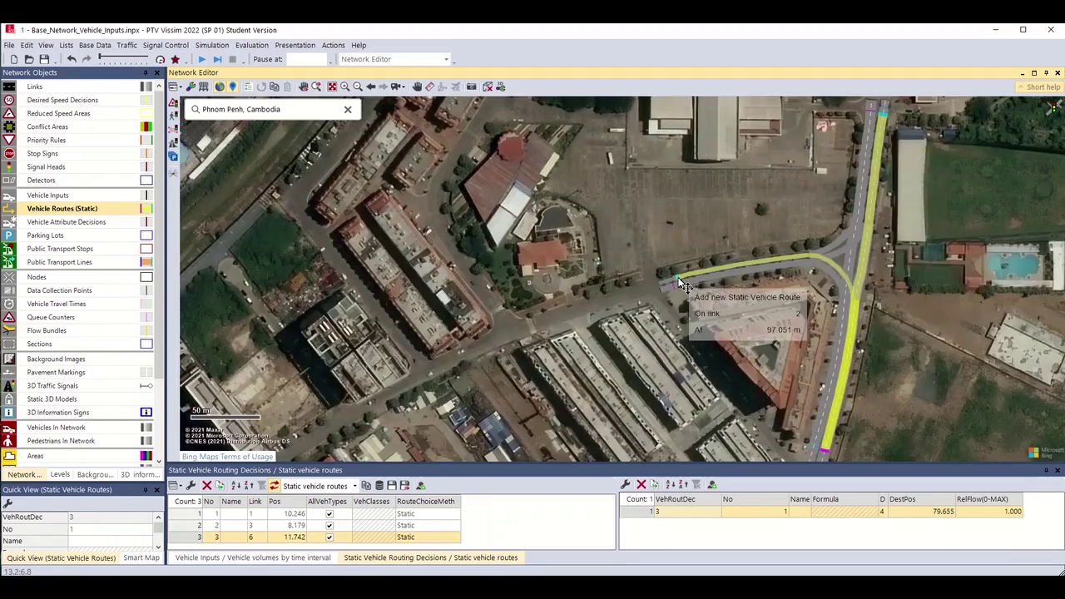
{"action": "right_click", "coordinate": [681, 283]}
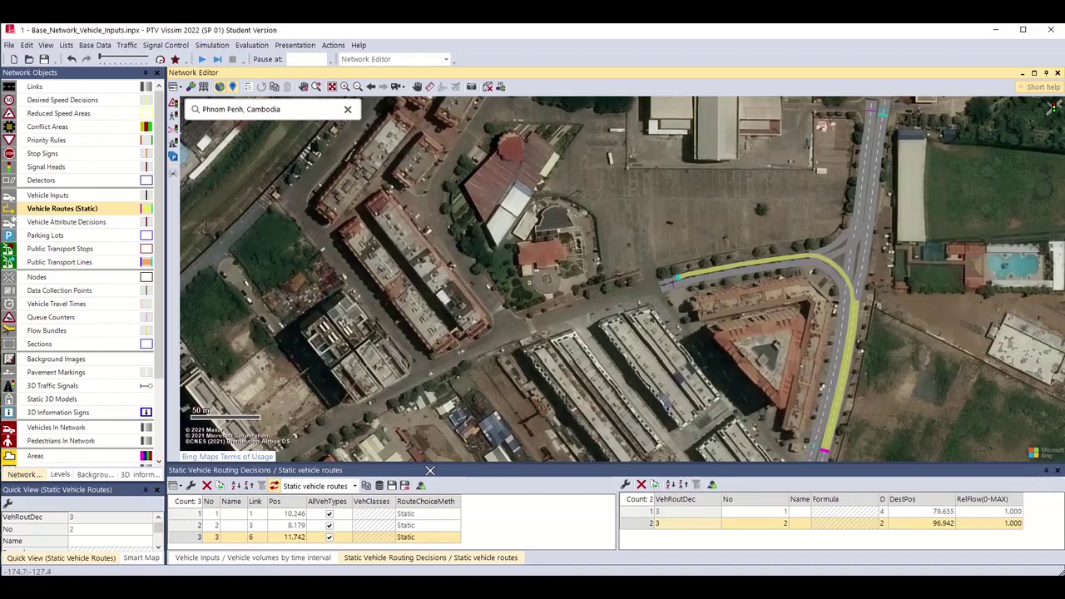
Enlarge the routing decisions panel and review decisions 2 and 3 with their routes.
{"action": "left_click", "coordinate": [430, 471]}
{"action": "left_click_drag", "start_coordinate": [430, 472], "coordinate": [430, 441]}
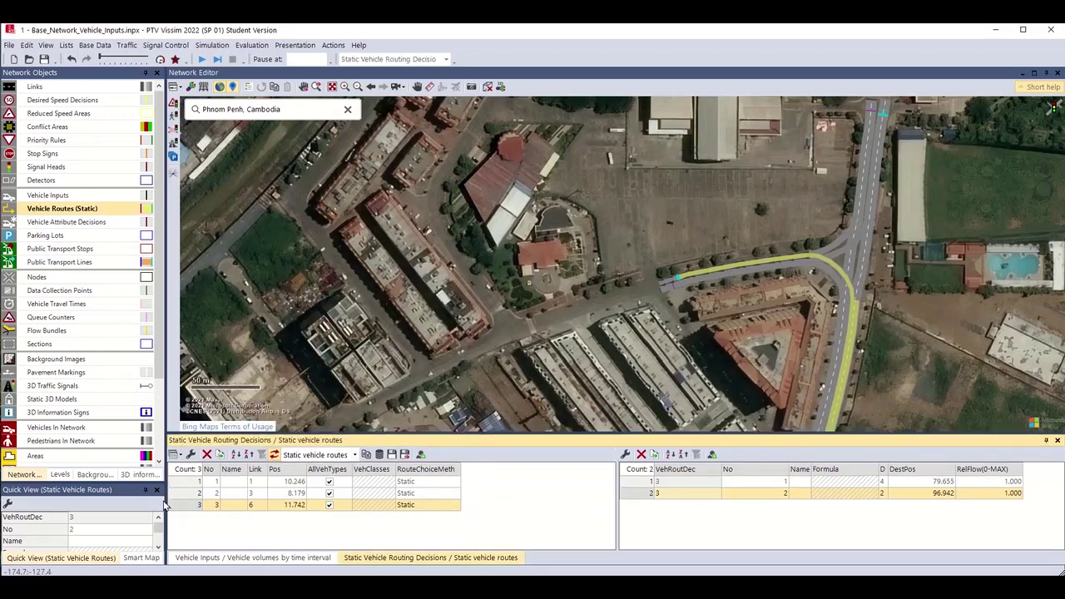
{"action": "key", "text": "Up"}
{"action": "left_click", "coordinate": [182, 505]}
{"action": "scroll", "coordinate": [883, 151], "scroll_direction": "down", "scroll_amount": 1}
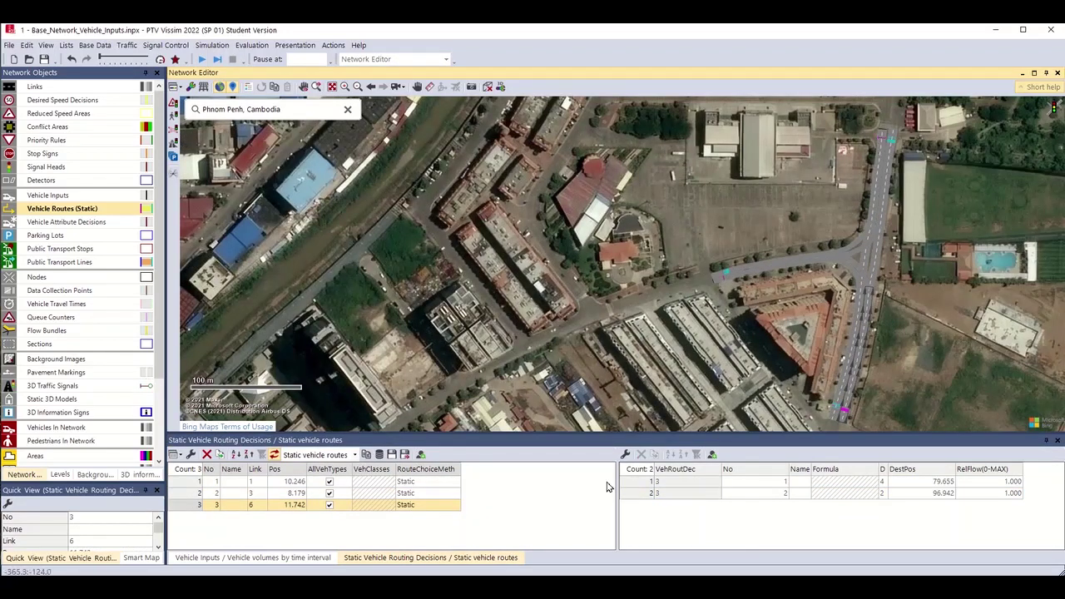
Browse routing decisions 1–3 in the list, highlighting their routes on the map.
{"action": "left_click", "coordinate": [643, 497]}
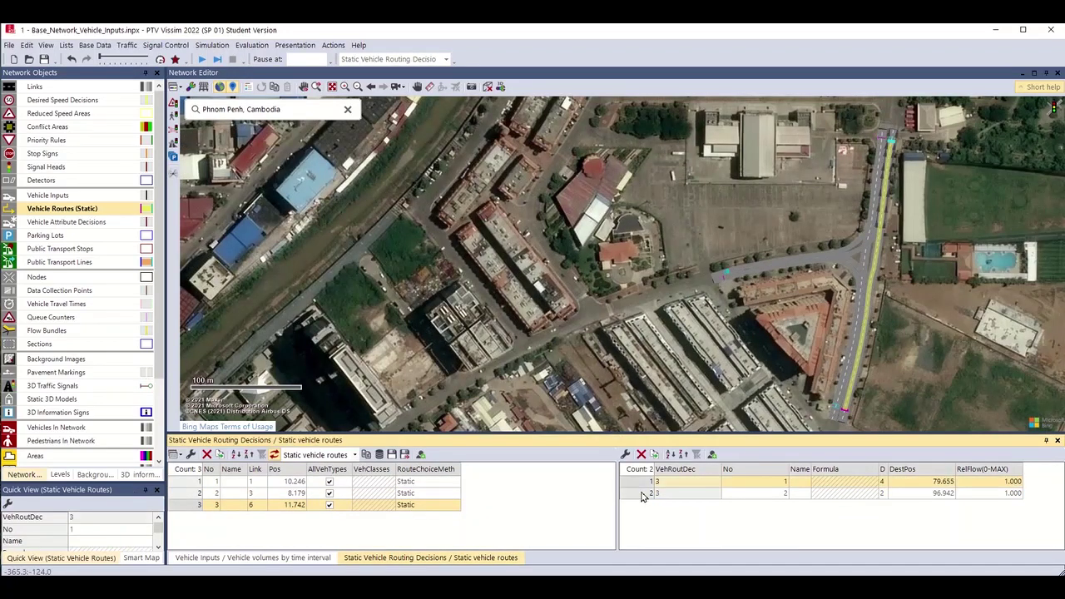
{"action": "left_click", "coordinate": [187, 471]}
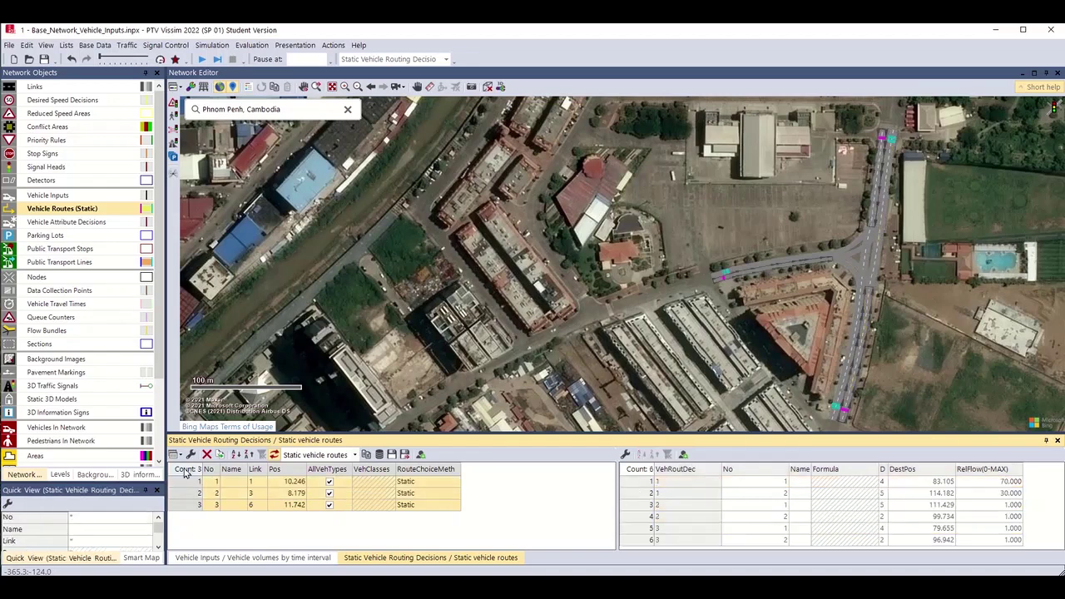
{"action": "left_click", "coordinate": [188, 483]}
{"action": "left_click", "coordinate": [186, 471]}
{"action": "left_click", "coordinate": [189, 493]}
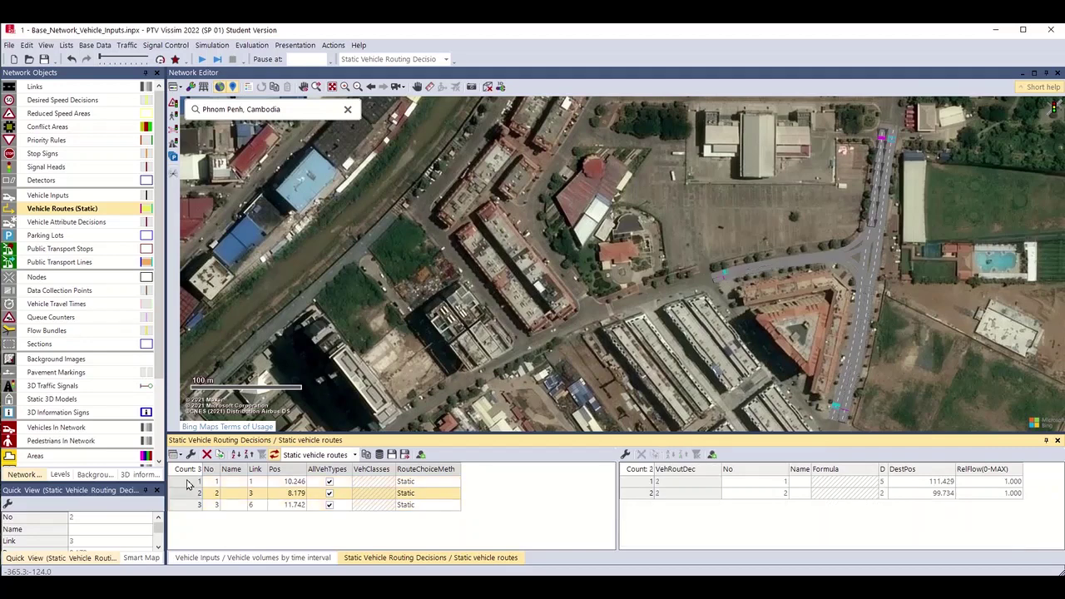
{"action": "left_click", "coordinate": [189, 483]}
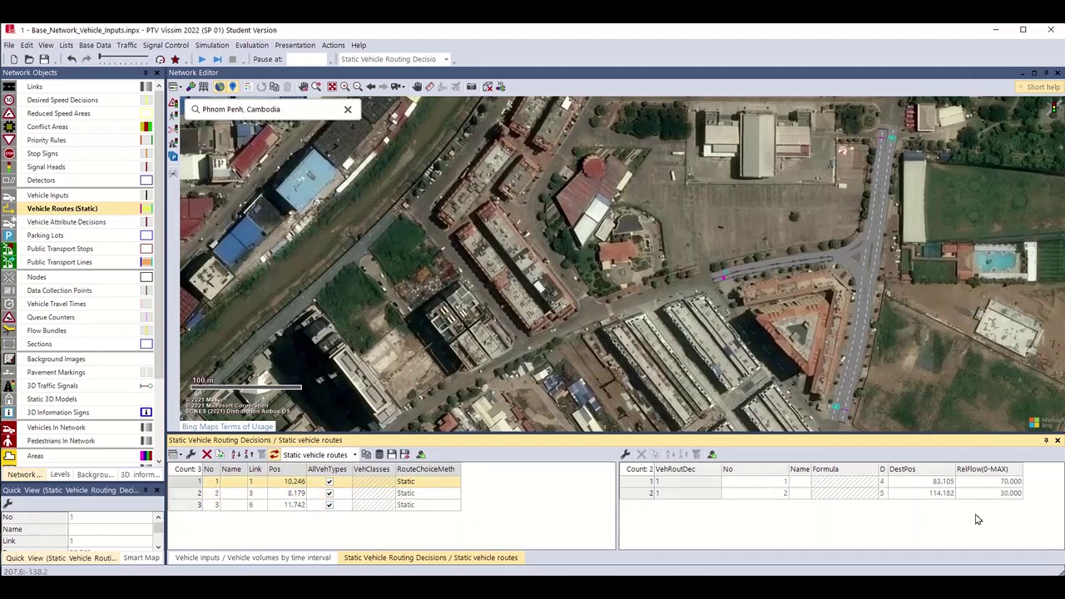
{"action": "left_click", "coordinate": [184, 494]}
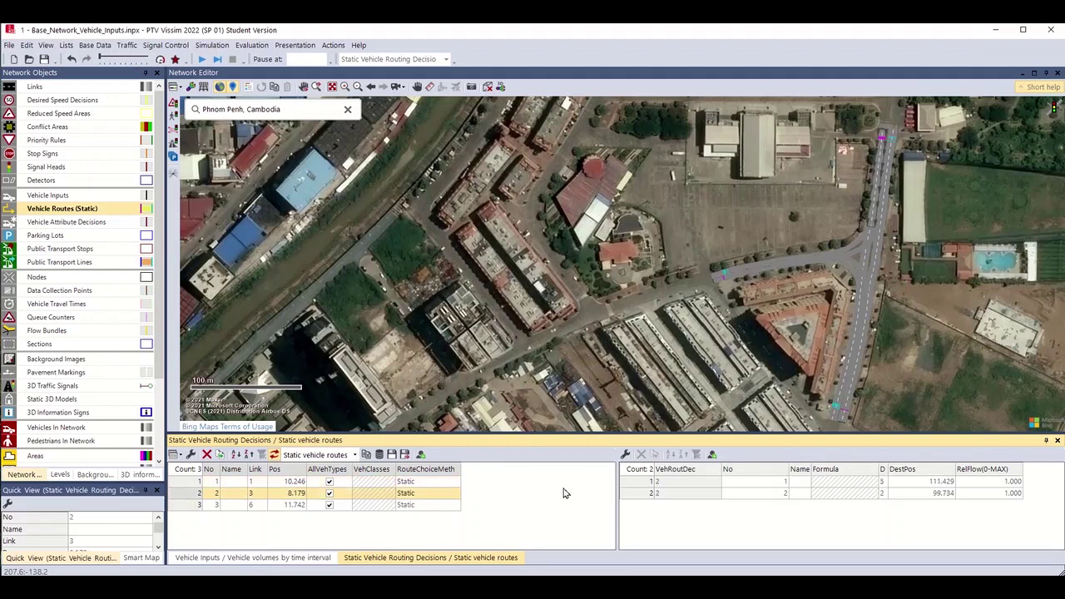
{"action": "left_click", "coordinate": [637, 483]}
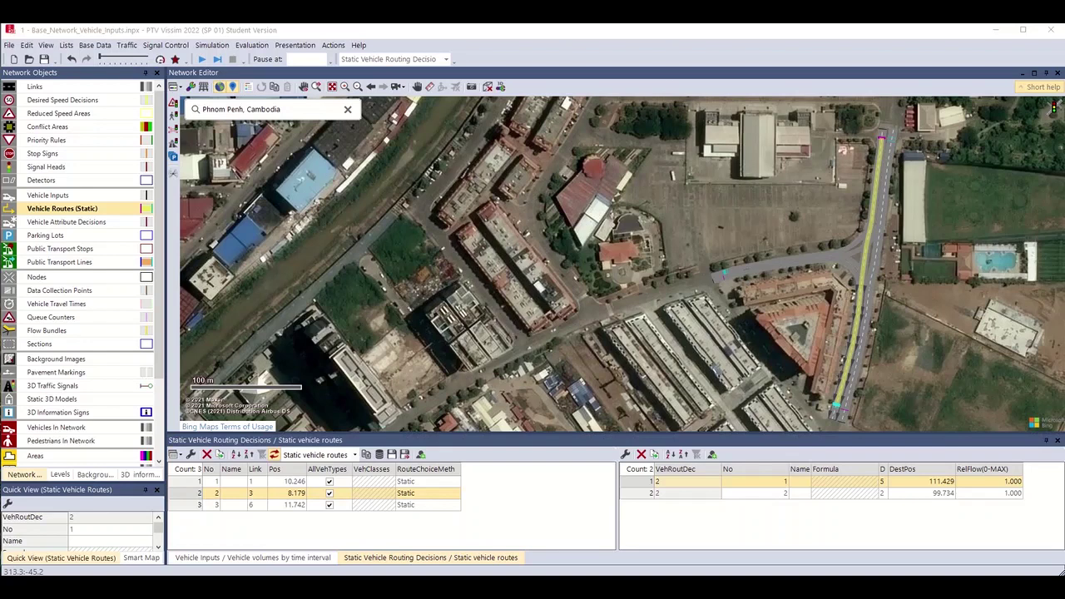
{"action": "left_click", "coordinate": [363, 544]}
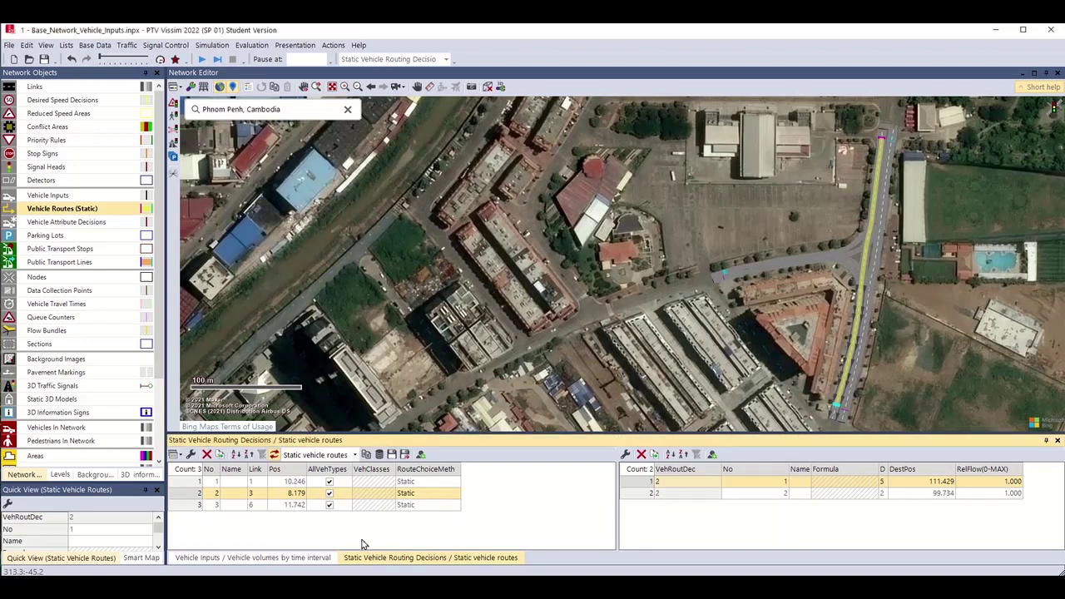
{"action": "left_click", "coordinate": [189, 494]}
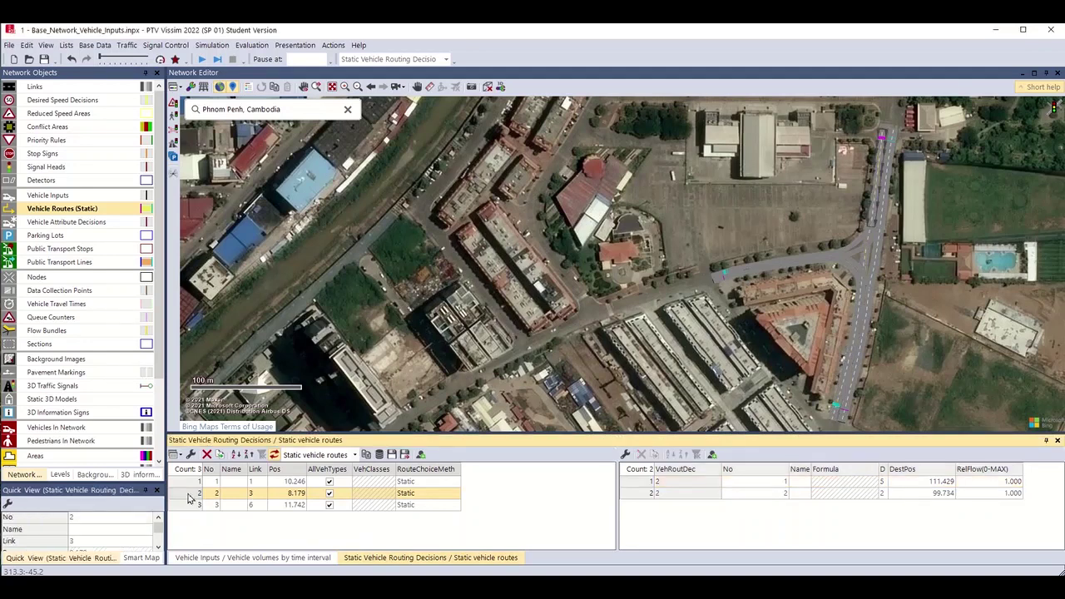
Set routing decision 2's route relative flows to 60 and 40.
{"action": "left_click", "coordinate": [1001, 482]}
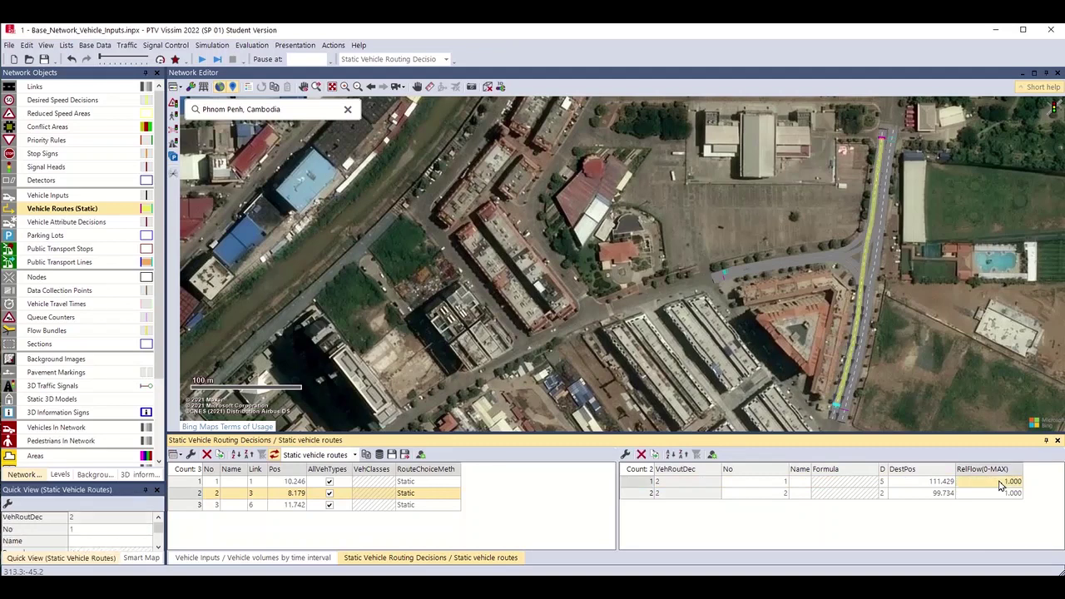
{"action": "type", "text": "60"}
{"action": "key", "text": "Return"}
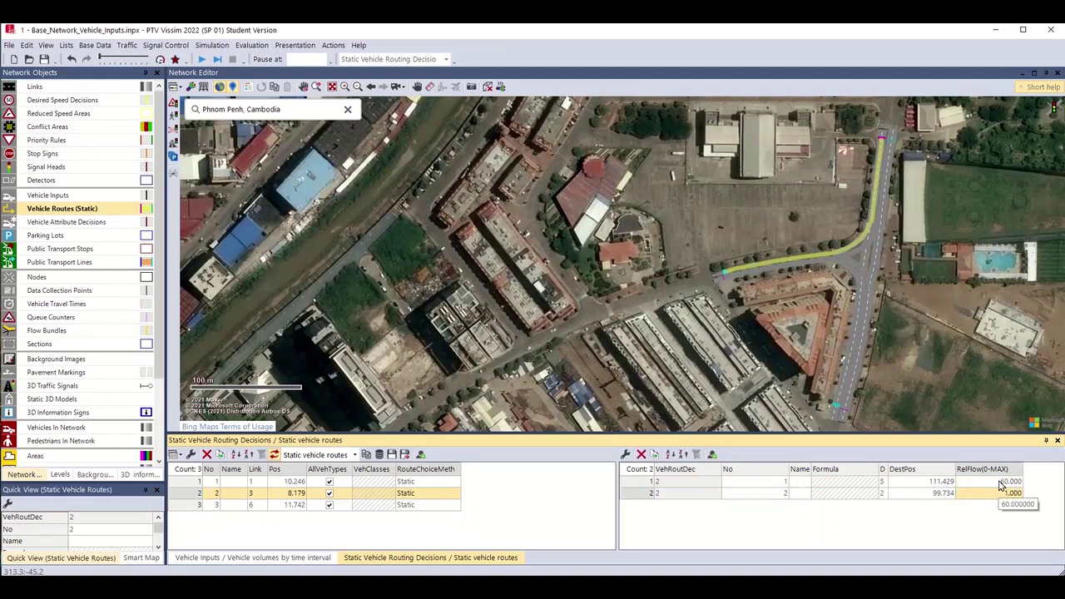
{"action": "type", "text": "40"}
{"action": "key", "text": "Return"}
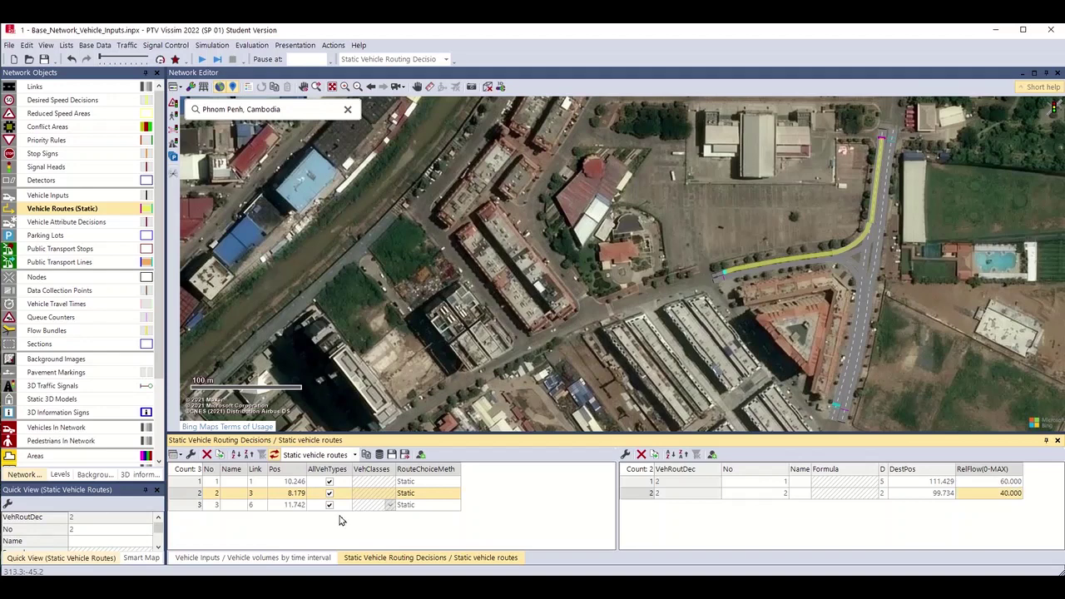
Set routing decision 3's route relative flows to 80 and 20.
{"action": "left_click", "coordinate": [197, 506]}
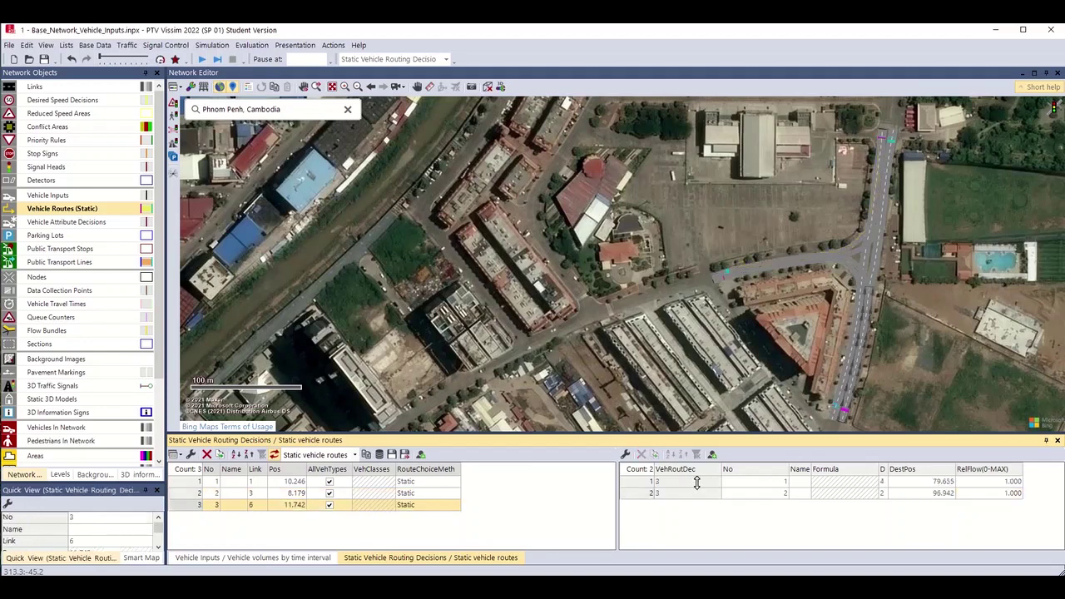
{"action": "left_click", "coordinate": [1003, 482]}
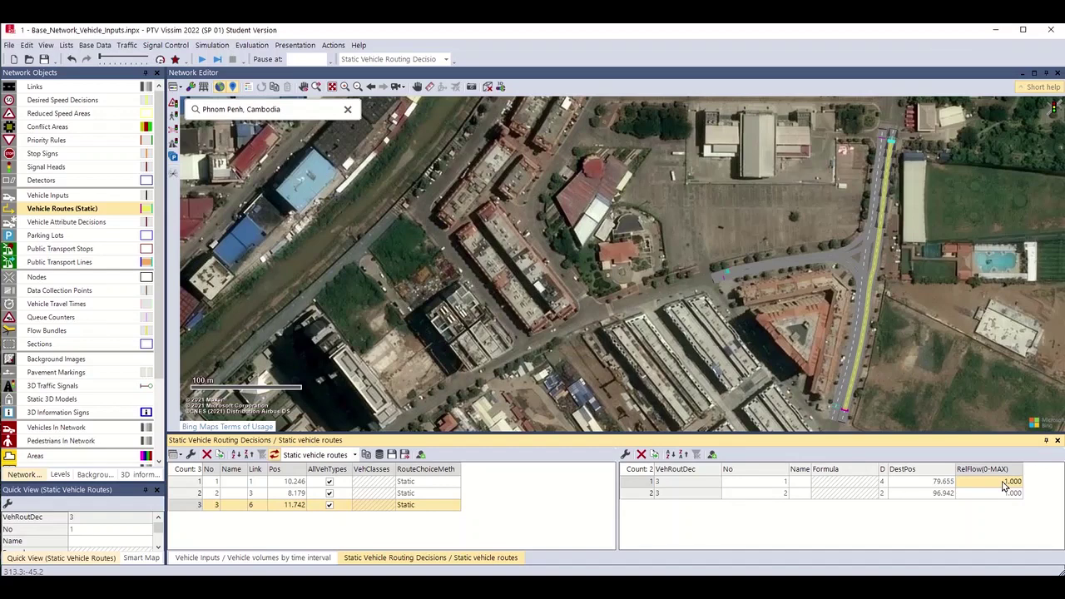
{"action": "left_click", "coordinate": [1003, 491]}
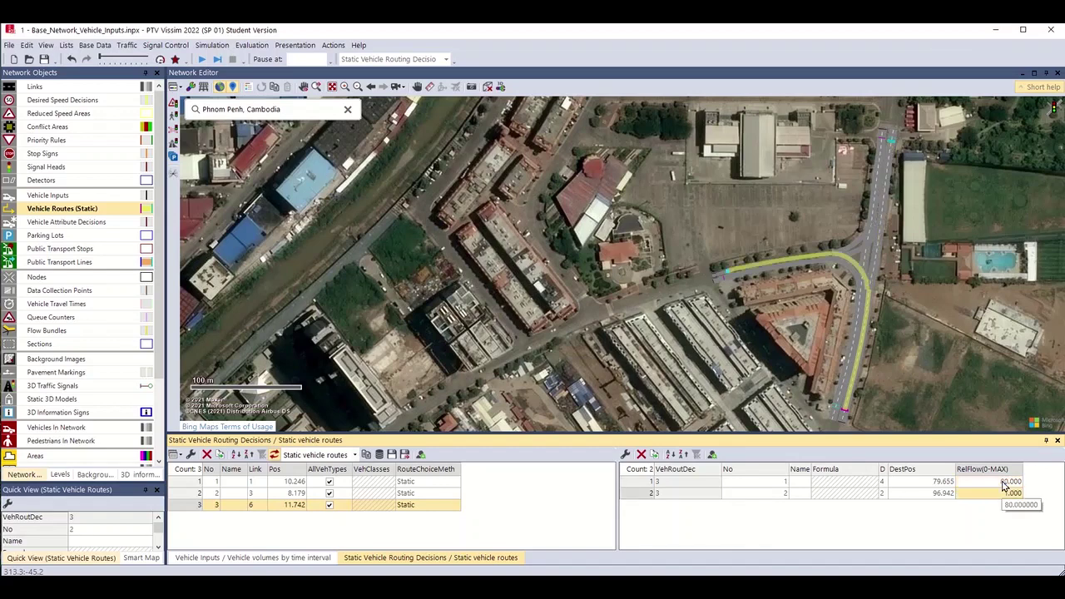
{"action": "type", "text": "20"}
{"action": "key", "text": "Return"}
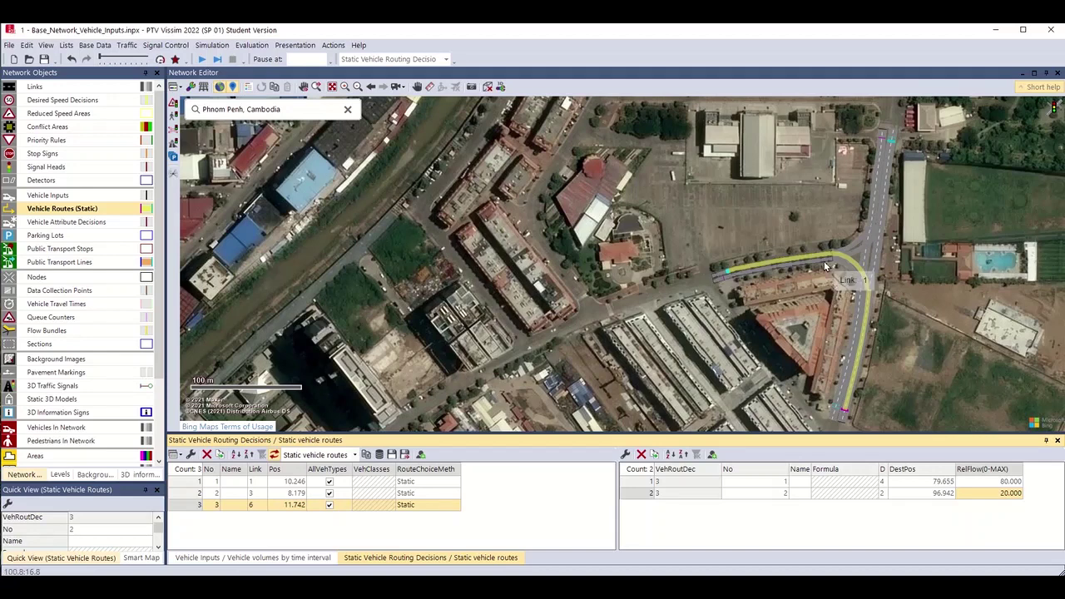
{"action": "left_click", "coordinate": [1022, 298]}
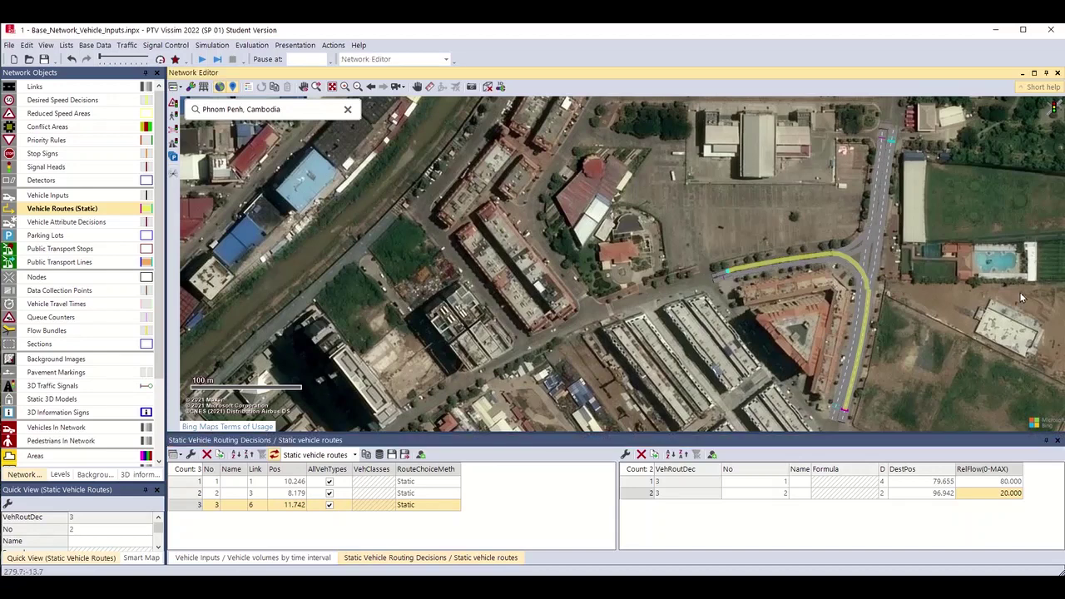
{"action": "scroll", "coordinate": [940, 275], "scroll_direction": "up", "scroll_amount": 2}
{"action": "scroll", "coordinate": [687, 313], "scroll_direction": "up", "scroll_amount": 1}
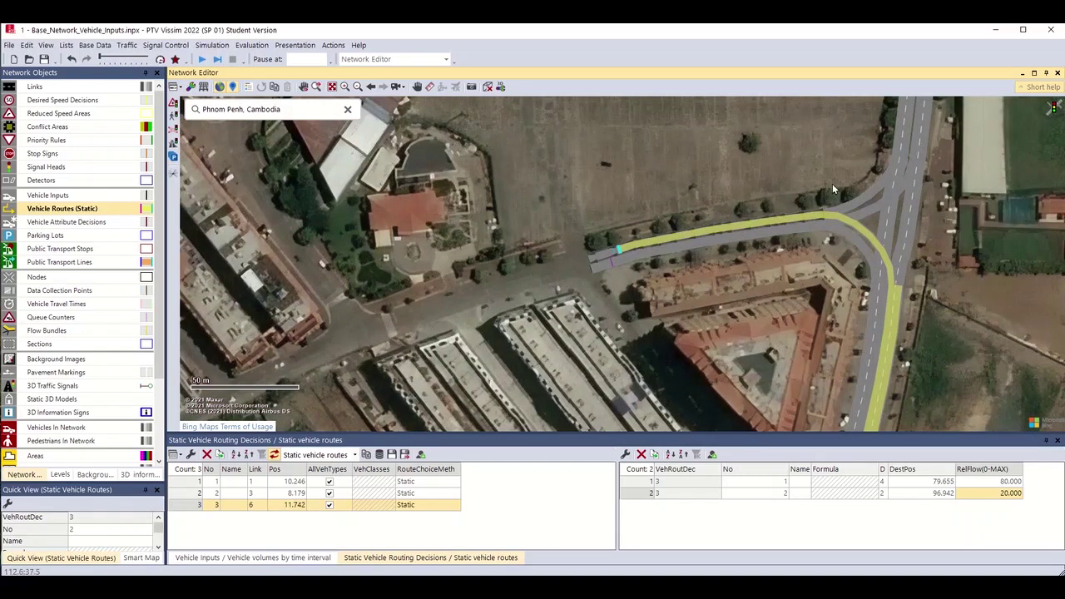
{"action": "scroll", "coordinate": [879, 225], "scroll_direction": "down", "scroll_amount": 2}
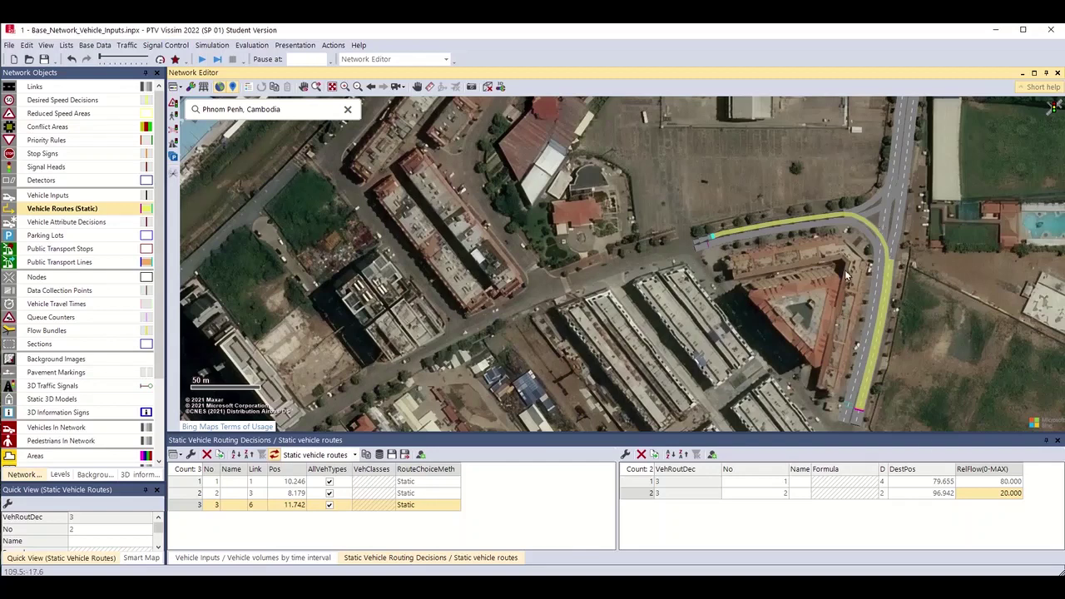
{"action": "scroll", "coordinate": [847, 276], "scroll_direction": "down", "scroll_amount": 1}
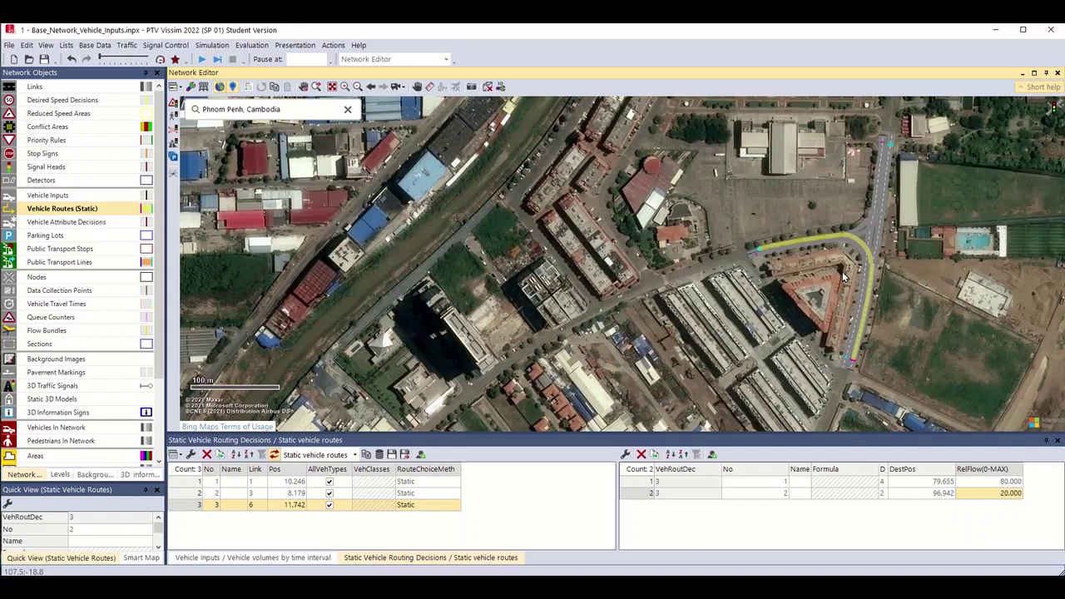
{"action": "left_click", "coordinate": [100, 207]}
{"action": "scroll", "coordinate": [942, 279], "scroll_direction": "down", "scroll_amount": 2}
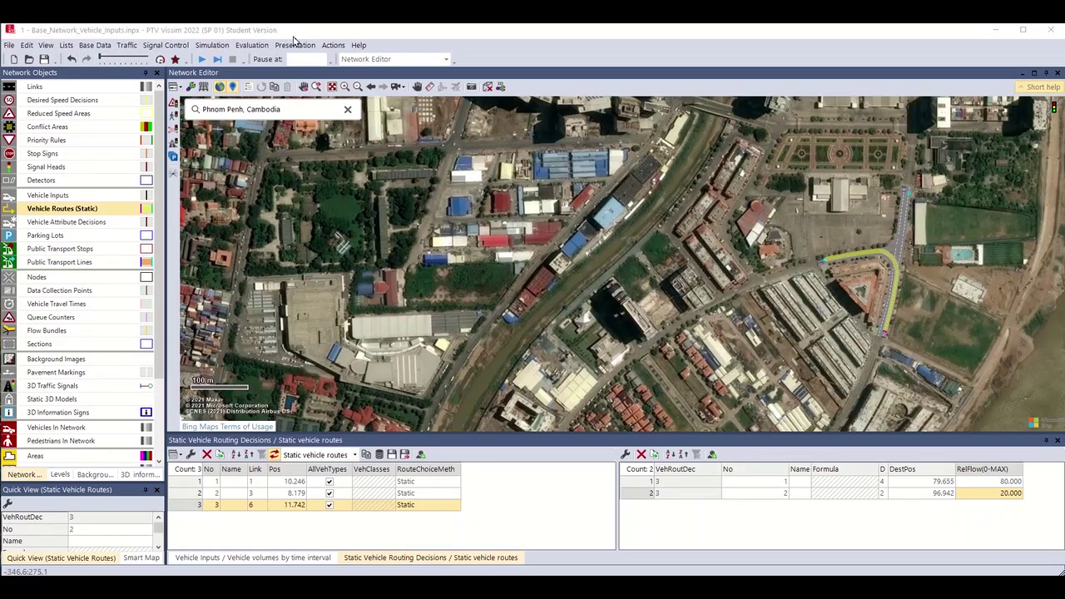
Start the simulation, agreeing to save the changes first.
{"action": "left_click", "coordinate": [203, 60]}
{"action": "left_click", "coordinate": [202, 60]}
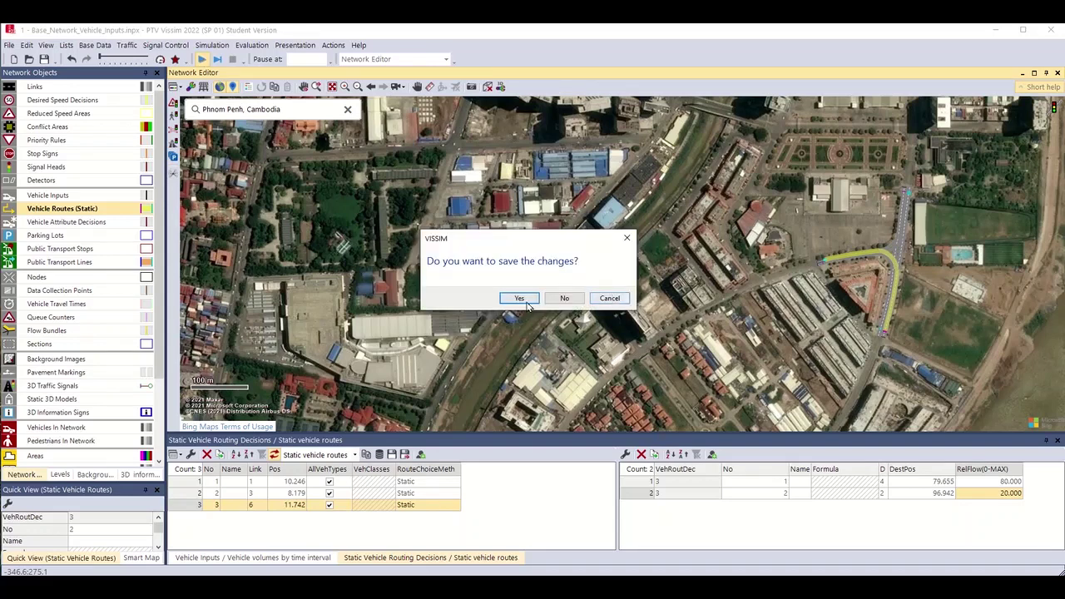
{"action": "left_click", "coordinate": [527, 303]}
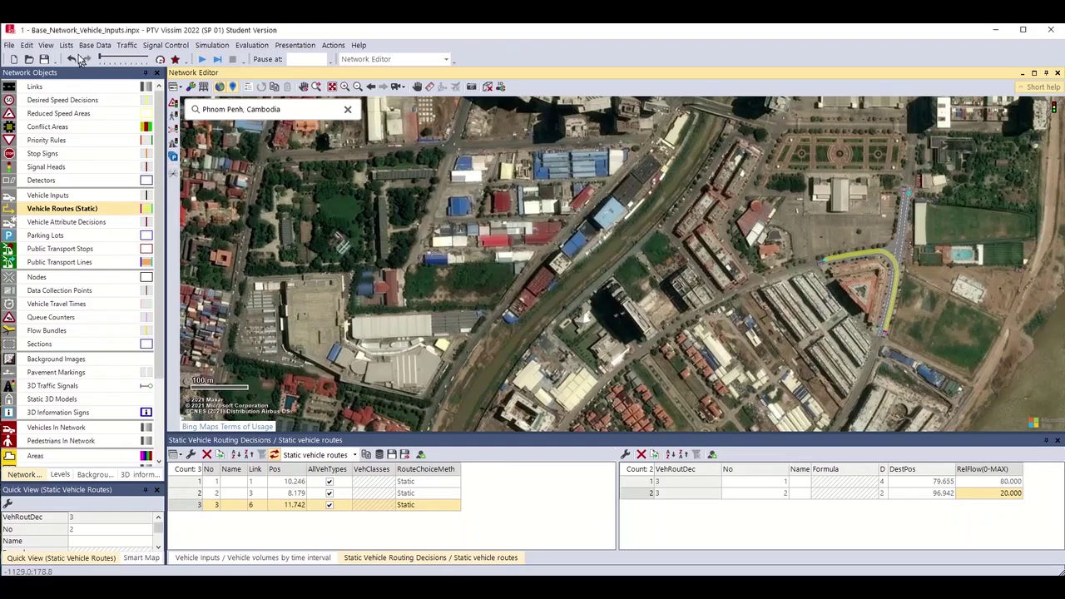
Save the network as '2 - Routing Decisions.inpx' and confirm the previous-results prompt.
{"action": "left_click", "coordinate": [9, 44]}
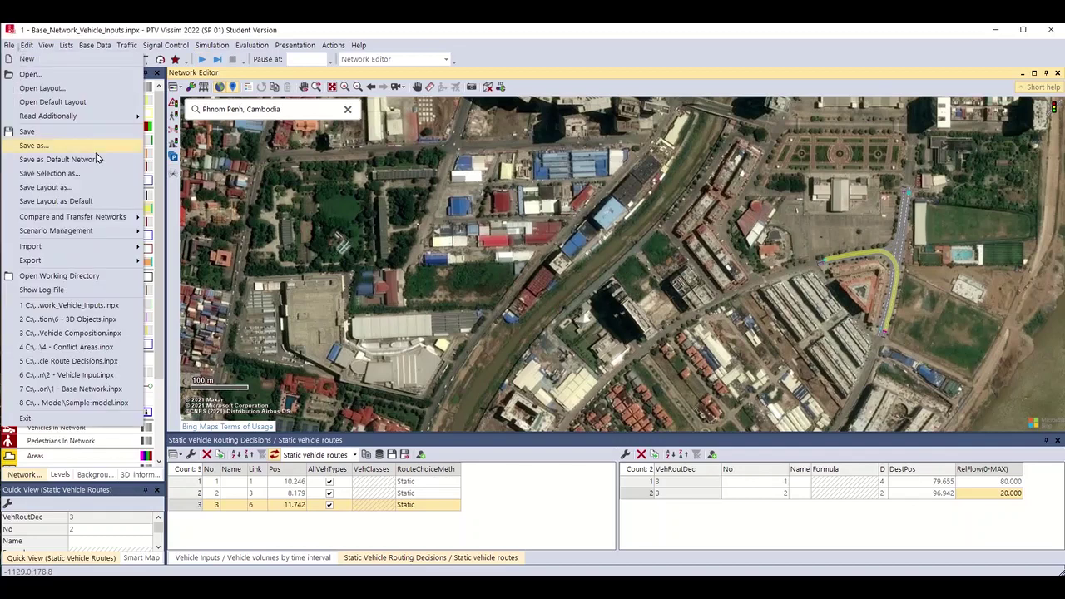
{"action": "left_click", "coordinate": [38, 145]}
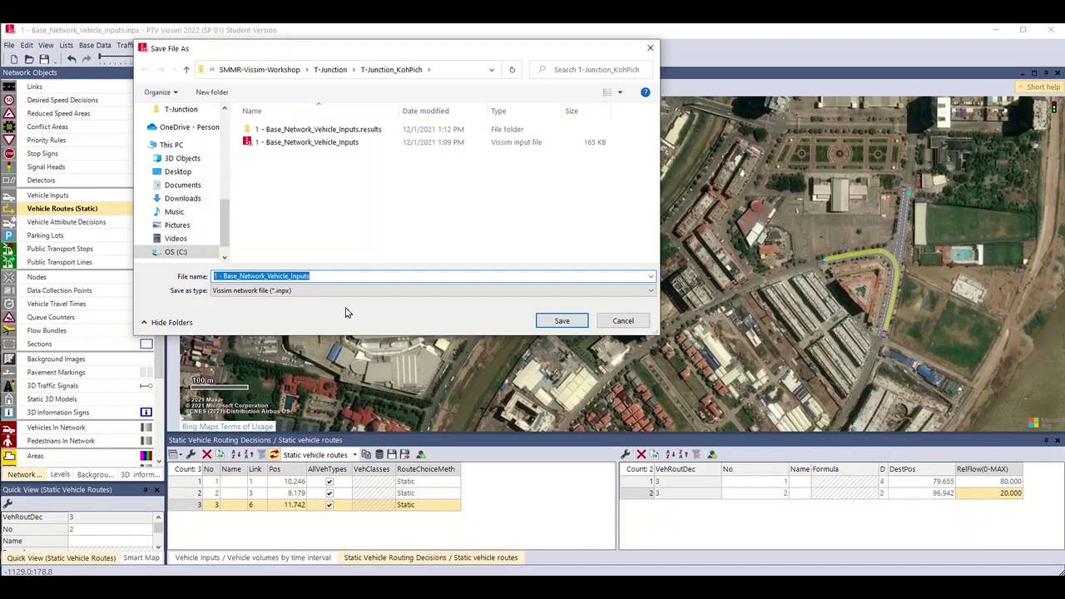
{"action": "key", "text": "Home"}
{"action": "key", "text": "Delete"}
{"action": "type", "text": "2"}
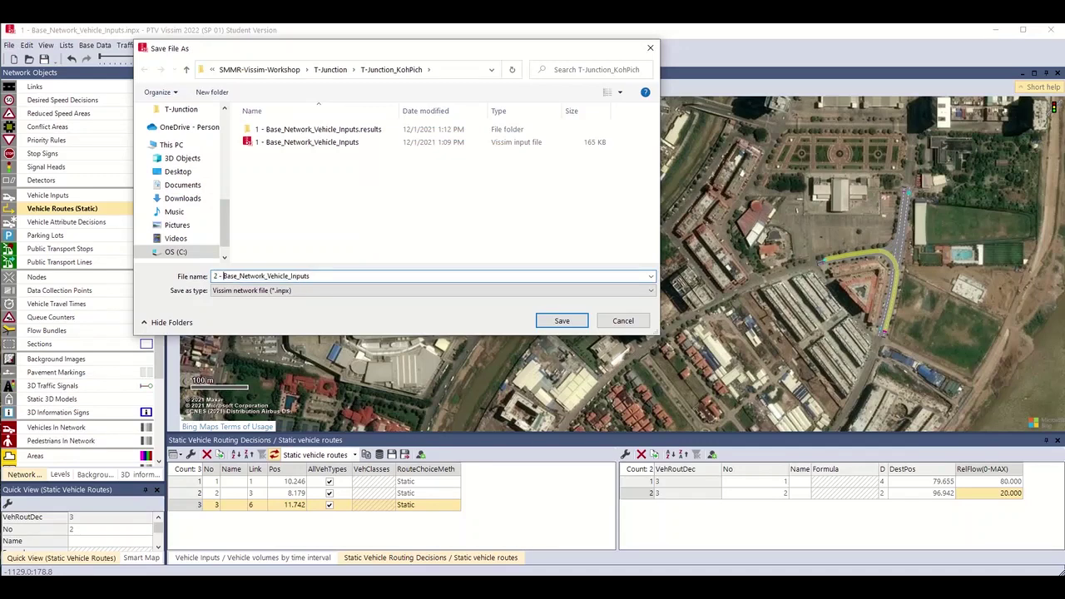
{"action": "key", "text": "shift+End"}
{"action": "type", "text": "Routing Decisions"}
{"action": "key", "text": "Return"}
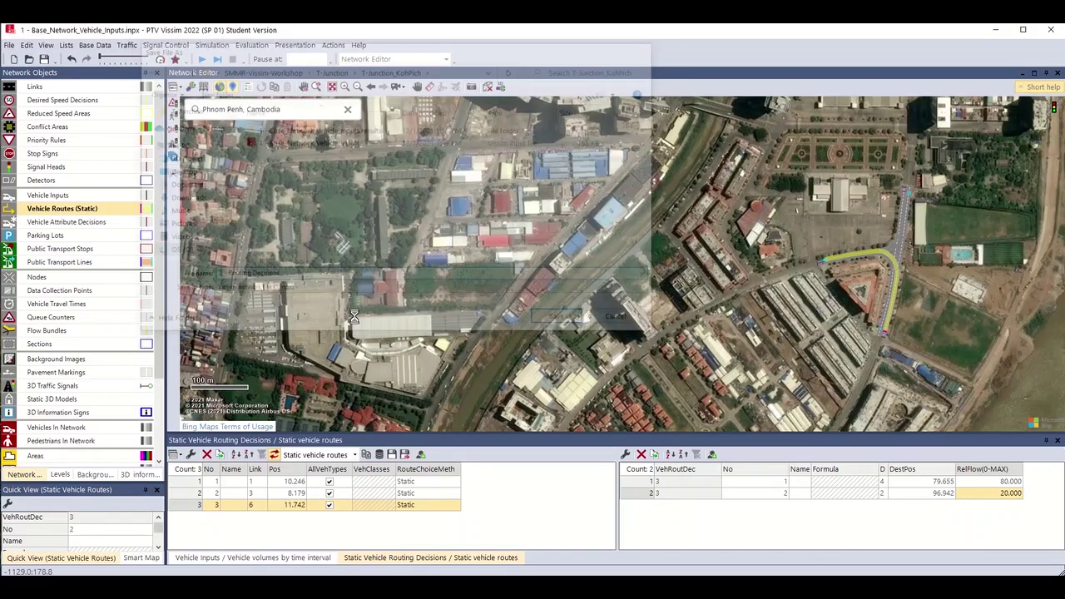
{"action": "key", "text": "Return"}
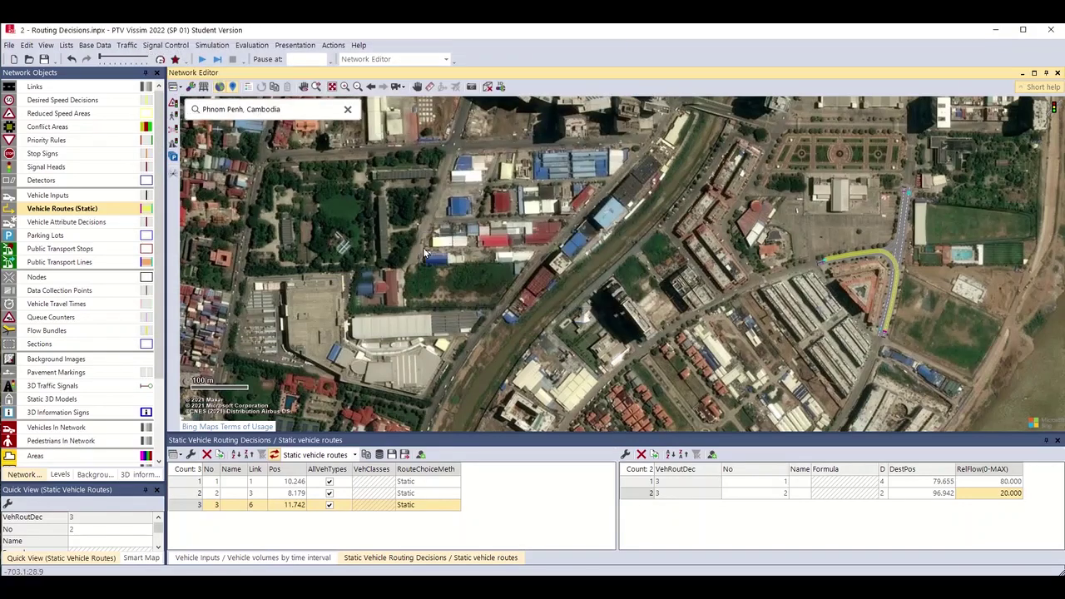
Test-run the simulation at 0.5 s animation updates, watch vehicles on the curved-link route, then stop it.
{"action": "left_click", "coordinate": [201, 61]}
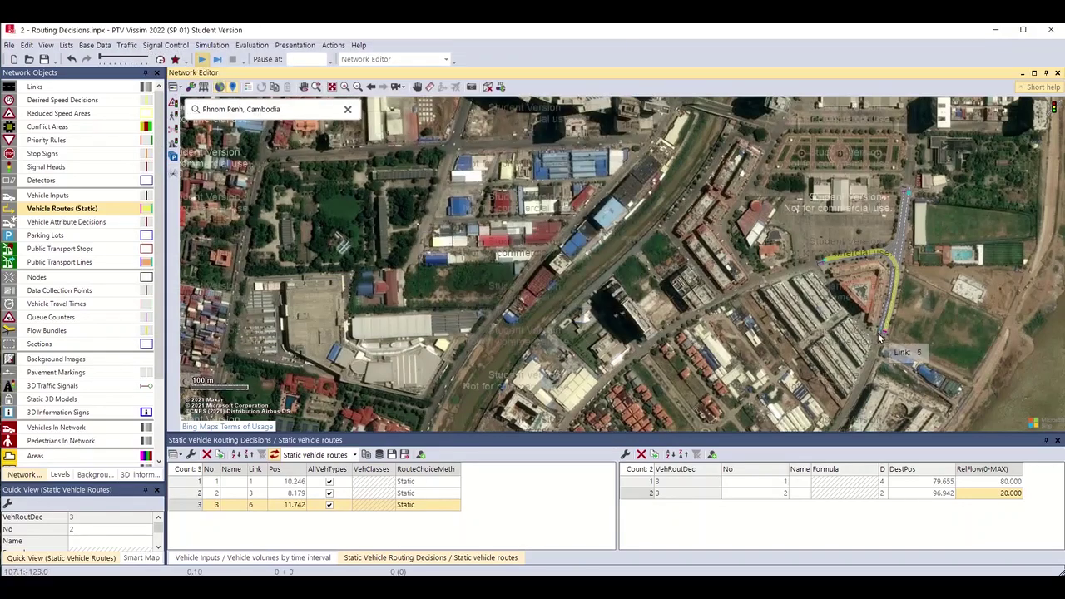
{"action": "left_click_drag", "start_coordinate": [880, 337], "coordinate": [785, 349]}
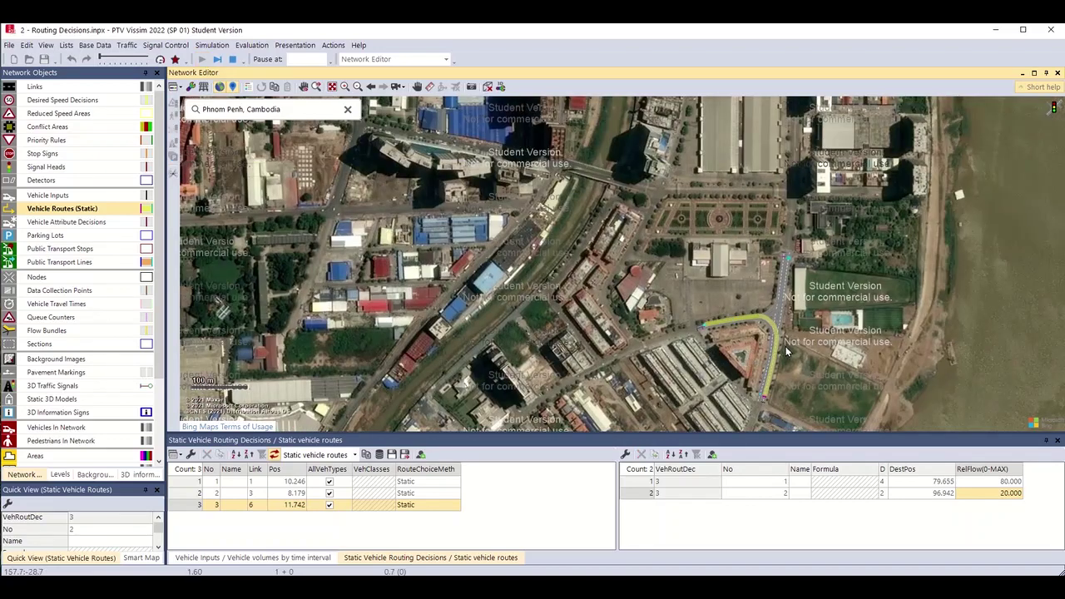
{"action": "scroll", "coordinate": [786, 350], "scroll_direction": "up", "scroll_amount": 3}
{"action": "scroll", "coordinate": [774, 365], "scroll_direction": "up", "scroll_amount": 2}
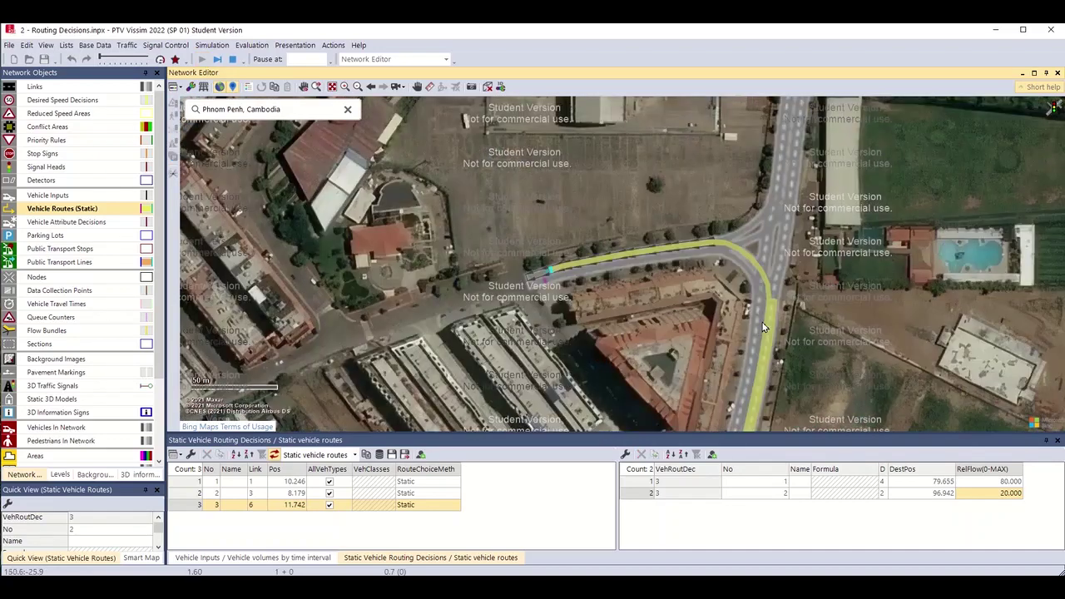
{"action": "scroll", "coordinate": [737, 295], "scroll_direction": "up", "scroll_amount": 3}
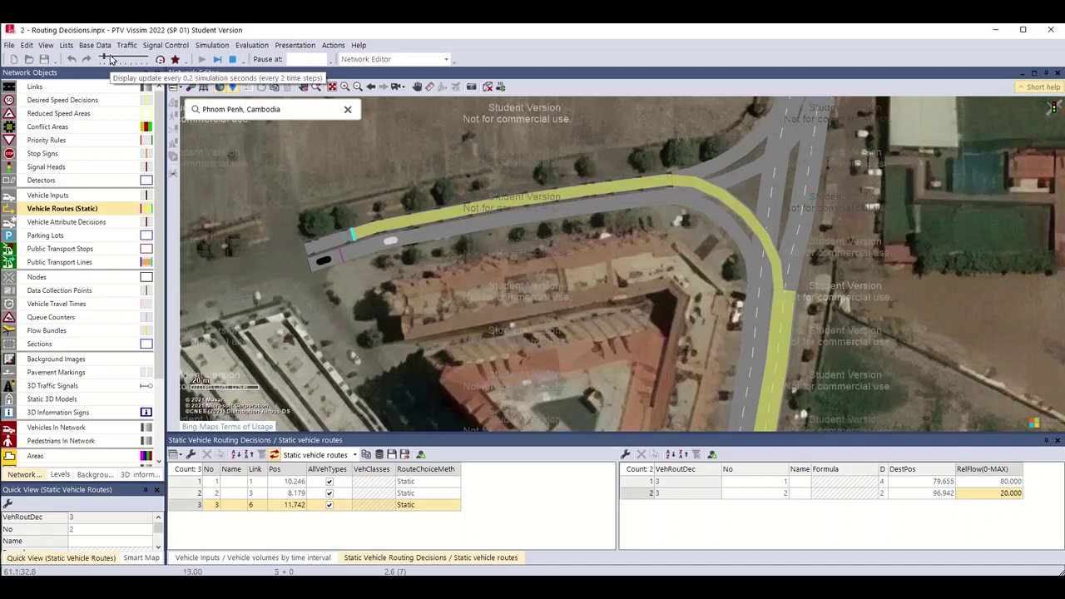
{"action": "left_click_drag", "start_coordinate": [110, 58], "coordinate": [136, 60]}
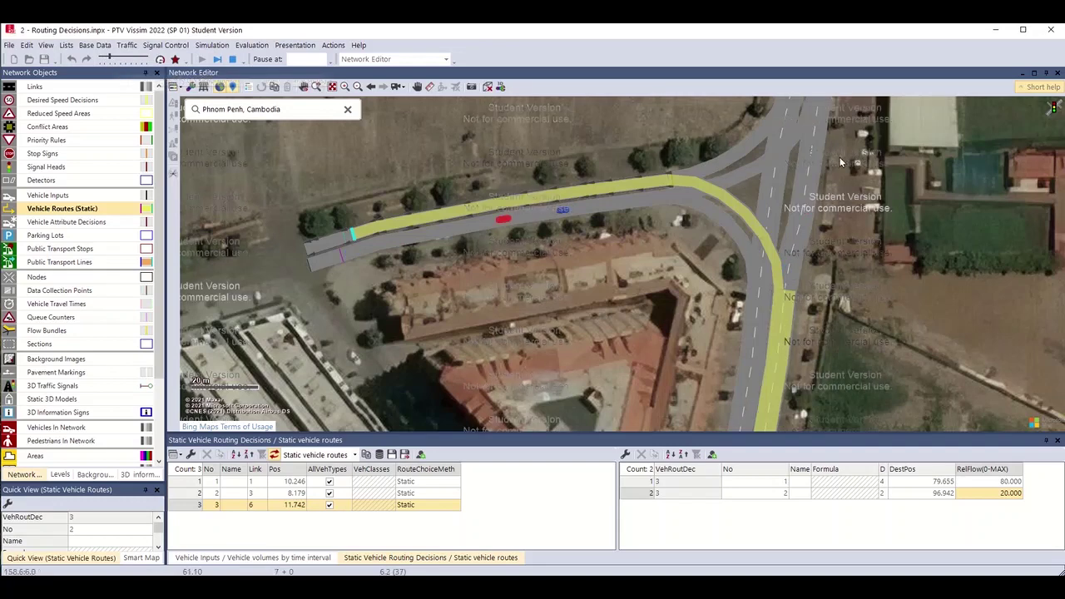
{"action": "left_click", "coordinate": [233, 59]}
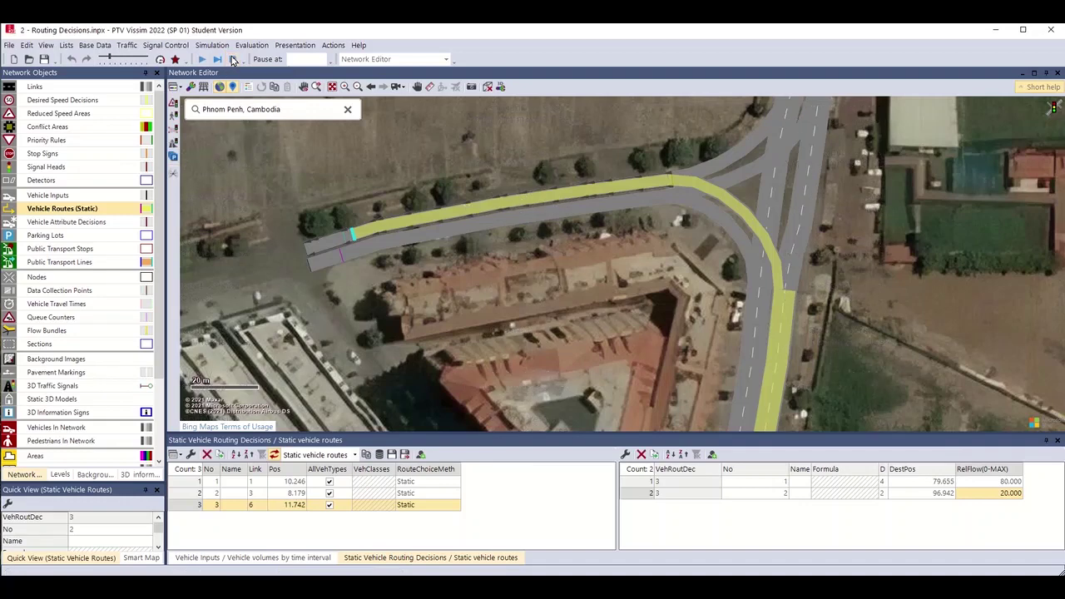
{"action": "left_click_drag", "start_coordinate": [666, 245], "coordinate": [624, 308]}
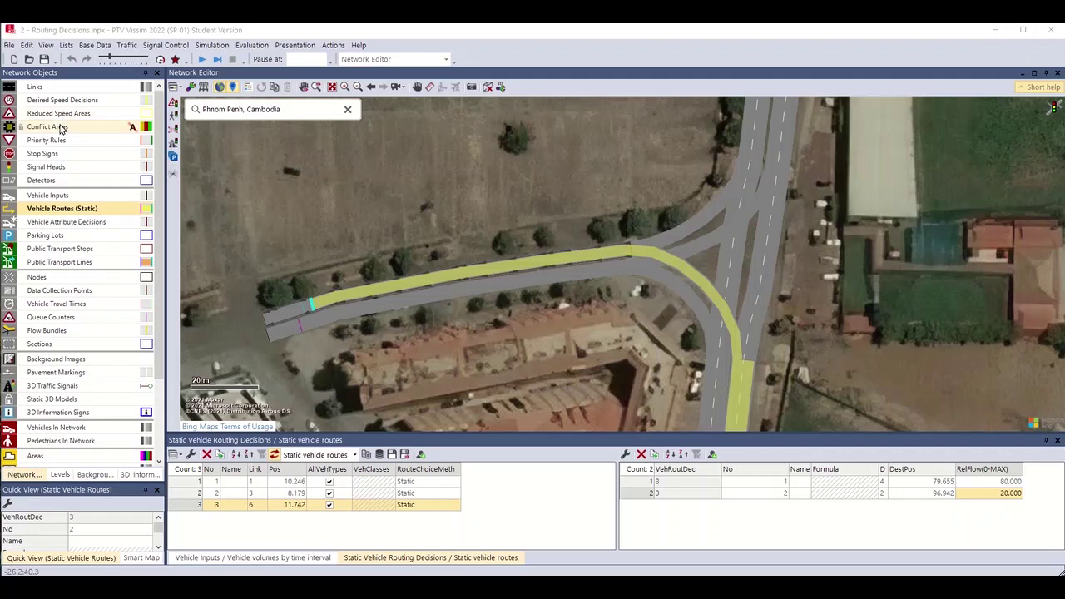
Show and select Conflict Areas in Network Objects, then bring the T-junction's conflict markers into view.
{"action": "left_click", "coordinate": [59, 129]}
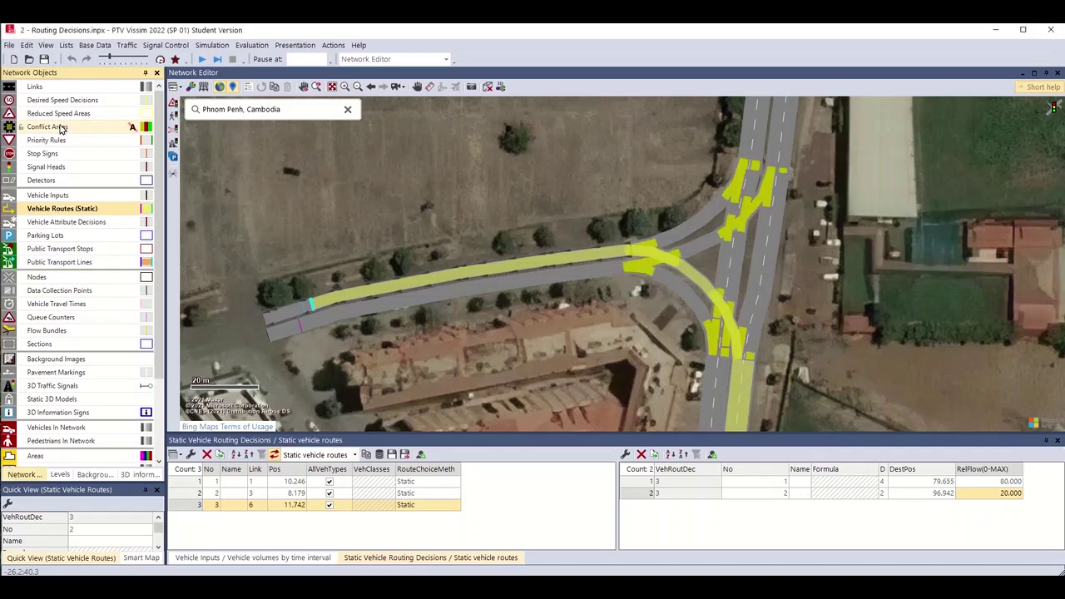
{"action": "left_click", "coordinate": [60, 127]}
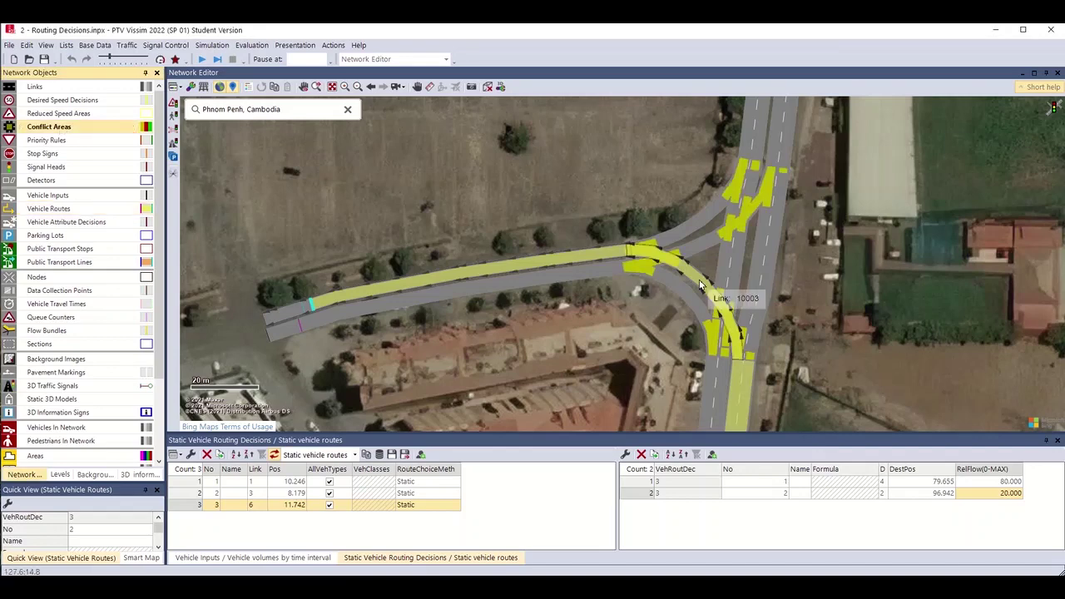
{"action": "scroll", "coordinate": [699, 285], "scroll_direction": "down", "scroll_amount": 2}
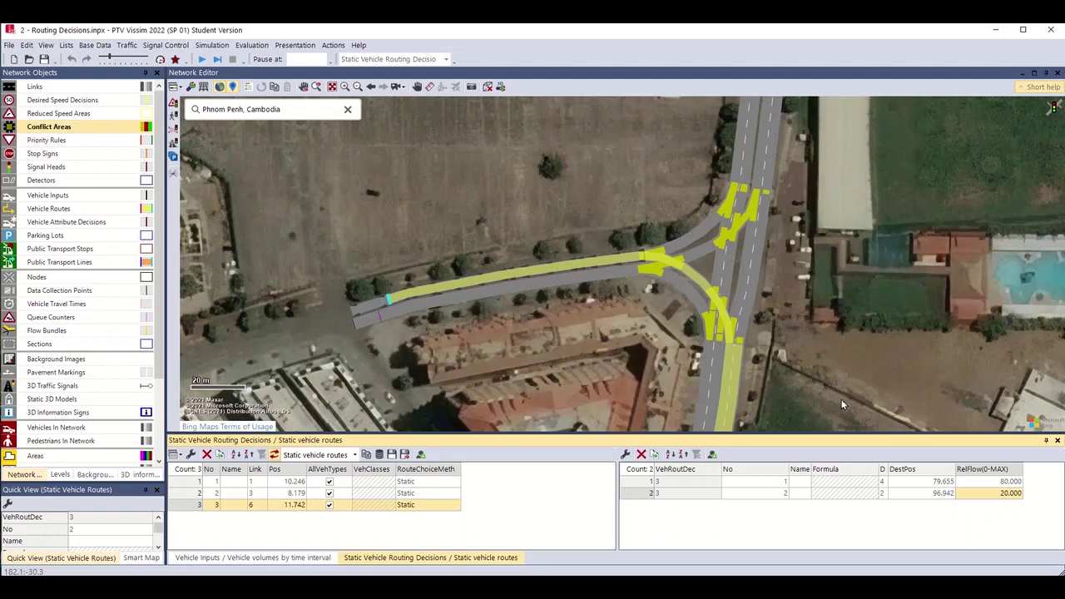
{"action": "left_click_drag", "start_coordinate": [841, 404], "coordinate": [701, 340]}
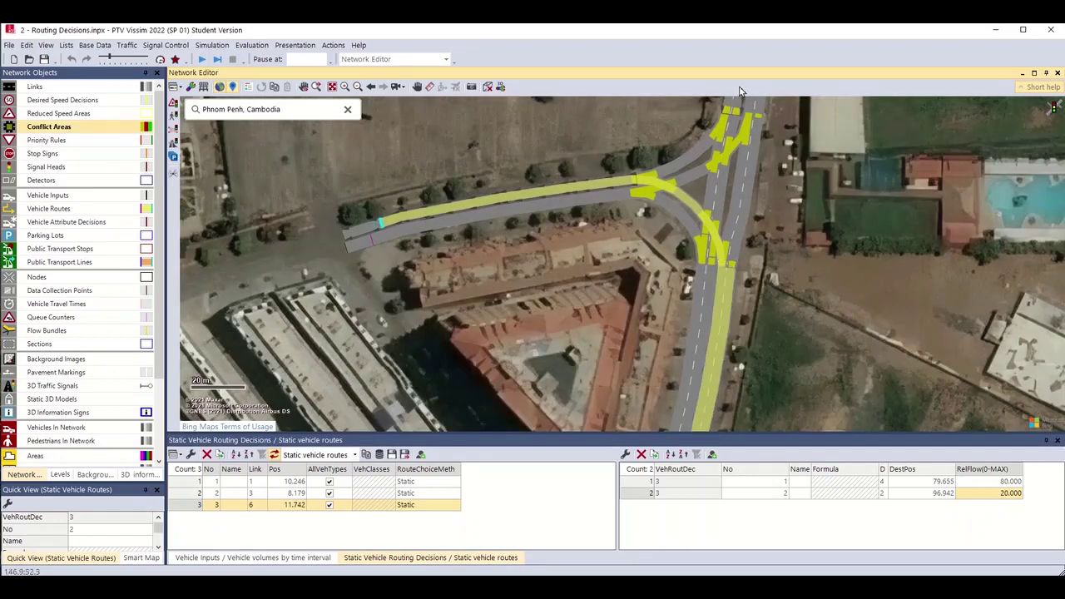
{"action": "left_click_drag", "start_coordinate": [740, 91], "coordinate": [733, 246]}
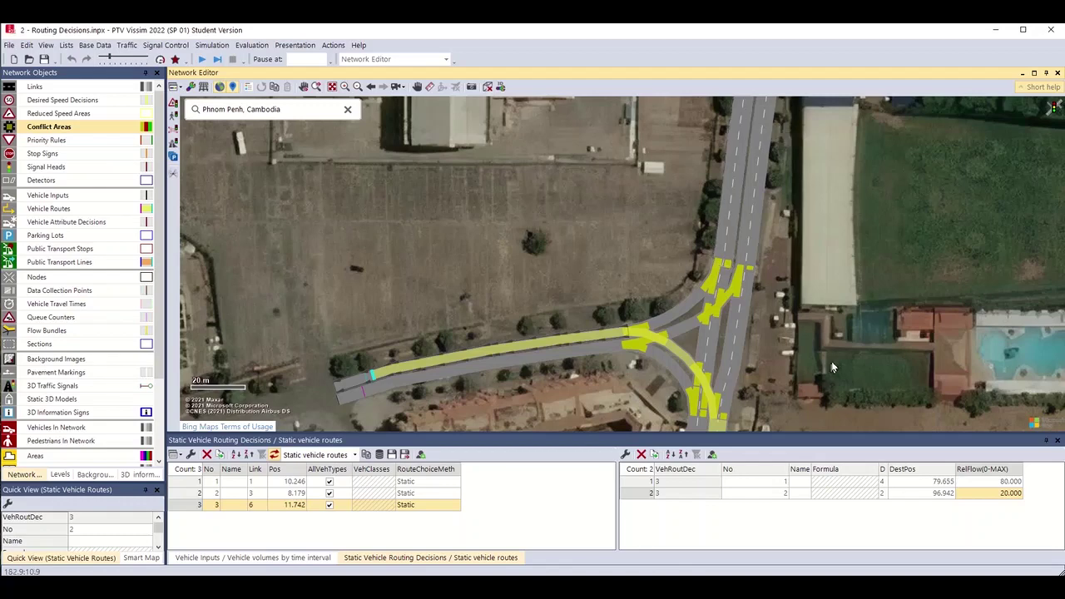
{"action": "scroll", "coordinate": [832, 367], "scroll_direction": "up", "scroll_amount": 1}
{"action": "left_click_drag", "start_coordinate": [677, 208], "coordinate": [713, 148]}
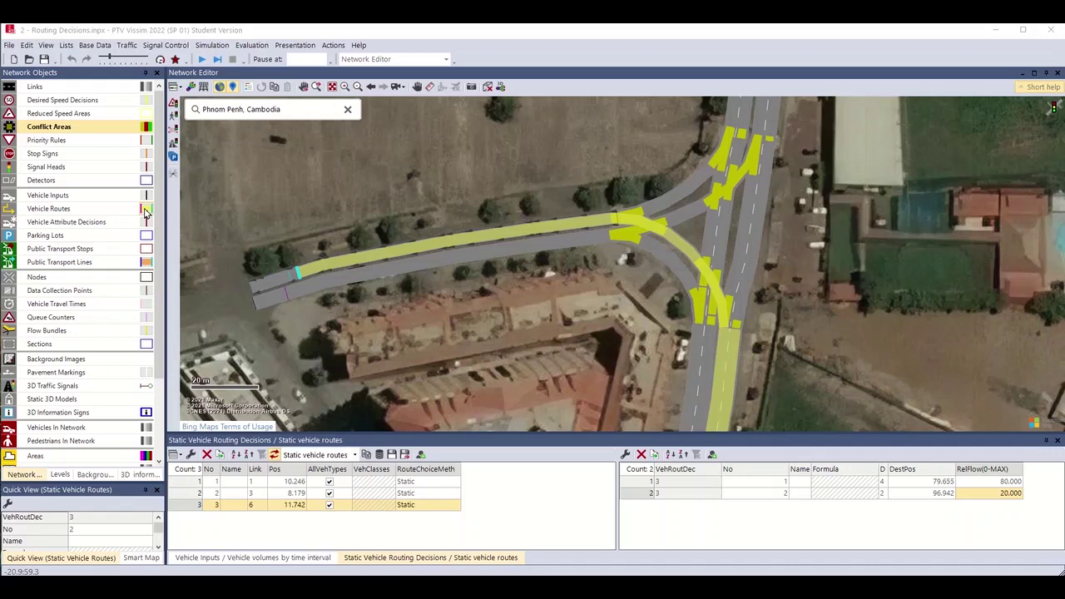
Untick Object visibility for Vehicle Routes so static routes disappear from the map.
{"action": "left_click", "coordinate": [144, 212]}
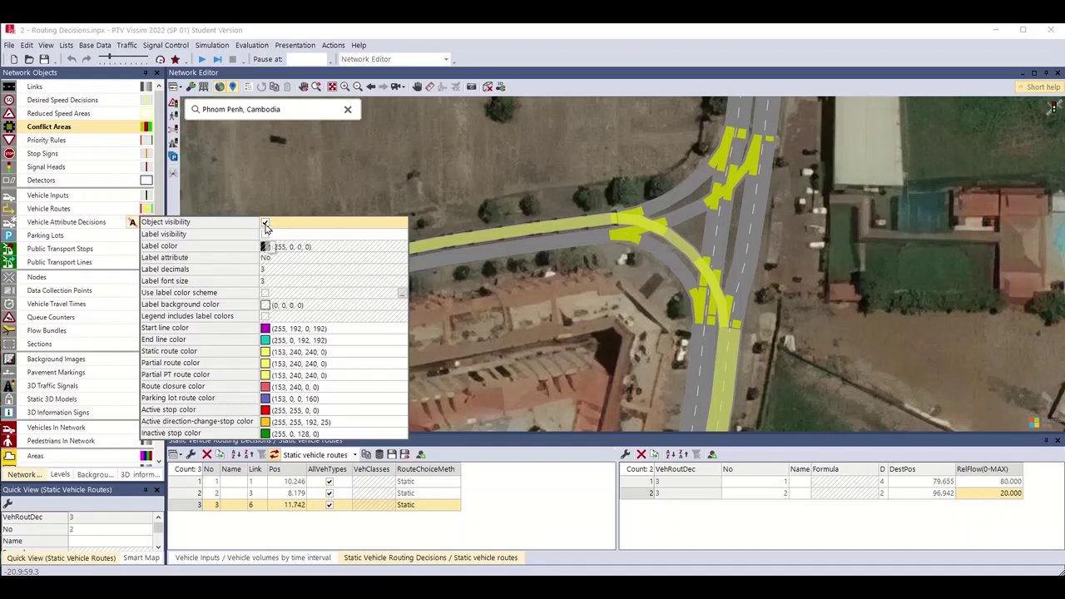
{"action": "left_click", "coordinate": [265, 224]}
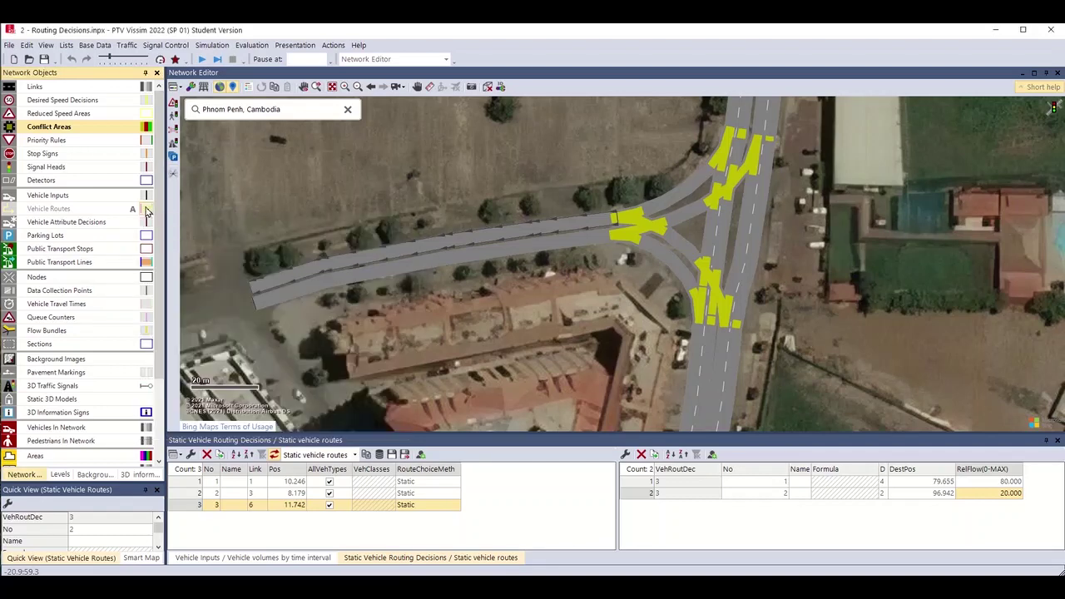
{"action": "left_click_drag", "start_coordinate": [709, 229], "coordinate": [739, 276]}
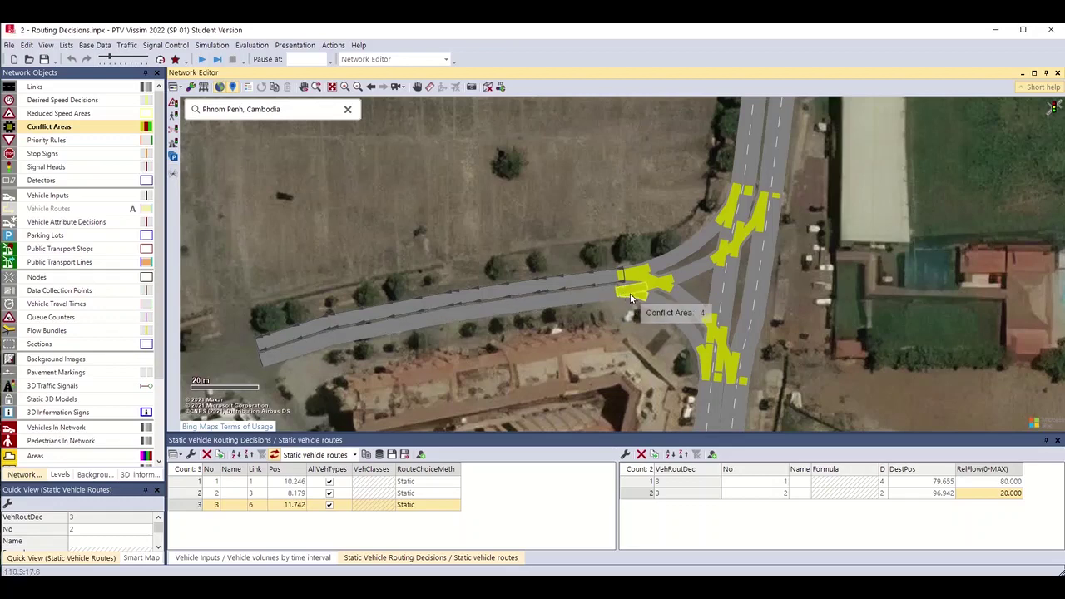
{"action": "scroll", "coordinate": [630, 293], "scroll_direction": "down", "scroll_amount": 1}
{"action": "scroll", "coordinate": [630, 292], "scroll_direction": "up", "scroll_amount": 2}
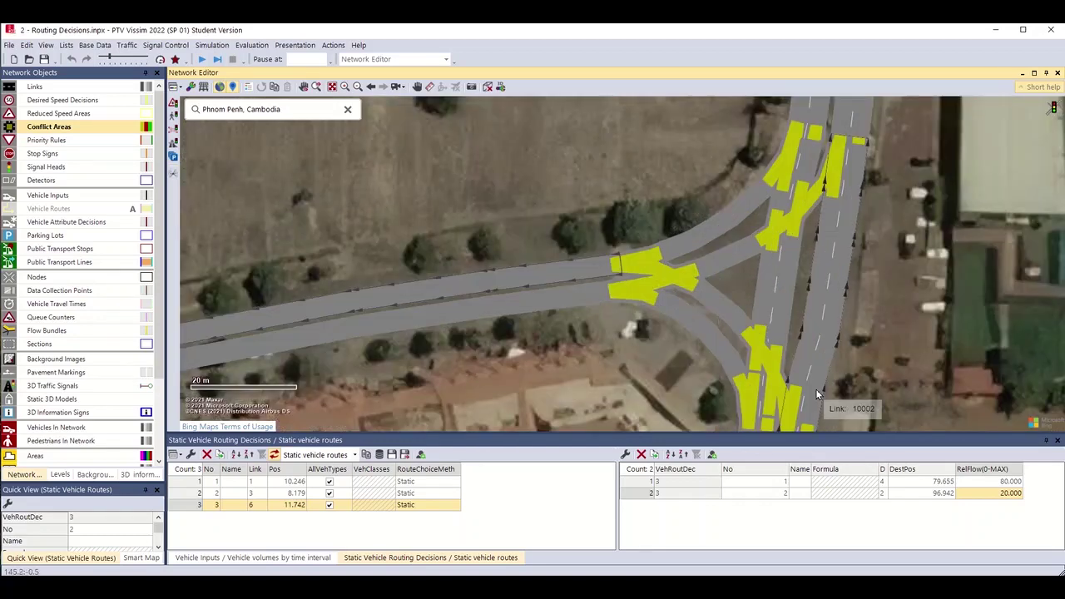
{"action": "scroll", "coordinate": [816, 387], "scroll_direction": "down", "scroll_amount": 2}
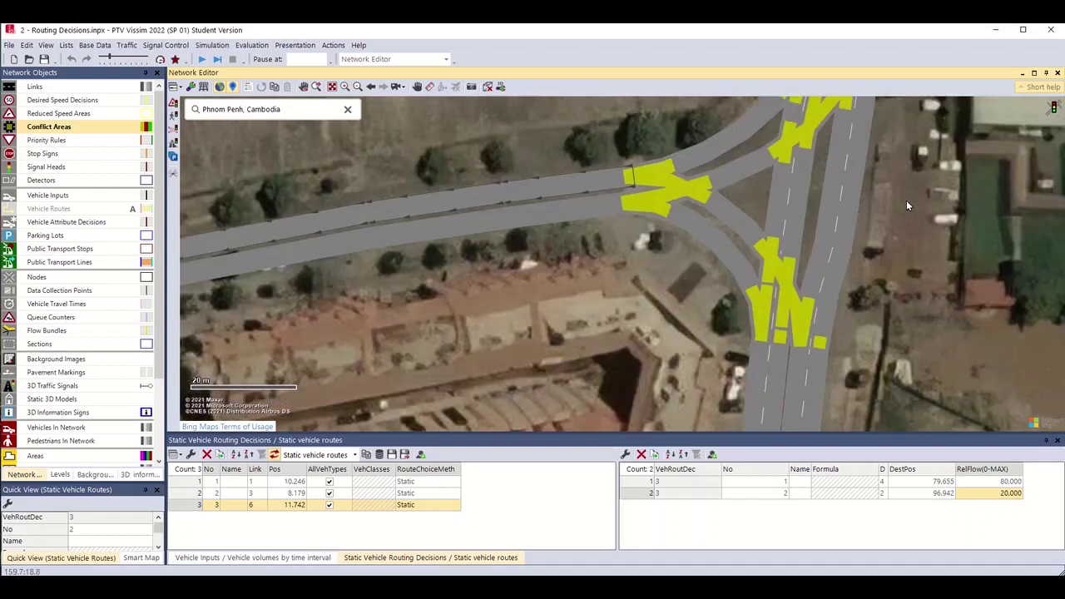
{"action": "scroll", "coordinate": [906, 205], "scroll_direction": "up", "scroll_amount": 1}
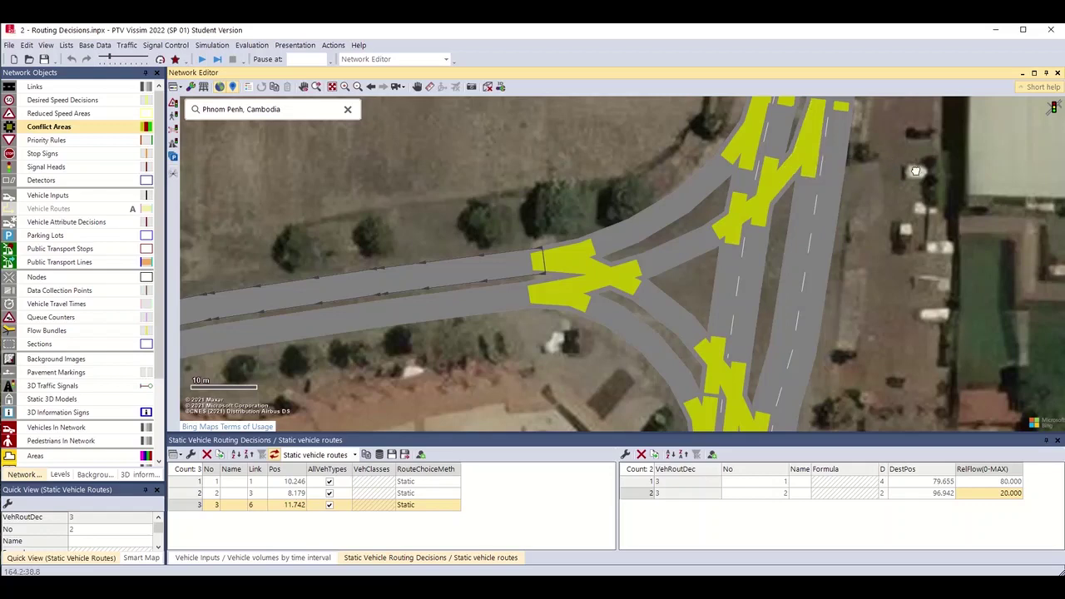
{"action": "scroll", "coordinate": [915, 171], "scroll_direction": "down", "scroll_amount": 2}
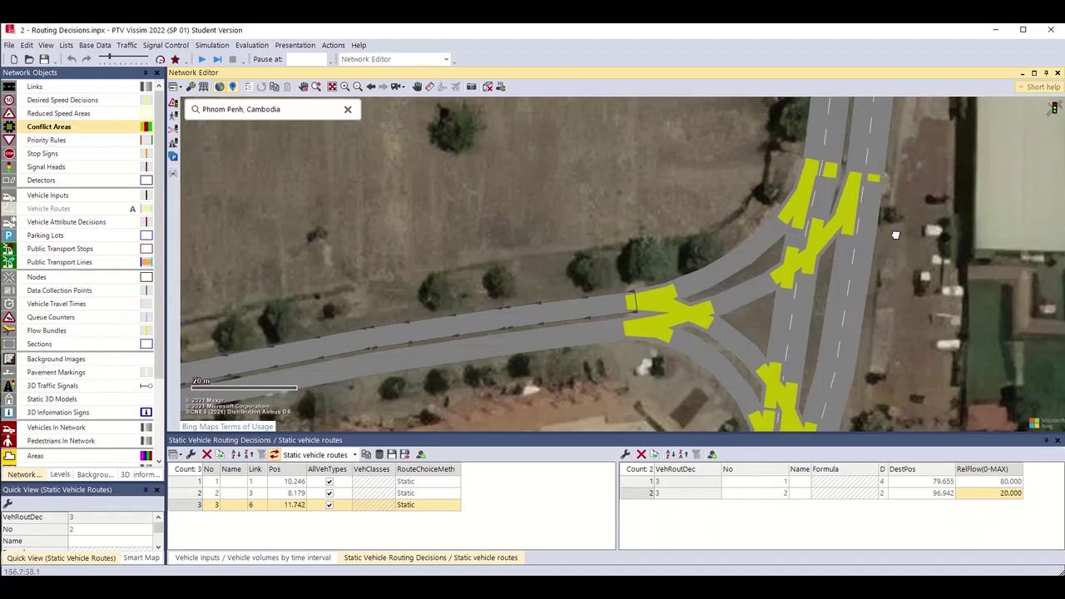
{"action": "left_click_drag", "start_coordinate": [895, 236], "coordinate": [901, 124]}
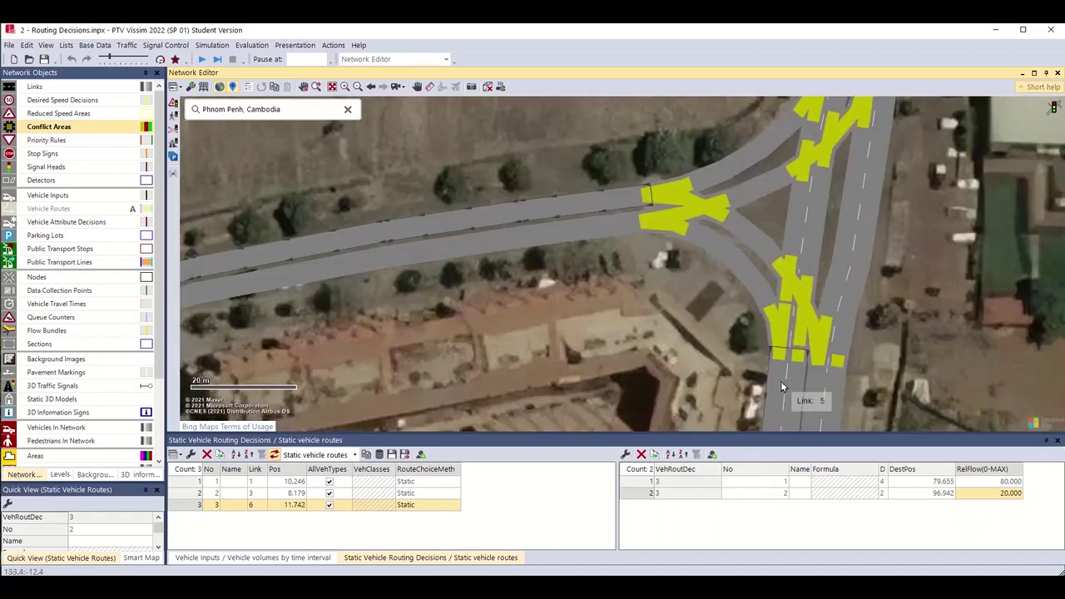
{"action": "left_click_drag", "start_coordinate": [780, 381], "coordinate": [928, 387]}
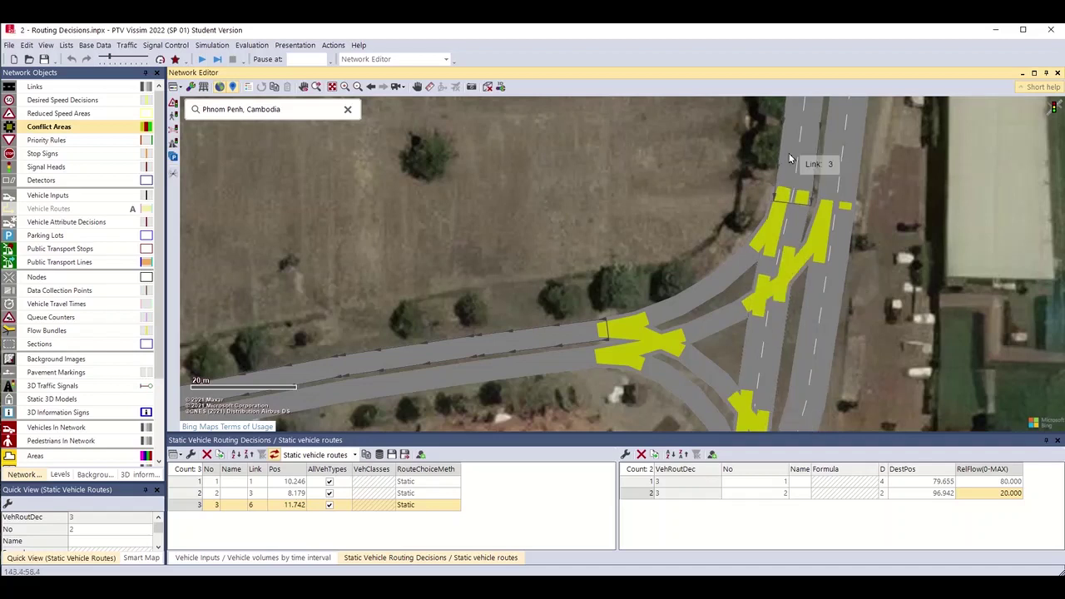
Set conflict area 13 to '1 waits for 2' so link 10001 yields to link 10004.
{"action": "right_click", "coordinate": [783, 275]}
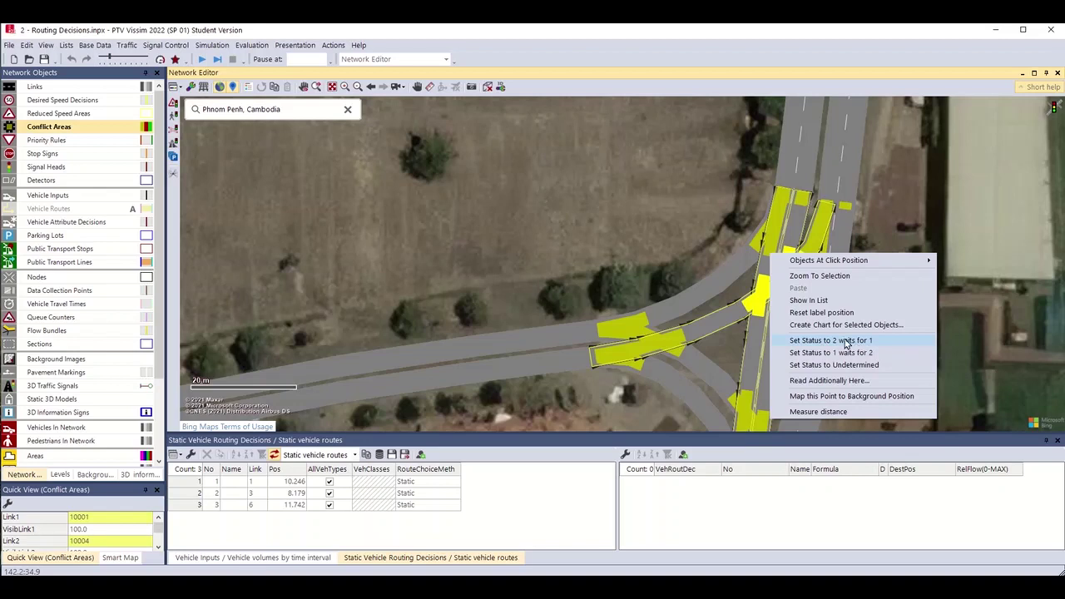
{"action": "left_click", "coordinate": [846, 341]}
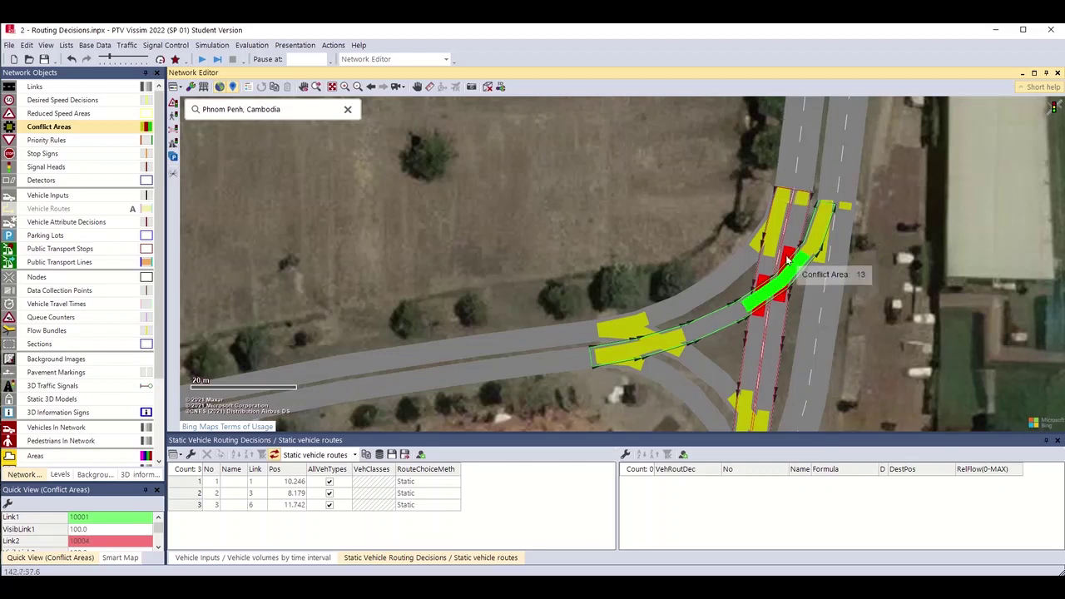
{"action": "right_click", "coordinate": [787, 261]}
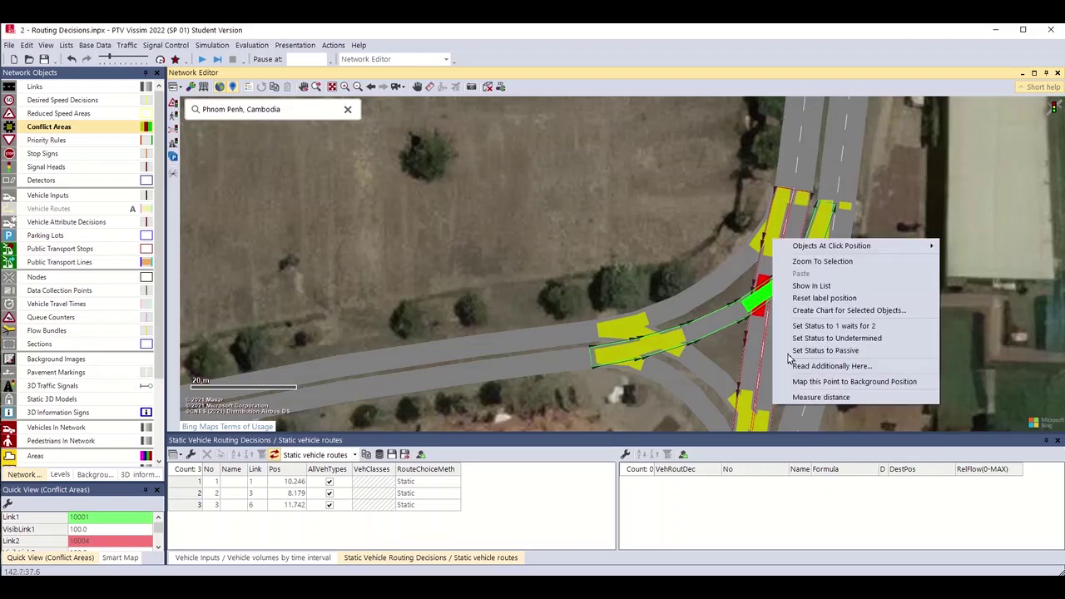
{"action": "left_click", "coordinate": [794, 325]}
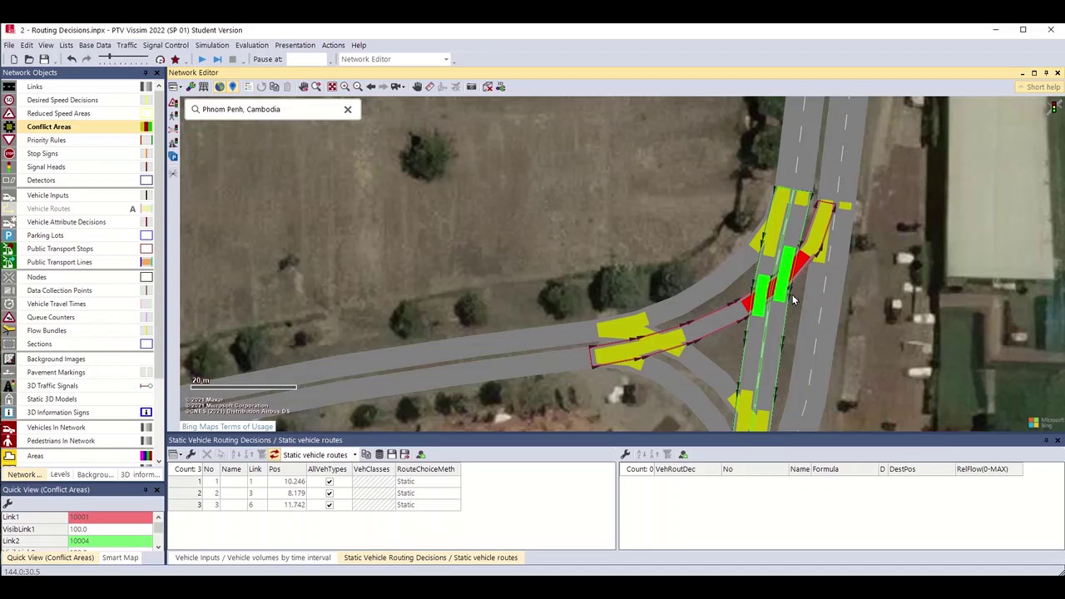
{"action": "left_click_drag", "start_coordinate": [793, 299], "coordinate": [846, 219]}
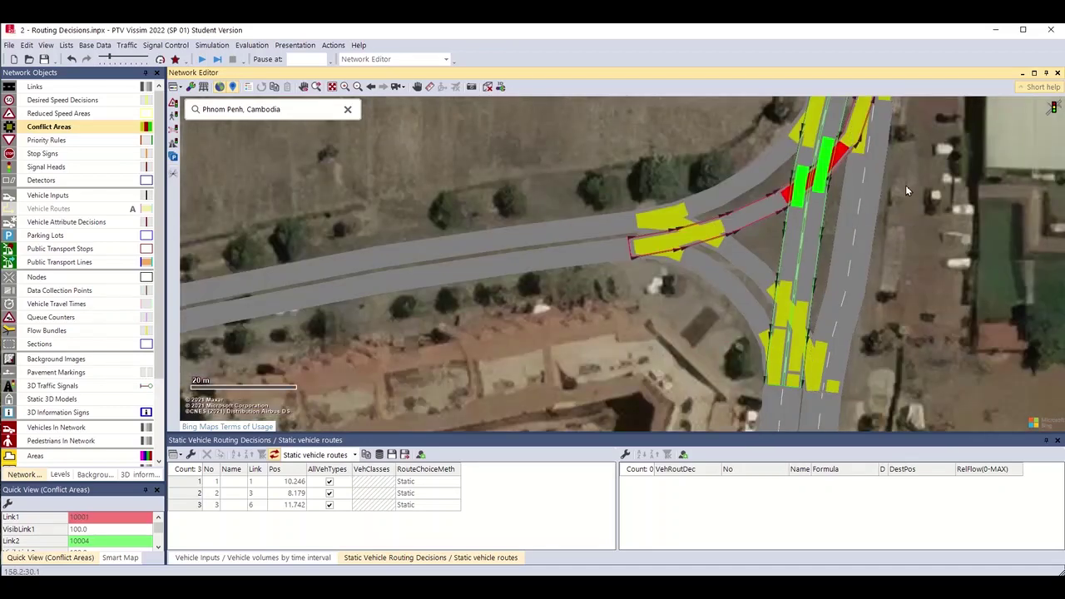
{"action": "left_click_drag", "start_coordinate": [797, 156], "coordinate": [797, 197]}
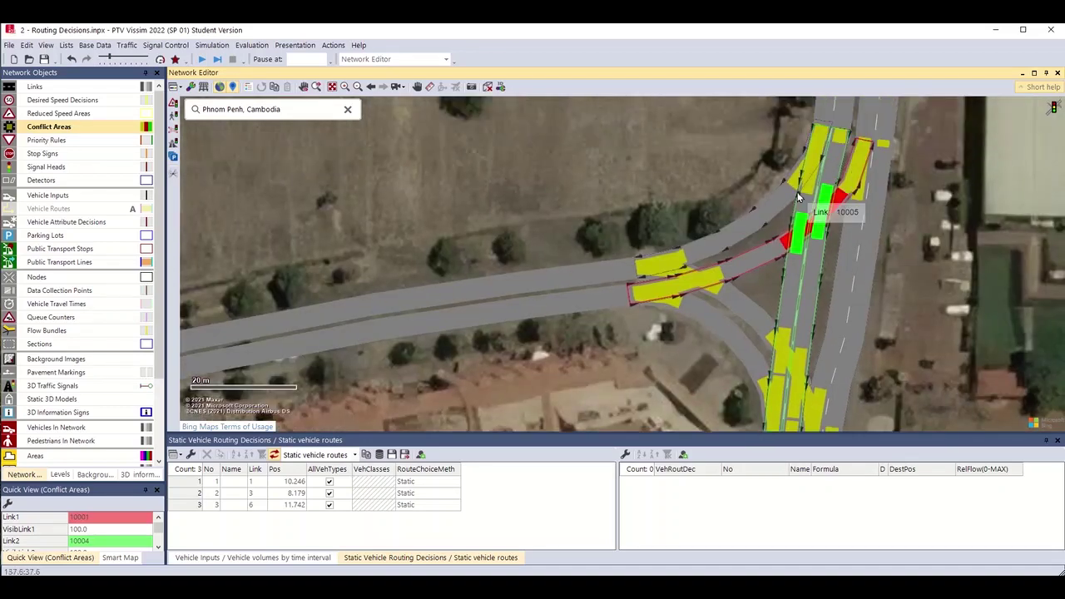
Flip conflict area 14 so link 10003 yields, and swap right of way at the upper conflict area.
{"action": "right_click", "coordinate": [785, 342]}
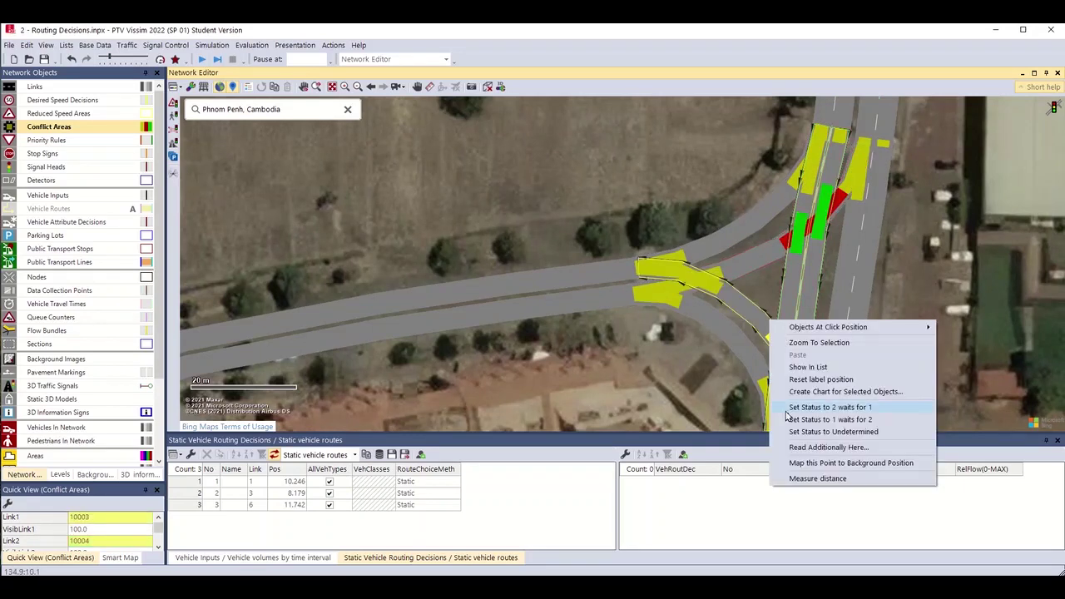
{"action": "left_click", "coordinate": [824, 406]}
{"action": "left_click", "coordinate": [786, 360]}
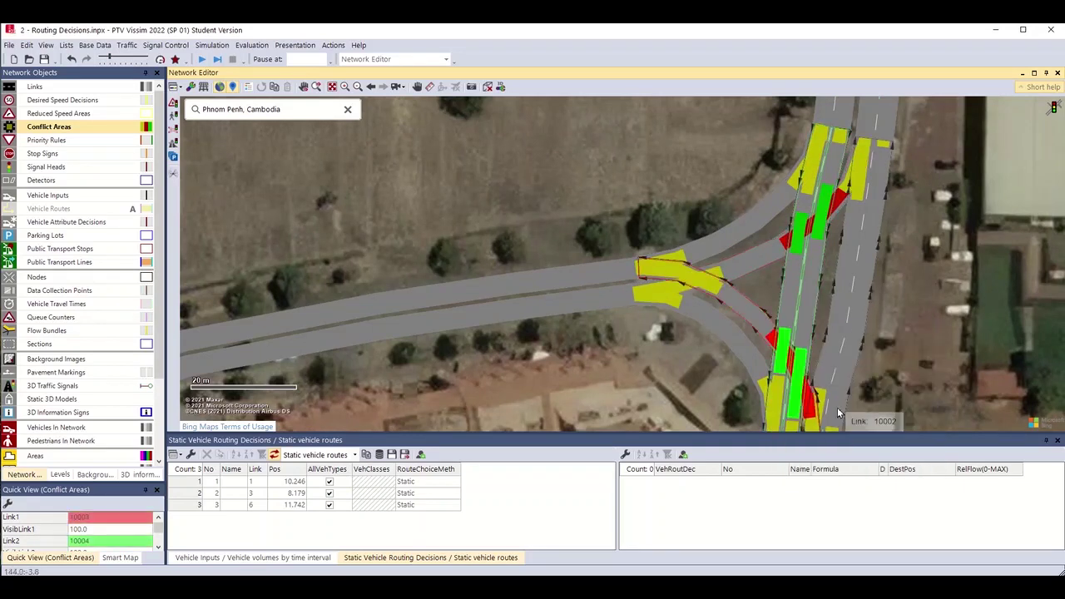
{"action": "left_click_drag", "start_coordinate": [838, 414], "coordinate": [834, 359]}
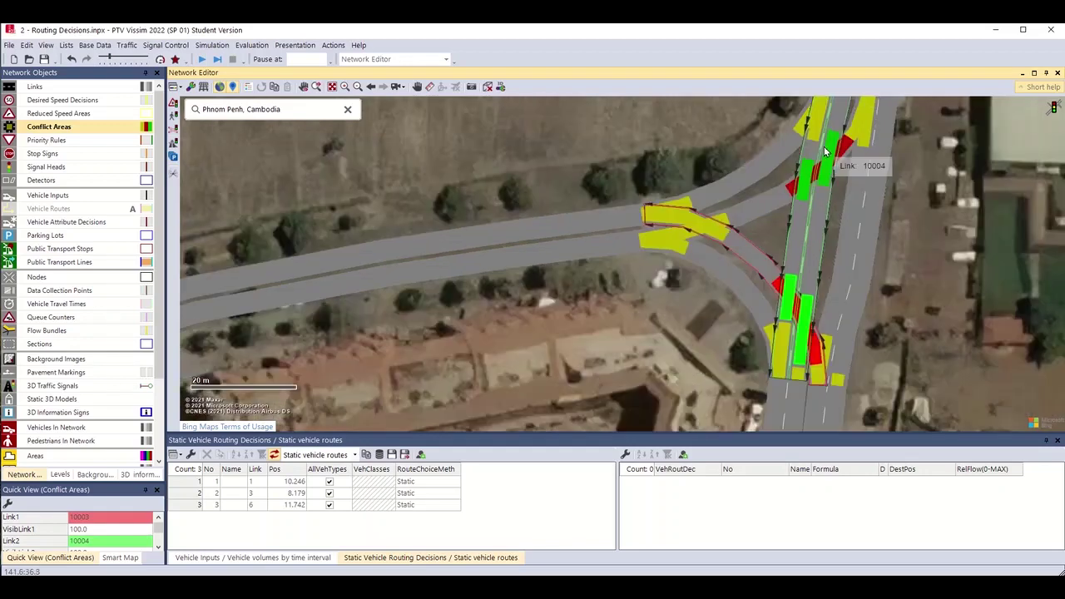
{"action": "left_click", "coordinate": [828, 151]}
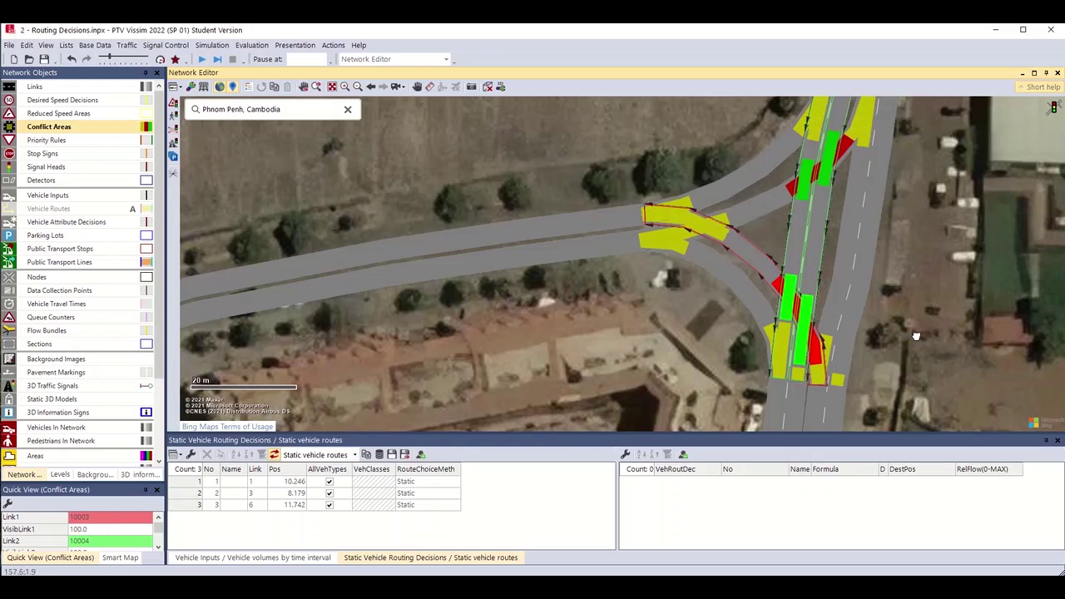
Make link 10000 yield to link 10004 and link 10001 yield to link 10002.
{"action": "left_click_drag", "start_coordinate": [915, 336], "coordinate": [920, 288]}
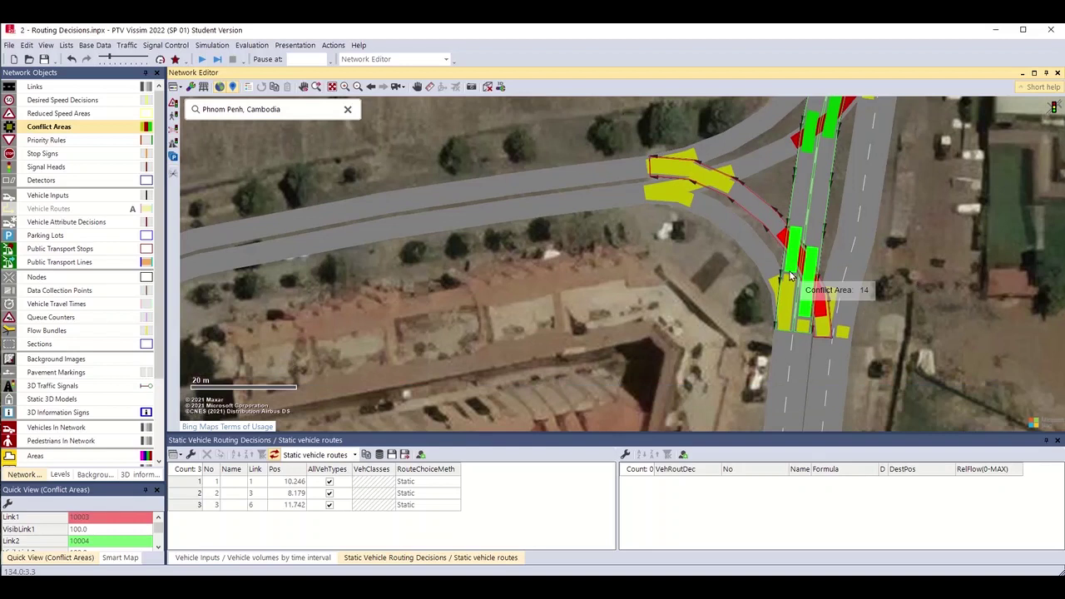
{"action": "right_click", "coordinate": [771, 279]}
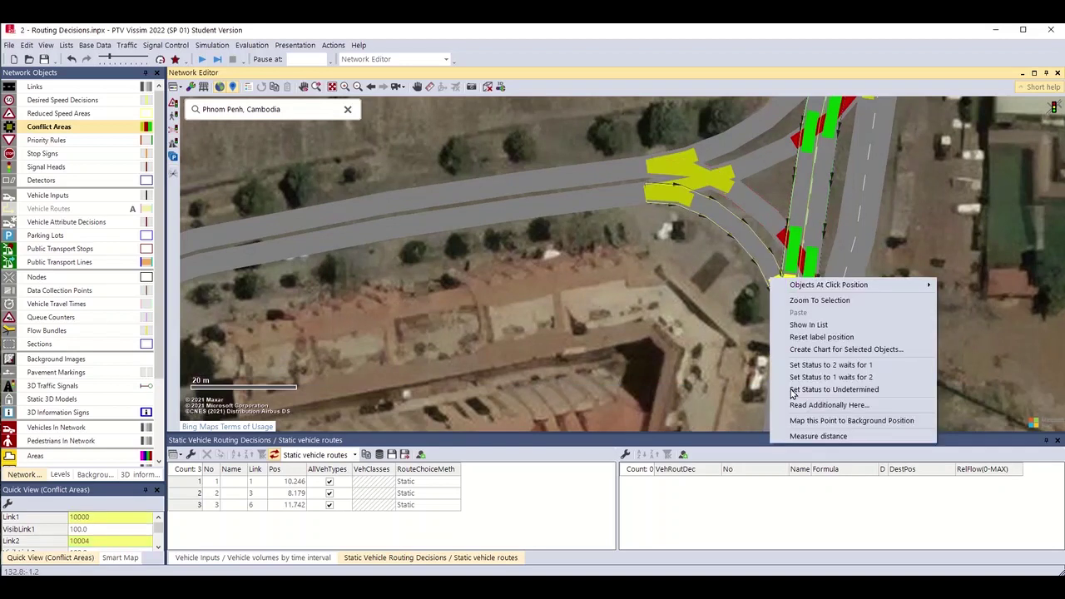
{"action": "left_click", "coordinate": [799, 378]}
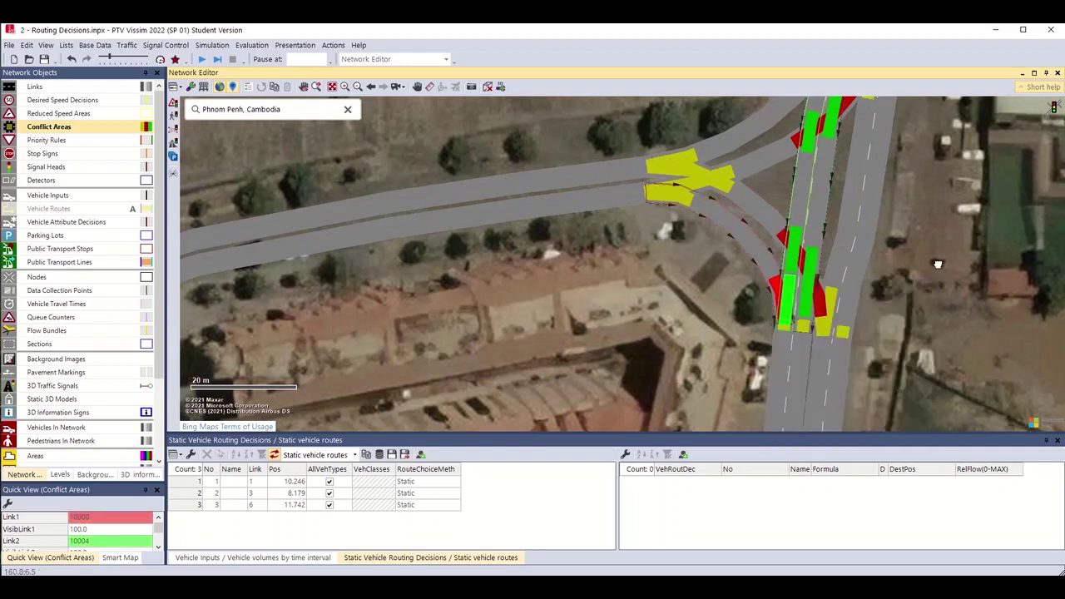
{"action": "left_click_drag", "start_coordinate": [937, 264], "coordinate": [823, 313]}
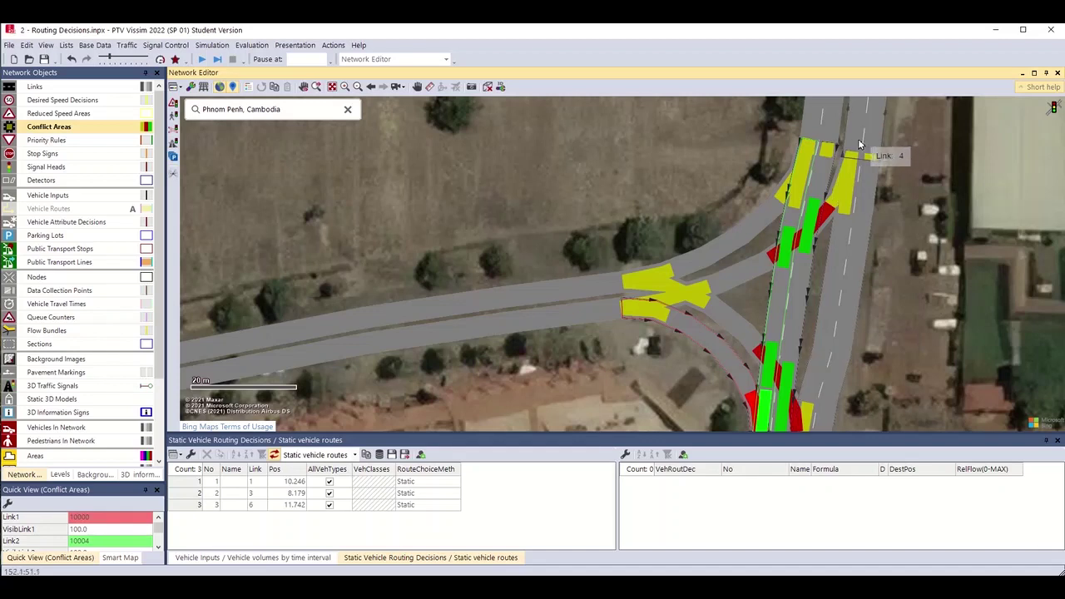
{"action": "right_click", "coordinate": [836, 150]}
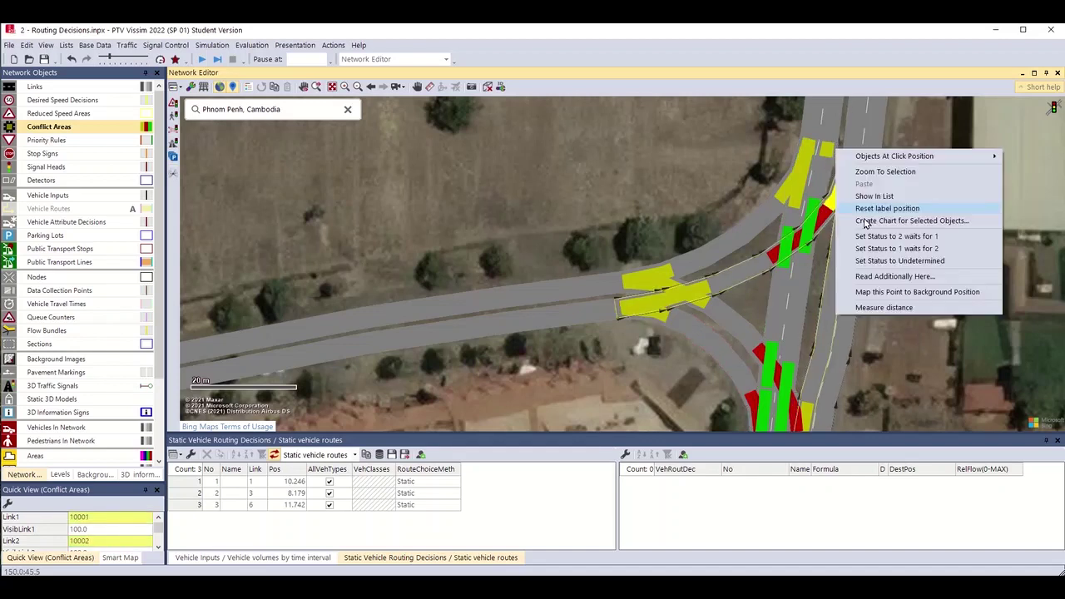
{"action": "left_click", "coordinate": [873, 248]}
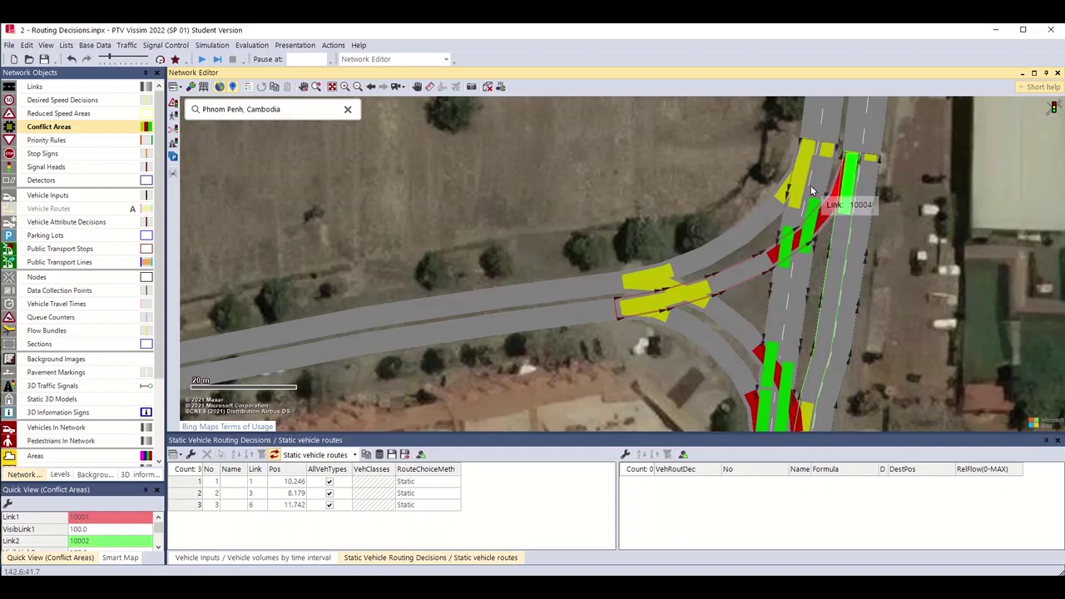
{"action": "left_click_drag", "start_coordinate": [811, 190], "coordinate": [857, 159]}
{"action": "scroll", "coordinate": [924, 217], "scroll_direction": "down", "scroll_amount": 2}
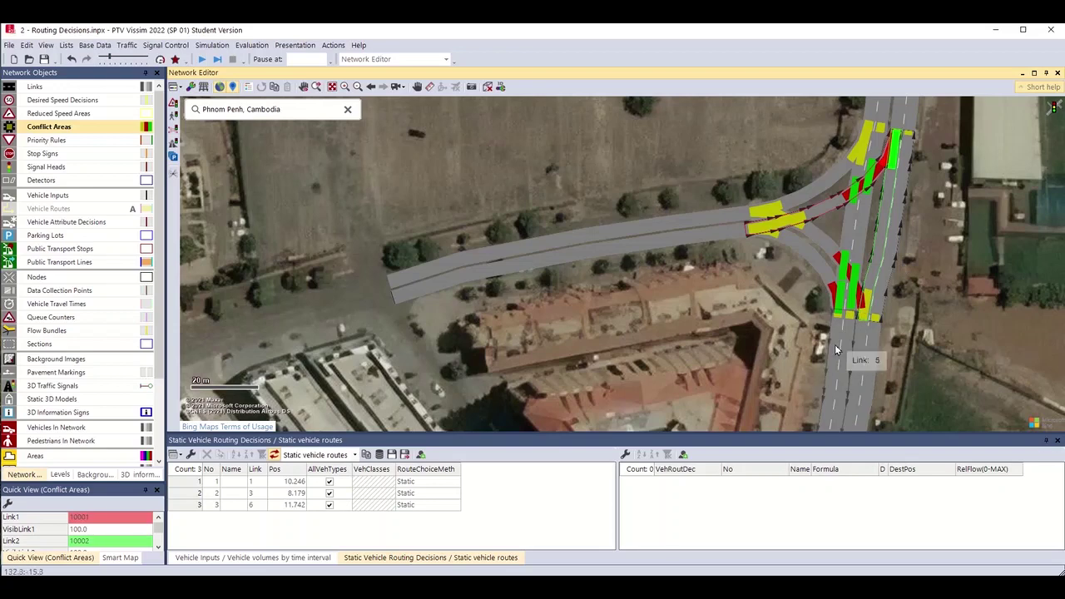
{"action": "scroll", "coordinate": [865, 140], "scroll_direction": "up", "scroll_amount": 1}
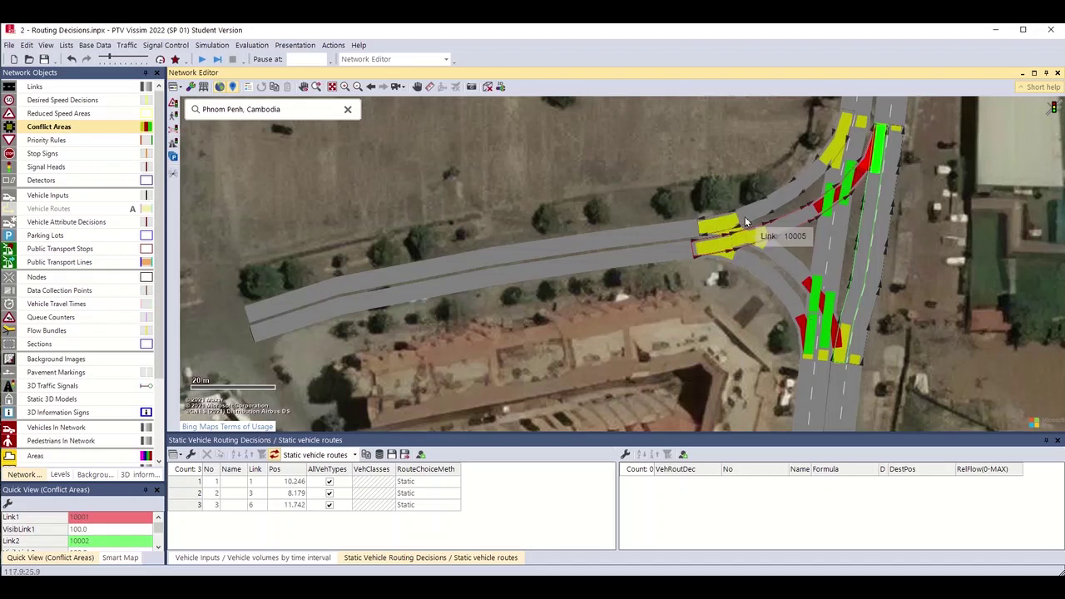
Set conflict area 17 between the side-road links to Undetermined.
{"action": "scroll", "coordinate": [745, 221], "scroll_direction": "up", "scroll_amount": 2}
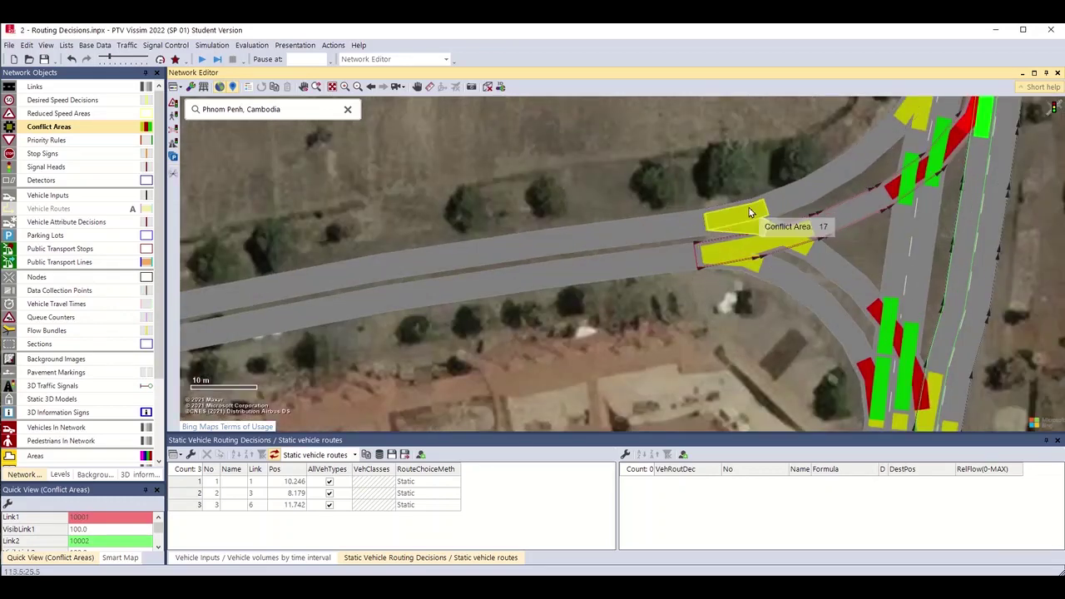
{"action": "right_click", "coordinate": [749, 213]}
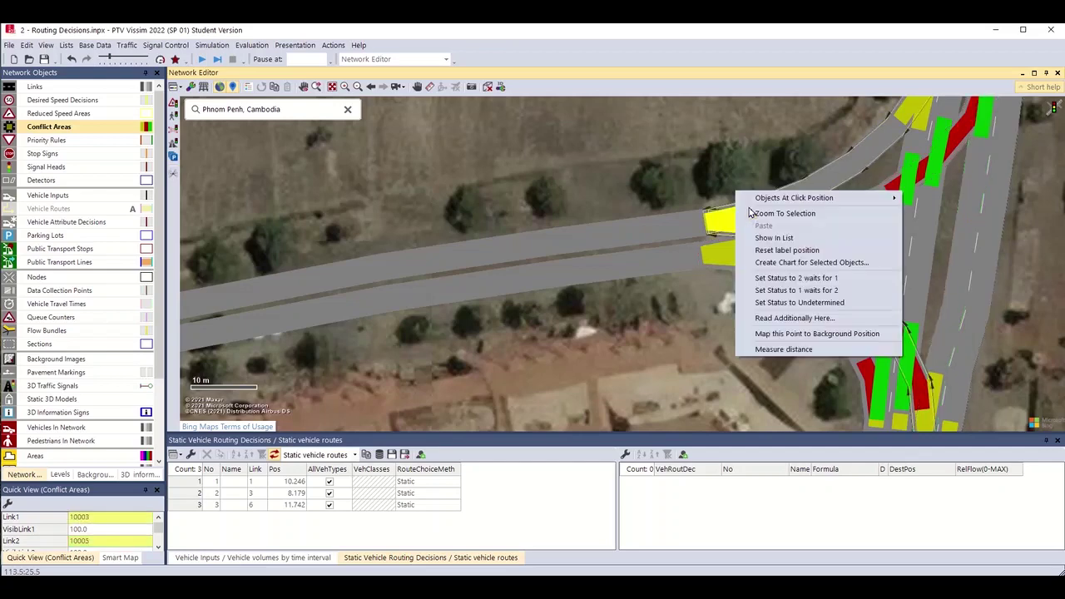
{"action": "left_click", "coordinate": [786, 292]}
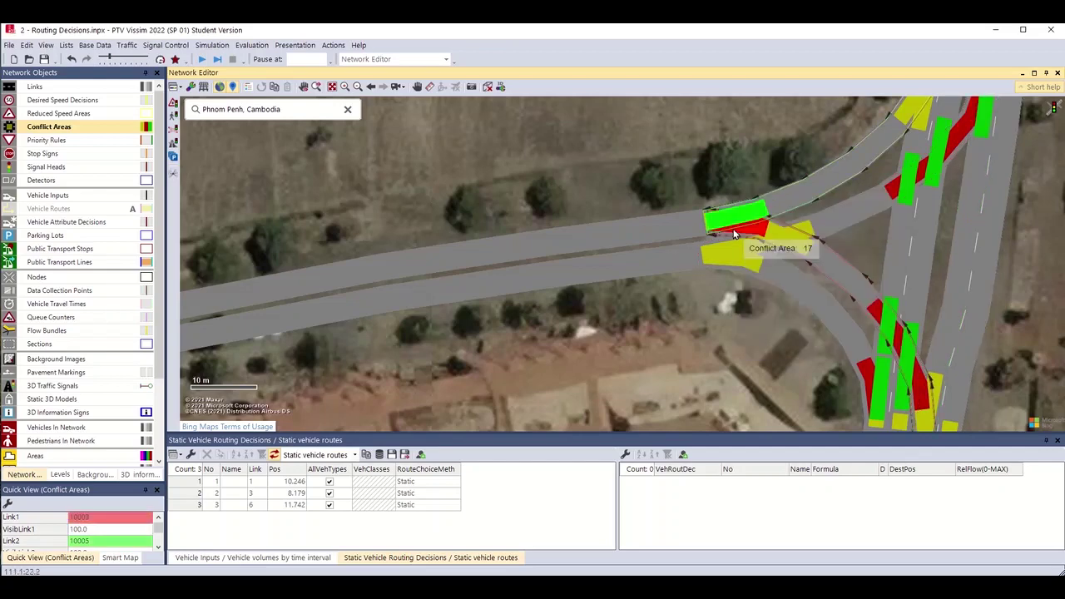
{"action": "right_click", "coordinate": [721, 207]}
{"action": "left_click", "coordinate": [768, 304]}
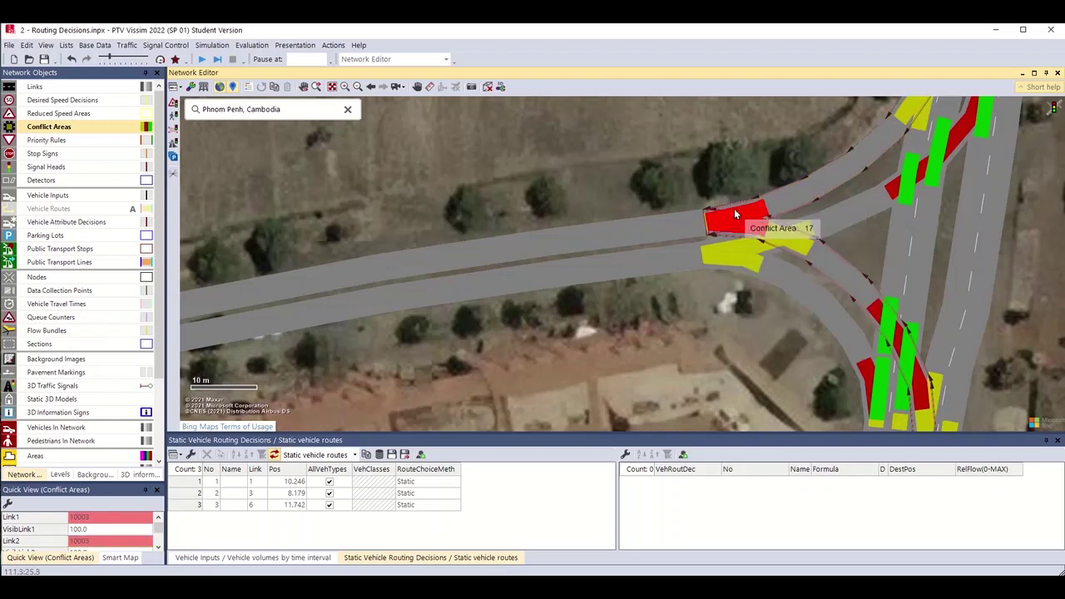
Set the neighbouring 10001/10003 conflict area to Undetermined and zoom out over the whole junction.
{"action": "scroll", "coordinate": [734, 210], "scroll_direction": "up", "scroll_amount": 1}
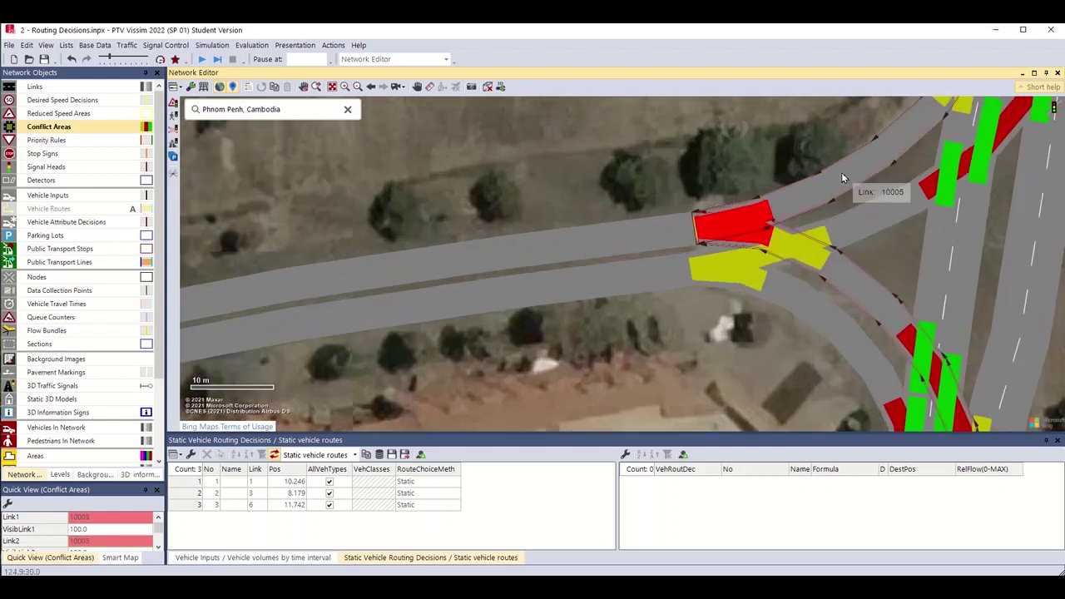
{"action": "scroll", "coordinate": [842, 174], "scroll_direction": "down", "scroll_amount": 1}
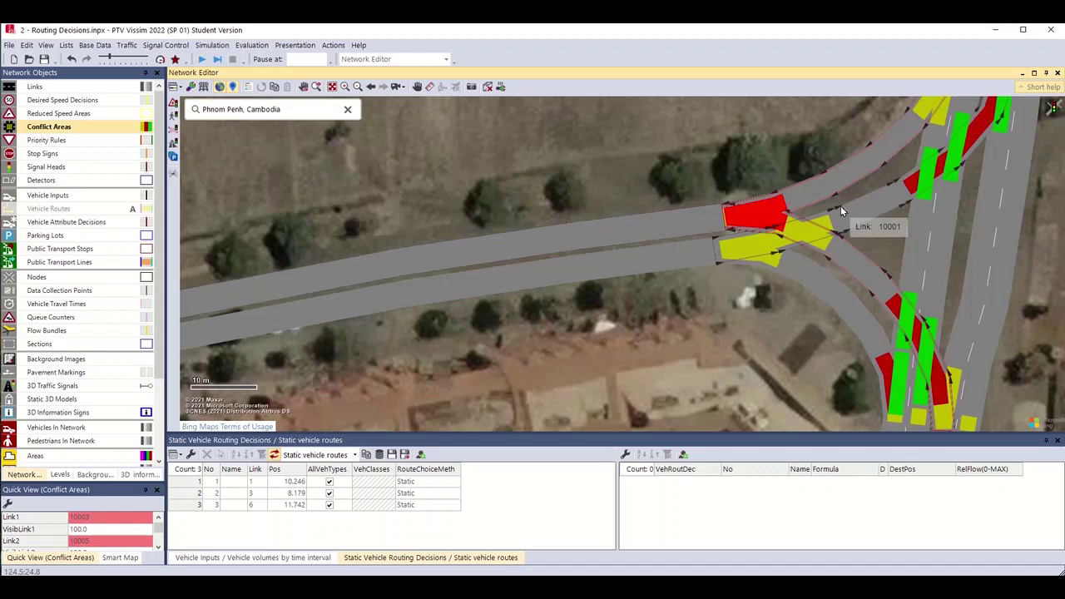
{"action": "right_click", "coordinate": [791, 211]}
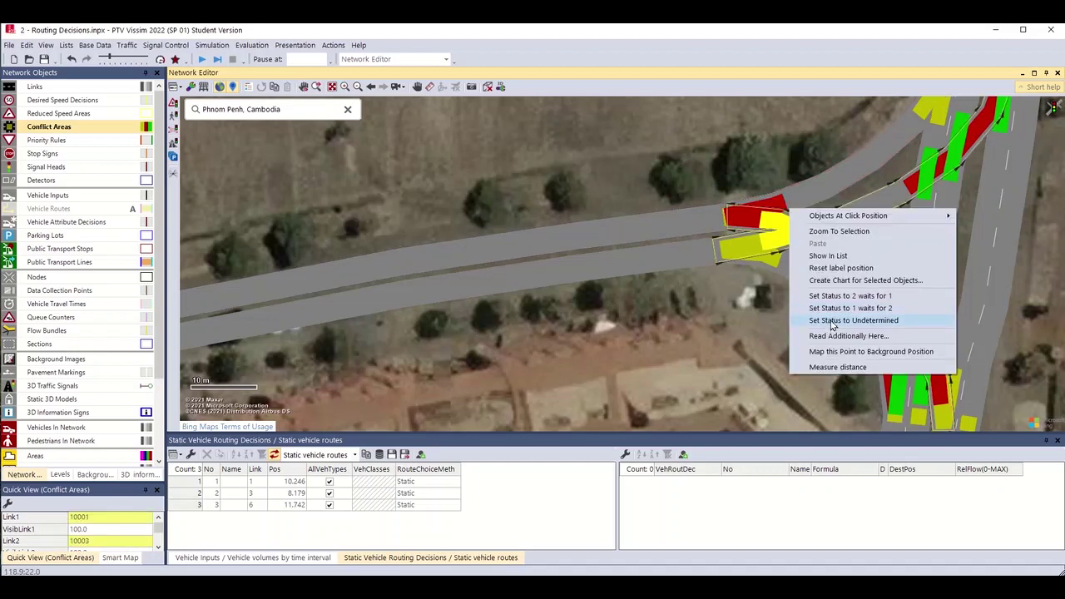
{"action": "left_click", "coordinate": [830, 321]}
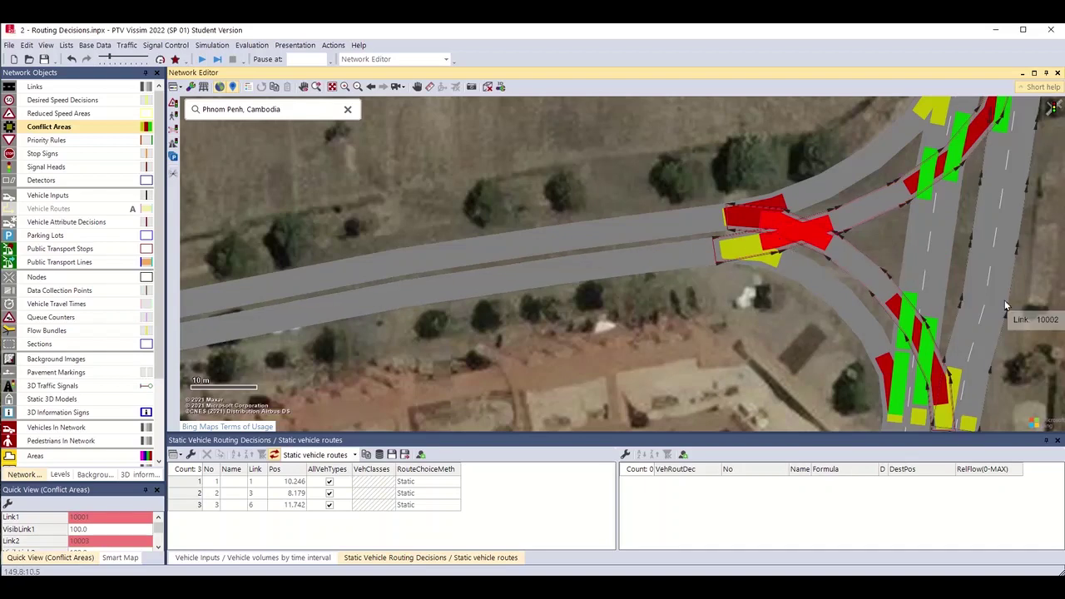
{"action": "left_click_drag", "start_coordinate": [896, 366], "coordinate": [813, 289]}
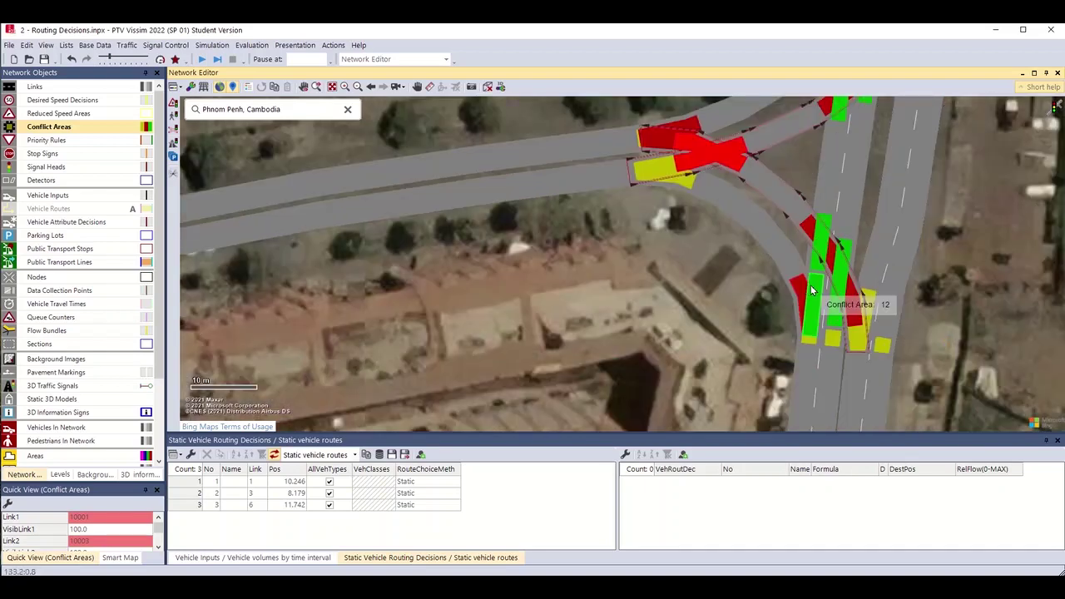
{"action": "scroll", "coordinate": [812, 290], "scroll_direction": "down", "scroll_amount": 2}
{"action": "left_click_drag", "start_coordinate": [902, 218], "coordinate": [714, 253]}
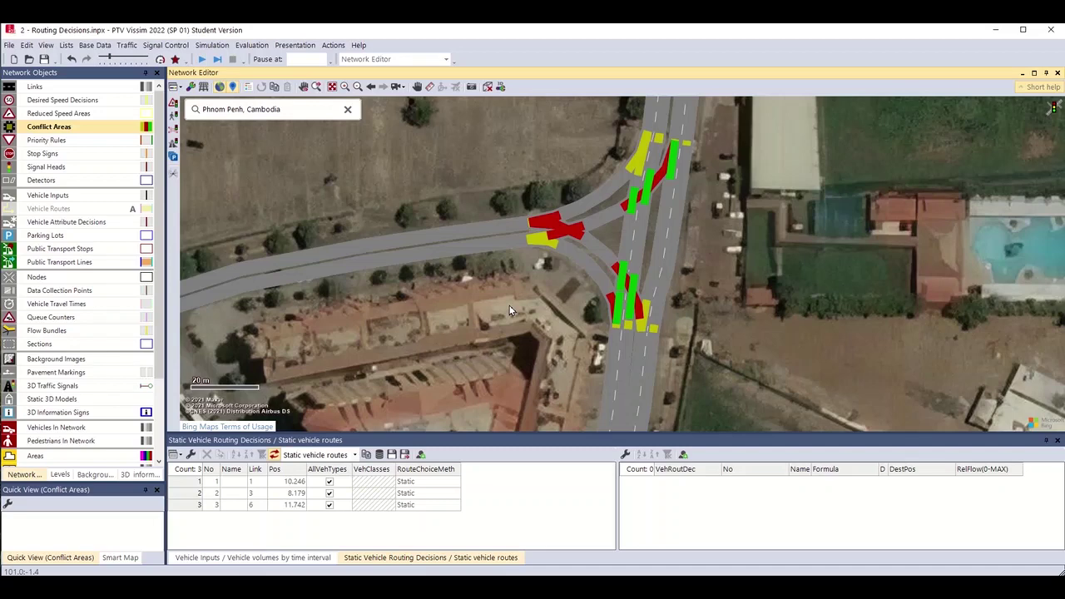
Save the network as '3 - Conflict Areas.inpx', copying over the previous evaluation results.
{"action": "left_click", "coordinate": [8, 45]}
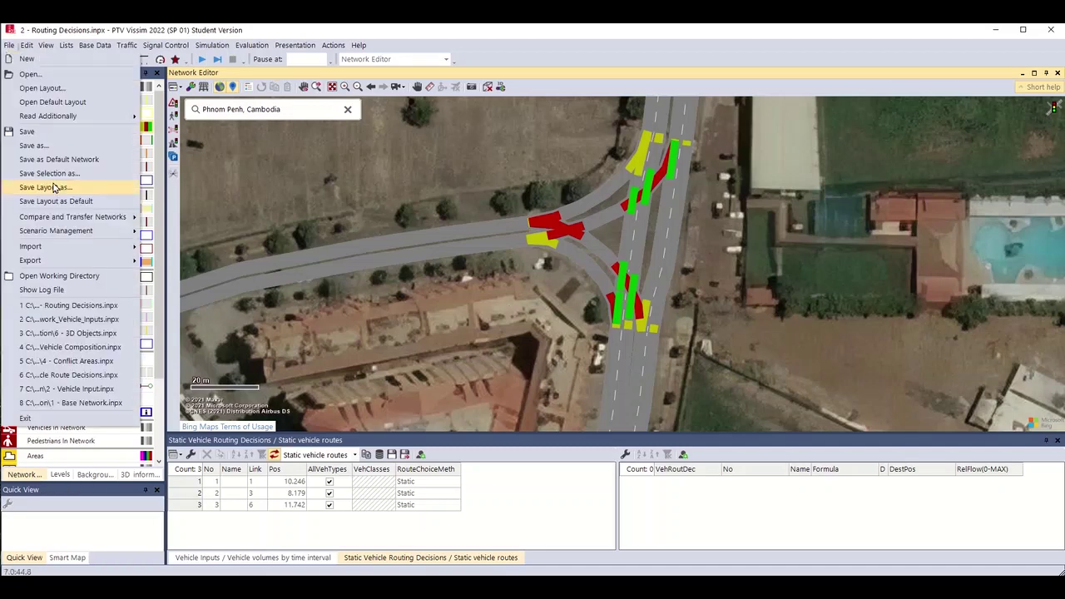
{"action": "left_click", "coordinate": [33, 146]}
{"action": "key", "text": "Home"}
{"action": "key", "text": "Right"}
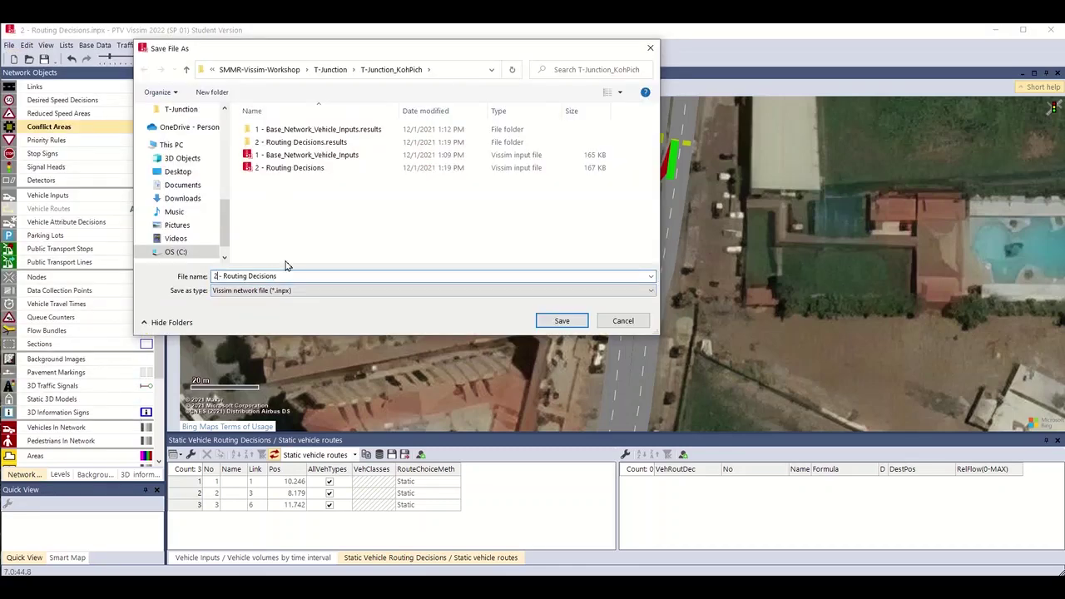
{"action": "key", "text": "BackSpace"}
{"action": "type", "text": "3"}
{"action": "key", "text": "shift+End"}
{"action": "type", "text": "Conflict Are"}
{"action": "key", "text": "Return"}
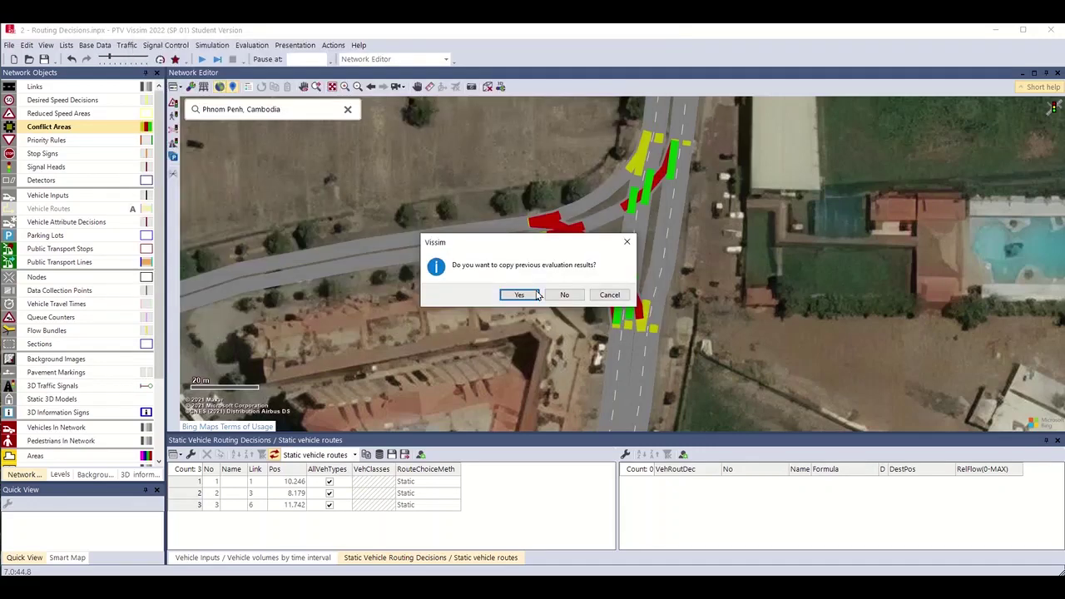
{"action": "left_click", "coordinate": [519, 294]}
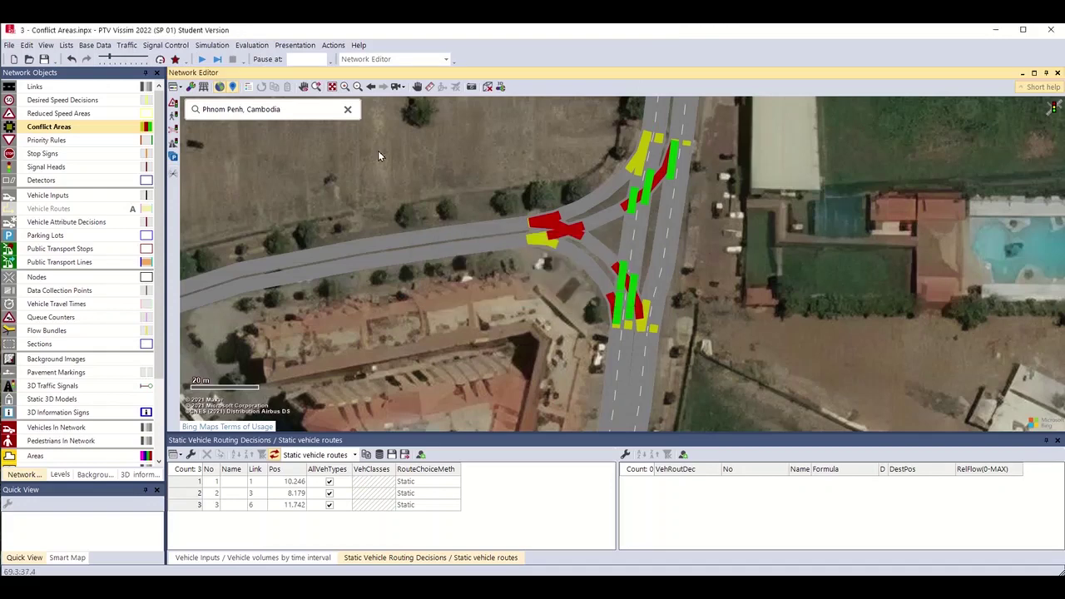
{"action": "left_click", "coordinate": [204, 60]}
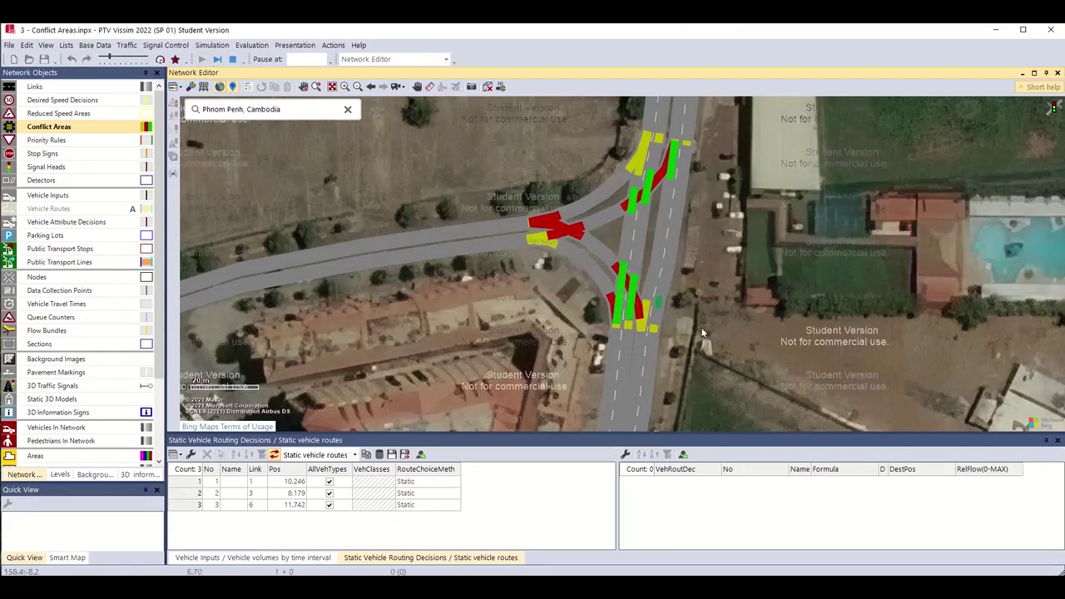
Check a car's lane, position and speed in Quick View, run at maximum speed, then stop.
{"action": "scroll", "coordinate": [658, 308], "scroll_direction": "up", "scroll_amount": 2}
{"action": "key", "text": "Up"}
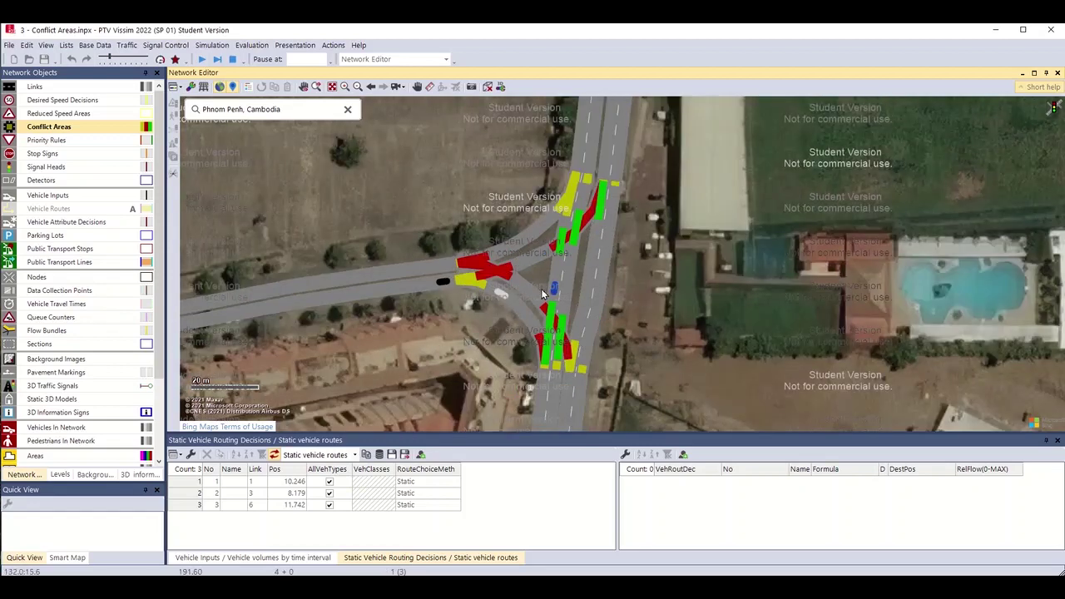
{"action": "left_click", "coordinate": [500, 296]}
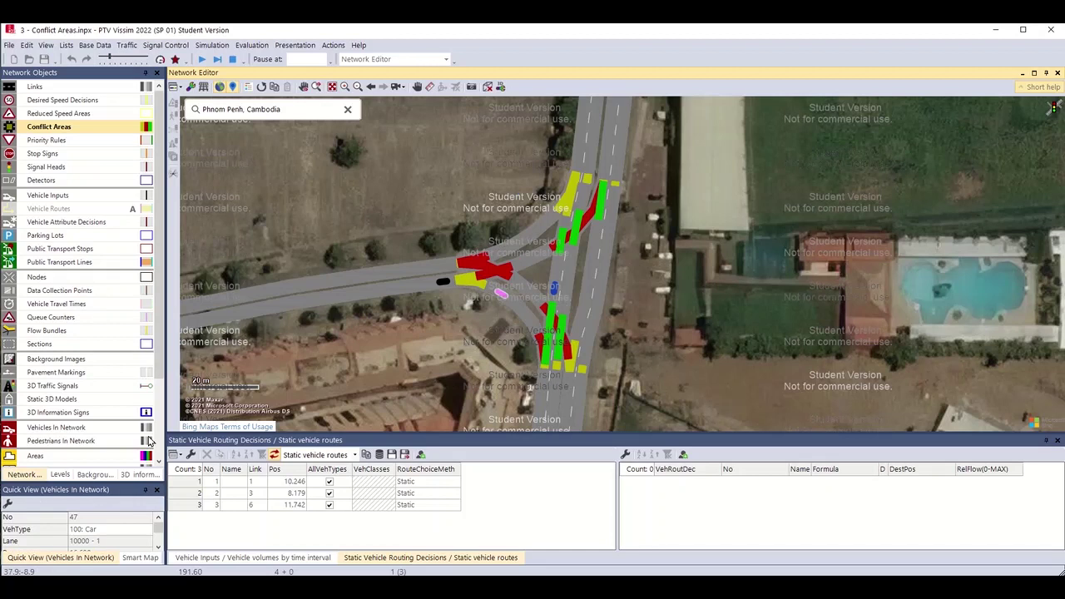
{"action": "left_click", "coordinate": [158, 548]}
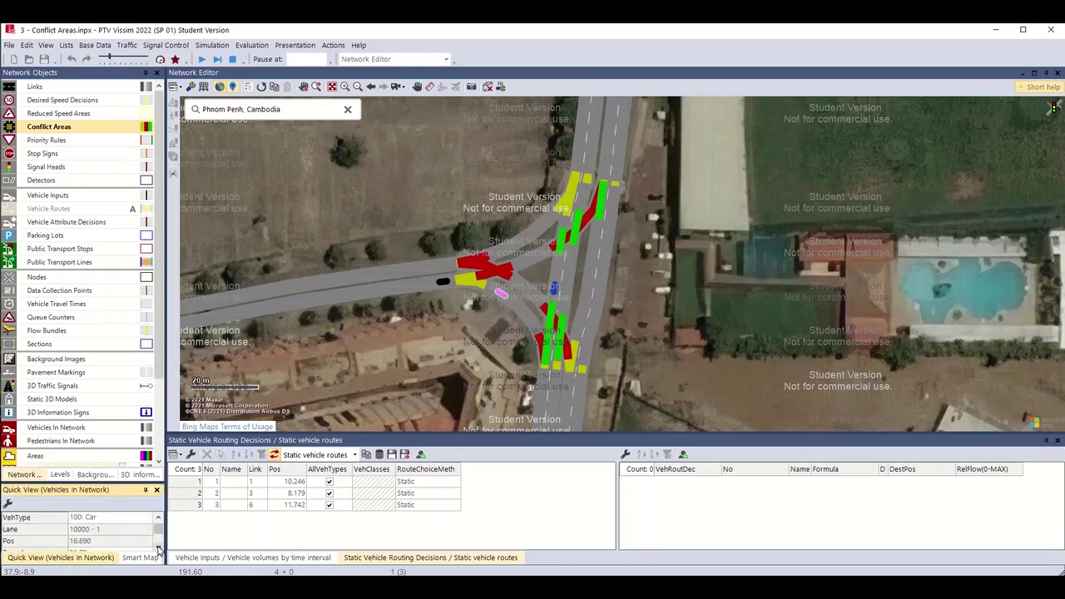
{"action": "left_click", "coordinate": [158, 548]}
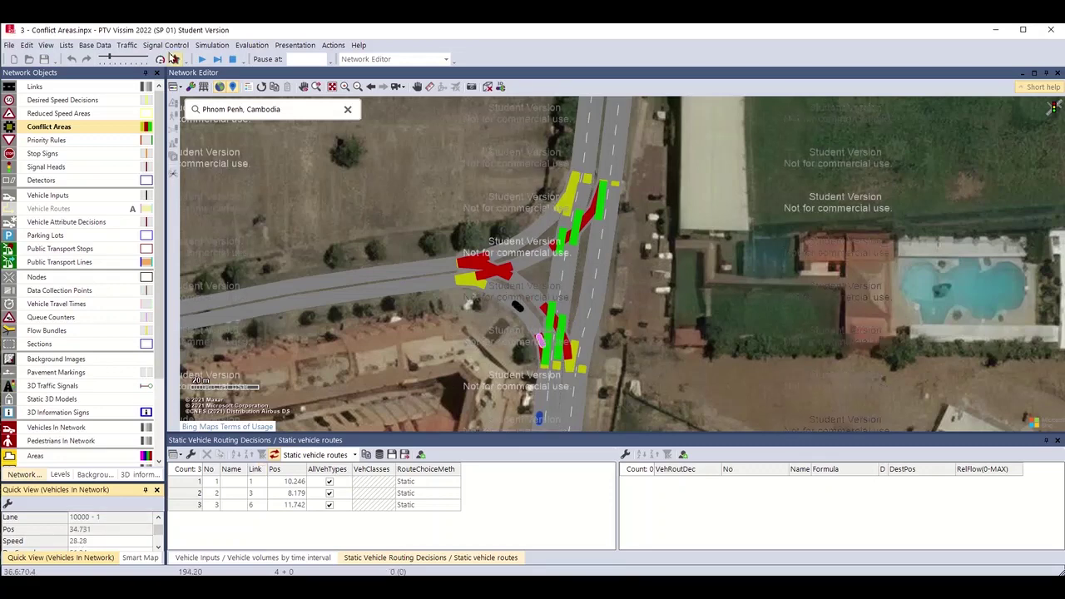
{"action": "left_click", "coordinate": [201, 59]}
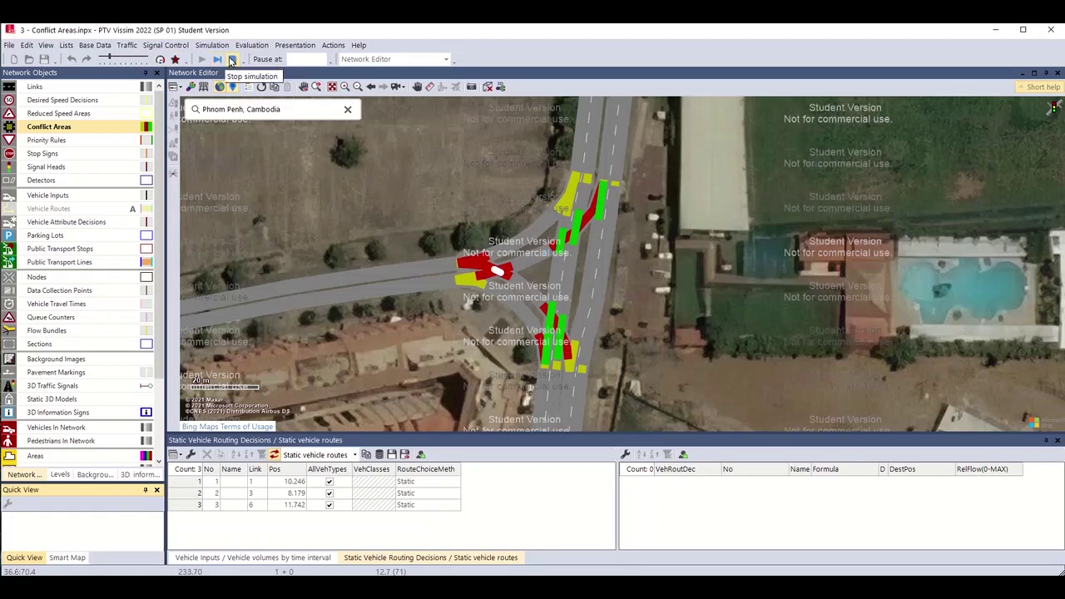
{"action": "left_click", "coordinate": [232, 59]}
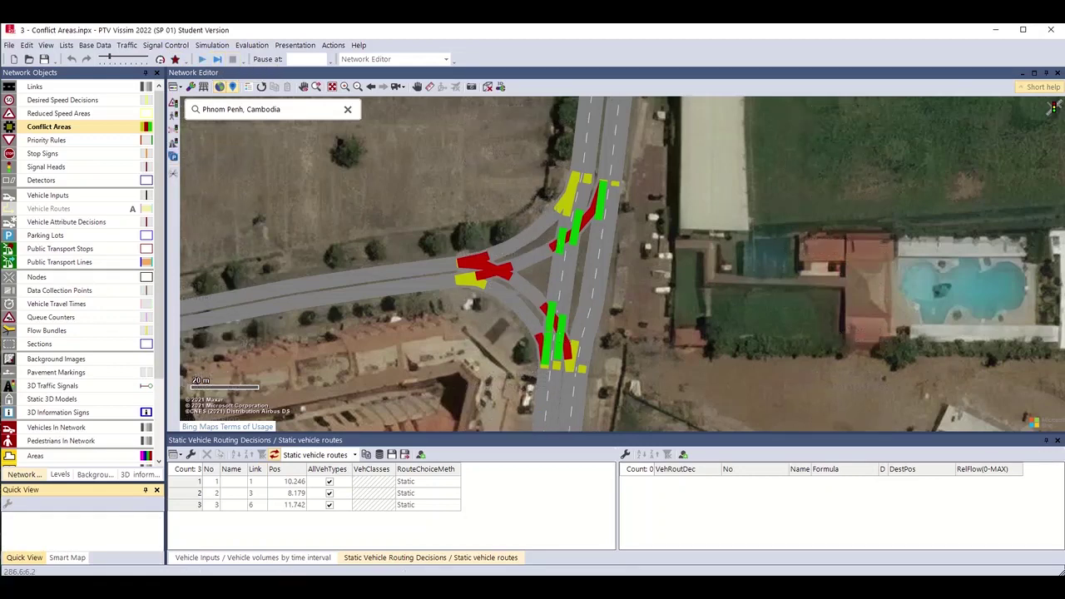
Choose Reduced Speed Areas as the object type and zoom in on turning link 10000.
{"action": "scroll", "coordinate": [673, 260], "scroll_direction": "down", "scroll_amount": 3}
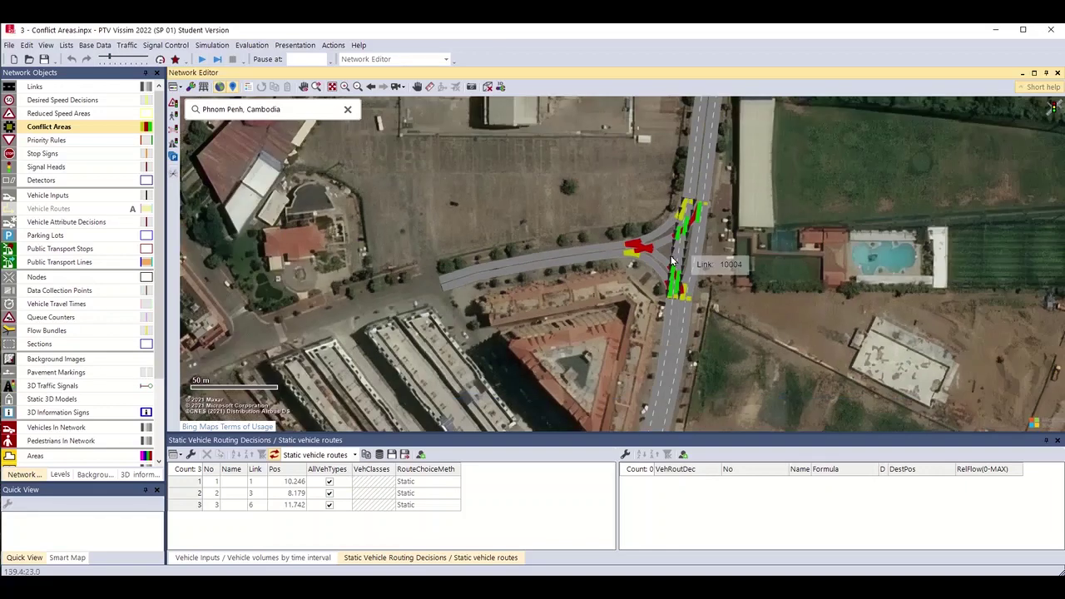
{"action": "scroll", "coordinate": [672, 261], "scroll_direction": "up", "scroll_amount": 1}
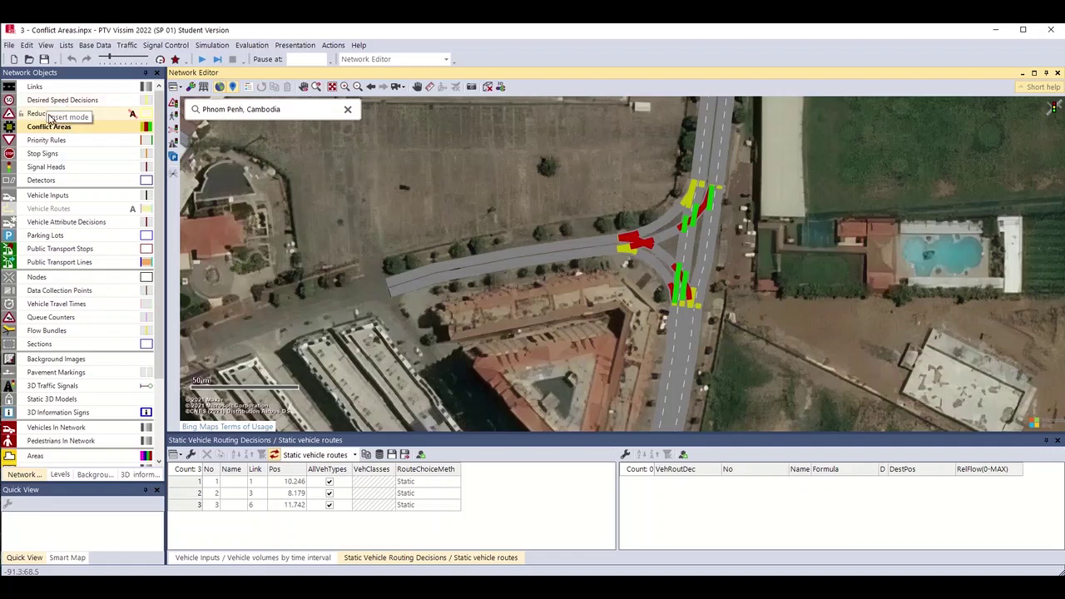
{"action": "left_click", "coordinate": [62, 103]}
{"action": "left_click", "coordinate": [65, 115]}
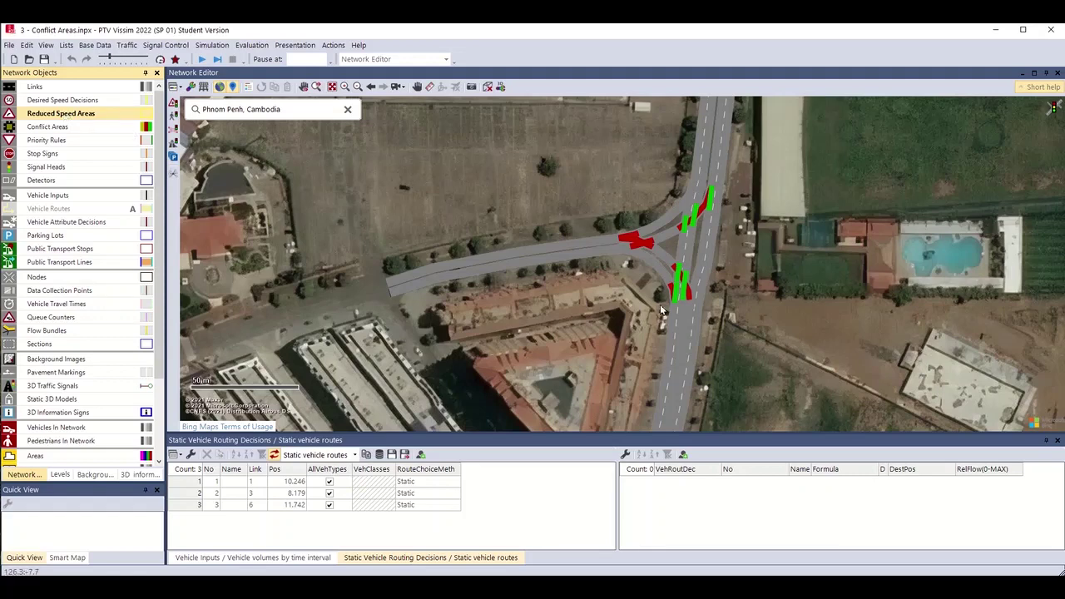
{"action": "scroll", "coordinate": [661, 310], "scroll_direction": "up", "scroll_amount": 2}
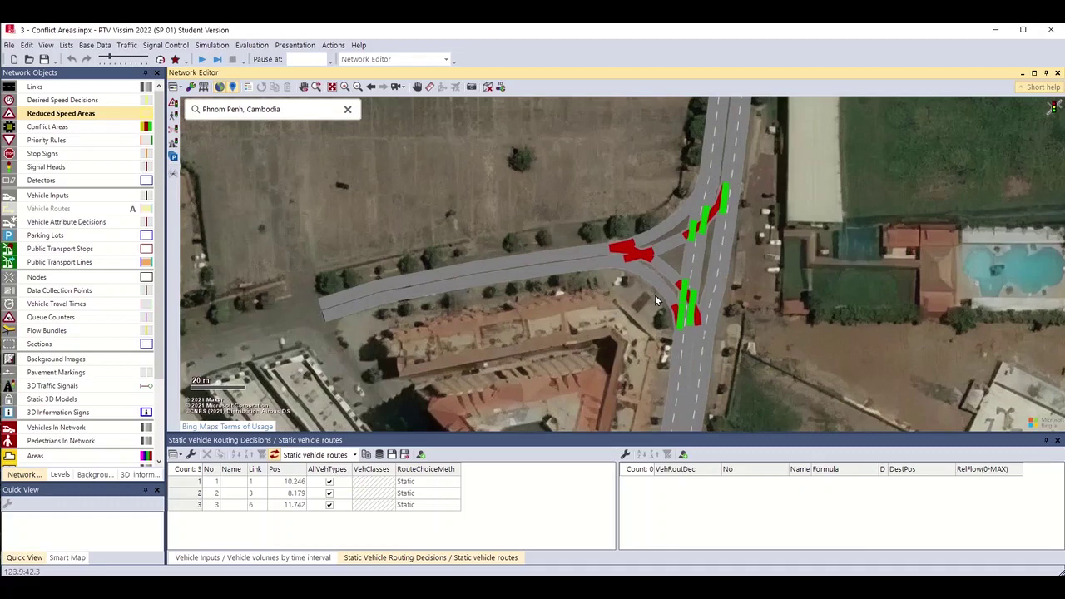
{"action": "scroll", "coordinate": [654, 294], "scroll_direction": "up", "scroll_amount": 1}
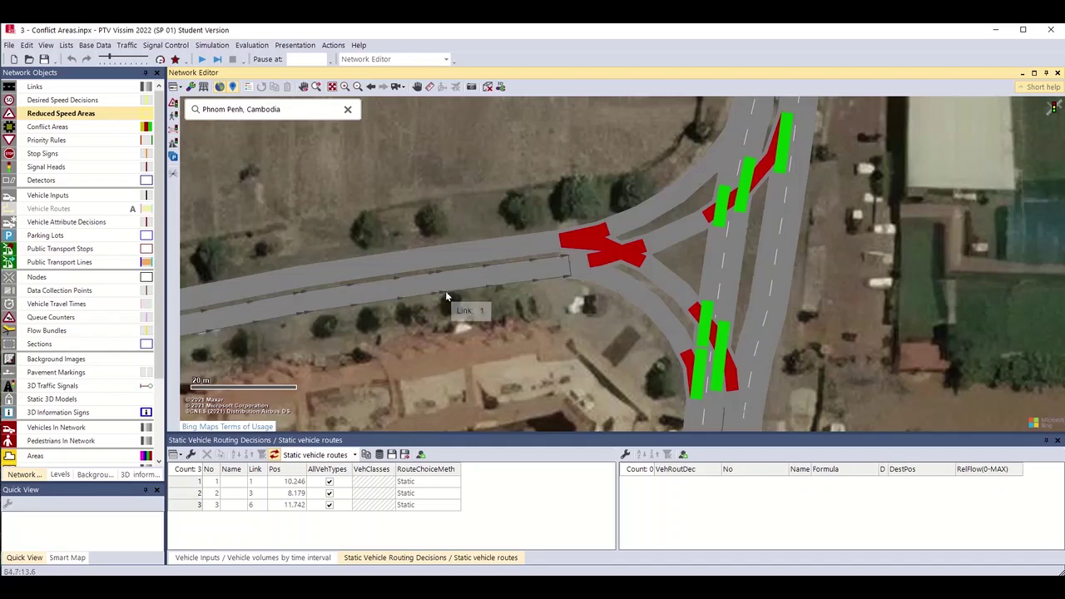
{"action": "left_click_drag", "start_coordinate": [920, 317], "coordinate": [933, 233]}
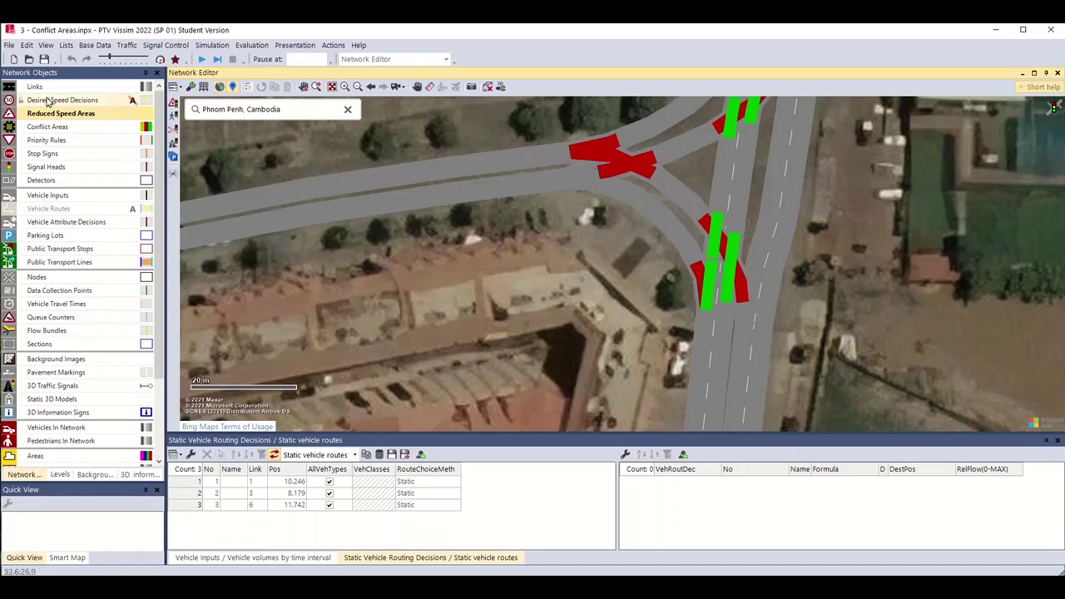
{"action": "left_click_drag", "start_coordinate": [643, 271], "coordinate": [614, 330]}
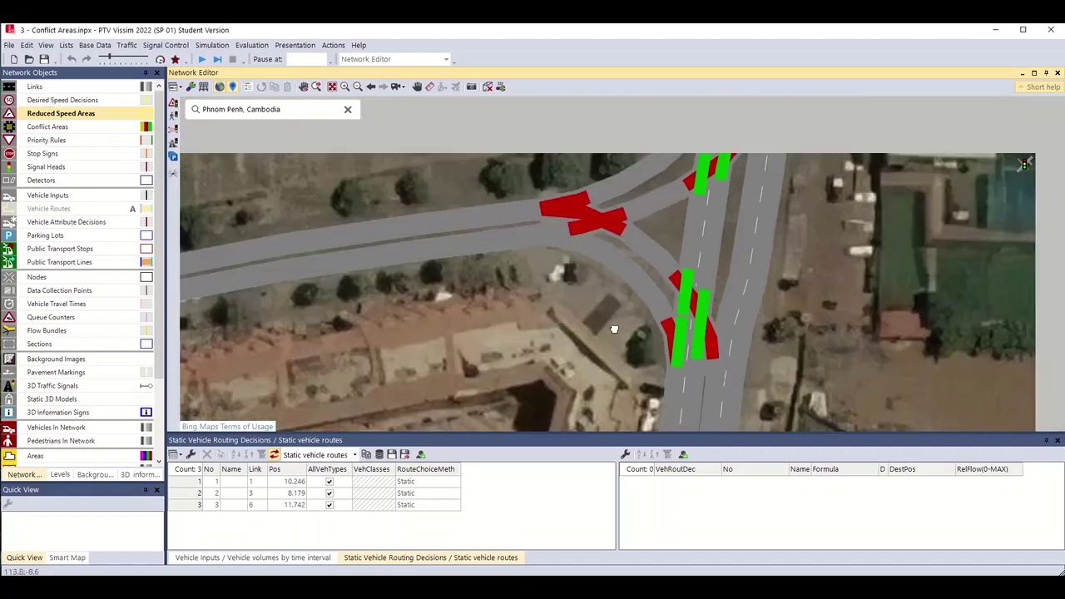
{"action": "scroll", "coordinate": [613, 329], "scroll_direction": "up", "scroll_amount": 2}
{"action": "scroll", "coordinate": [488, 360], "scroll_direction": "up", "scroll_amount": 1}
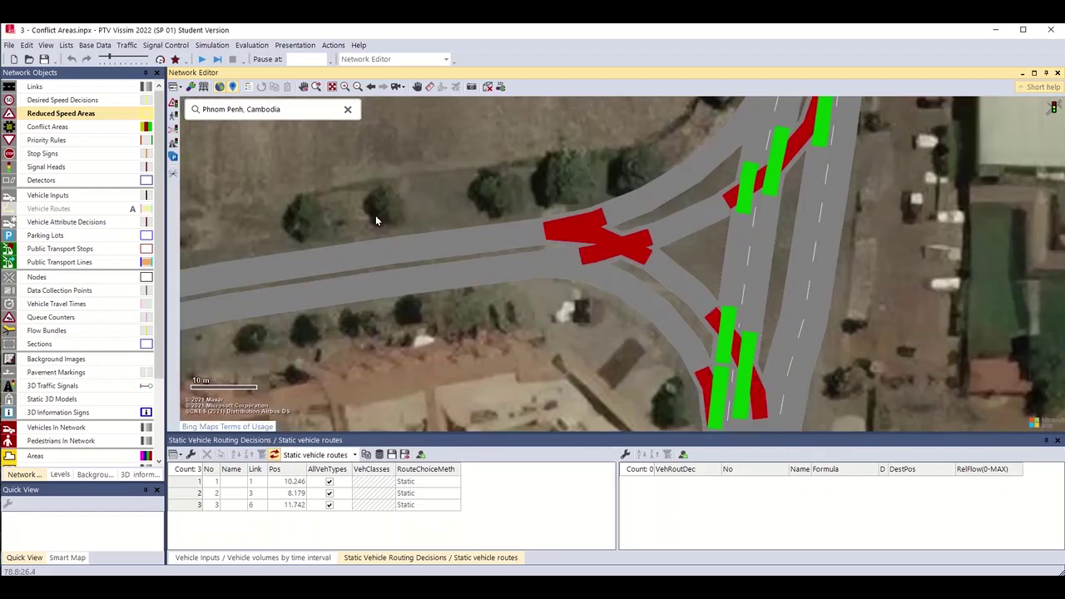
Draw a 14.497 m reduced speed area on link 10000 limiting Car class 10 to 25 km/h.
{"action": "right_click", "coordinate": [620, 291], "text": "ctrl"}
{"action": "left_click_drag", "start_coordinate": [620, 293], "coordinate": [687, 351]}
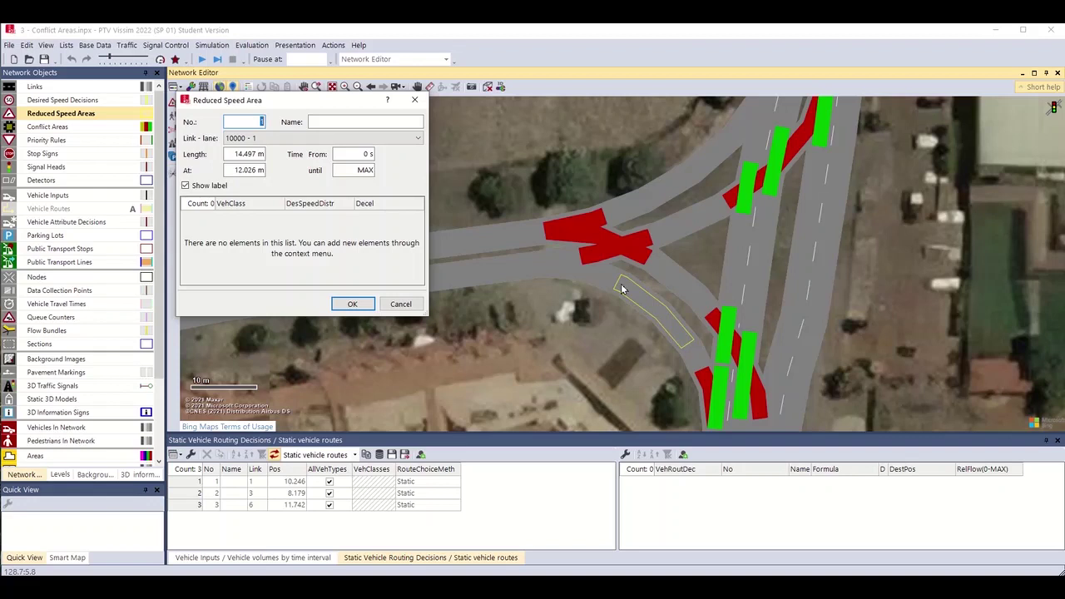
{"action": "right_click", "coordinate": [277, 231]}
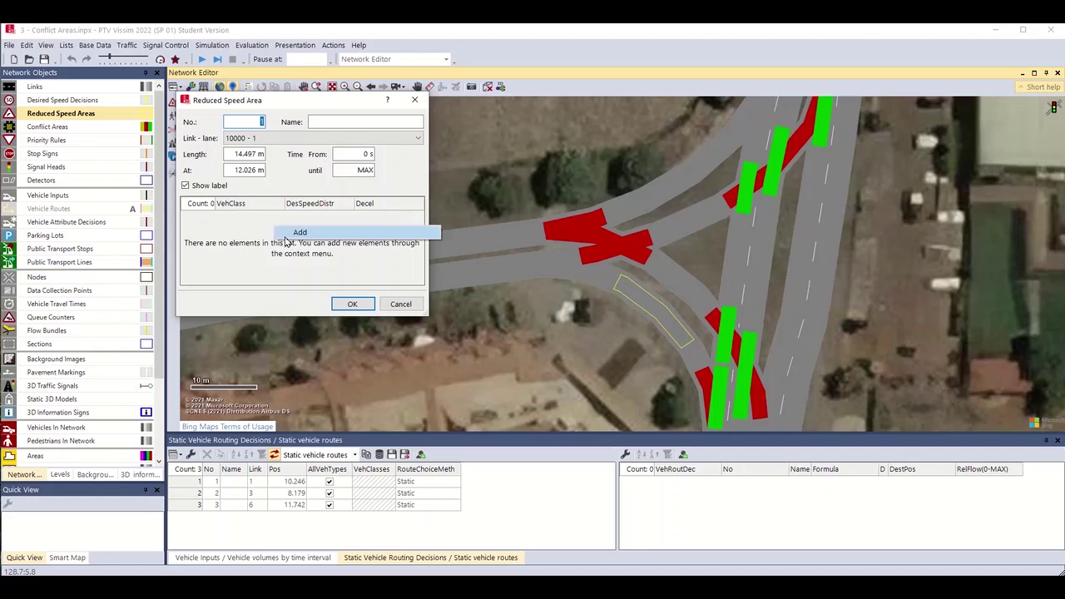
{"action": "left_click", "coordinate": [298, 233]}
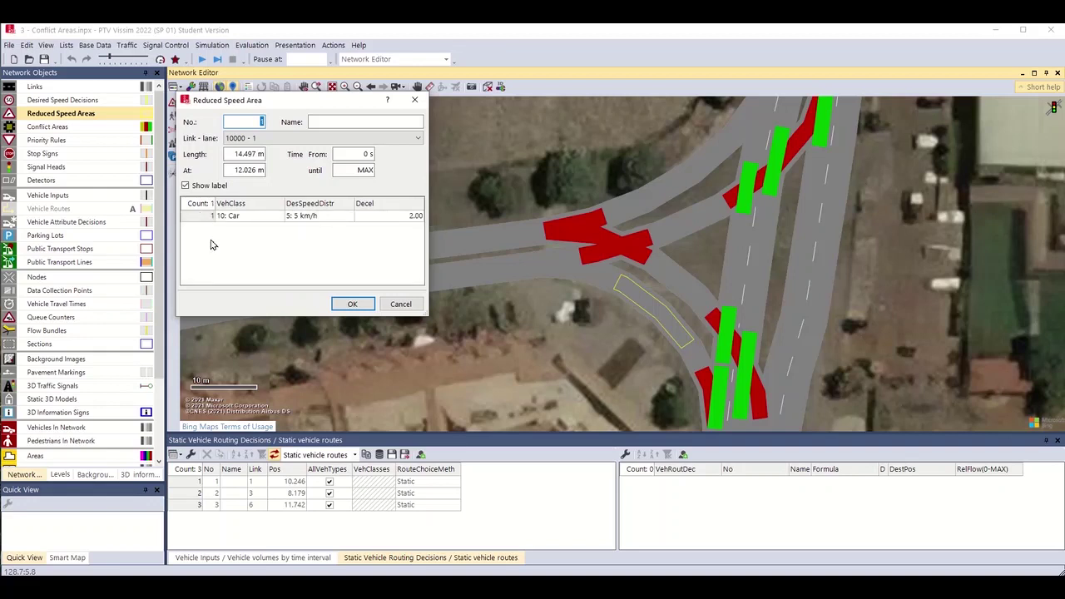
{"action": "right_click", "coordinate": [210, 244]}
{"action": "left_click", "coordinate": [206, 254]}
{"action": "left_click", "coordinate": [277, 216]}
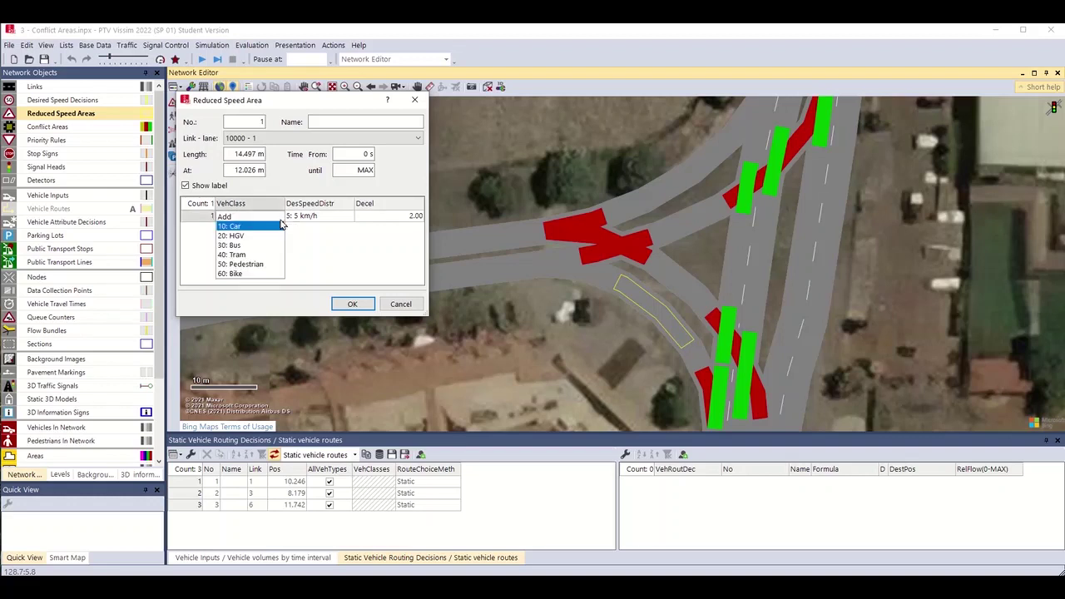
{"action": "left_click", "coordinate": [280, 225]}
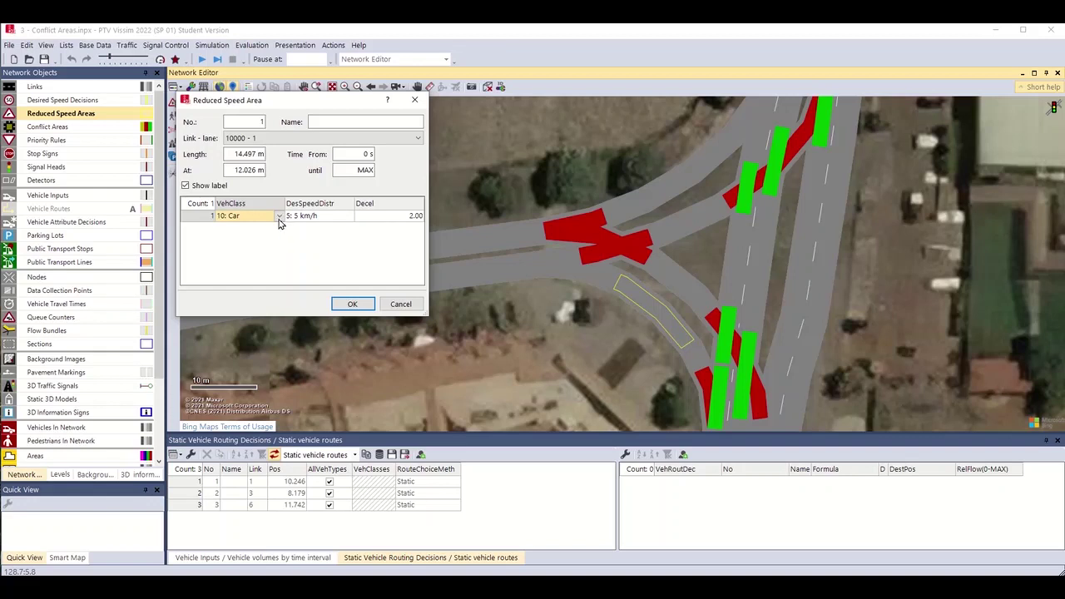
{"action": "left_click", "coordinate": [348, 216]}
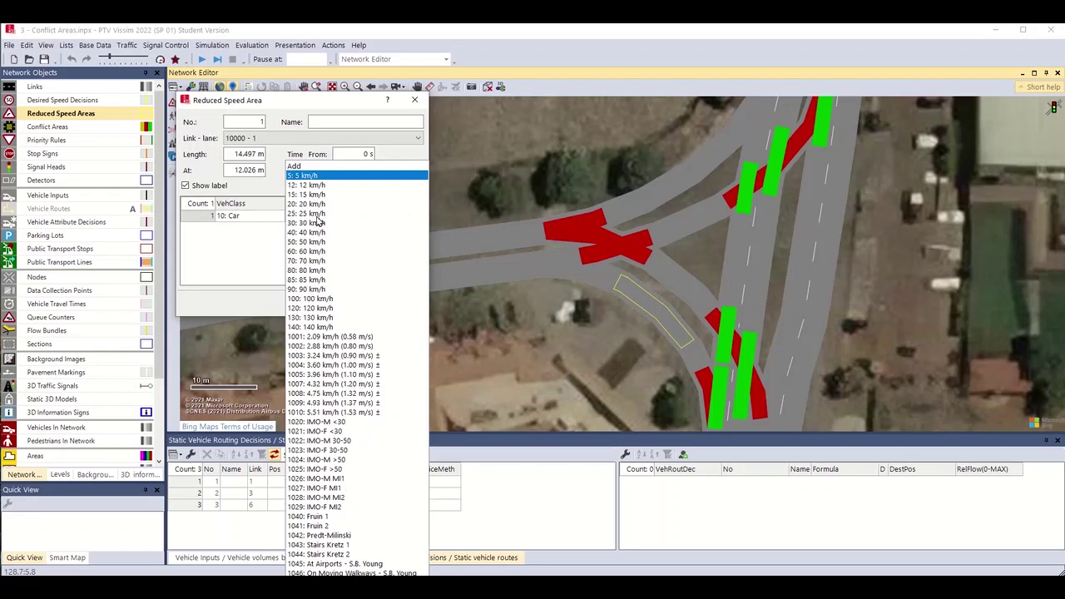
{"action": "left_click", "coordinate": [301, 214]}
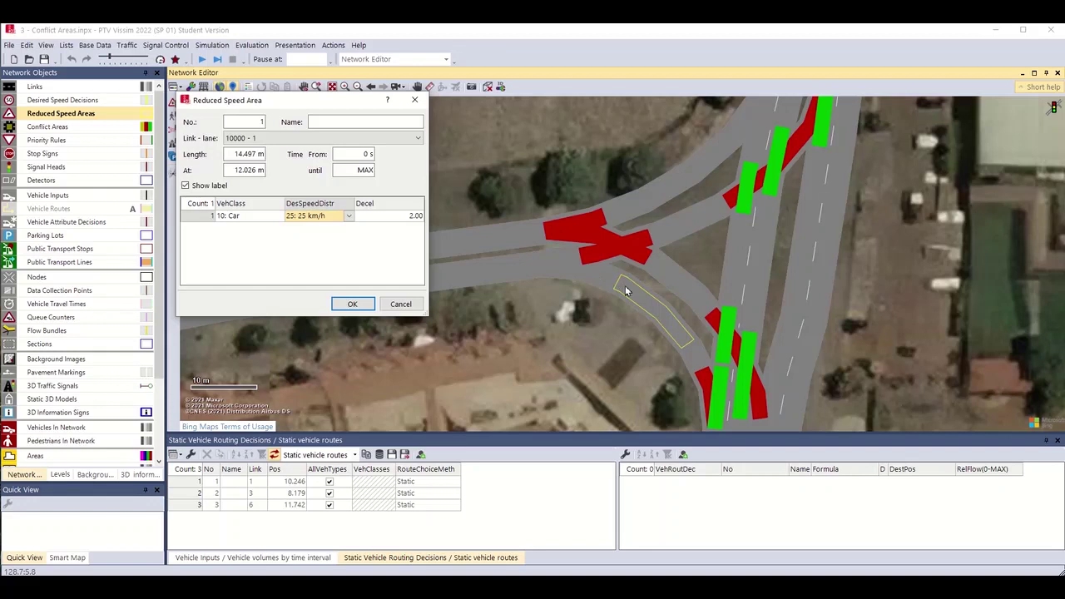
{"action": "left_click", "coordinate": [352, 304]}
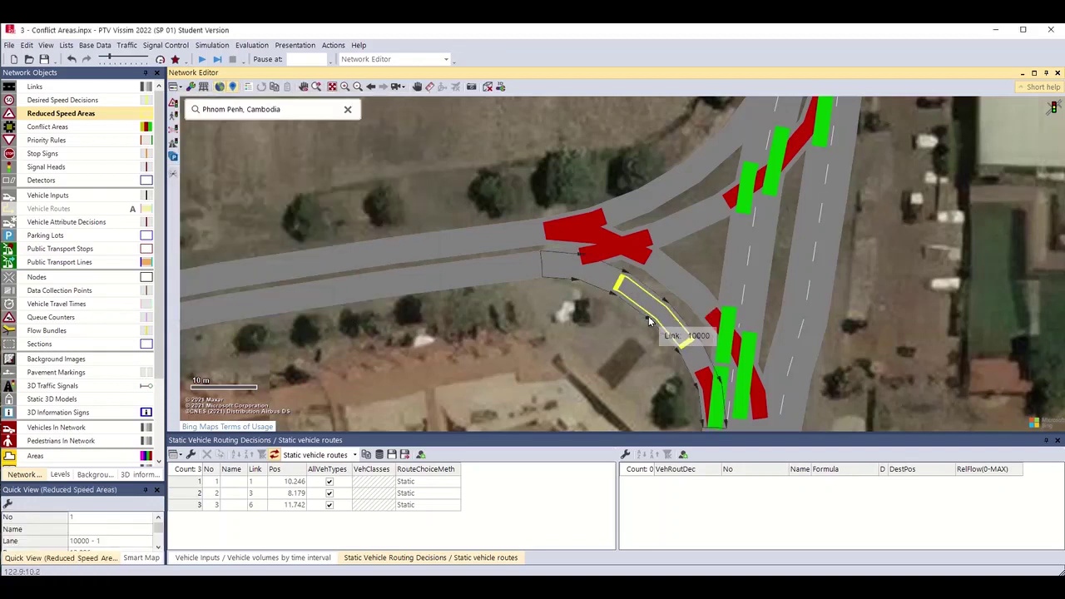
Move reduced speed area 1 onto connector 10003 and bring the whole junction into view.
{"action": "left_click_drag", "start_coordinate": [653, 315], "coordinate": [684, 172]}
{"action": "scroll", "coordinate": [912, 350], "scroll_direction": "down", "scroll_amount": 1}
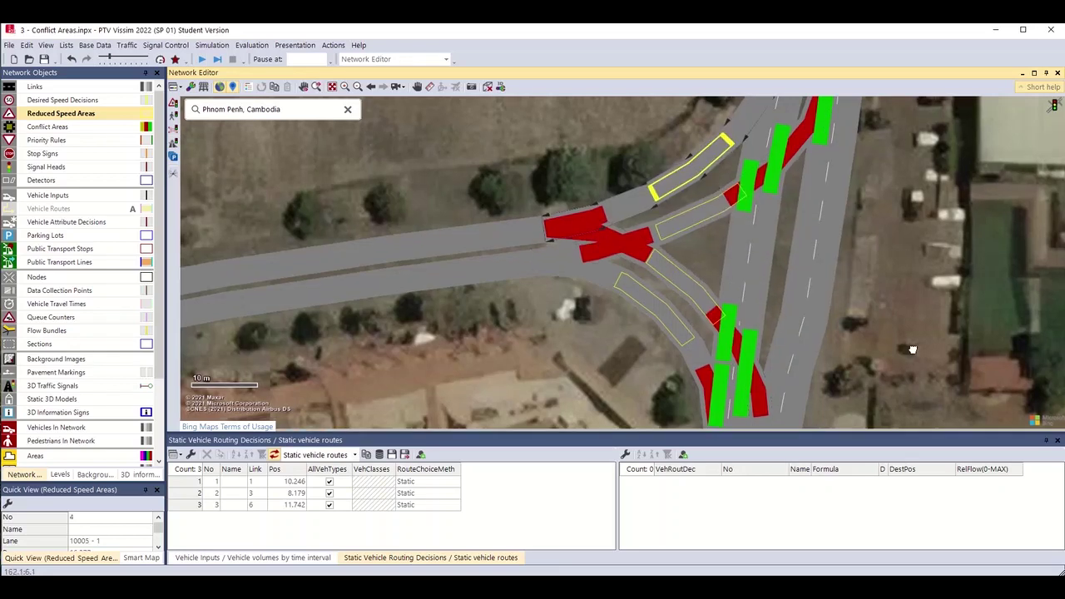
{"action": "scroll", "coordinate": [926, 270], "scroll_direction": "down", "scroll_amount": 1}
{"action": "left_click_drag", "start_coordinate": [926, 271], "coordinate": [859, 387]}
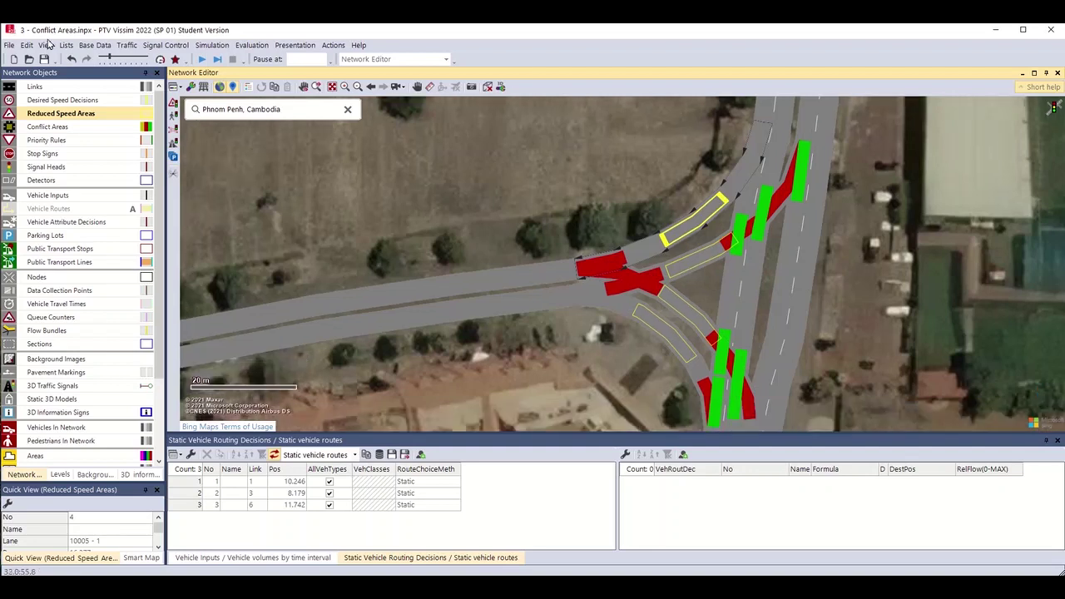
Start the simulation without saving changes and run it continuously.
{"action": "left_click", "coordinate": [204, 60]}
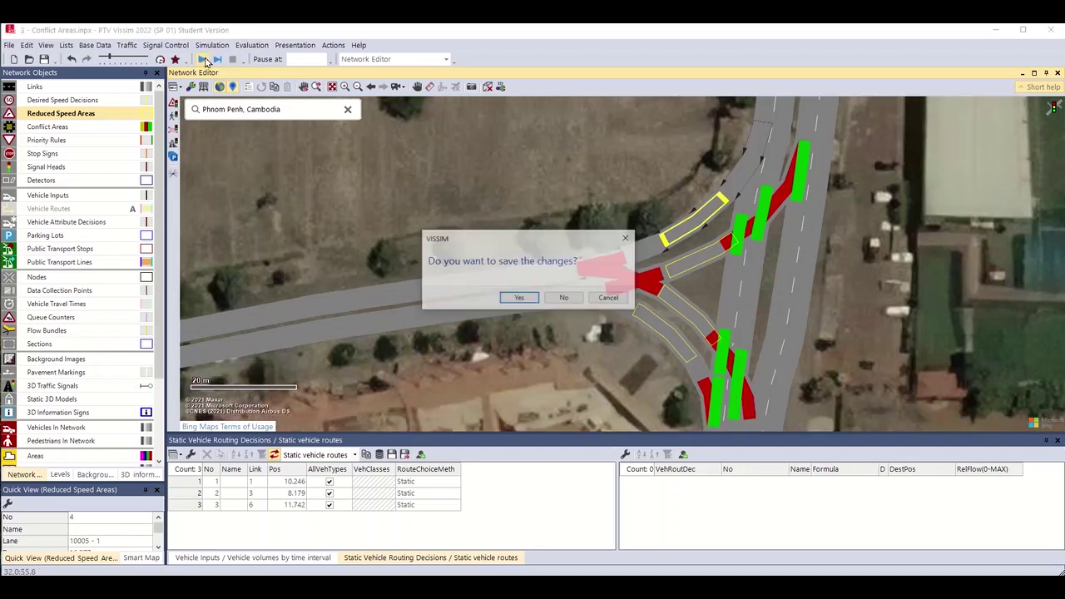
{"action": "left_click", "coordinate": [573, 298]}
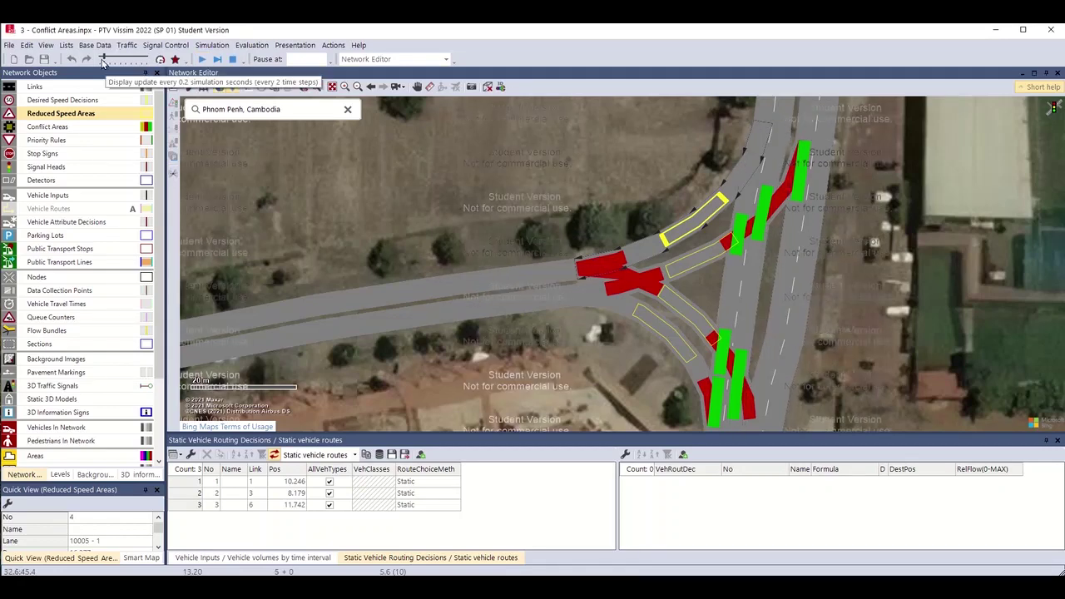
{"action": "left_click", "coordinate": [201, 61]}
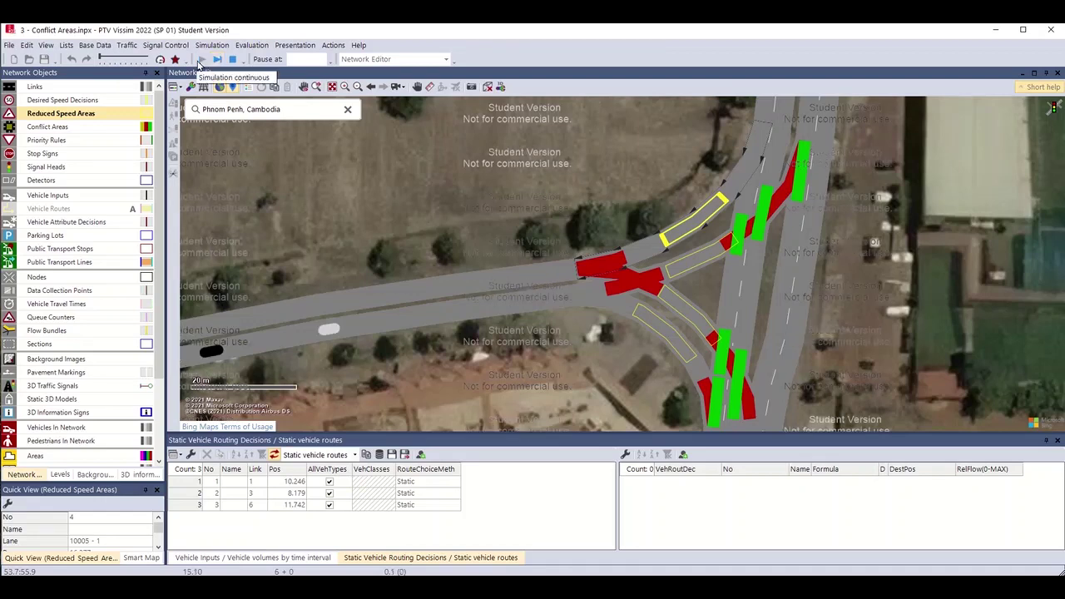
Inspect a car on the main road in Quick View, then resume continuous simulation.
{"action": "left_click", "coordinate": [420, 318]}
{"action": "left_click", "coordinate": [159, 545]}
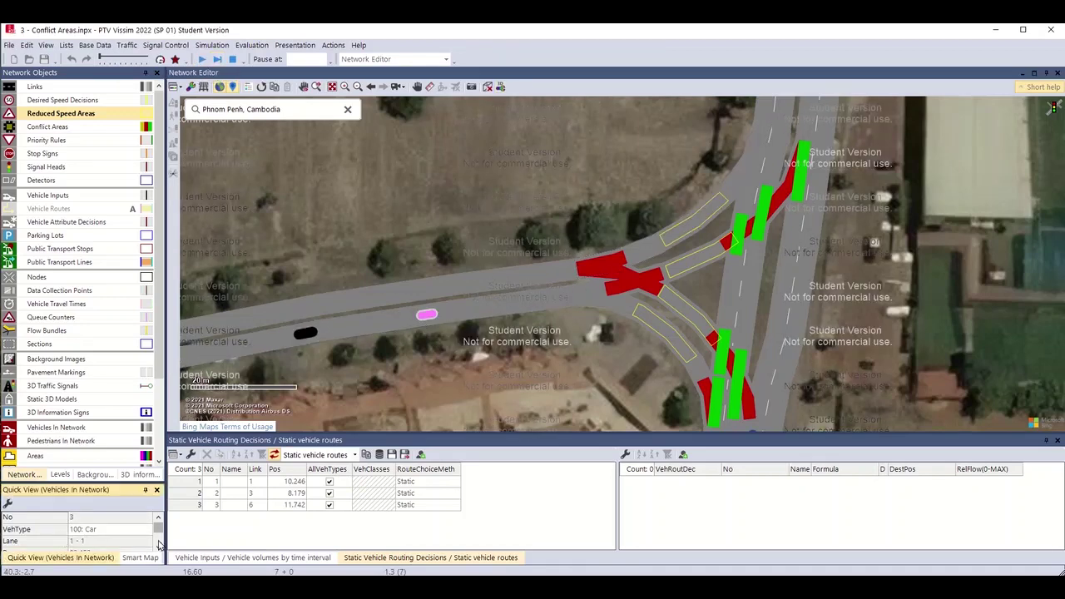
{"action": "scroll", "coordinate": [159, 547], "scroll_direction": "down", "scroll_amount": 1}
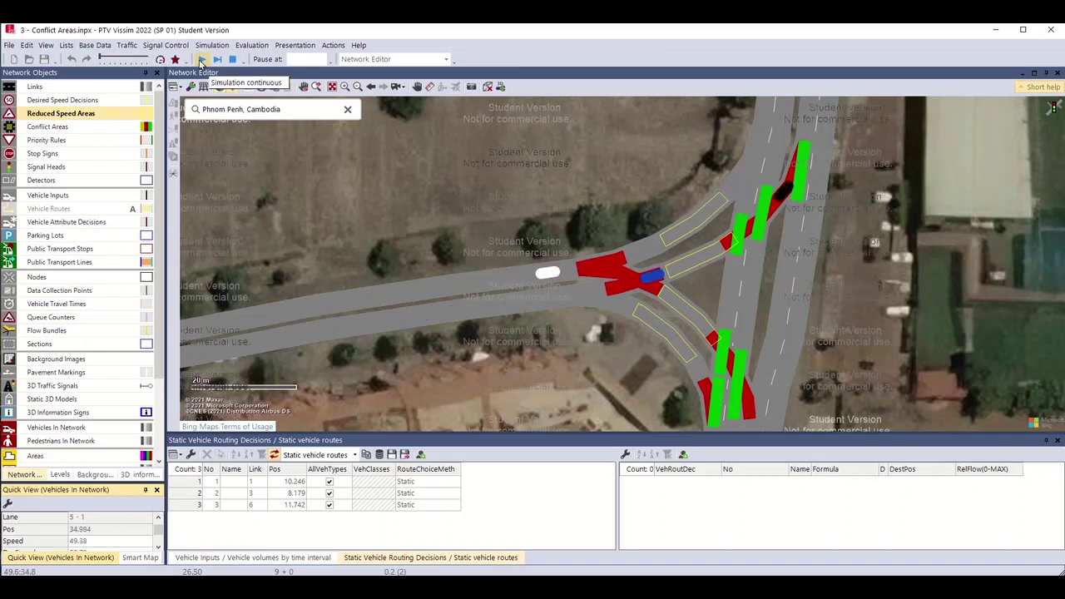
{"action": "left_click", "coordinate": [201, 60]}
Stop the simulation, zoom out around the junction, and select connector link 10000.
{"action": "left_click", "coordinate": [232, 60]}
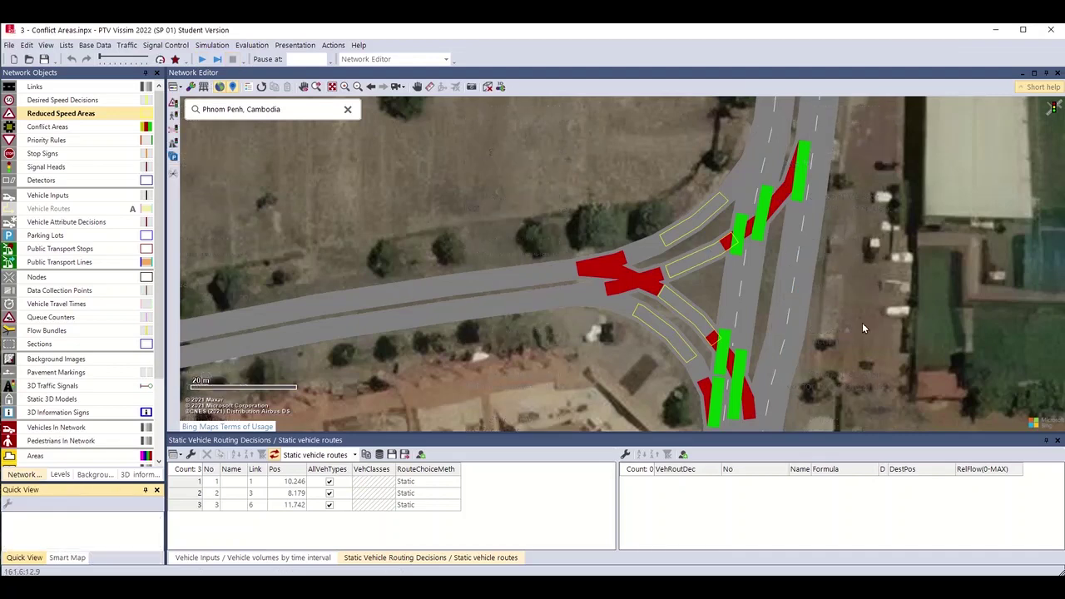
{"action": "scroll", "coordinate": [777, 269], "scroll_direction": "down", "scroll_amount": 1}
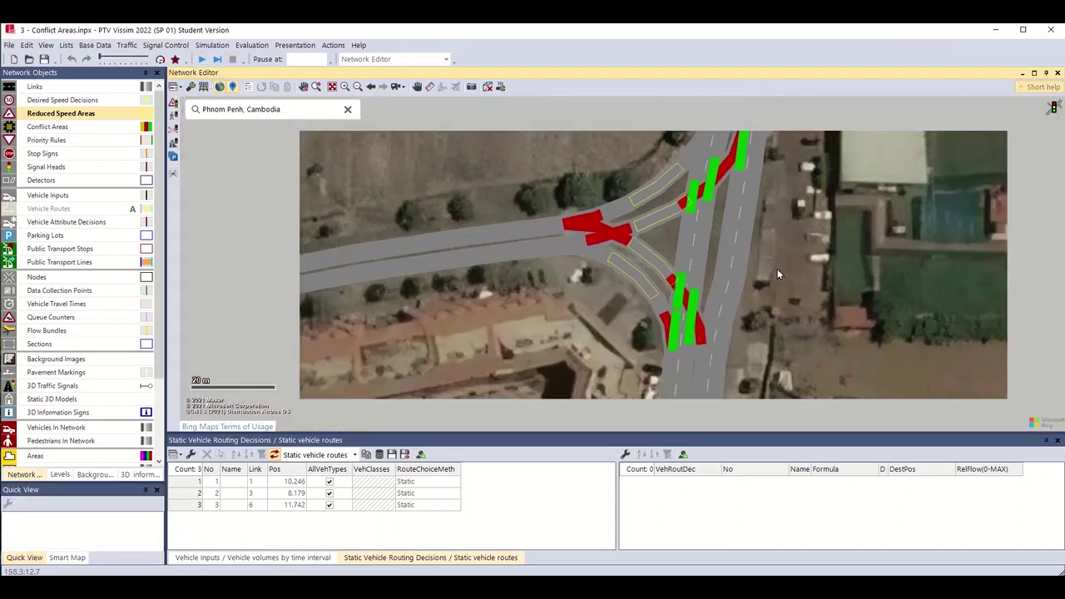
{"action": "scroll", "coordinate": [777, 269], "scroll_direction": "down", "scroll_amount": 1}
{"action": "left_click_drag", "start_coordinate": [804, 267], "coordinate": [799, 286]}
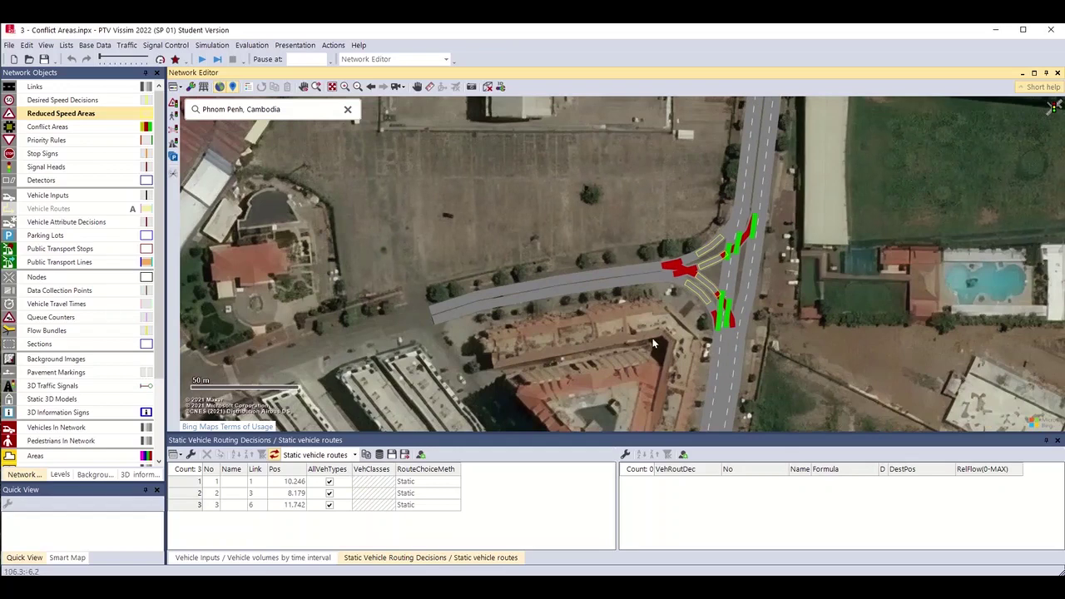
{"action": "scroll", "coordinate": [598, 263], "scroll_direction": "down", "scroll_amount": 1}
{"action": "scroll", "coordinate": [599, 263], "scroll_direction": "down", "scroll_amount": 1}
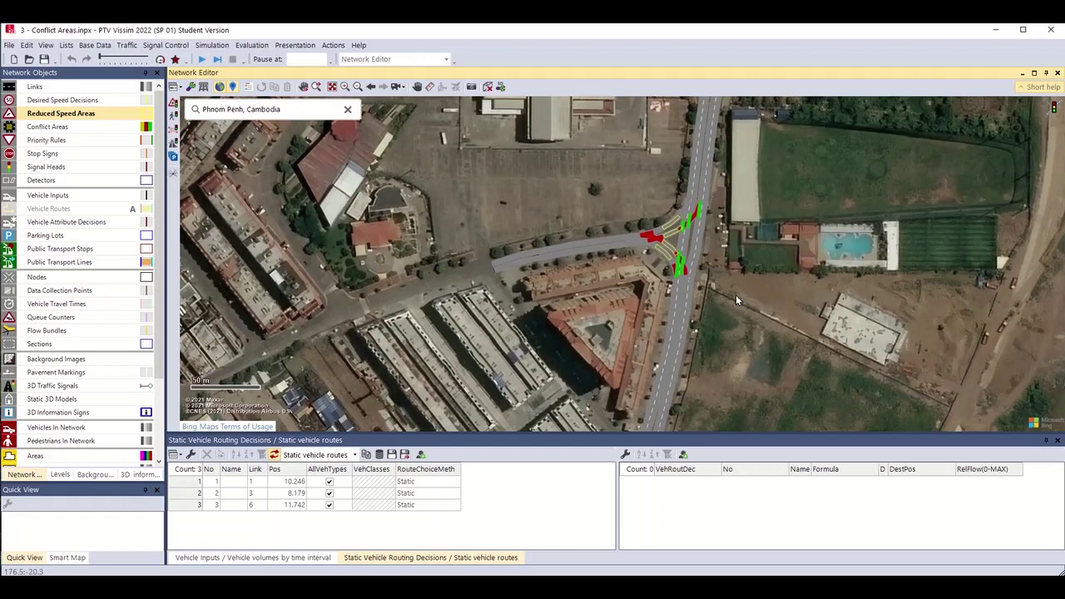
{"action": "left_click", "coordinate": [654, 242]}
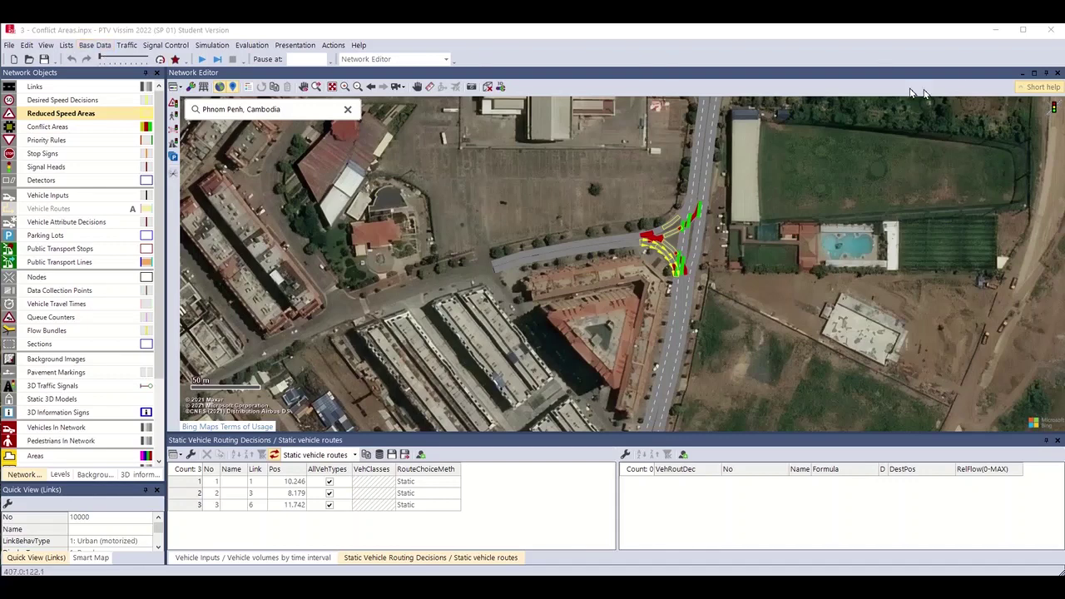
Open the 2D/3D Models list and close the static vehicle routes and vehicle volumes lists.
{"action": "left_click", "coordinate": [95, 46]}
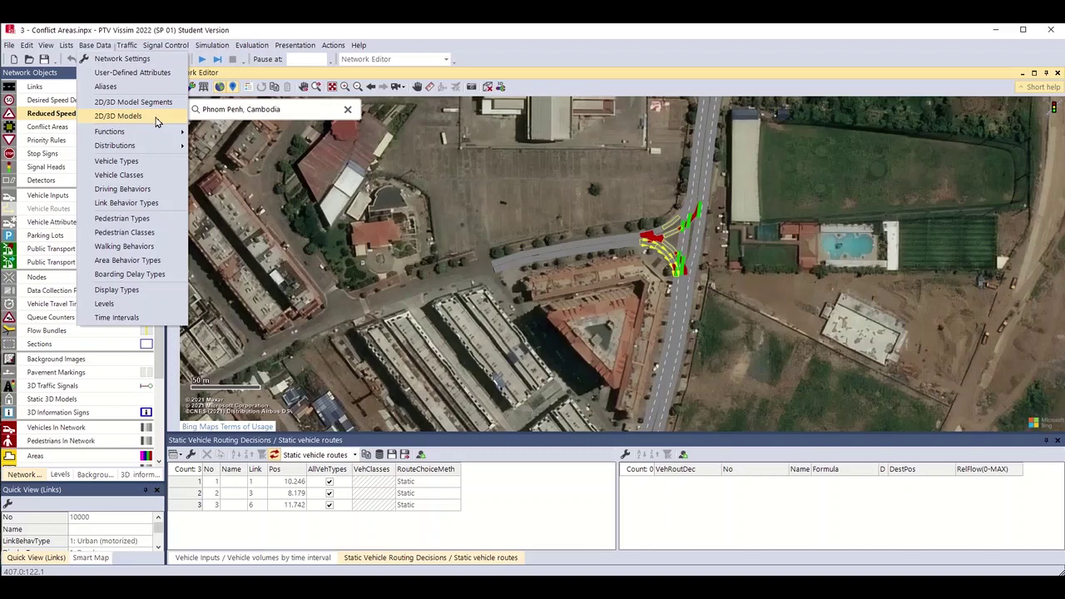
{"action": "left_click", "coordinate": [154, 118]}
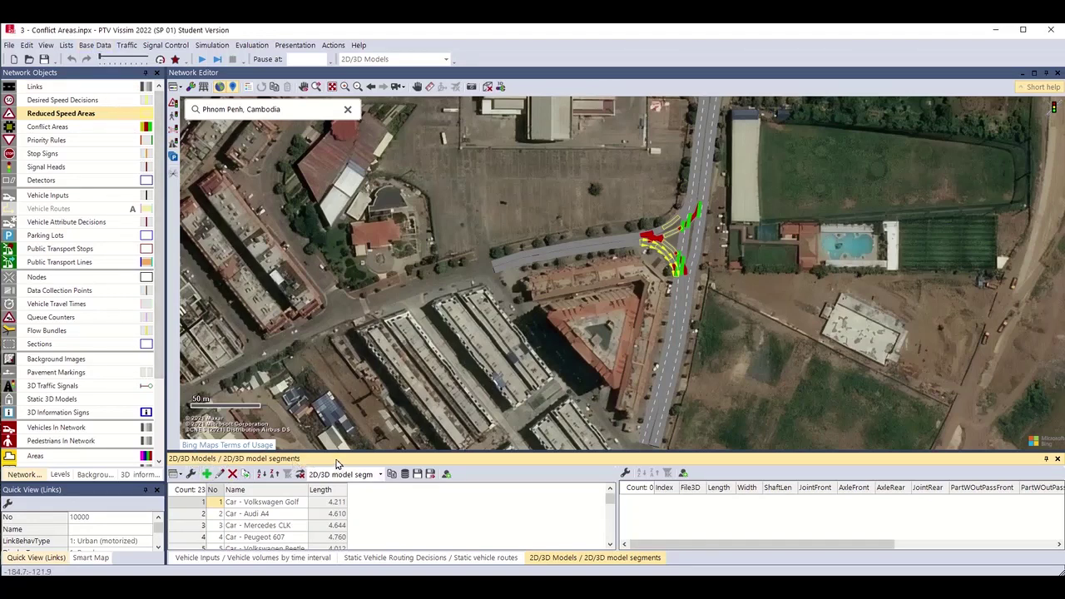
{"action": "right_click", "coordinate": [494, 559]}
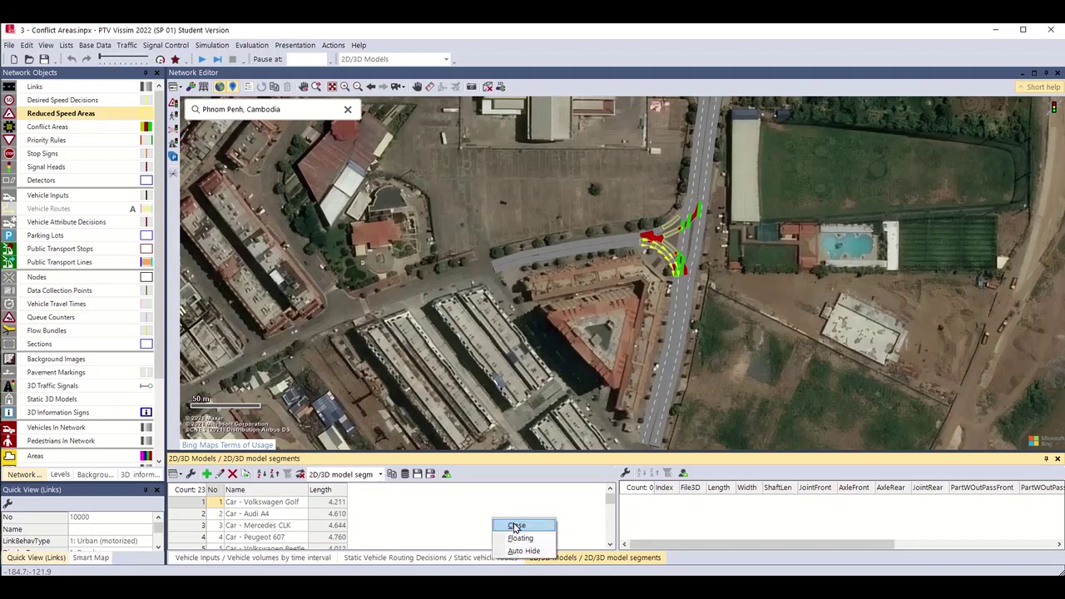
{"action": "left_click", "coordinate": [515, 527]}
{"action": "right_click", "coordinate": [306, 563]}
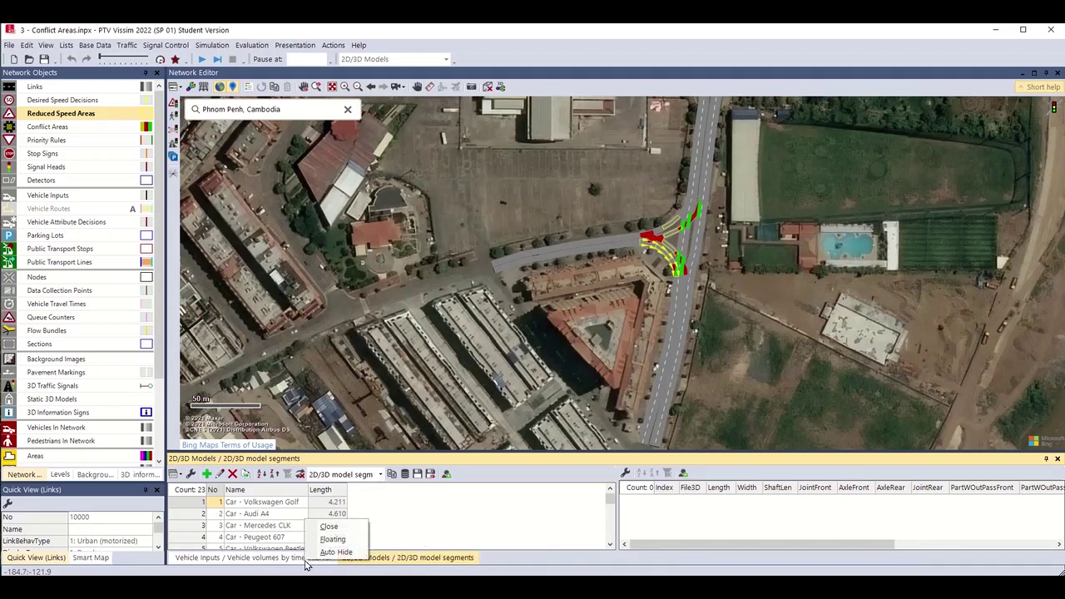
{"action": "left_click", "coordinate": [329, 527]}
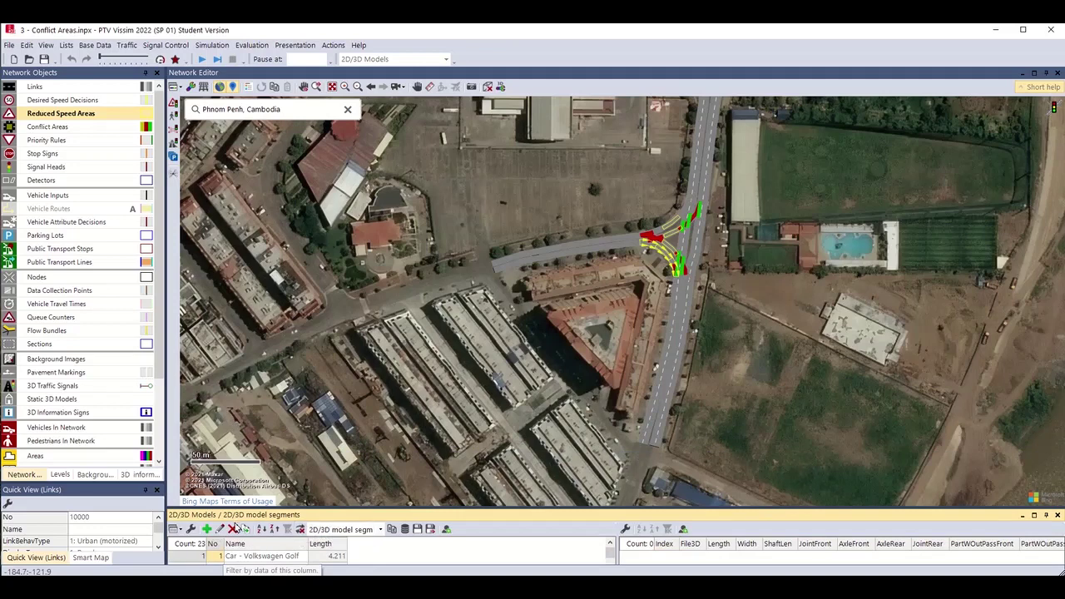
Enlarge the models list, inspect the Car - Volkswagen Golf model, and scroll through the entries.
{"action": "left_click_drag", "start_coordinate": [251, 510], "coordinate": [281, 351]}
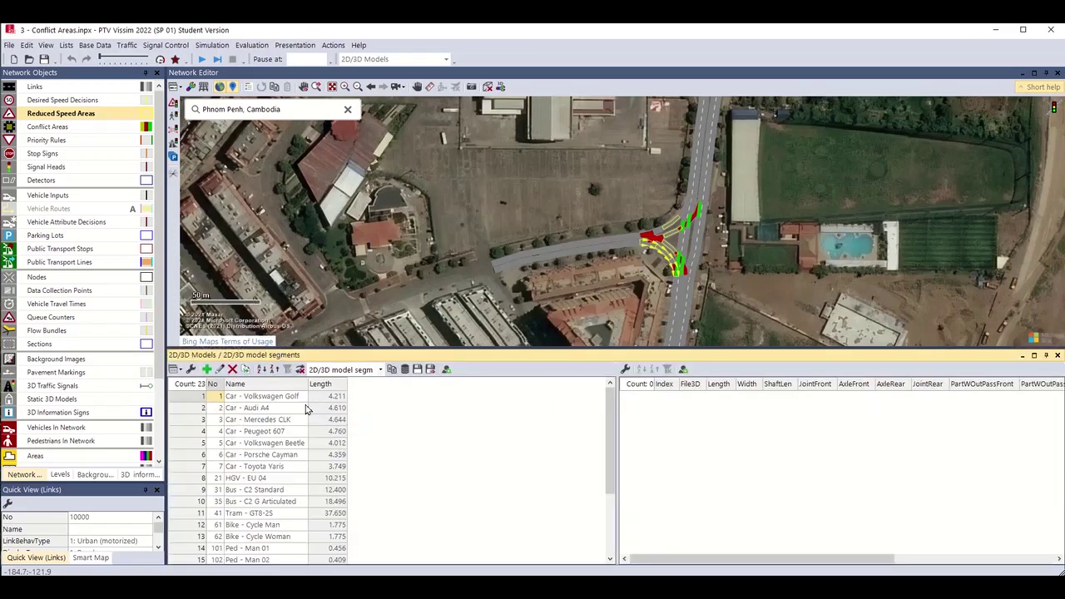
{"action": "left_click", "coordinate": [188, 397]}
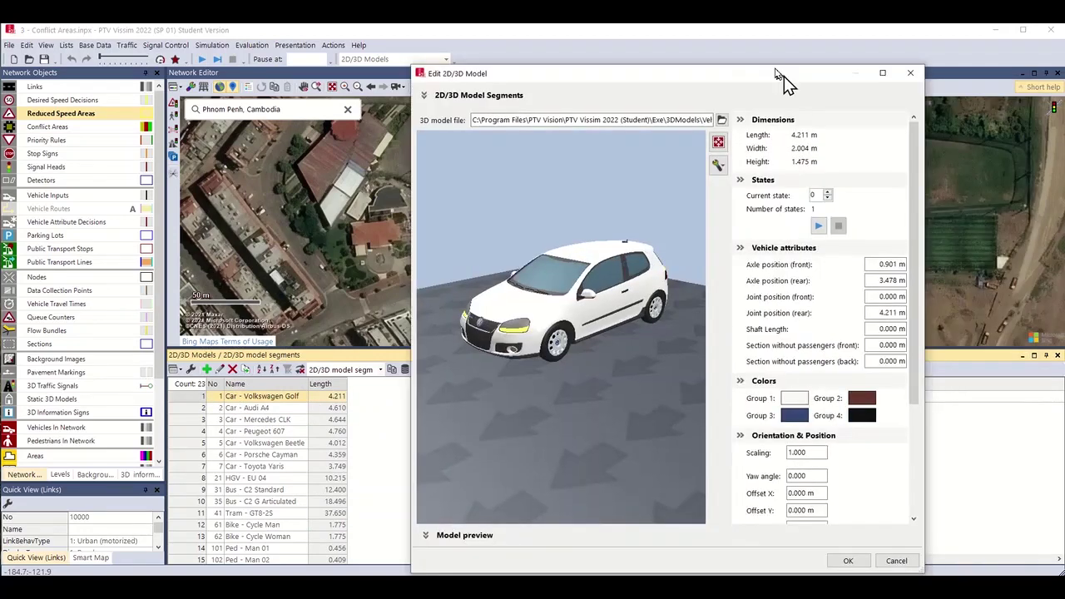
{"action": "left_click_drag", "start_coordinate": [784, 76], "coordinate": [766, 56]}
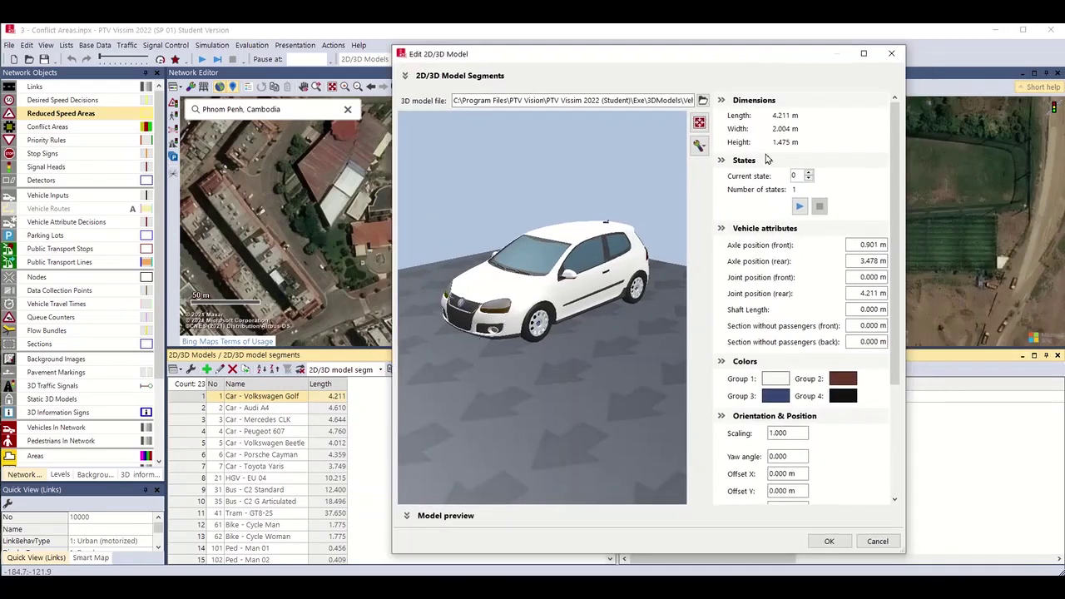
{"action": "left_click", "coordinate": [885, 52]}
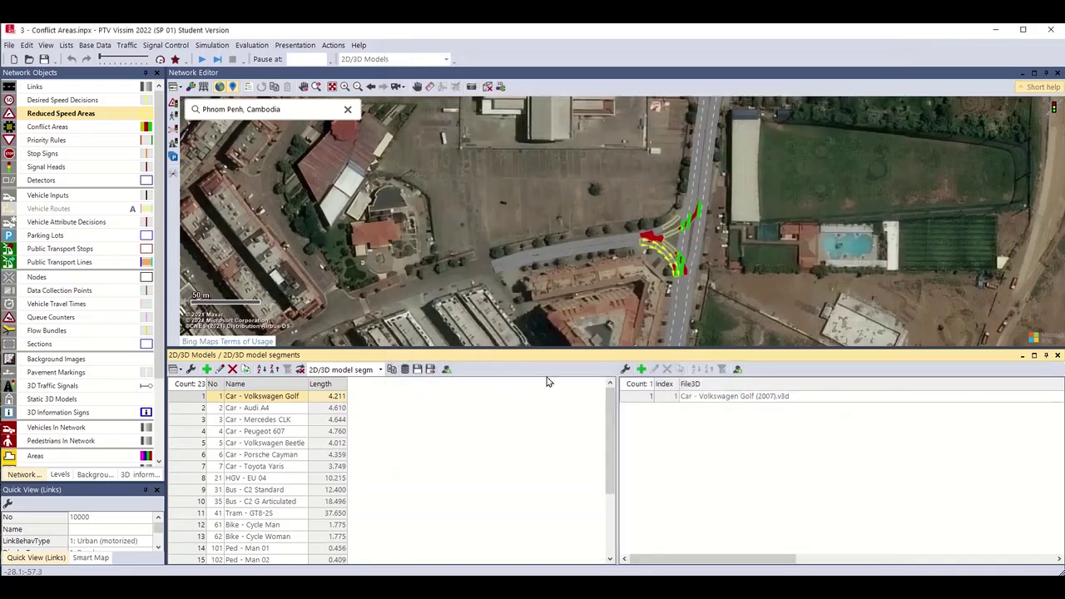
{"action": "scroll", "coordinate": [618, 453], "scroll_direction": "down", "scroll_amount": 2}
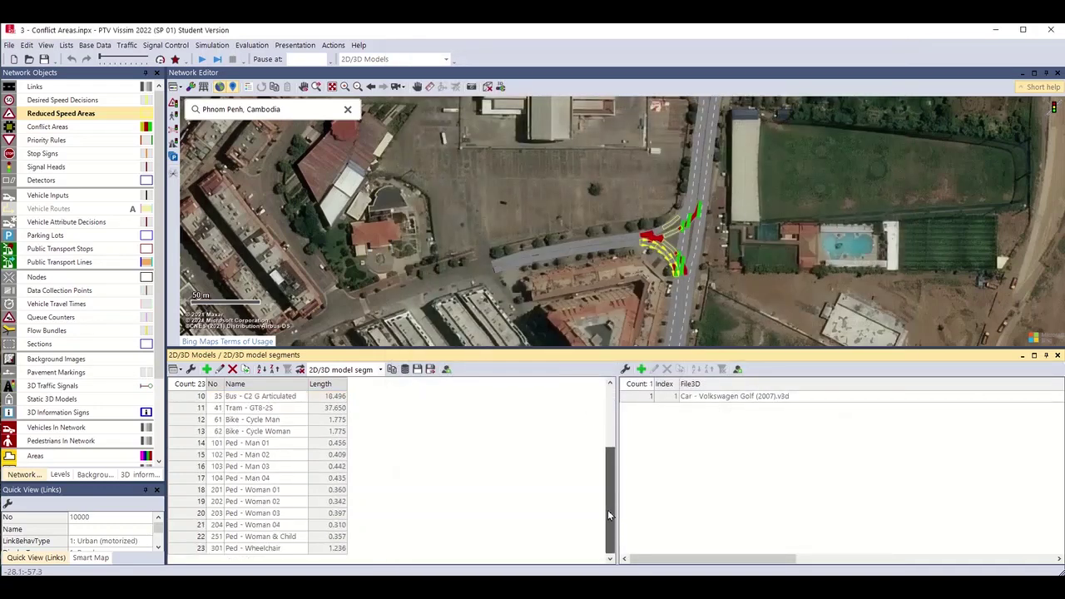
{"action": "left_click_drag", "start_coordinate": [607, 510], "coordinate": [637, 492]}
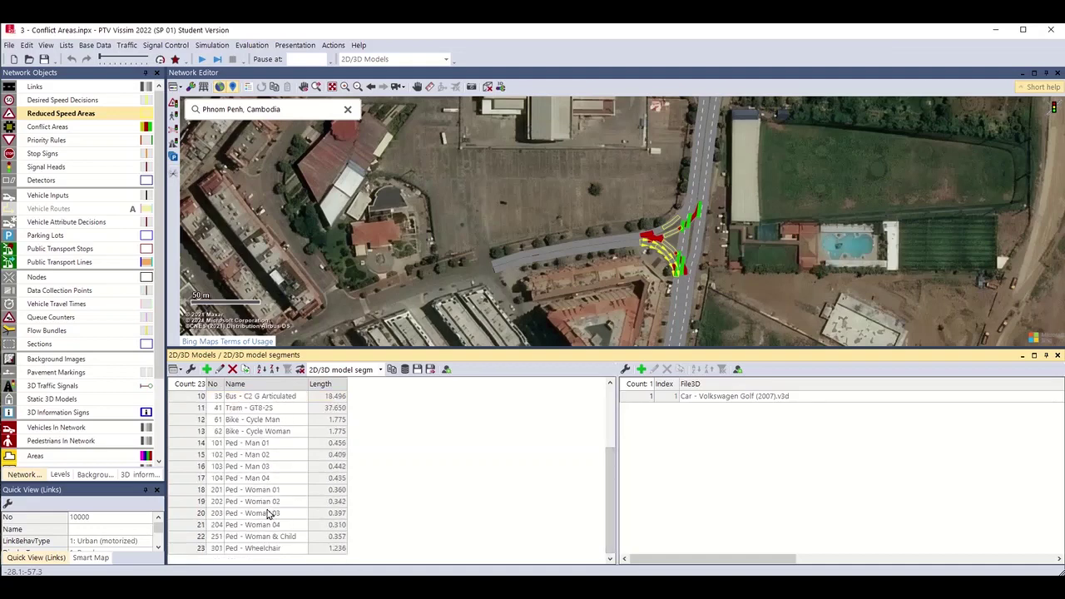
{"action": "scroll", "coordinate": [270, 515], "scroll_direction": "up", "scroll_amount": 3}
{"action": "scroll", "coordinate": [260, 426], "scroll_direction": "down", "scroll_amount": 3}
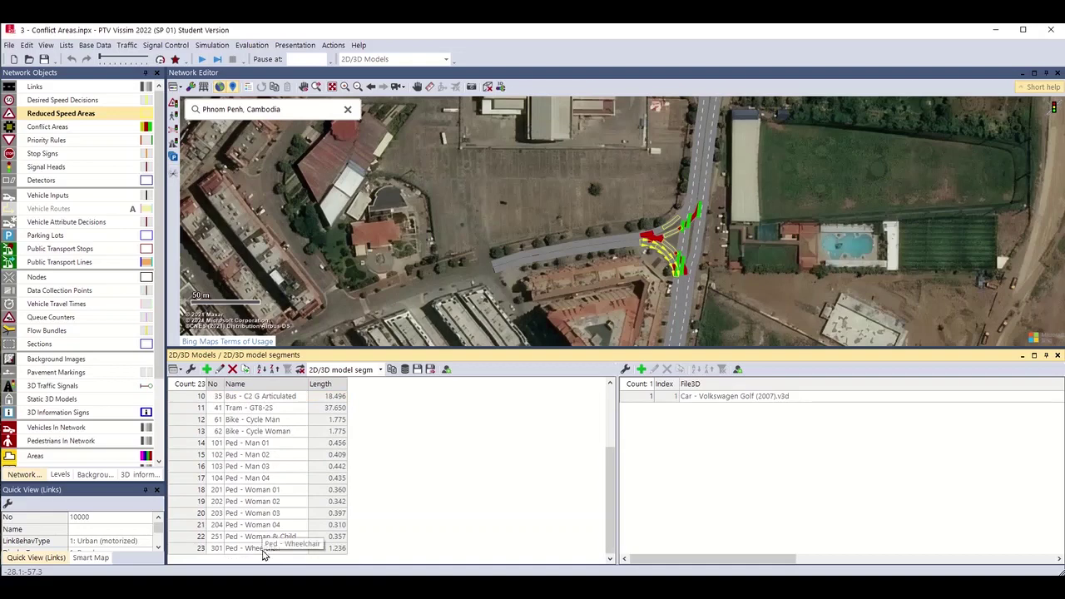
{"action": "scroll", "coordinate": [264, 541], "scroll_direction": "up", "scroll_amount": 3}
{"action": "scroll", "coordinate": [258, 446], "scroll_direction": "down", "scroll_amount": 2}
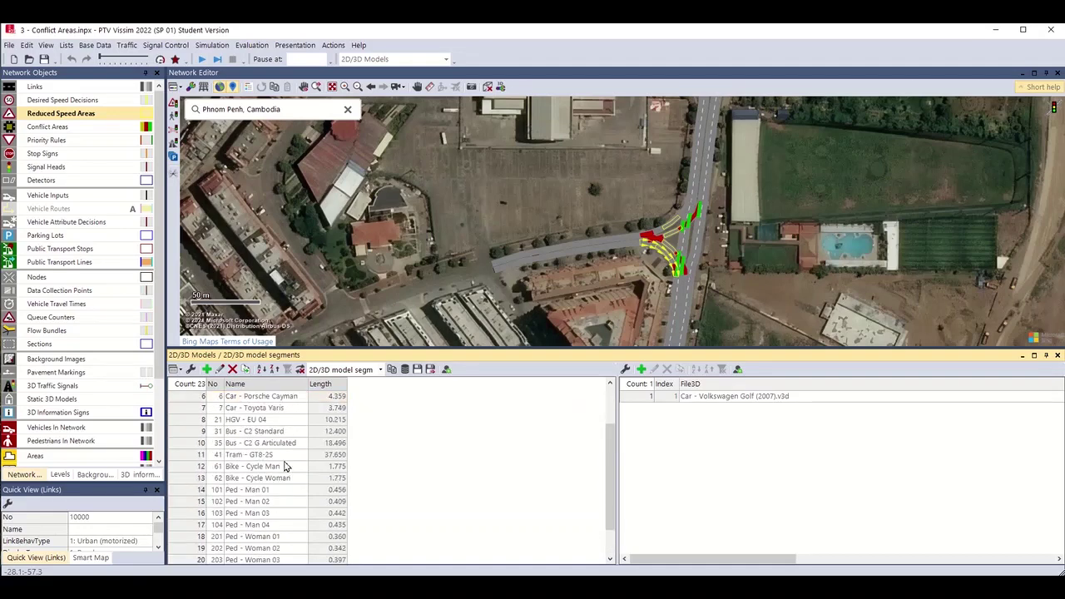
{"action": "scroll", "coordinate": [284, 468], "scroll_direction": "down", "scroll_amount": 2}
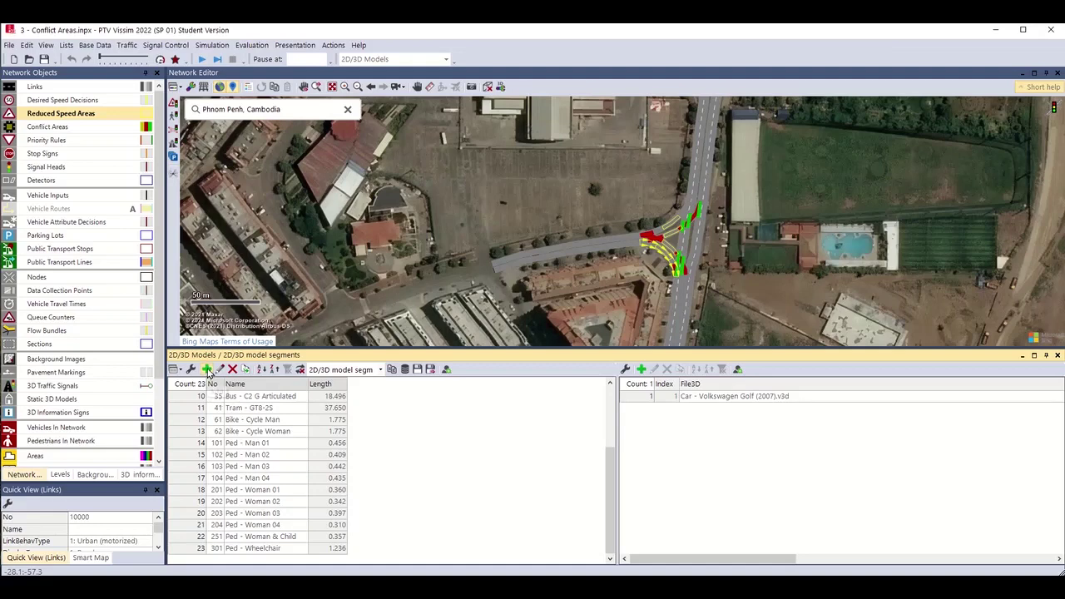
Add a new 2D/3D model and load Bike - Scooter 01.v3d from the default Vehicles > Road models.
{"action": "left_click", "coordinate": [207, 371]}
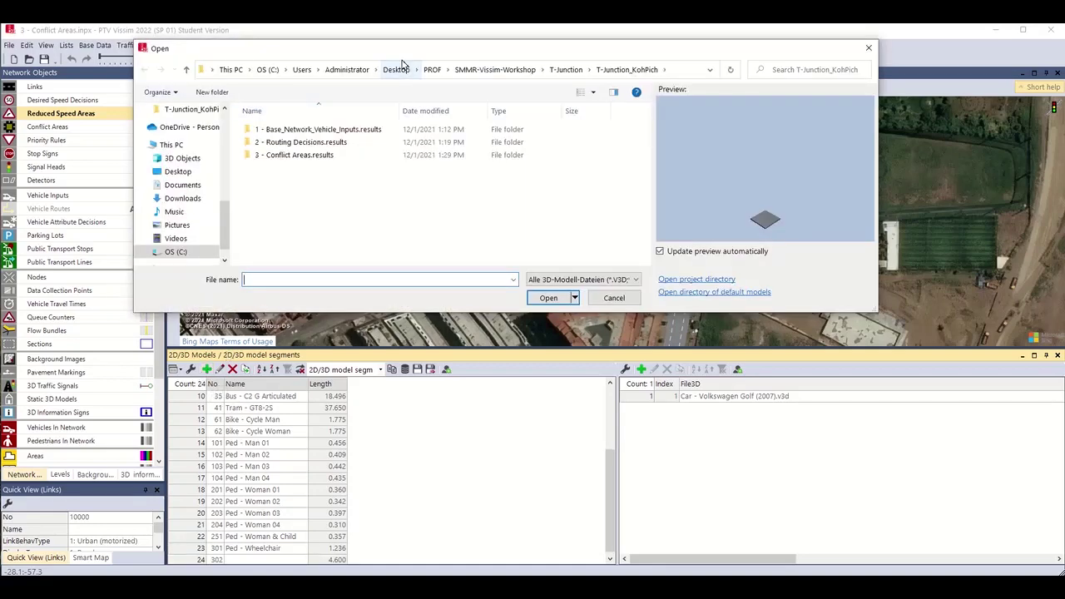
{"action": "left_click_drag", "start_coordinate": [402, 53], "coordinate": [406, 121]}
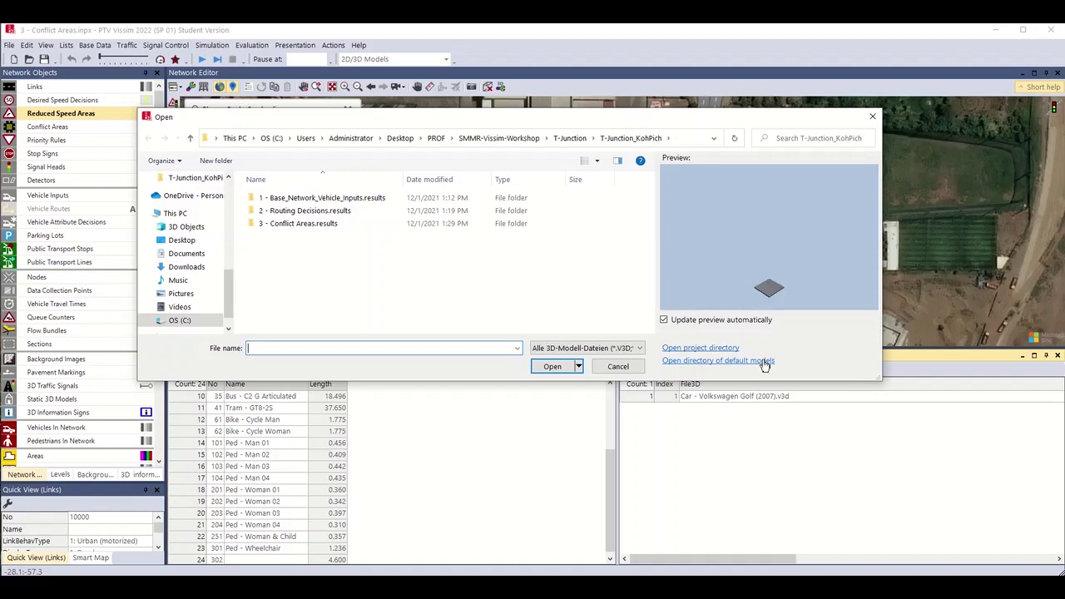
{"action": "left_click", "coordinate": [672, 364]}
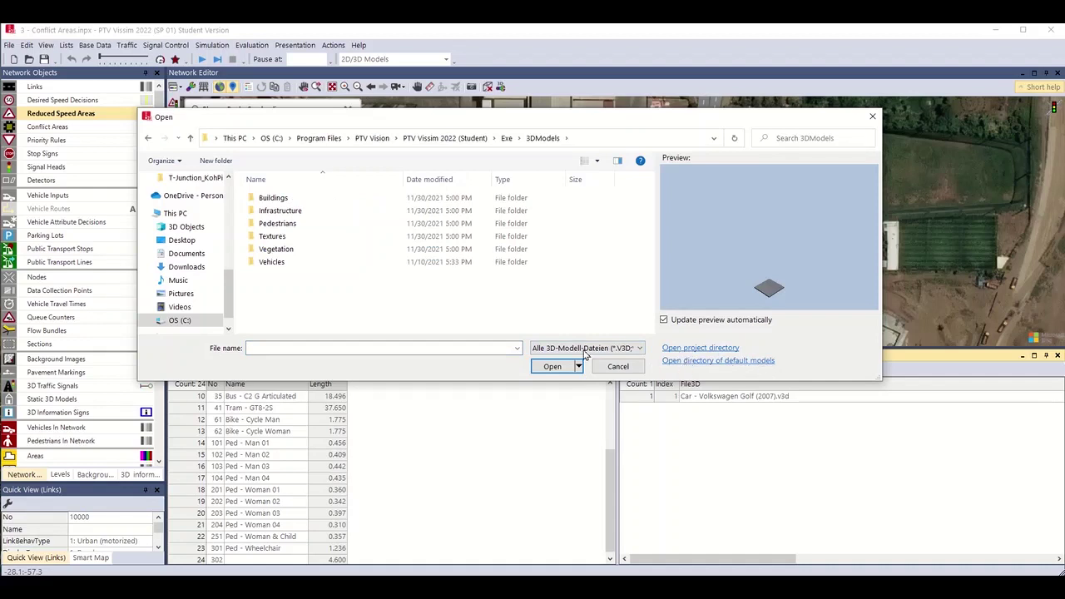
{"action": "double_click", "coordinate": [273, 263]}
{"action": "double_click", "coordinate": [270, 210]}
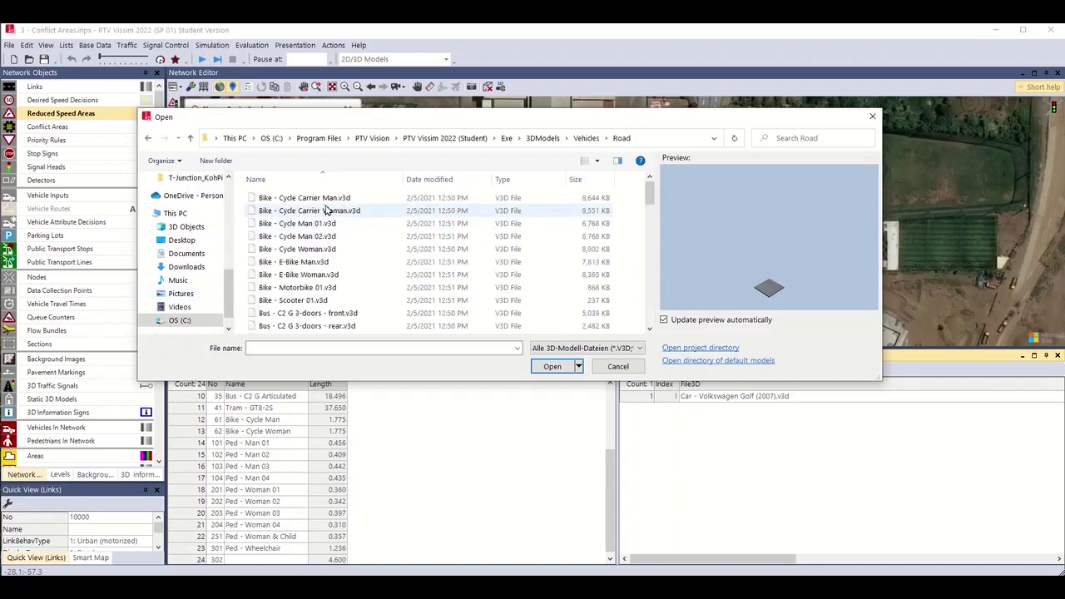
{"action": "left_click", "coordinate": [316, 198]}
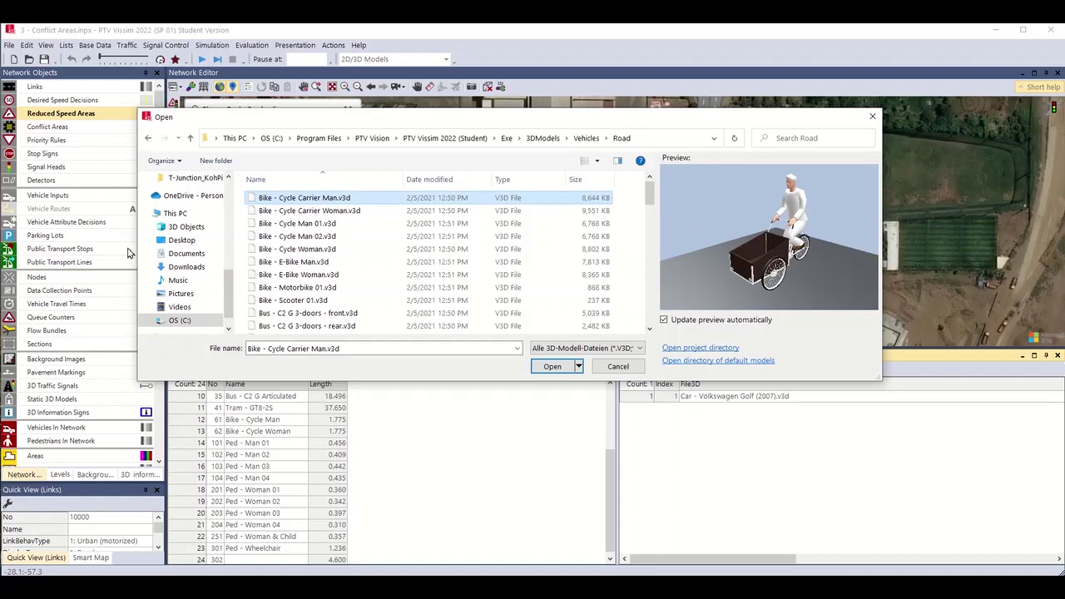
{"action": "key", "text": "Down"}
{"action": "key", "text": "Down"}
{"action": "key", "text": "Down"}
{"action": "key", "text": "Down"}
{"action": "key", "text": "Down"}
{"action": "key", "text": "Down"}
{"action": "key", "text": "Down"}
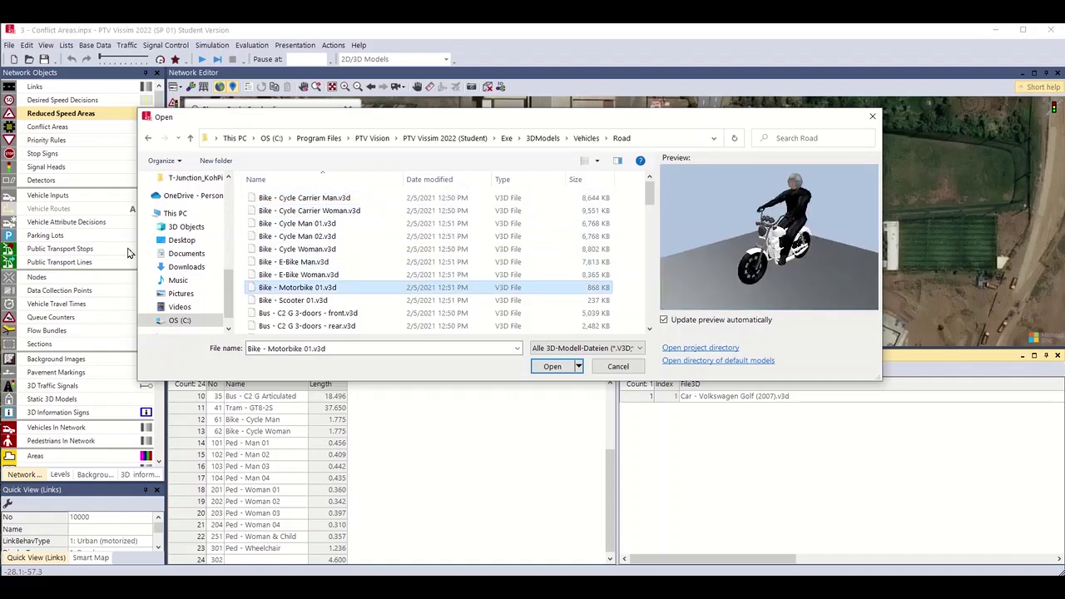
{"action": "key", "text": "Down"}
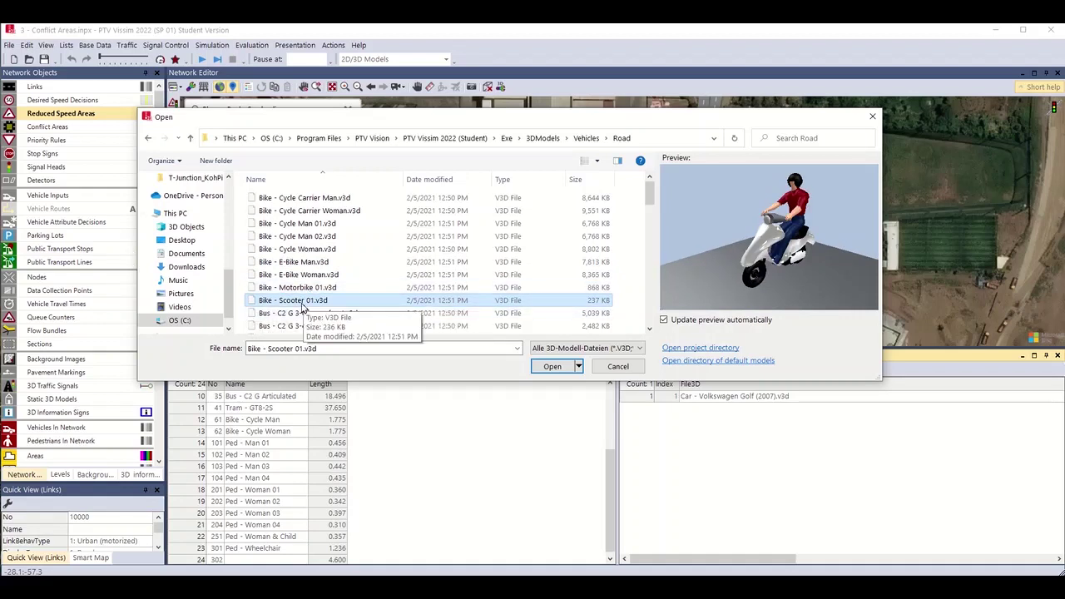
{"action": "double_click", "coordinate": [268, 302]}
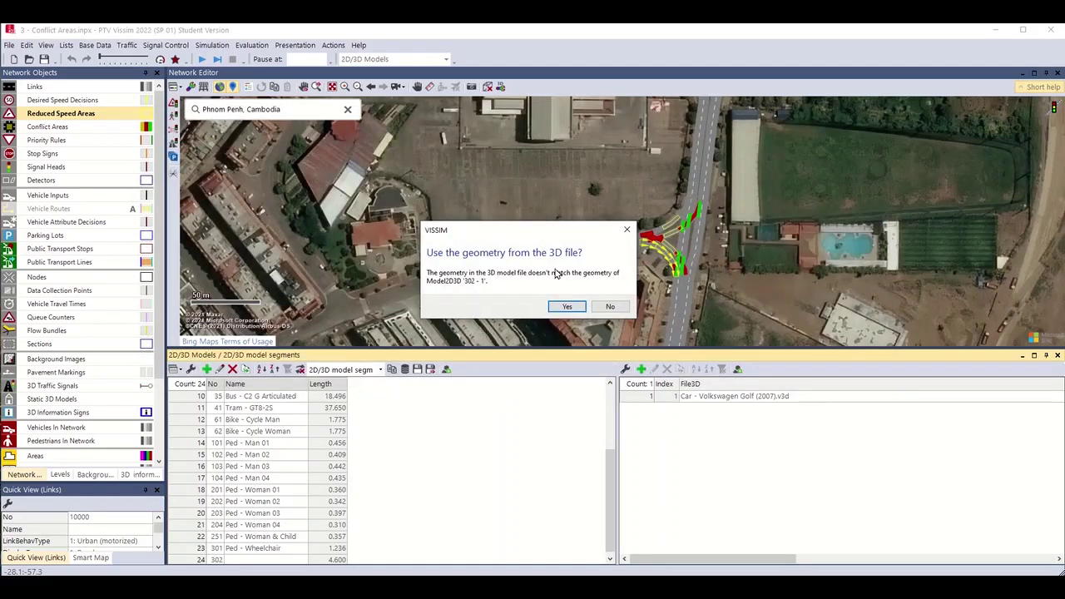
Accept the scooter file's geometry and set colour group 1 to yellow, checking the 3D preview.
{"action": "left_click", "coordinate": [566, 306]}
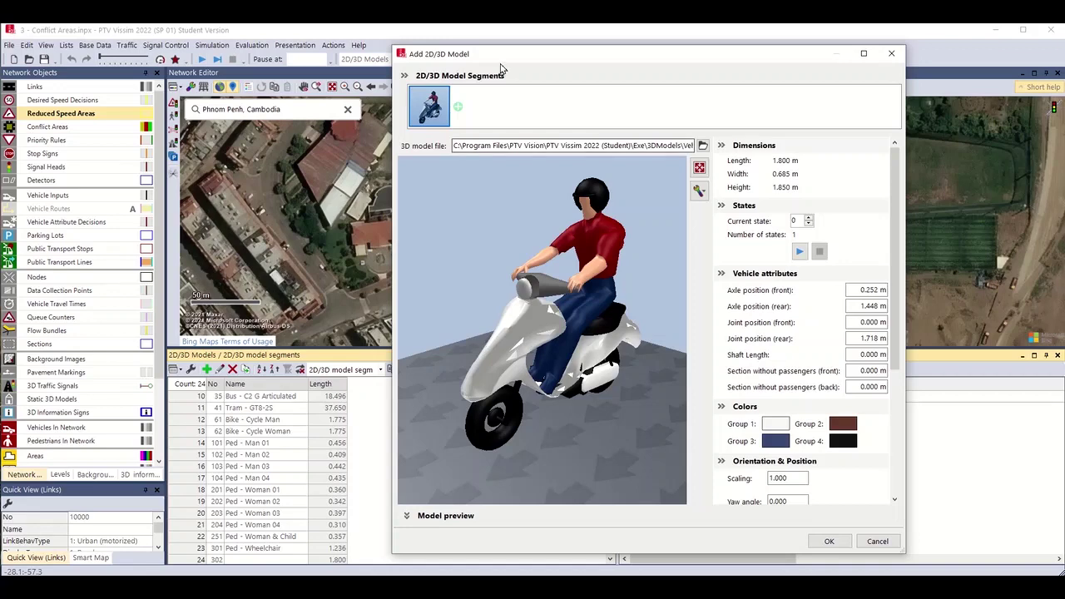
{"action": "left_click_drag", "start_coordinate": [503, 58], "coordinate": [428, 58]}
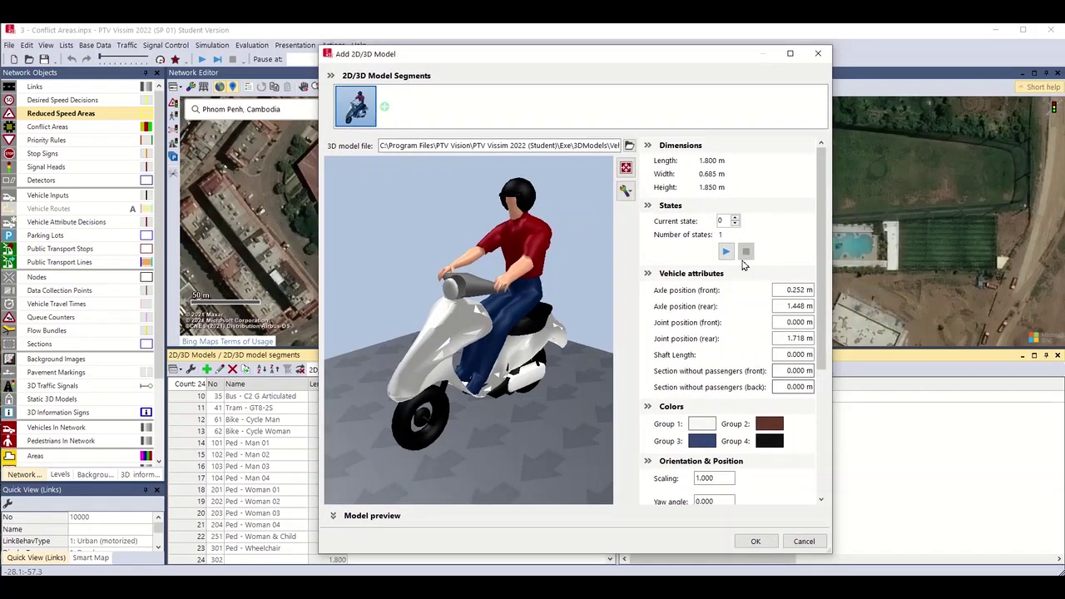
{"action": "mouse_move", "coordinate": [826, 369]}
{"action": "left_mouse_down"}
{"action": "mouse_move", "coordinate": [826, 472]}
{"action": "mouse_move", "coordinate": [826, 372]}
{"action": "left_mouse_up"}
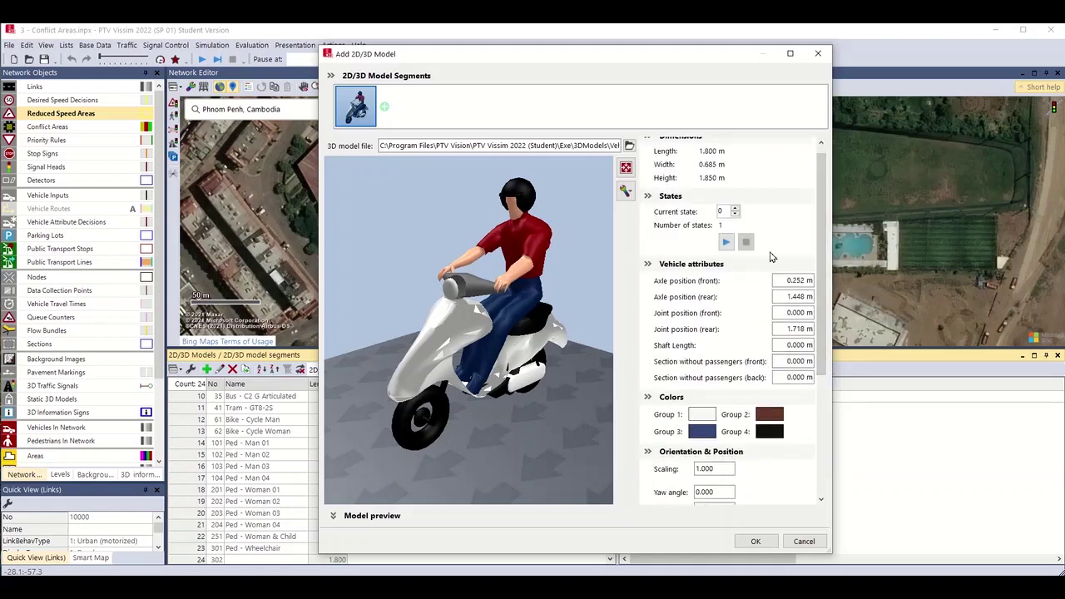
{"action": "left_click_drag", "start_coordinate": [825, 238], "coordinate": [823, 223]}
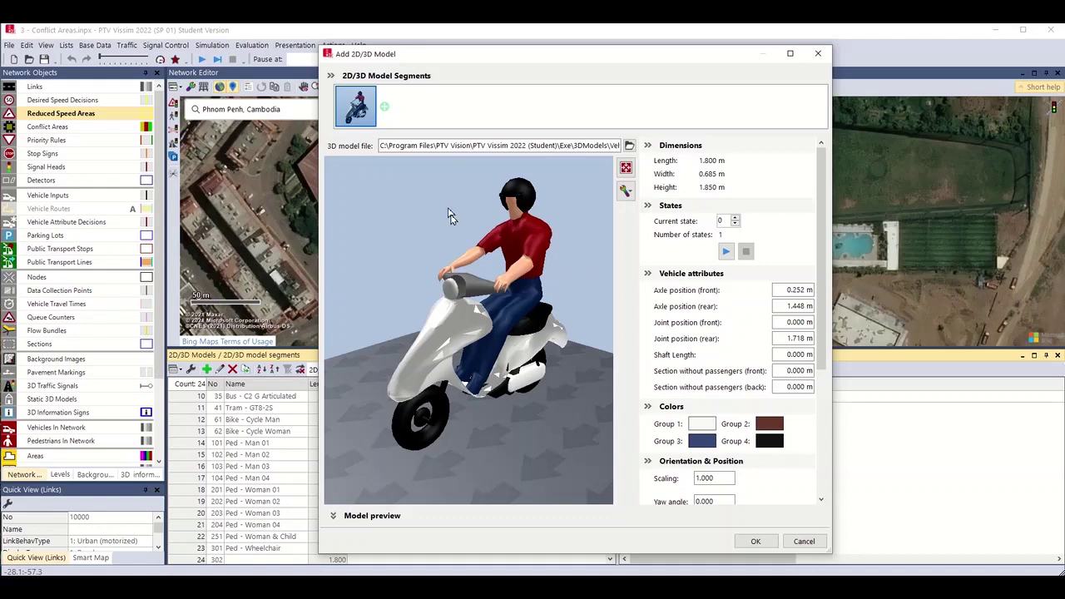
{"action": "left_click", "coordinate": [701, 427]}
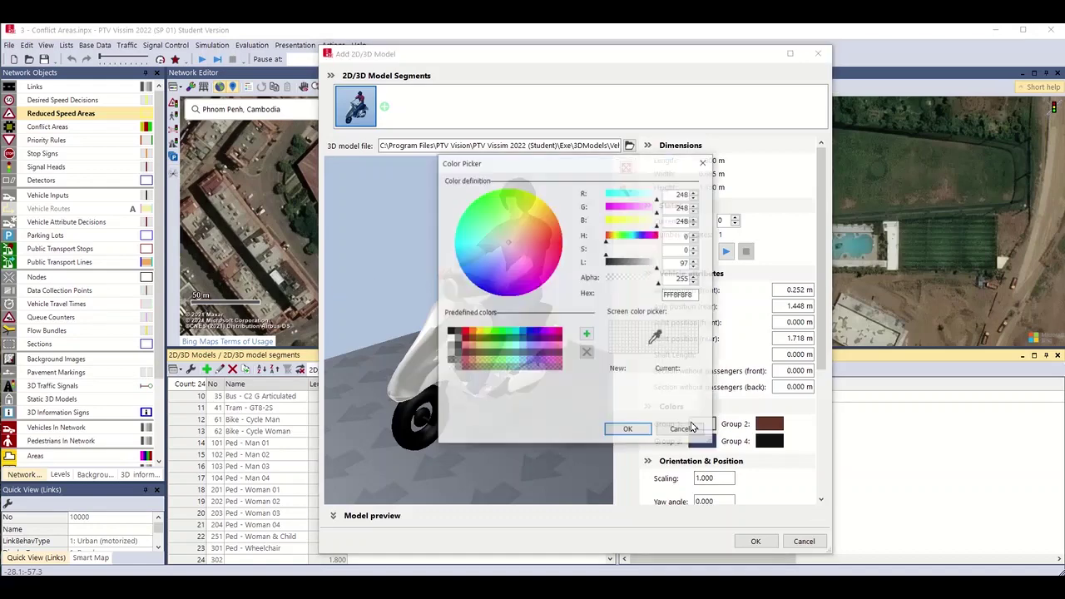
{"action": "left_click", "coordinate": [479, 333]}
{"action": "left_click", "coordinate": [628, 429]}
{"action": "left_click_drag", "start_coordinate": [445, 381], "coordinate": [462, 338]}
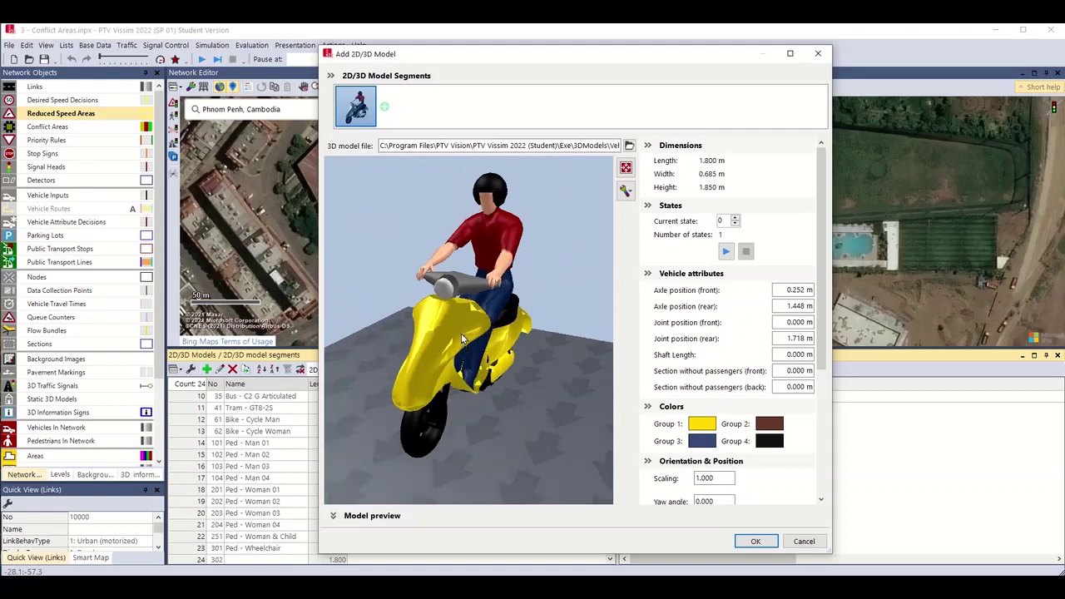
Confirm the scooter as model 302 and name it 'Phnom Penh Moped'.
{"action": "left_click", "coordinate": [756, 541]}
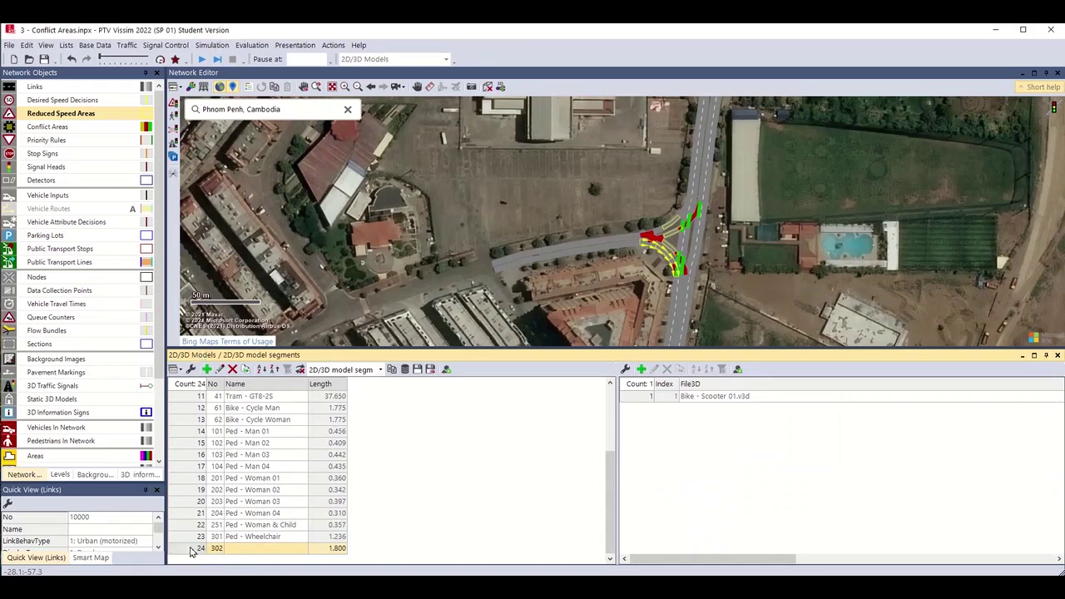
{"action": "left_click", "coordinate": [271, 551]}
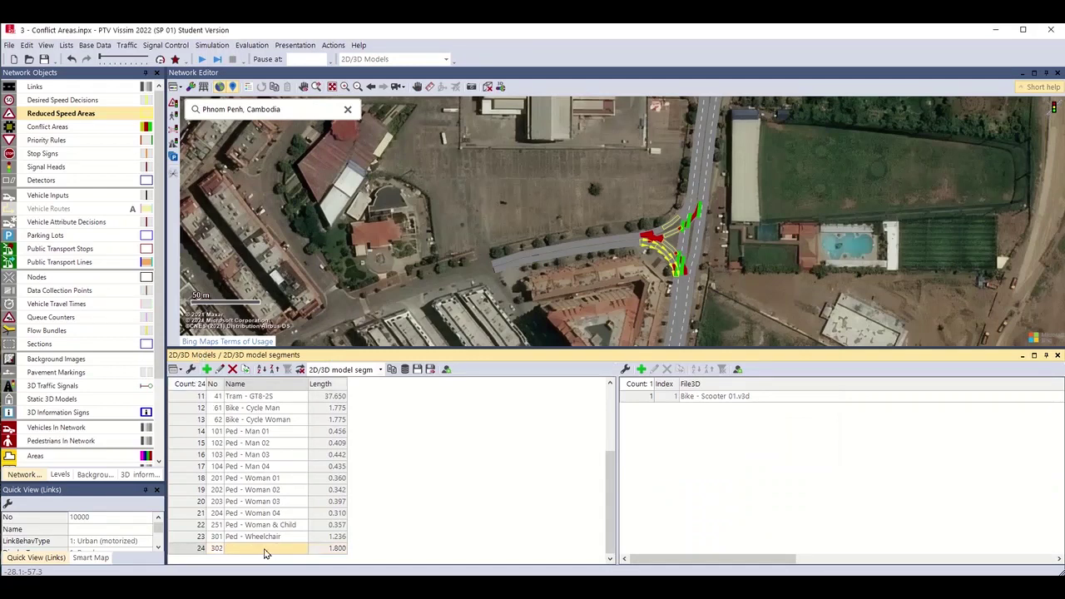
{"action": "type", "text": "Phnom Penh Moped"}
{"action": "key", "text": "Return"}
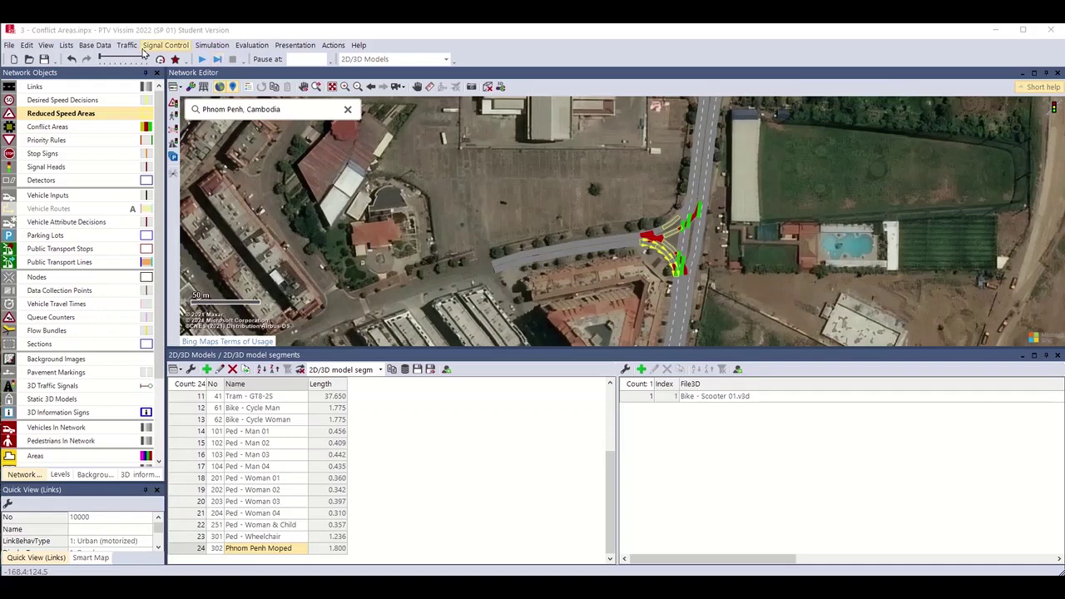
Add a new 2D/3D model distribution 310 named 'Phnom Penh Moped'.
{"action": "left_click", "coordinate": [96, 45]}
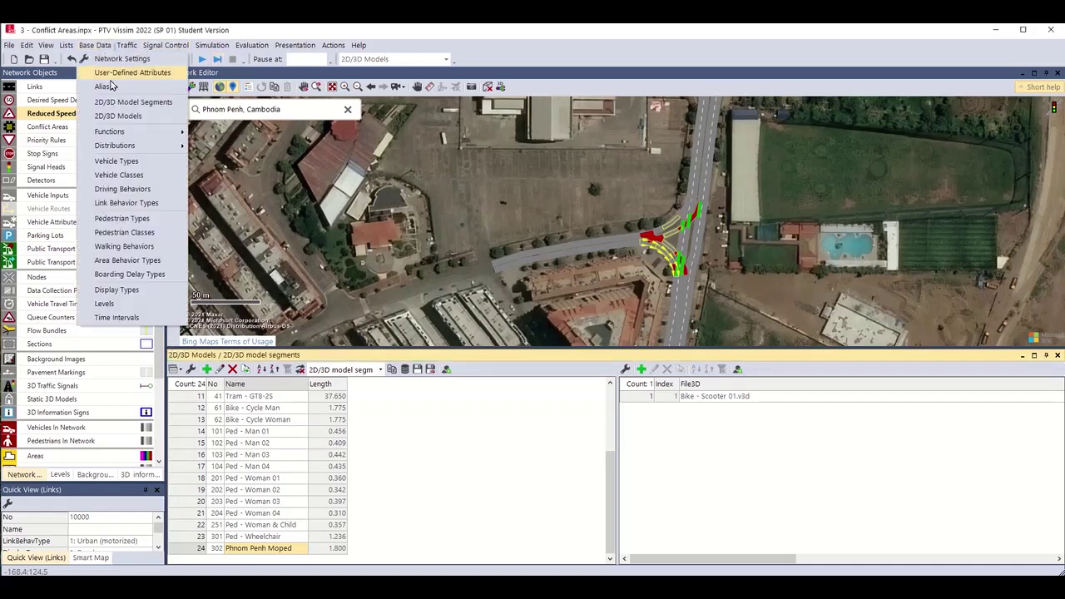
{"action": "mouse_move", "coordinate": [150, 146]}
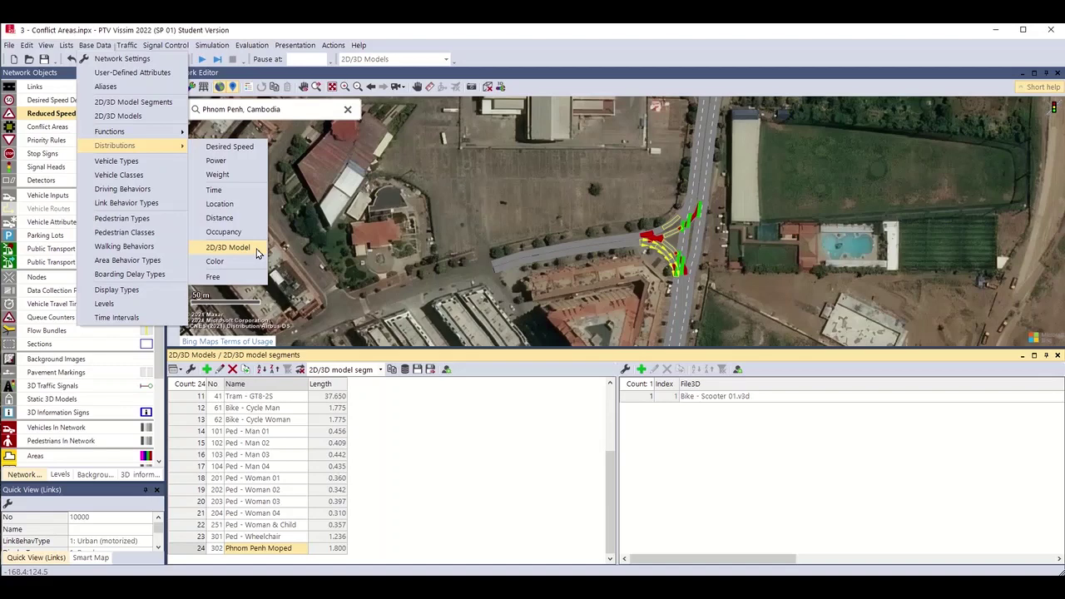
{"action": "left_click", "coordinate": [227, 247]}
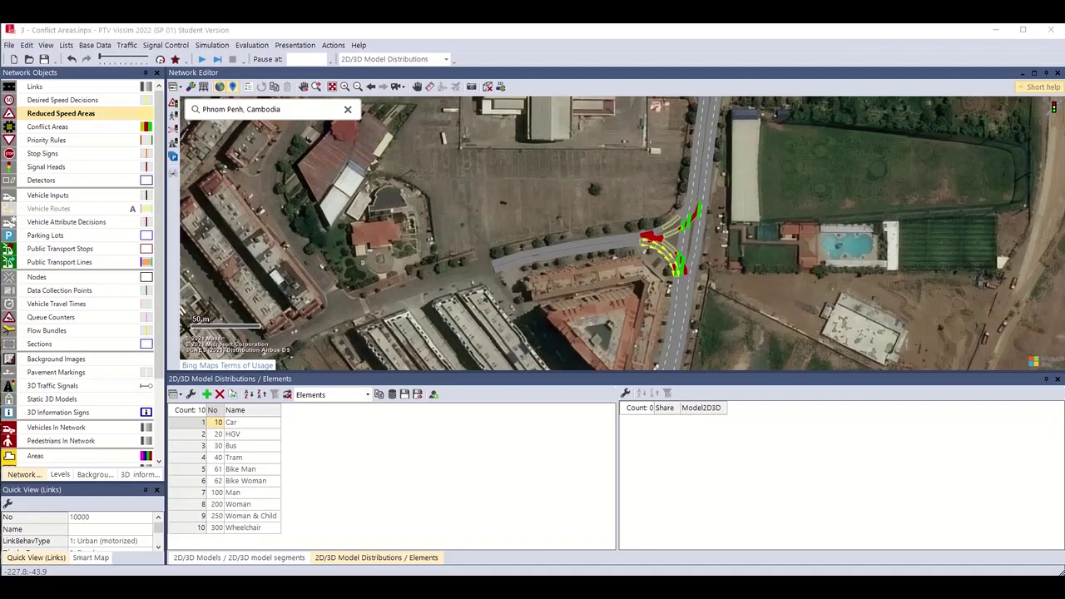
{"action": "left_click", "coordinate": [207, 395]}
{"action": "left_click", "coordinate": [262, 541]}
{"action": "left_click", "coordinate": [263, 541]}
{"action": "type", "text": "Phnom Penh M"}
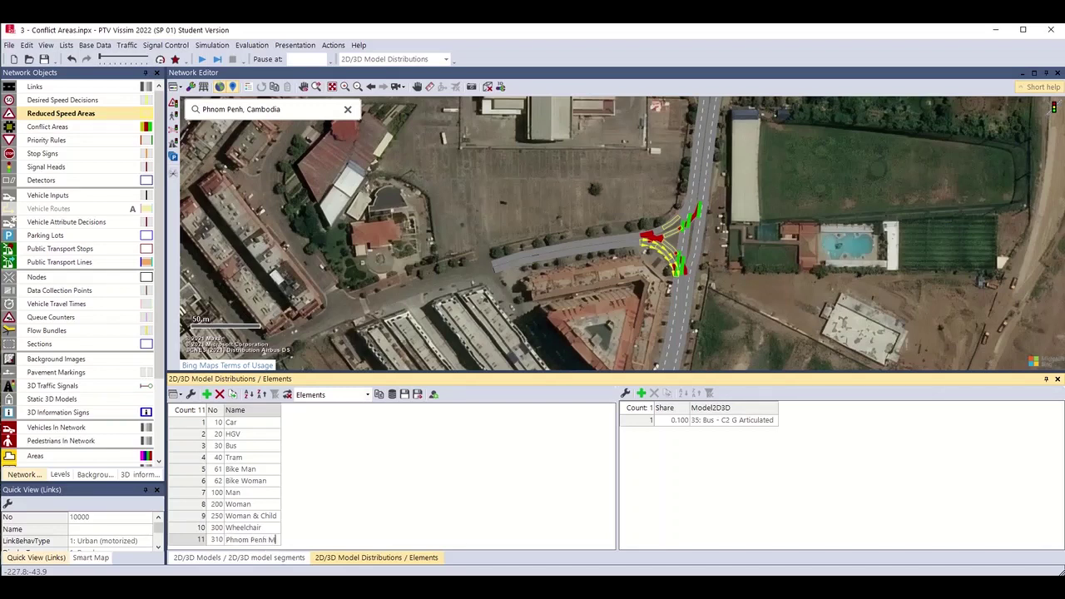
{"action": "key", "text": "Return"}
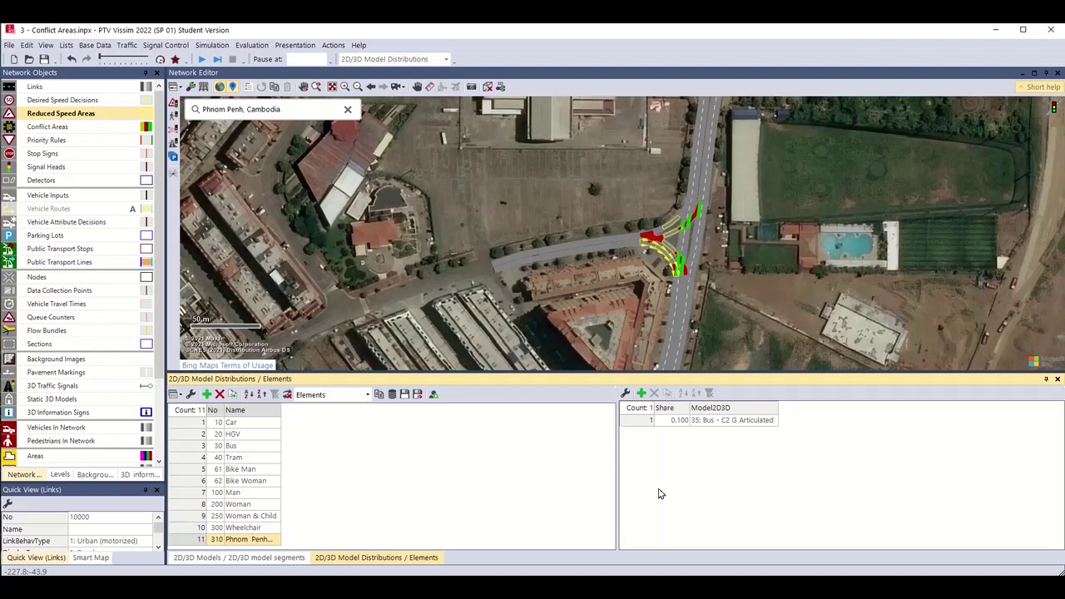
Set the distribution's only element to model 302: Phnom Penh Moped.
{"action": "left_click", "coordinate": [642, 423]}
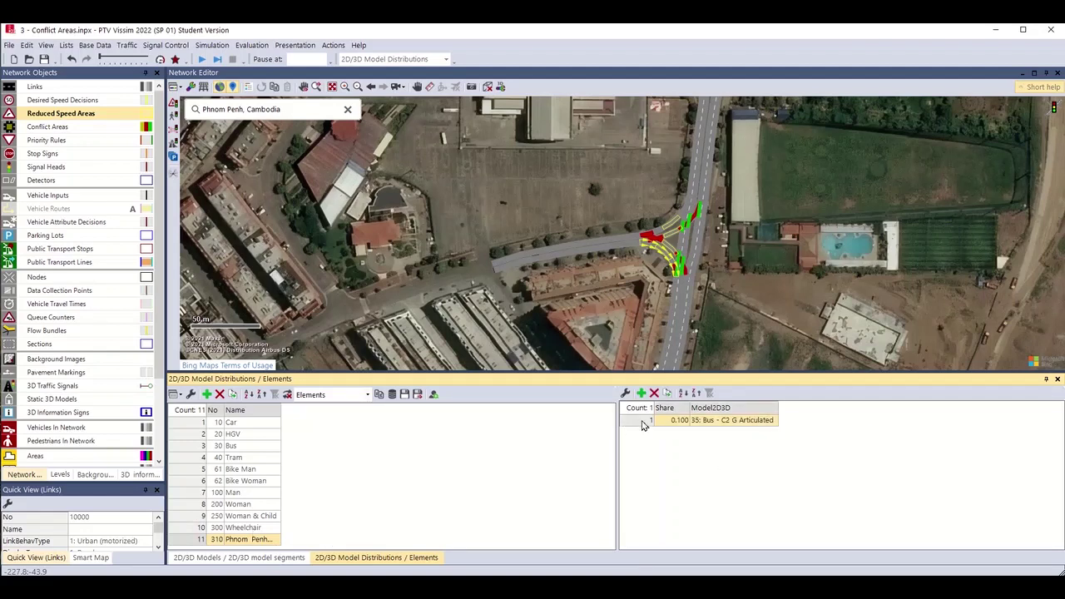
{"action": "left_click", "coordinate": [774, 422]}
{"action": "left_click", "coordinate": [773, 421]}
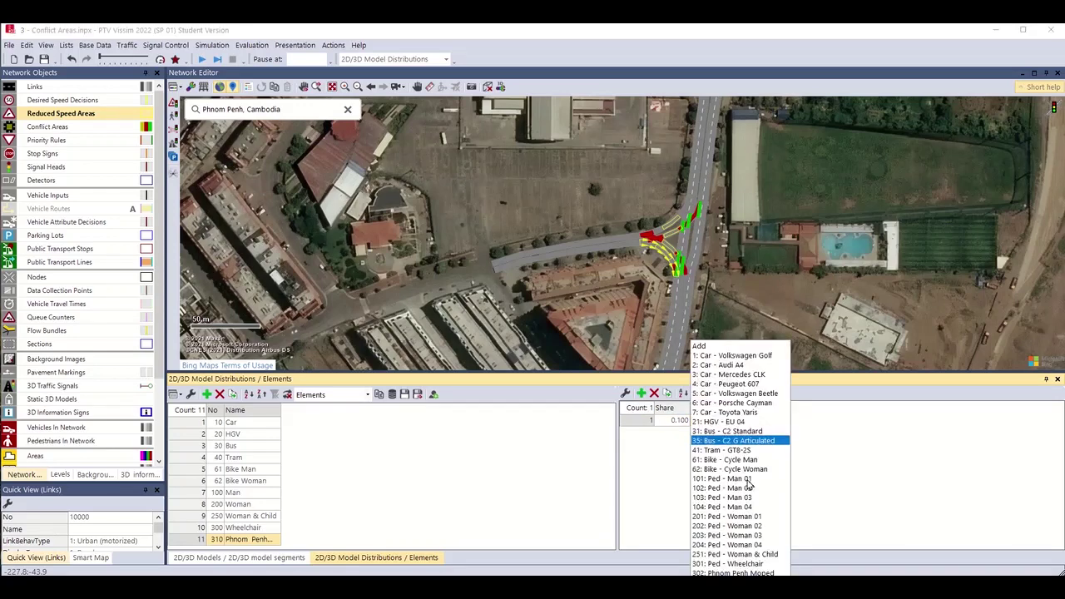
{"action": "left_click", "coordinate": [765, 573]}
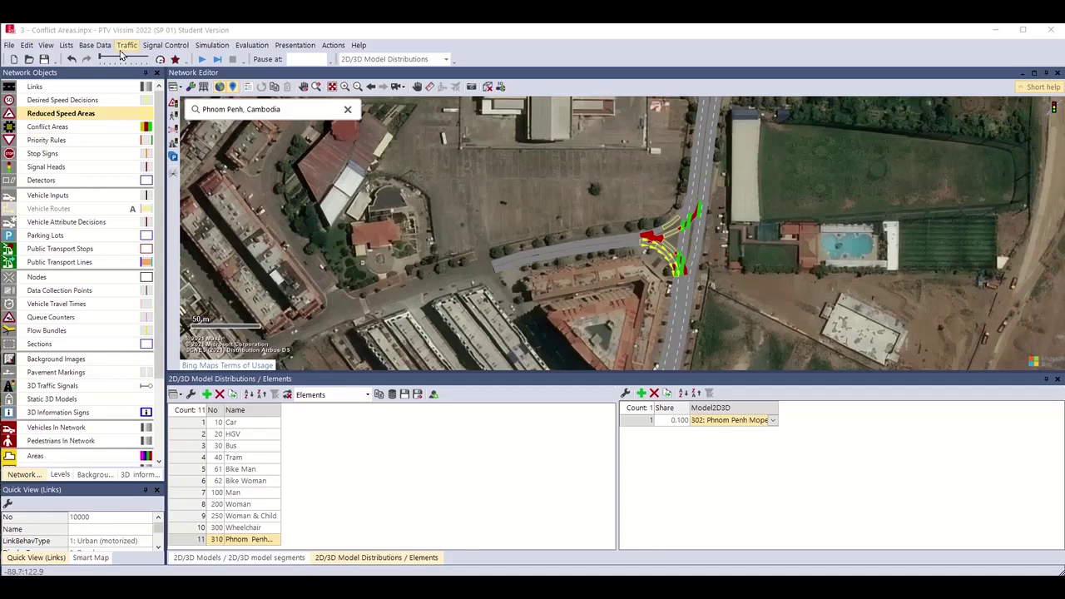
{"action": "left_click", "coordinate": [95, 45]}
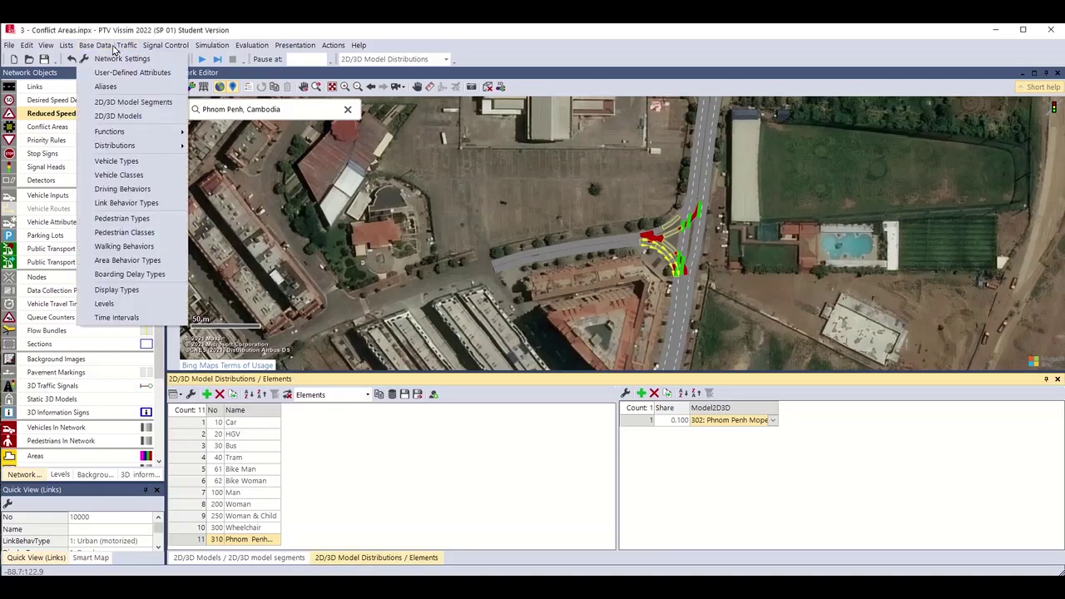
Add vehicle type 630 with category Bike and model distribution 310: Phnom Penh Moped.
{"action": "left_click", "coordinate": [114, 161]}
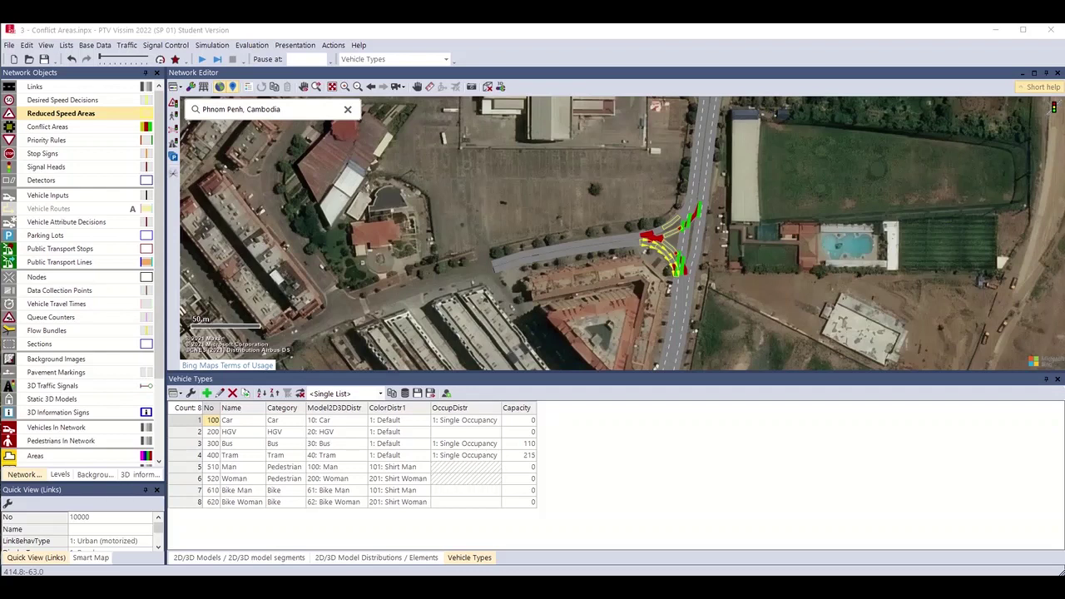
{"action": "left_click", "coordinate": [206, 394]}
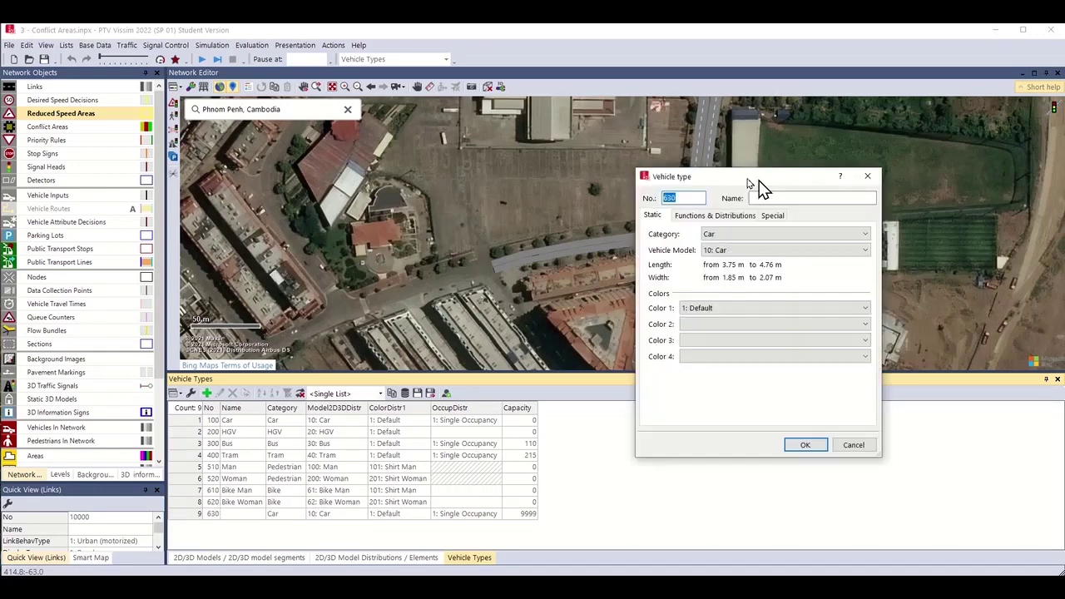
{"action": "left_click_drag", "start_coordinate": [748, 176], "coordinate": [393, 140]}
{"action": "left_click", "coordinate": [355, 197]}
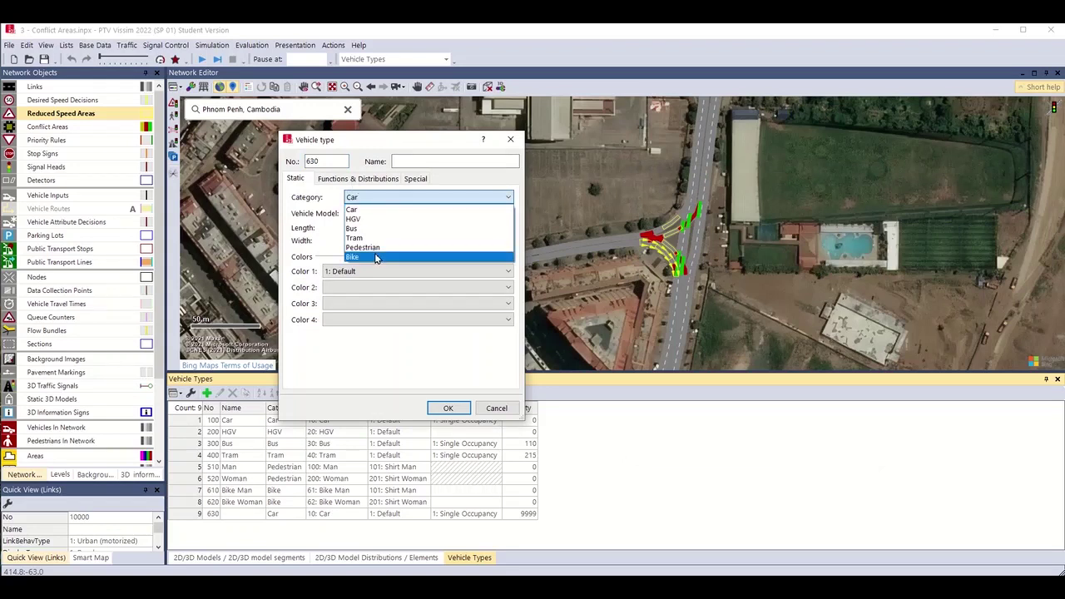
{"action": "left_click", "coordinate": [376, 259]}
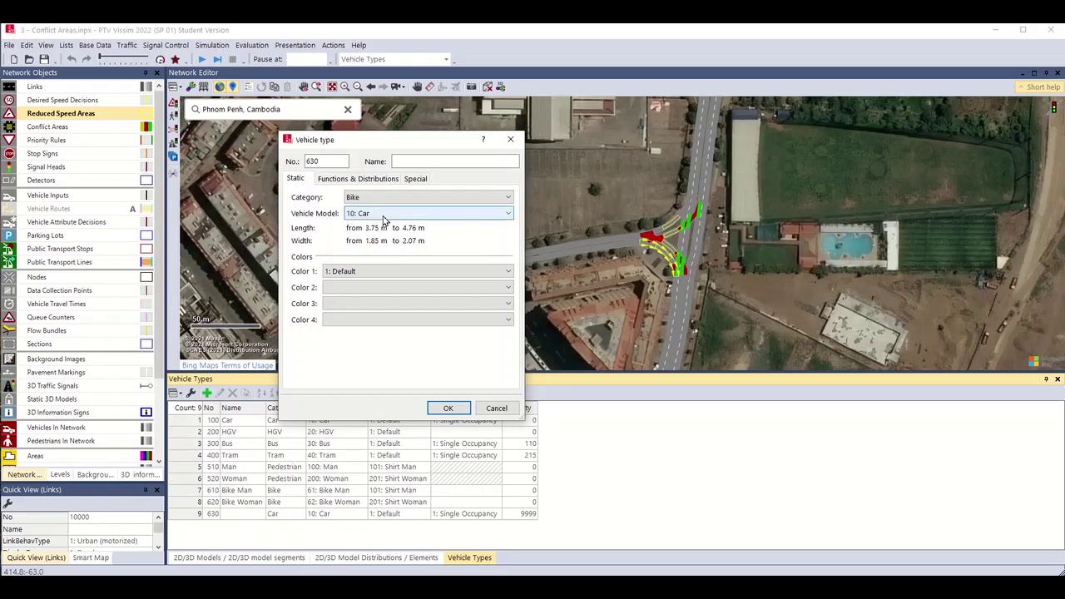
{"action": "left_click", "coordinate": [384, 215]}
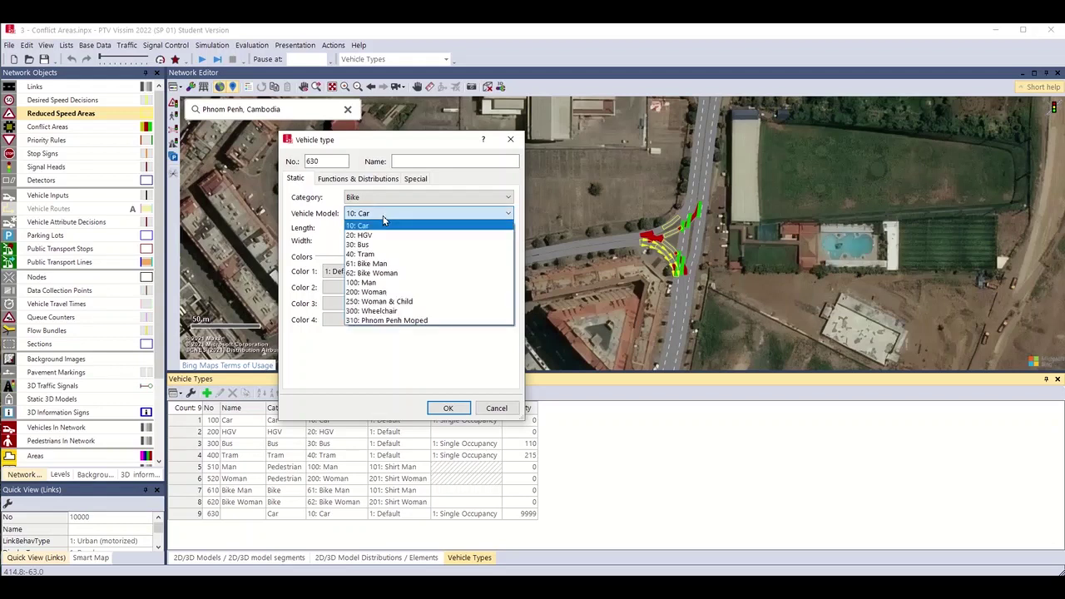
{"action": "left_click", "coordinate": [401, 321]}
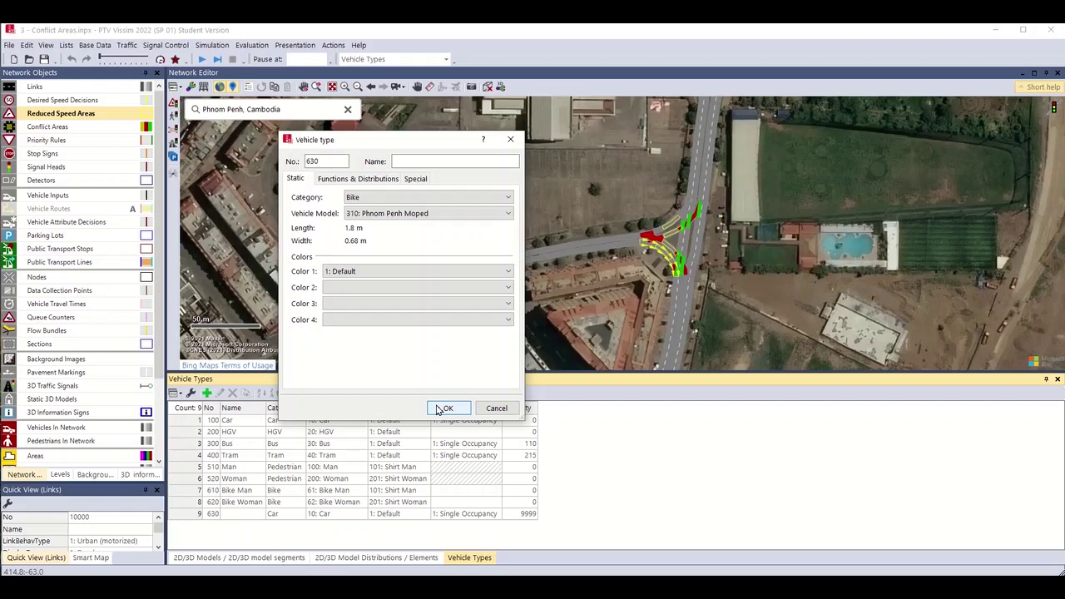
{"action": "left_click", "coordinate": [443, 408]}
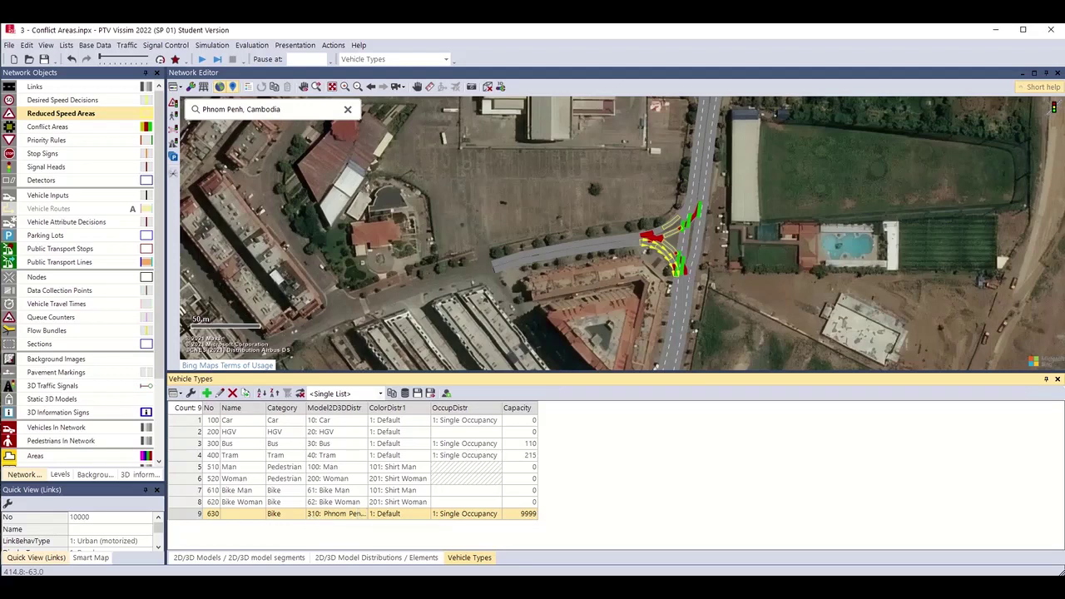
Add a new vehicle composition named 'Phnom Penh'.
{"action": "left_click", "coordinate": [129, 46]}
{"action": "key", "text": "Right"}
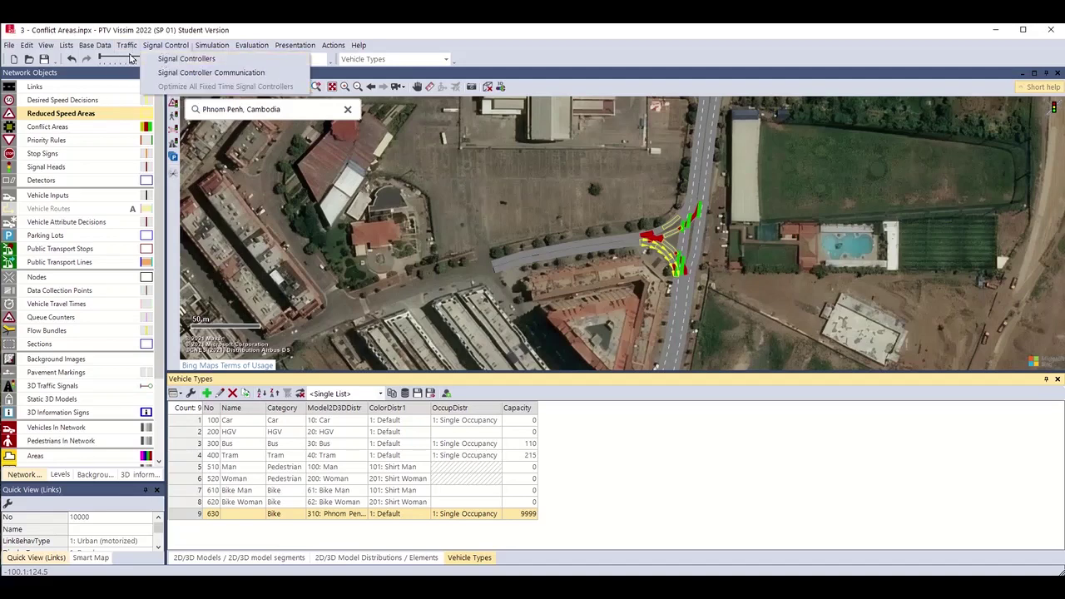
{"action": "key", "text": "Left"}
{"action": "left_click", "coordinate": [133, 60]}
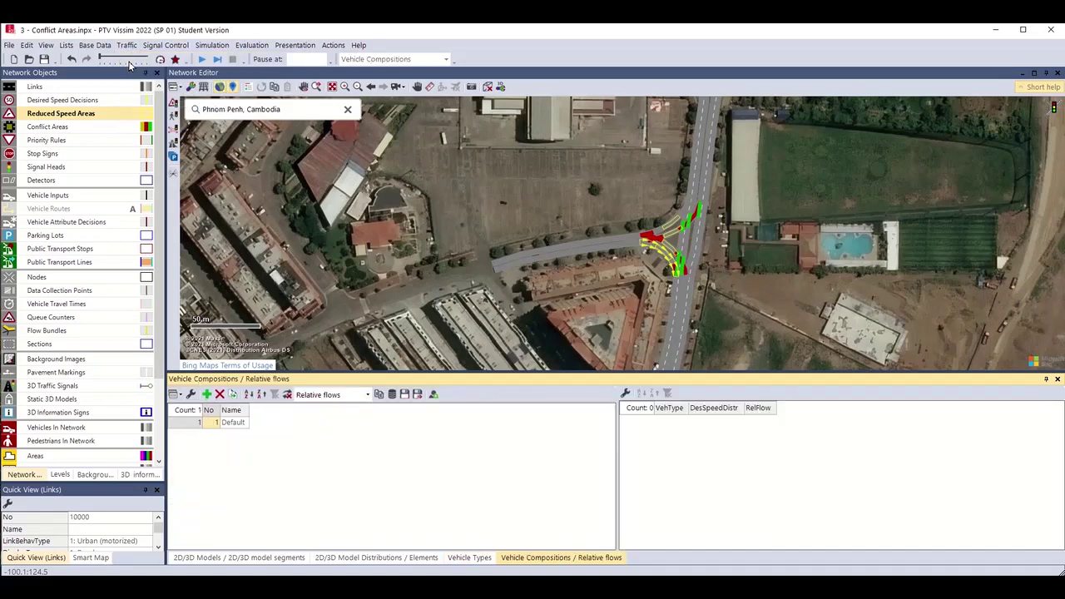
{"action": "left_click", "coordinate": [196, 423]}
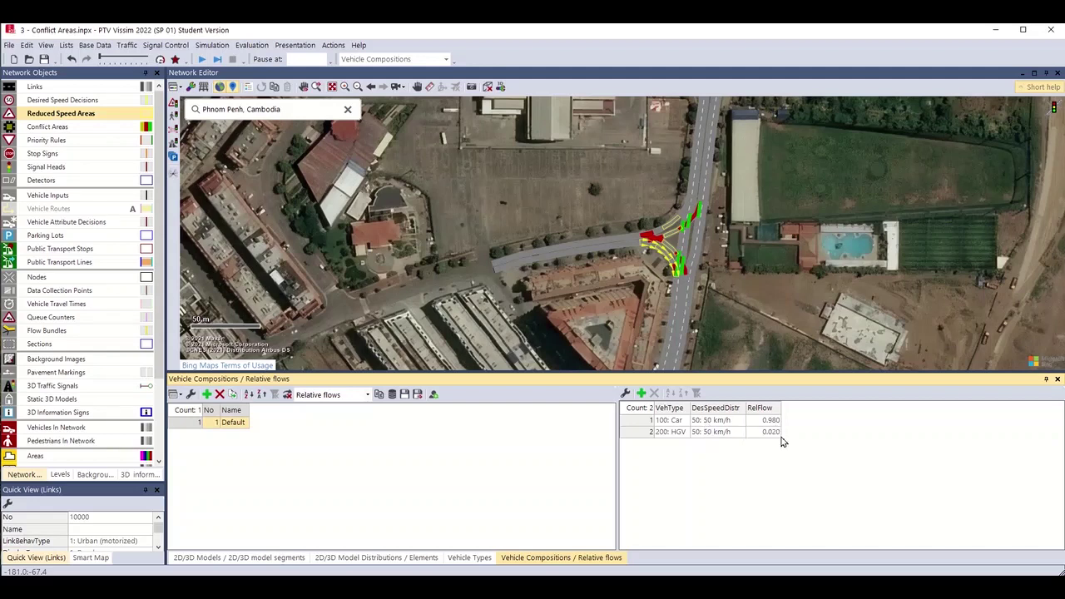
{"action": "left_click", "coordinate": [207, 394]}
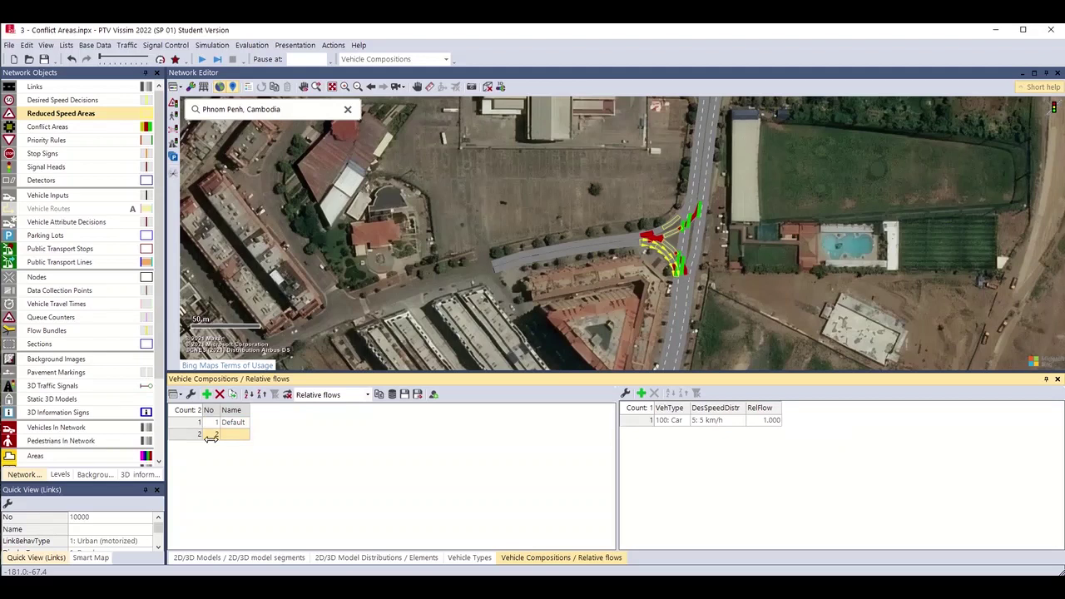
{"action": "left_click", "coordinate": [237, 434]}
{"action": "type", "text": "Phnom Penh"}
{"action": "key", "text": "Return"}
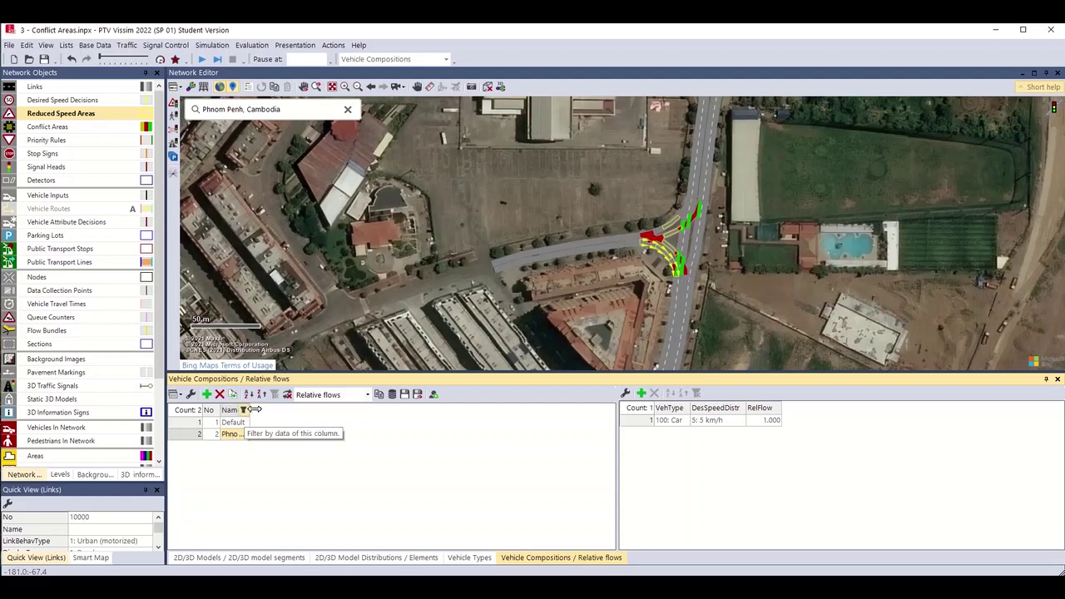
{"action": "left_click_drag", "start_coordinate": [314, 416], "coordinate": [314, 416]}
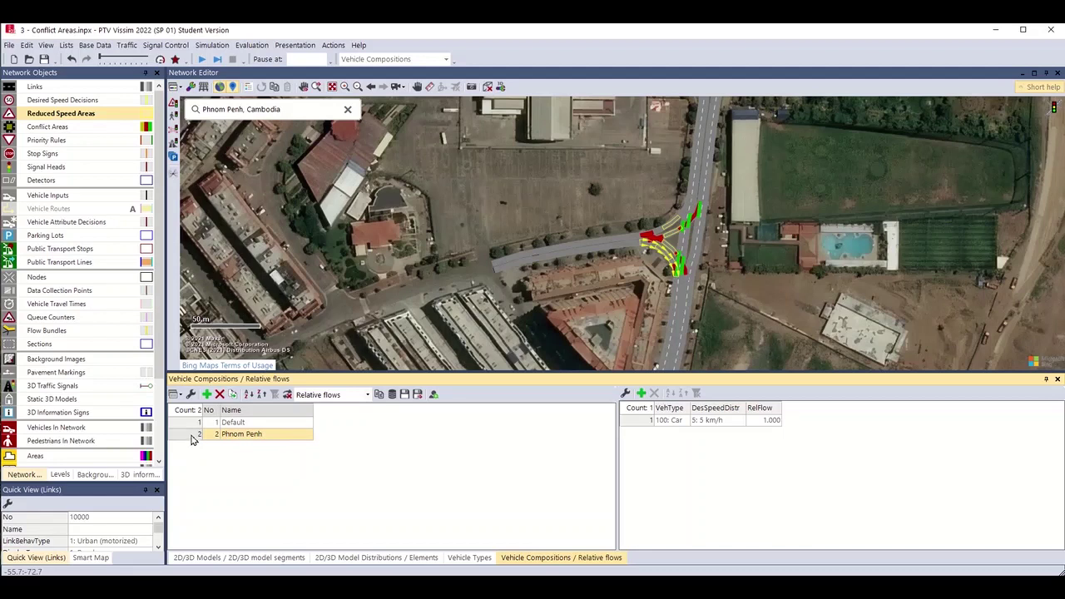
Change the Phnom Penh composition's flow vehicle type to 630.
{"action": "left_click", "coordinate": [192, 439]}
{"action": "left_click", "coordinate": [637, 420]}
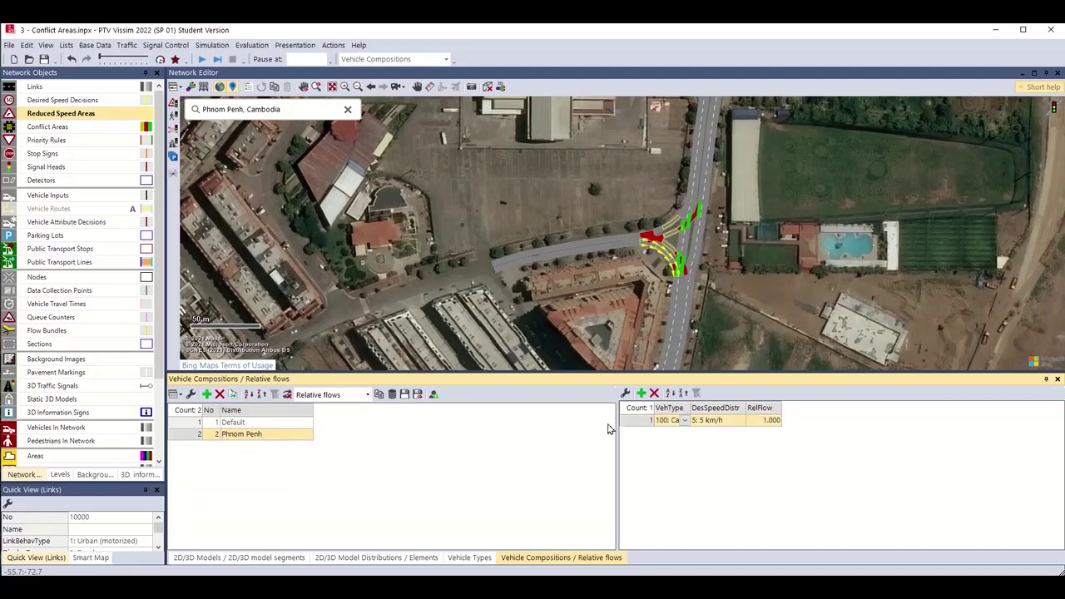
{"action": "left_click", "coordinate": [683, 420]}
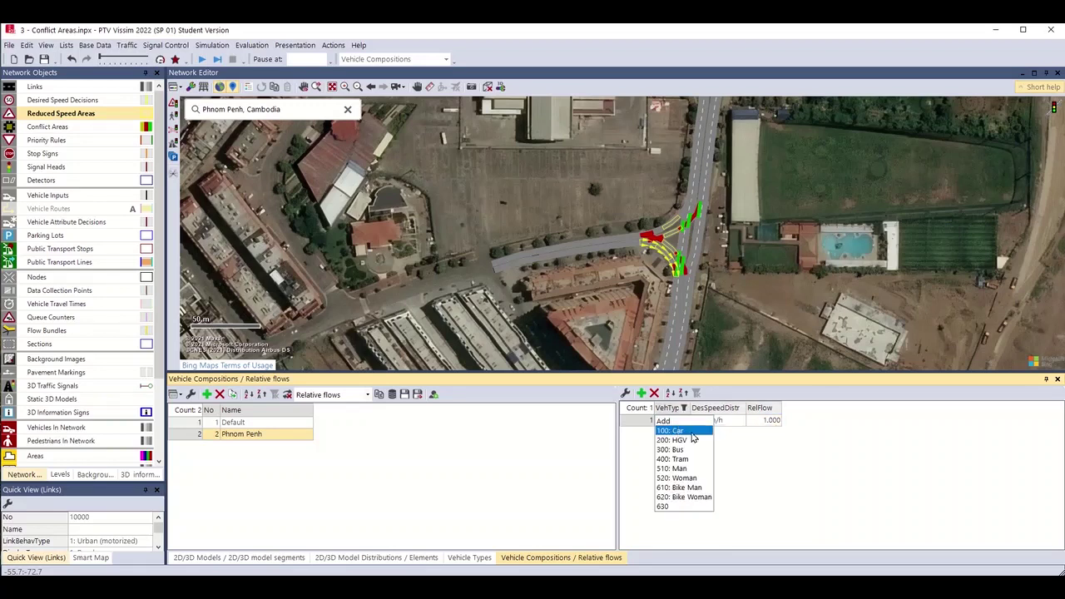
{"action": "left_click", "coordinate": [663, 507]}
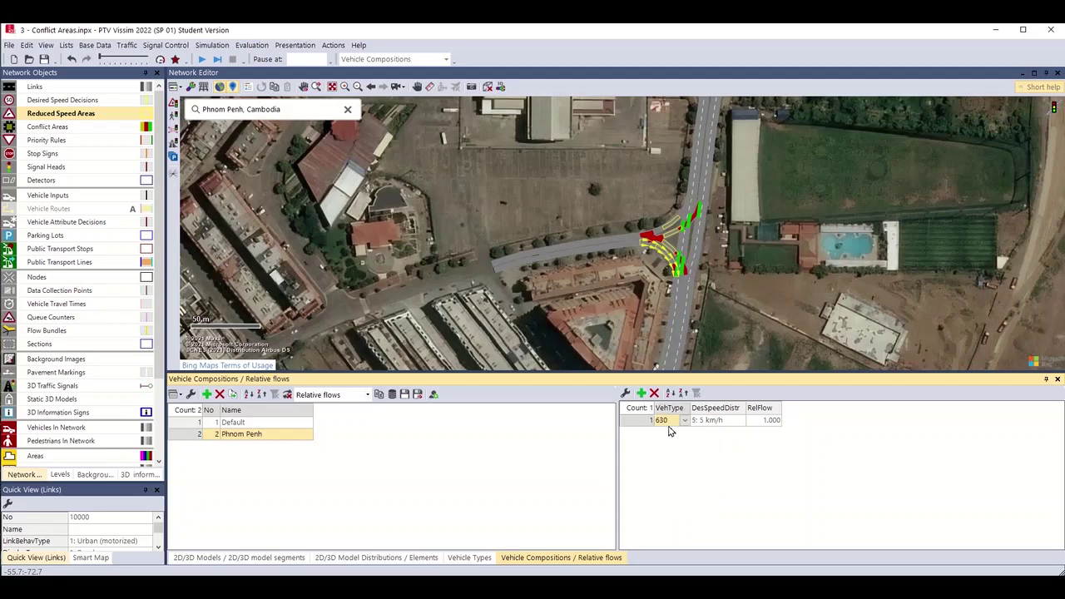
Name vehicle type 630 'Moped' and return to the vehicle compositions list.
{"action": "left_click", "coordinate": [463, 561]}
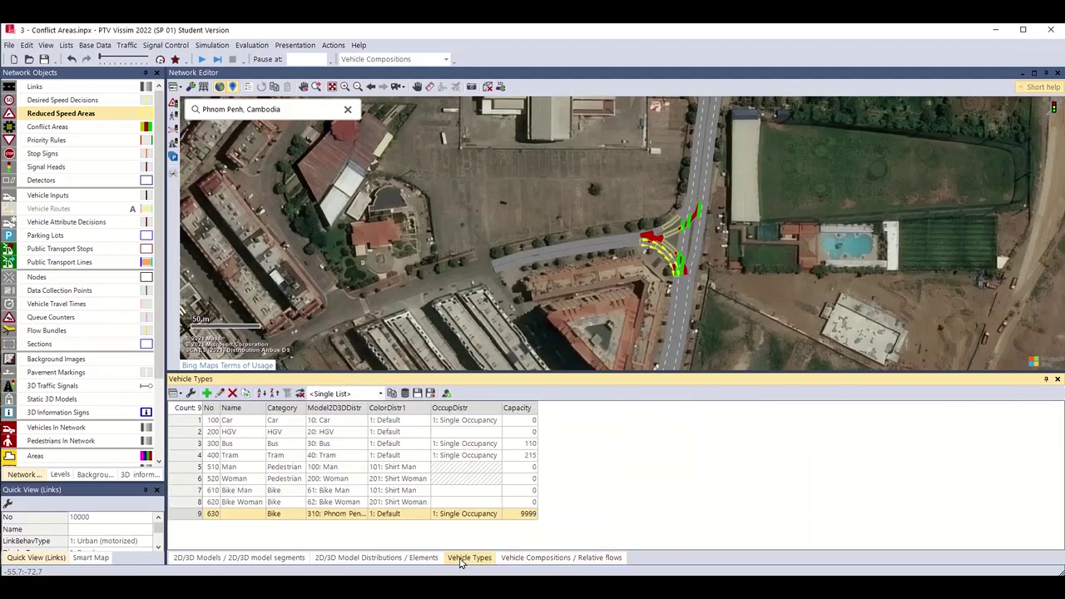
{"action": "left_click", "coordinate": [244, 517]}
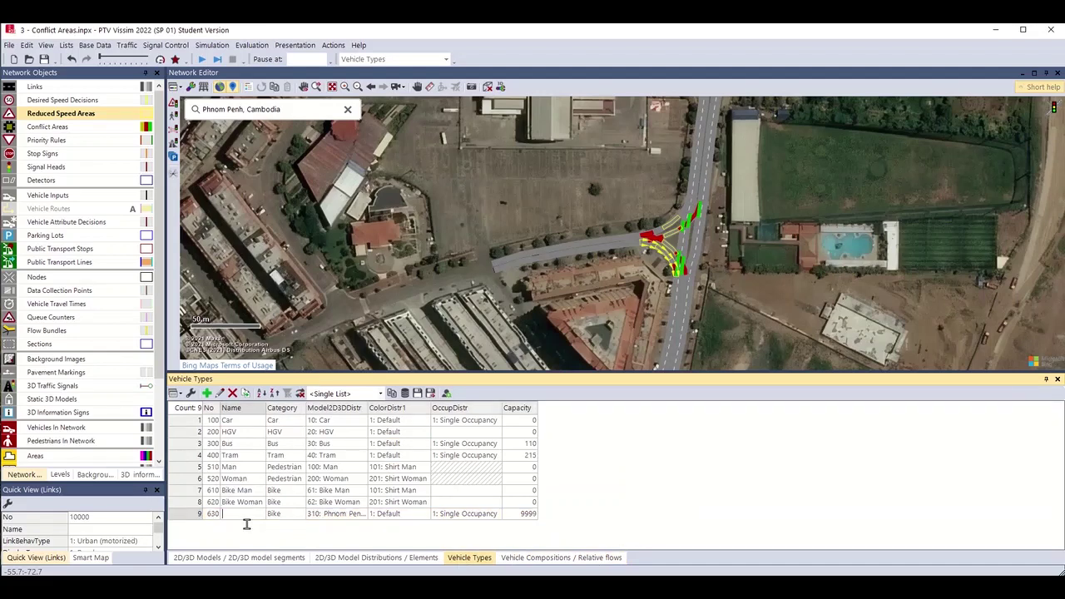
{"action": "type", "text": "Moped"}
{"action": "key", "text": "Return"}
{"action": "left_click", "coordinate": [556, 555]}
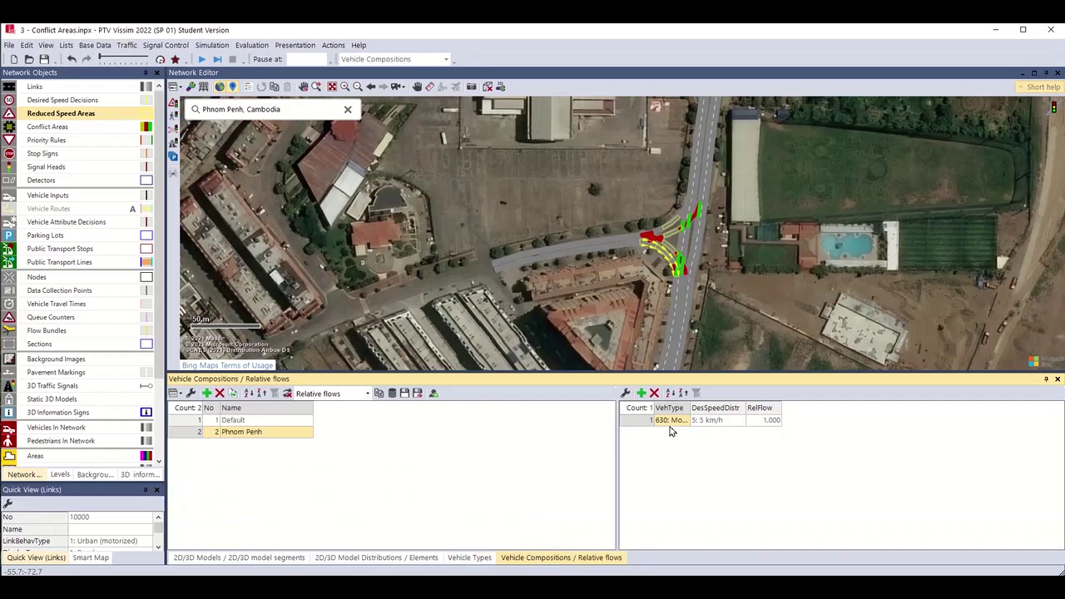
Widen the VehType and DesSpeedDistr columns and give Moped a 40 km/h desired speed.
{"action": "left_click_drag", "start_coordinate": [687, 408], "coordinate": [742, 407]}
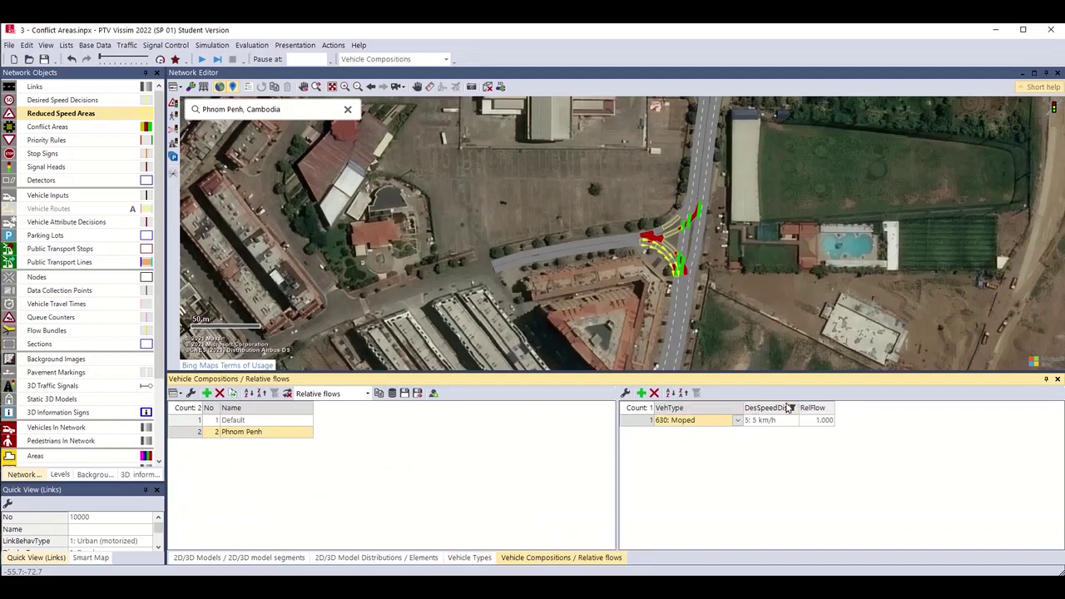
{"action": "left_click_drag", "start_coordinate": [807, 407], "coordinate": [840, 406]}
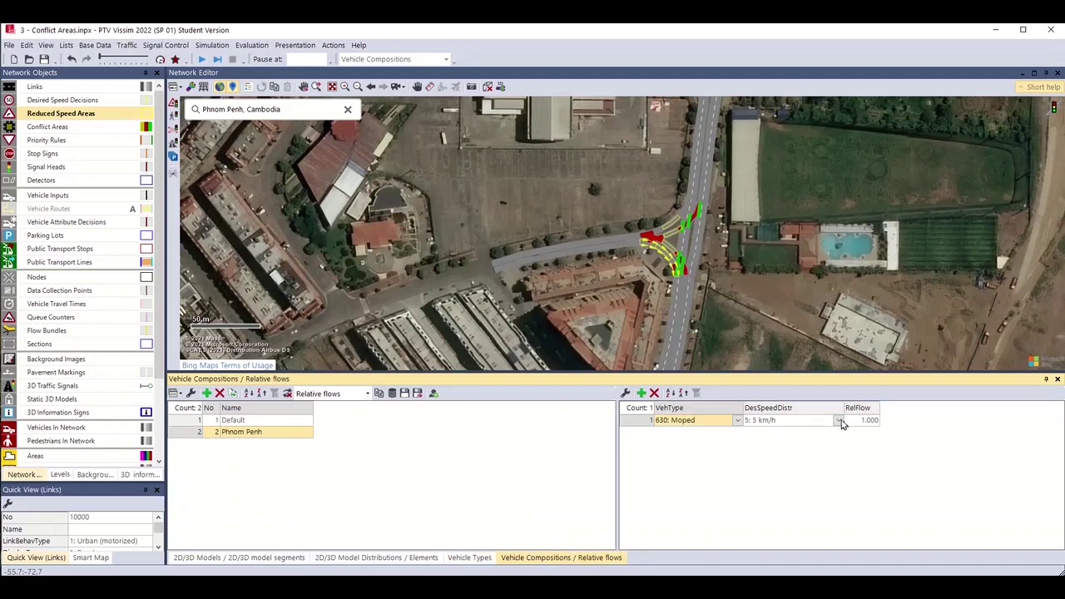
{"action": "left_click", "coordinate": [845, 424]}
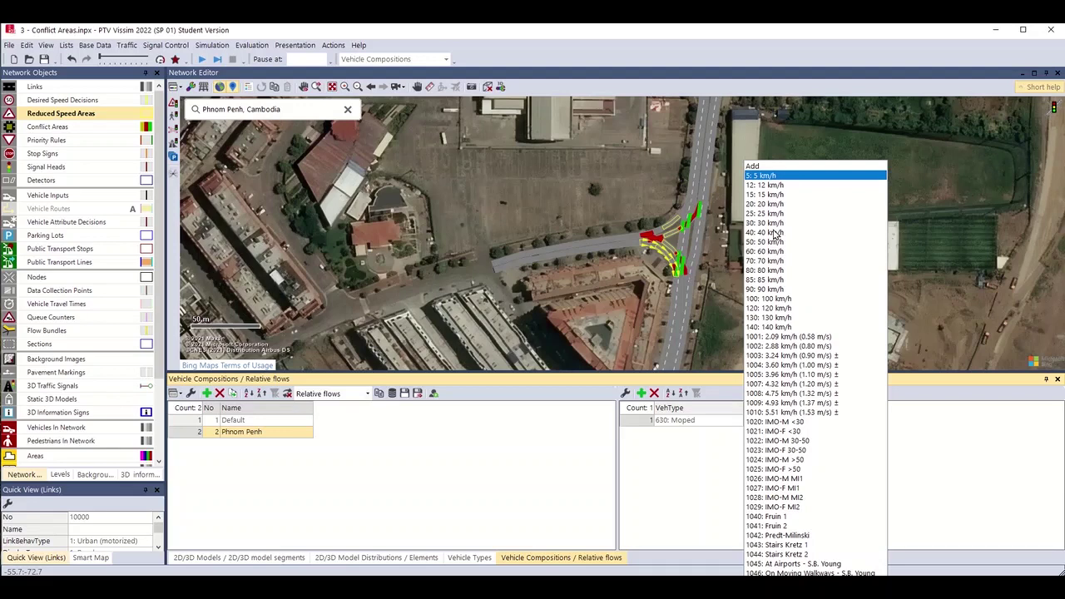
{"action": "left_click", "coordinate": [774, 233]}
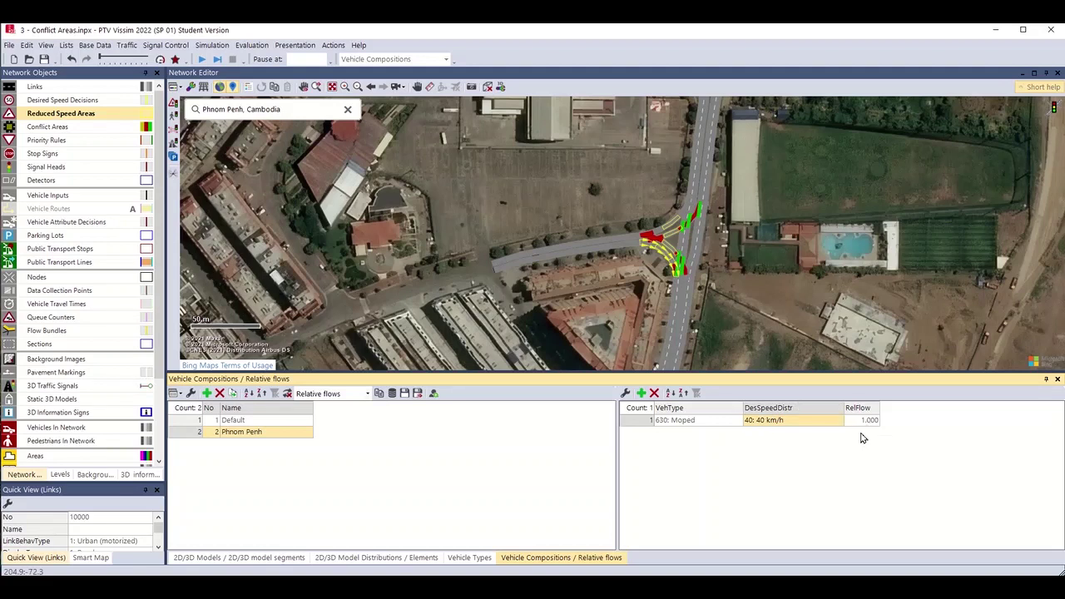
Add two more composition rows with vehicle types 100: Car and 200: HGV.
{"action": "left_click", "coordinate": [642, 392]}
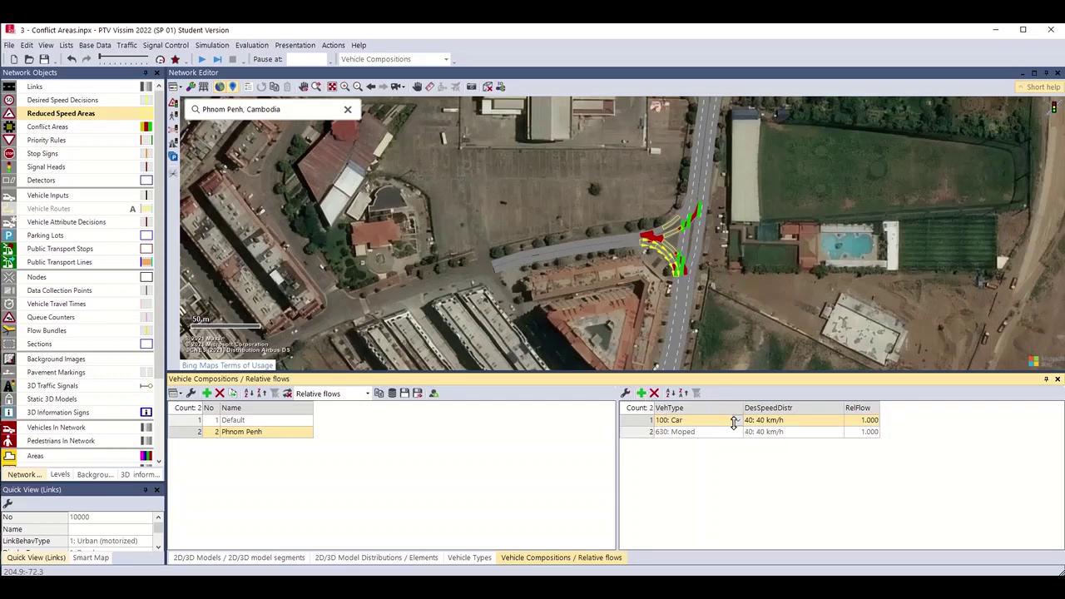
{"action": "left_click", "coordinate": [738, 421]}
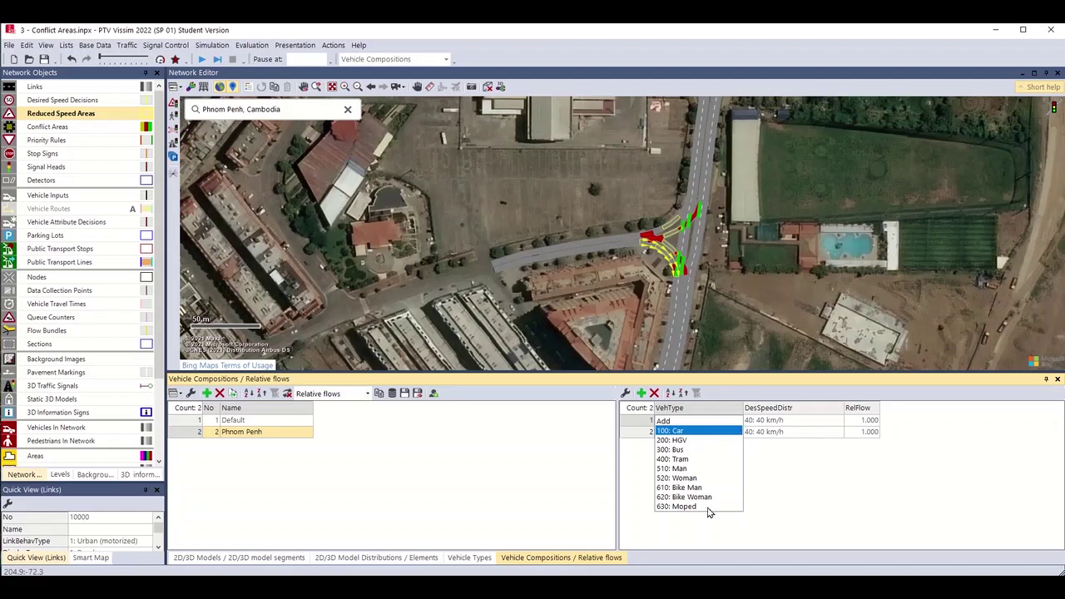
{"action": "left_click", "coordinate": [703, 431]}
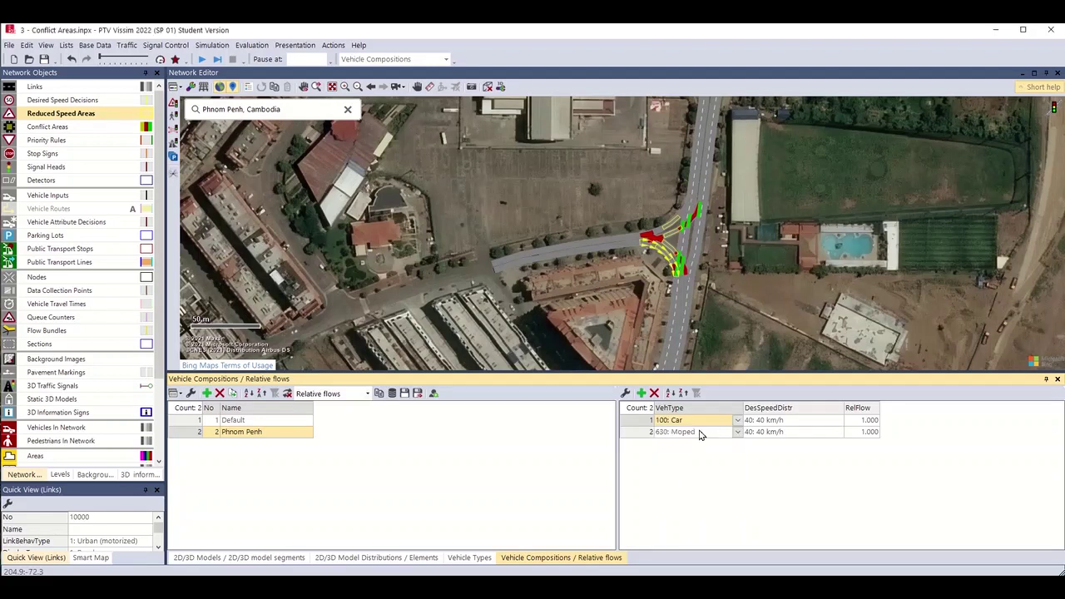
{"action": "left_click", "coordinate": [642, 393]}
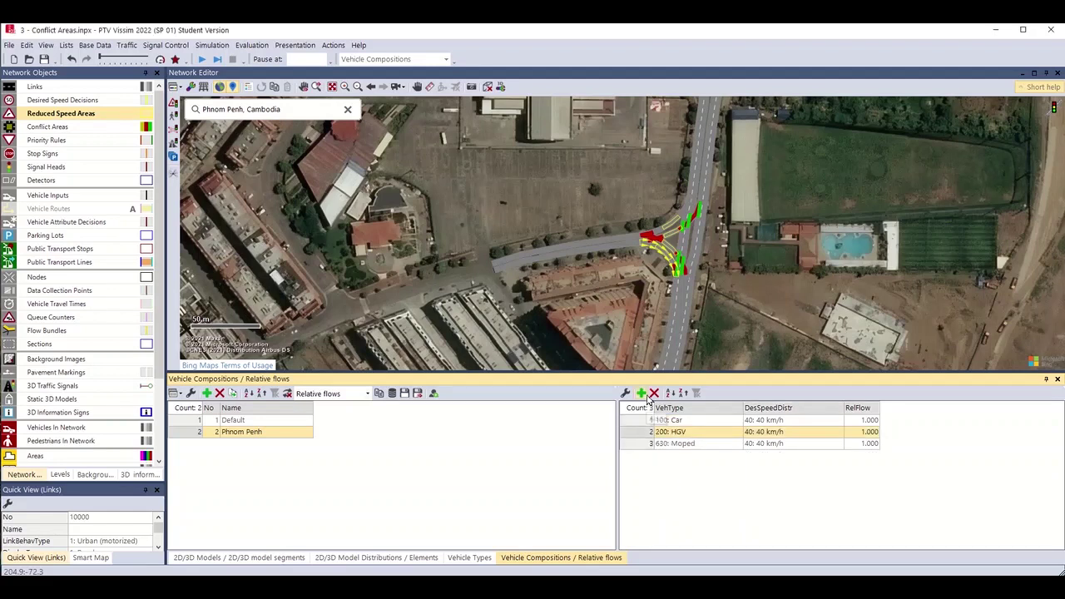
{"action": "left_click", "coordinate": [737, 432]}
{"action": "left_click", "coordinate": [738, 432]}
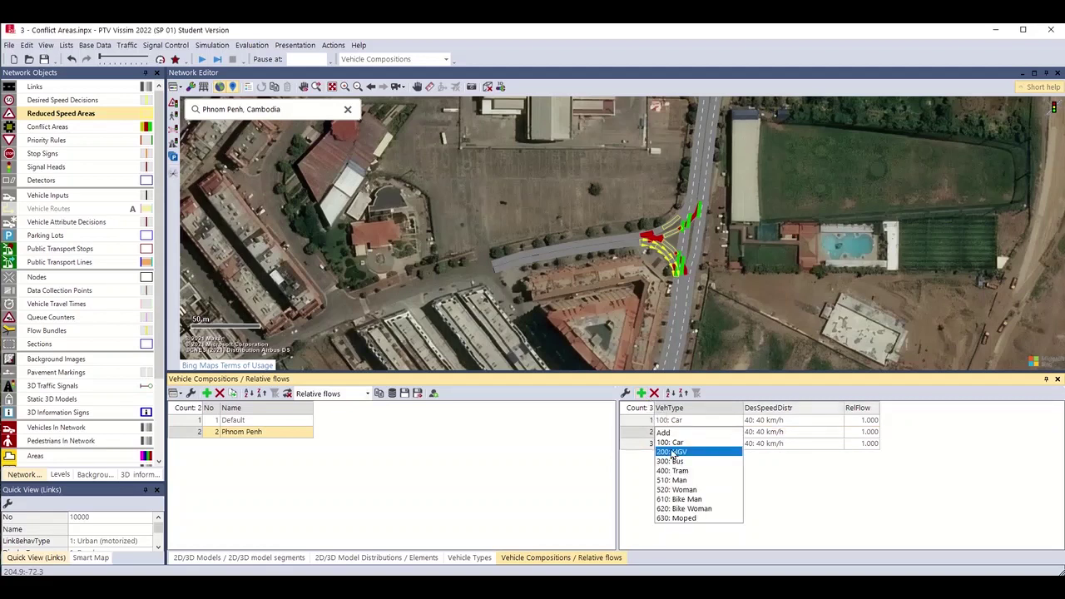
{"action": "left_click", "coordinate": [672, 451]}
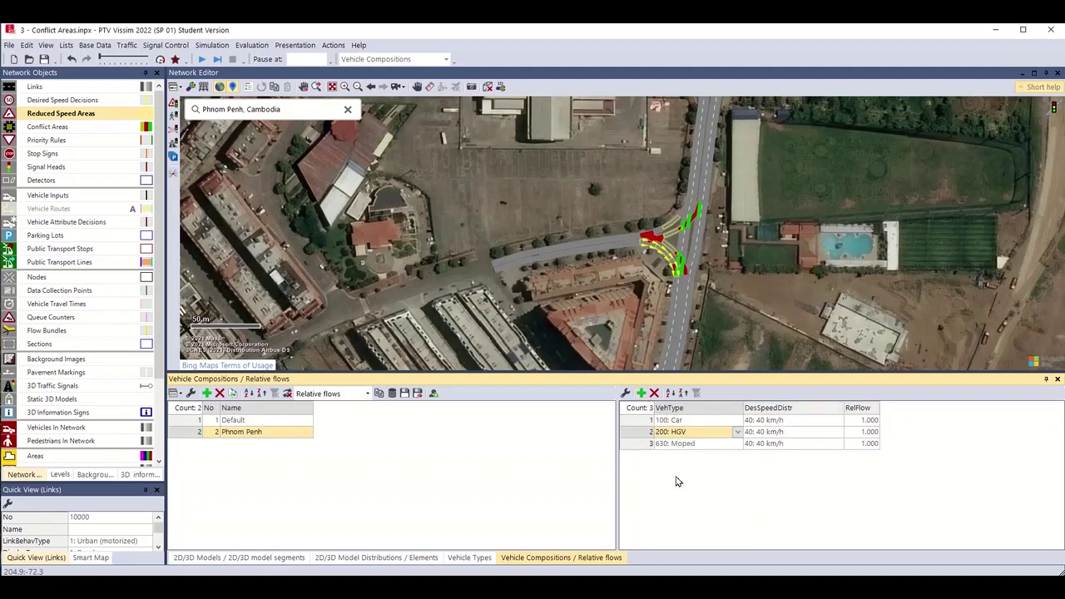
{"action": "left_click", "coordinate": [865, 444]}
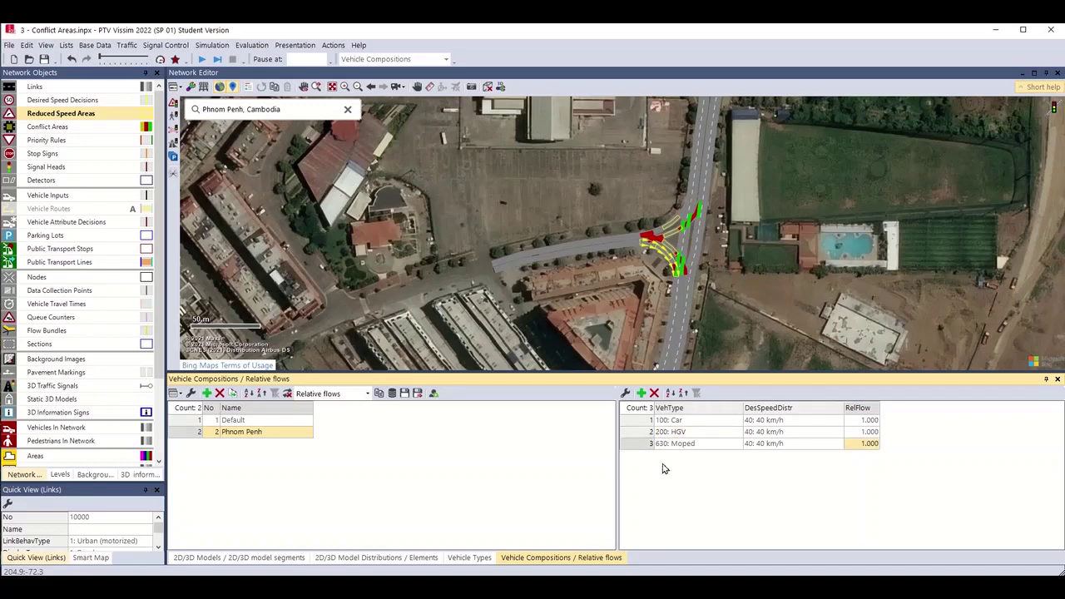
Set relative flows of 90 for Moped, 8 for Car and 2 for HGV.
{"action": "type", "text": "90"}
{"action": "key", "text": "Return"}
{"action": "left_click", "coordinate": [857, 421]}
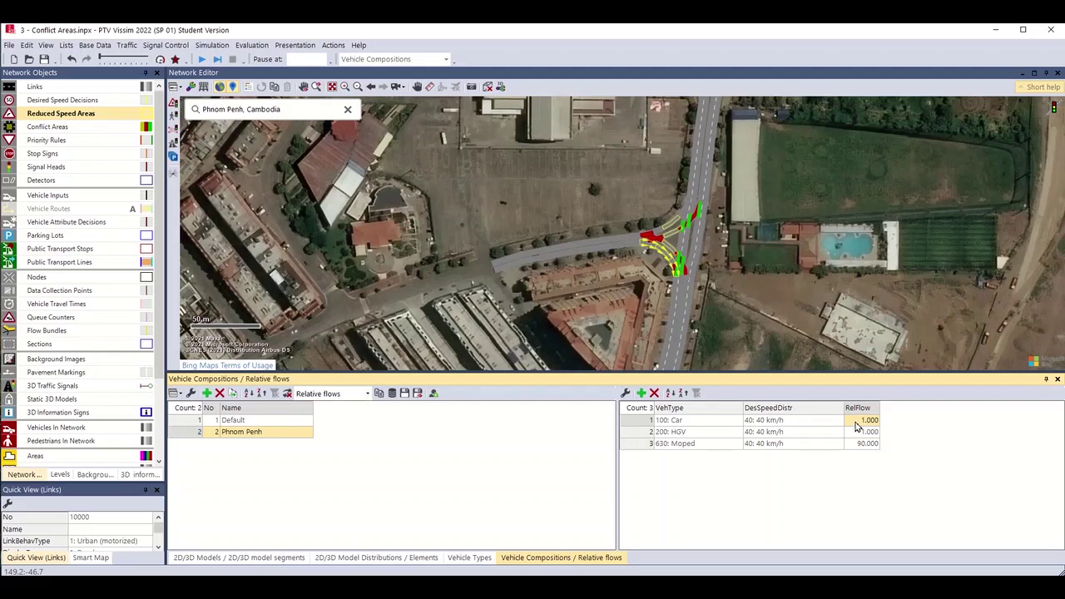
{"action": "type", "text": "8"}
{"action": "left_click", "coordinate": [869, 431]}
{"action": "type", "text": "2"}
{"action": "left_click", "coordinate": [876, 509]}
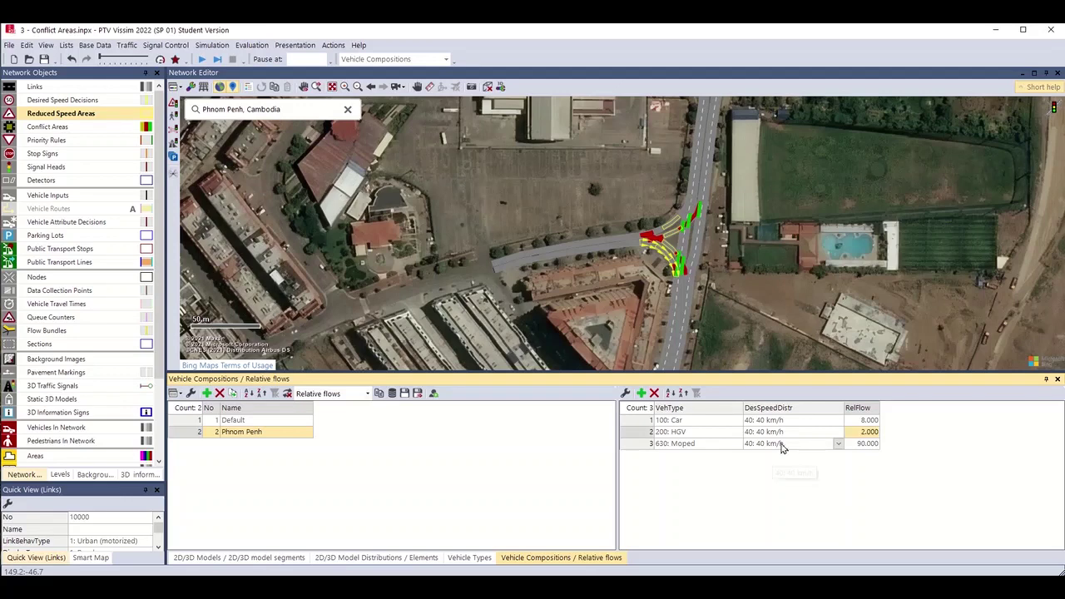
Set desired speeds of 50 km/h for Car and 30 km/h for HGV.
{"action": "left_click", "coordinate": [835, 420]}
{"action": "left_click", "coordinate": [837, 420]}
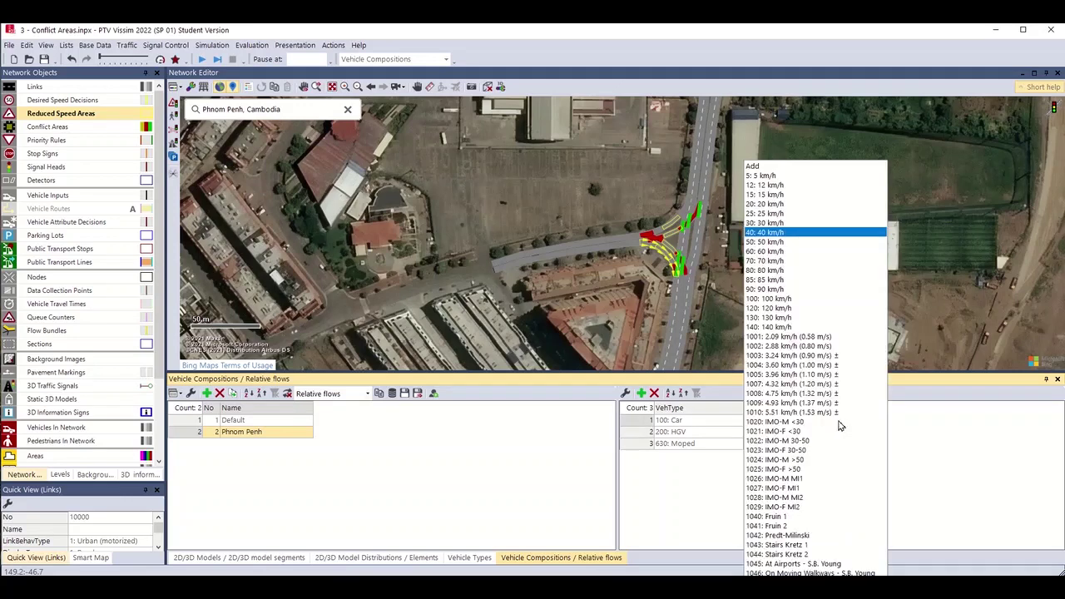
{"action": "left_click", "coordinate": [776, 244]}
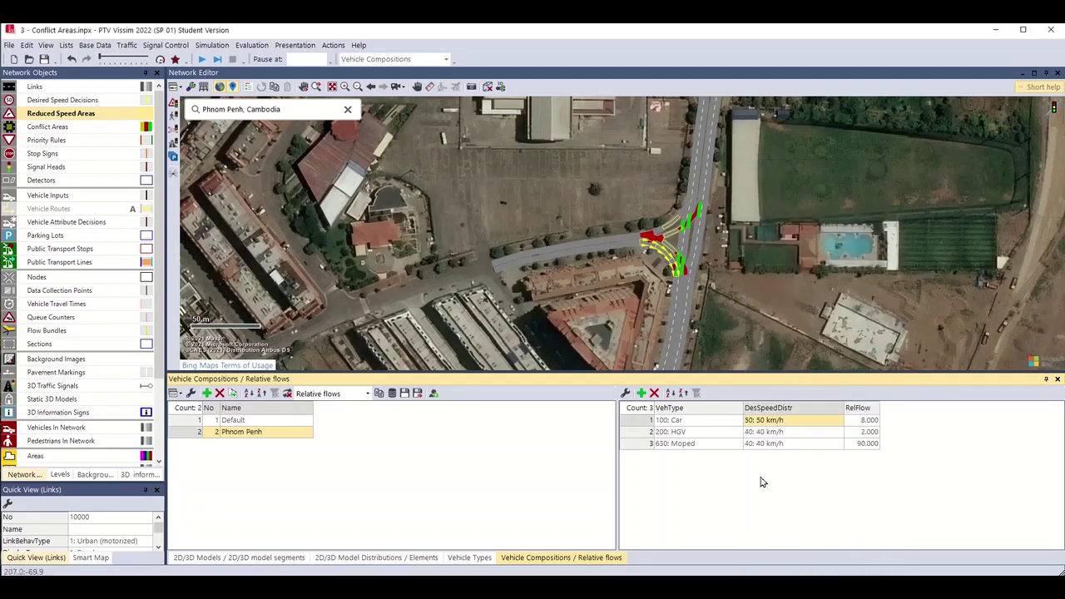
{"action": "left_click", "coordinate": [837, 431]}
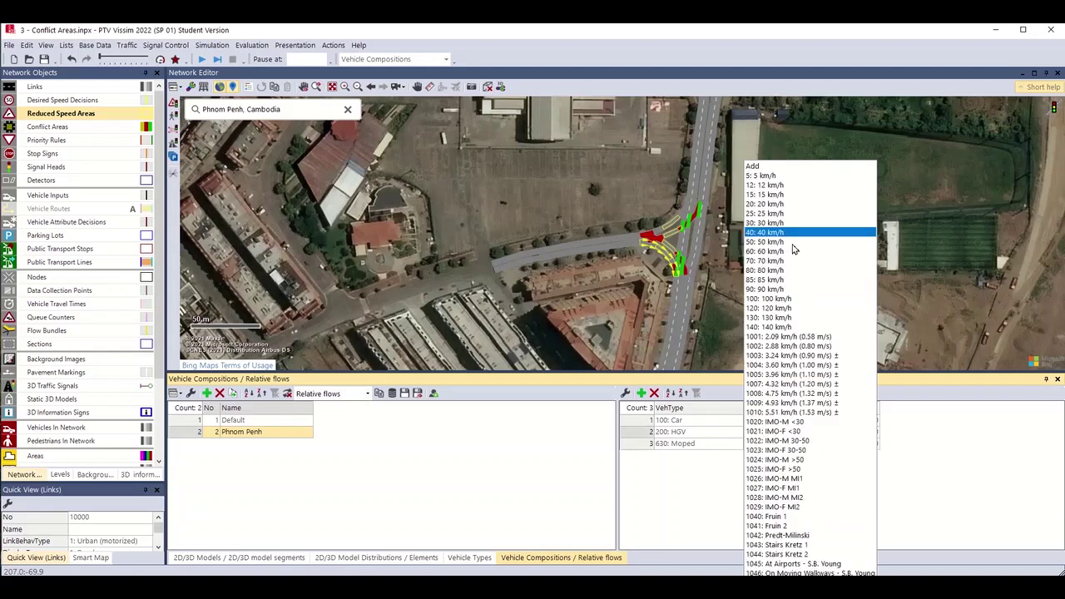
{"action": "left_click", "coordinate": [766, 223]}
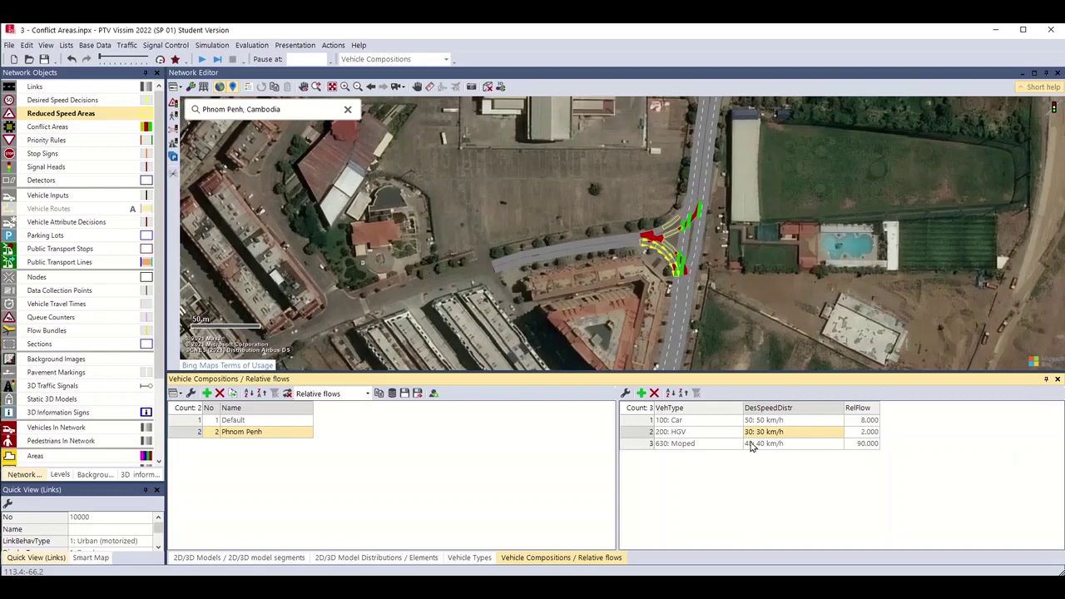
Recentre the view on the junction and make Vehicle Inputs the active network object type.
{"action": "left_click_drag", "start_coordinate": [777, 252], "coordinate": [827, 200]}
{"action": "scroll", "coordinate": [801, 243], "scroll_direction": "up", "scroll_amount": 1}
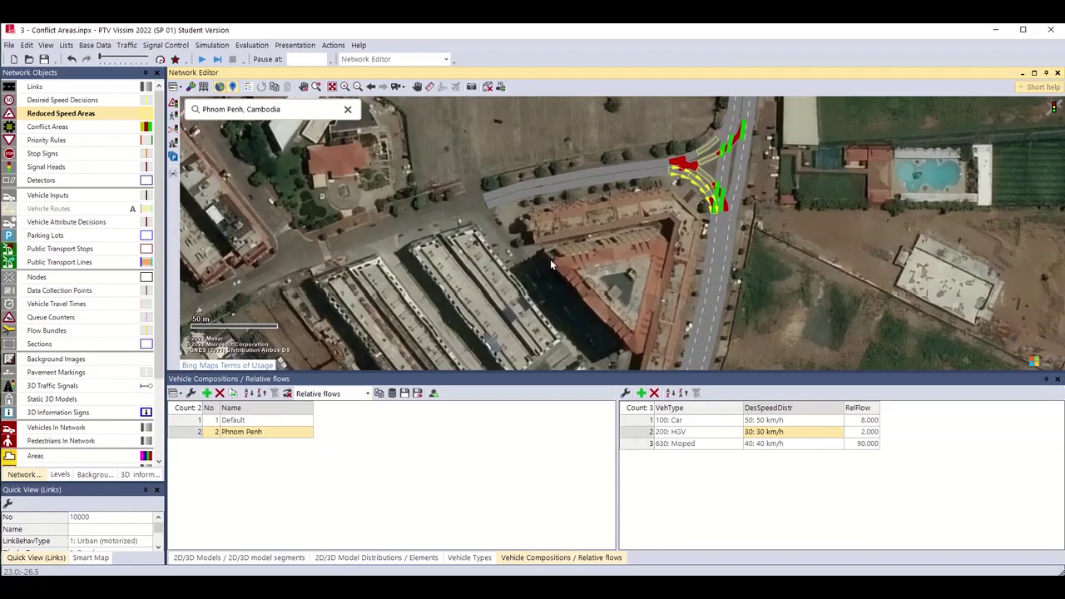
{"action": "scroll", "coordinate": [614, 200], "scroll_direction": "down", "scroll_amount": 1}
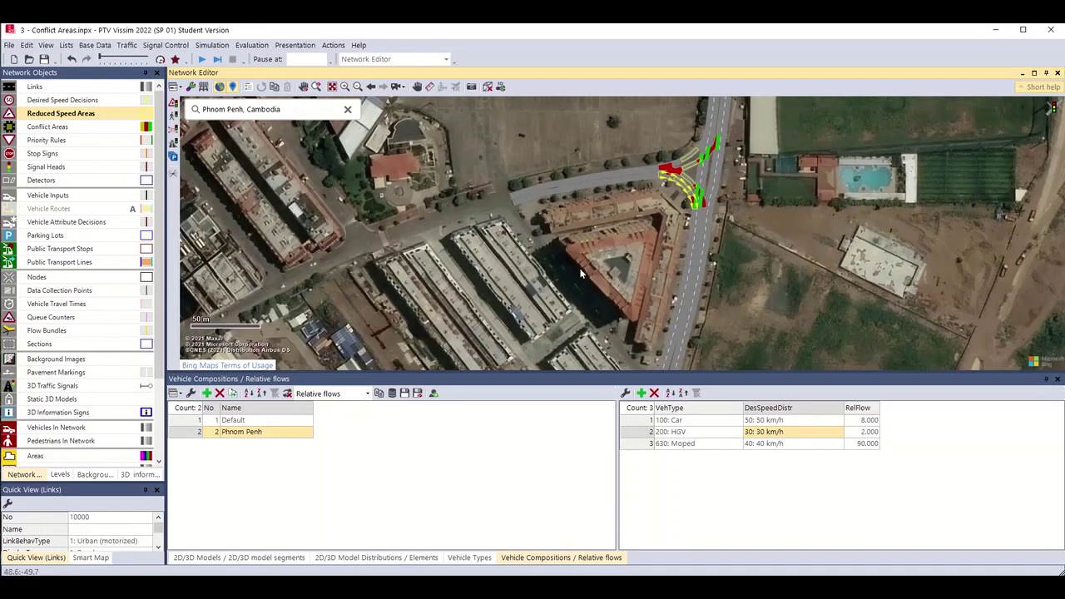
{"action": "left_click", "coordinate": [188, 433]}
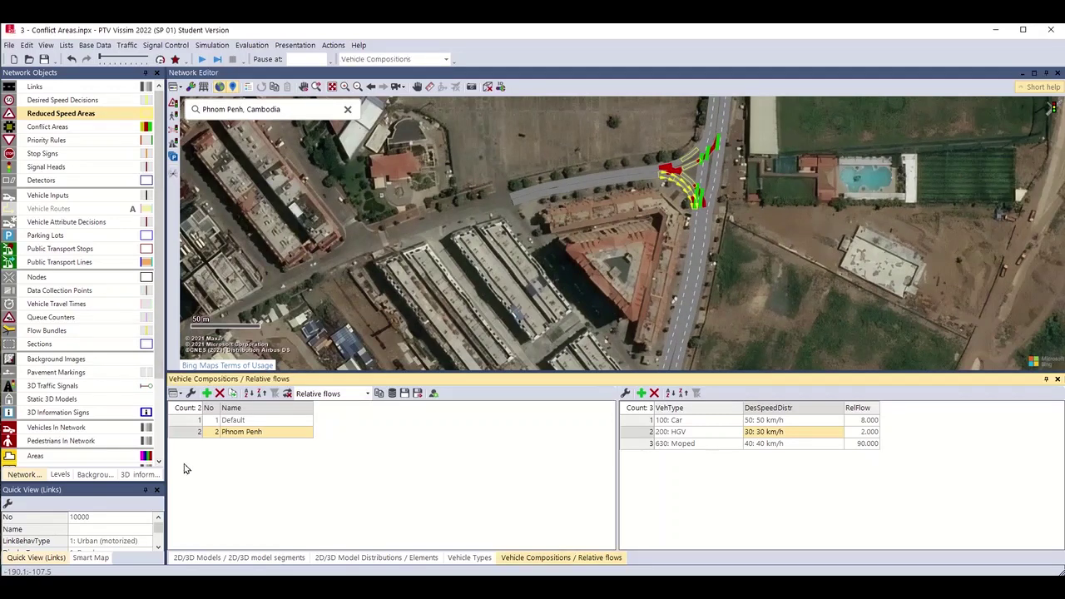
{"action": "left_click", "coordinate": [77, 198]}
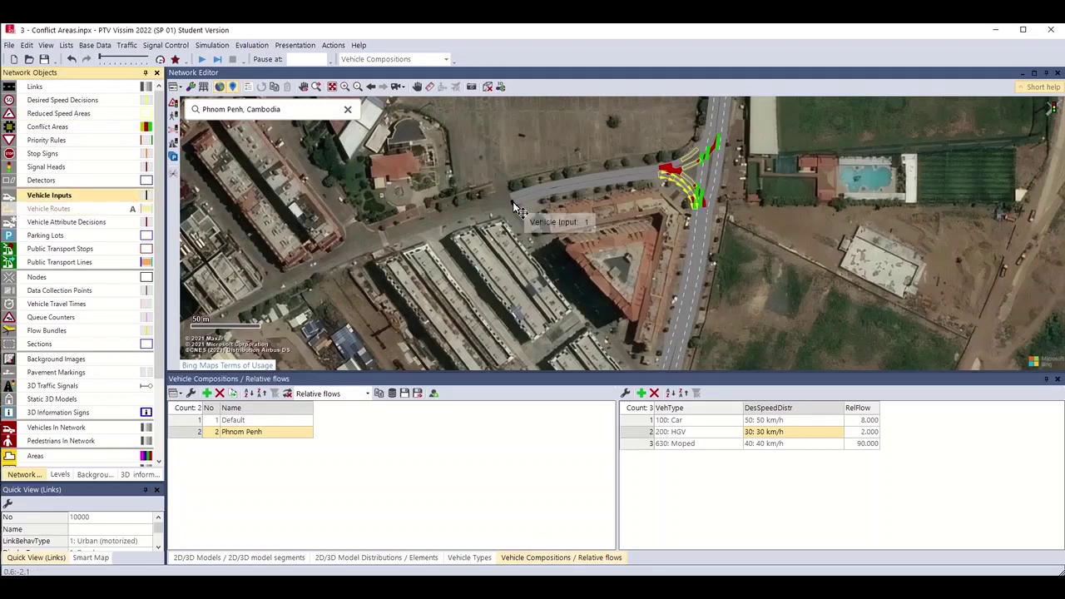
In the Vehicle Inputs list, set VehComp to 2: Phnom Penh for inputs 1, 2 and 3.
{"action": "right_click", "coordinate": [108, 199]}
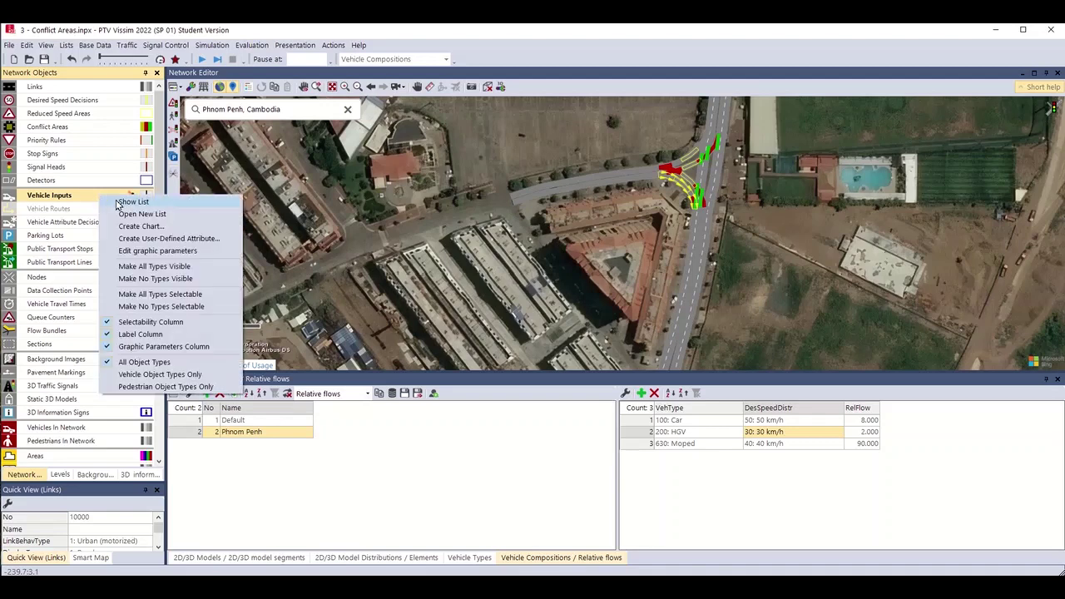
{"action": "left_click", "coordinate": [132, 202]}
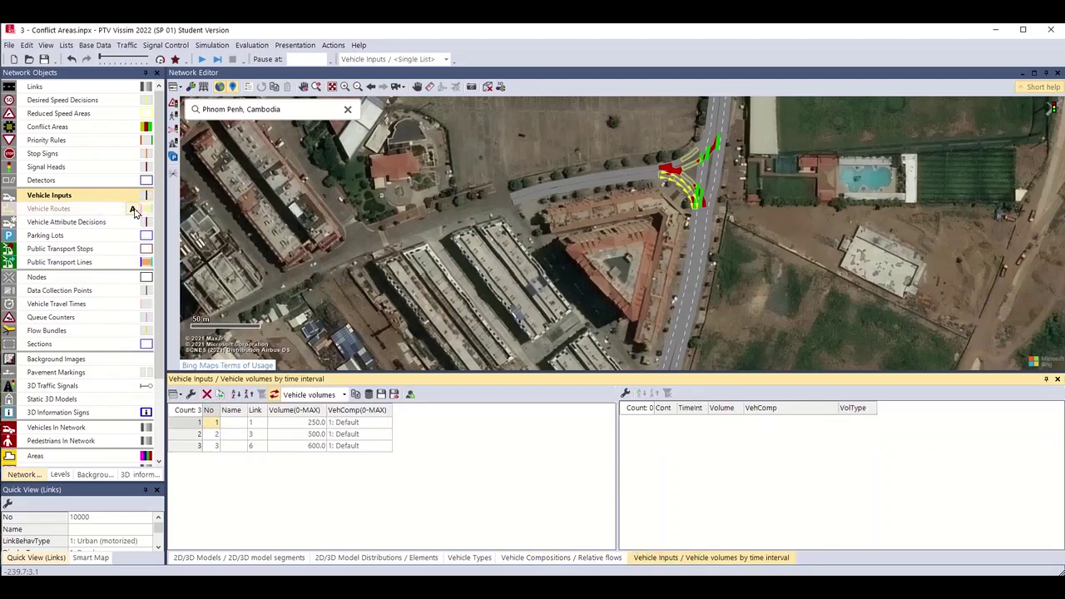
{"action": "left_click", "coordinate": [192, 446], "text": "shift"}
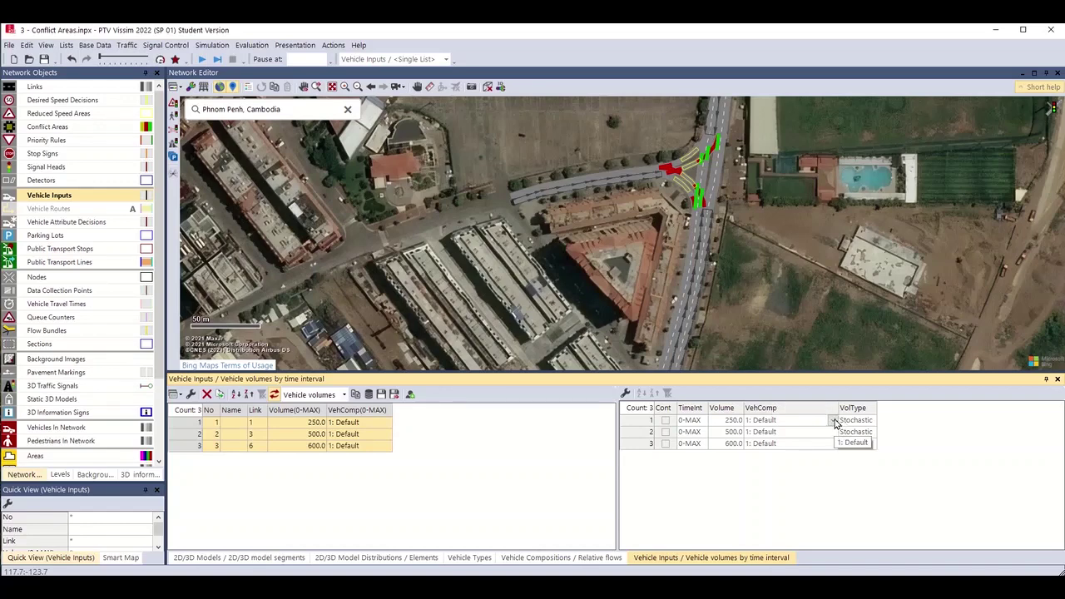
{"action": "left_click", "coordinate": [835, 422]}
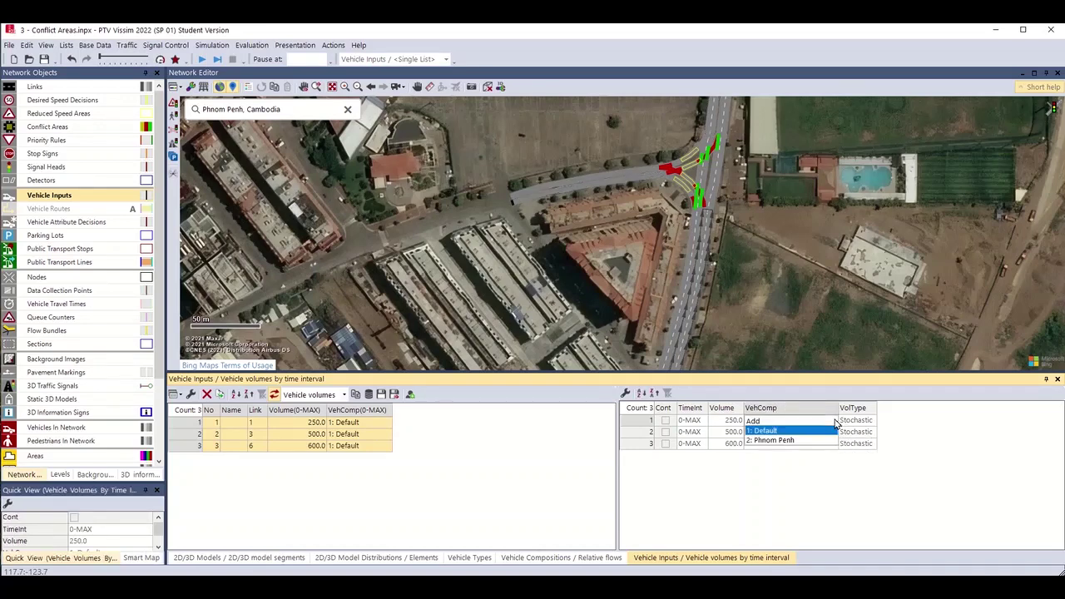
{"action": "left_click", "coordinate": [806, 441]}
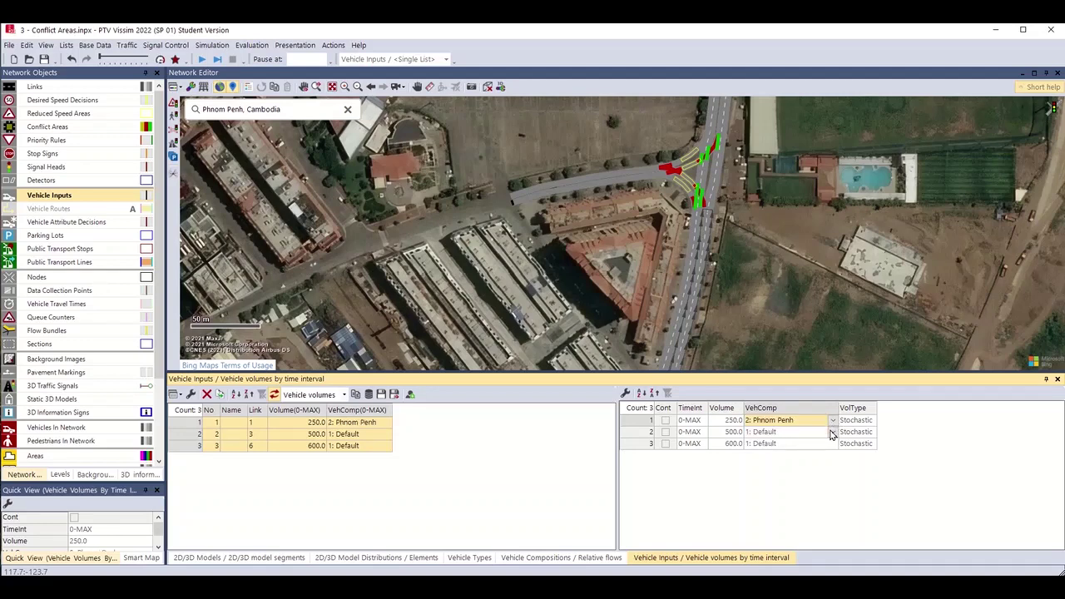
{"action": "left_click", "coordinate": [832, 432]}
{"action": "left_click", "coordinate": [795, 454]}
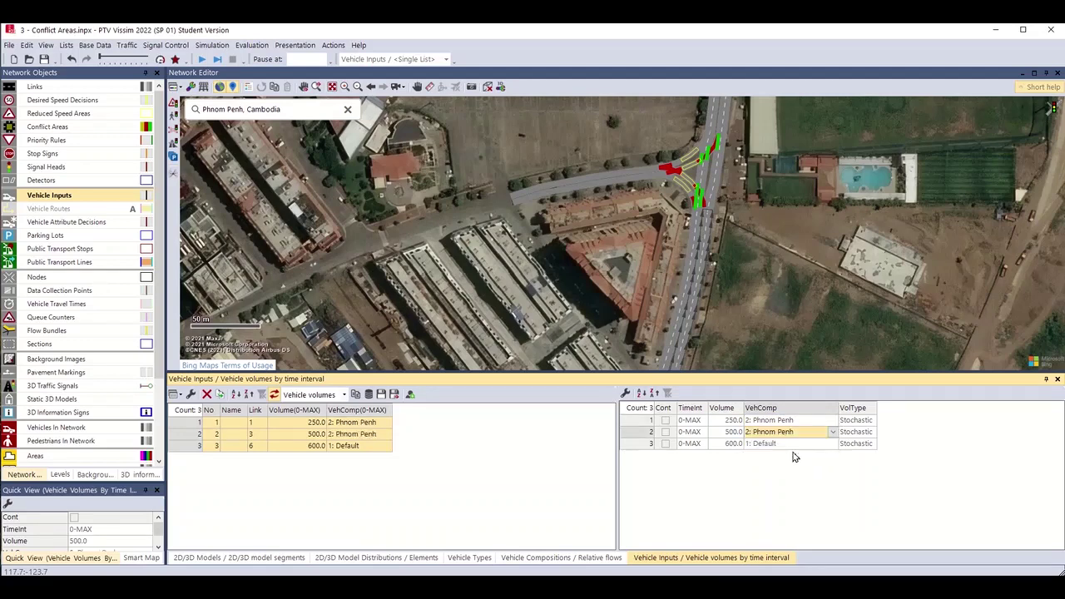
{"action": "left_click", "coordinate": [832, 443]}
{"action": "left_click", "coordinate": [793, 464]}
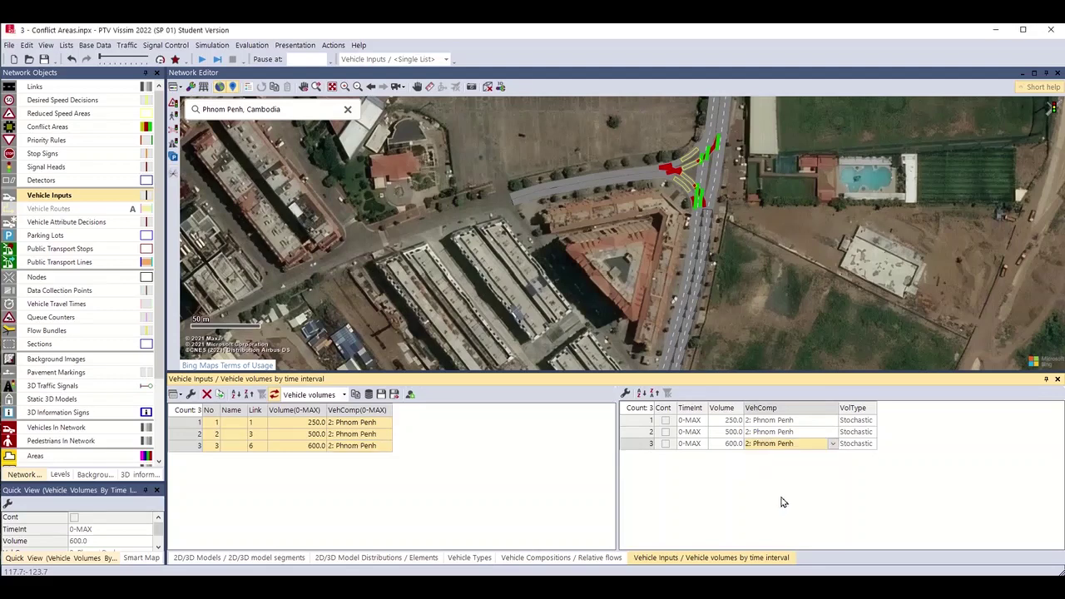
{"action": "scroll", "coordinate": [757, 253], "scroll_direction": "up", "scroll_amount": 3}
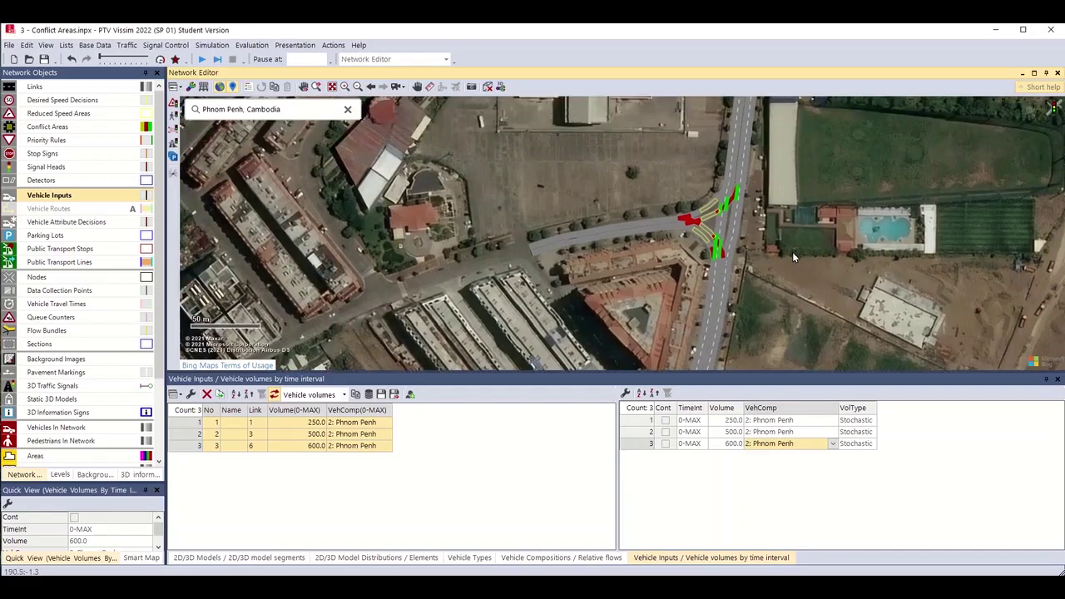
Save the network as '4 - Vehicle Composition.inpx' and accept copying the existing evaluation results.
{"action": "left_click", "coordinate": [7, 46]}
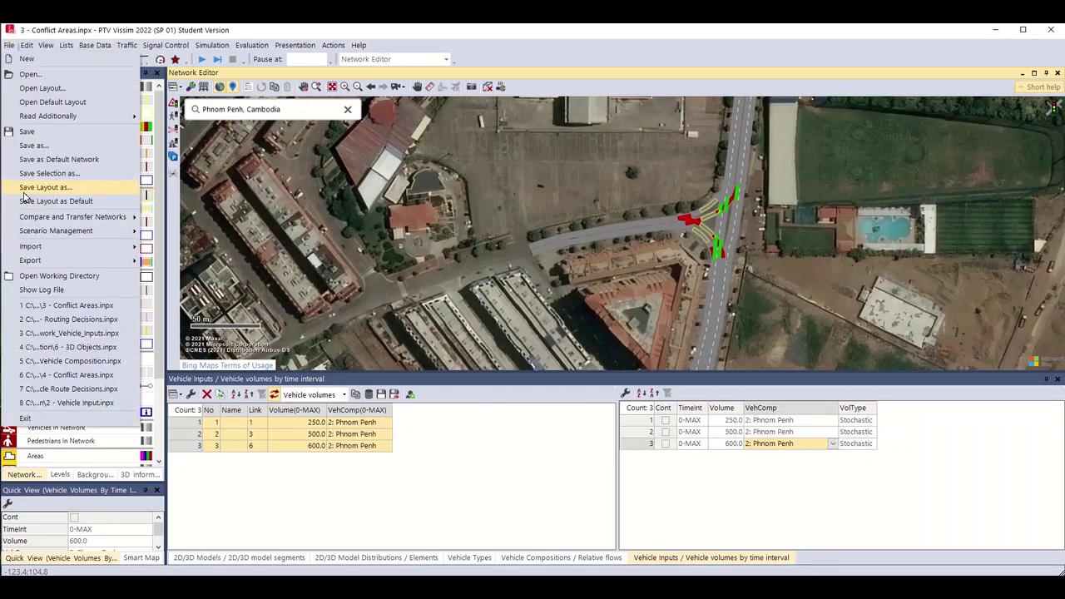
{"action": "left_click", "coordinate": [74, 147]}
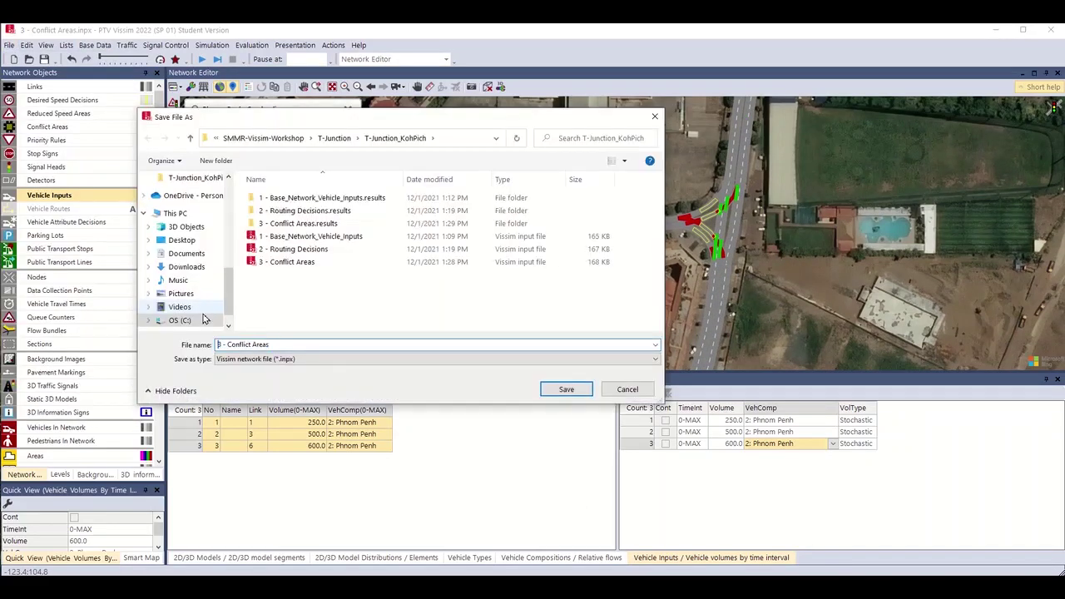
{"action": "type", "text": "4"}
{"action": "left_click_drag", "start_coordinate": [226, 344], "coordinate": [270, 344]}
{"action": "type", "text": "Vehicle Composition"}
{"action": "key", "text": "Return"}
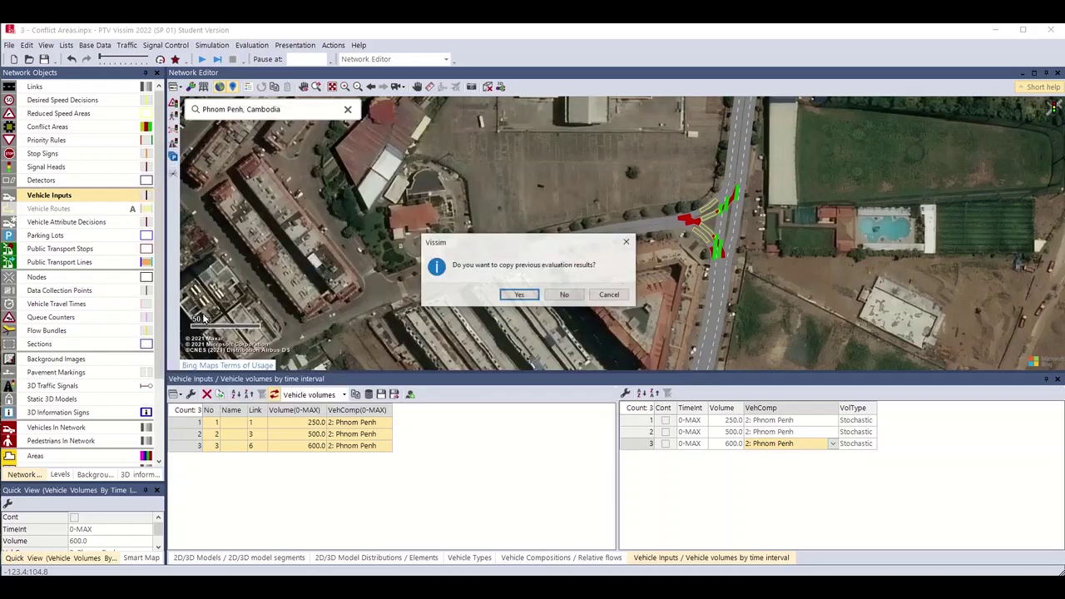
{"action": "left_click", "coordinate": [536, 297]}
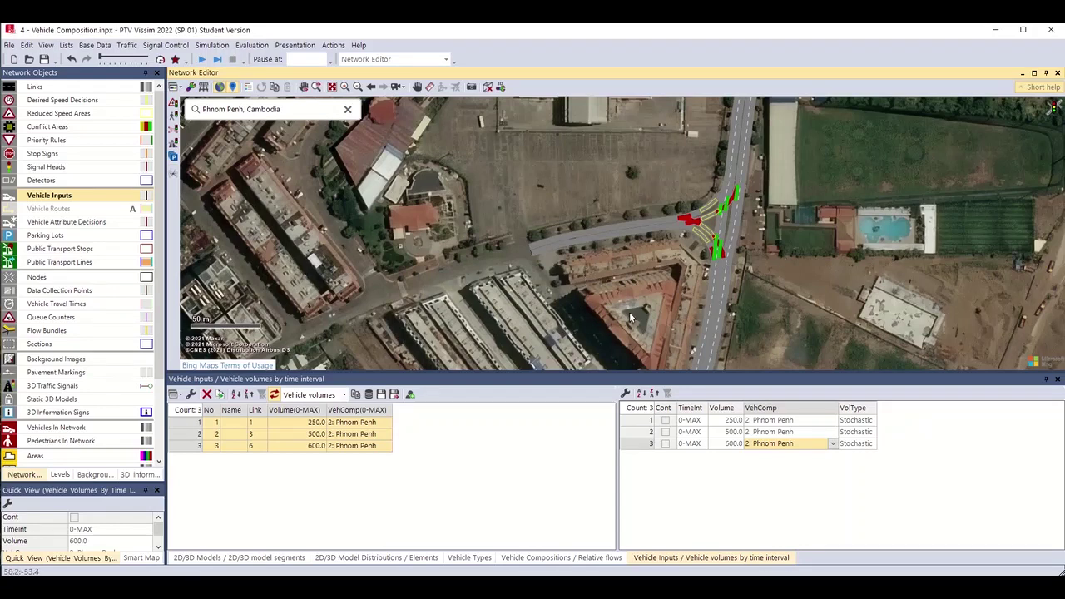
Start the continuous simulation and view it in 3D, orbiting around the junction.
{"action": "left_click", "coordinate": [201, 61]}
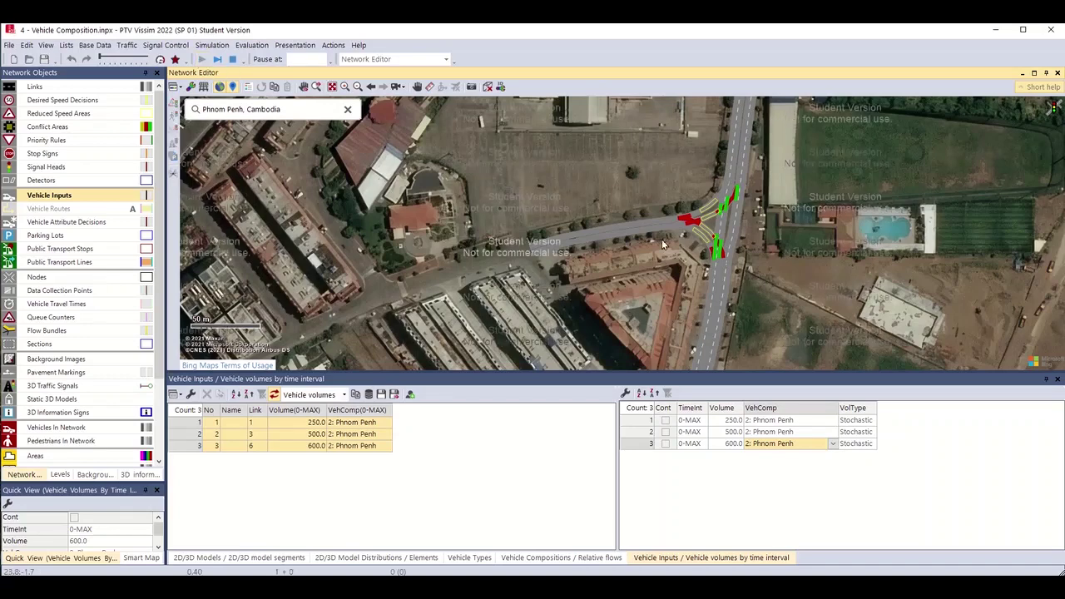
{"action": "left_click_drag", "start_coordinate": [721, 240], "coordinate": [696, 277]}
{"action": "scroll", "coordinate": [696, 277], "scroll_direction": "up", "scroll_amount": 2}
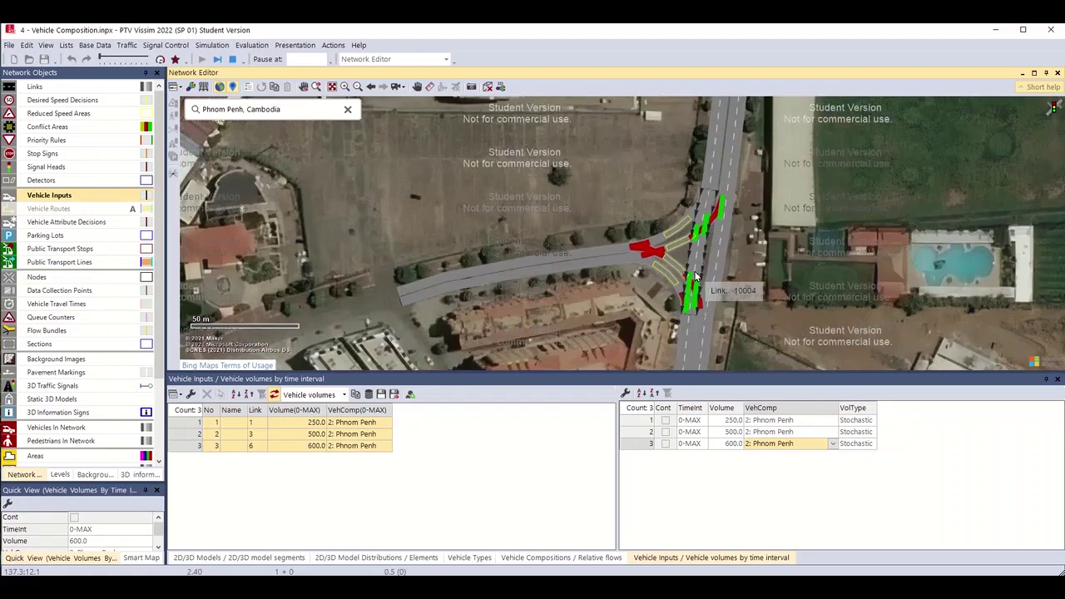
{"action": "key", "text": "ctrl+d"}
{"action": "scroll", "coordinate": [696, 277], "scroll_direction": "down", "scroll_amount": 3}
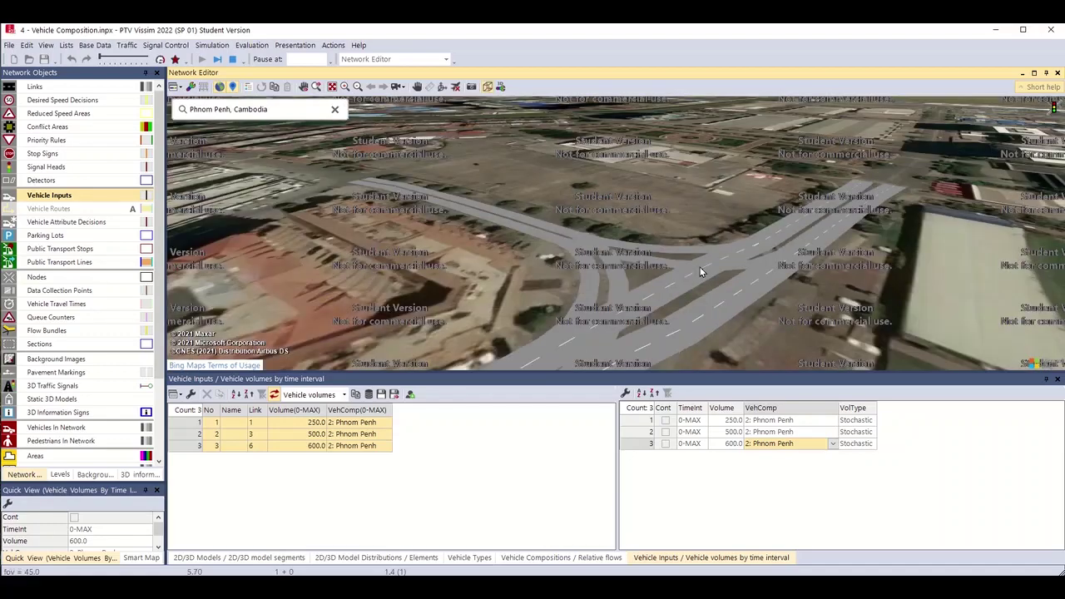
{"action": "scroll", "coordinate": [684, 282], "scroll_direction": "down", "scroll_amount": 2}
{"action": "scroll", "coordinate": [683, 290], "scroll_direction": "up", "scroll_amount": 4}
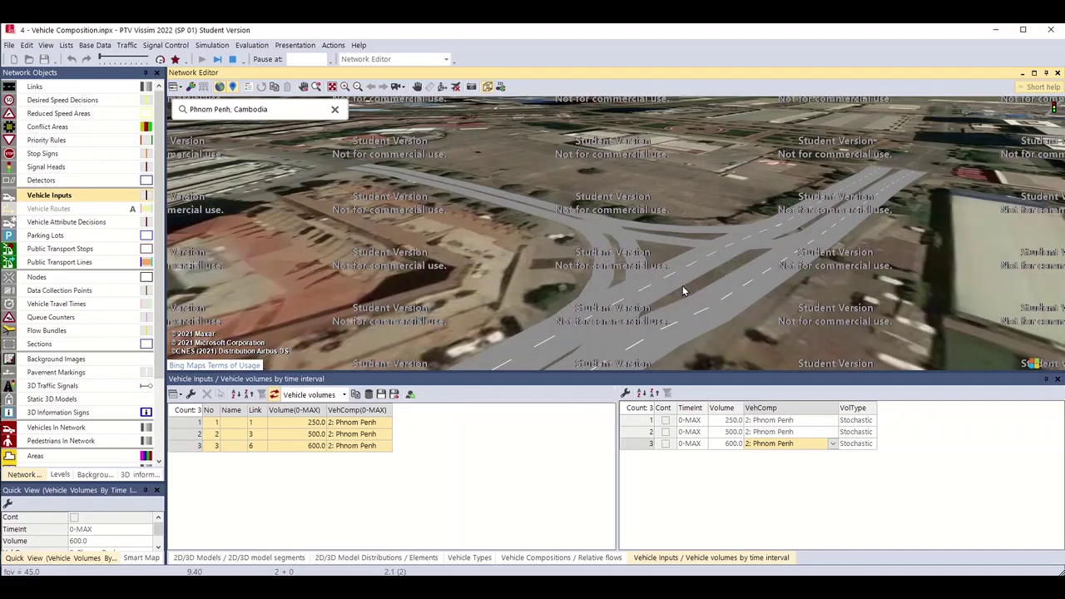
{"action": "left_click_drag", "start_coordinate": [675, 294], "coordinate": [721, 253]}
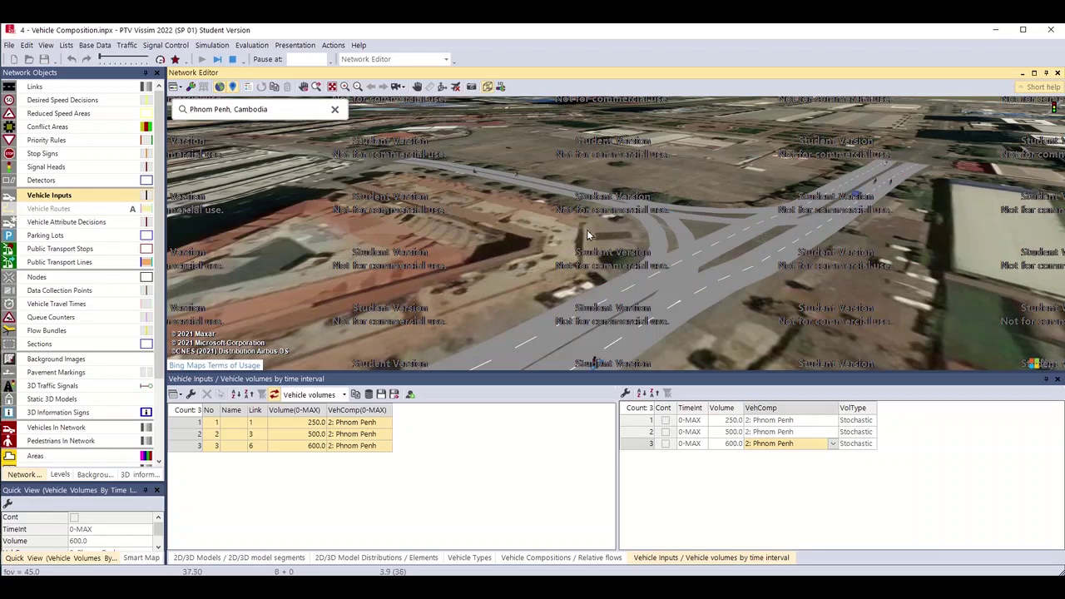
{"action": "scroll", "coordinate": [587, 230], "scroll_direction": "up", "scroll_amount": 3}
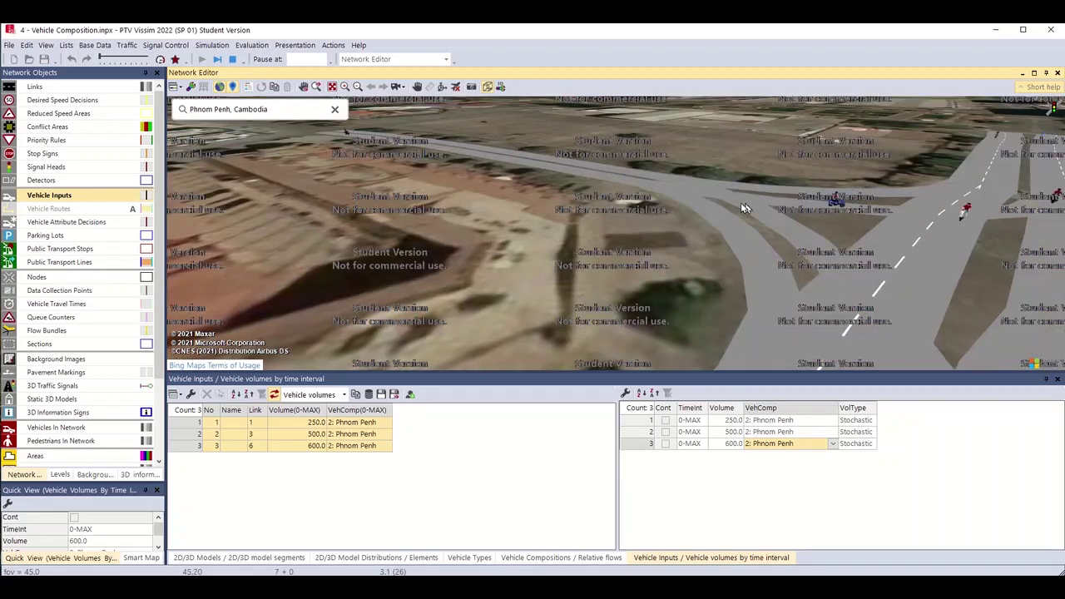
{"action": "left_click_drag", "start_coordinate": [740, 202], "coordinate": [662, 197]}
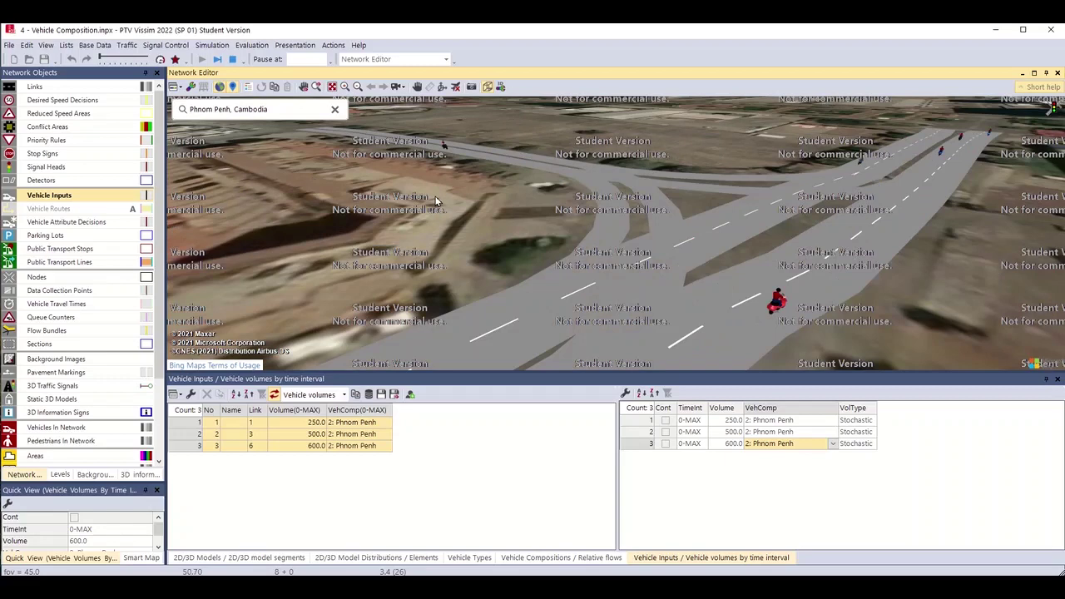
Inspect a moped and a bus, ride along in the bus driver's view, then stop the simulation.
{"action": "left_click", "coordinate": [600, 257]}
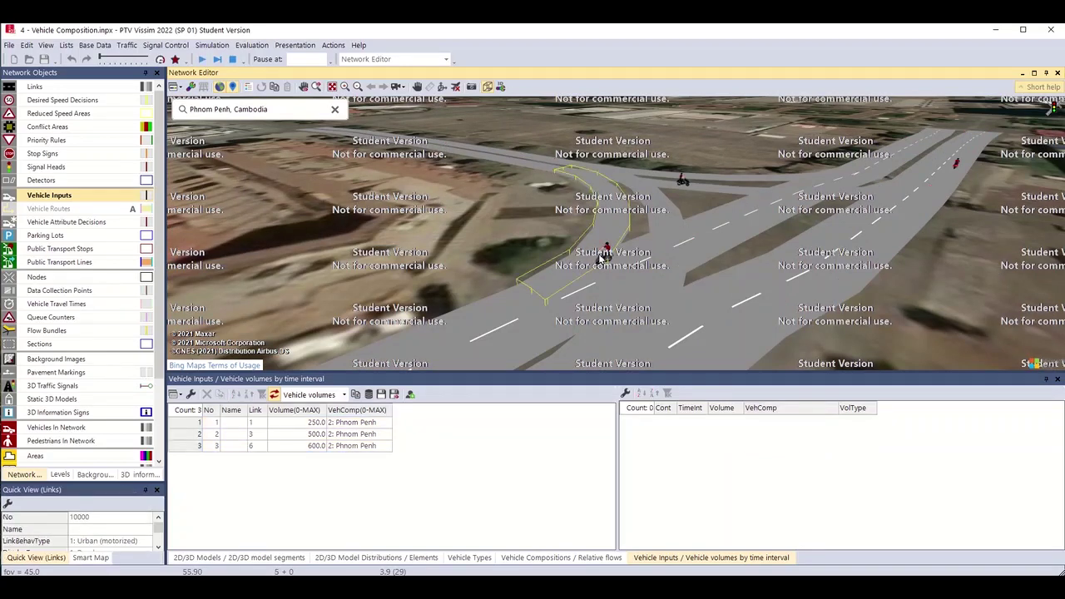
{"action": "left_click", "coordinate": [604, 253]}
{"action": "scroll", "coordinate": [602, 260], "scroll_direction": "up", "scroll_amount": 3}
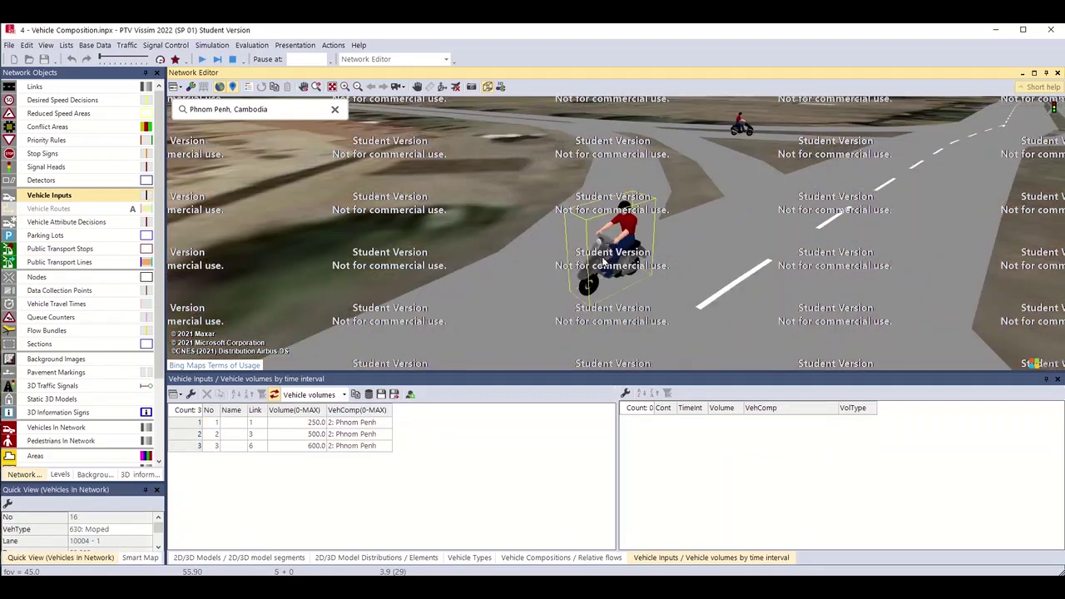
{"action": "scroll", "coordinate": [612, 268], "scroll_direction": "up", "scroll_amount": 3}
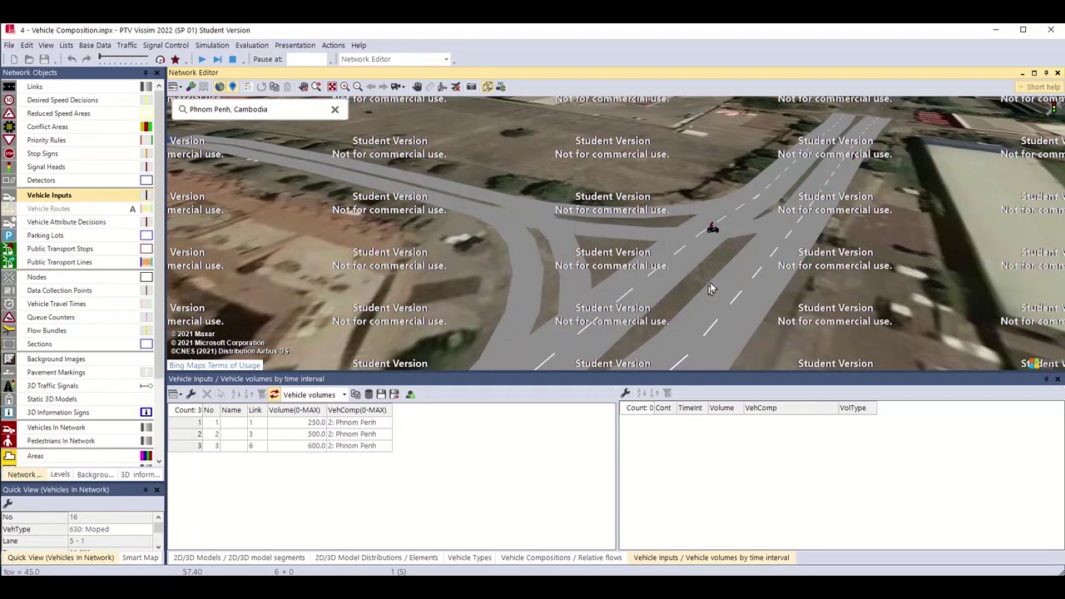
{"action": "left_click", "coordinate": [200, 59]}
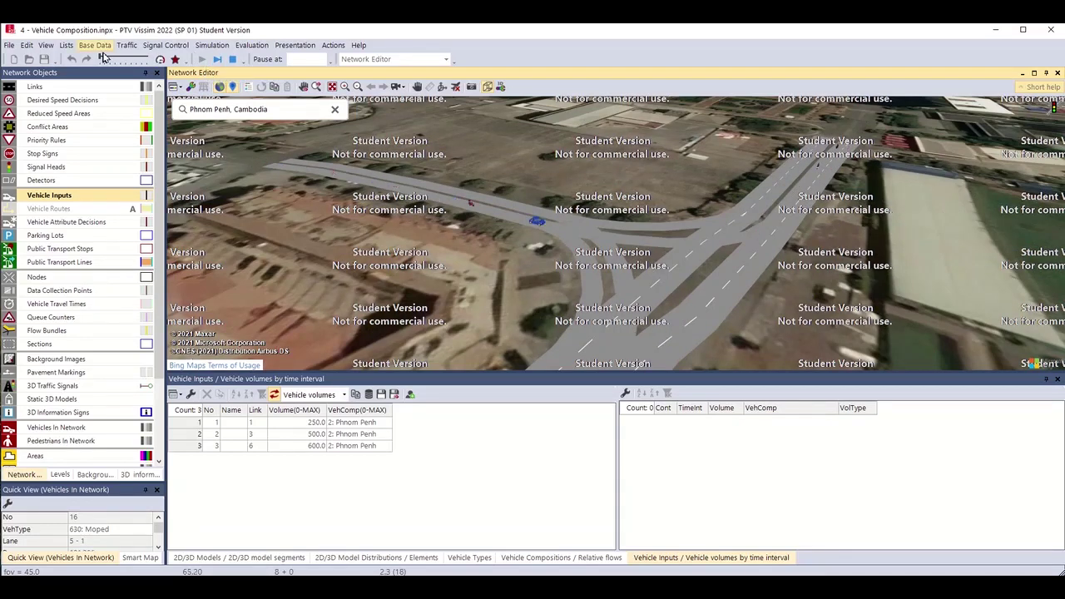
{"action": "left_click", "coordinate": [134, 59]}
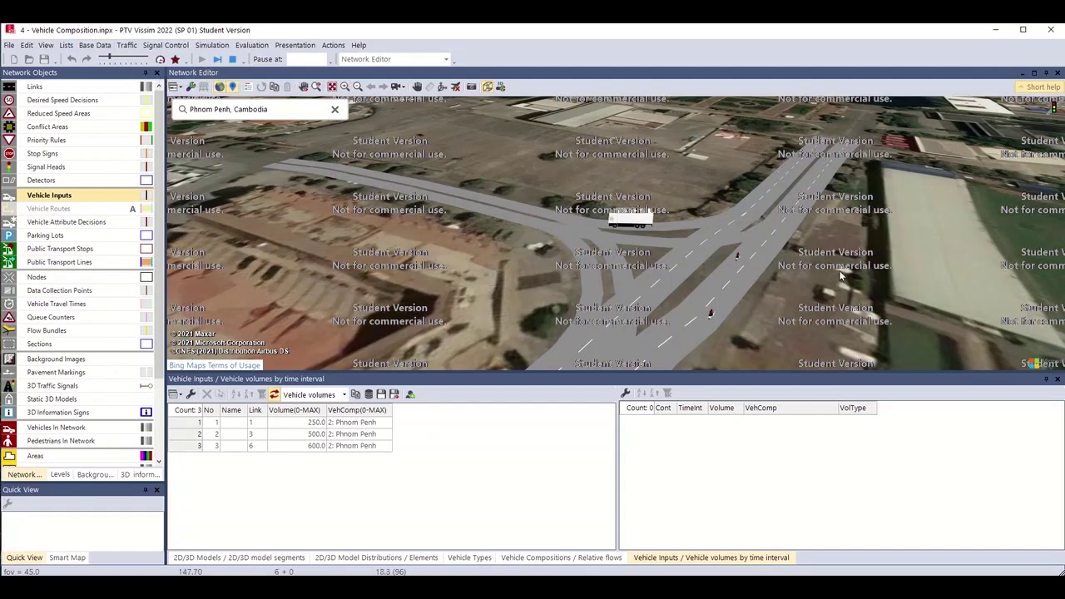
{"action": "left_click", "coordinate": [608, 216]}
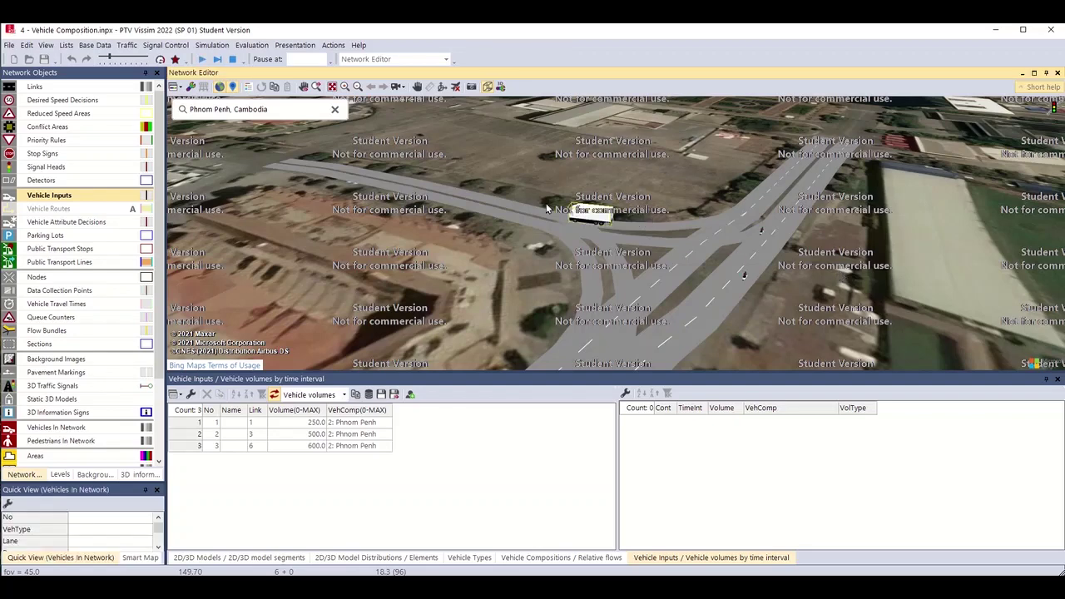
{"action": "double_click", "coordinate": [580, 216]}
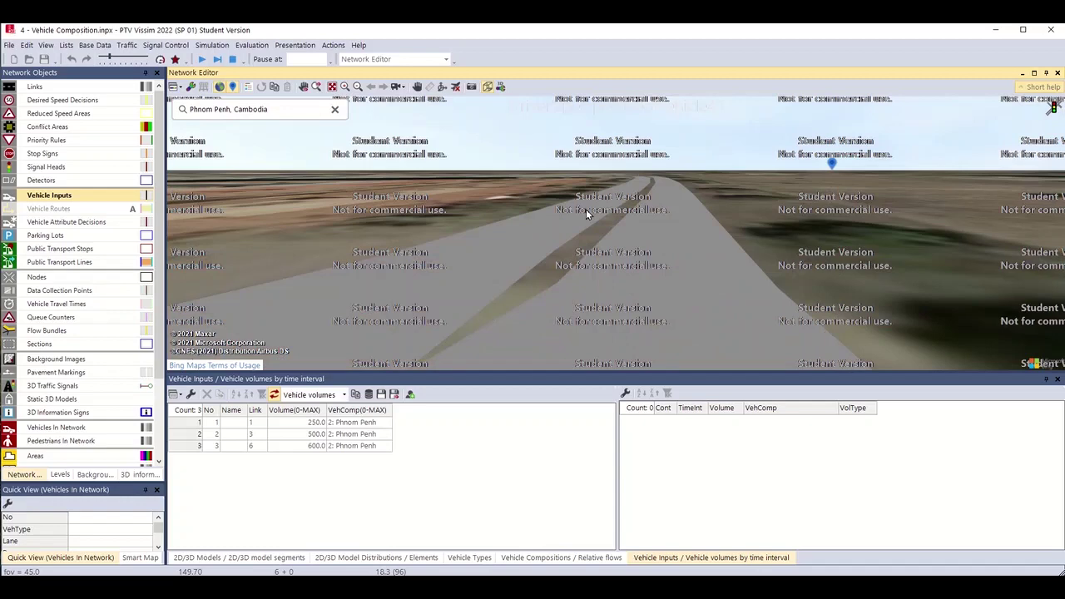
{"action": "left_click", "coordinate": [233, 61]}
{"action": "key", "text": "Return"}
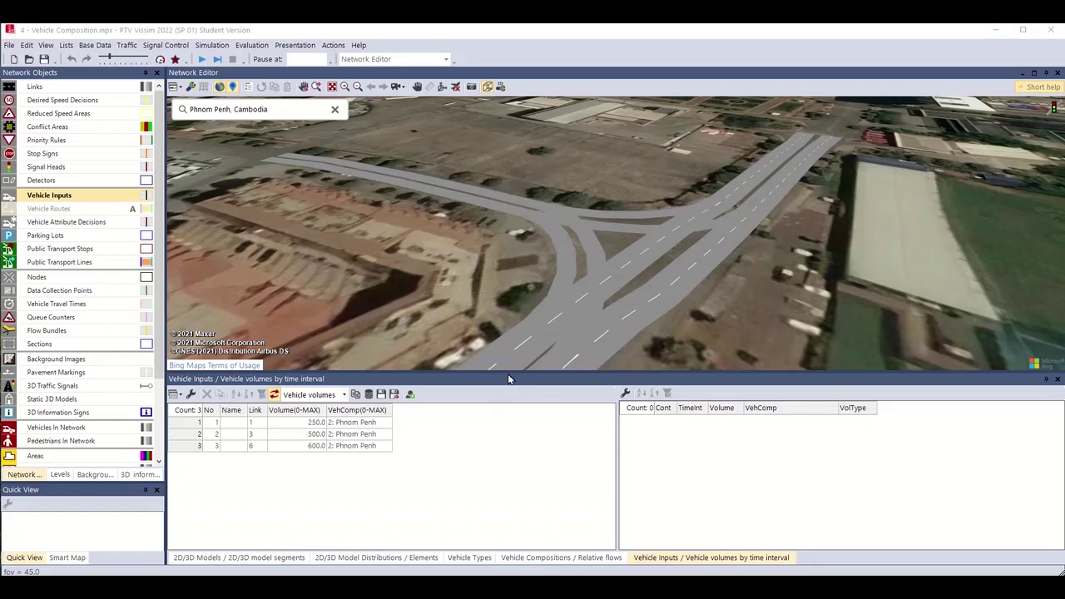
Zoom out and tilt the 3D view to show the whole T-junction with its satellite surroundings.
{"action": "left_click_drag", "start_coordinate": [506, 376], "coordinate": [524, 416]}
{"action": "scroll", "coordinate": [527, 324], "scroll_direction": "down", "scroll_amount": 3}
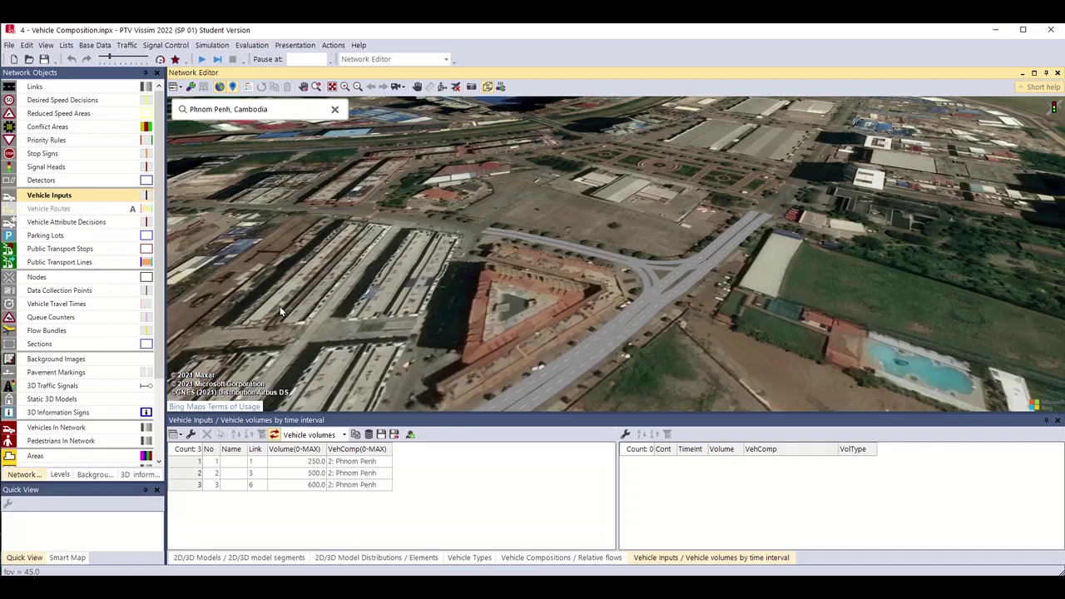
{"action": "scroll", "coordinate": [624, 395], "scroll_direction": "up", "scroll_amount": 3}
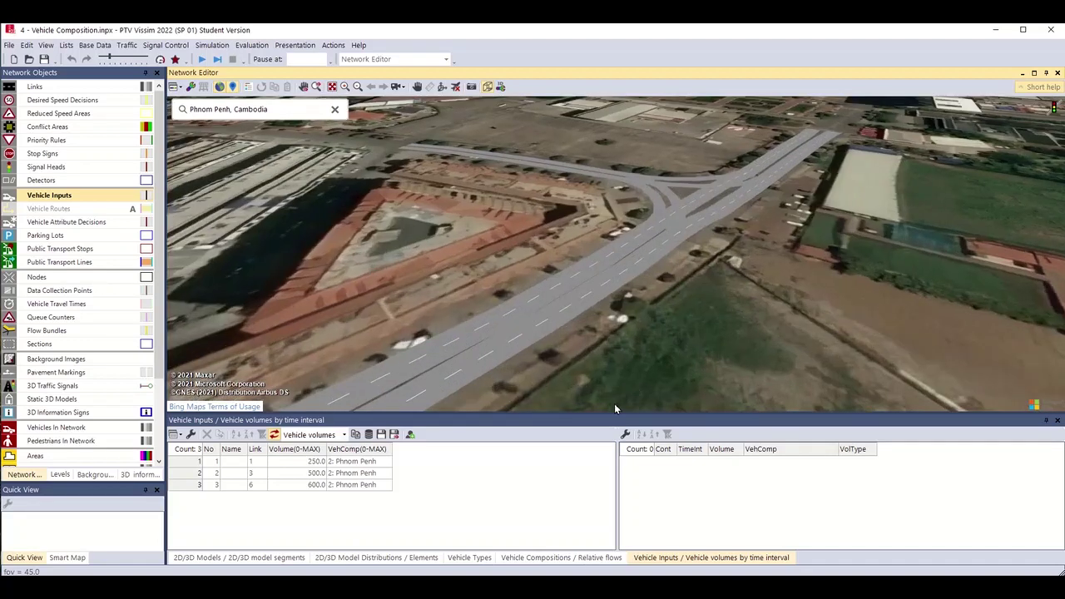
{"action": "left_click", "coordinate": [444, 366]}
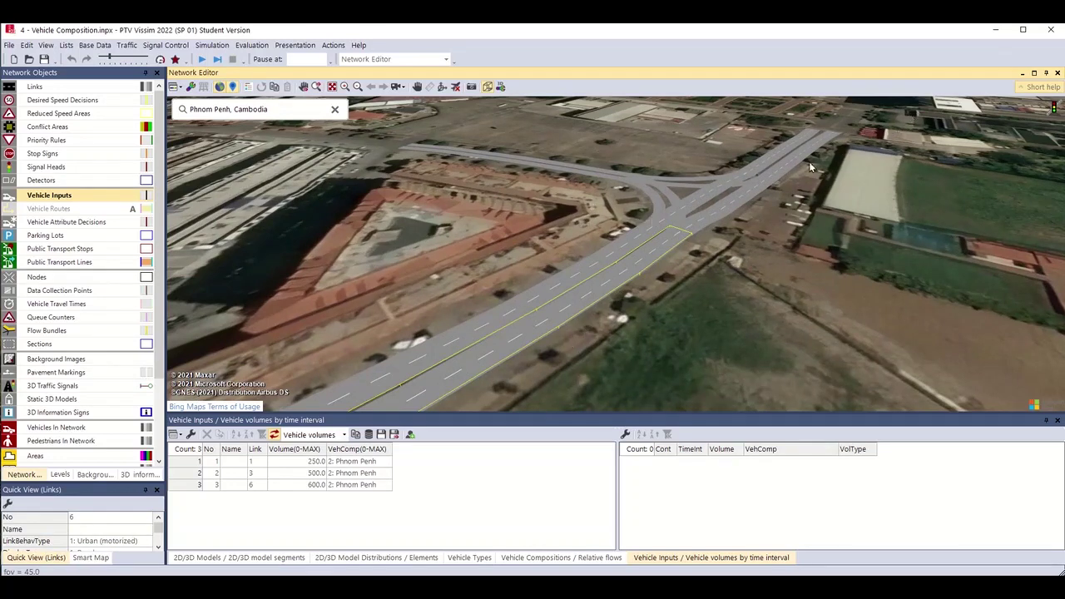
{"action": "scroll", "coordinate": [740, 207], "scroll_direction": "down", "scroll_amount": 2}
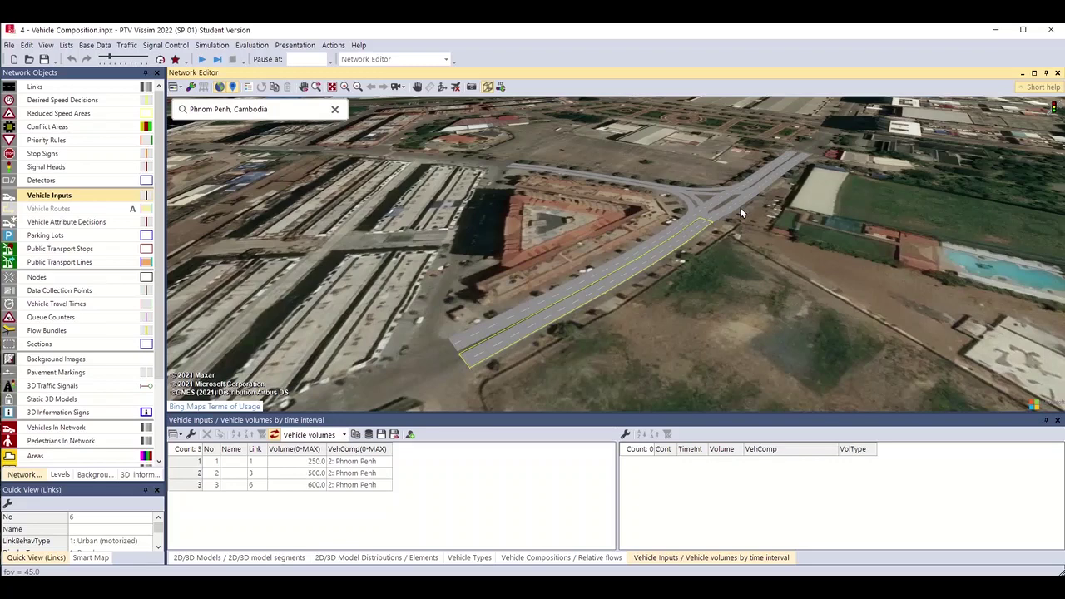
{"action": "scroll", "coordinate": [740, 207], "scroll_direction": "up", "scroll_amount": 5}
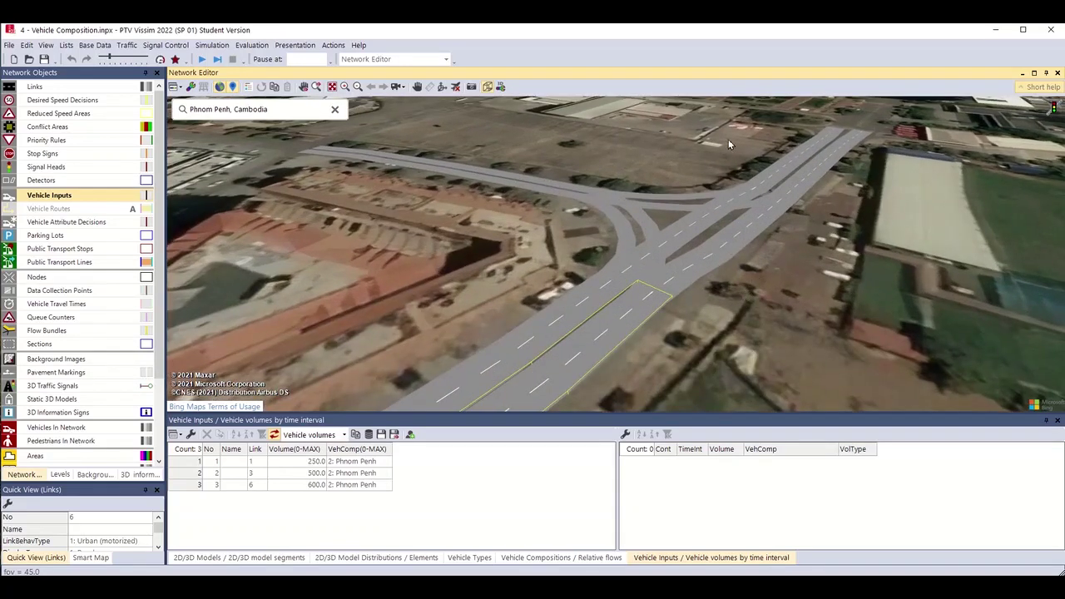
{"action": "scroll", "coordinate": [700, 234], "scroll_direction": "down", "scroll_amount": 2}
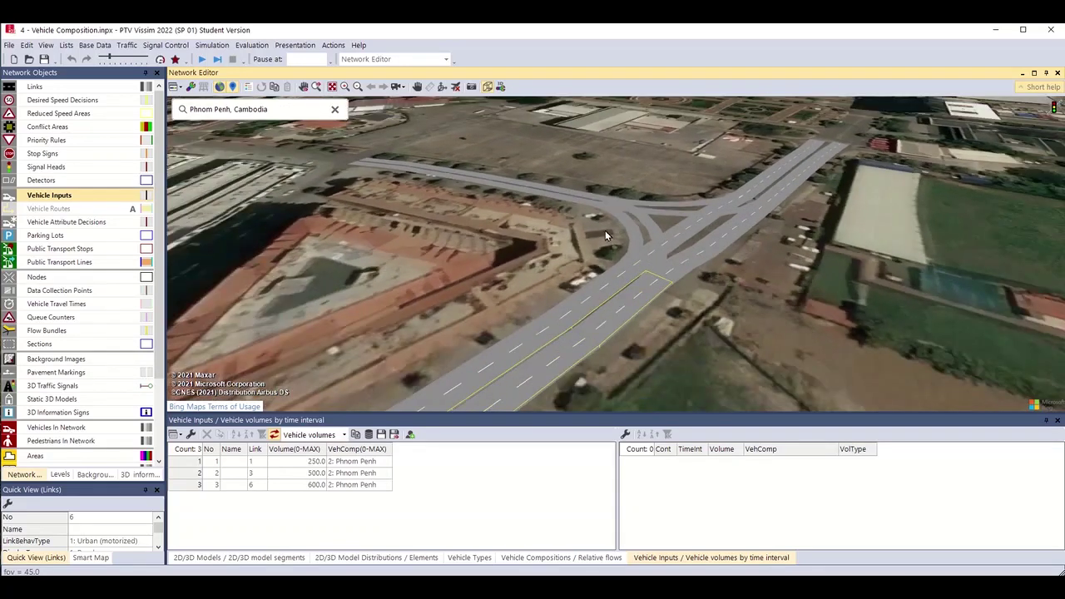
{"action": "left_click_drag", "start_coordinate": [547, 253], "coordinate": [573, 254]}
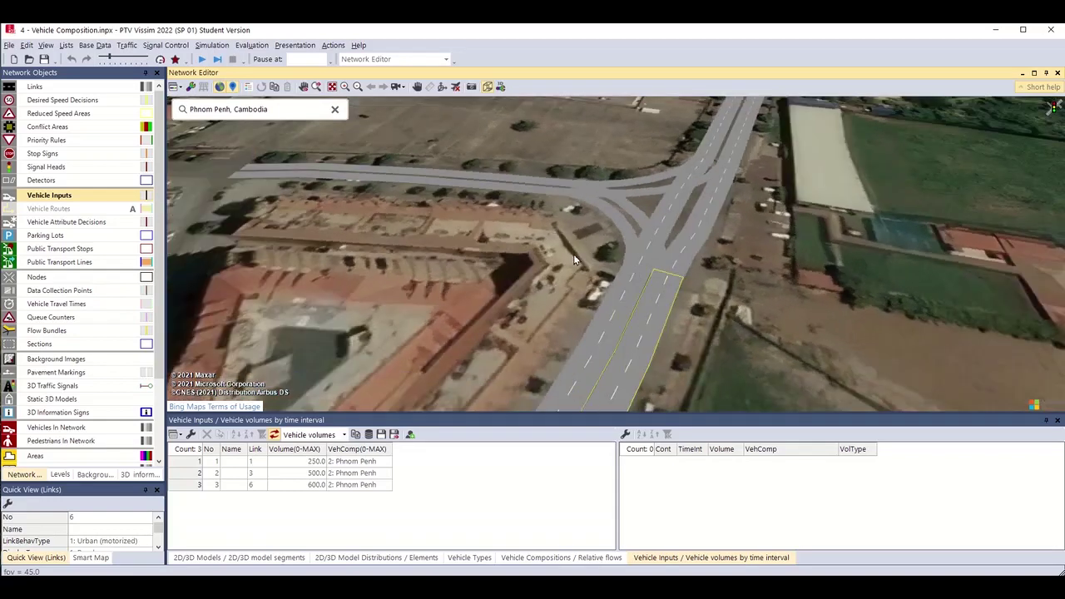
{"action": "scroll", "coordinate": [548, 250], "scroll_direction": "down", "scroll_amount": 3}
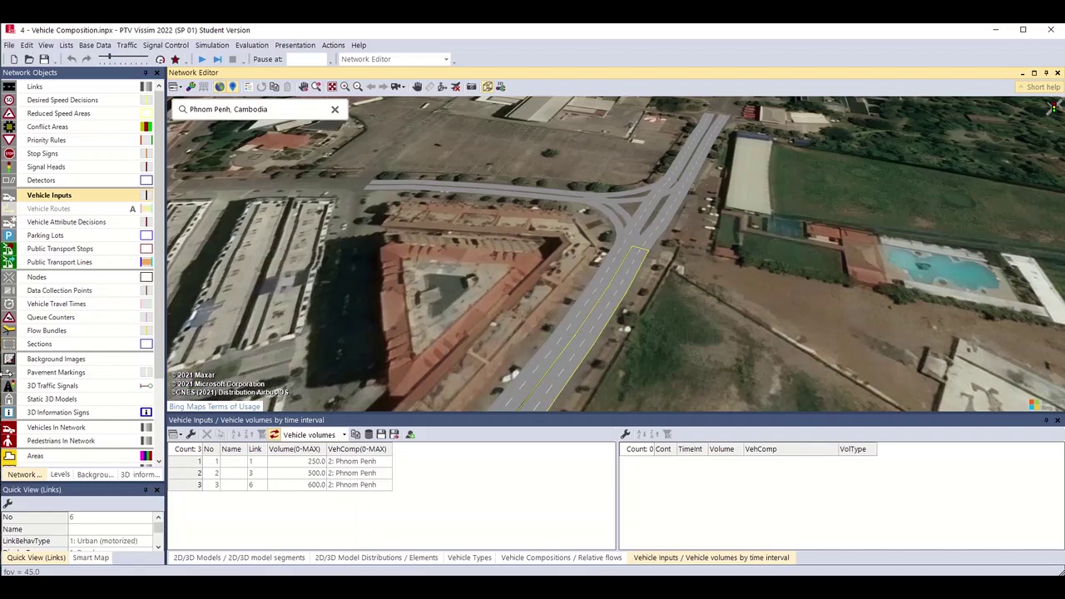
{"action": "left_click", "coordinate": [54, 405]}
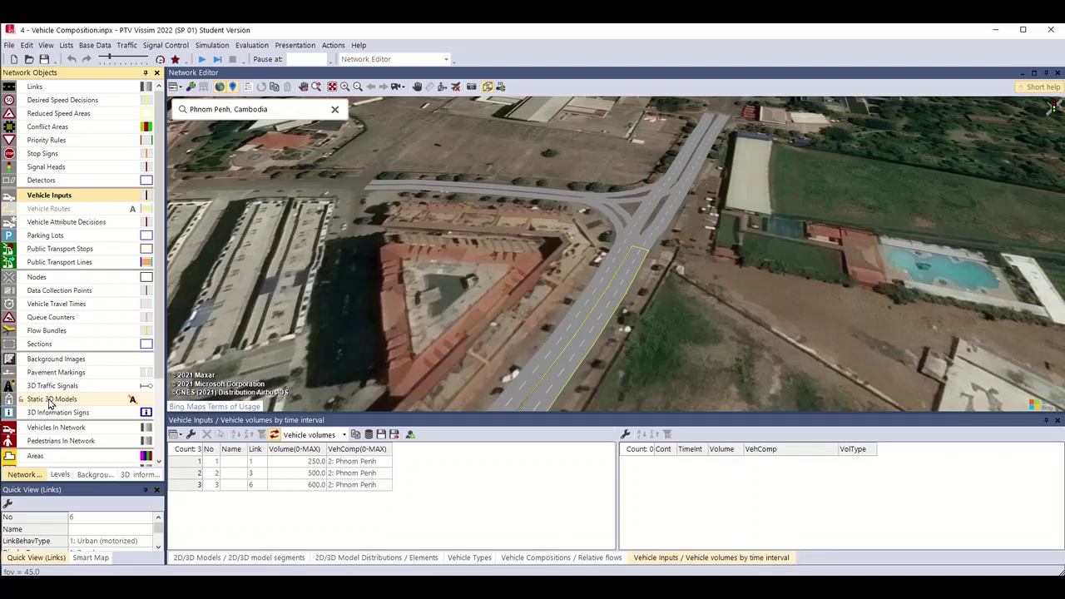
Switch back to 2D and zoom in on the triangular building block southwest of the junction.
{"action": "key", "text": "ctrl+d"}
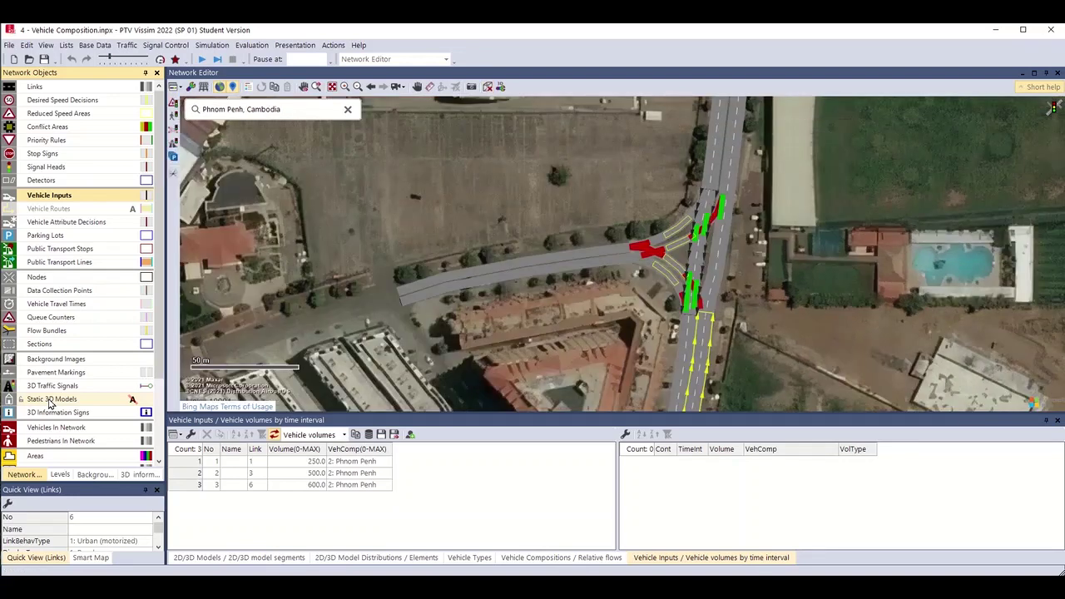
{"action": "left_click_drag", "start_coordinate": [564, 358], "coordinate": [548, 289]}
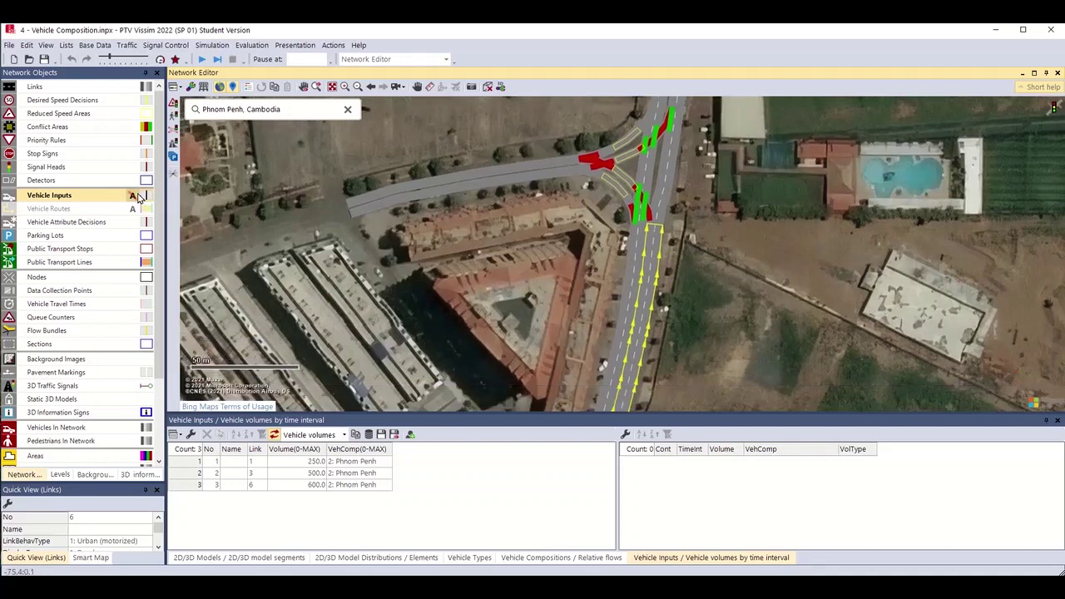
{"action": "left_click_drag", "start_coordinate": [560, 262], "coordinate": [551, 260]}
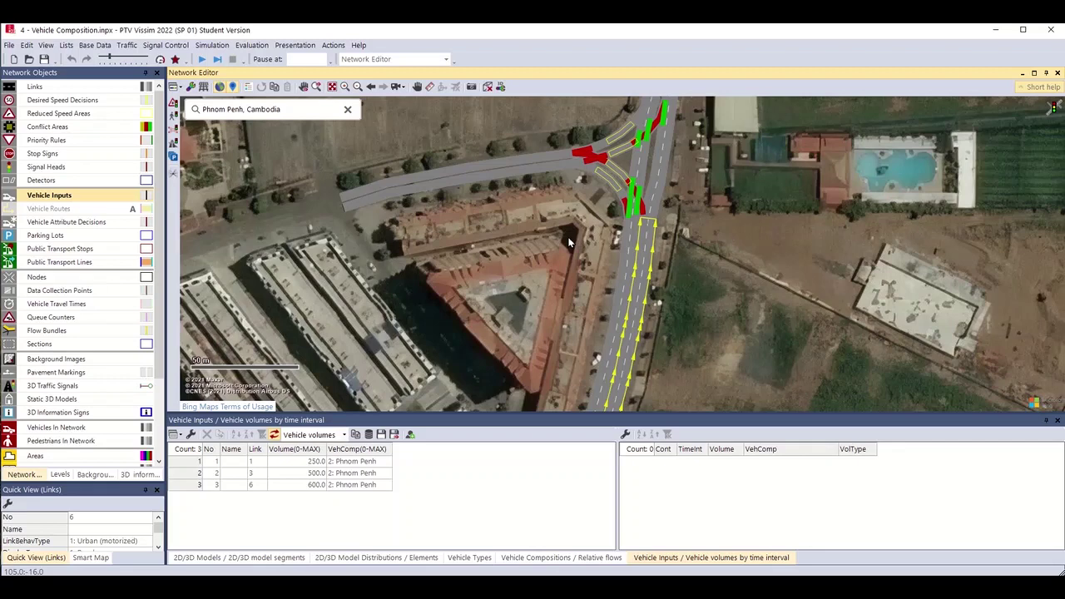
{"action": "scroll", "coordinate": [549, 232], "scroll_direction": "up", "scroll_amount": 1}
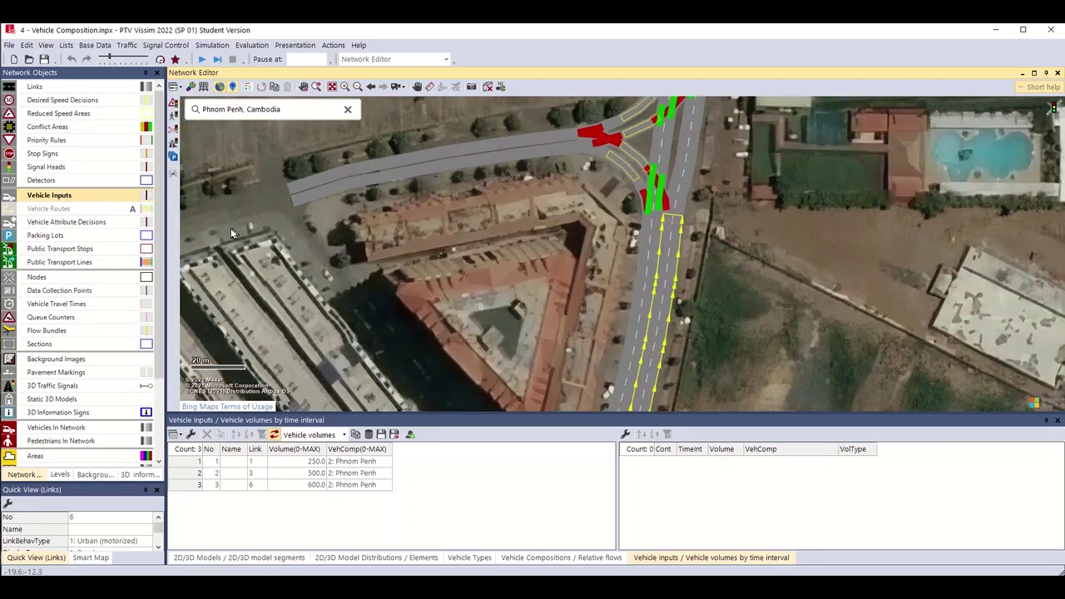
Centre the triangular building and select Static 3D Models in the Network Objects list.
{"action": "left_click_drag", "start_coordinate": [445, 246], "coordinate": [416, 221]}
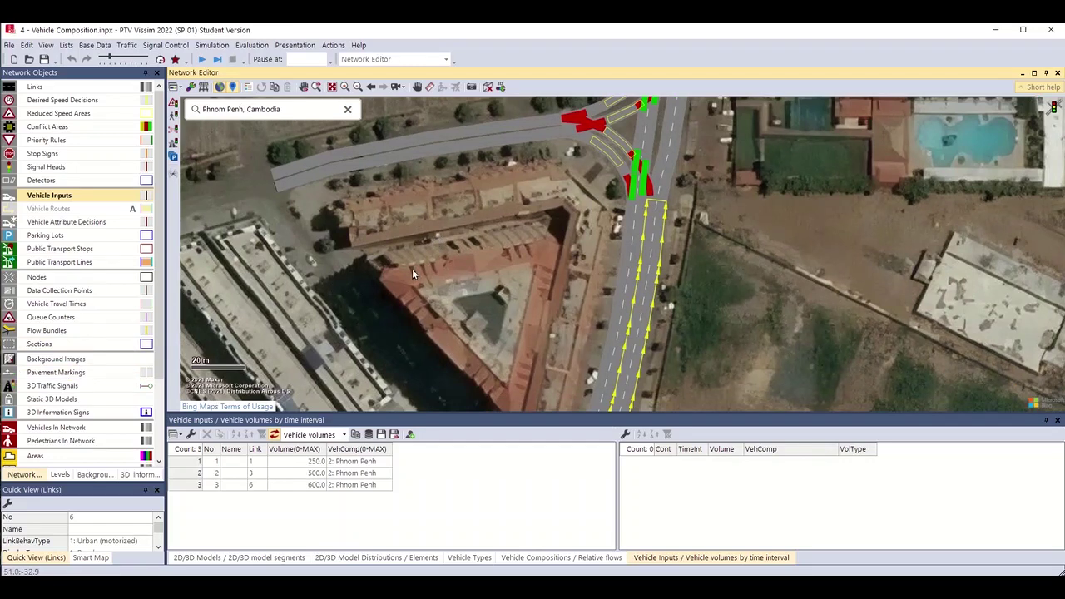
{"action": "left_click", "coordinate": [60, 403]}
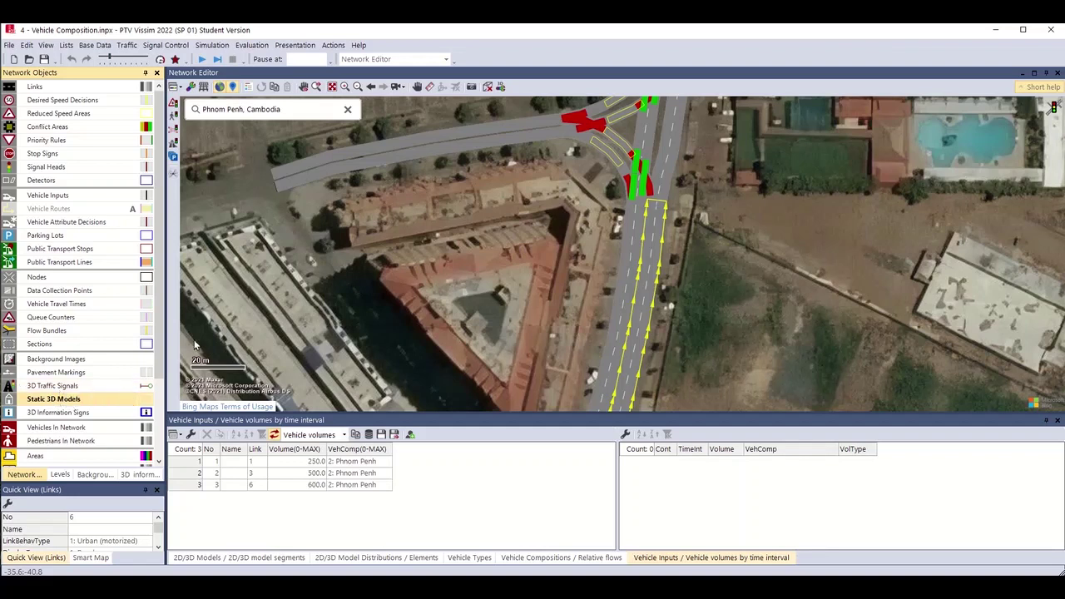
Add Hotel KA.v3d from the default Buildings models as a static 3D model on the triangular block.
{"action": "right_click", "coordinate": [458, 253]}
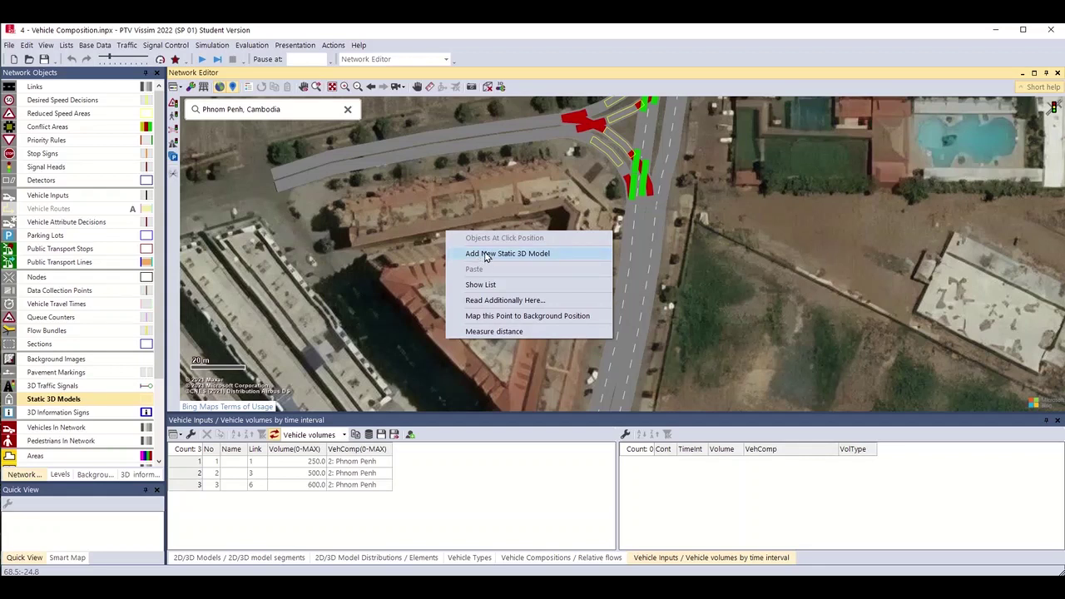
{"action": "left_click", "coordinate": [488, 257]}
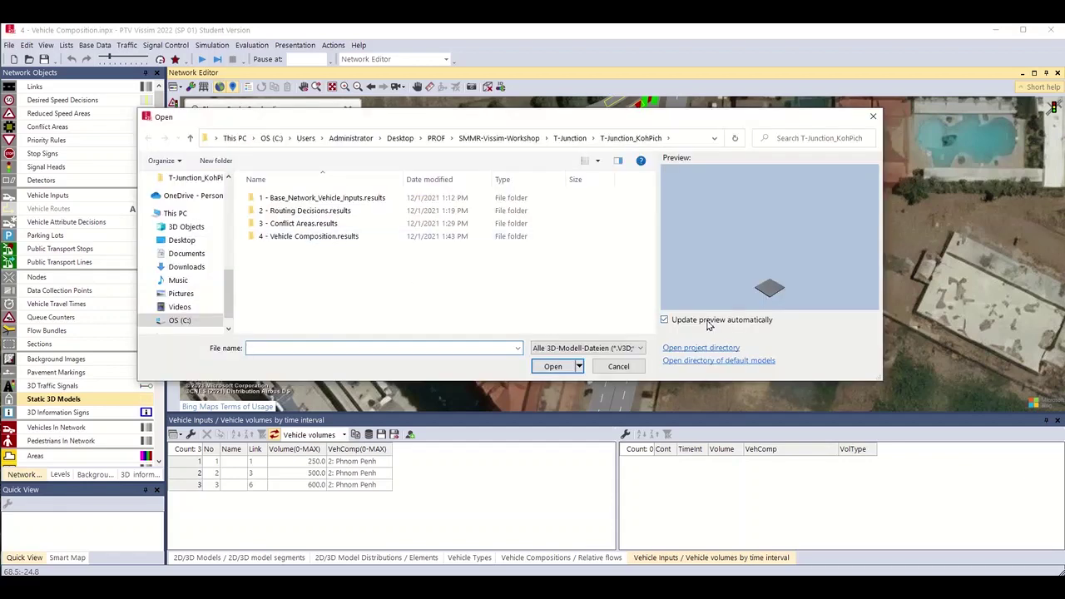
{"action": "left_click", "coordinate": [699, 361]}
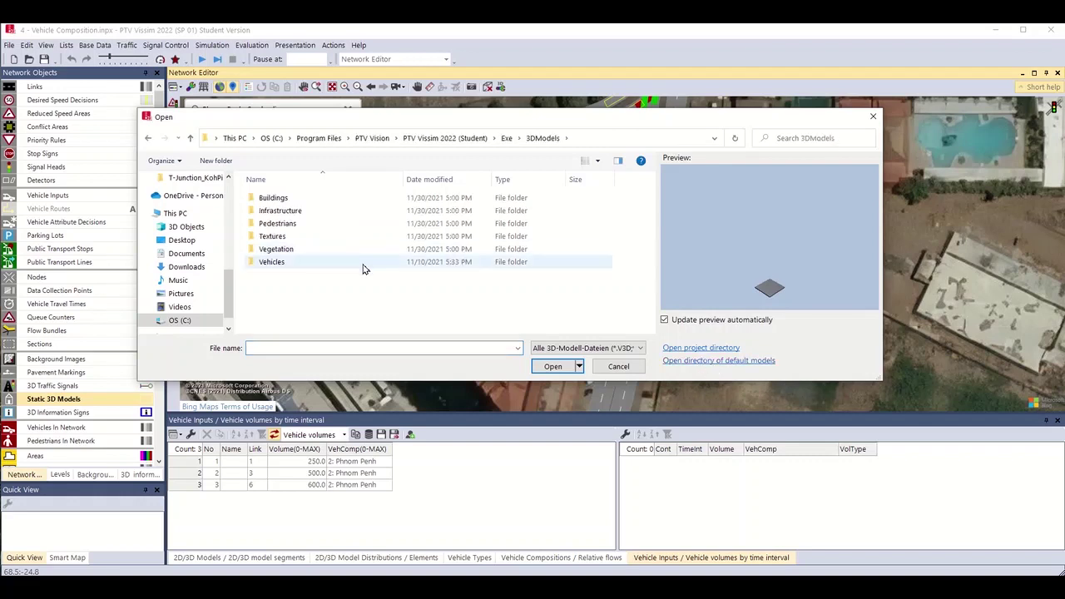
{"action": "left_click", "coordinate": [285, 201]}
{"action": "double_click", "coordinate": [285, 201]}
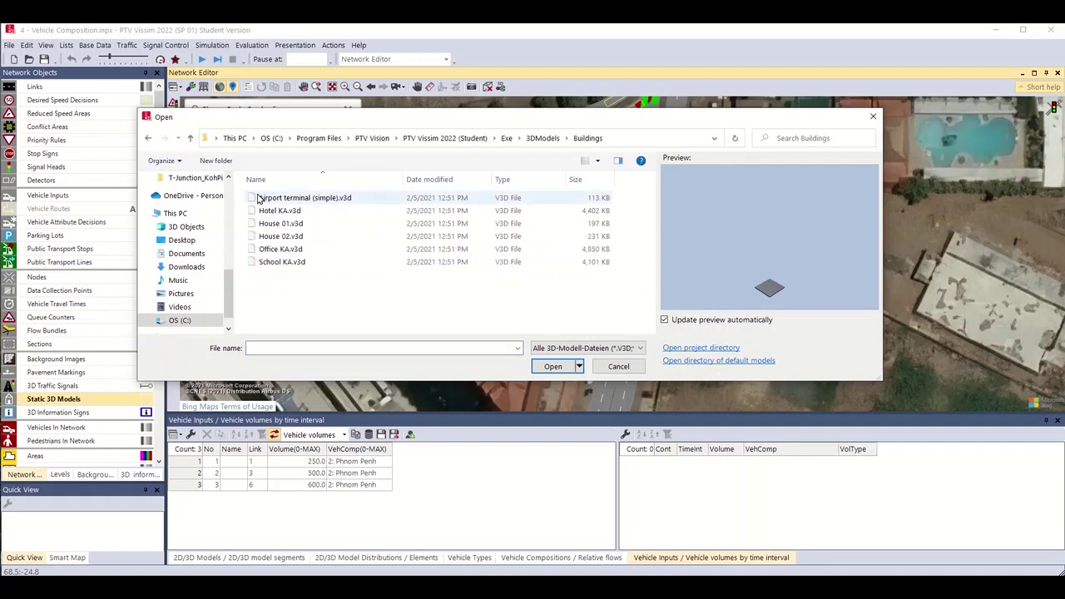
{"action": "left_click", "coordinate": [271, 203]}
{"action": "left_click", "coordinate": [270, 209]}
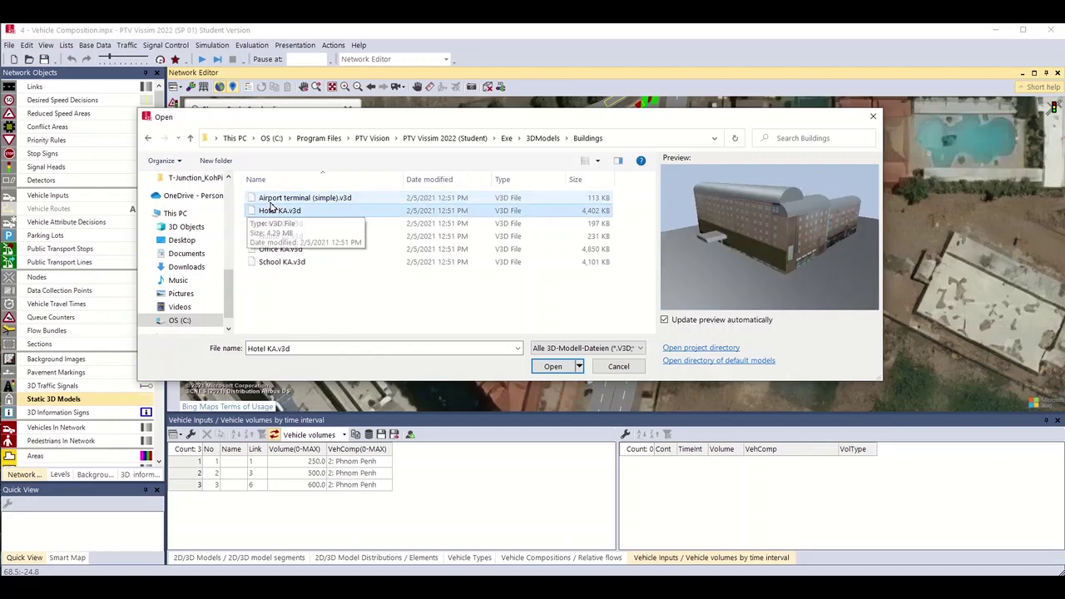
{"action": "key", "text": "Down"}
{"action": "key", "text": "Down"}
{"action": "key", "text": "Down"}
{"action": "key", "text": "Down"}
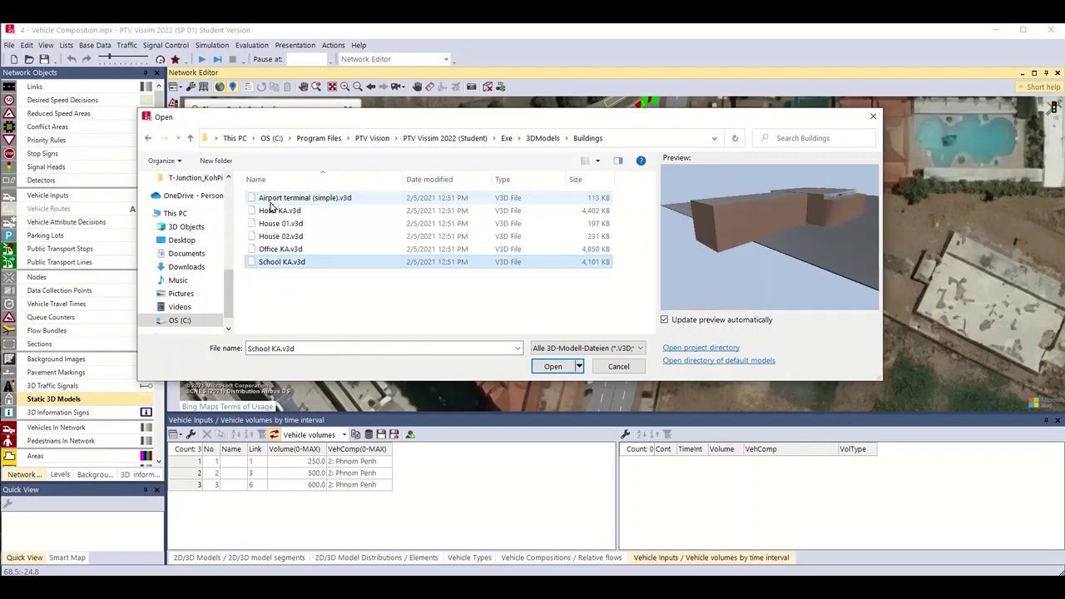
{"action": "key", "text": "Up"}
{"action": "key", "text": "Up"}
{"action": "key", "text": "Up"}
{"action": "key", "text": "Up"}
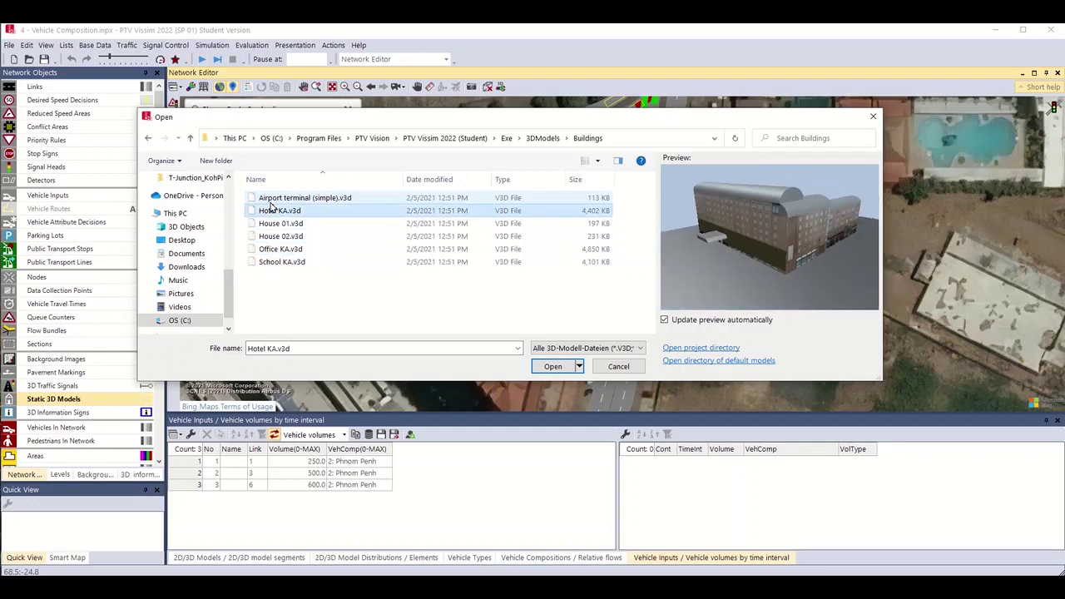
{"action": "key", "text": "Return"}
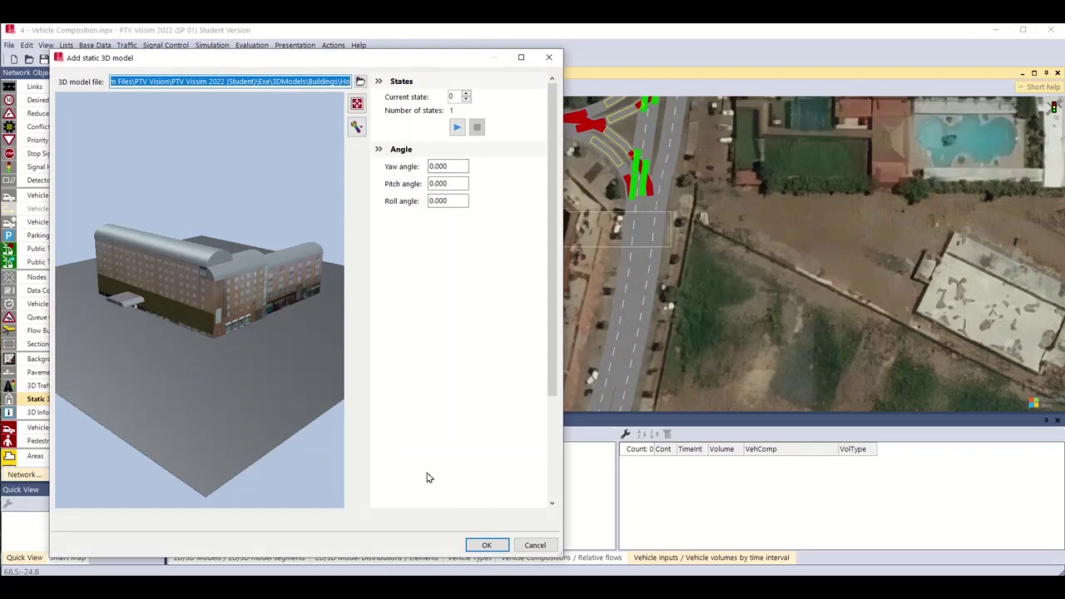
{"action": "left_click", "coordinate": [476, 549]}
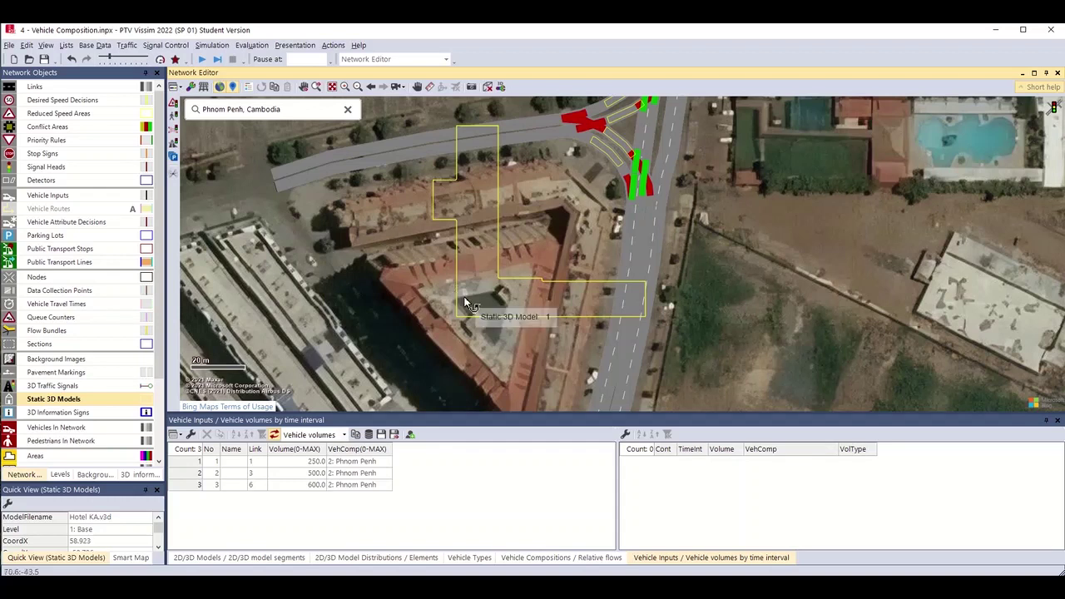
Rotate the hotel model to about 119.9°, check it in 3D, then return to 2D.
{"action": "left_click_drag", "start_coordinate": [466, 303], "coordinate": [567, 217]}
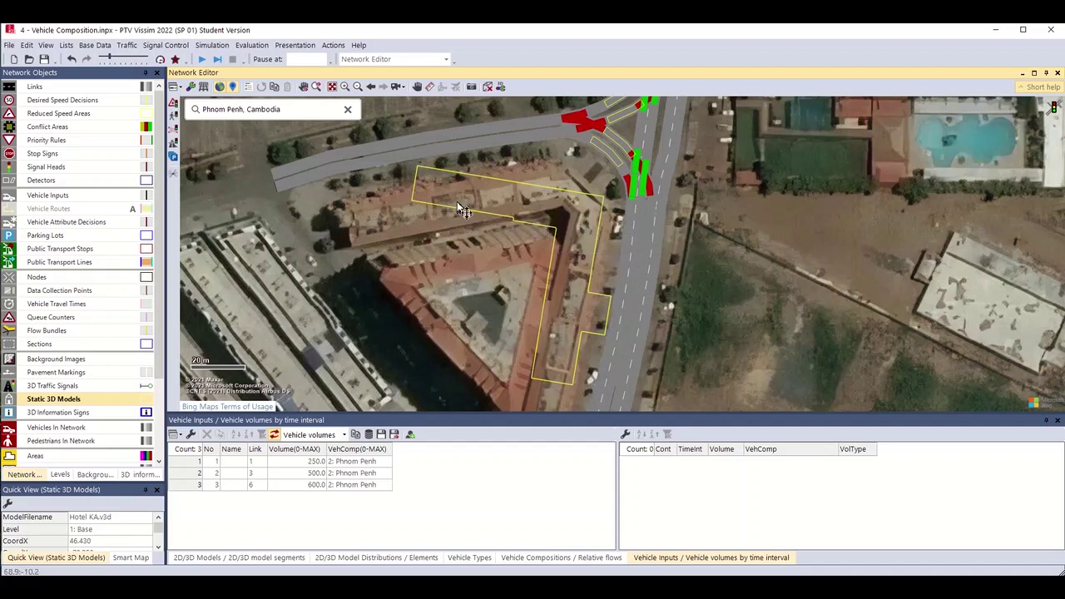
{"action": "left_click", "coordinate": [488, 87]}
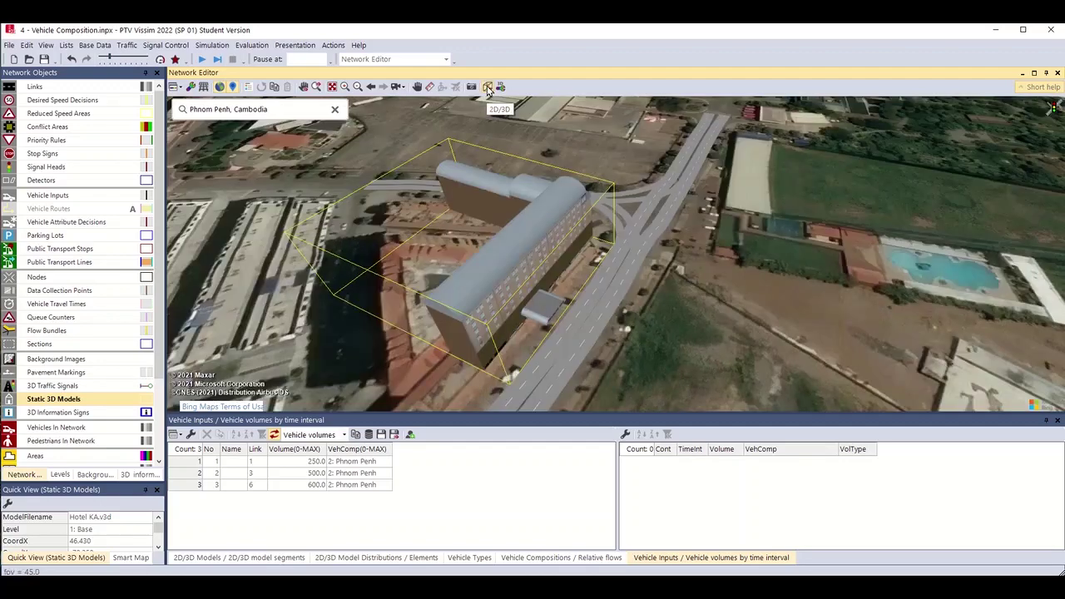
{"action": "left_click", "coordinate": [488, 87]}
{"action": "left_click", "coordinate": [488, 88]}
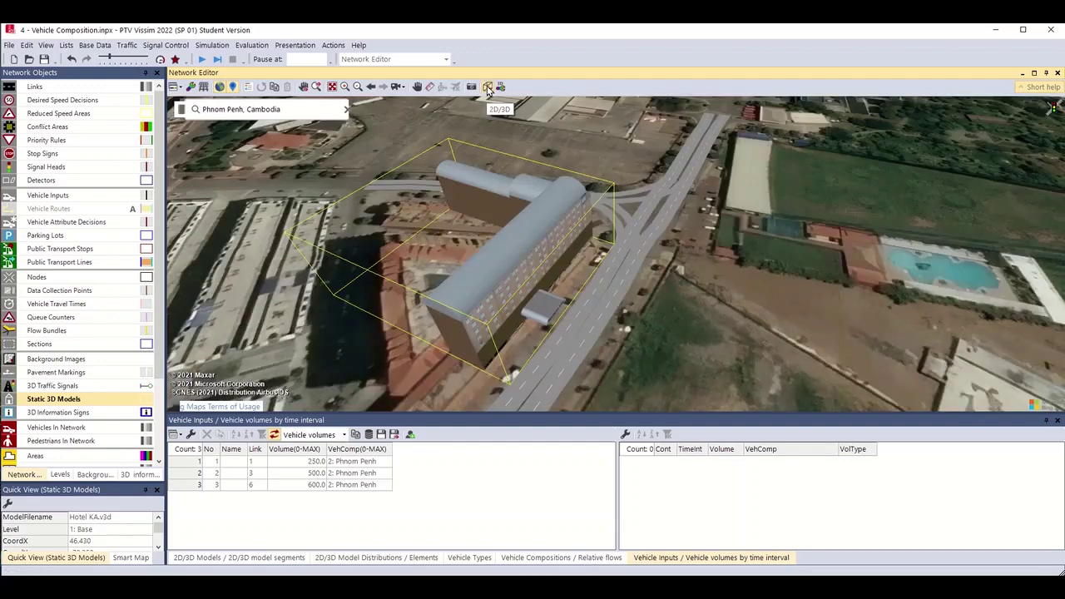
{"action": "left_click", "coordinate": [489, 88]}
{"action": "left_click", "coordinate": [489, 87]}
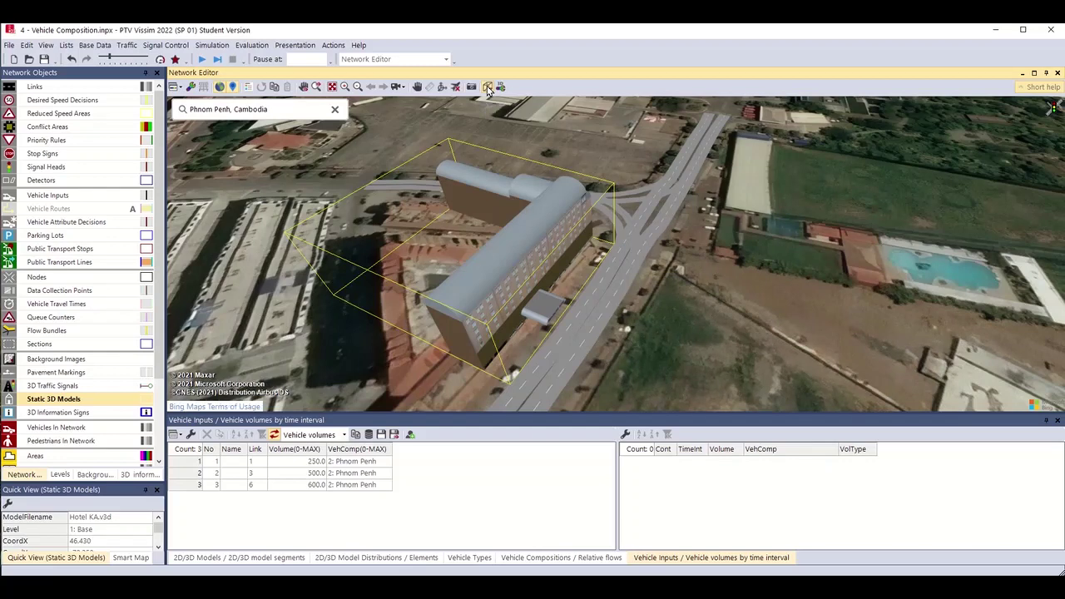
{"action": "left_click", "coordinate": [488, 87]}
Pan to the western approach and begin adding a static 3D model, cancelling the first file chooser.
{"action": "left_click_drag", "start_coordinate": [562, 142], "coordinate": [580, 237]}
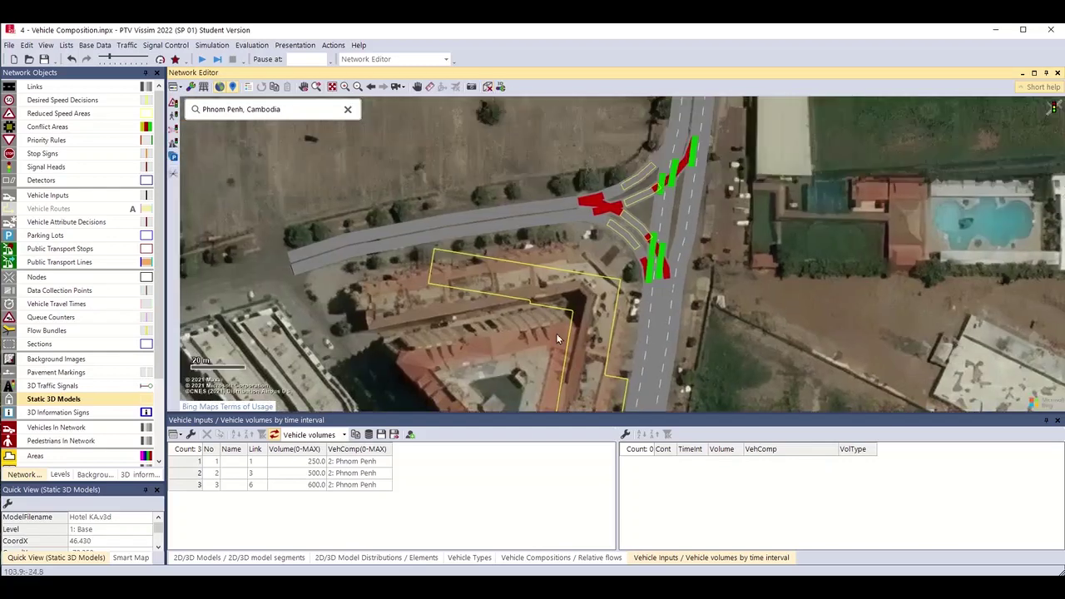
{"action": "scroll", "coordinate": [579, 237], "scroll_direction": "up", "scroll_amount": 2}
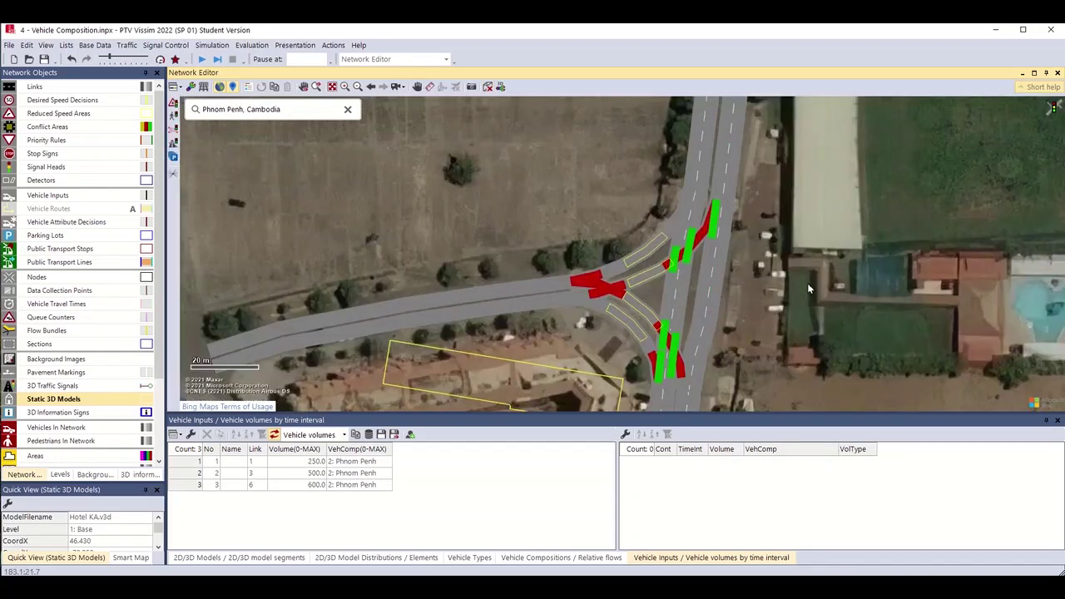
{"action": "right_click", "coordinate": [411, 245]}
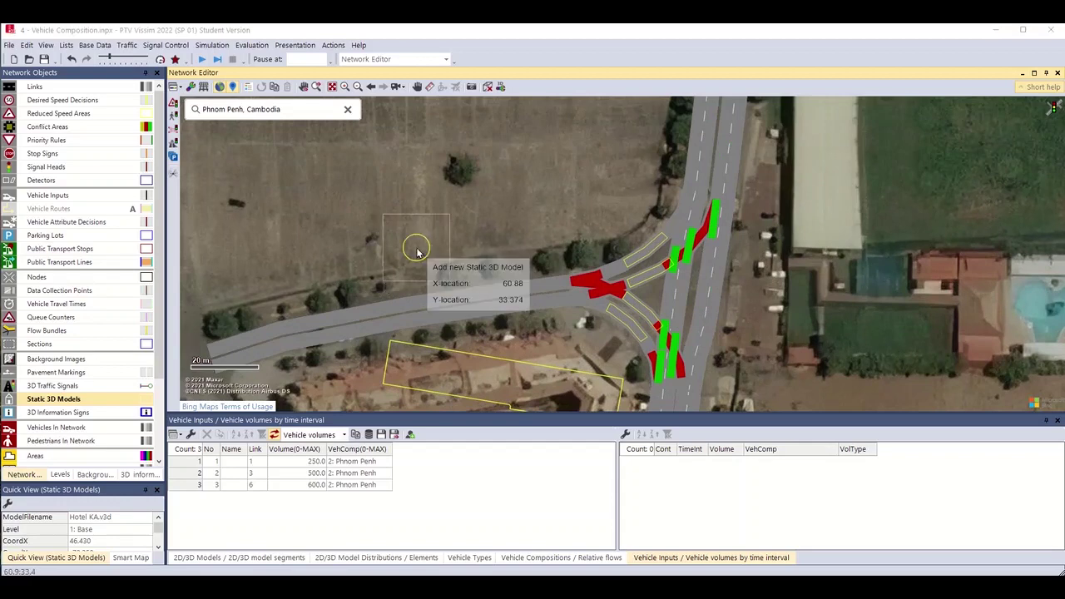
{"action": "left_click", "coordinate": [449, 251]}
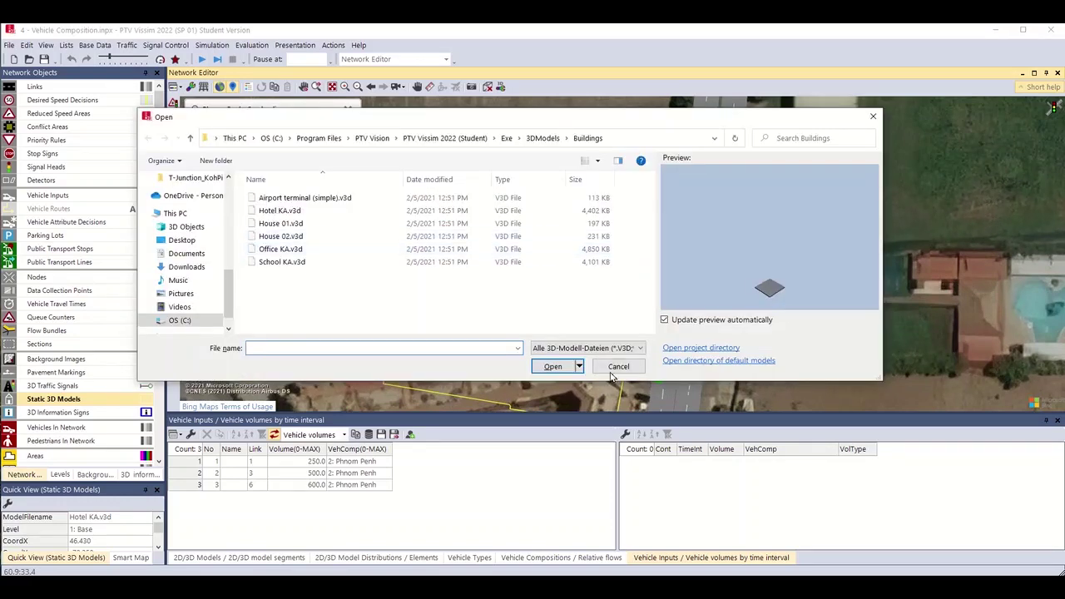
{"action": "left_click", "coordinate": [611, 369]}
Add Tree 02.v3d from the Vegetation models just north of the western road approach.
{"action": "right_click", "coordinate": [365, 284]}
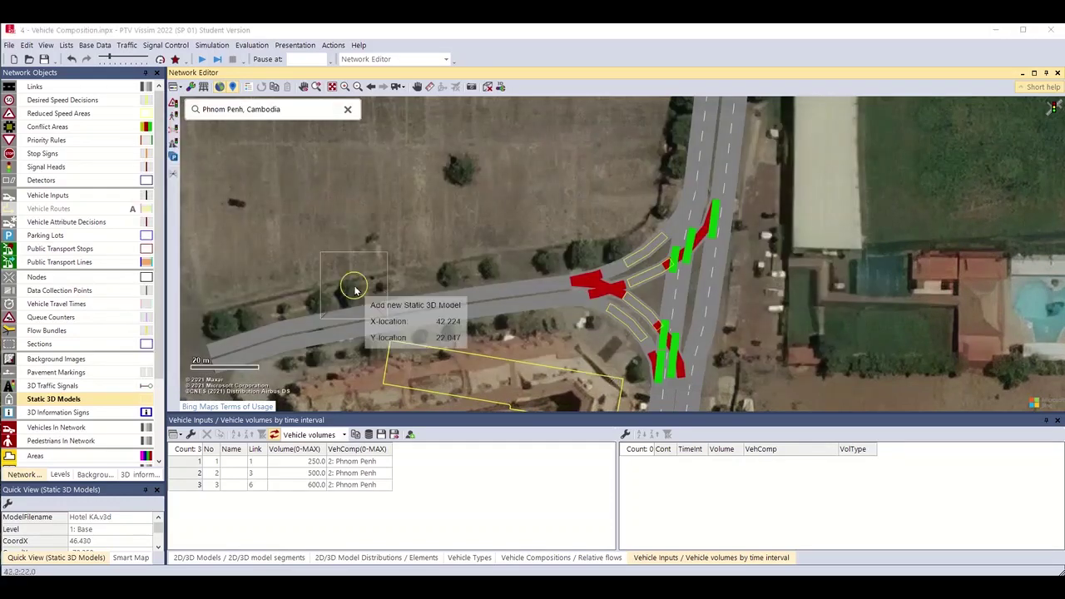
{"action": "left_click", "coordinate": [403, 290]}
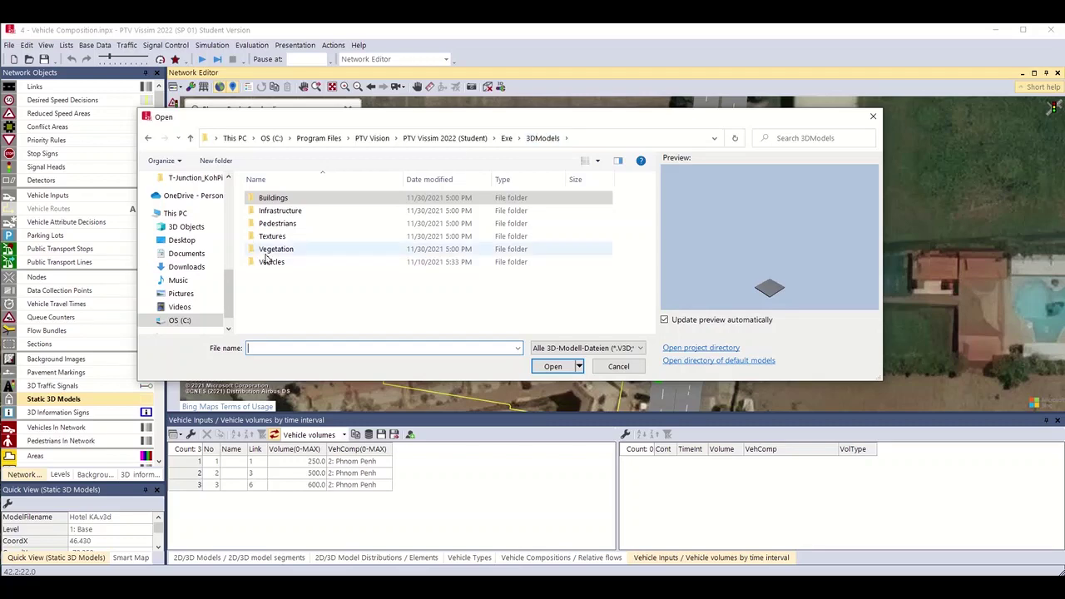
{"action": "double_click", "coordinate": [270, 250]}
{"action": "left_click", "coordinate": [282, 210]}
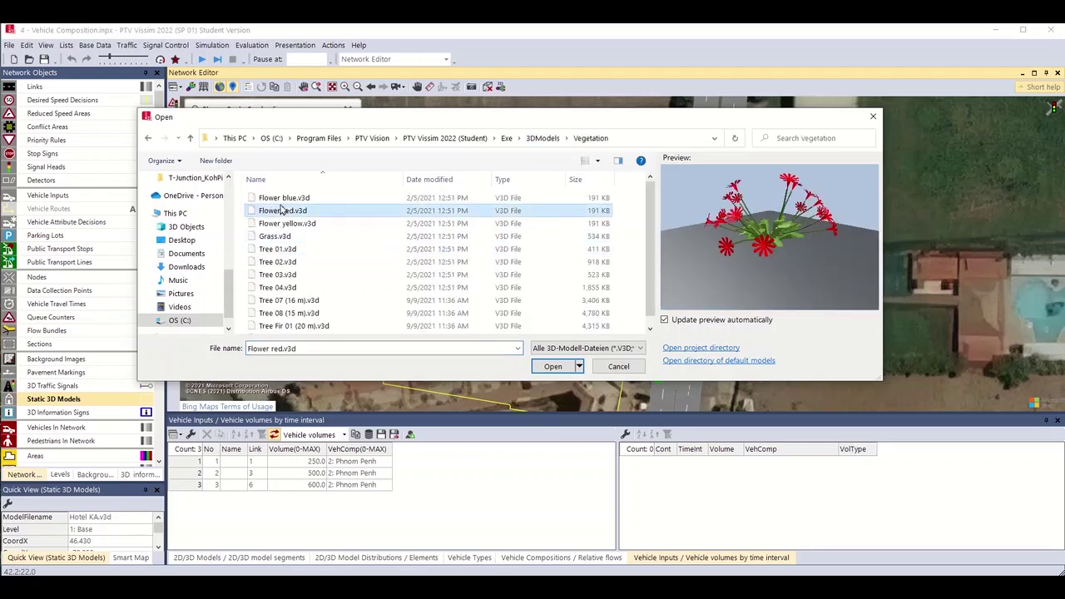
{"action": "key", "text": "Down"}
{"action": "key", "text": "Down"}
{"action": "key", "text": "Down"}
{"action": "key", "text": "Down"}
{"action": "key", "text": "Down"}
{"action": "key", "text": "Up"}
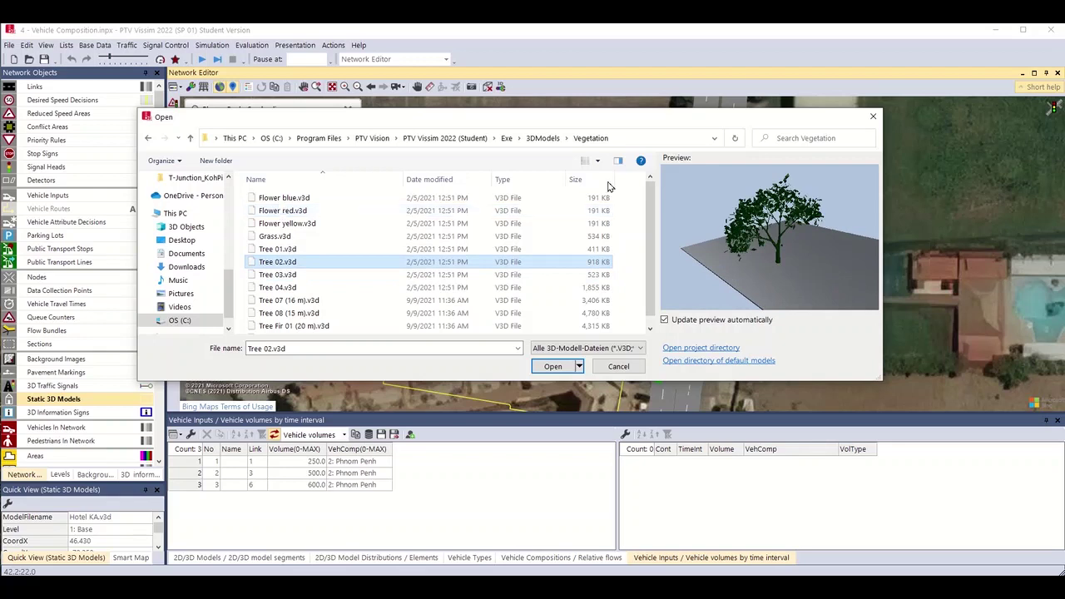
{"action": "key", "text": "Down"}
{"action": "key", "text": "Down"}
{"action": "key", "text": "Down"}
{"action": "key", "text": "Up"}
{"action": "key", "text": "Up"}
{"action": "key", "text": "Up"}
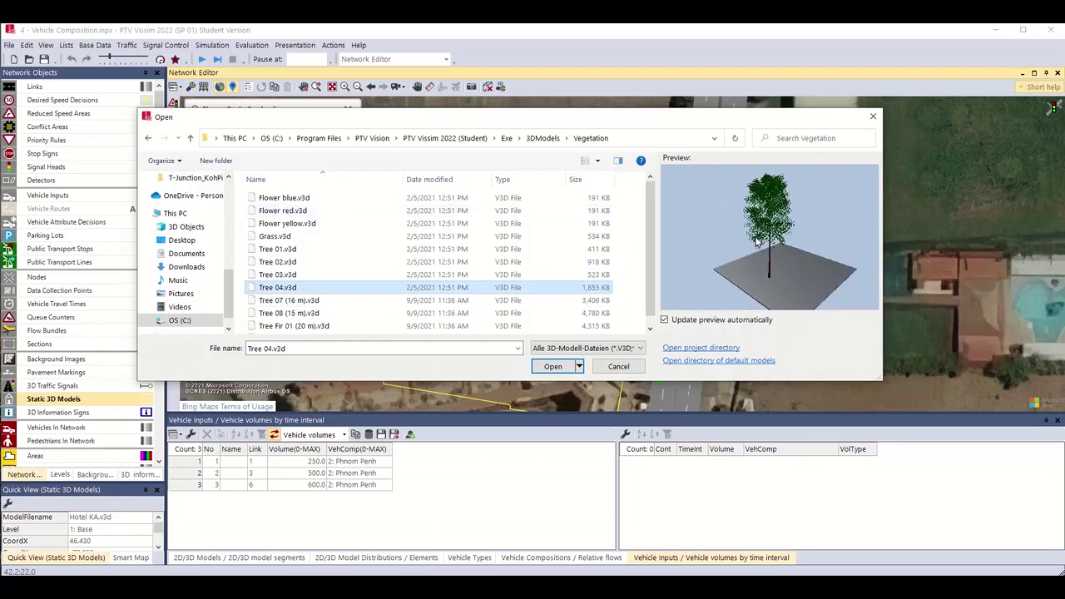
{"action": "mouse_move", "coordinate": [749, 236]}
{"action": "left_mouse_down"}
{"action": "mouse_move", "coordinate": [715, 266]}
{"action": "mouse_move", "coordinate": [763, 226]}
{"action": "left_mouse_up"}
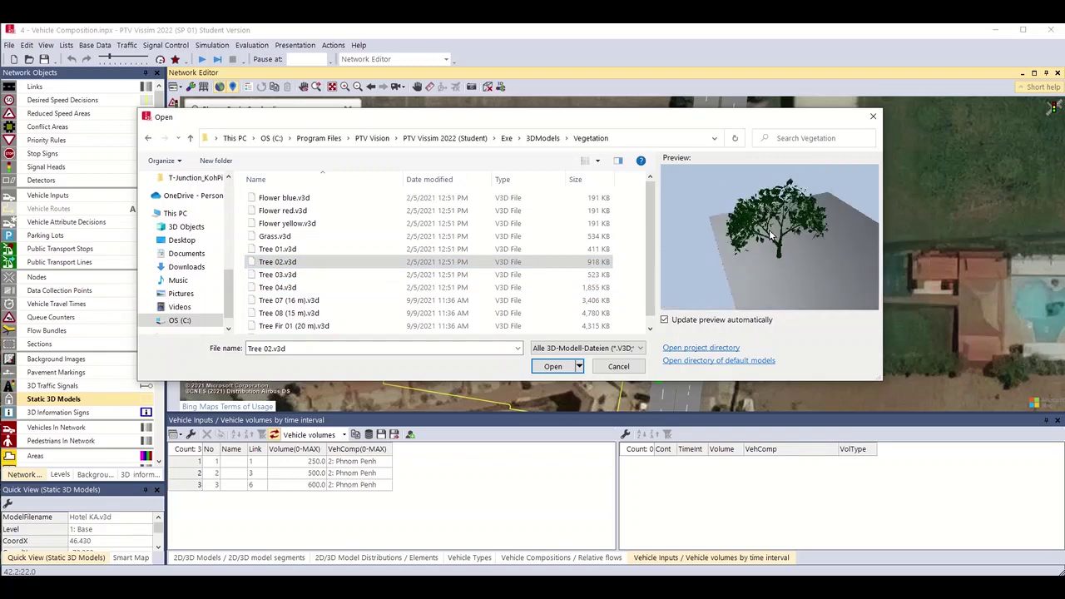
{"action": "left_click", "coordinate": [549, 365]}
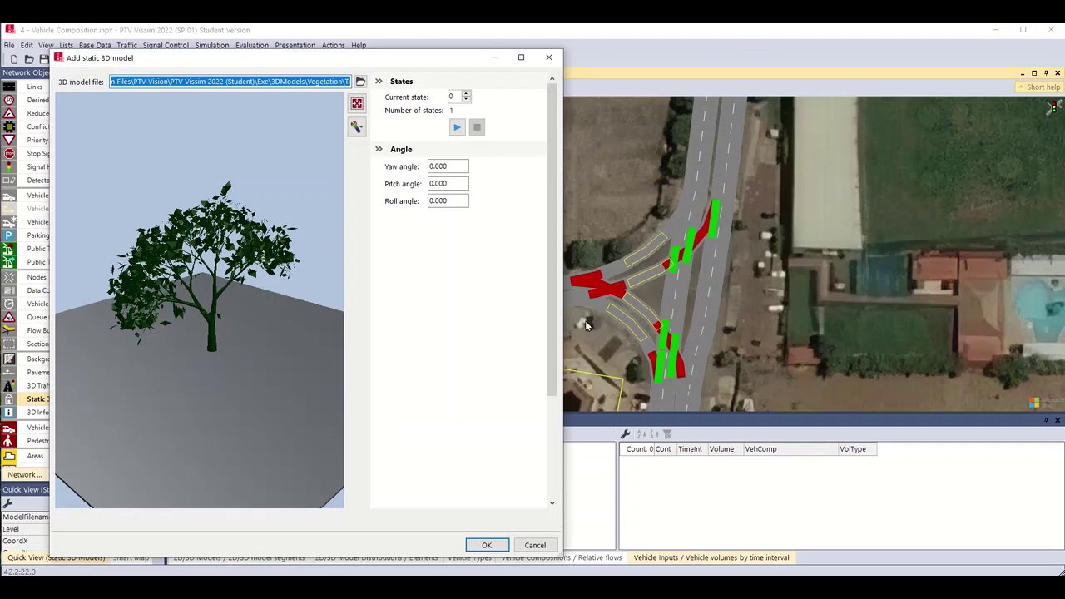
{"action": "left_click", "coordinate": [491, 545]}
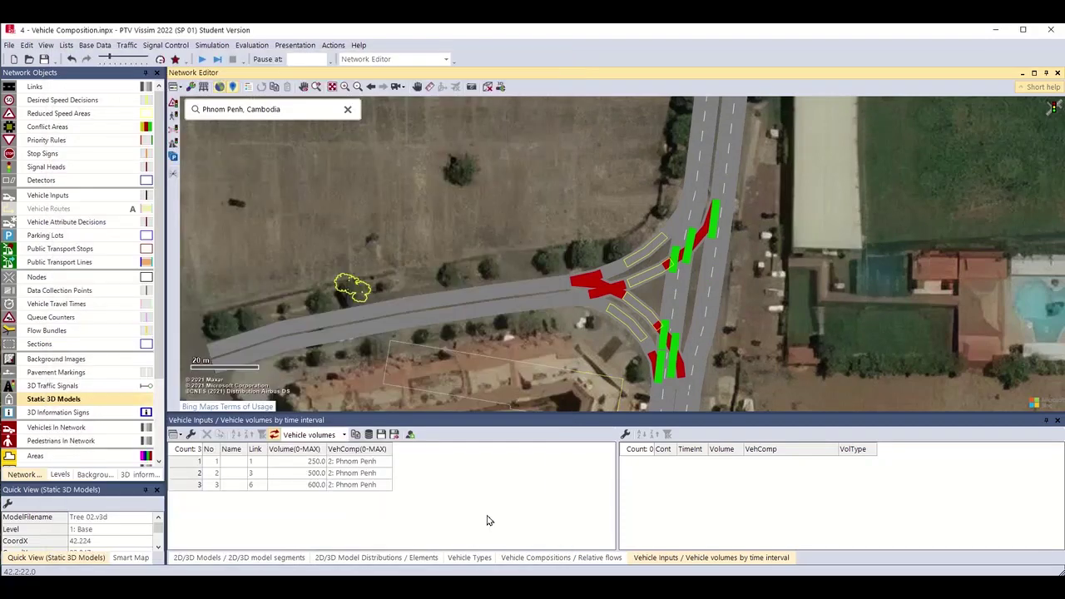
Rotate the tree and place copies of it along the western road.
{"action": "scroll", "coordinate": [420, 295], "scroll_direction": "up", "scroll_amount": 2}
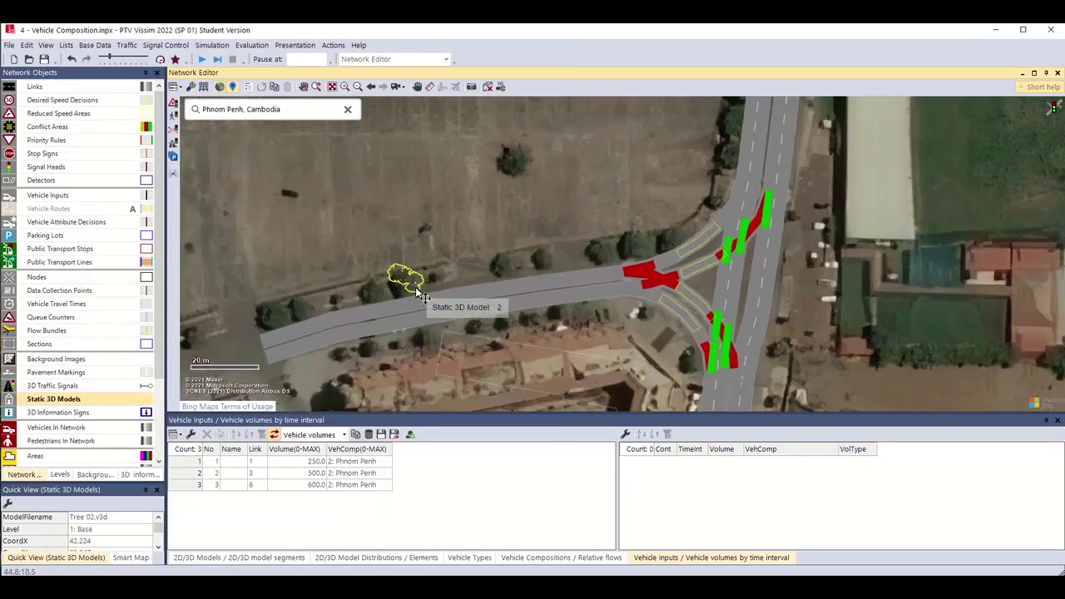
{"action": "scroll", "coordinate": [420, 296], "scroll_direction": "down", "scroll_amount": 4}
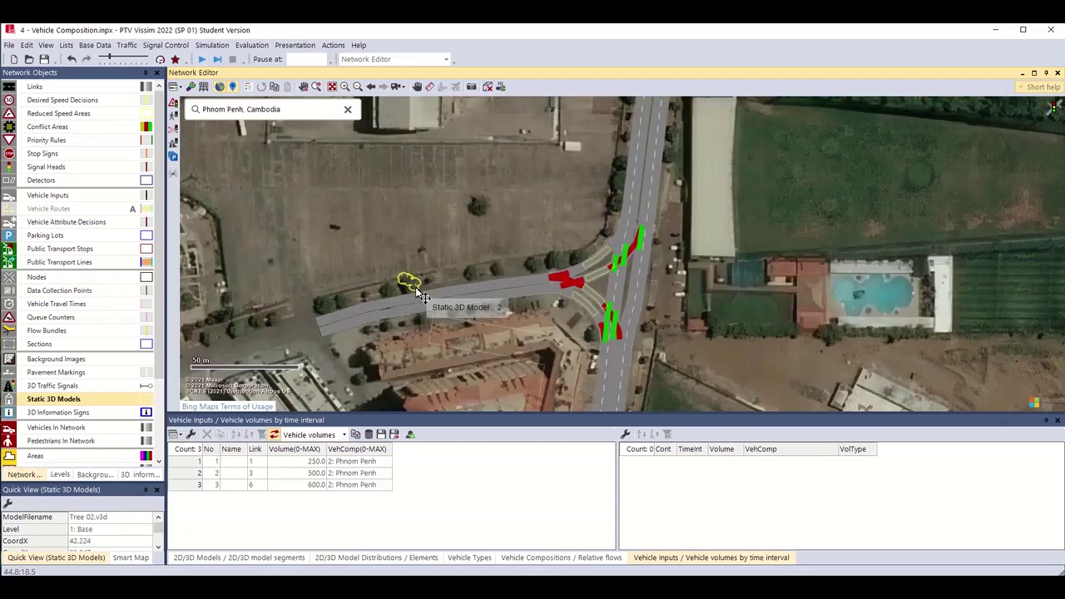
{"action": "scroll", "coordinate": [420, 295], "scroll_direction": "up", "scroll_amount": 3}
{"action": "mouse_move", "coordinate": [413, 285]}
{"action": "left_mouse_down"}
{"action": "mouse_move", "coordinate": [426, 283]}
{"action": "mouse_move", "coordinate": [407, 288]}
{"action": "mouse_move", "coordinate": [404, 276]}
{"action": "left_mouse_up"}
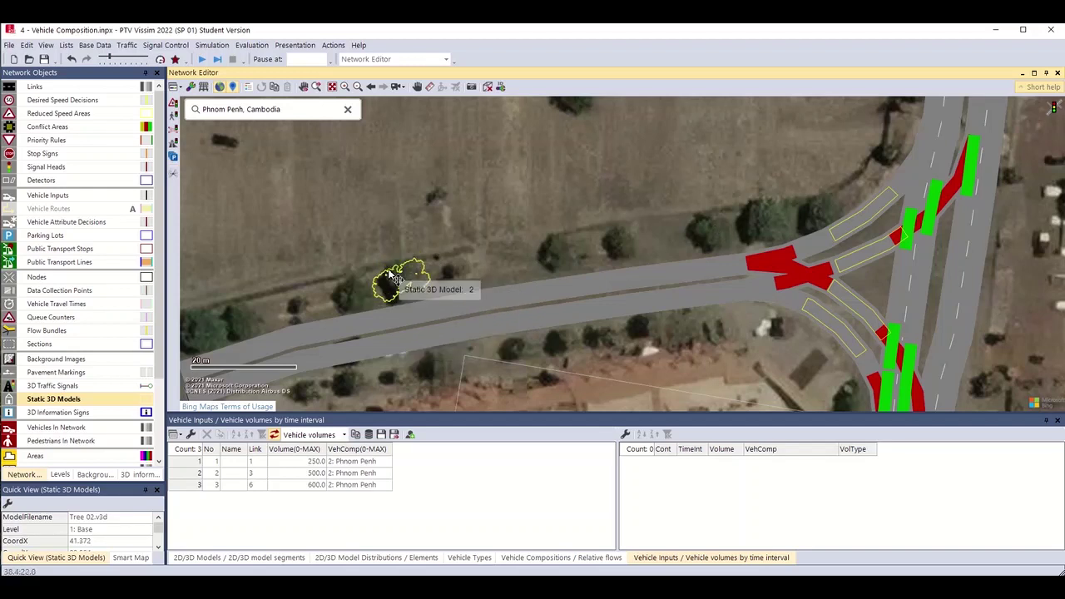
{"action": "left_click_drag", "start_coordinate": [416, 278], "coordinate": [211, 320]}
{"action": "left_click_drag", "start_coordinate": [279, 252], "coordinate": [471, 183]}
{"action": "left_click_drag", "start_coordinate": [409, 258], "coordinate": [559, 315]}
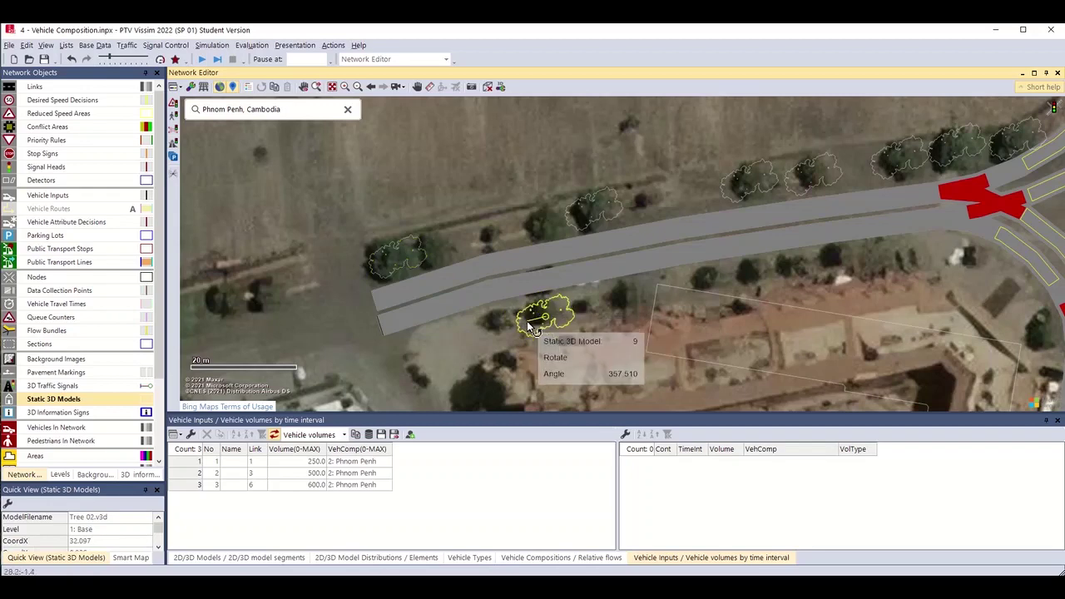
Duplicate the trees 11 m along the northern road and shift one tree about 3 m.
{"action": "left_click_drag", "start_coordinate": [819, 208], "coordinate": [774, 347]}
{"action": "left_click_drag", "start_coordinate": [779, 220], "coordinate": [795, 179]}
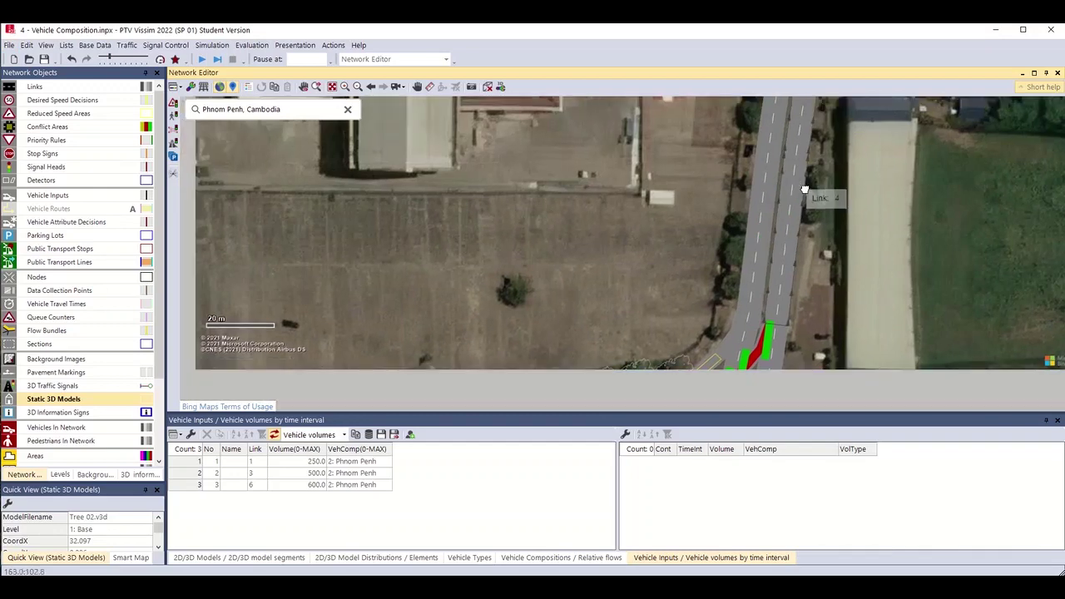
{"action": "left_click_drag", "start_coordinate": [645, 366], "coordinate": [737, 209]}
{"action": "left_click", "coordinate": [473, 338]}
{"action": "left_click_drag", "start_coordinate": [472, 338], "coordinate": [520, 289]}
{"action": "left_click", "coordinate": [683, 250]}
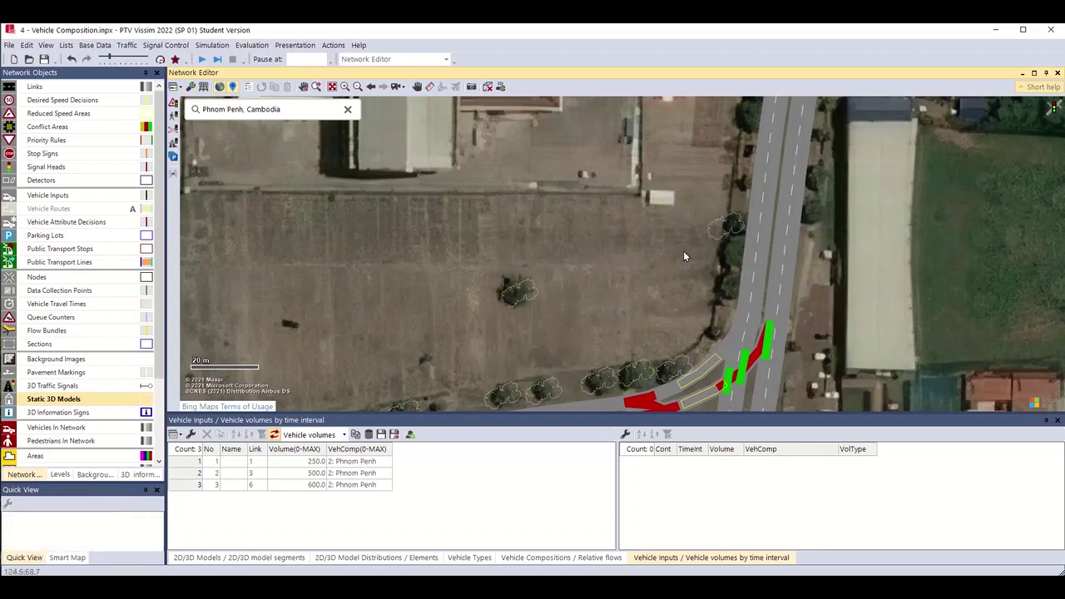
{"action": "left_click_drag", "start_coordinate": [683, 250], "coordinate": [583, 274]}
{"action": "scroll", "coordinate": [636, 268], "scroll_direction": "up", "scroll_amount": 1}
{"action": "scroll", "coordinate": [617, 268], "scroll_direction": "up", "scroll_amount": 1}
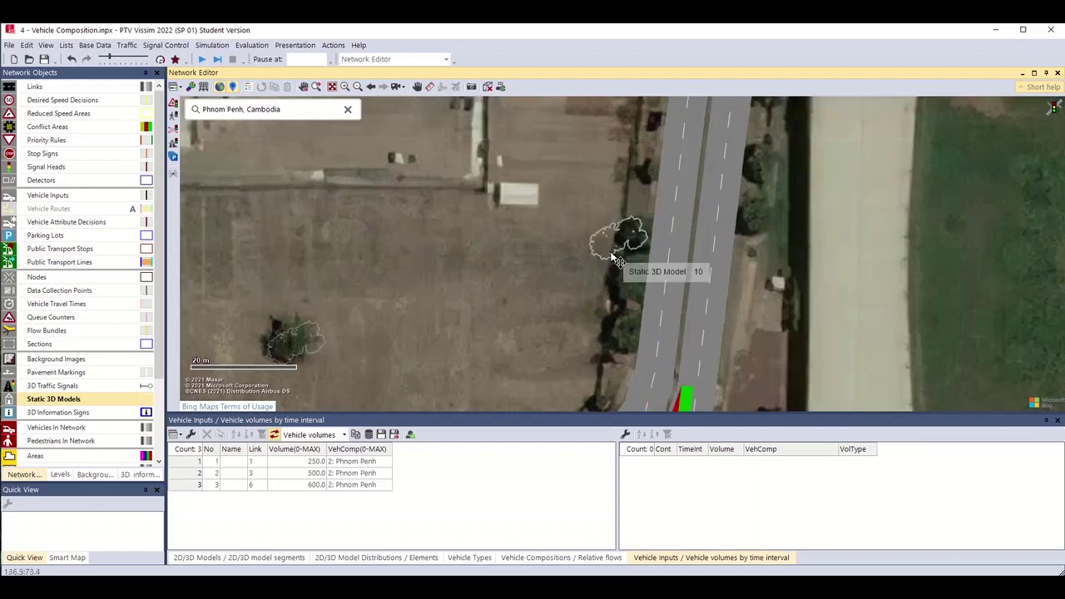
{"action": "left_click_drag", "start_coordinate": [617, 238], "coordinate": [630, 329]}
Copy the upper tree further along the road's edge to extend the row.
{"action": "left_click", "coordinate": [639, 234]}
{"action": "left_click_drag", "start_coordinate": [637, 233], "coordinate": [754, 216]}
{"action": "left_click", "coordinate": [891, 221]}
{"action": "scroll", "coordinate": [893, 224], "scroll_direction": "down", "scroll_amount": 2}
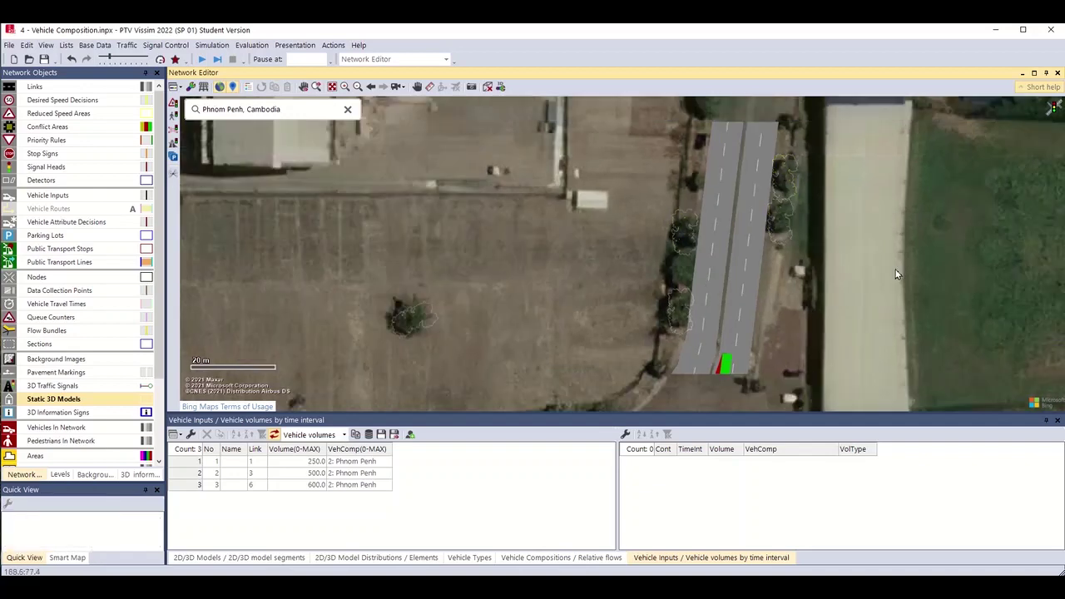
{"action": "left_click_drag", "start_coordinate": [899, 323], "coordinate": [905, 133]}
{"action": "left_click_drag", "start_coordinate": [884, 298], "coordinate": [867, 116]}
{"action": "scroll", "coordinate": [787, 313], "scroll_direction": "up", "scroll_amount": 2}
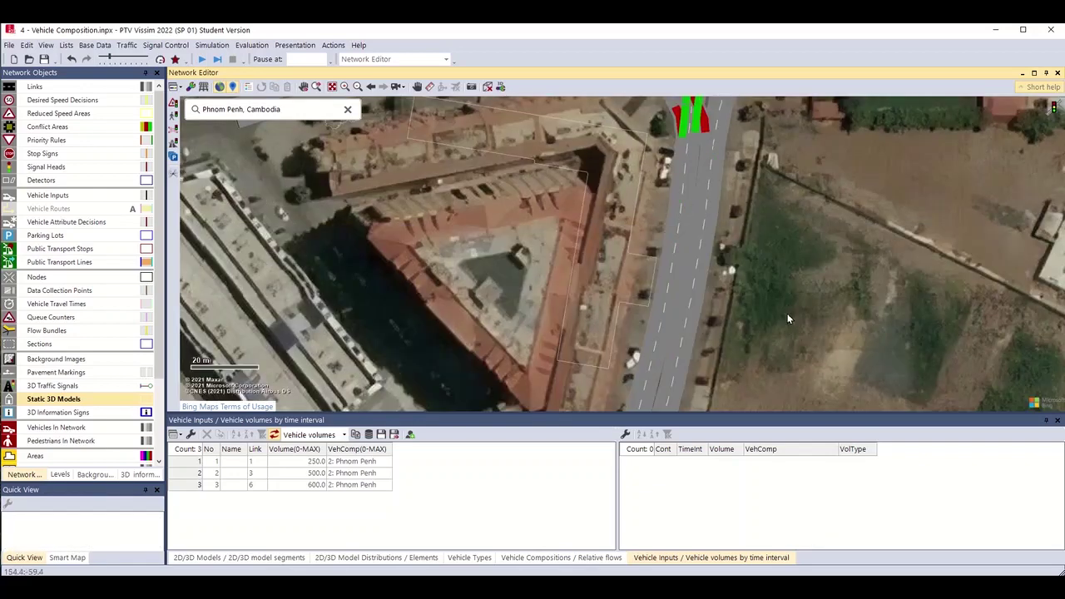
{"action": "scroll", "coordinate": [847, 223], "scroll_direction": "down", "scroll_amount": 3}
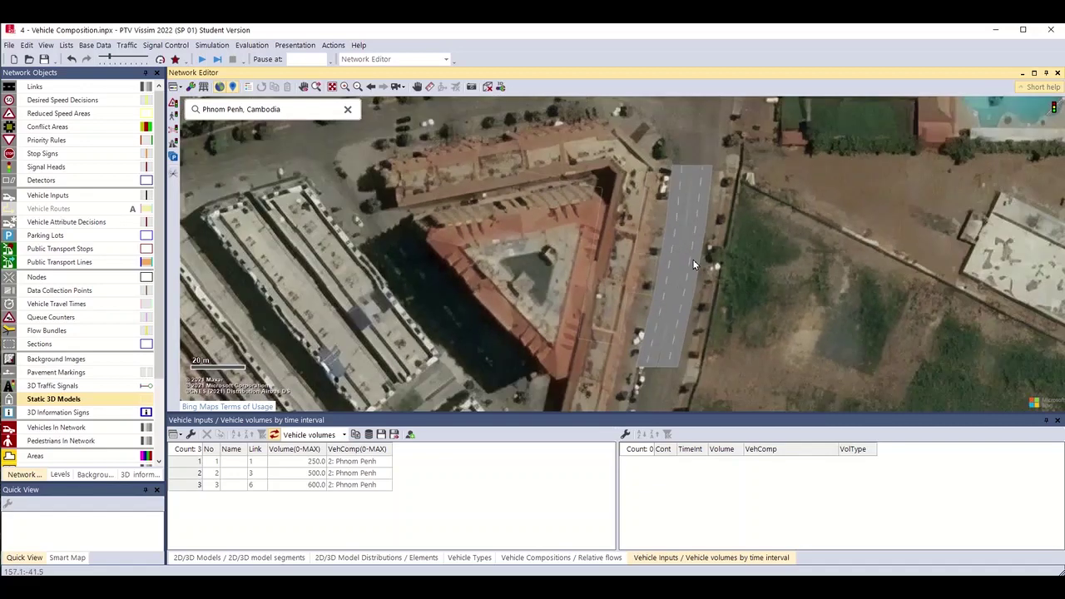
Add Bench.v3d from the 3DModels Infrastructure folder as a static 3D model south of the junction.
{"action": "left_click", "coordinate": [769, 298]}
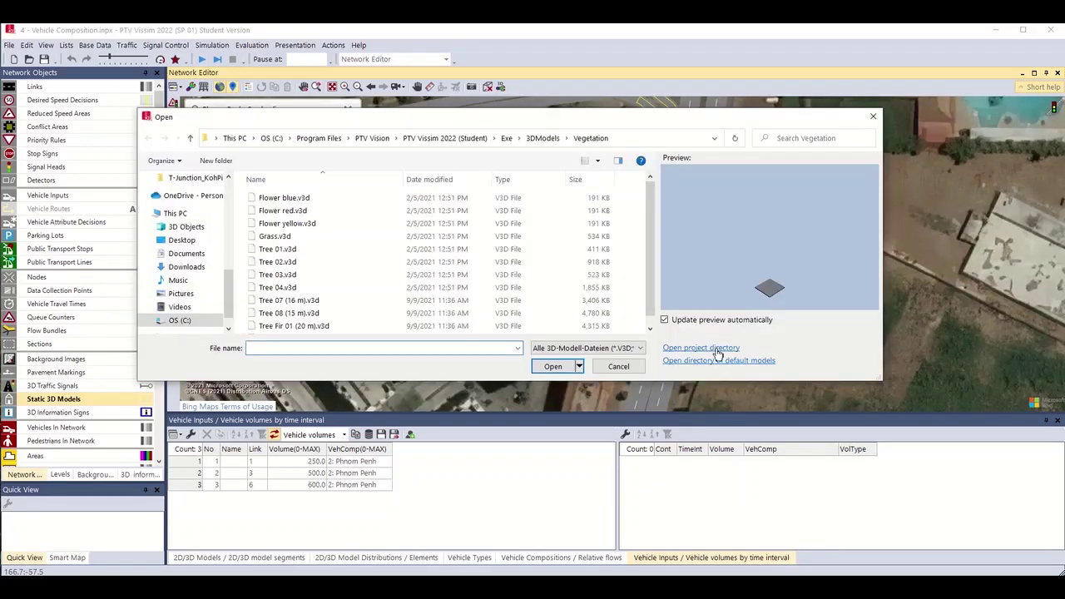
{"action": "left_click", "coordinate": [541, 138]}
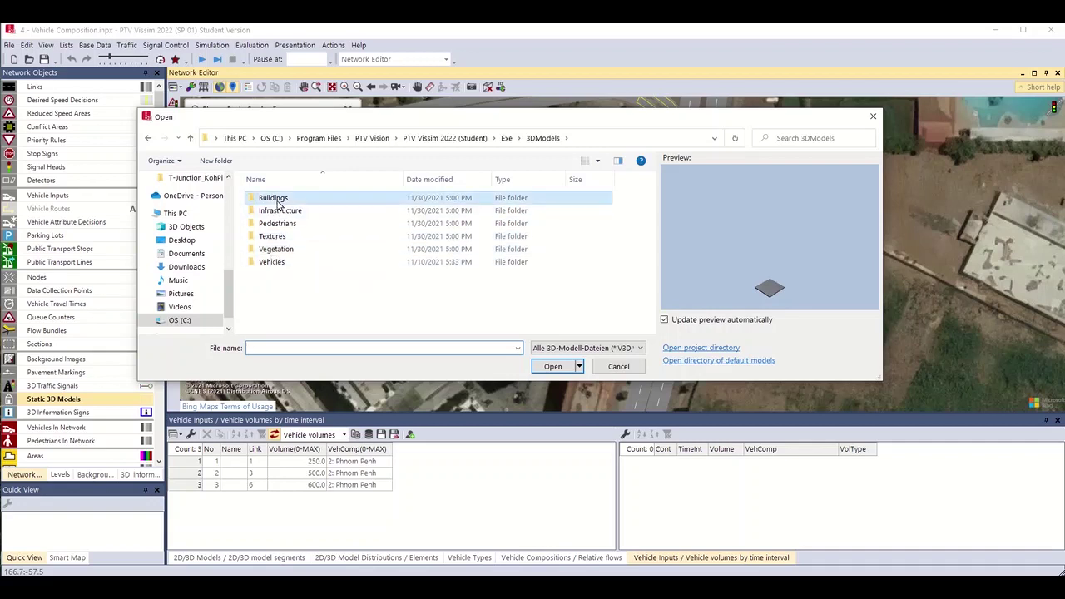
{"action": "double_click", "coordinate": [278, 210]}
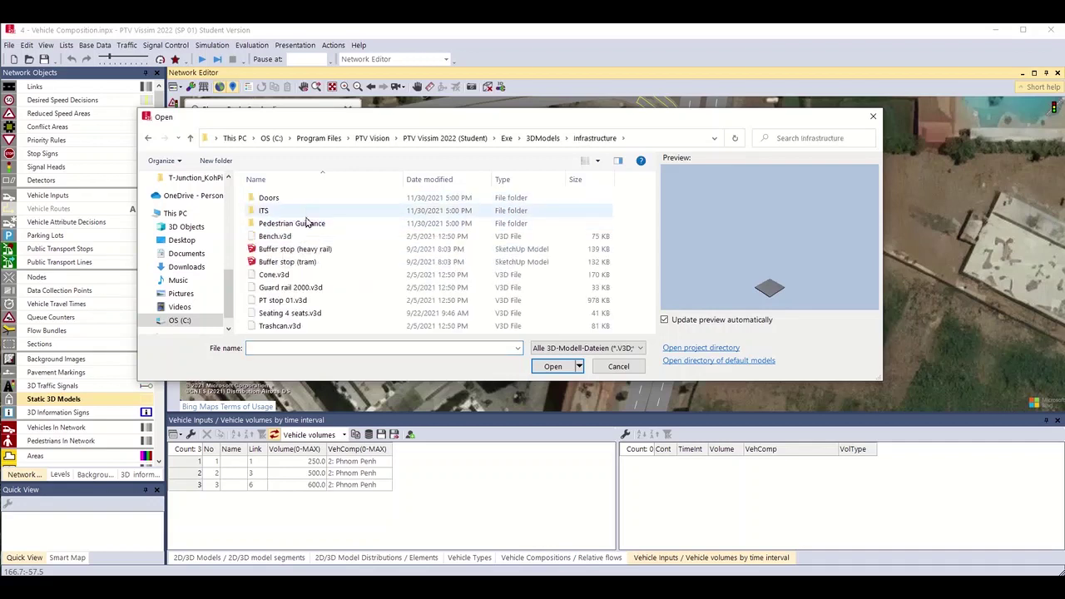
{"action": "left_click", "coordinate": [288, 238]}
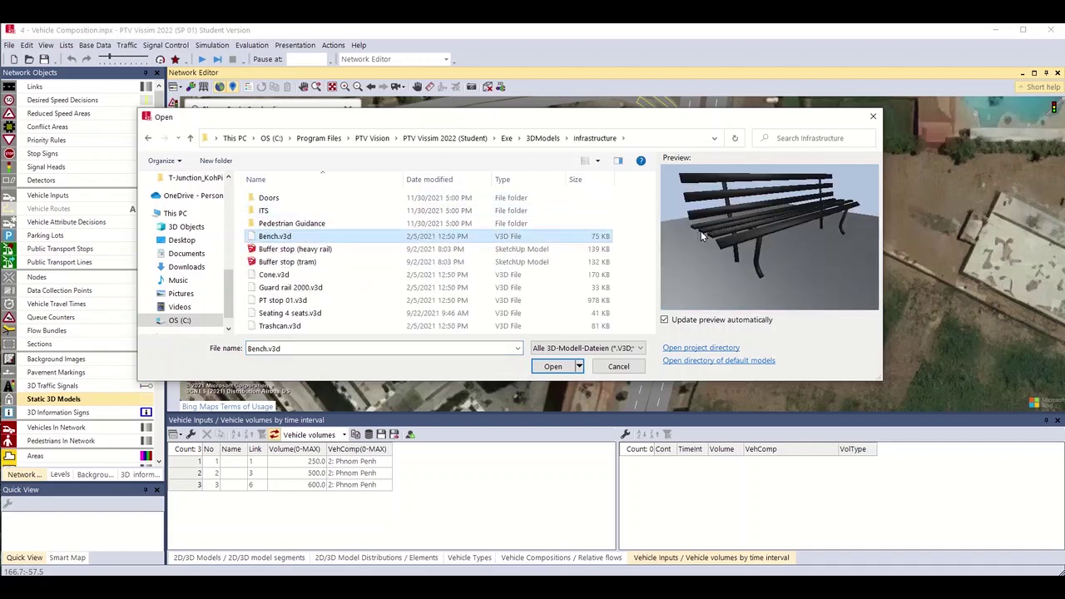
{"action": "left_click", "coordinate": [283, 300]}
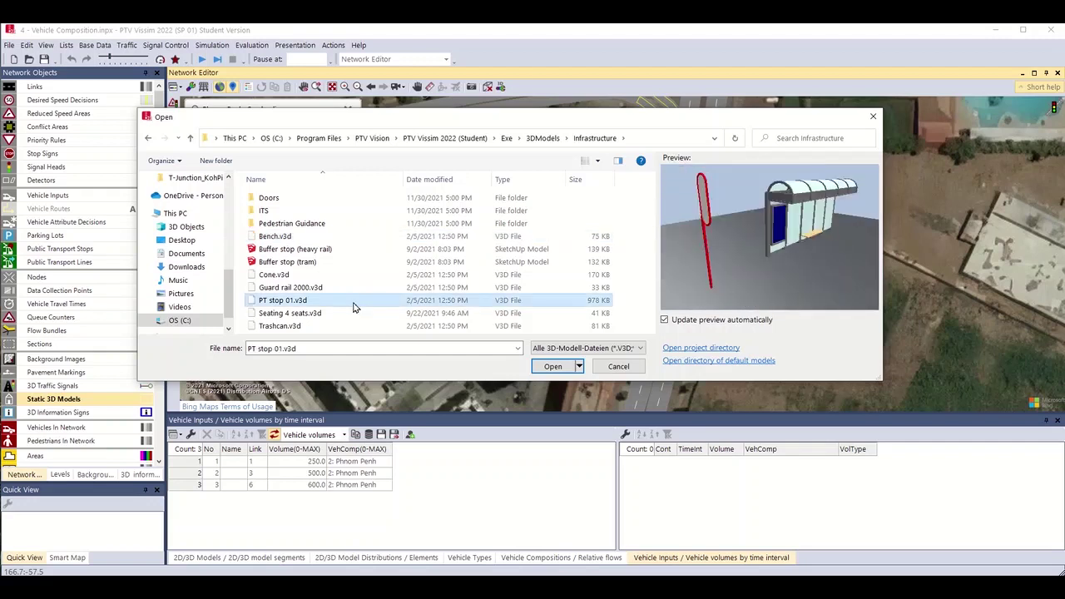
{"action": "key", "text": "Down"}
{"action": "key", "text": "Down"}
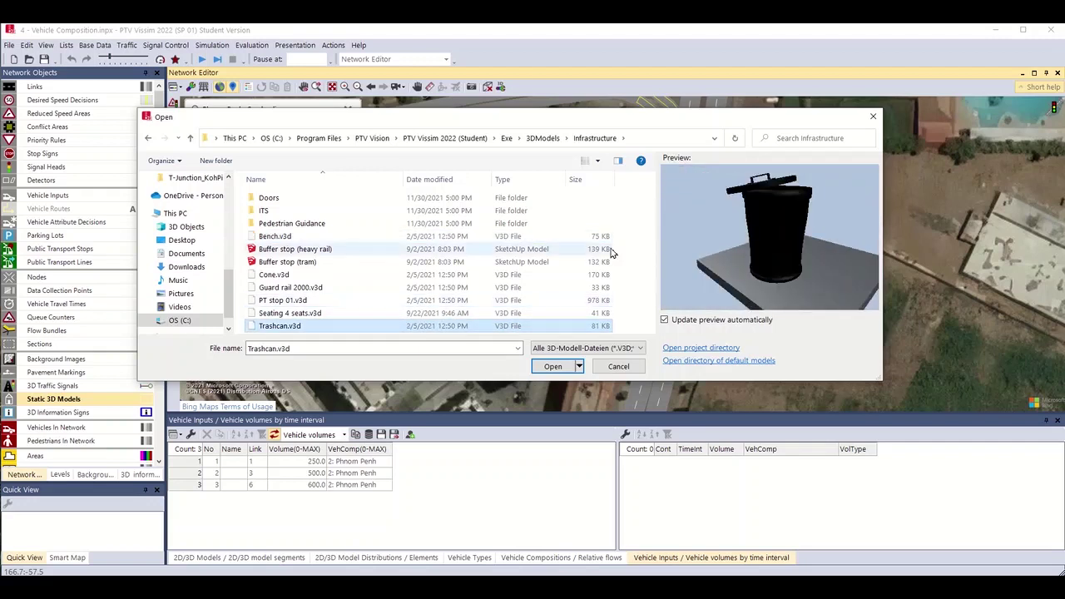
{"action": "key", "text": "Up"}
{"action": "key", "text": "Up"}
{"action": "key", "text": "Up"}
{"action": "key", "text": "Up"}
{"action": "key", "text": "Up"}
{"action": "key", "text": "Up"}
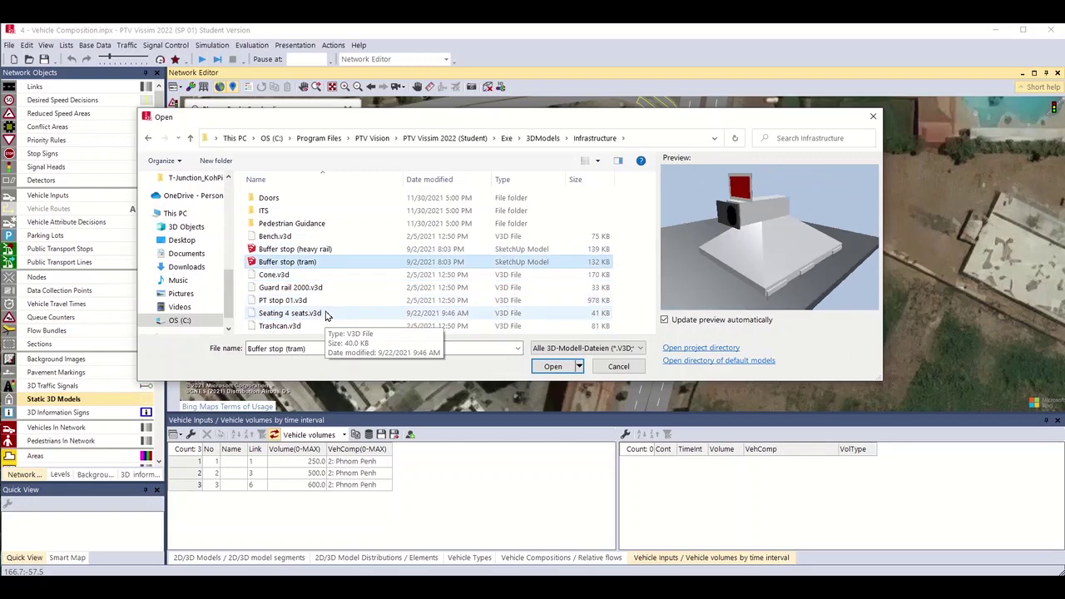
{"action": "key", "text": "Return"}
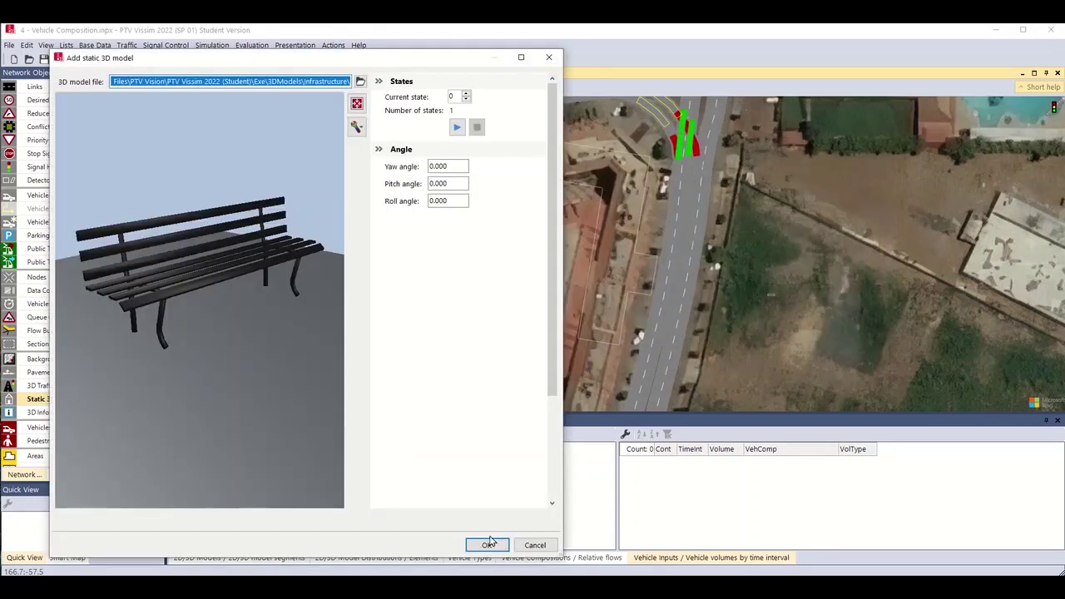
{"action": "left_click", "coordinate": [502, 546]}
Select the bench and drag it left and up beside the western approach road.
{"action": "scroll", "coordinate": [727, 253], "scroll_direction": "up", "scroll_amount": 4}
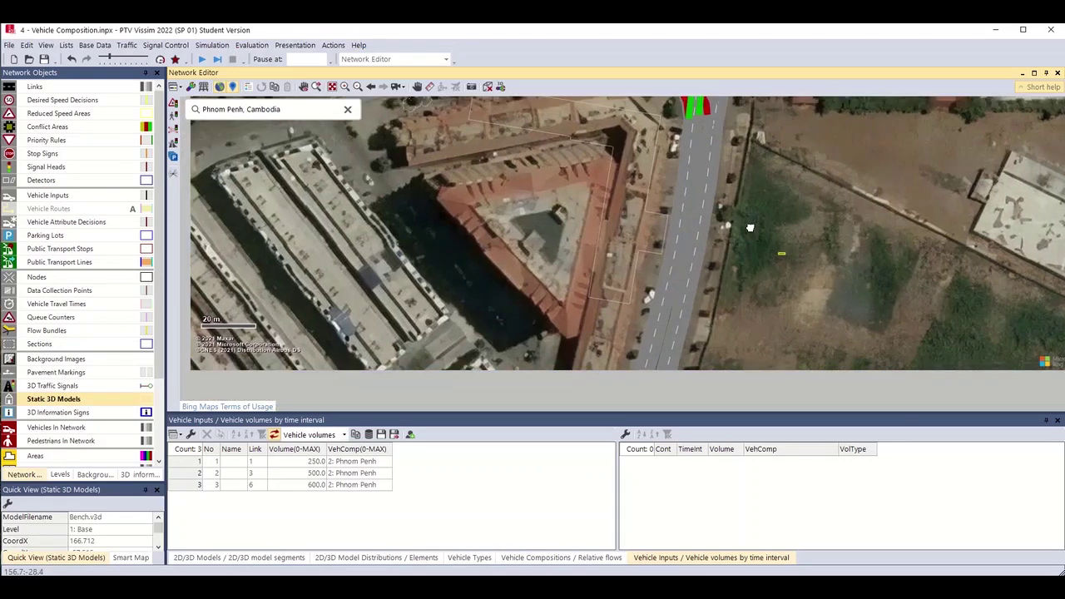
{"action": "scroll", "coordinate": [772, 258], "scroll_direction": "up", "scroll_amount": 3}
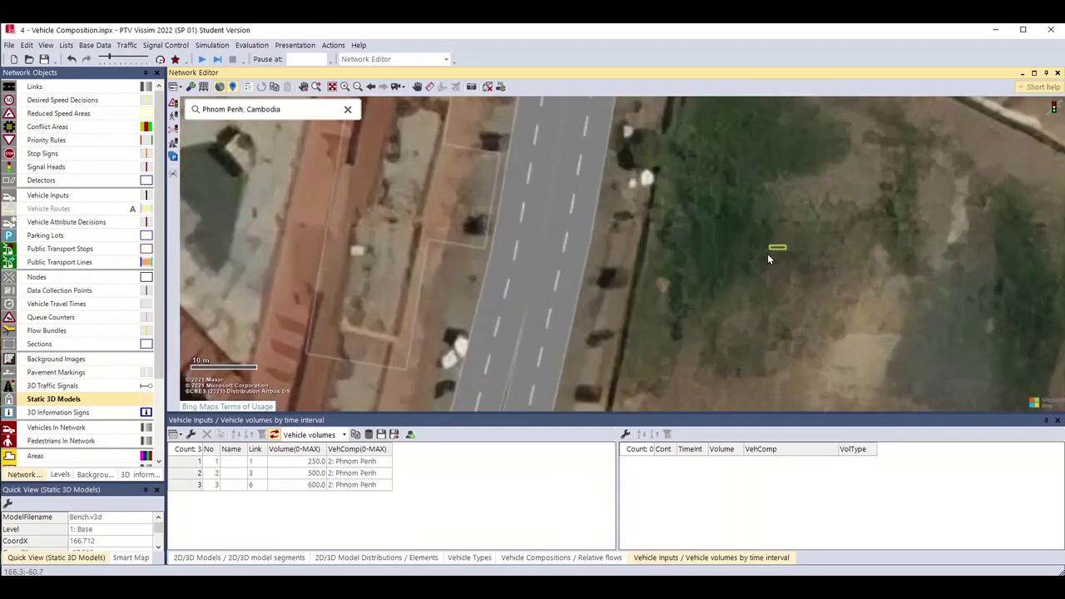
{"action": "left_click_drag", "start_coordinate": [780, 239], "coordinate": [569, 185]}
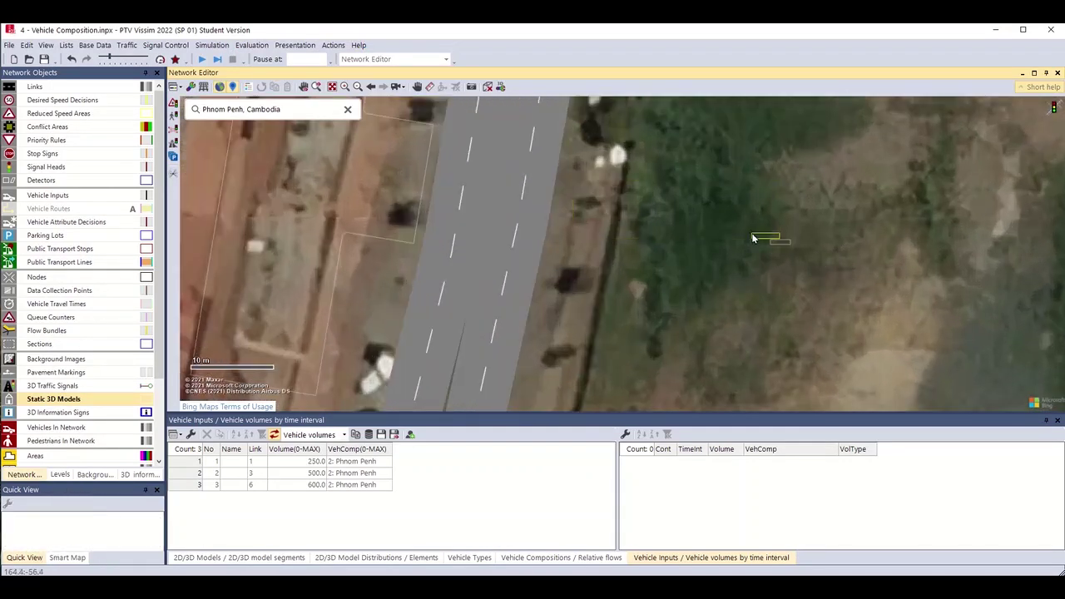
{"action": "scroll", "coordinate": [784, 248], "scroll_direction": "up", "scroll_amount": 2}
{"action": "left_click_drag", "start_coordinate": [766, 238], "coordinate": [212, 137]}
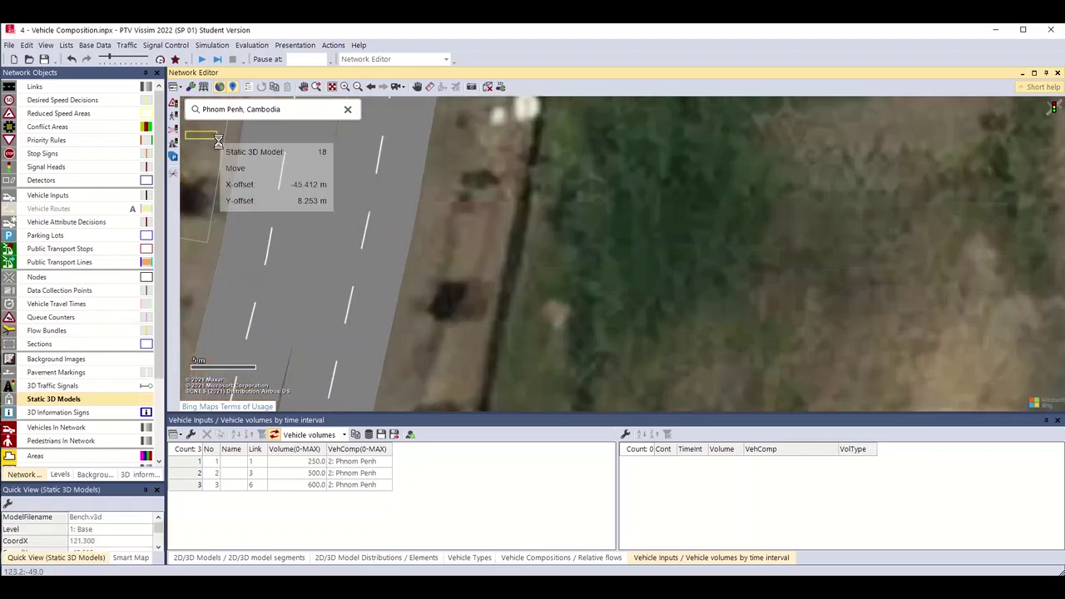
{"action": "scroll", "coordinate": [910, 373], "scroll_direction": "down", "scroll_amount": 1}
{"action": "scroll", "coordinate": [728, 245], "scroll_direction": "down", "scroll_amount": 2}
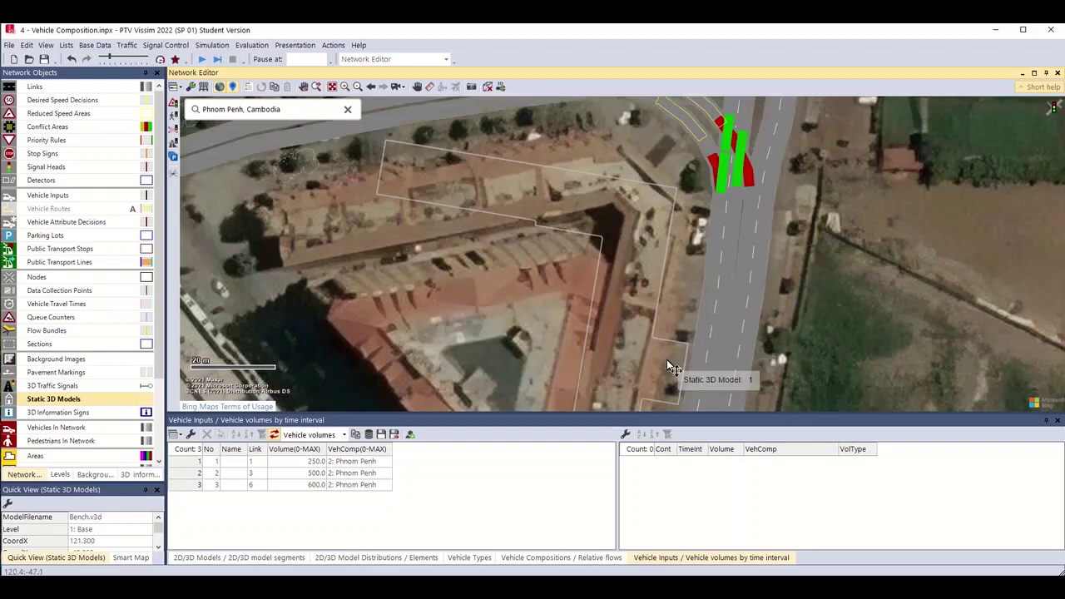
{"action": "left_click_drag", "start_coordinate": [673, 366], "coordinate": [476, 270]}
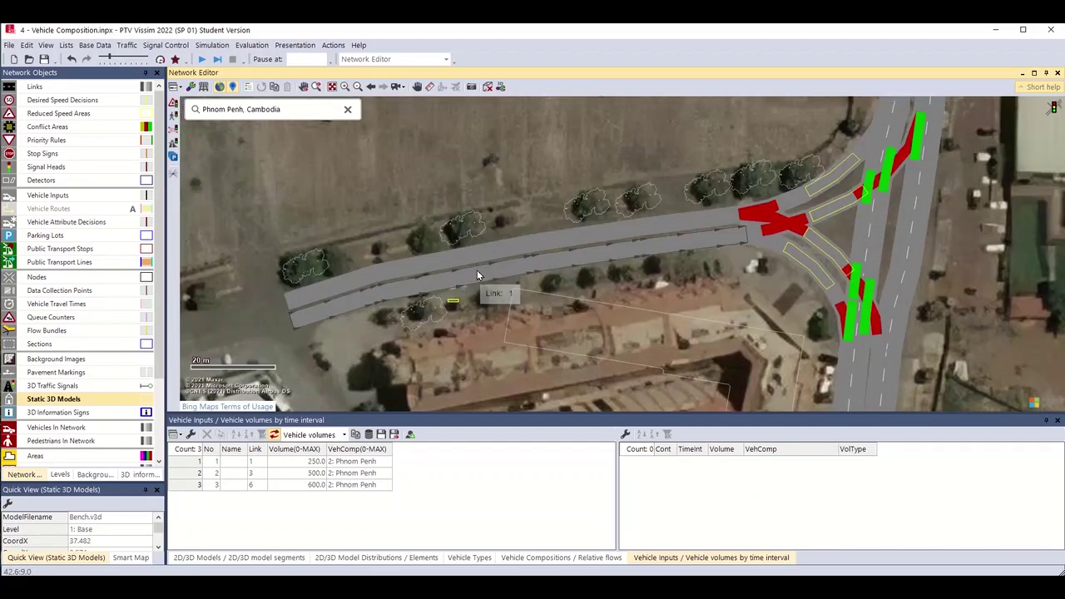
Nudge the bench onto the grass beside the roadside trees, centre the view, and switch to 3D.
{"action": "scroll", "coordinate": [476, 269], "scroll_direction": "up", "scroll_amount": 2}
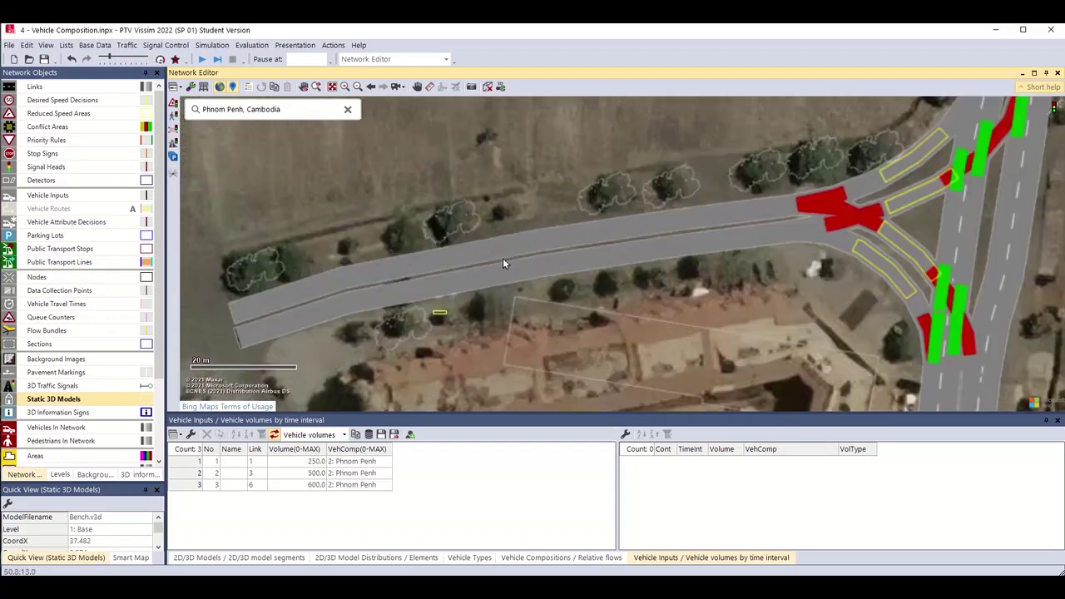
{"action": "scroll", "coordinate": [503, 263], "scroll_direction": "up", "scroll_amount": 2}
{"action": "left_click_drag", "start_coordinate": [404, 348], "coordinate": [698, 175]}
{"action": "scroll", "coordinate": [684, 187], "scroll_direction": "up", "scroll_amount": 4}
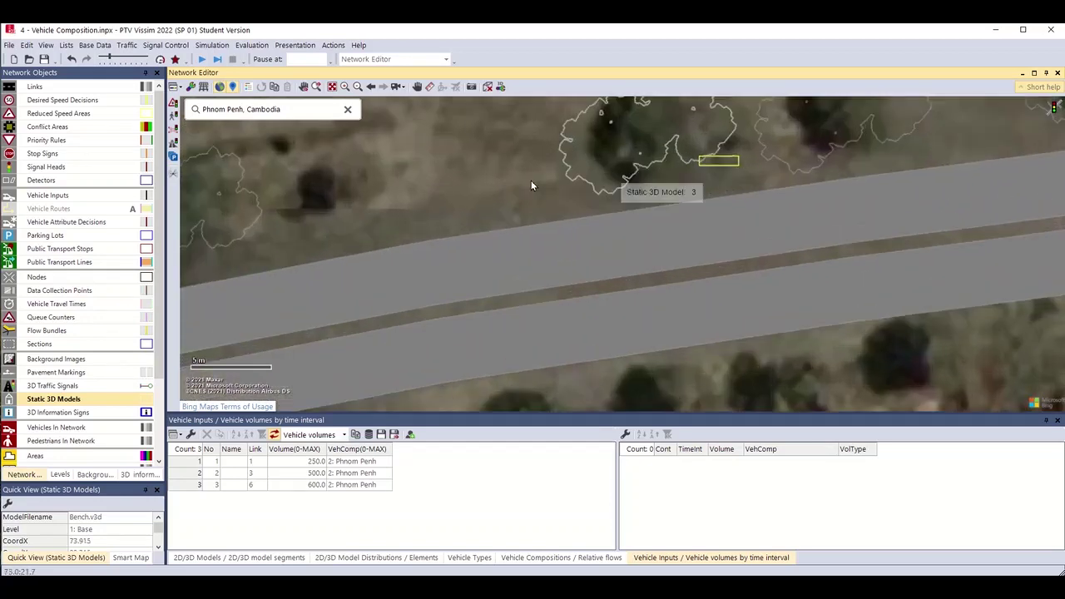
{"action": "left_click_drag", "start_coordinate": [537, 191], "coordinate": [443, 277]}
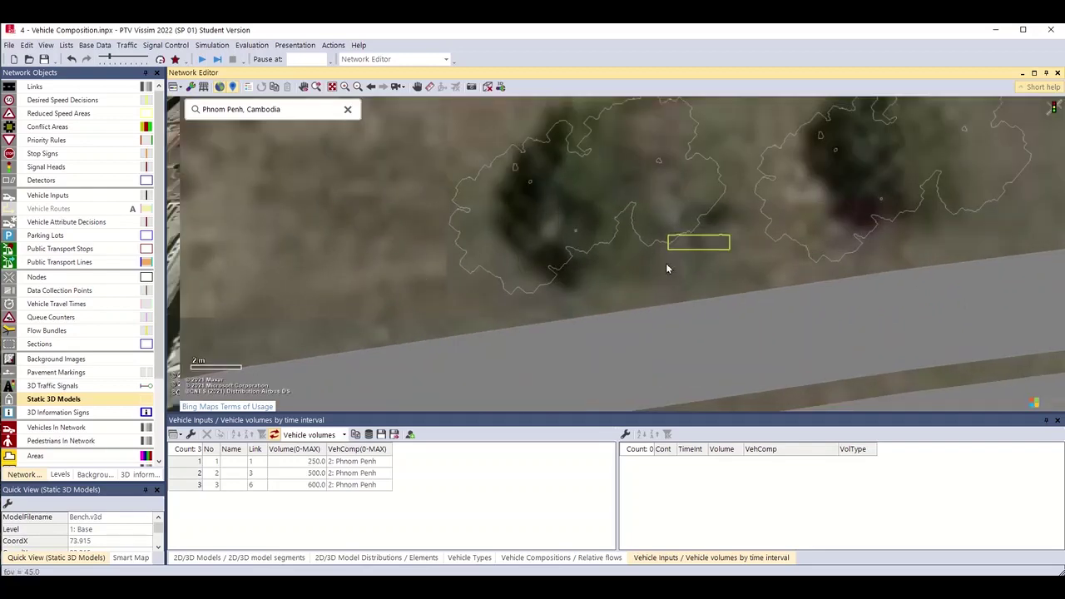
{"action": "key", "text": "ctrl+d"}
Rotate the bench parallel to the road and reposition it among the trees at X 72.994.
{"action": "scroll", "coordinate": [507, 191], "scroll_direction": "up", "scroll_amount": 5}
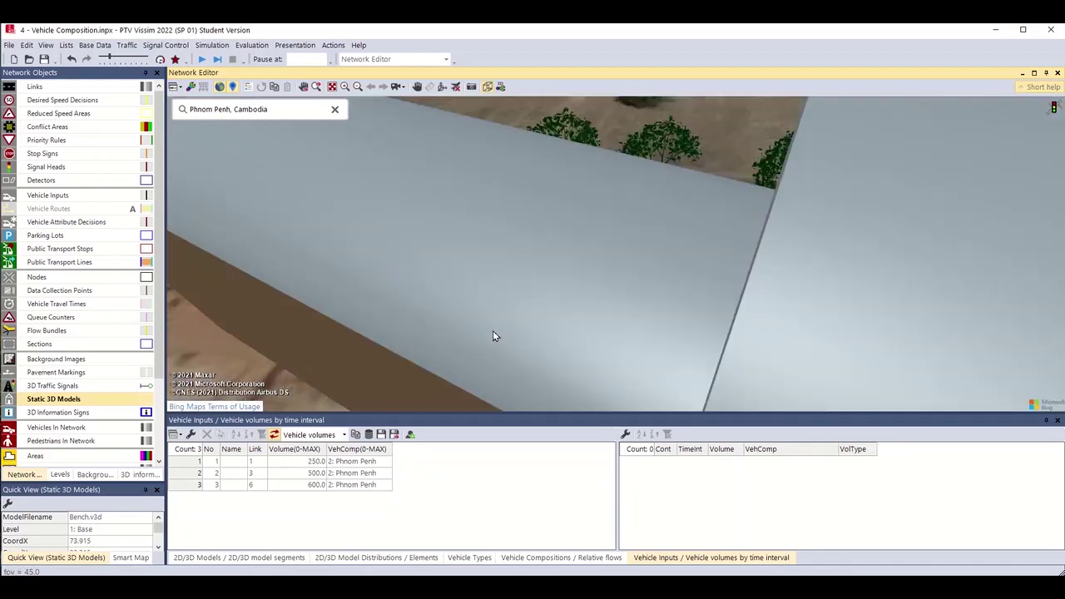
{"action": "scroll", "coordinate": [612, 191], "scroll_direction": "up", "scroll_amount": 6}
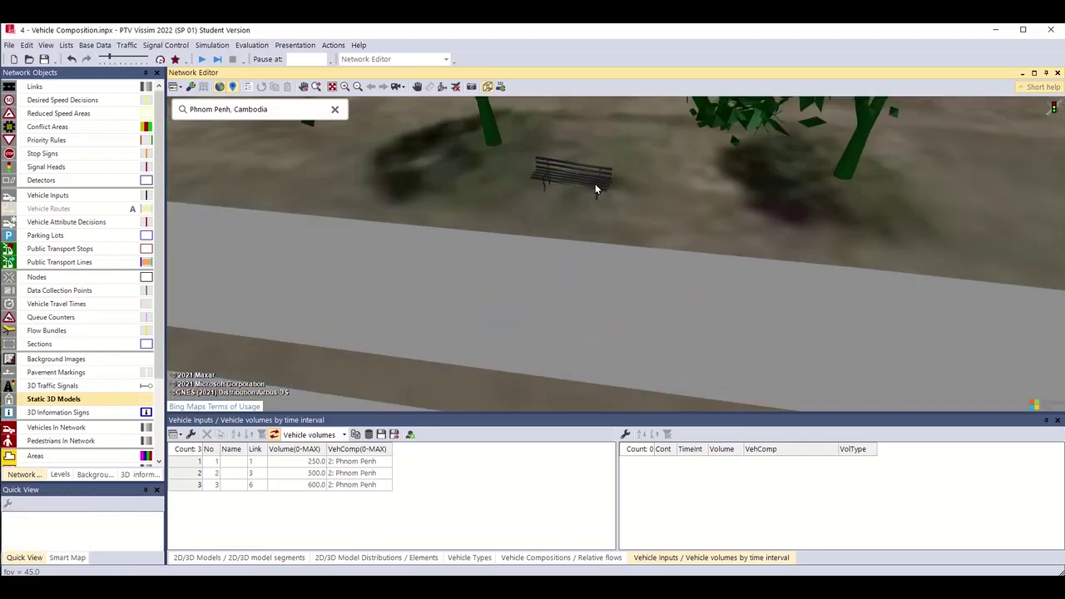
{"action": "left_click_drag", "start_coordinate": [593, 185], "coordinate": [581, 139]}
{"action": "left_click", "coordinate": [584, 125]}
{"action": "scroll", "coordinate": [626, 143], "scroll_direction": "up", "scroll_amount": 3}
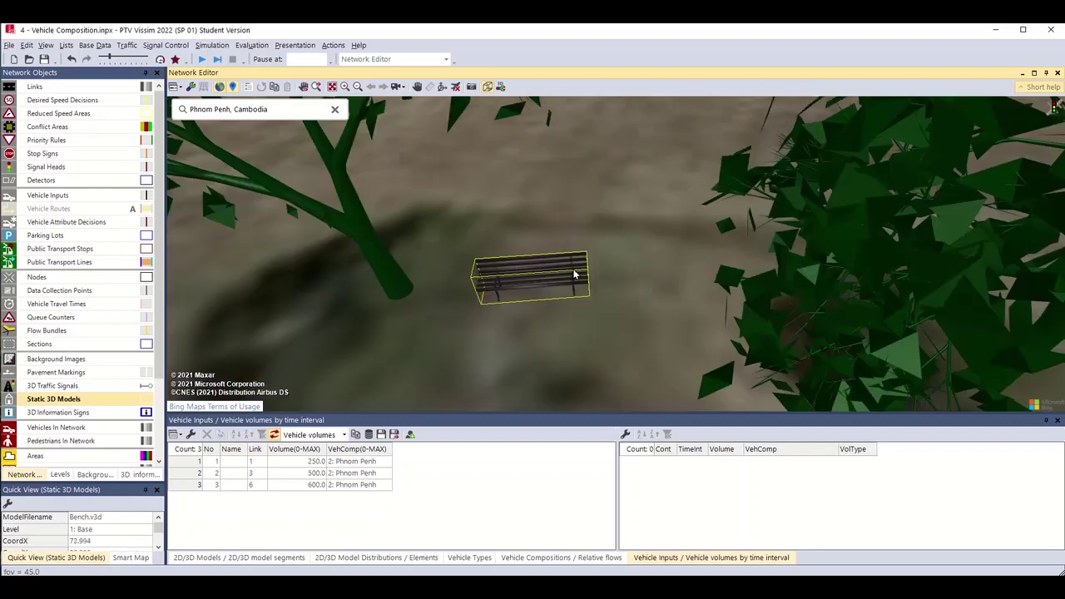
{"action": "scroll", "coordinate": [582, 275], "scroll_direction": "down", "scroll_amount": 6}
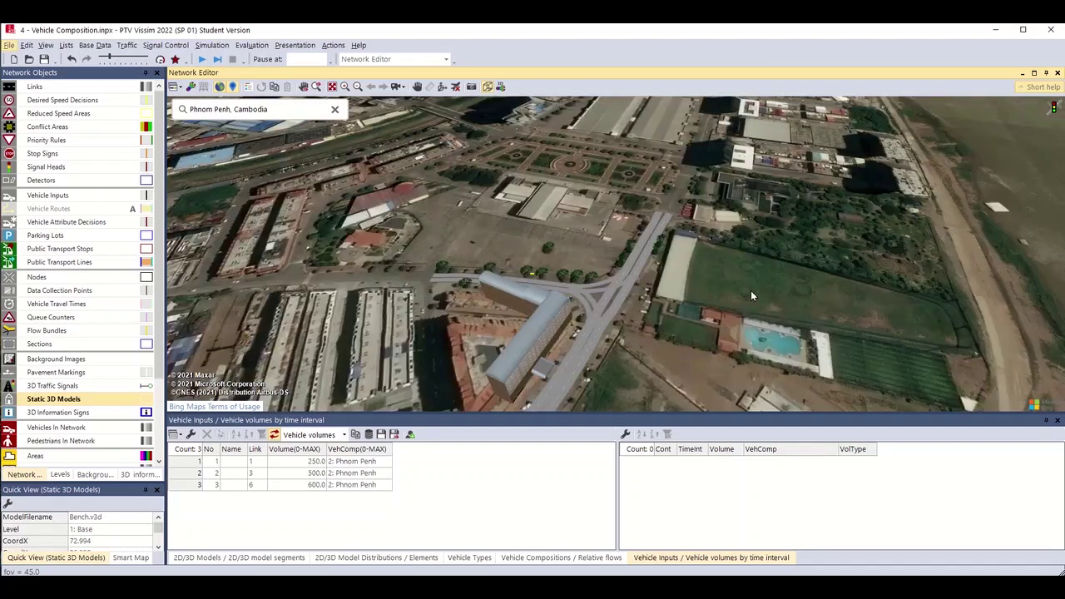
{"action": "left_click_drag", "start_coordinate": [750, 296], "coordinate": [778, 279]}
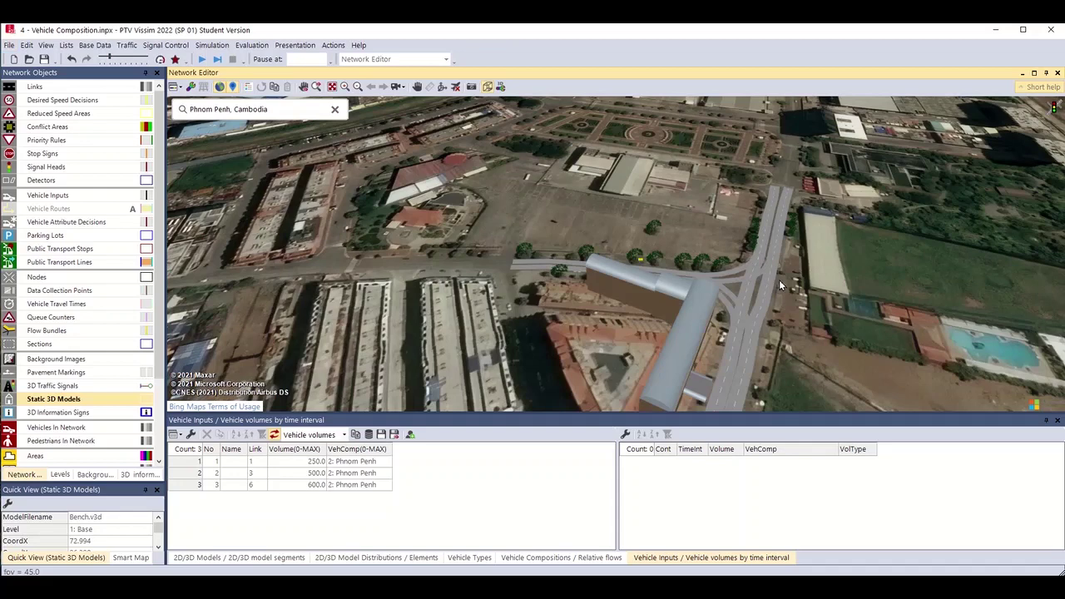
Add Office KA.v3d from the 3DModels Buildings folder as a static 3D model by the junction.
{"action": "right_click", "coordinate": [796, 229], "text": "ctrl"}
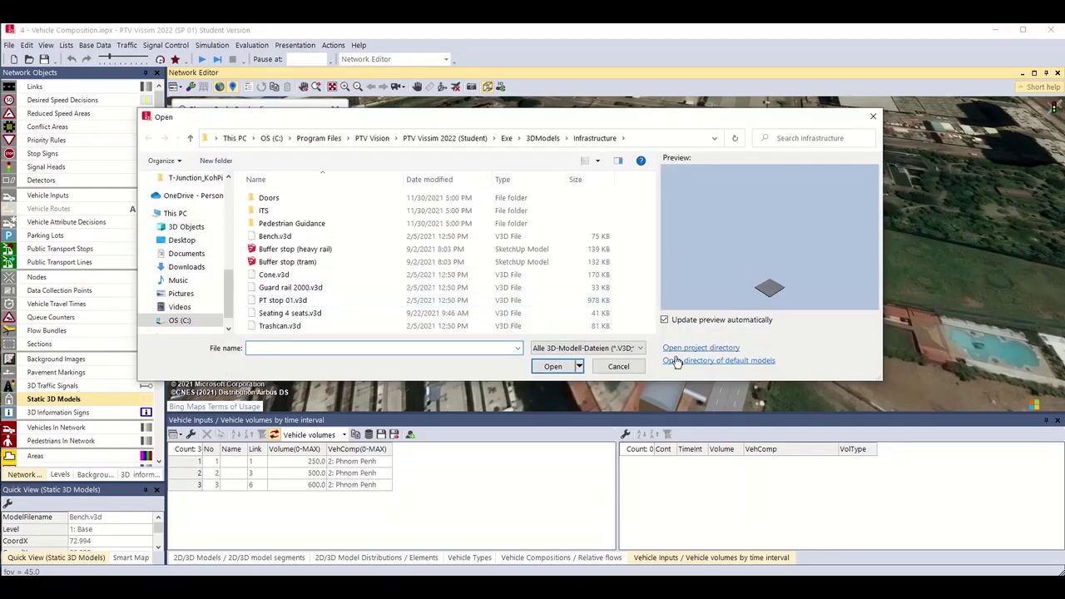
{"action": "left_click", "coordinate": [676, 360]}
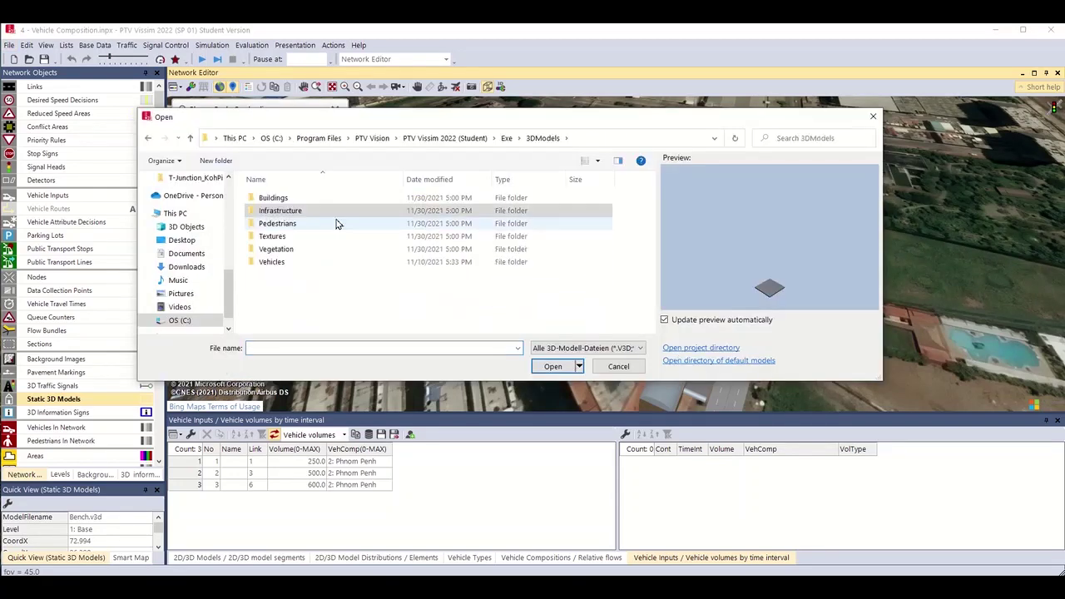
{"action": "double_click", "coordinate": [272, 198]}
{"action": "left_click", "coordinate": [301, 213]}
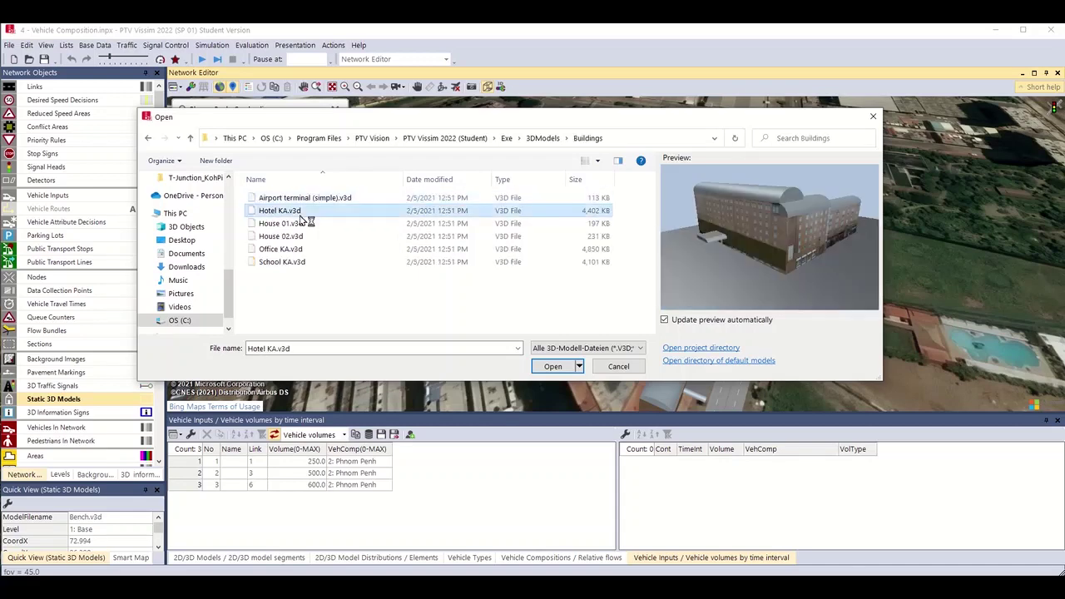
{"action": "key", "text": "Down"}
{"action": "key", "text": "Down"}
{"action": "key", "text": "Down"}
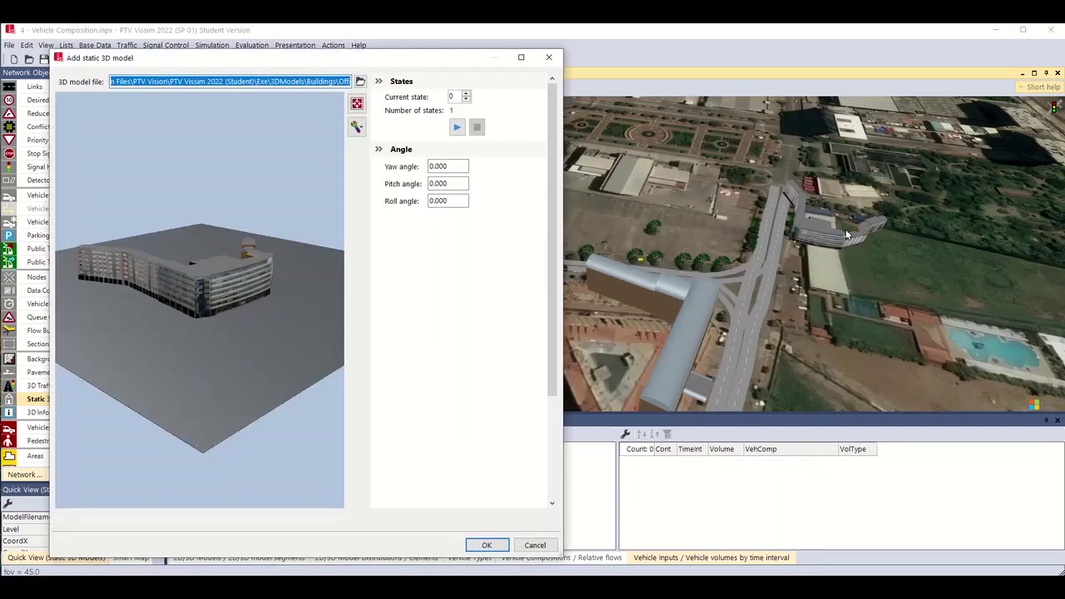
{"action": "left_click", "coordinate": [486, 548]}
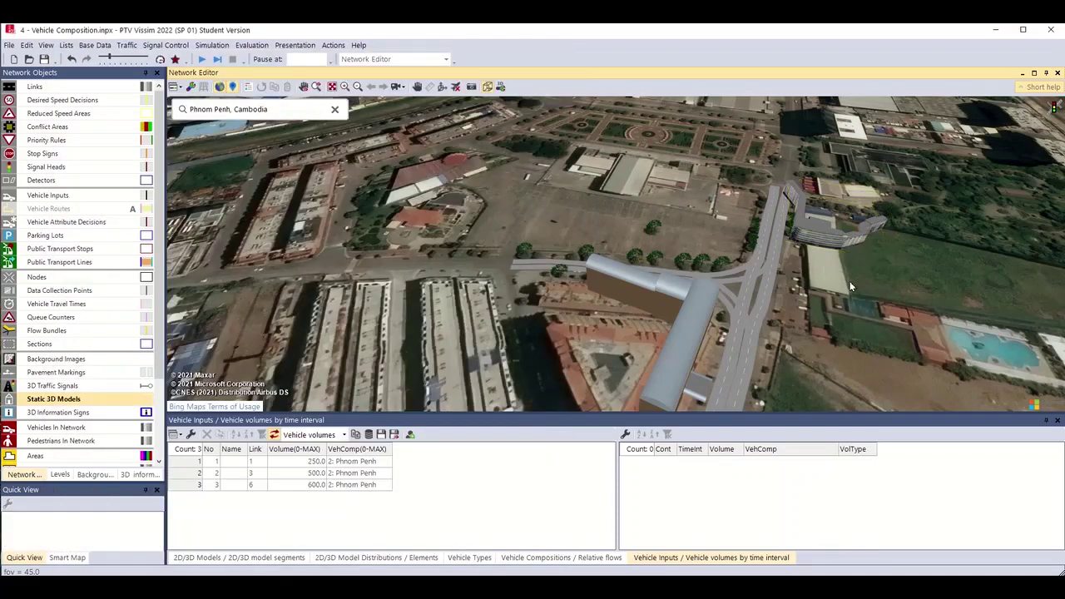
Slide the Office KA building along the northern road to X 177.927, check it in 3D, and deselect it.
{"action": "left_click_drag", "start_coordinate": [815, 227], "coordinate": [842, 305]}
{"action": "scroll", "coordinate": [842, 305], "scroll_direction": "up", "scroll_amount": 3}
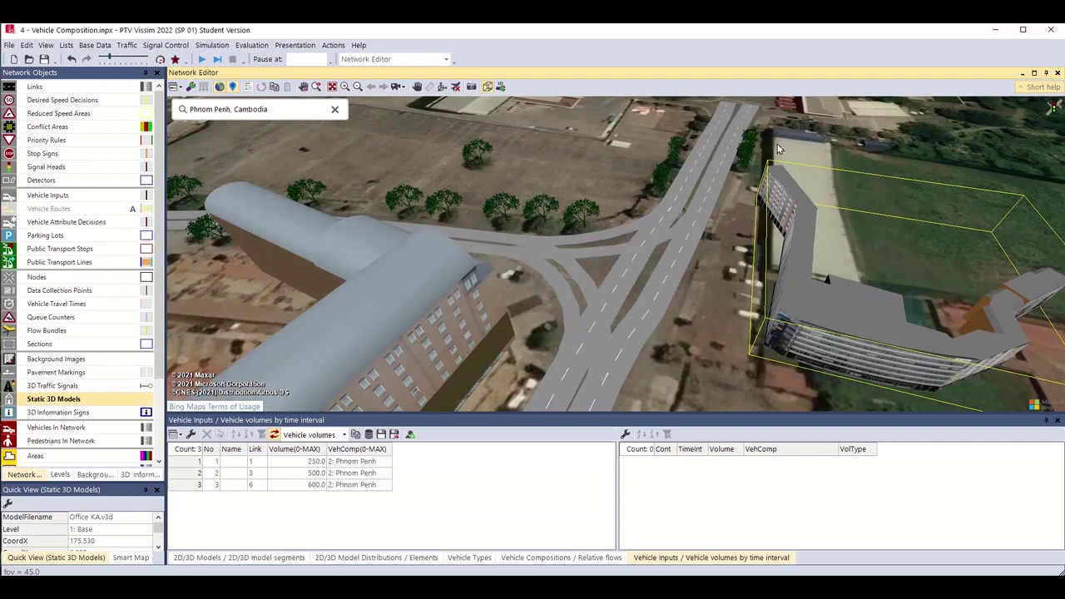
{"action": "left_click_drag", "start_coordinate": [856, 283], "coordinate": [859, 223]}
{"action": "scroll", "coordinate": [855, 224], "scroll_direction": "down", "scroll_amount": 5}
{"action": "scroll", "coordinate": [859, 221], "scroll_direction": "up", "scroll_amount": 5}
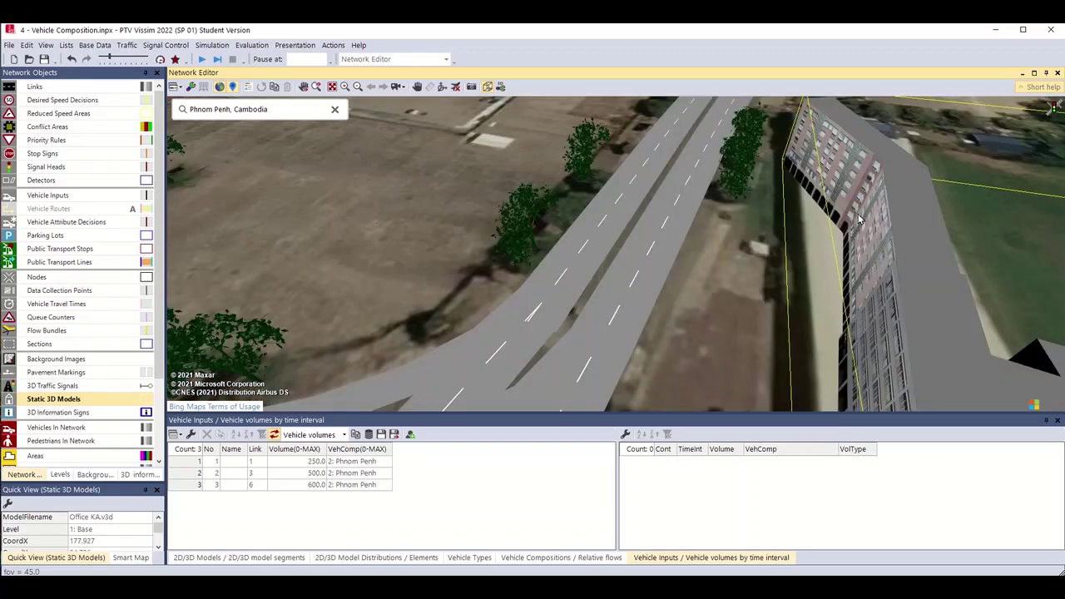
{"action": "scroll", "coordinate": [738, 243], "scroll_direction": "up", "scroll_amount": 2}
{"action": "left_click_drag", "start_coordinate": [675, 284], "coordinate": [418, 159]}
{"action": "scroll", "coordinate": [877, 284], "scroll_direction": "down", "scroll_amount": 5}
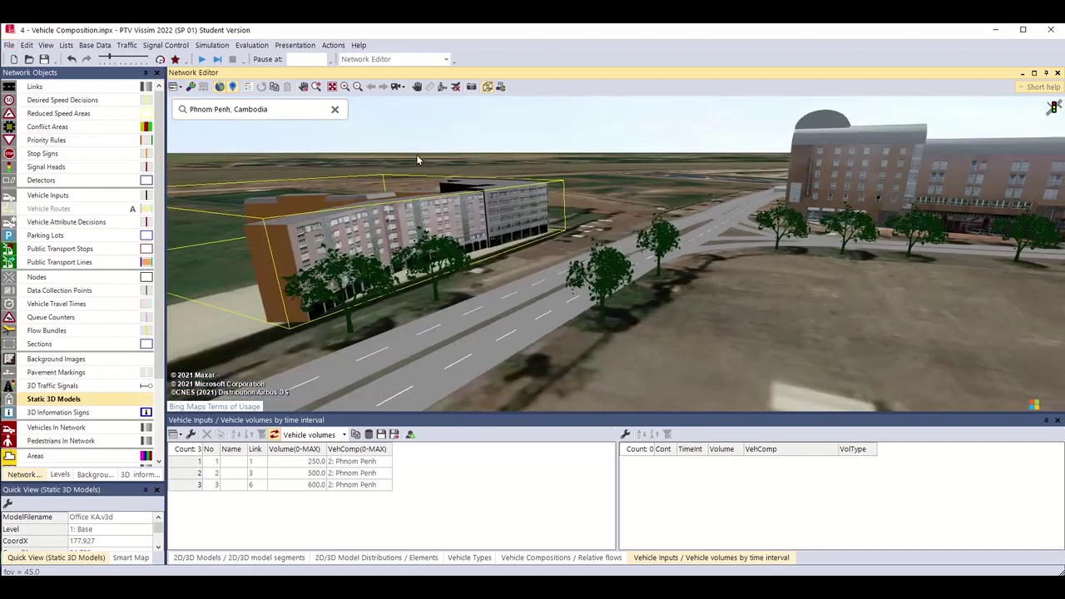
{"action": "left_click", "coordinate": [697, 359]}
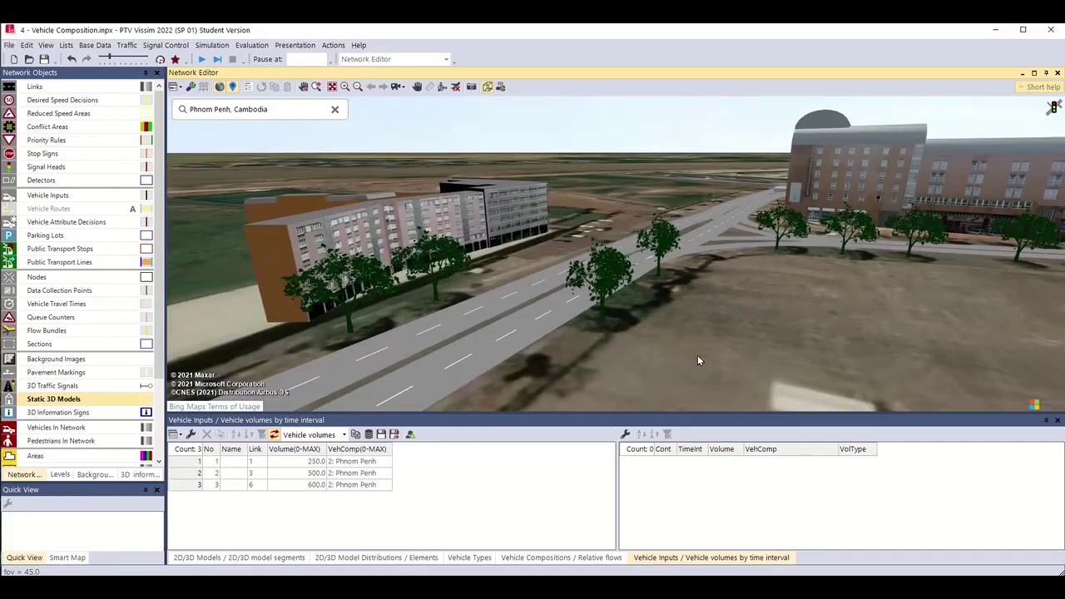
Save the network as '5 - 3D Models.inpx' without copying previous evaluation results.
{"action": "left_click", "coordinate": [9, 45]}
{"action": "left_click", "coordinate": [68, 147]}
{"action": "left_click", "coordinate": [219, 344]}
{"action": "key", "text": "Delete"}
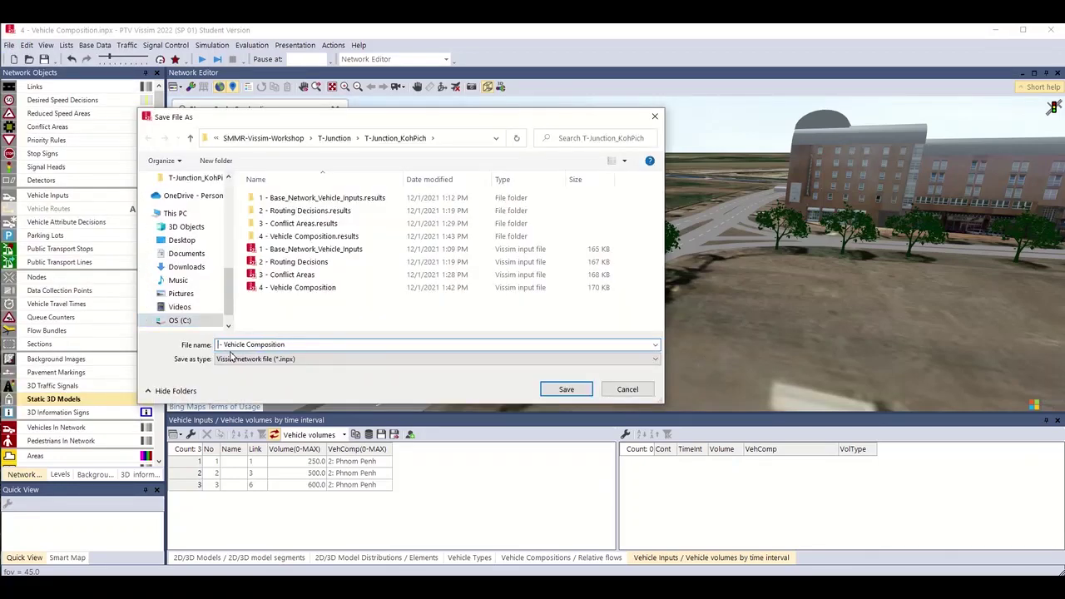
{"action": "type", "text": "5"}
{"action": "key", "text": "ctrl+Right"}
{"action": "key", "text": "shift+End"}
{"action": "type", "text": "3D M"}
{"action": "key", "text": "Return"}
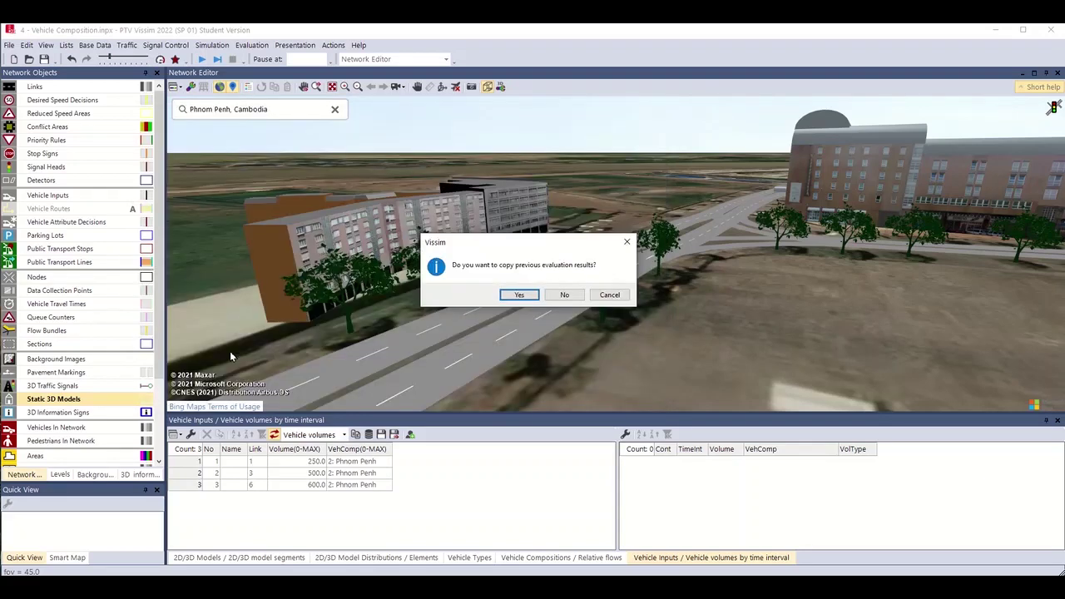
{"action": "left_click", "coordinate": [563, 294]}
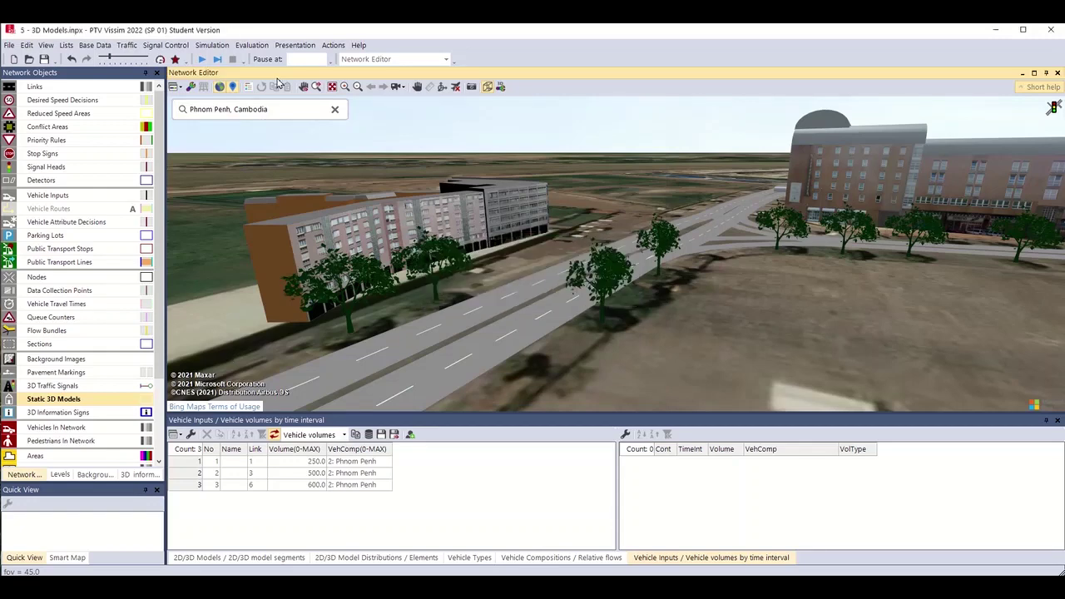
Run the continuous simulation with F5 in the 3D view, then start typing a contact's e-mail address.
{"action": "key", "text": "F5"}
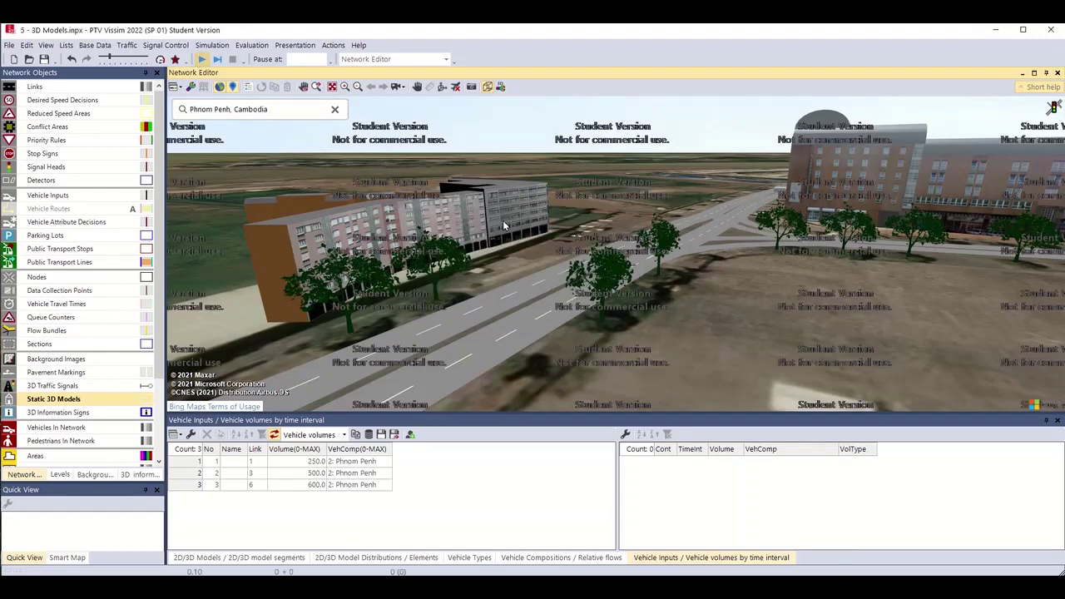
{"action": "scroll", "coordinate": [541, 260], "scroll_direction": "up", "scroll_amount": 3}
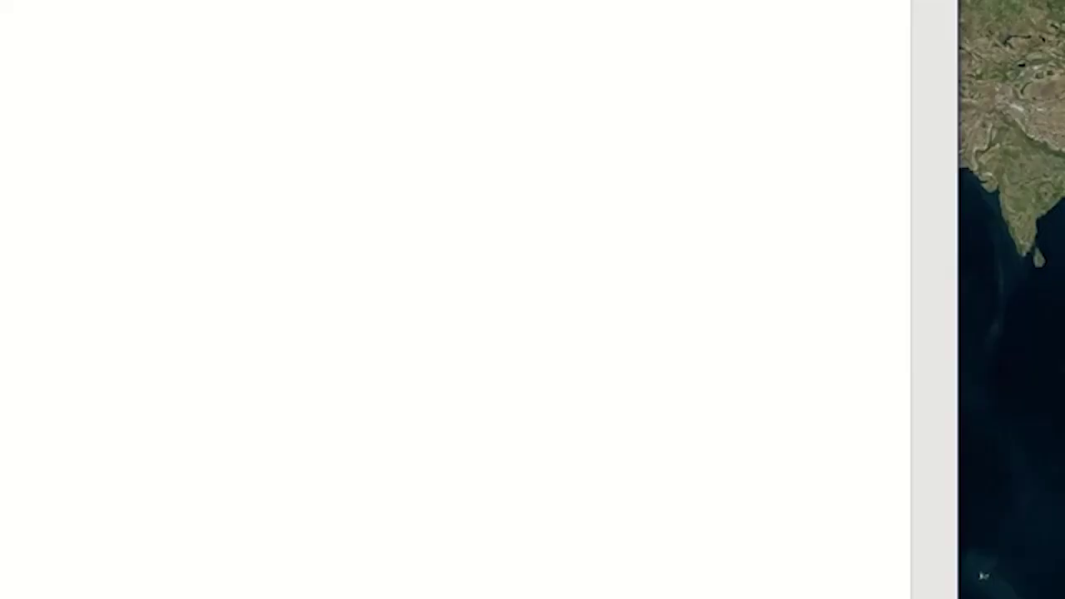
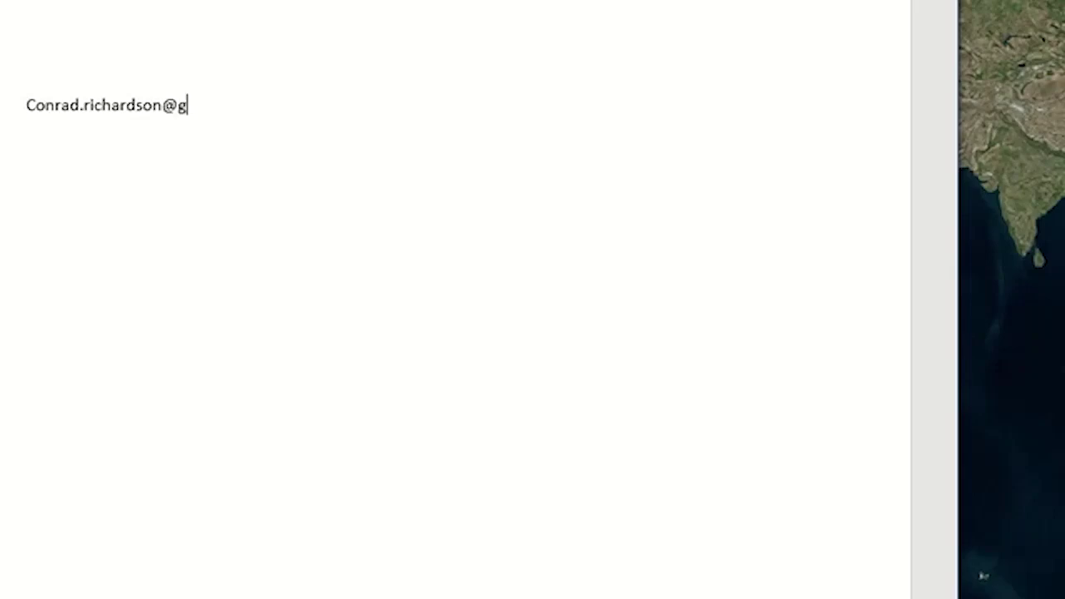